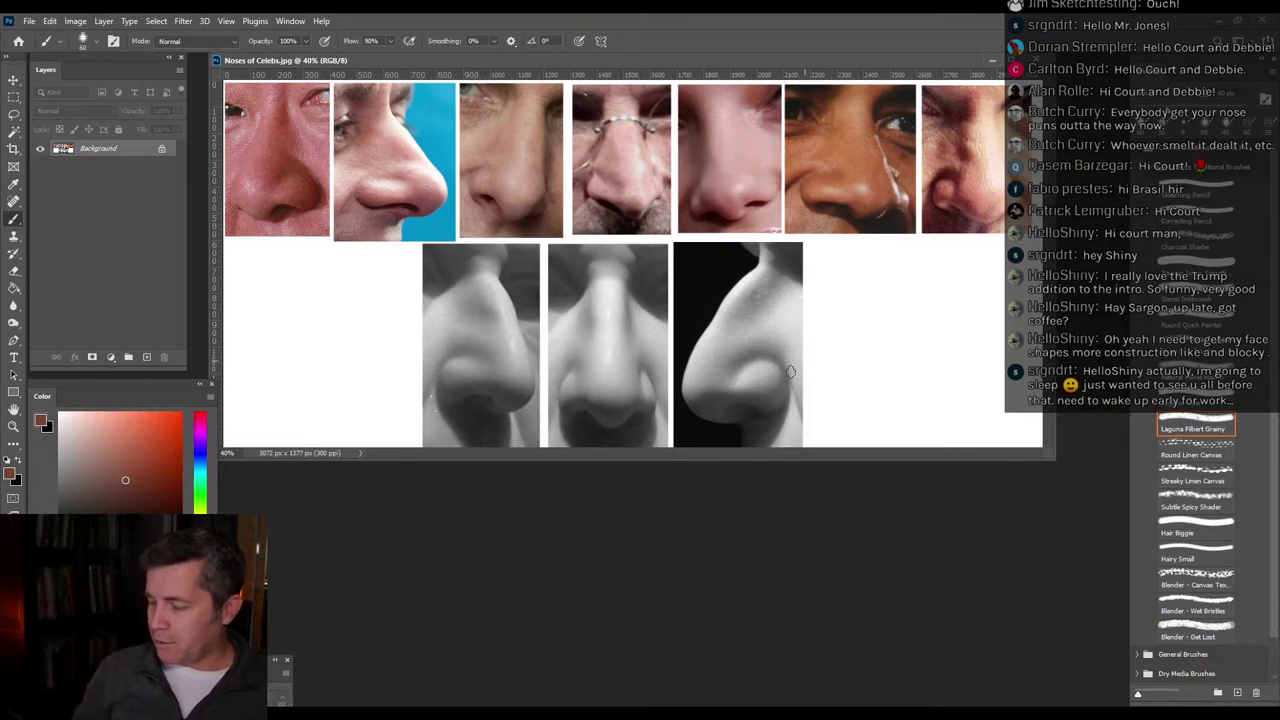
Choose the Sketching Pencil brush.
{"action": "left_click", "coordinate": [1195, 192]}
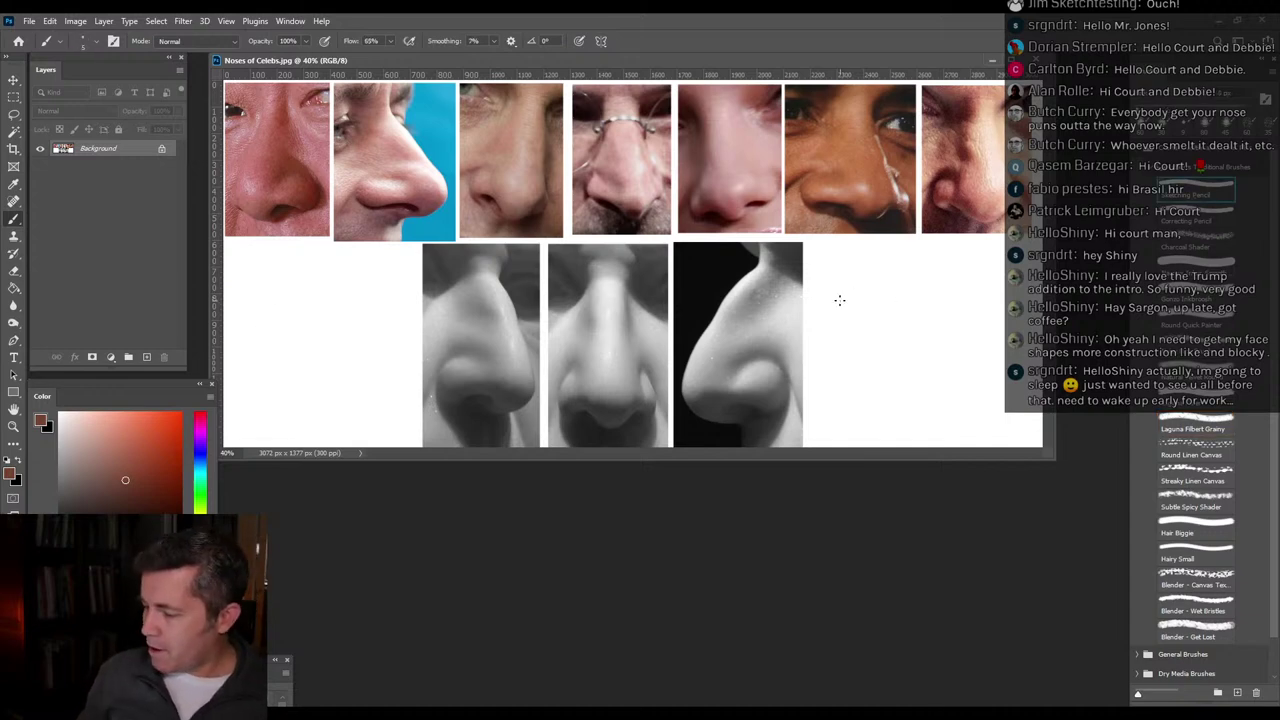
Handwrite a note reading "Gumroad 20%" with a Black Friday discount code in the white area beside the grey nose photos.
{"action": "mouse_move", "coordinate": [838, 250]}
{"action": "left_mouse_down"}
{"action": "mouse_move", "coordinate": [852, 274]}
{"action": "mouse_move", "coordinate": [900, 278]}
{"action": "mouse_move", "coordinate": [941, 266]}
{"action": "mouse_move", "coordinate": [951, 242]}
{"action": "left_mouse_up"}
{"action": "key", "text": "ctrl+z"}
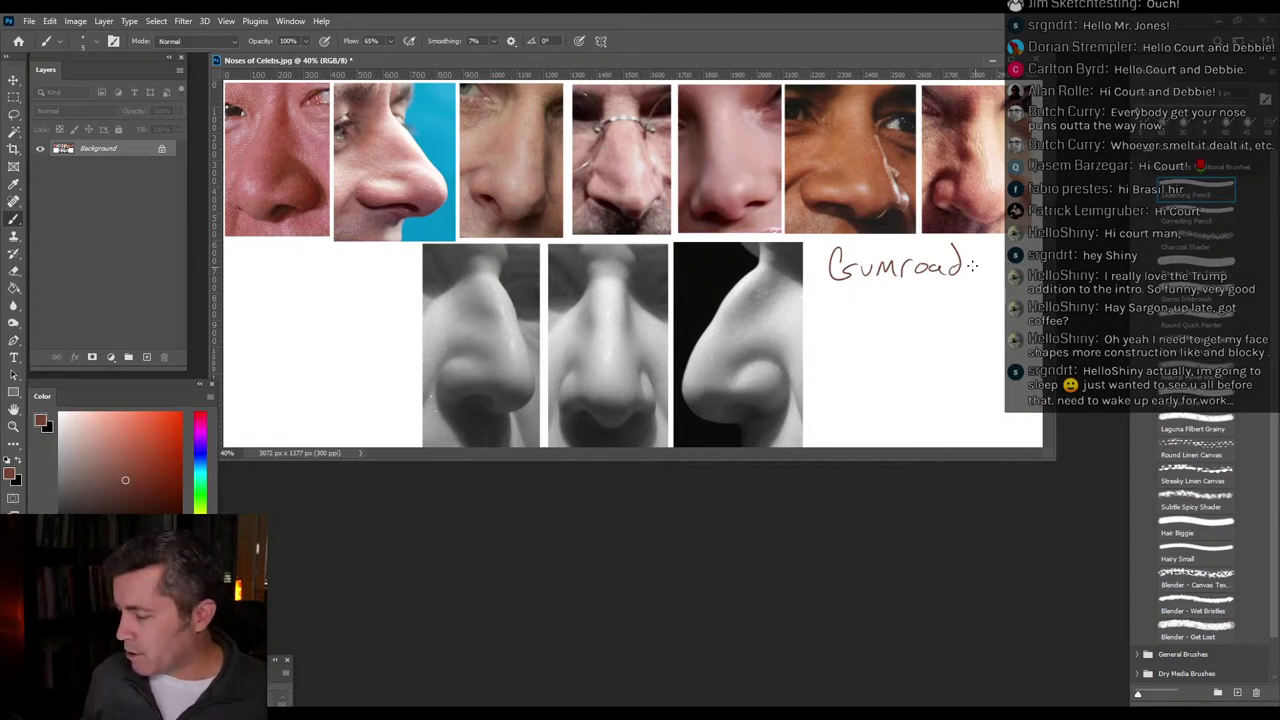
{"action": "mouse_move", "coordinate": [840, 302]}
{"action": "left_mouse_down"}
{"action": "mouse_move", "coordinate": [866, 326]}
{"action": "mouse_move", "coordinate": [890, 300]}
{"action": "mouse_move", "coordinate": [900, 328]}
{"action": "mouse_move", "coordinate": [912, 326]}
{"action": "left_mouse_up"}
{"action": "mouse_move", "coordinate": [849, 356]}
{"action": "left_mouse_down"}
{"action": "mouse_move", "coordinate": [879, 384]}
{"action": "mouse_move", "coordinate": [938, 383]}
{"action": "mouse_move", "coordinate": [942, 353]}
{"action": "mouse_move", "coordinate": [941, 371]}
{"action": "mouse_move", "coordinate": [969, 381]}
{"action": "mouse_move", "coordinate": [969, 360]}
{"action": "mouse_move", "coordinate": [1006, 386]}
{"action": "left_mouse_up"}
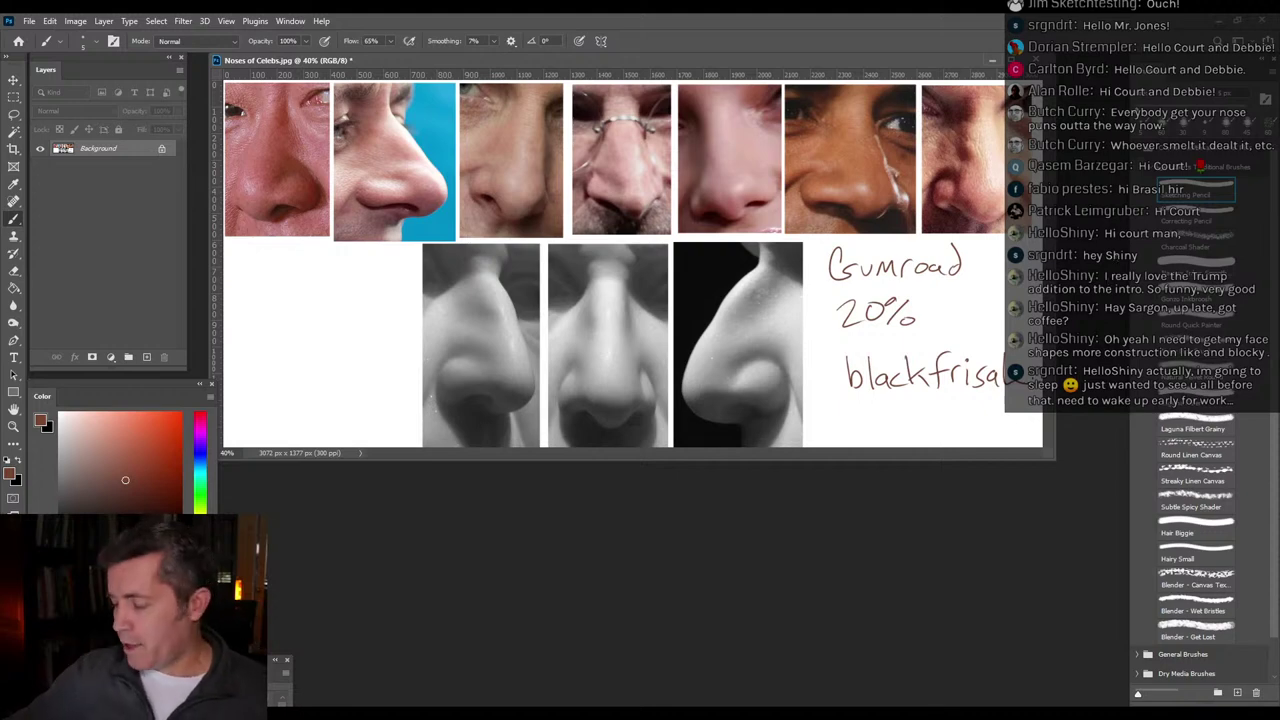
Undo all the handwritten promotional strokes on the Noses of Celebs image.
{"action": "key", "text": "ctrl+z"}
{"action": "key", "text": "ctrl+z"}
{"action": "key", "text": "ctrl+z"}
{"action": "key", "text": "ctrl+z"}
{"action": "key", "text": "ctrl+z"}
{"action": "key", "text": "ctrl+z"}
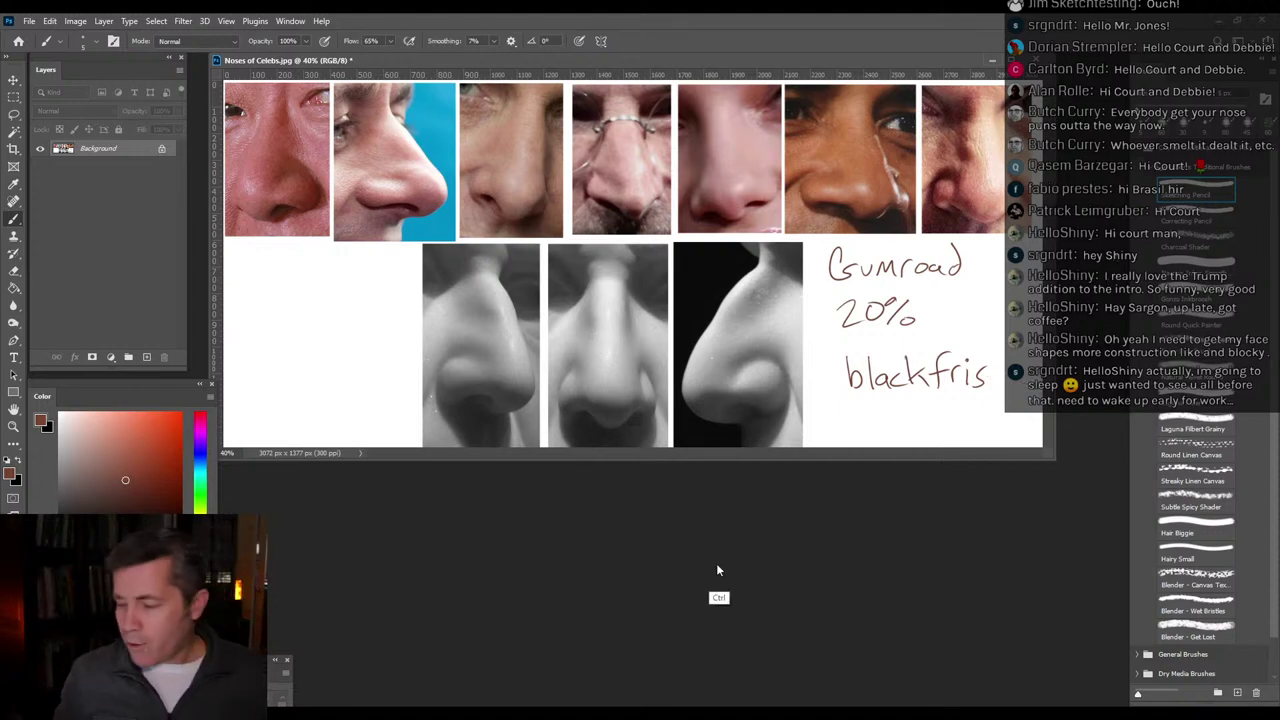
{"action": "key", "text": "ctrl+z"}
{"action": "key", "text": "ctrl+z"}
{"action": "key", "text": "ctrl+z"}
{"action": "key", "text": "ctrl+z"}
{"action": "key", "text": "ctrl+z"}
{"action": "key", "text": "ctrl+z"}
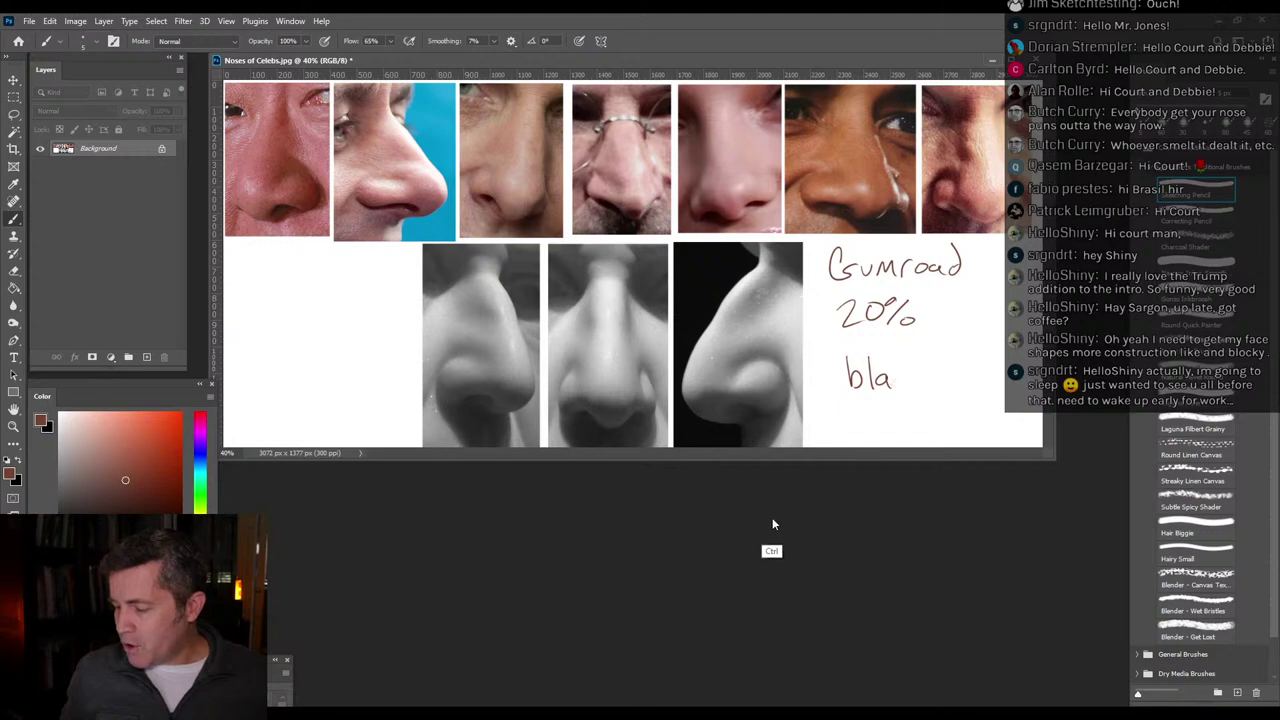
{"action": "key", "text": "ctrl+z"}
{"action": "key", "text": "ctrl+z"}
{"action": "key", "text": "ctrl+z"}
{"action": "key", "text": "ctrl+z"}
{"action": "key", "text": "ctrl+z"}
{"action": "key", "text": "ctrl+z"}
{"action": "key", "text": "ctrl+z"}
{"action": "key", "text": "ctrl+z"}
{"action": "key", "text": "ctrl+z"}
{"action": "key", "text": "ctrl+z"}
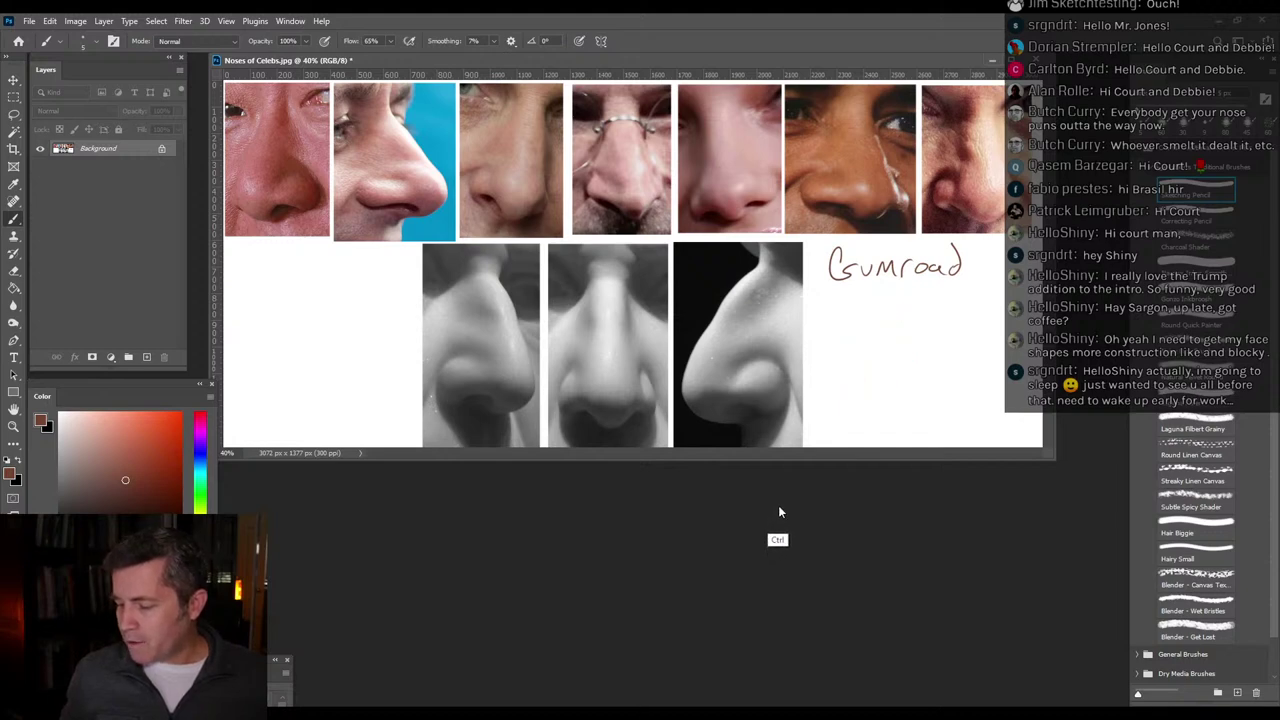
{"action": "key", "text": "ctrl+z"}
{"action": "key", "text": "ctrl+z"}
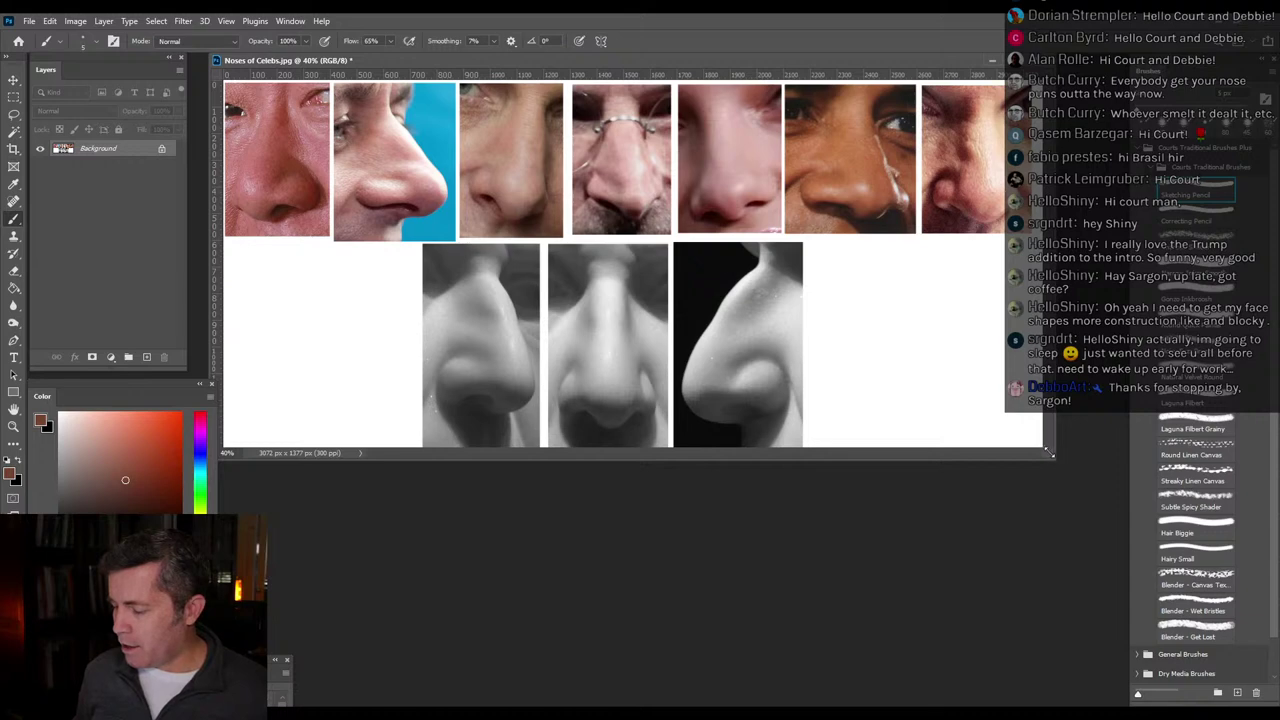
Enlarge the Noses of Celebs document window and place the Peck Nose Anatomy.jpg window in front of it.
{"action": "left_click_drag", "start_coordinate": [1049, 453], "coordinate": [1090, 490]}
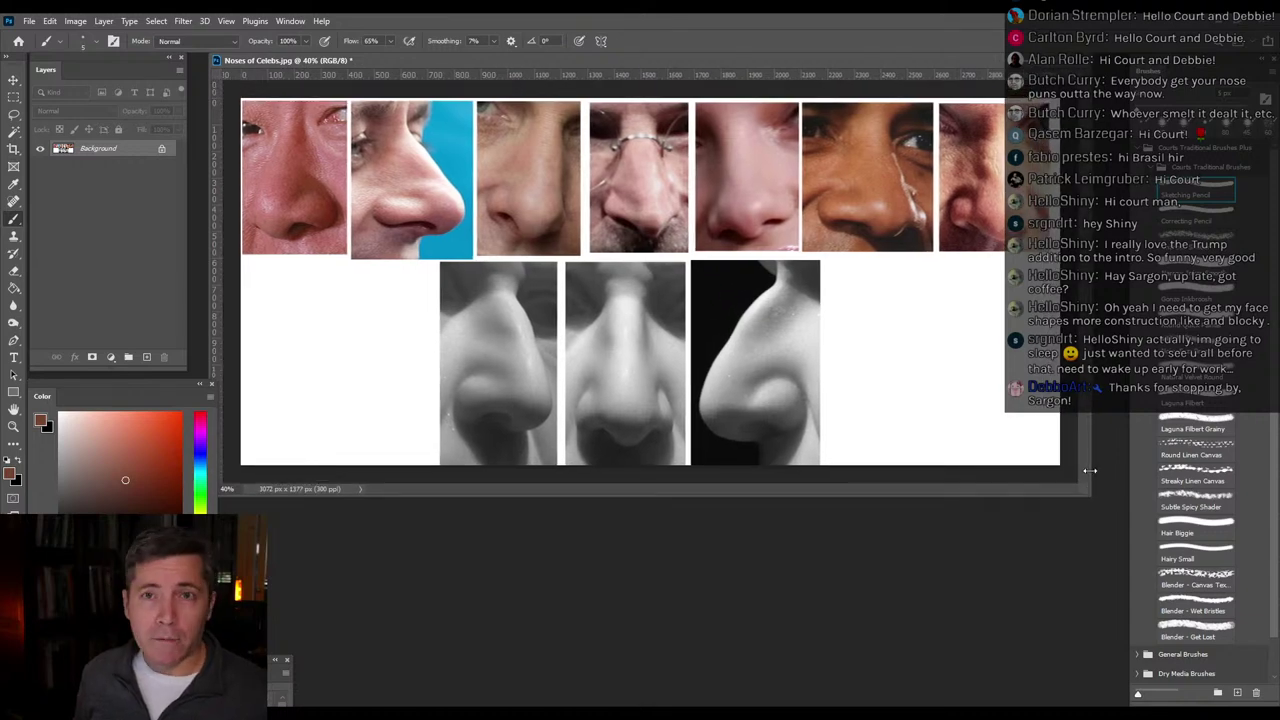
{"action": "left_click_drag", "start_coordinate": [970, 68], "coordinate": [967, 72]}
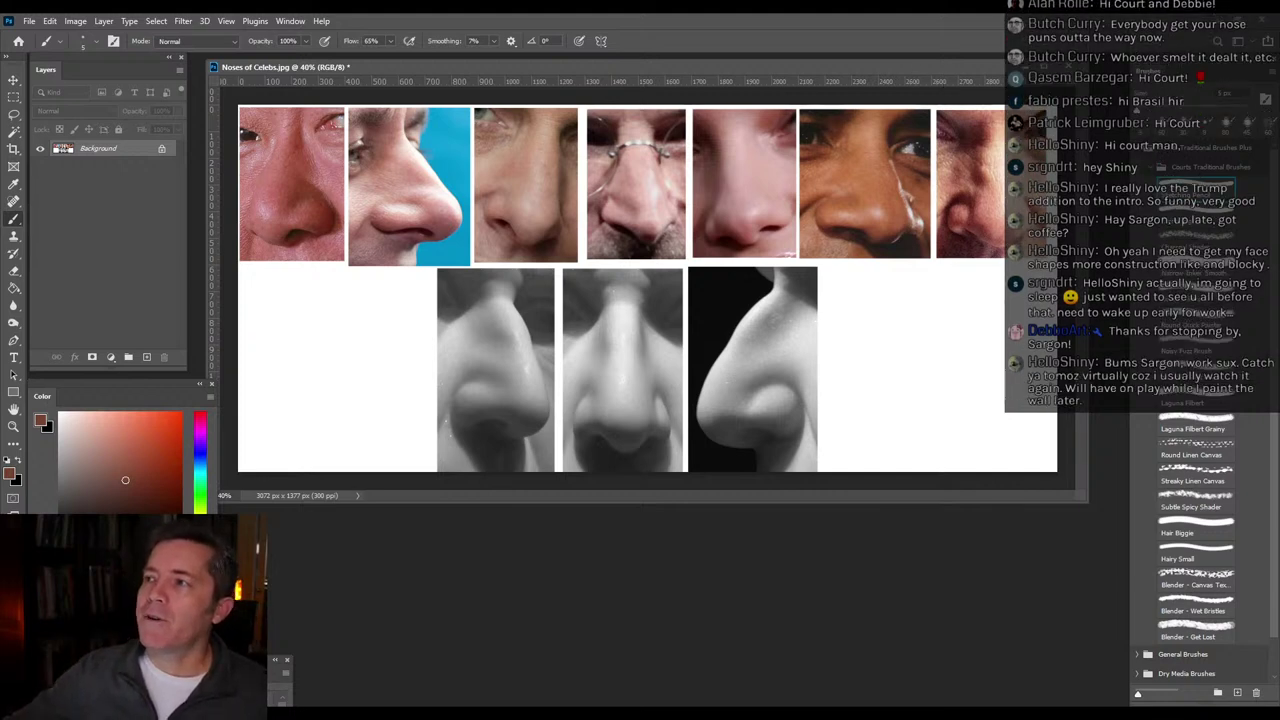
{"action": "left_click_drag", "start_coordinate": [876, 0], "coordinate": [835, 98]}
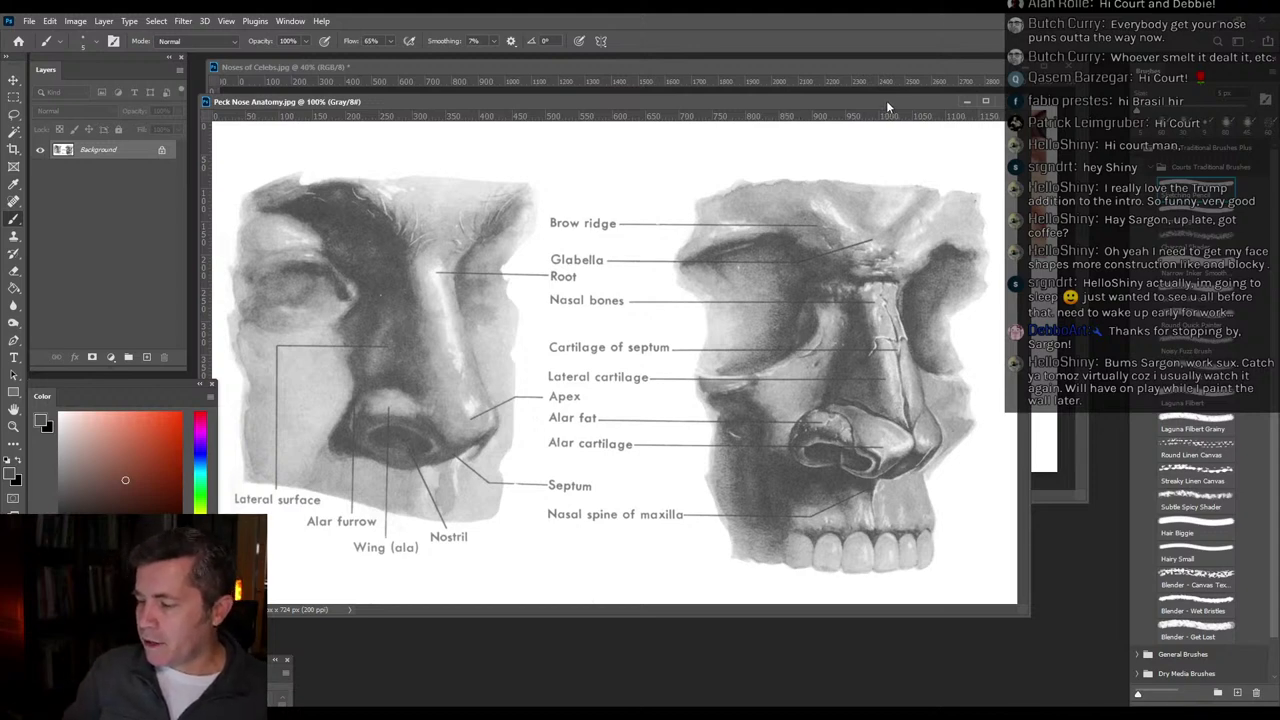
{"action": "left_click_drag", "start_coordinate": [886, 100], "coordinate": [876, 86]}
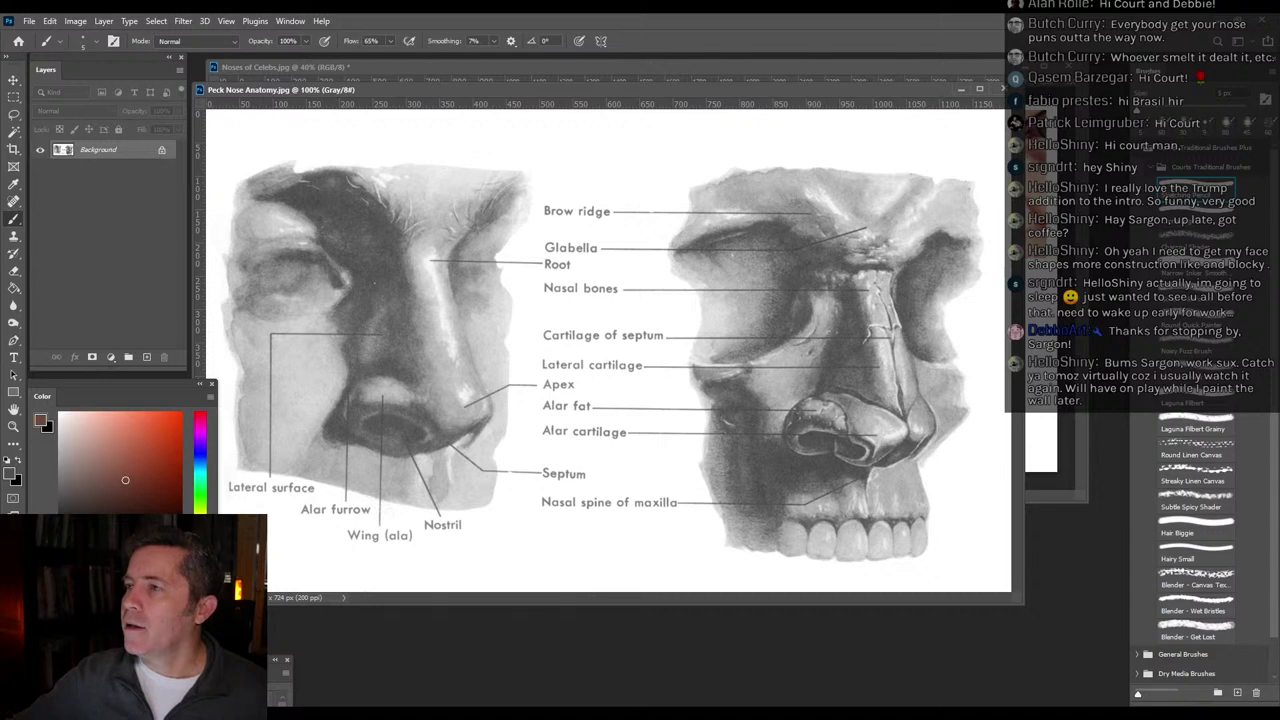
{"action": "left_click", "coordinate": [849, 92]}
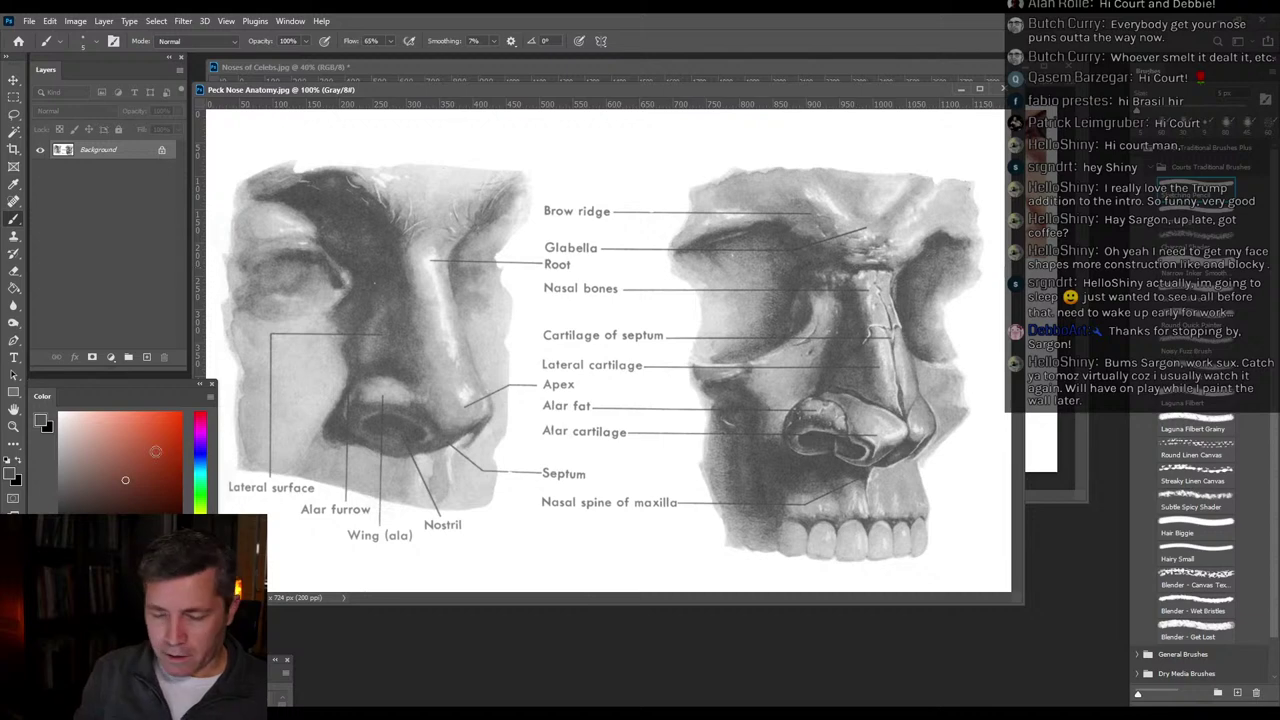
Pick a saturated pink-red paint colour and add a new layer above the Peck nose anatomy drawing.
{"action": "left_click", "coordinate": [180, 416]}
{"action": "left_click", "coordinate": [201, 416]}
{"action": "left_click", "coordinate": [146, 357]}
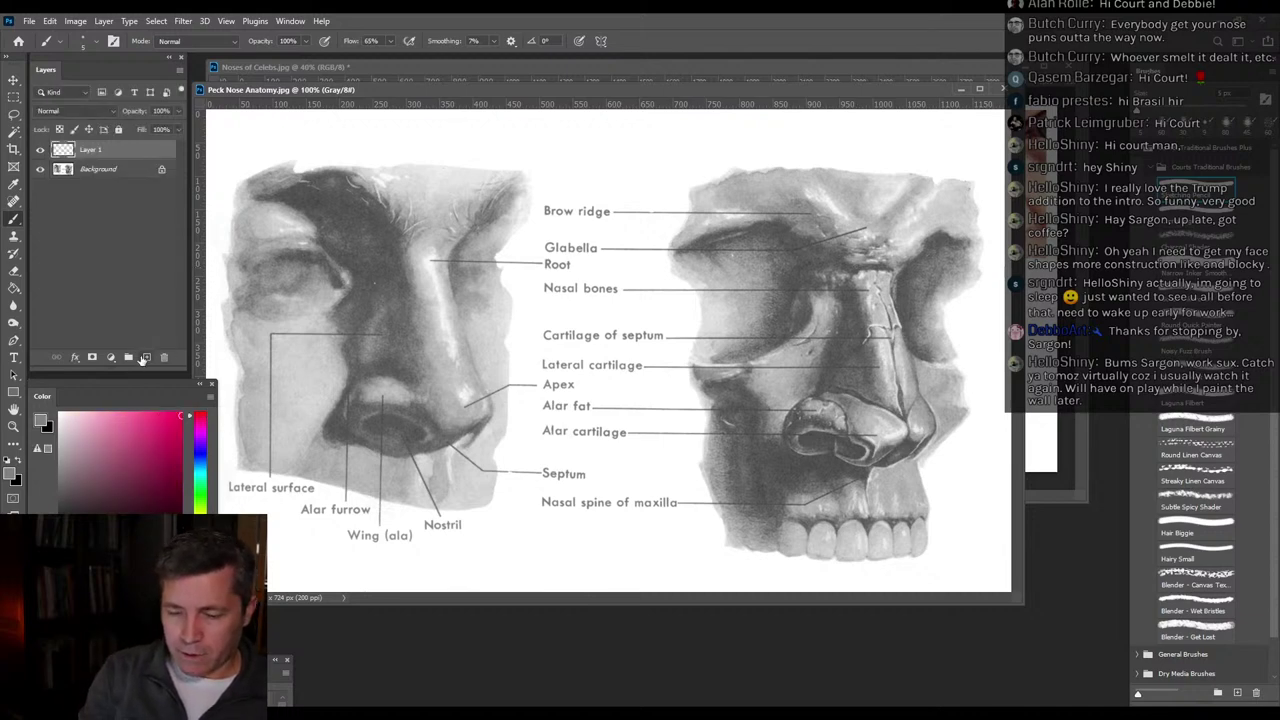
Convert the anatomy image from Grayscale to RGB Color without flattening its layers.
{"action": "left_click", "coordinate": [76, 21]}
{"action": "mouse_move", "coordinate": [128, 38]}
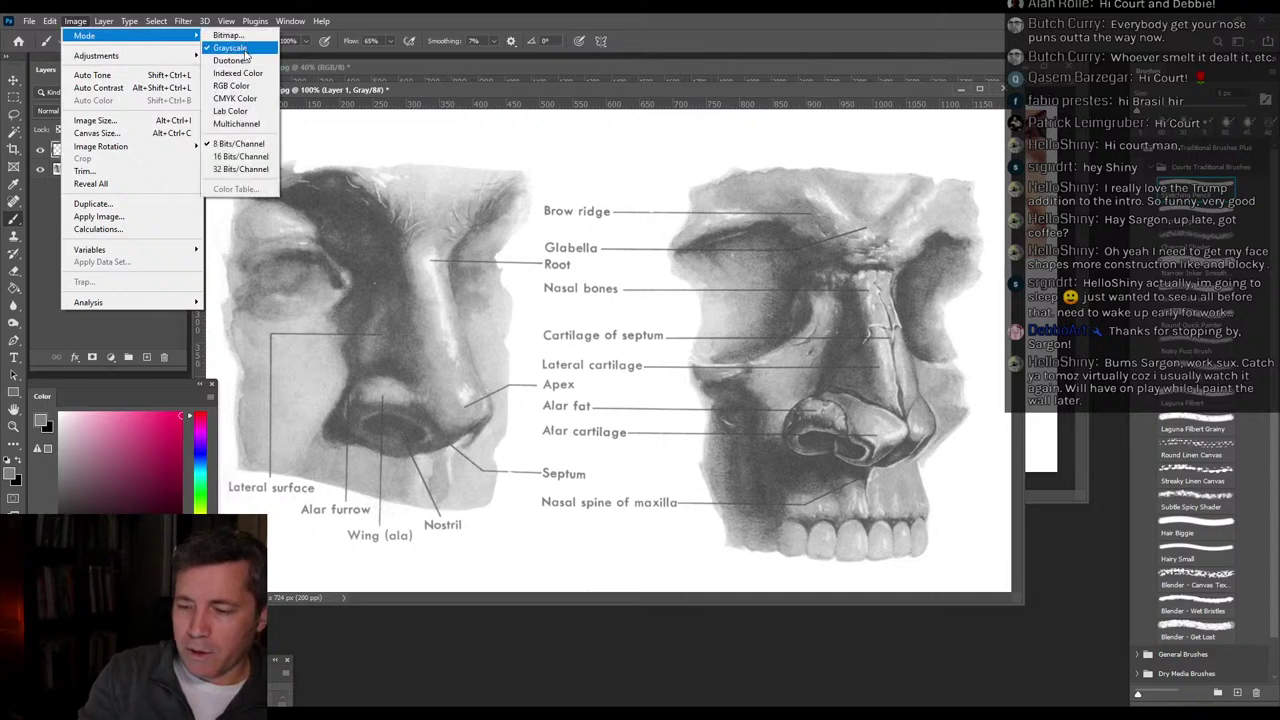
{"action": "left_click", "coordinate": [235, 86]}
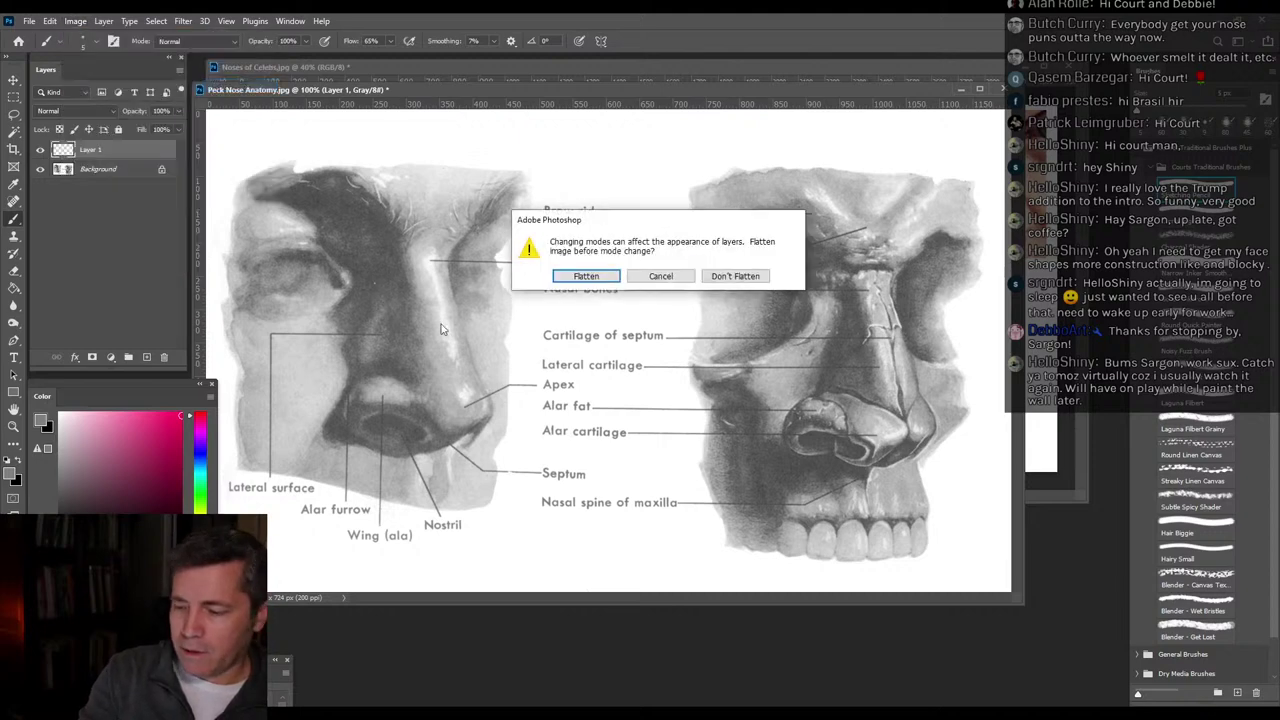
{"action": "left_click", "coordinate": [735, 276]}
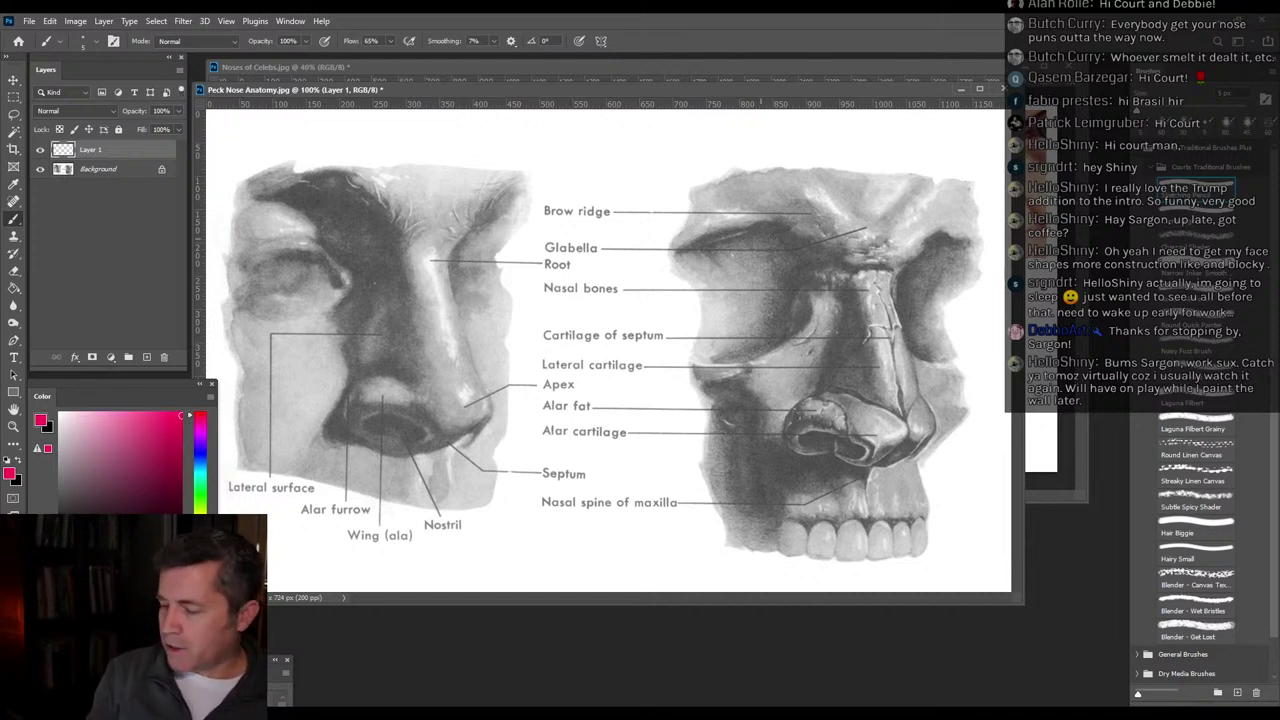
Outline the glabella wedge and the front and side planes of the nasal bones in pink on the skull drawing.
{"action": "mouse_move", "coordinate": [917, 251]}
{"action": "left_mouse_down"}
{"action": "mouse_move", "coordinate": [894, 274]}
{"action": "mouse_move", "coordinate": [906, 243]}
{"action": "mouse_move", "coordinate": [828, 248]}
{"action": "mouse_move", "coordinate": [900, 269]}
{"action": "left_mouse_up"}
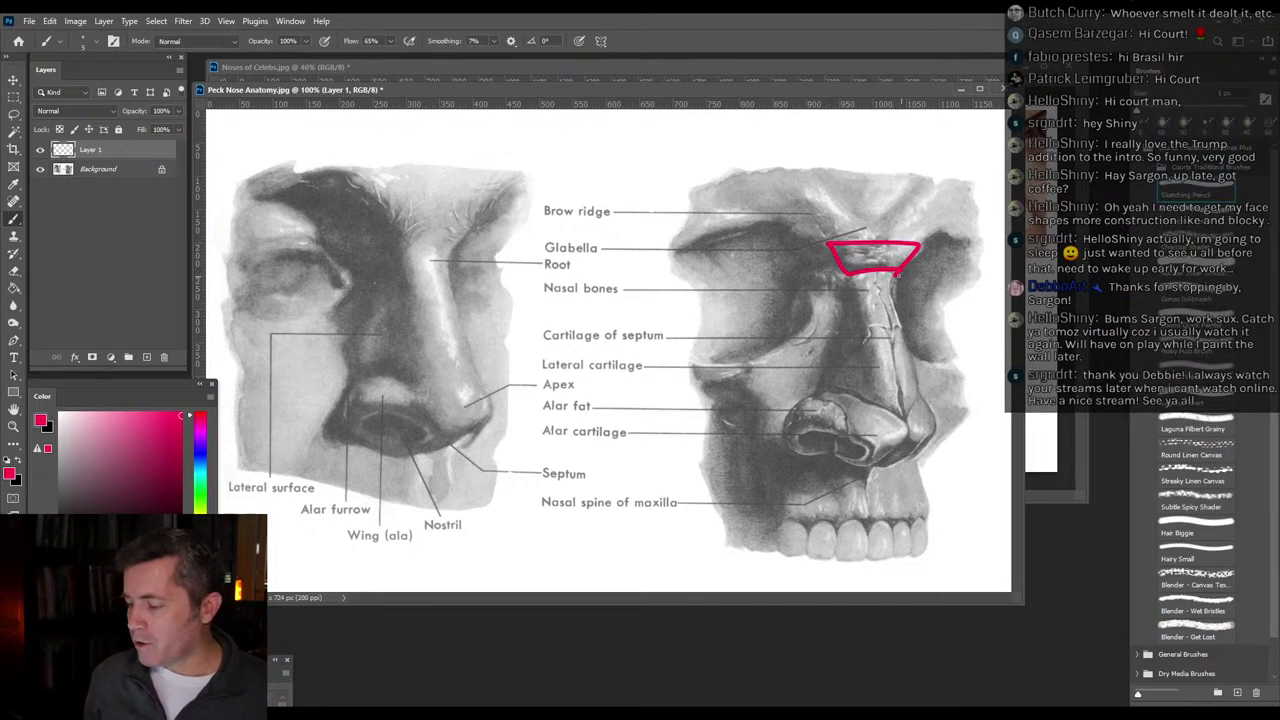
{"action": "left_click_drag", "start_coordinate": [844, 275], "coordinate": [903, 271]}
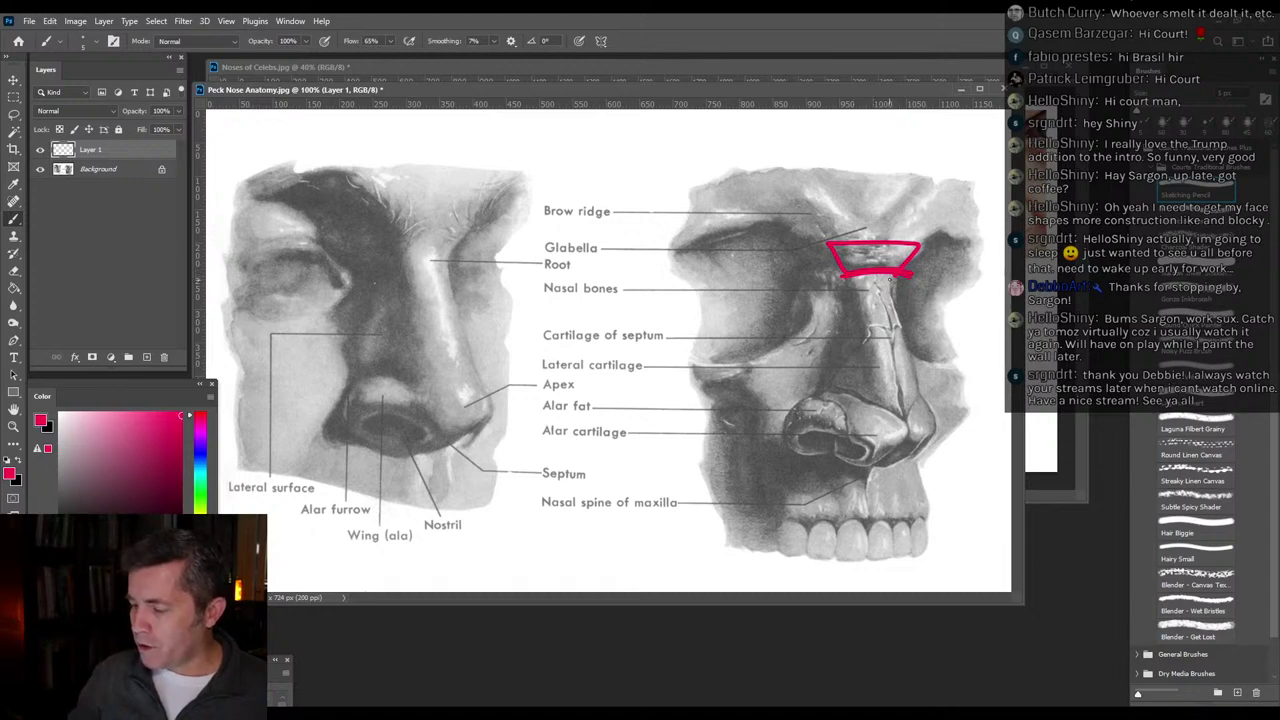
{"action": "mouse_move", "coordinate": [890, 278]}
{"action": "left_mouse_down"}
{"action": "mouse_move", "coordinate": [904, 332]}
{"action": "mouse_move", "coordinate": [870, 333]}
{"action": "mouse_move", "coordinate": [855, 276]}
{"action": "mouse_move", "coordinate": [892, 277]}
{"action": "left_mouse_up"}
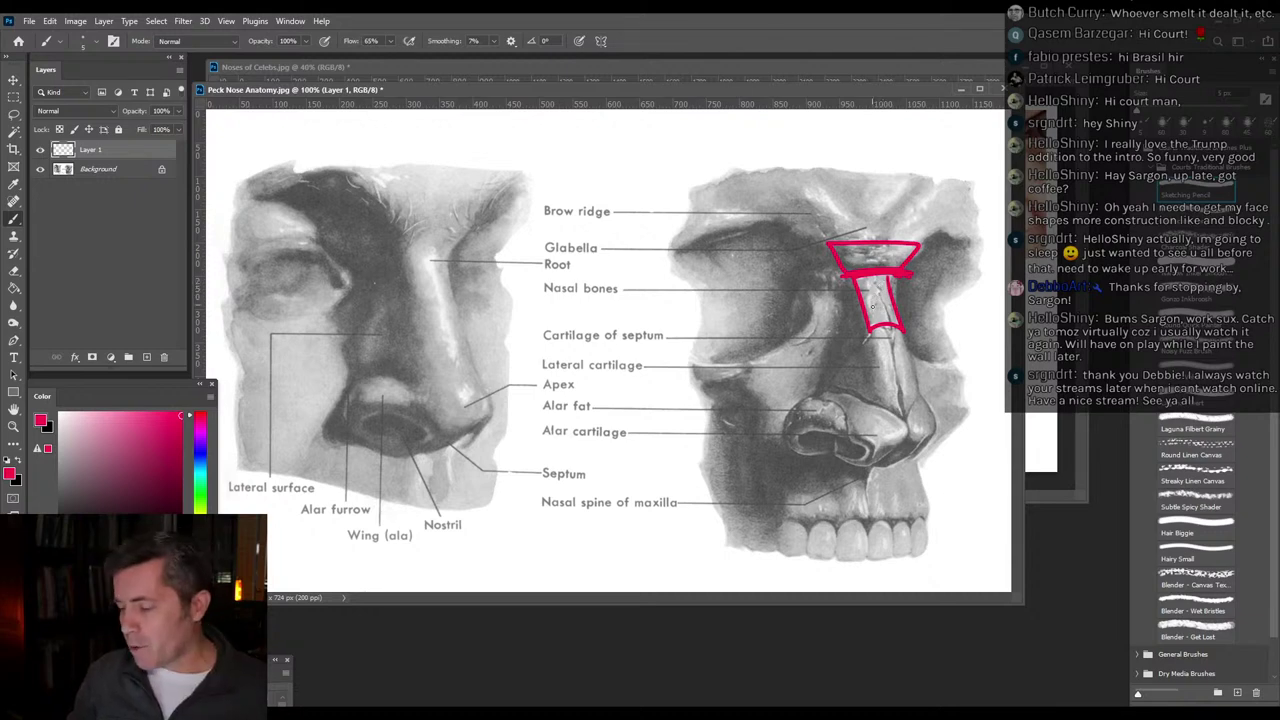
{"action": "mouse_move", "coordinate": [843, 282]}
{"action": "left_mouse_down"}
{"action": "mouse_move", "coordinate": [834, 334]}
{"action": "mouse_move", "coordinate": [852, 356]}
{"action": "mouse_move", "coordinate": [870, 335]}
{"action": "mouse_move", "coordinate": [845, 285]}
{"action": "left_mouse_up"}
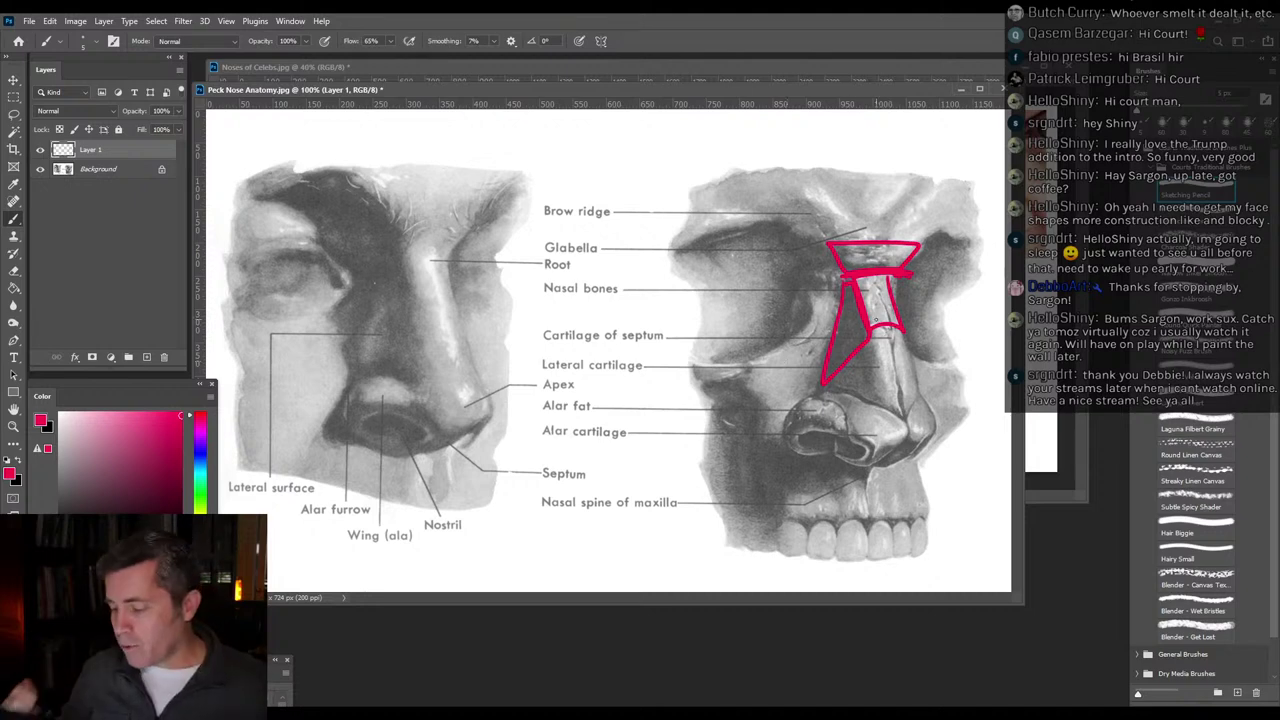
{"action": "left_click_drag", "start_coordinate": [903, 334], "coordinate": [866, 344]}
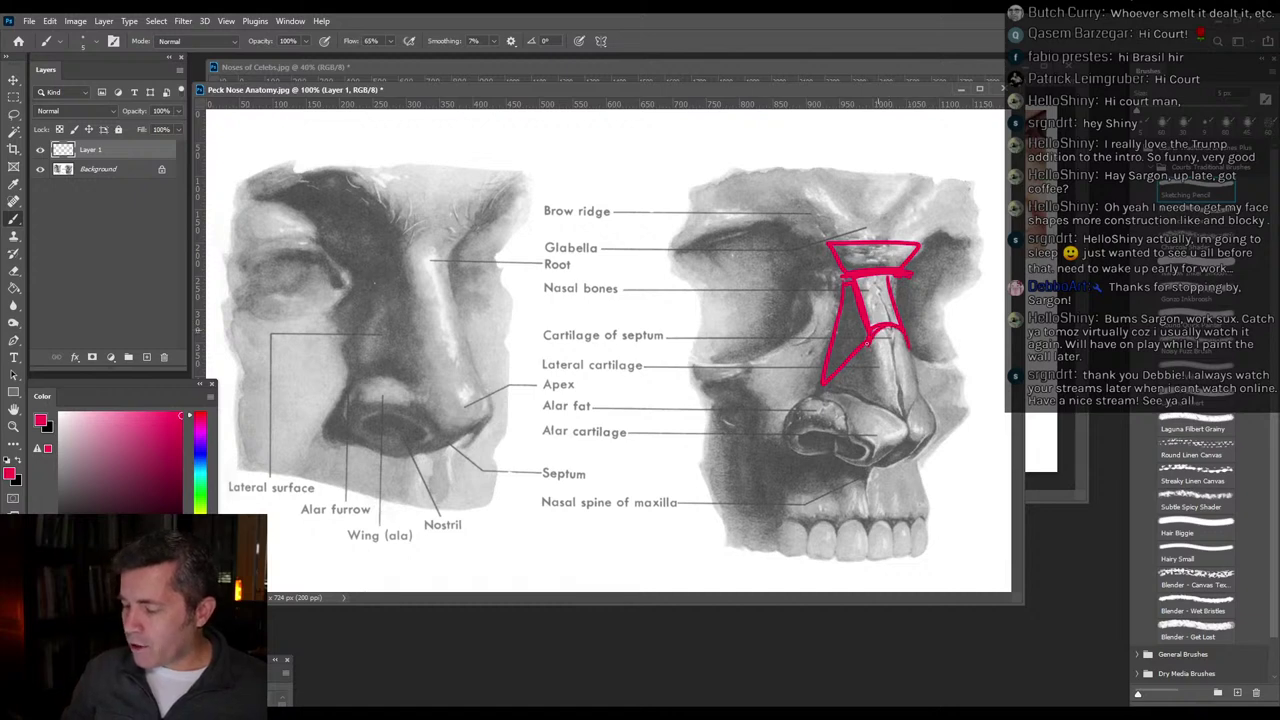
Extend the nose's outer edges below the nasal bones, try an outline around its lower contour, and undo that lower contour.
{"action": "left_click_drag", "start_coordinate": [822, 383], "coordinate": [814, 410]}
{"action": "mouse_move", "coordinate": [910, 345]}
{"action": "left_mouse_down"}
{"action": "mouse_move", "coordinate": [919, 409]}
{"action": "mouse_move", "coordinate": [897, 446]}
{"action": "mouse_move", "coordinate": [882, 450]}
{"action": "mouse_move", "coordinate": [879, 428]}
{"action": "mouse_move", "coordinate": [868, 454]}
{"action": "mouse_move", "coordinate": [814, 422]}
{"action": "mouse_move", "coordinate": [812, 398]}
{"action": "left_mouse_up"}
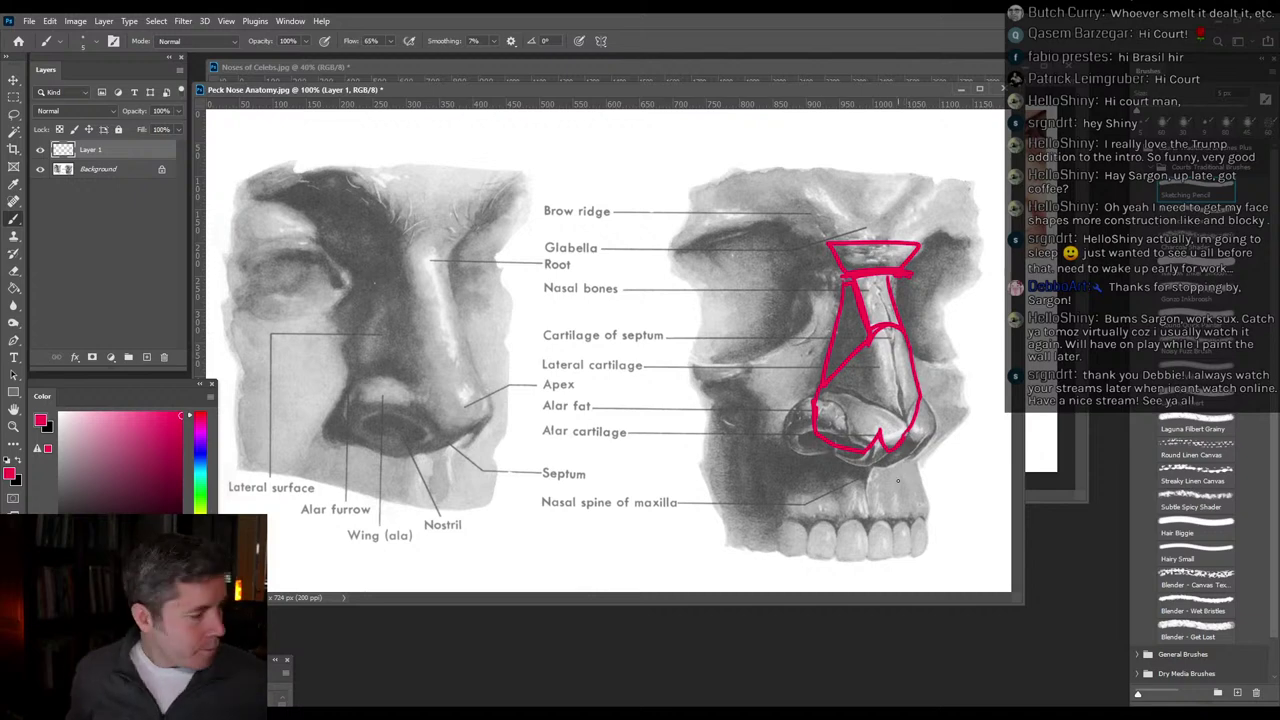
{"action": "key", "text": "ctrl+z"}
{"action": "key", "text": "ctrl+z"}
{"action": "key", "text": "ctrl+z"}
{"action": "key", "text": "ctrl+z"}
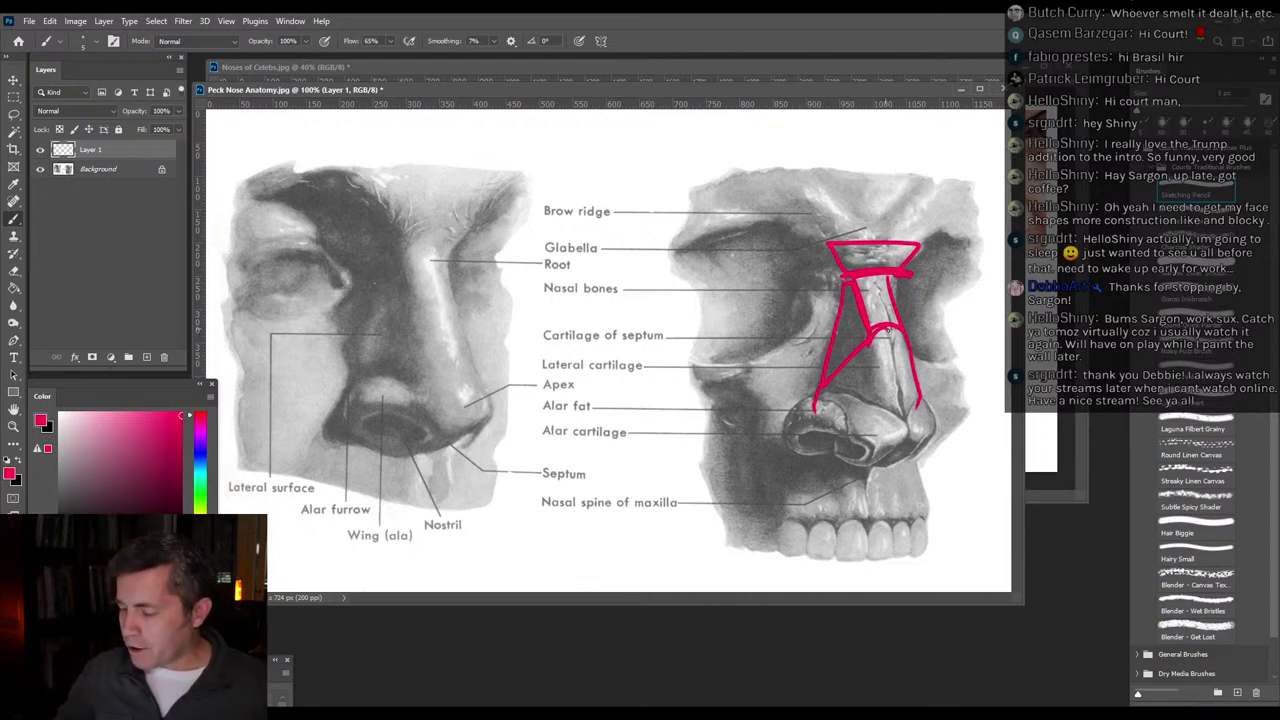
Outline the lateral cartilage planes from the nasal bones down to the upper edge of the alar cartilage.
{"action": "left_click_drag", "start_coordinate": [888, 328], "coordinate": [906, 420]}
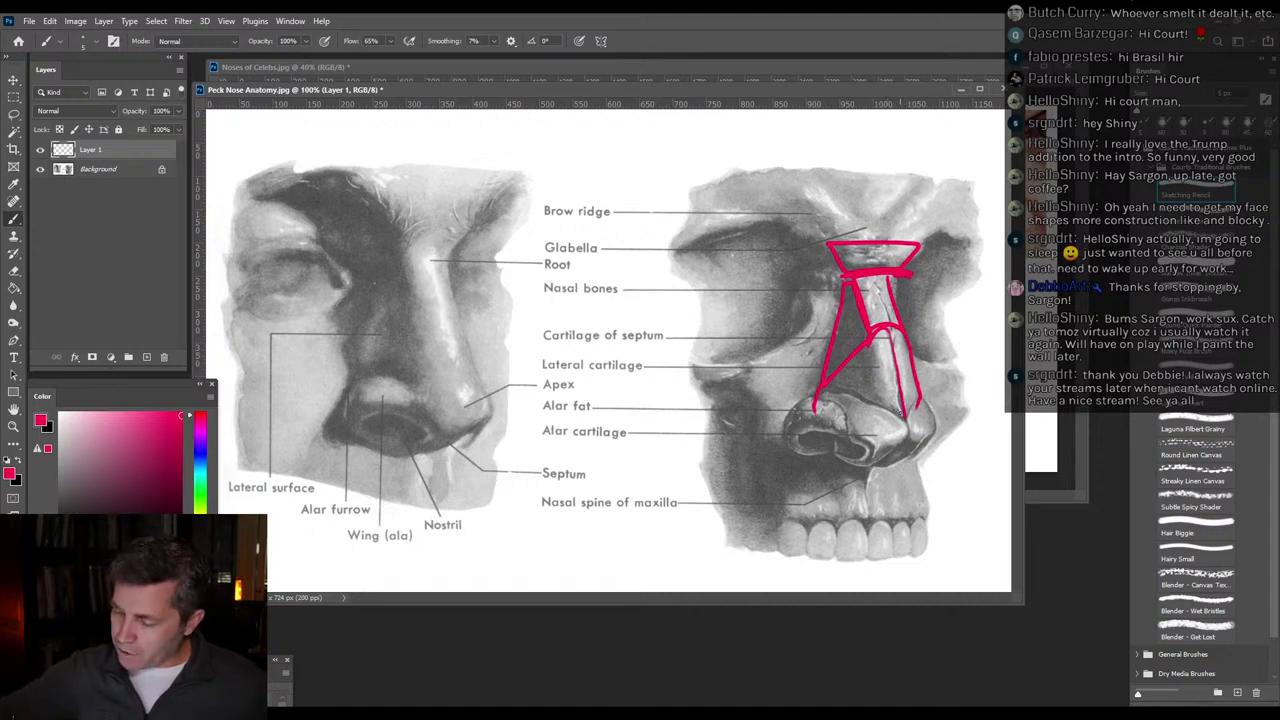
{"action": "left_click_drag", "start_coordinate": [905, 416], "coordinate": [834, 390]}
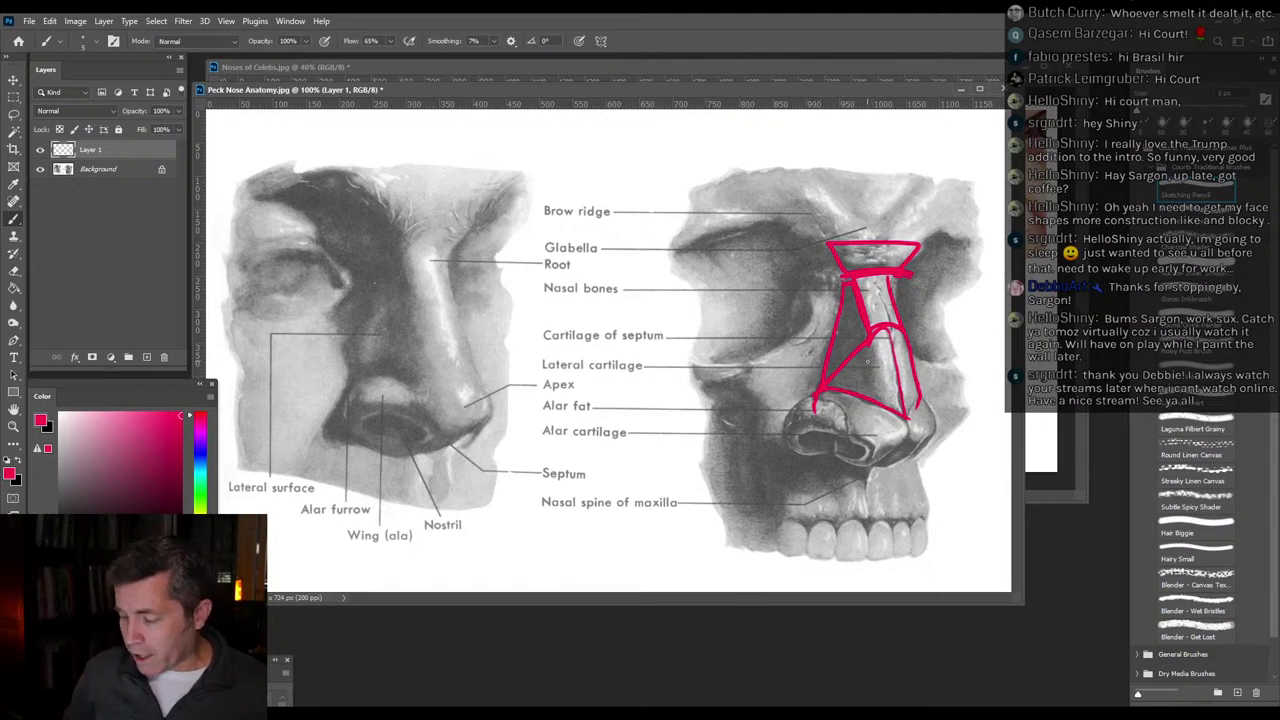
{"action": "left_click_drag", "start_coordinate": [910, 400], "coordinate": [916, 416]}
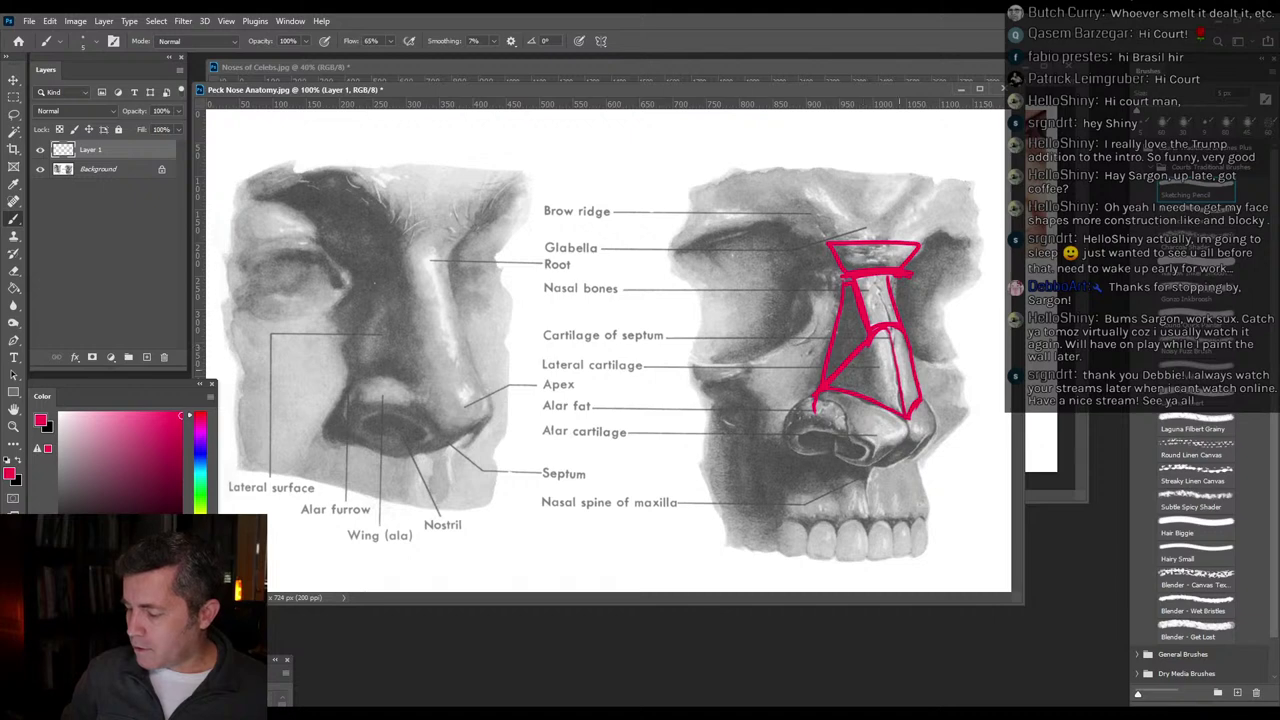
{"action": "left_click_drag", "start_coordinate": [889, 331], "coordinate": [907, 411]}
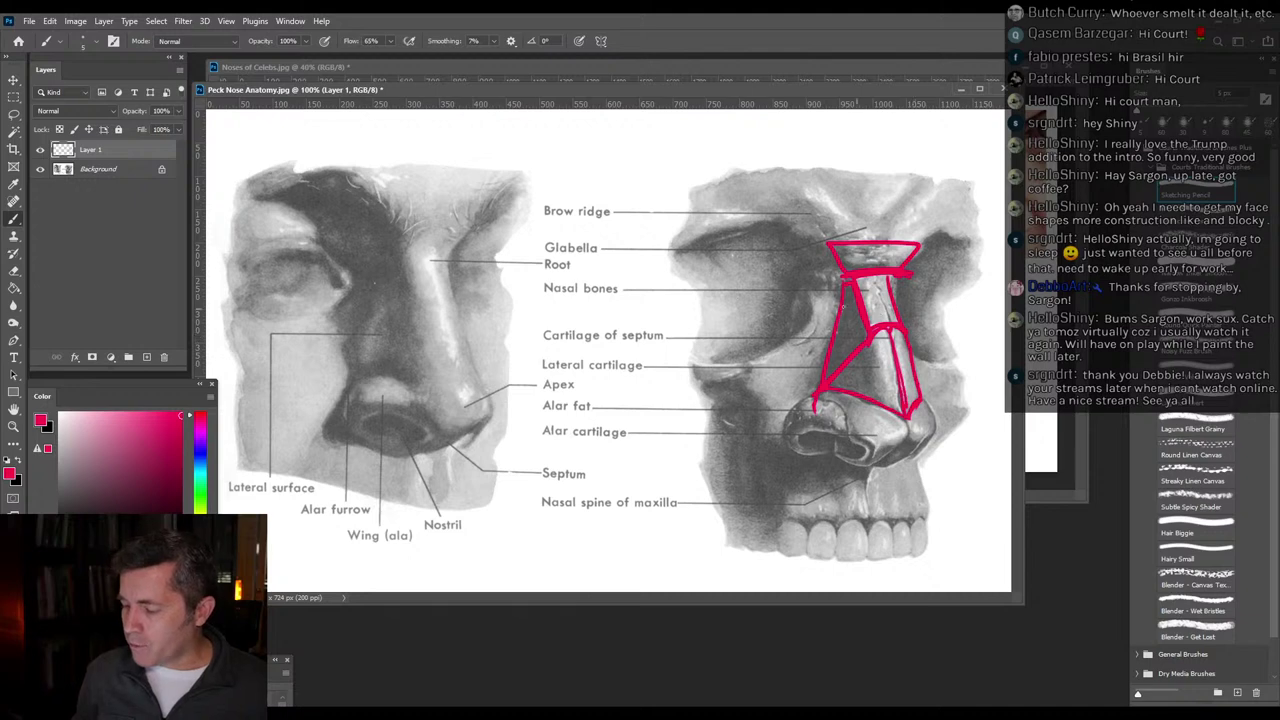
Try a black stroke across the lower edge of the nasal bones, undo it, and resample the pink outline colour.
{"action": "key", "text": "d"}
{"action": "mouse_move", "coordinate": [918, 333]}
{"action": "left_mouse_down"}
{"action": "mouse_move", "coordinate": [864, 338]}
{"action": "mouse_move", "coordinate": [910, 328]}
{"action": "mouse_move", "coordinate": [890, 328]}
{"action": "left_mouse_up"}
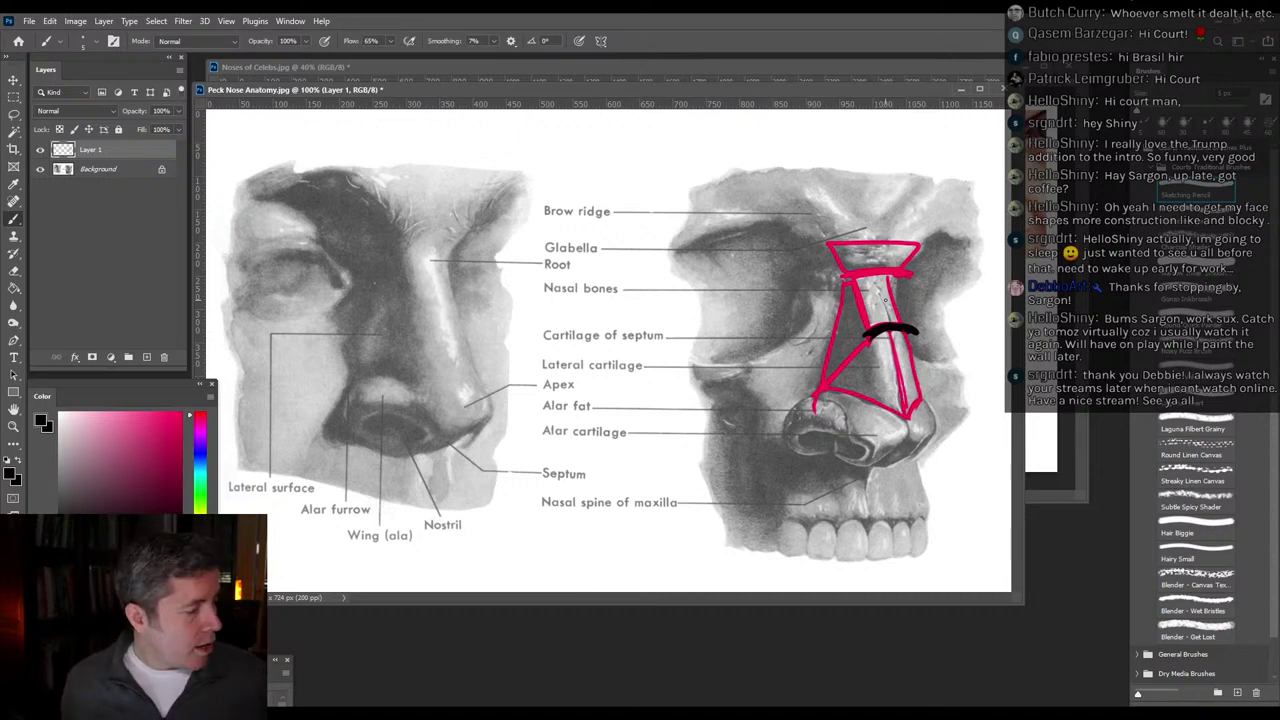
{"action": "key", "text": "ctrl+z"}
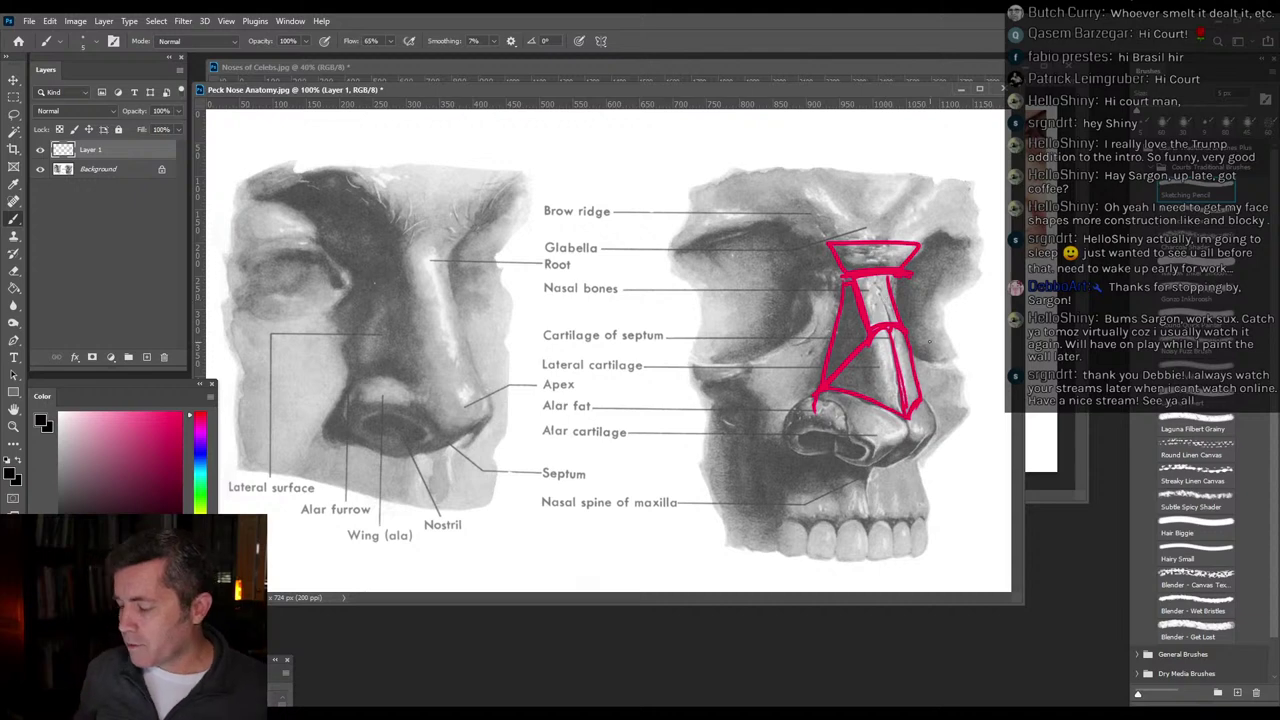
{"action": "left_click", "coordinate": [857, 287], "text": "alt"}
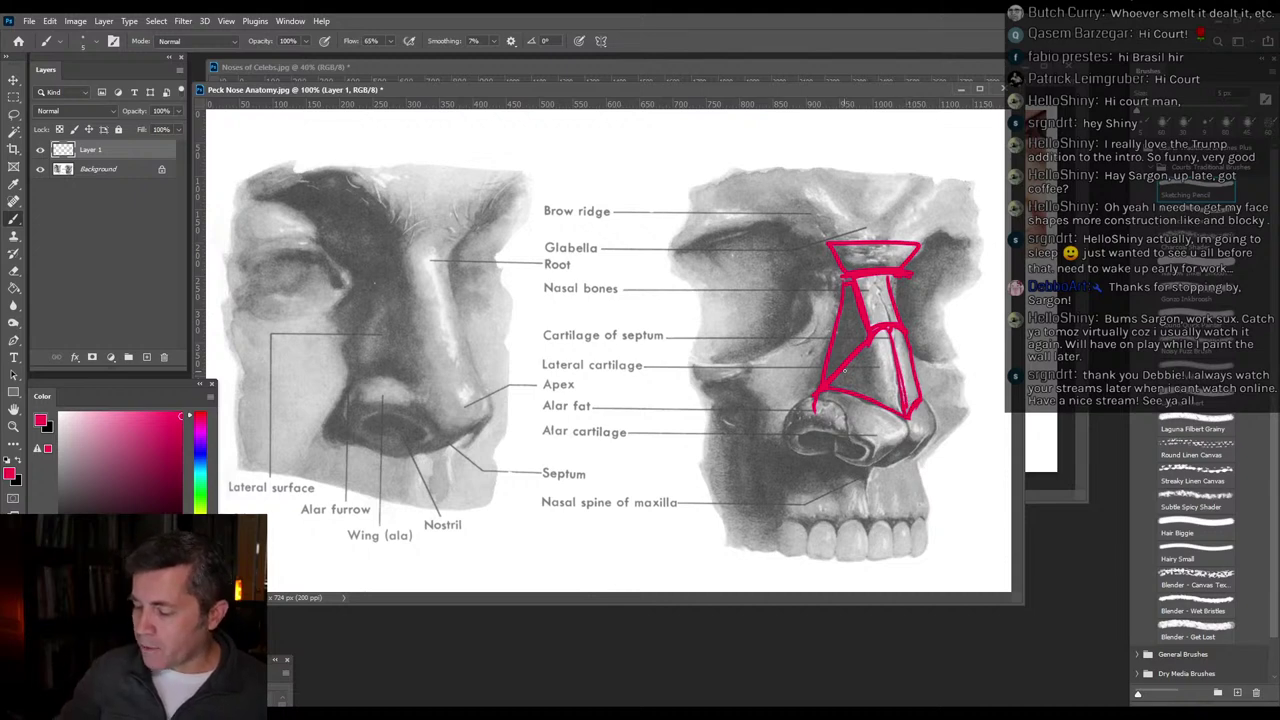
Outline the alar cartilage around the nose tip, including its curl into the nostril and the far-side cartilage.
{"action": "mouse_move", "coordinate": [814, 403]}
{"action": "left_mouse_down"}
{"action": "mouse_move", "coordinate": [874, 452]}
{"action": "mouse_move", "coordinate": [906, 380]}
{"action": "mouse_move", "coordinate": [919, 404]}
{"action": "mouse_move", "coordinate": [902, 436]}
{"action": "mouse_move", "coordinate": [879, 444]}
{"action": "mouse_move", "coordinate": [905, 430]}
{"action": "mouse_move", "coordinate": [909, 462]}
{"action": "mouse_move", "coordinate": [871, 452]}
{"action": "mouse_move", "coordinate": [879, 463]}
{"action": "mouse_move", "coordinate": [838, 455]}
{"action": "left_mouse_up"}
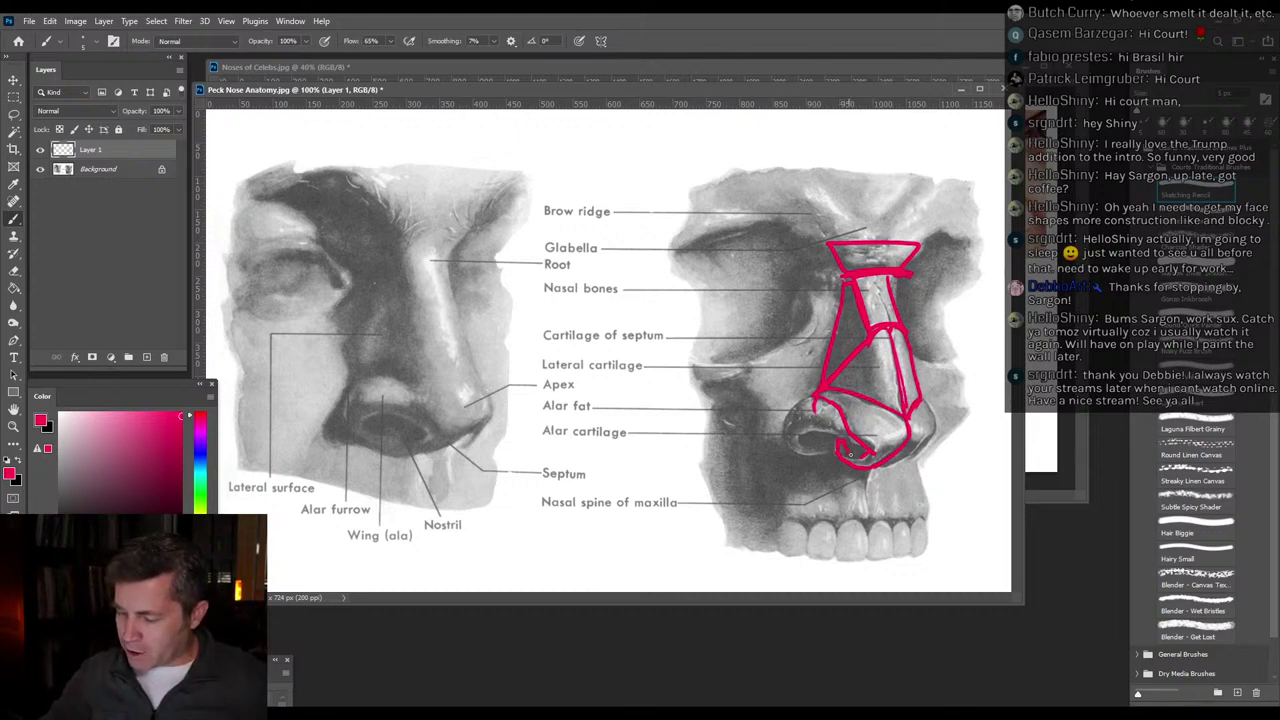
{"action": "left_click_drag", "start_coordinate": [852, 455], "coordinate": [866, 456]}
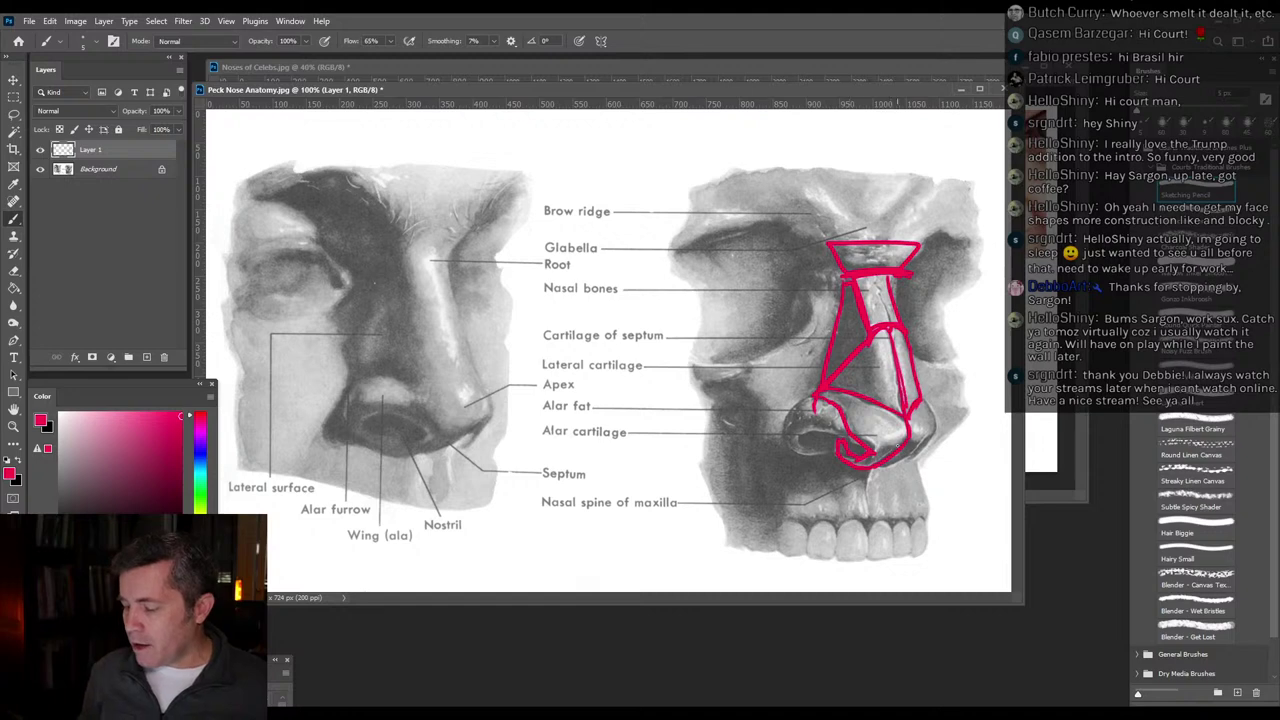
{"action": "mouse_move", "coordinate": [880, 466]}
{"action": "left_mouse_down"}
{"action": "mouse_move", "coordinate": [934, 430]}
{"action": "mouse_move", "coordinate": [926, 404]}
{"action": "left_mouse_up"}
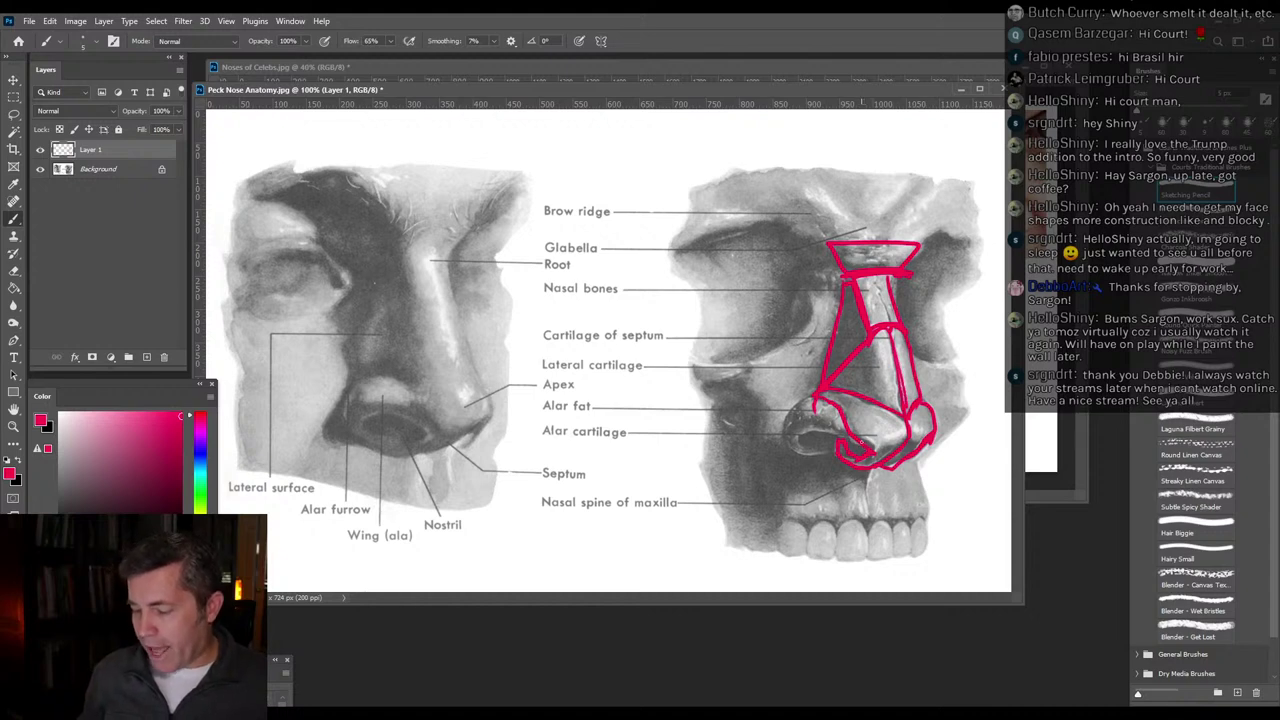
Outline the alar fat wing around the near nostril and erase the overlapping line inside it.
{"action": "mouse_move", "coordinate": [857, 444]}
{"action": "left_mouse_down"}
{"action": "mouse_move", "coordinate": [801, 440]}
{"action": "mouse_move", "coordinate": [803, 454]}
{"action": "mouse_move", "coordinate": [781, 439]}
{"action": "mouse_move", "coordinate": [815, 399]}
{"action": "left_mouse_up"}
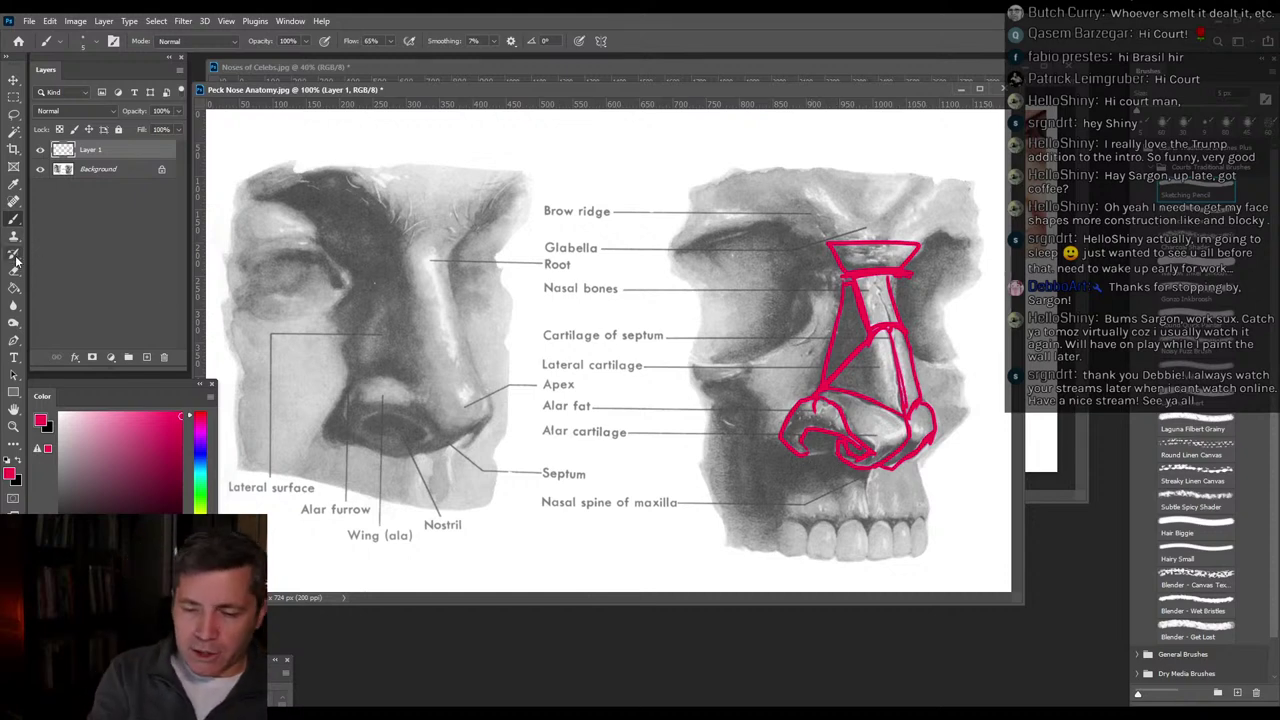
{"action": "key", "text": "e"}
{"action": "left_click_drag", "start_coordinate": [818, 425], "coordinate": [818, 410]}
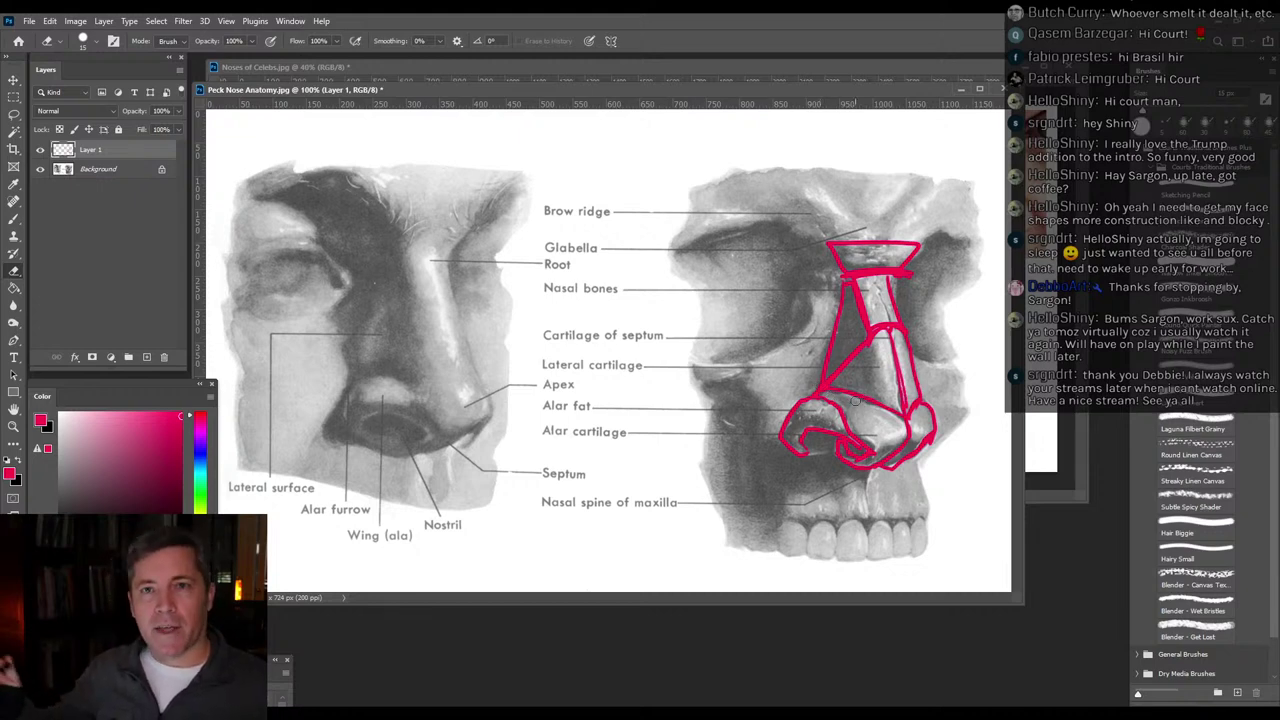
Fill the curled underside of the alar cartilage inside the near nostril opening with solid pink.
{"action": "left_click_drag", "start_coordinate": [846, 422], "coordinate": [865, 449]}
{"action": "key", "text": "b"}
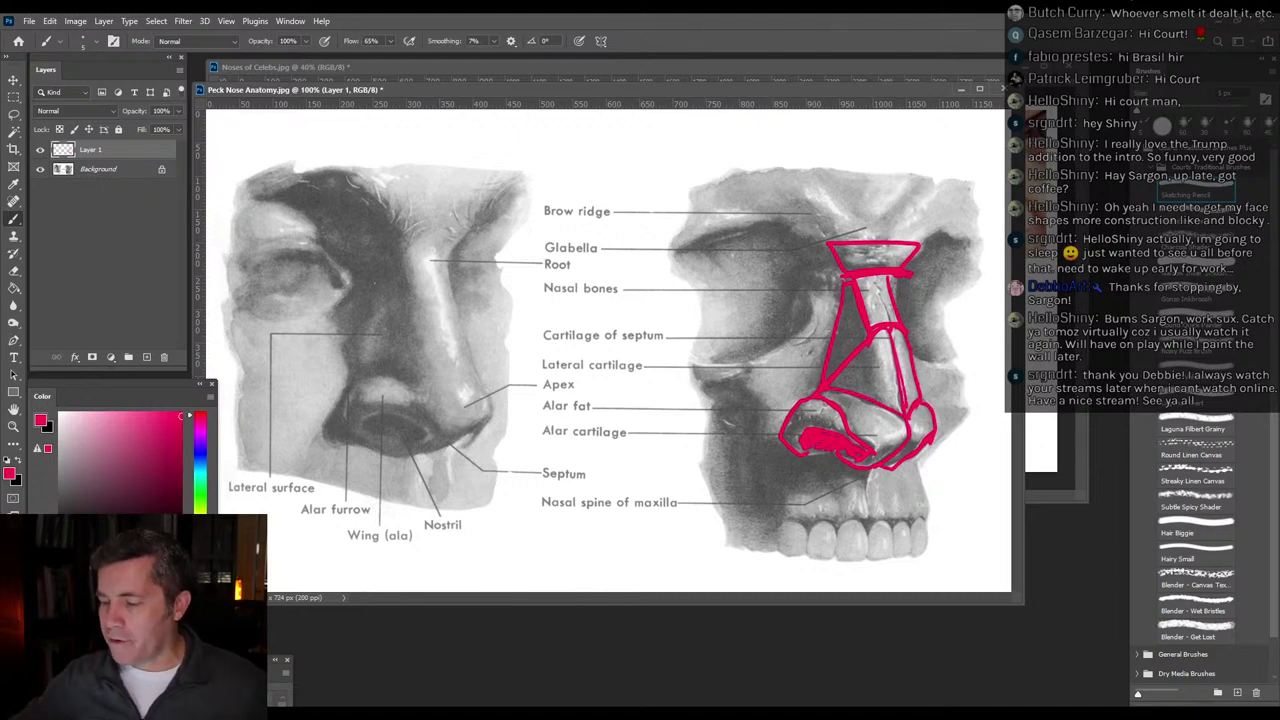
Move the two reference windows apart and delete Layer 1 with the tracing from Peck Nose Anatomy.jpg.
{"action": "left_click_drag", "start_coordinate": [765, 91], "coordinate": [920, 209]}
{"action": "left_click_drag", "start_coordinate": [893, 71], "coordinate": [666, 113]}
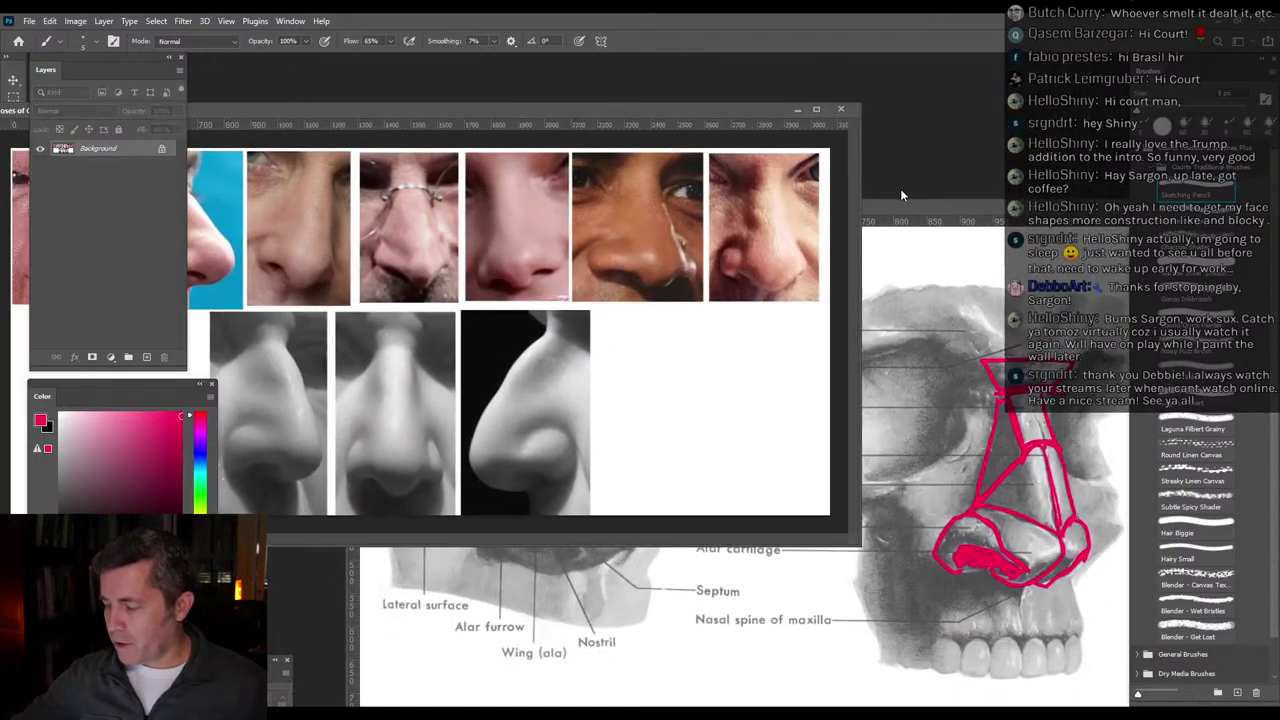
{"action": "left_click", "coordinate": [491, 208]}
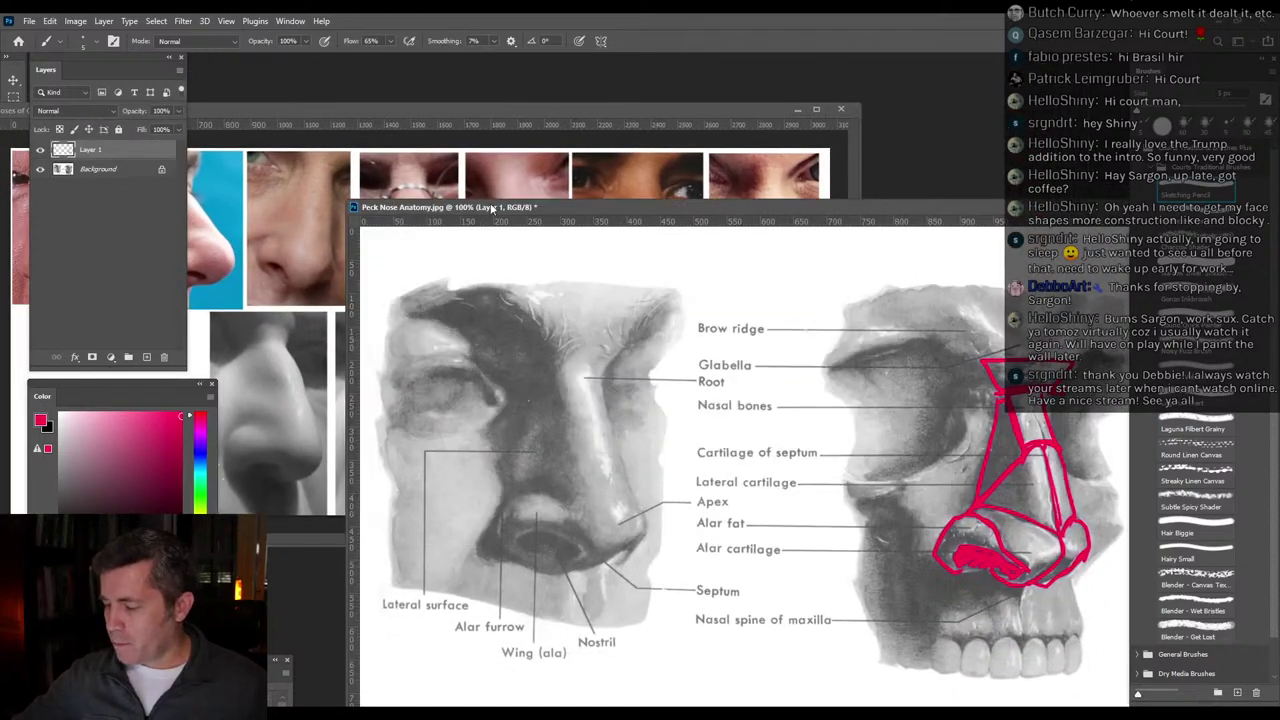
{"action": "left_click", "coordinate": [164, 357]}
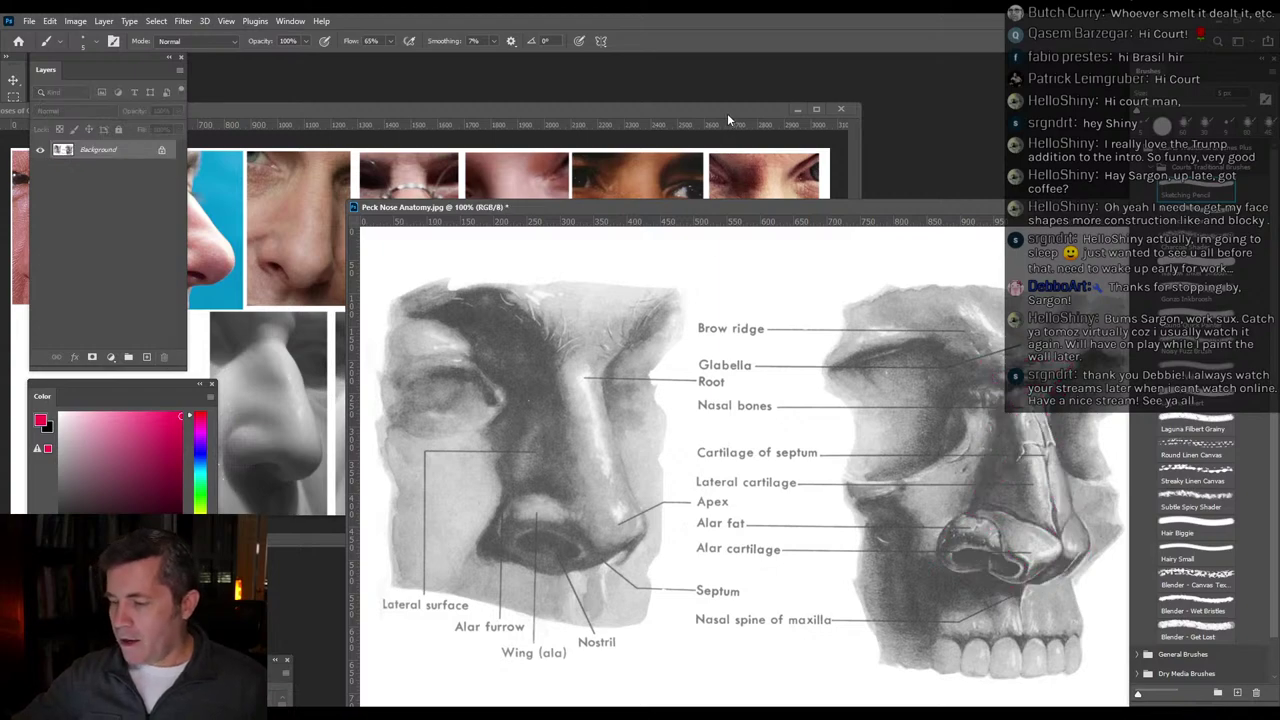
Enlarge Noses of Celebs.jpg to 66.7% and narrow its window so it sits beside the skull anatomy drawing.
{"action": "left_click_drag", "start_coordinate": [727, 113], "coordinate": [941, 72]}
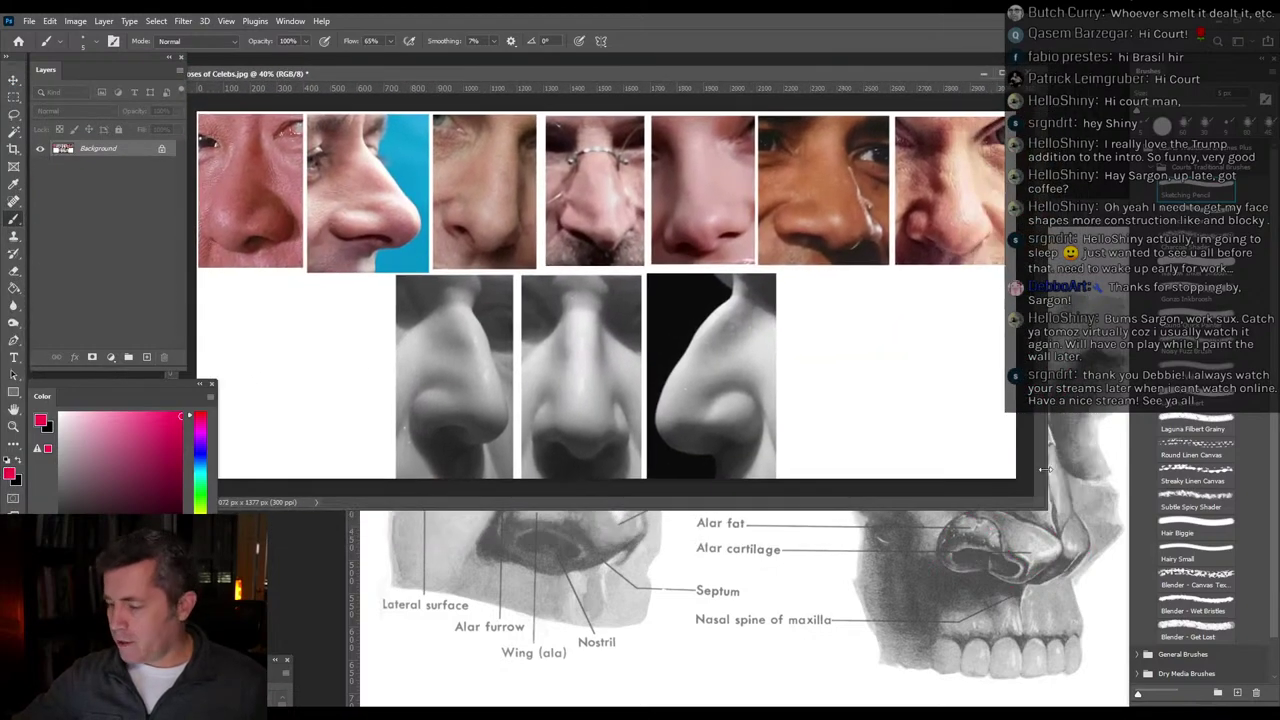
{"action": "left_click_drag", "start_coordinate": [1038, 503], "coordinate": [592, 532]}
{"action": "left_click_drag", "start_coordinate": [459, 68], "coordinate": [530, 57]}
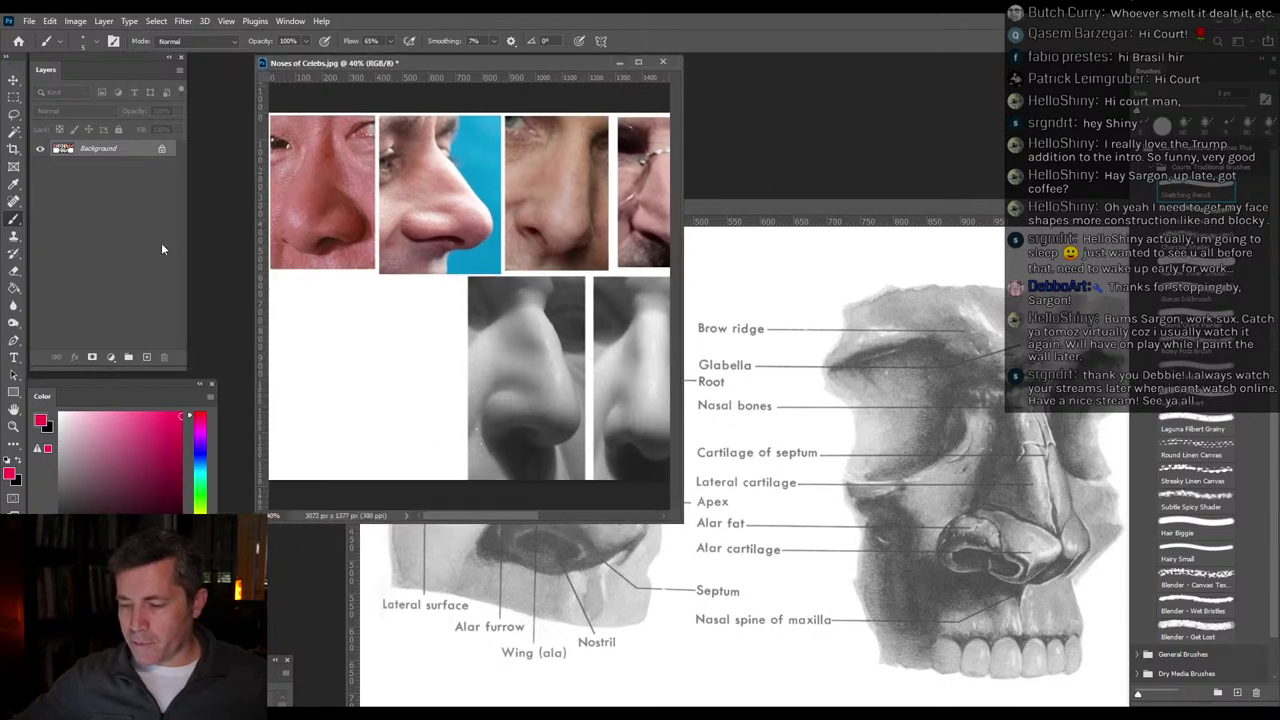
{"action": "left_click", "coordinate": [13, 428]}
{"action": "left_click", "coordinate": [537, 208]}
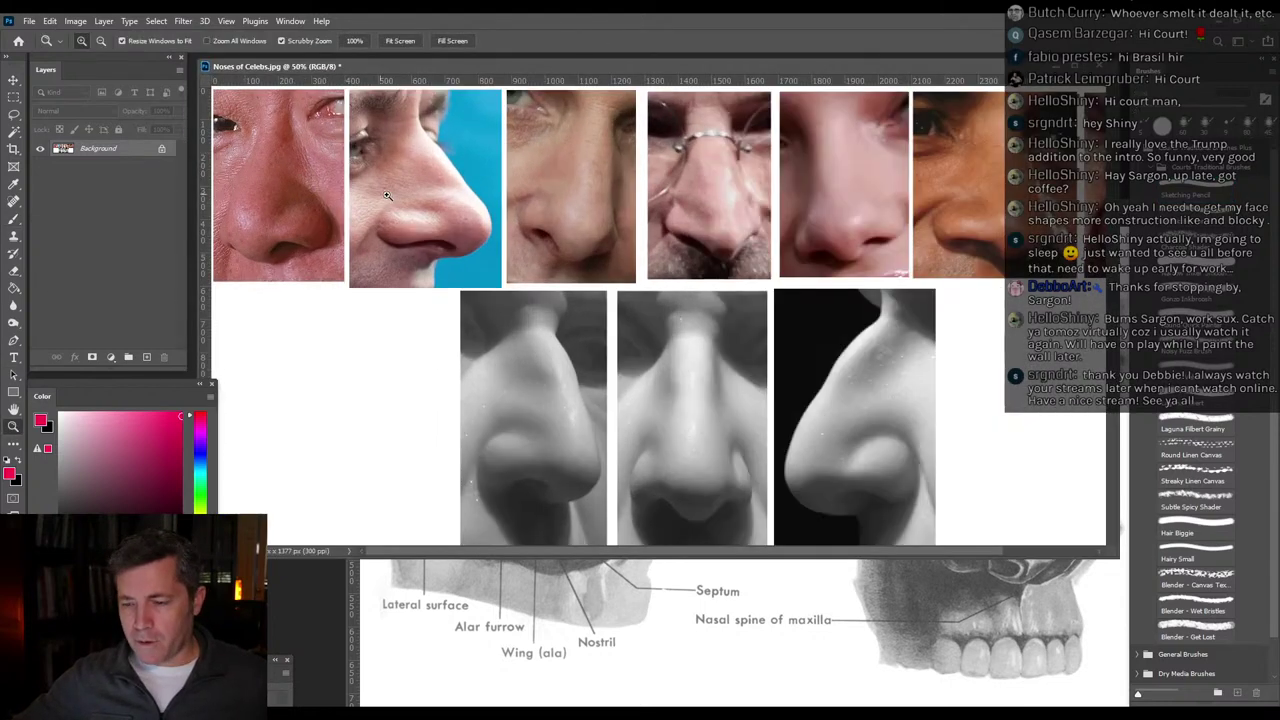
{"action": "left_click", "coordinate": [472, 178]}
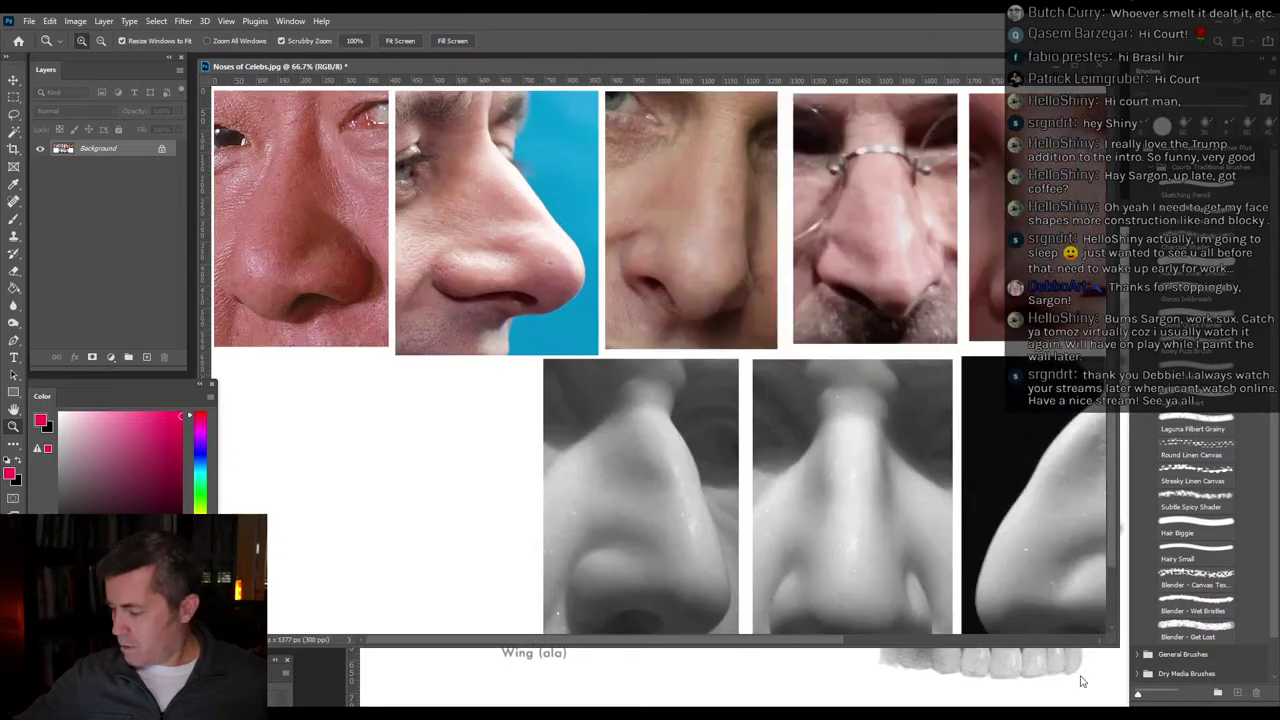
{"action": "left_click_drag", "start_coordinate": [1119, 648], "coordinate": [537, 600]}
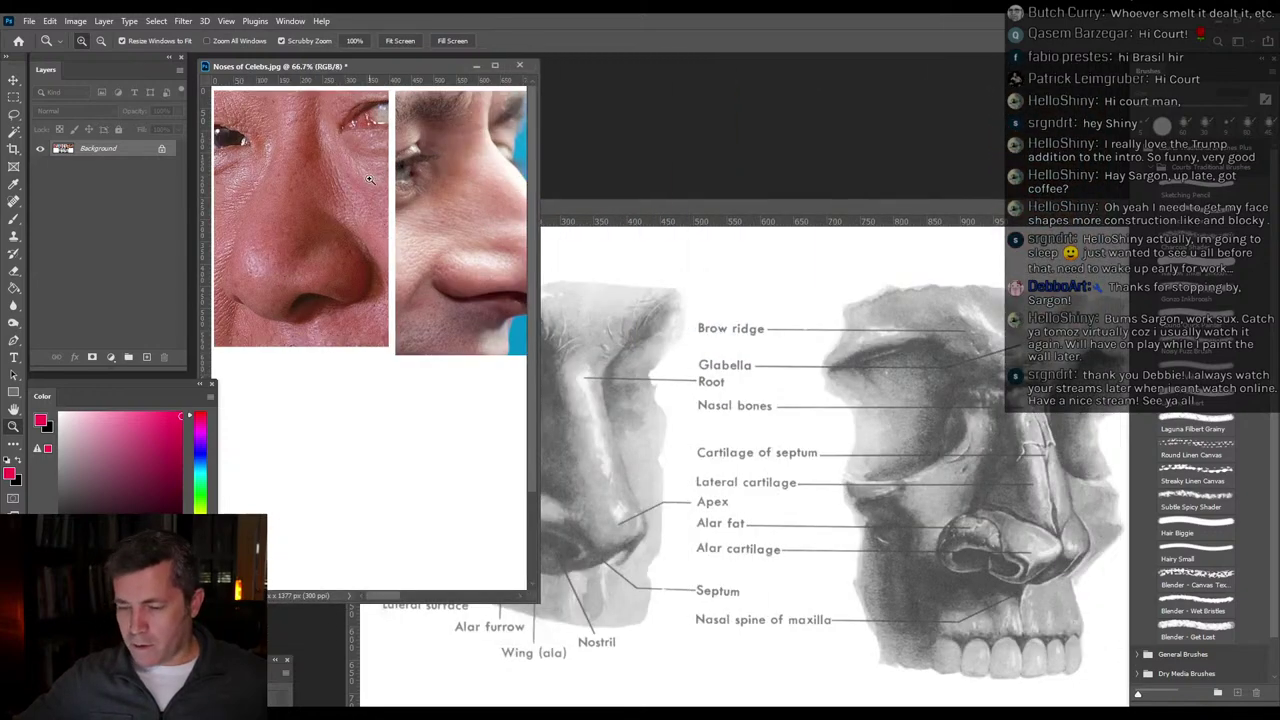
{"action": "left_click_drag", "start_coordinate": [404, 63], "coordinate": [591, 166]}
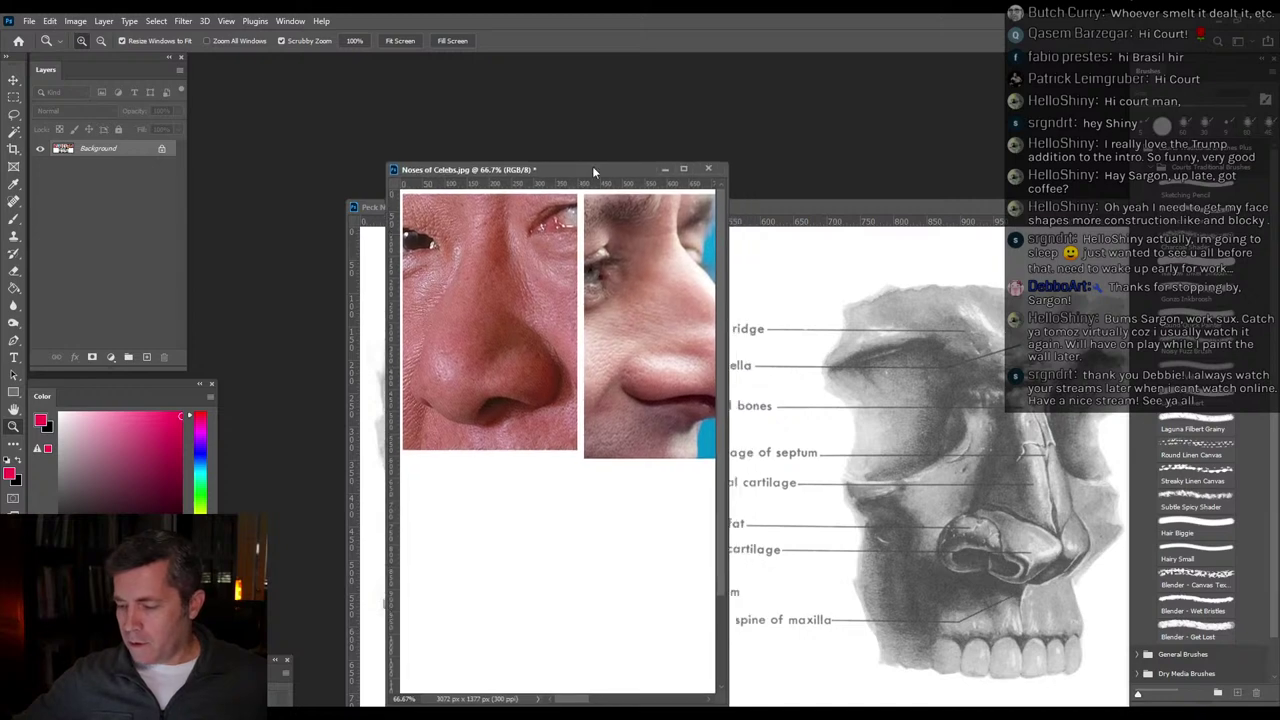
{"action": "left_click_drag", "start_coordinate": [516, 297], "coordinate": [630, 308]}
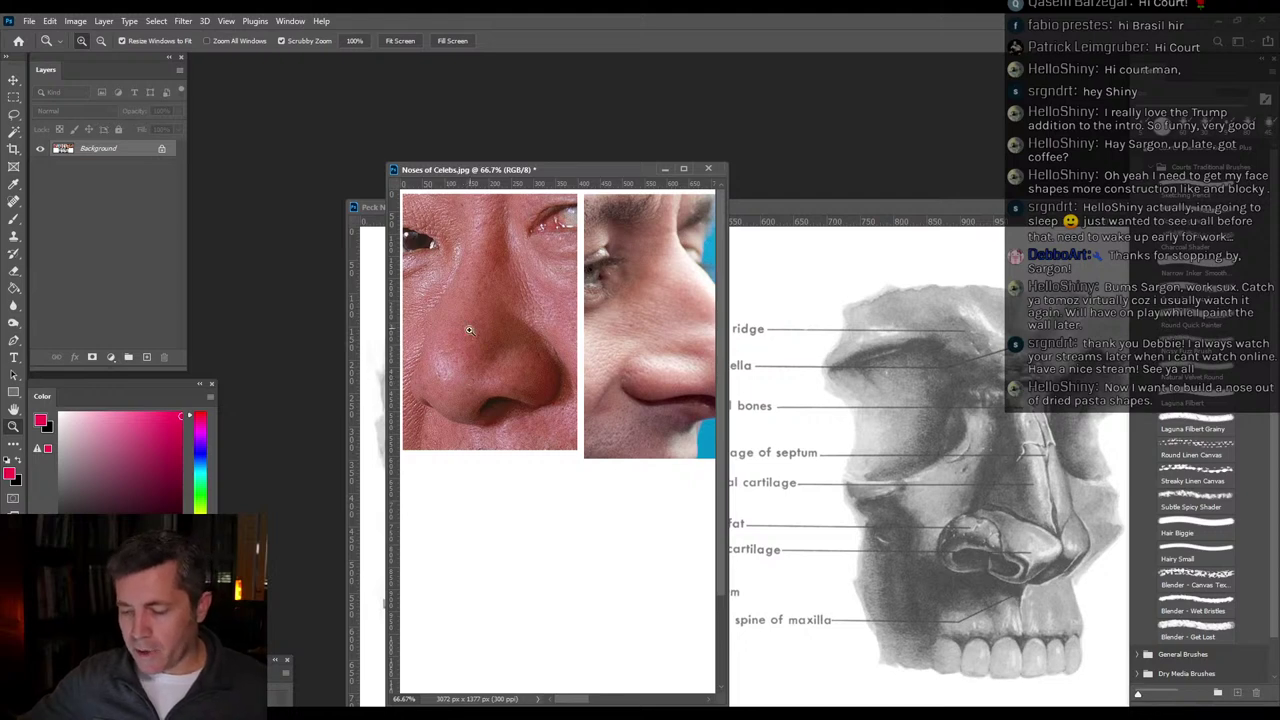
On a new layer, trace the nasal bone arch, lateral cartilage planes and alar cartilage over the first nose photo in bright pink.
{"action": "key", "text": "b"}
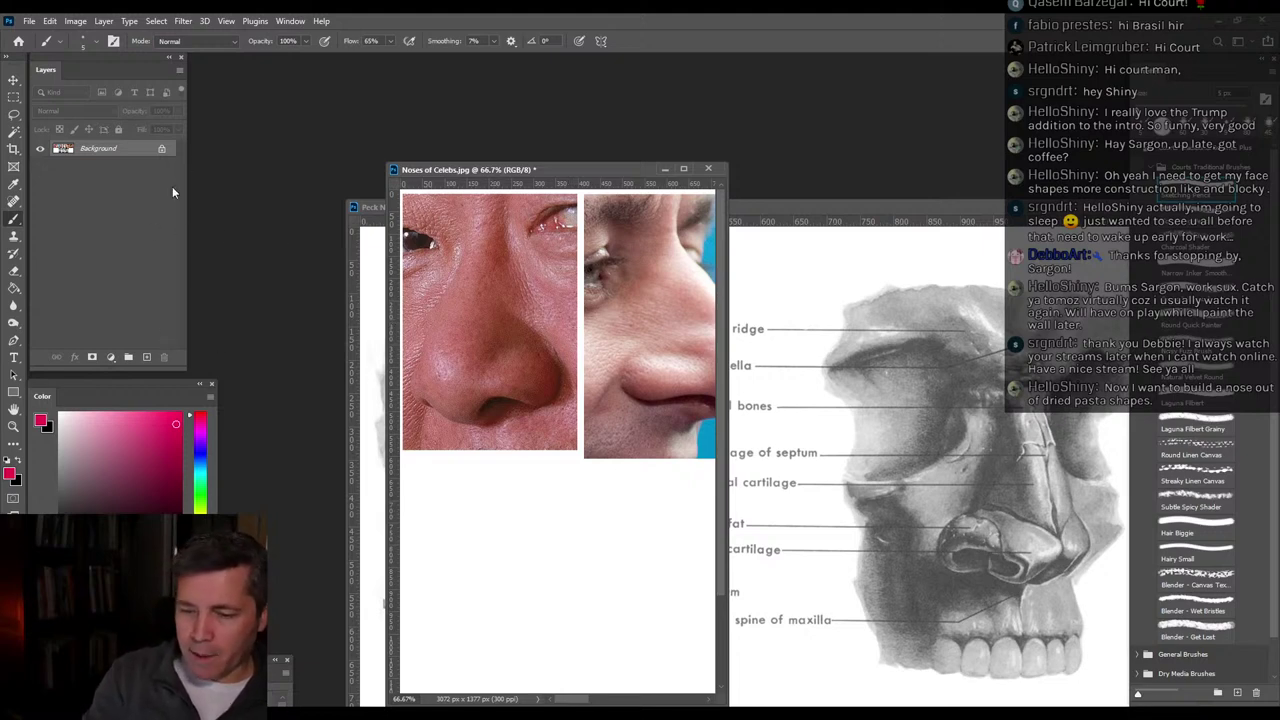
{"action": "left_click", "coordinate": [146, 357]}
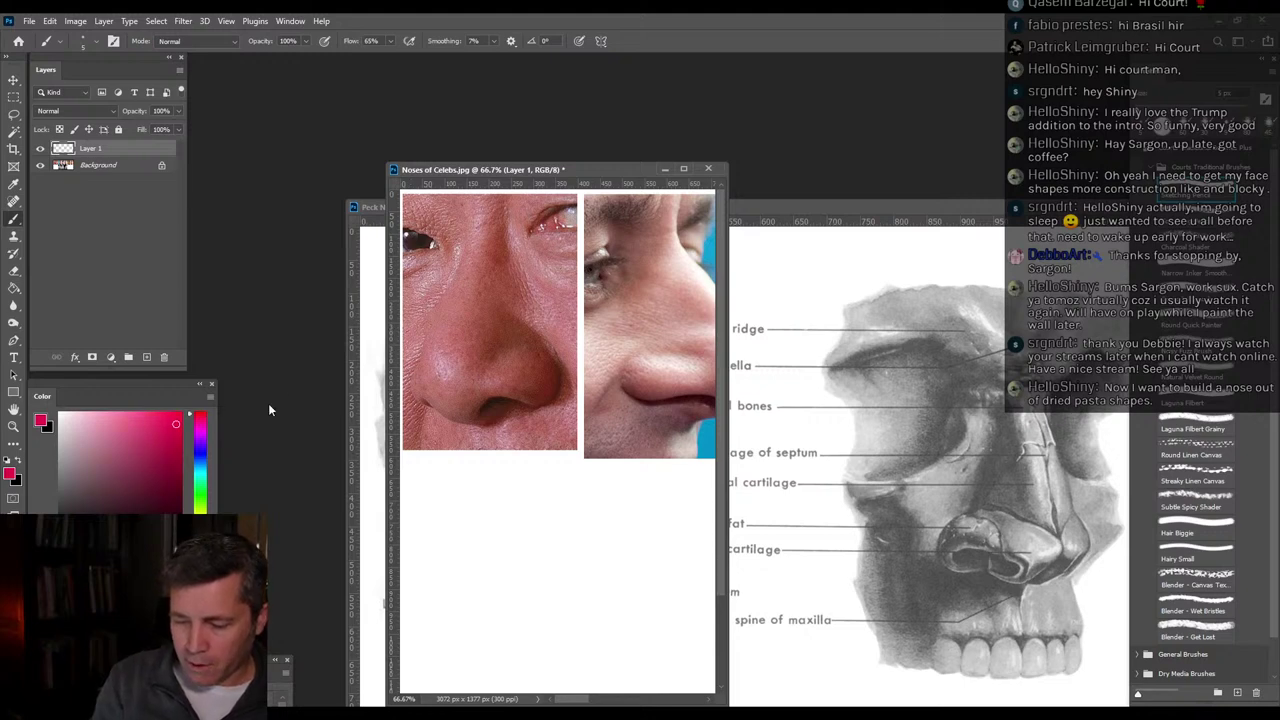
{"action": "left_click_drag", "start_coordinate": [172, 428], "coordinate": [182, 412]}
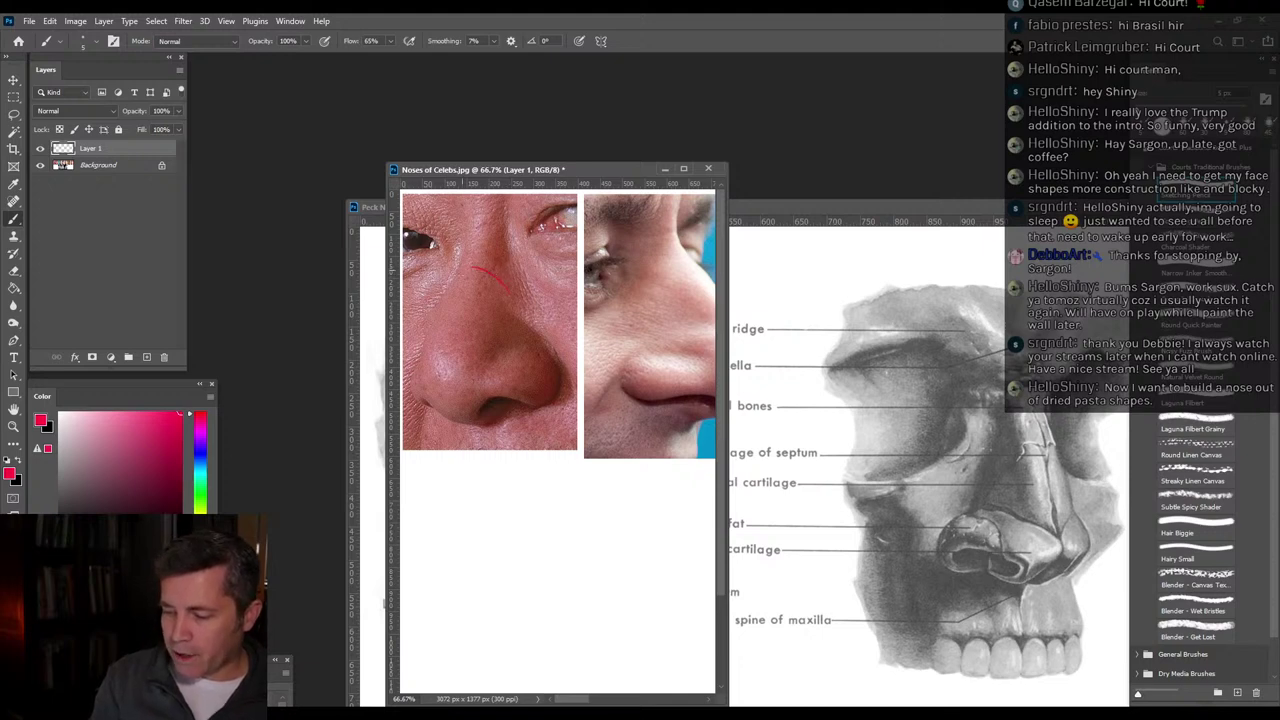
{"action": "mouse_move", "coordinate": [472, 266]}
{"action": "left_mouse_down"}
{"action": "mouse_move", "coordinate": [445, 292]}
{"action": "mouse_move", "coordinate": [521, 316]}
{"action": "left_mouse_up"}
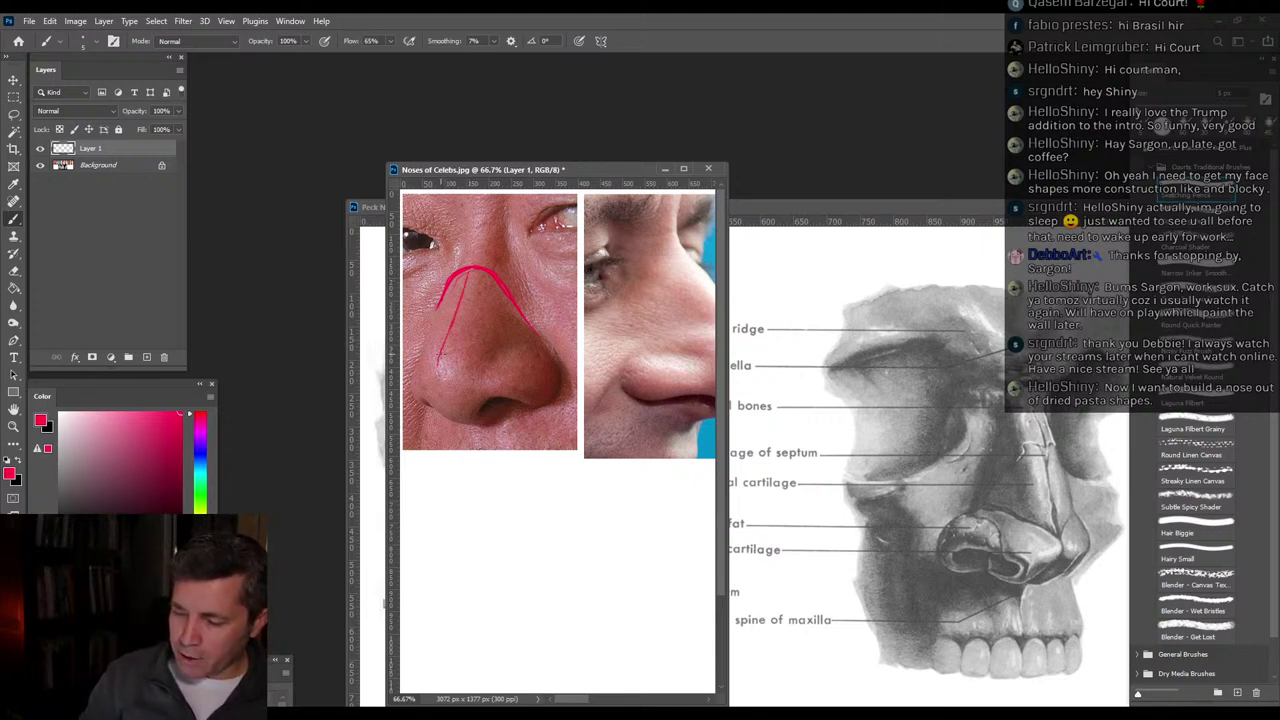
{"action": "left_click_drag", "start_coordinate": [438, 357], "coordinate": [437, 390]}
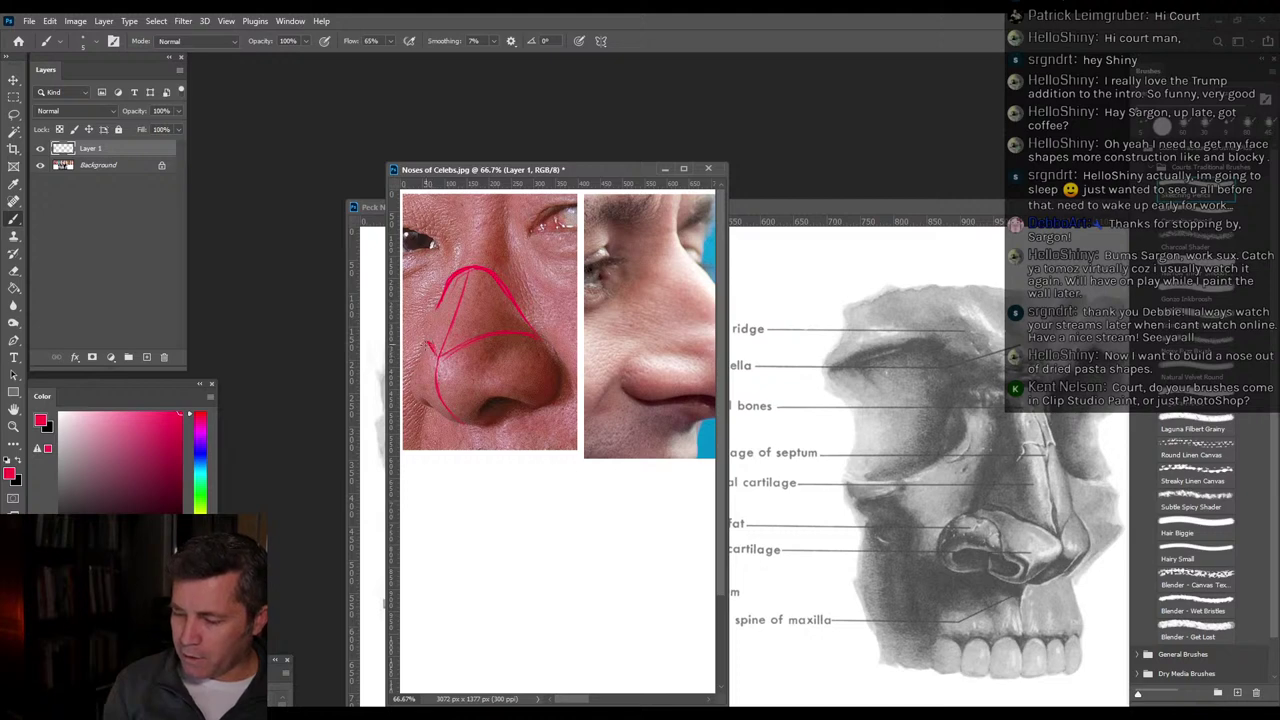
{"action": "left_click_drag", "start_coordinate": [426, 345], "coordinate": [437, 298]}
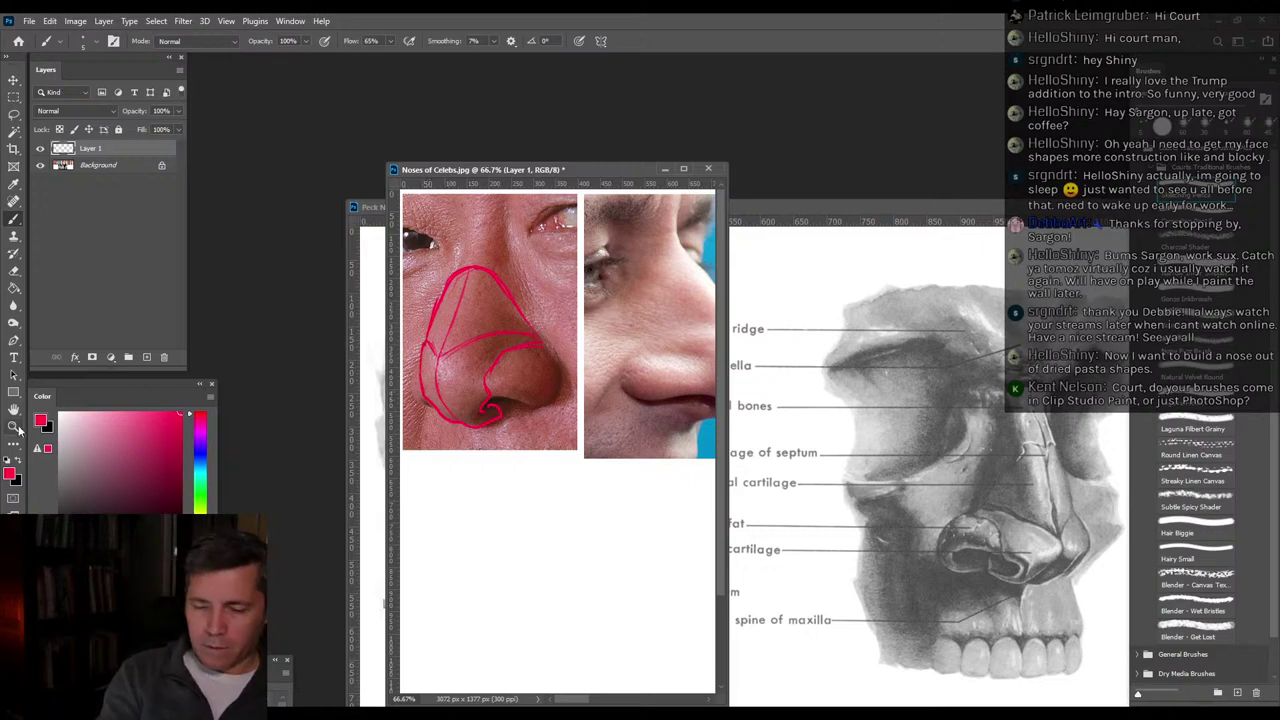
Enlarge the celebrity noses to 100%, narrow the window beside the skull drawing, and centre the second nose in profile.
{"action": "key", "text": "z"}
{"action": "left_click", "coordinate": [478, 333]}
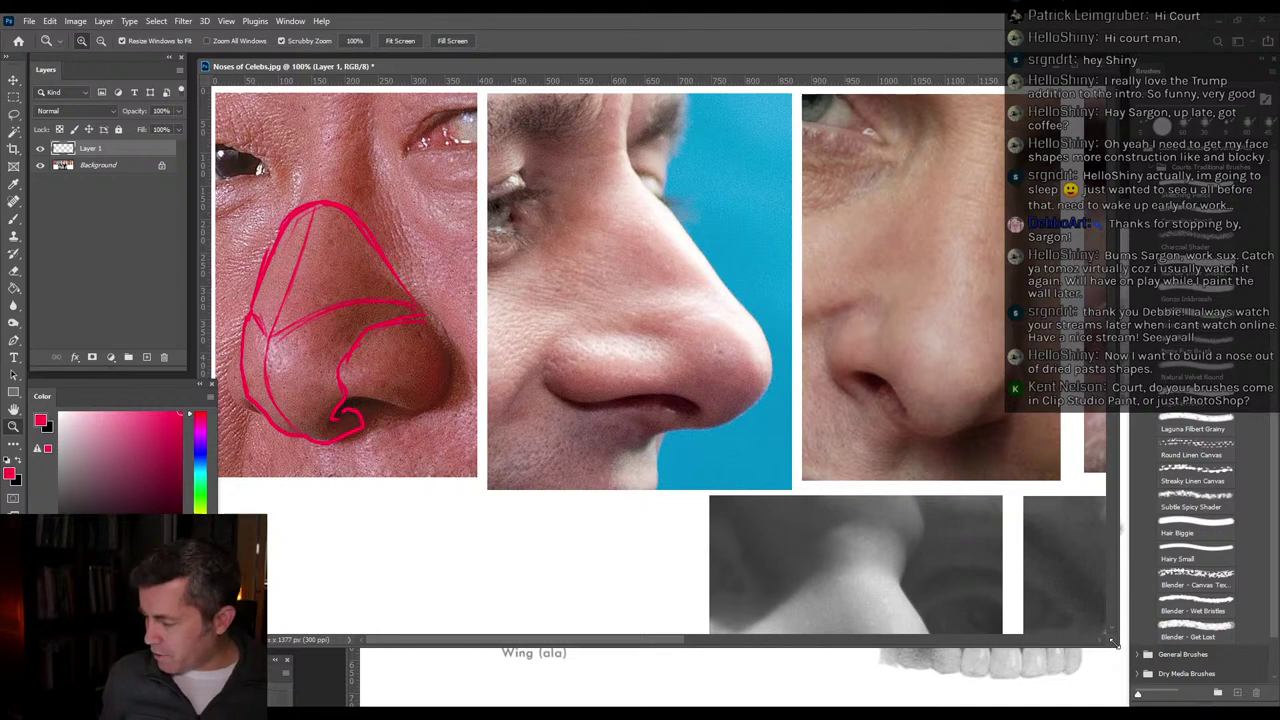
{"action": "left_click_drag", "start_coordinate": [1118, 642], "coordinate": [623, 626]}
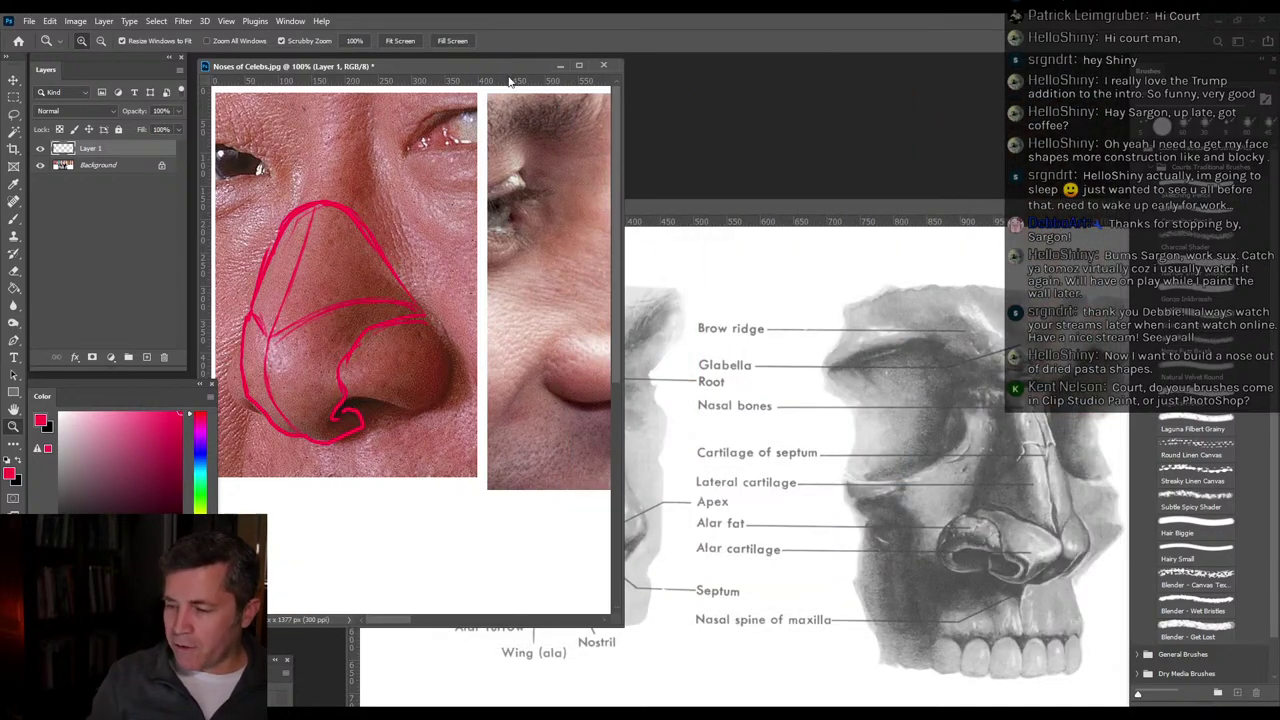
{"action": "left_click_drag", "start_coordinate": [515, 73], "coordinate": [674, 88]}
{"action": "scroll", "coordinate": [644, 372], "scroll_direction": "down", "scroll_amount": 2}
{"action": "scroll", "coordinate": [644, 400], "scroll_direction": "up", "scroll_amount": 2}
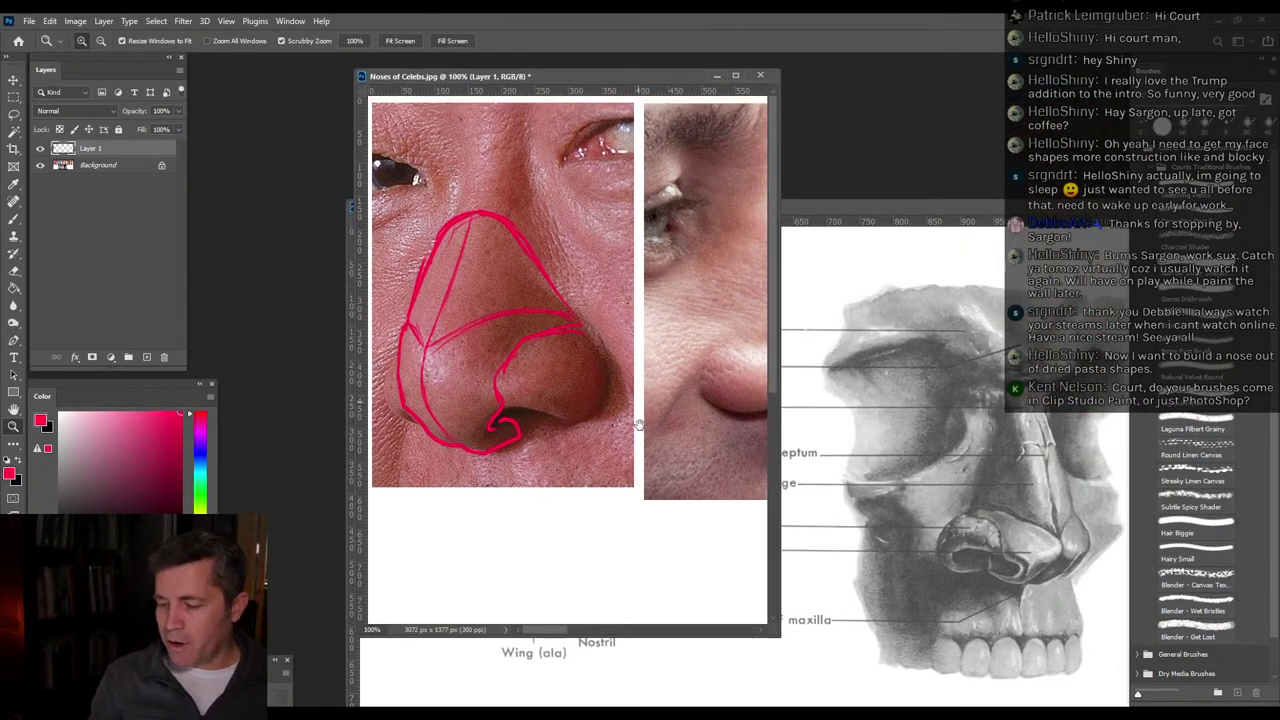
{"action": "left_click_drag", "start_coordinate": [686, 396], "coordinate": [474, 417]}
{"action": "mouse_move", "coordinate": [646, 462]}
{"action": "left_mouse_down"}
{"action": "mouse_move", "coordinate": [623, 466]}
{"action": "mouse_move", "coordinate": [634, 477]}
{"action": "left_mouse_up"}
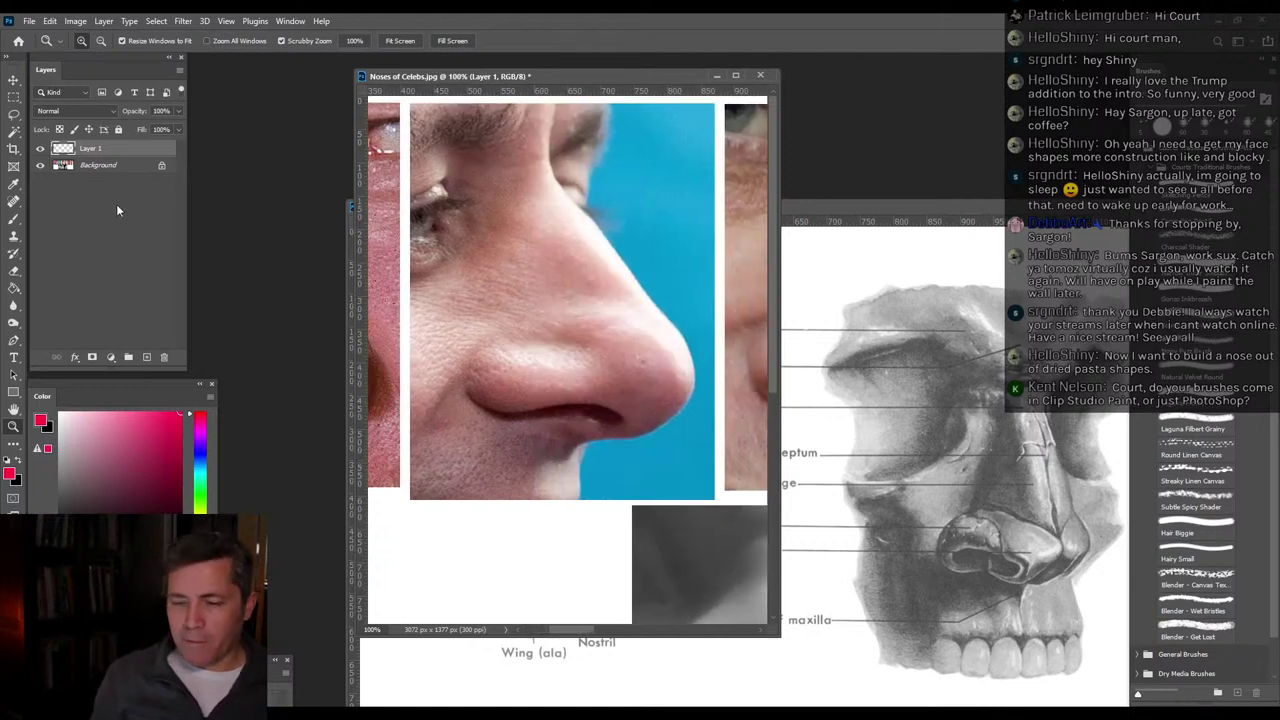
Trace the profile nose's root, nasal bone edge, bridge and lower edge of the lateral cartilage with a red brush.
{"action": "left_click", "coordinate": [14, 219]}
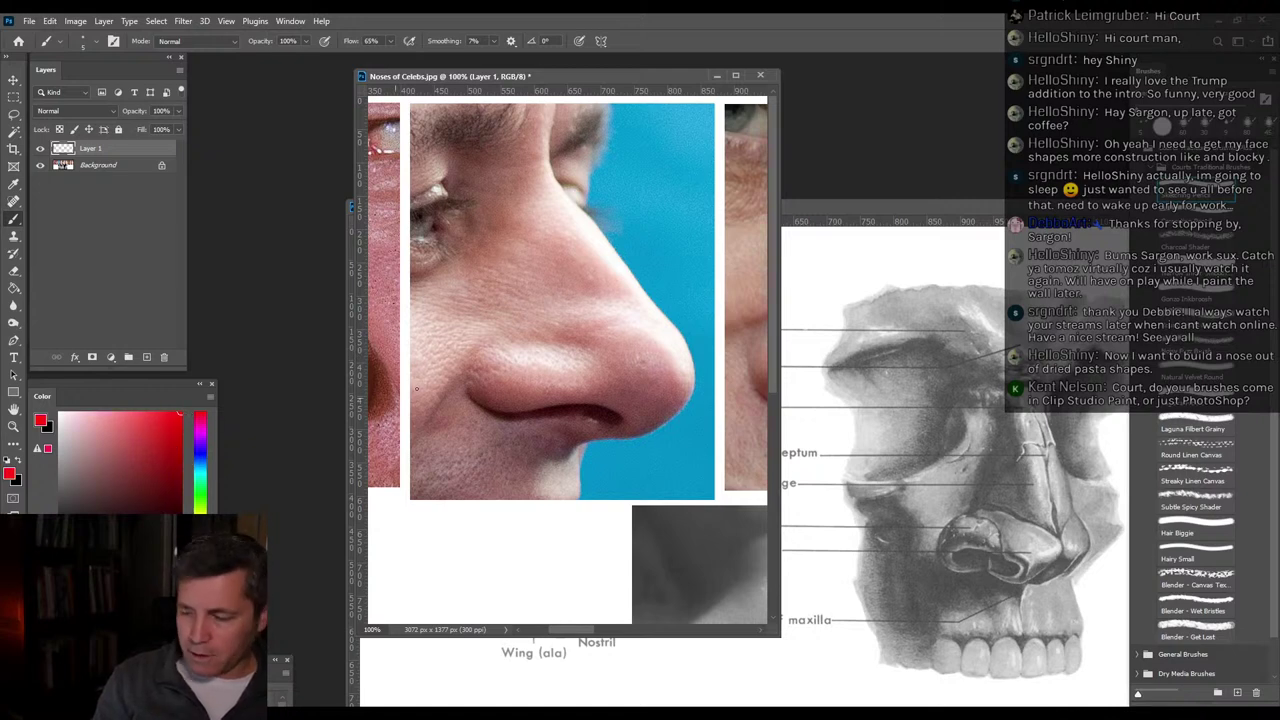
{"action": "mouse_move", "coordinate": [548, 163]}
{"action": "left_mouse_down"}
{"action": "mouse_move", "coordinate": [593, 215]}
{"action": "mouse_move", "coordinate": [542, 253]}
{"action": "mouse_move", "coordinate": [486, 357]}
{"action": "left_mouse_up"}
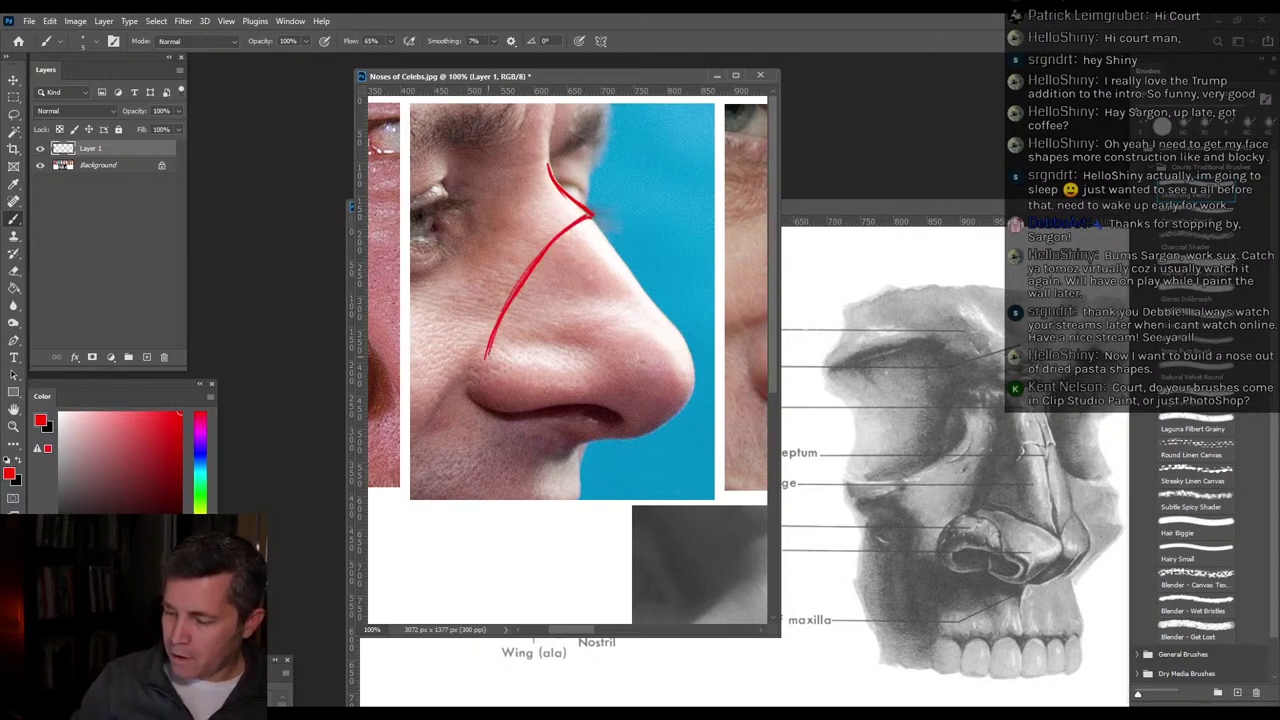
{"action": "left_click_drag", "start_coordinate": [547, 167], "coordinate": [551, 119]}
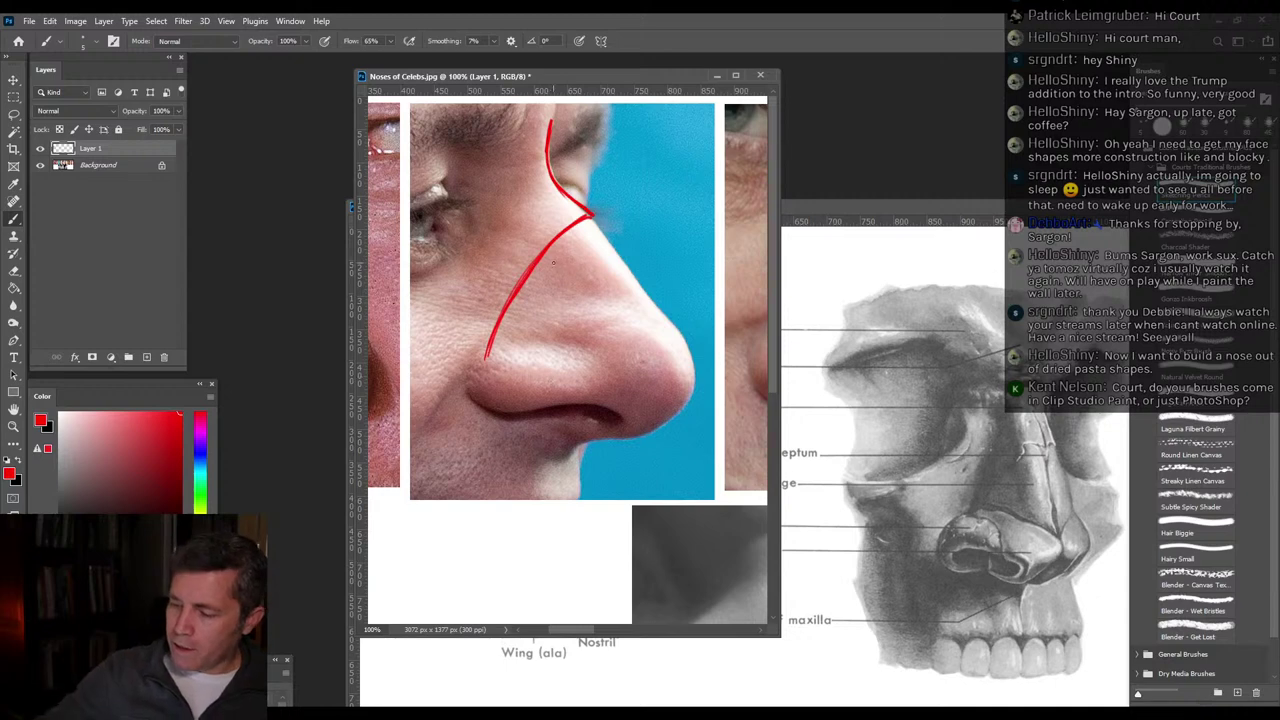
{"action": "mouse_move", "coordinate": [511, 302]}
{"action": "left_mouse_down"}
{"action": "mouse_move", "coordinate": [598, 296]}
{"action": "mouse_move", "coordinate": [653, 312]}
{"action": "left_mouse_up"}
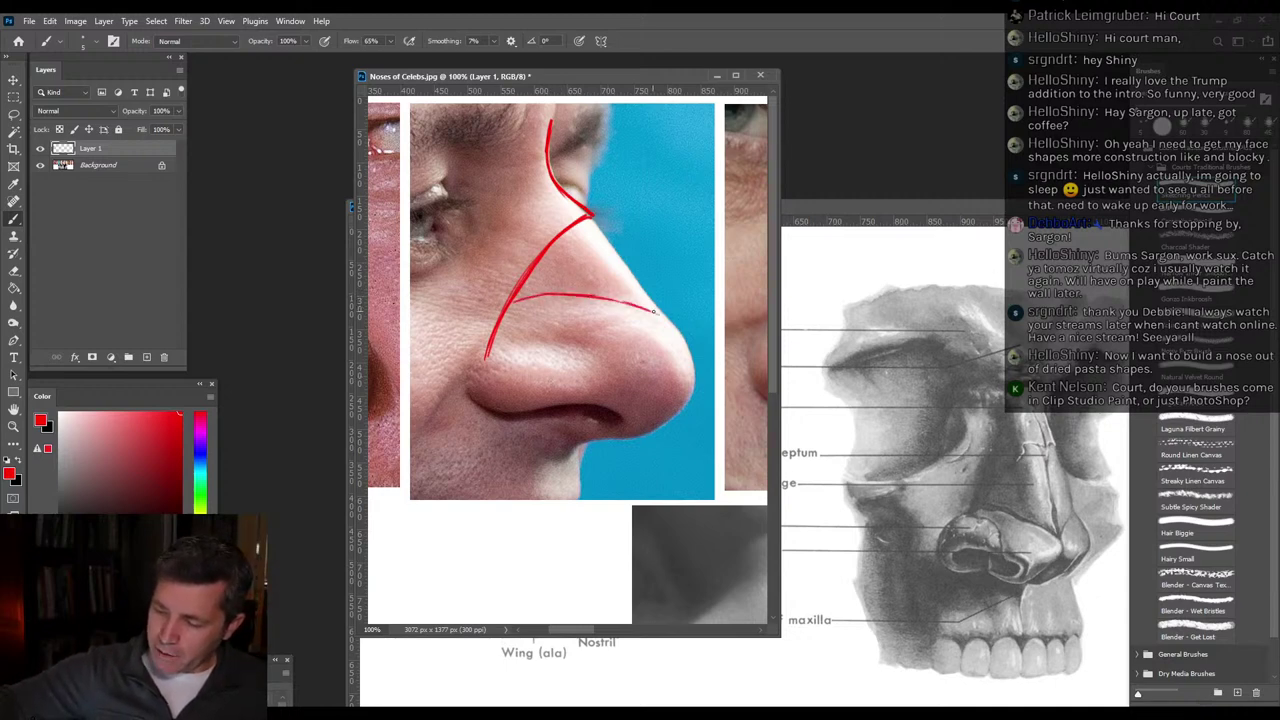
{"action": "left_click_drag", "start_coordinate": [596, 221], "coordinate": [655, 304]}
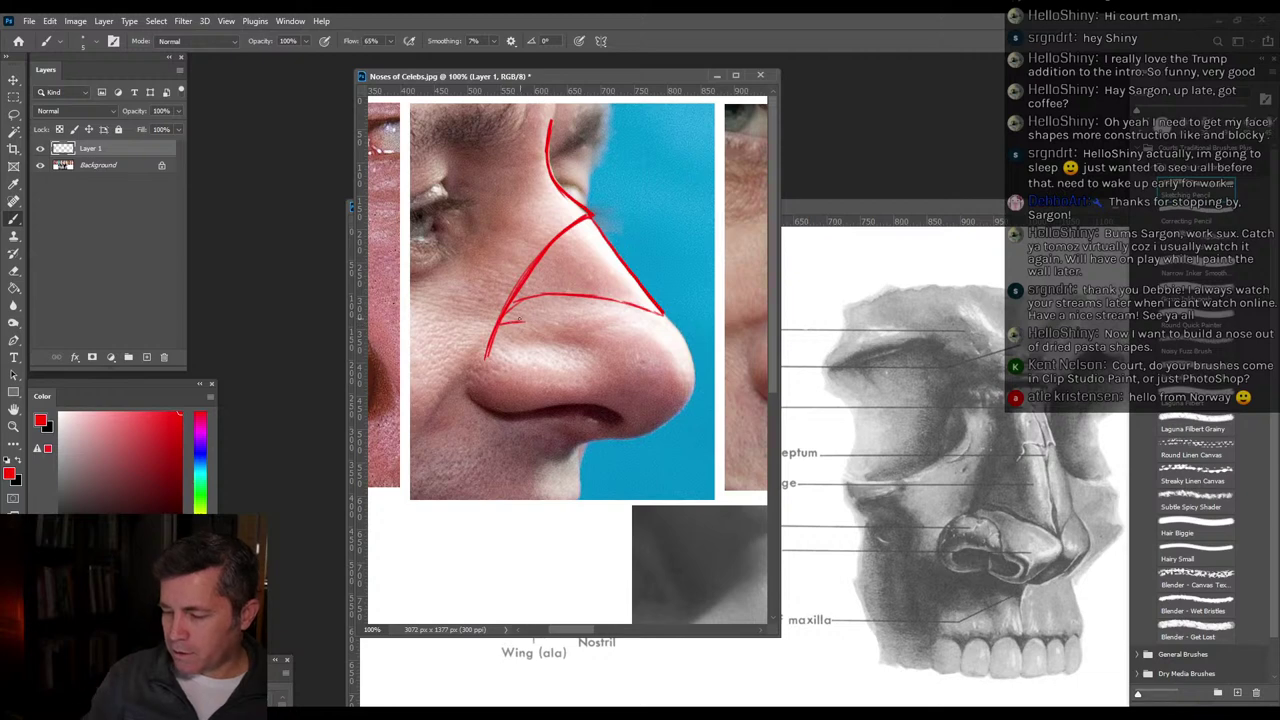
Outline the profile nose's alar cartilage in red around the tip and nostril curl, and strengthen its upper edge.
{"action": "mouse_move", "coordinate": [512, 324]}
{"action": "left_mouse_down"}
{"action": "mouse_move", "coordinate": [597, 342]}
{"action": "mouse_move", "coordinate": [574, 341]}
{"action": "mouse_move", "coordinate": [619, 373]}
{"action": "left_mouse_up"}
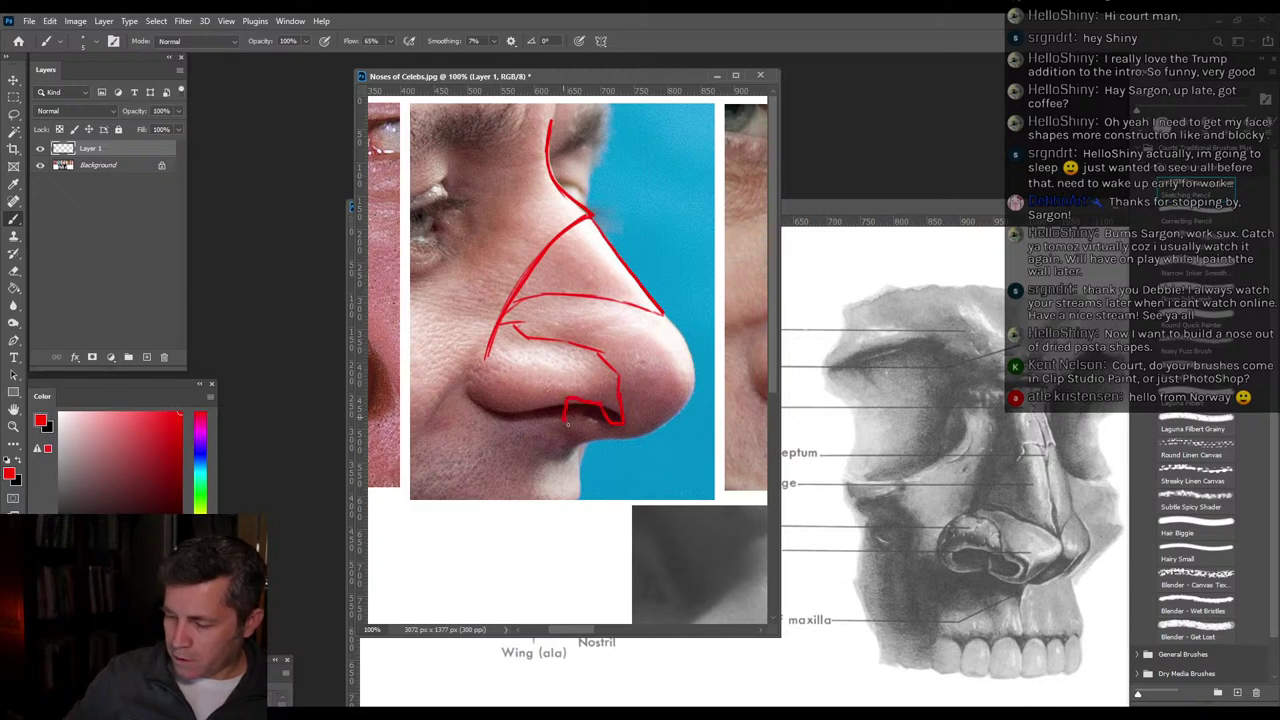
{"action": "mouse_move", "coordinate": [567, 424]}
{"action": "left_mouse_down"}
{"action": "mouse_move", "coordinate": [605, 383]}
{"action": "mouse_move", "coordinate": [589, 440]}
{"action": "mouse_move", "coordinate": [640, 435]}
{"action": "mouse_move", "coordinate": [687, 396]}
{"action": "mouse_move", "coordinate": [684, 342]}
{"action": "mouse_move", "coordinate": [660, 312]}
{"action": "left_mouse_up"}
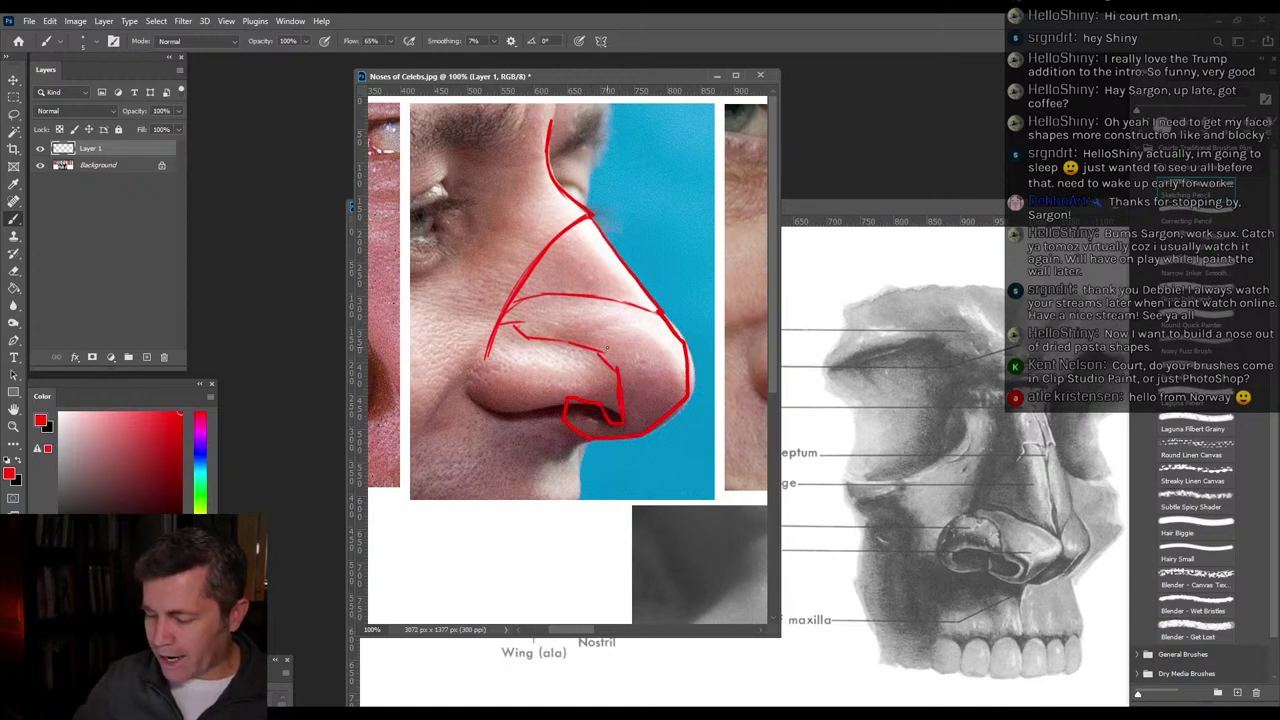
{"action": "left_click_drag", "start_coordinate": [604, 348], "coordinate": [616, 372]}
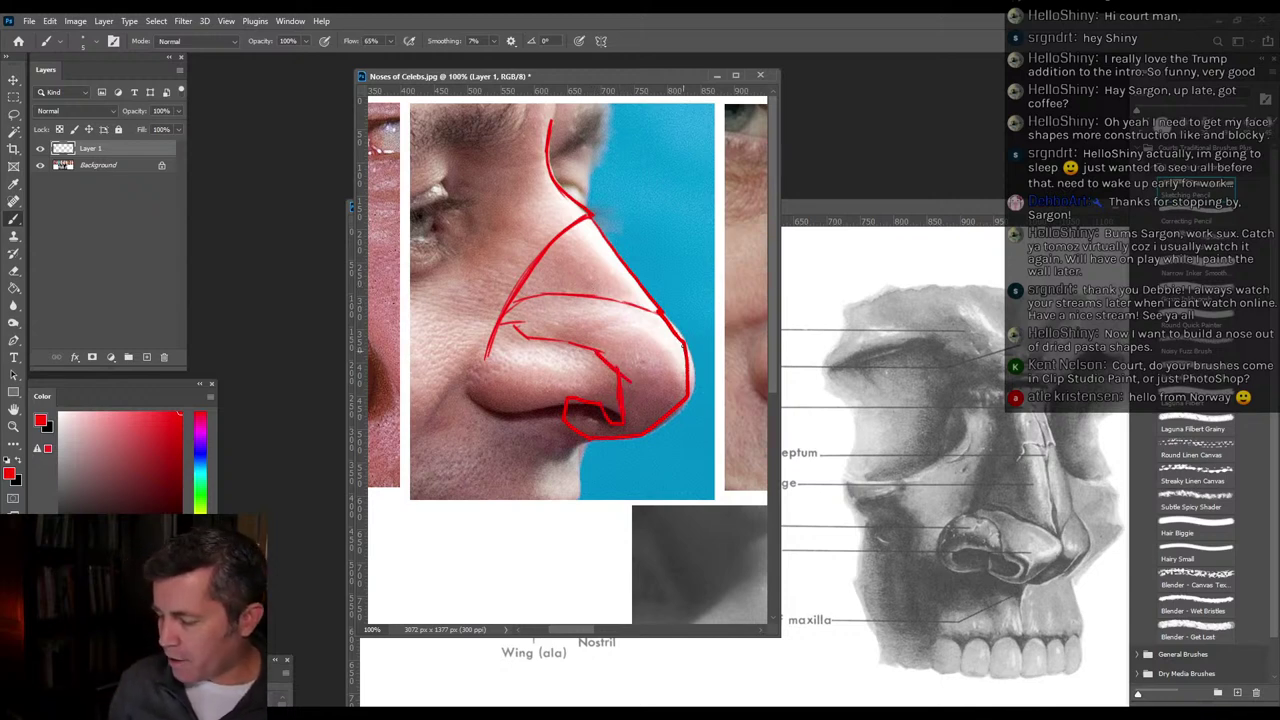
{"action": "mouse_move", "coordinate": [688, 370]}
{"action": "left_mouse_down"}
{"action": "mouse_move", "coordinate": [688, 348]}
{"action": "mouse_move", "coordinate": [648, 310]}
{"action": "mouse_move", "coordinate": [548, 296]}
{"action": "mouse_move", "coordinate": [495, 324]}
{"action": "left_mouse_up"}
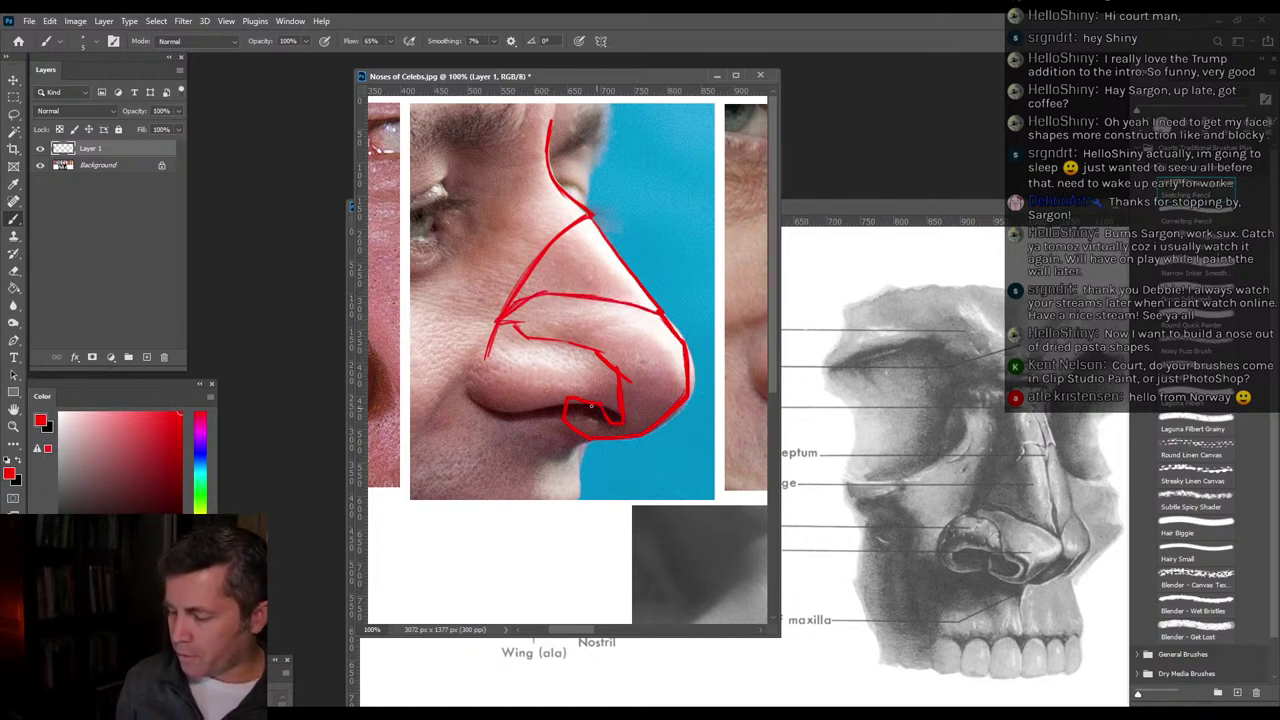
Bring the third nose photo into view, mark both corners of the nasal bones with red dots, and undo both dots.
{"action": "left_click_drag", "start_coordinate": [682, 336], "coordinate": [440, 342]}
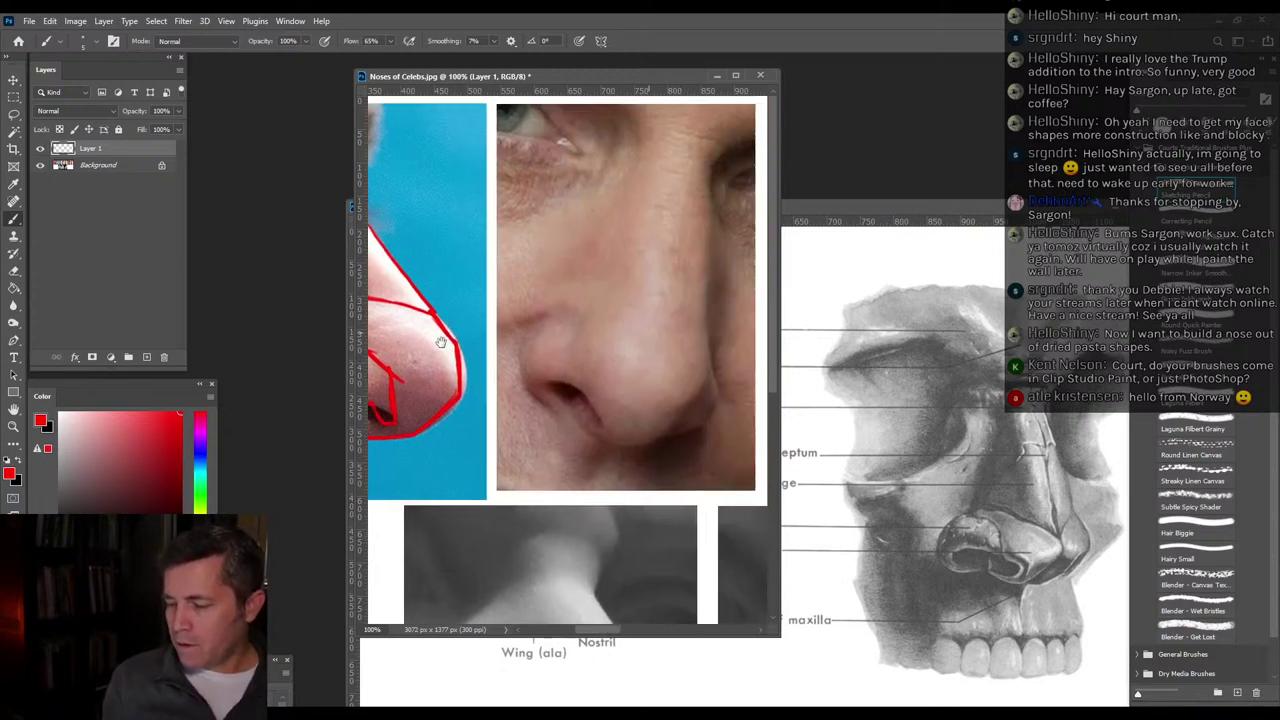
{"action": "left_click_drag", "start_coordinate": [652, 417], "coordinate": [735, 417]}
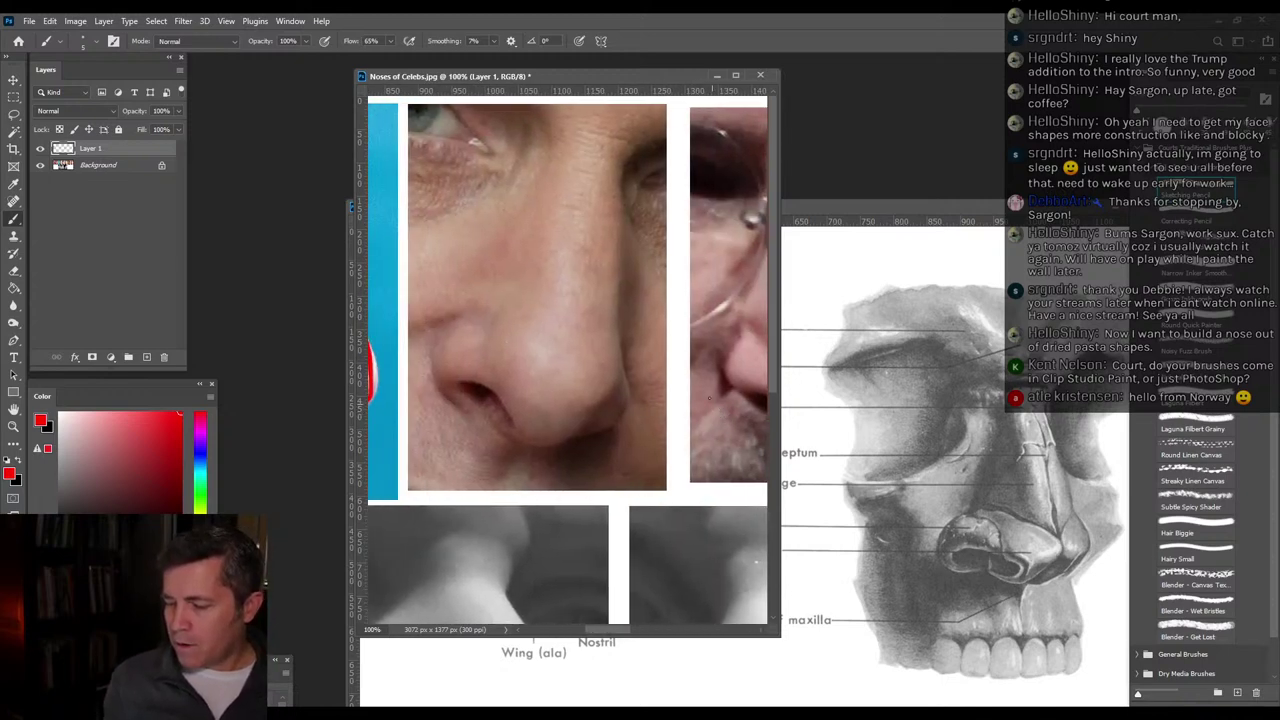
{"action": "left_click", "coordinate": [623, 219]}
{"action": "left_click_drag", "start_coordinate": [532, 208], "coordinate": [544, 206]}
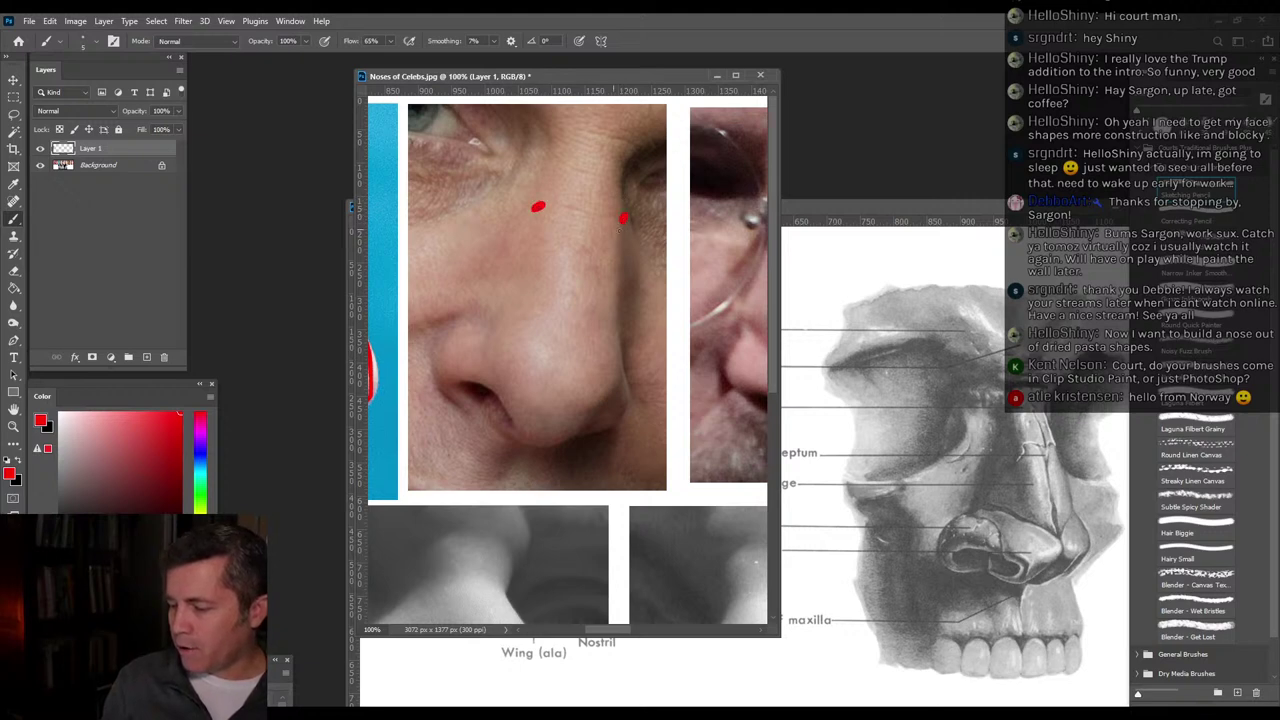
{"action": "key", "text": "ctrl+z"}
{"action": "key", "text": "ctrl+z"}
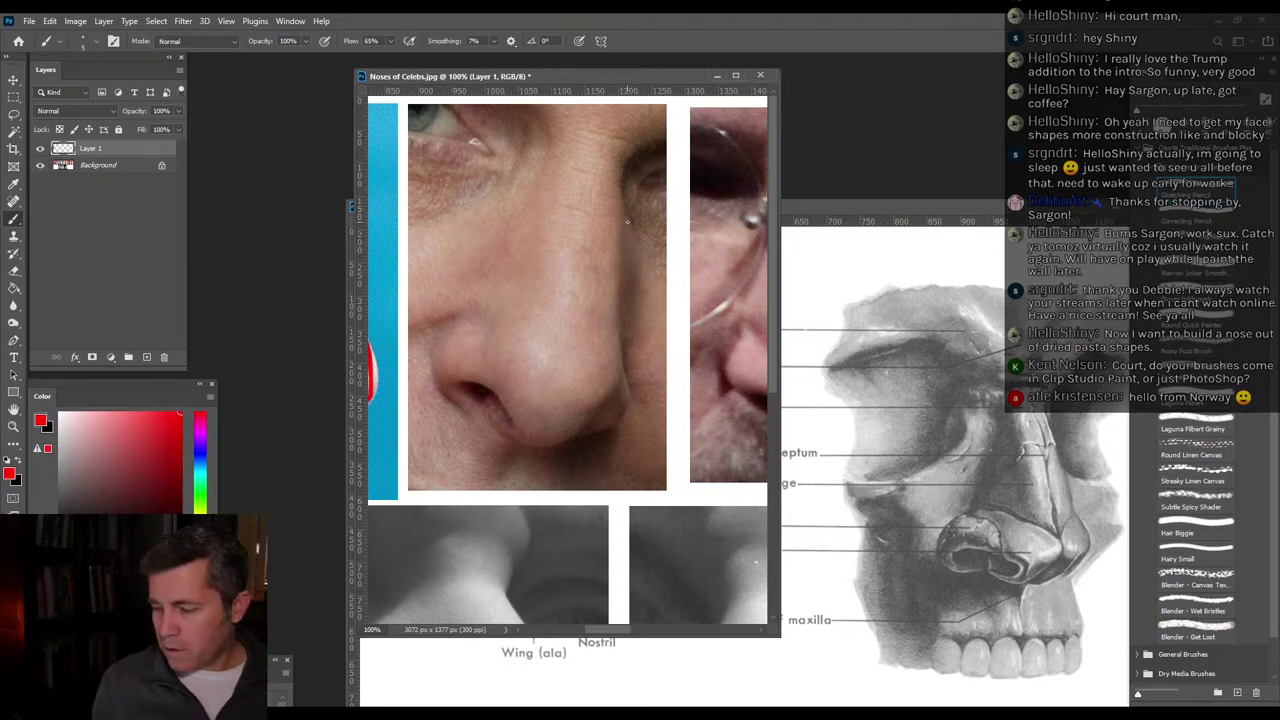
Draw a red arch across the third nose's bridge for the lower edge of the nasal bones.
{"action": "mouse_move", "coordinate": [622, 228]}
{"action": "left_mouse_down"}
{"action": "mouse_move", "coordinate": [564, 211]}
{"action": "mouse_move", "coordinate": [612, 220]}
{"action": "left_mouse_up"}
{"action": "mouse_move", "coordinate": [532, 214]}
{"action": "left_mouse_down"}
{"action": "mouse_move", "coordinate": [592, 208]}
{"action": "mouse_move", "coordinate": [622, 236]}
{"action": "mouse_move", "coordinate": [530, 210]}
{"action": "mouse_move", "coordinate": [507, 238]}
{"action": "left_mouse_up"}
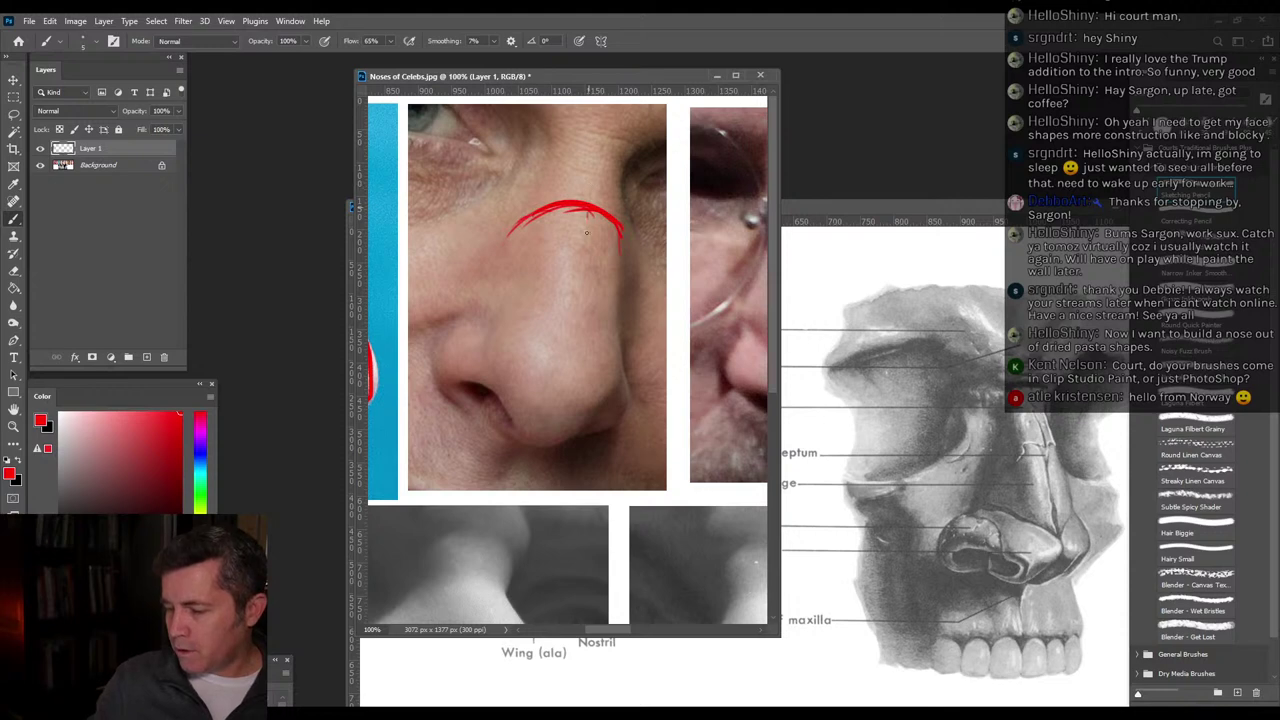
Trace the third nose's centre line in red and outline the lateral cartilages on both sides of it.
{"action": "left_click_drag", "start_coordinate": [586, 216], "coordinate": [548, 428]}
{"action": "left_click_drag", "start_coordinate": [569, 334], "coordinate": [584, 216]}
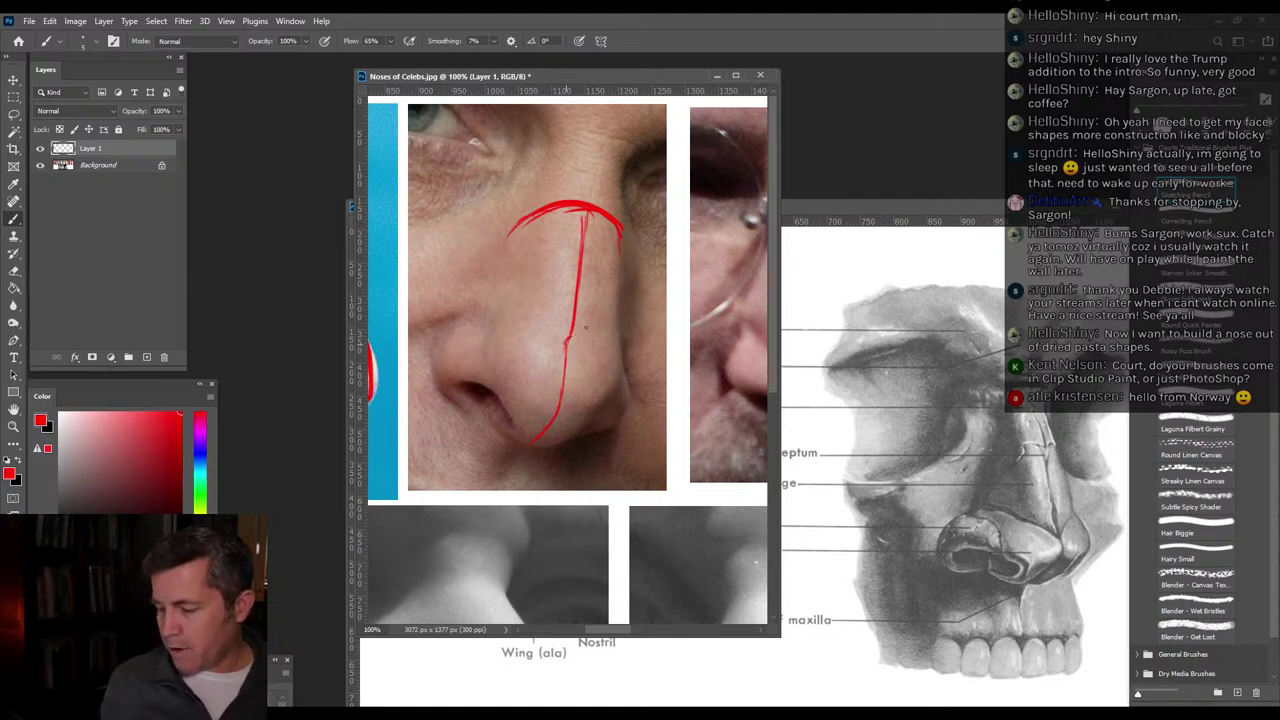
{"action": "left_click_drag", "start_coordinate": [568, 338], "coordinate": [614, 326]}
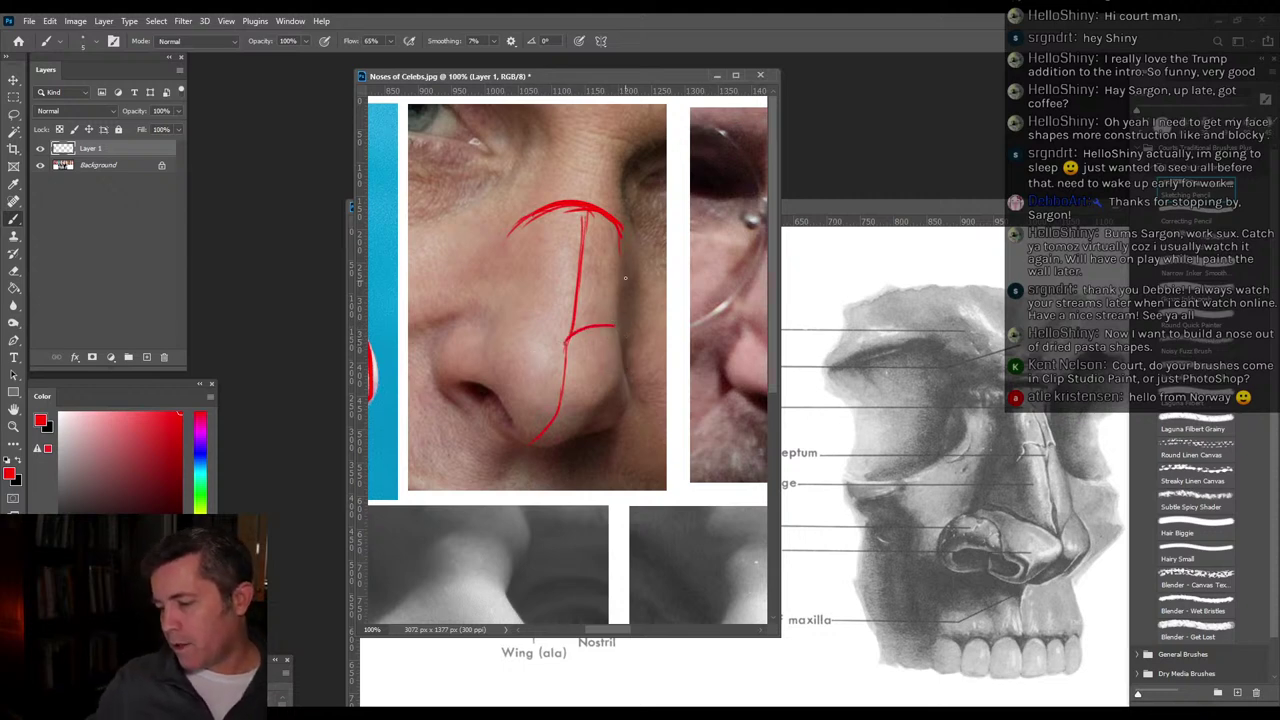
{"action": "mouse_move", "coordinate": [619, 298]}
{"action": "left_mouse_down"}
{"action": "mouse_move", "coordinate": [616, 328]}
{"action": "mouse_move", "coordinate": [485, 308]}
{"action": "mouse_move", "coordinate": [484, 276]}
{"action": "mouse_move", "coordinate": [512, 226]}
{"action": "mouse_move", "coordinate": [541, 213]}
{"action": "left_mouse_up"}
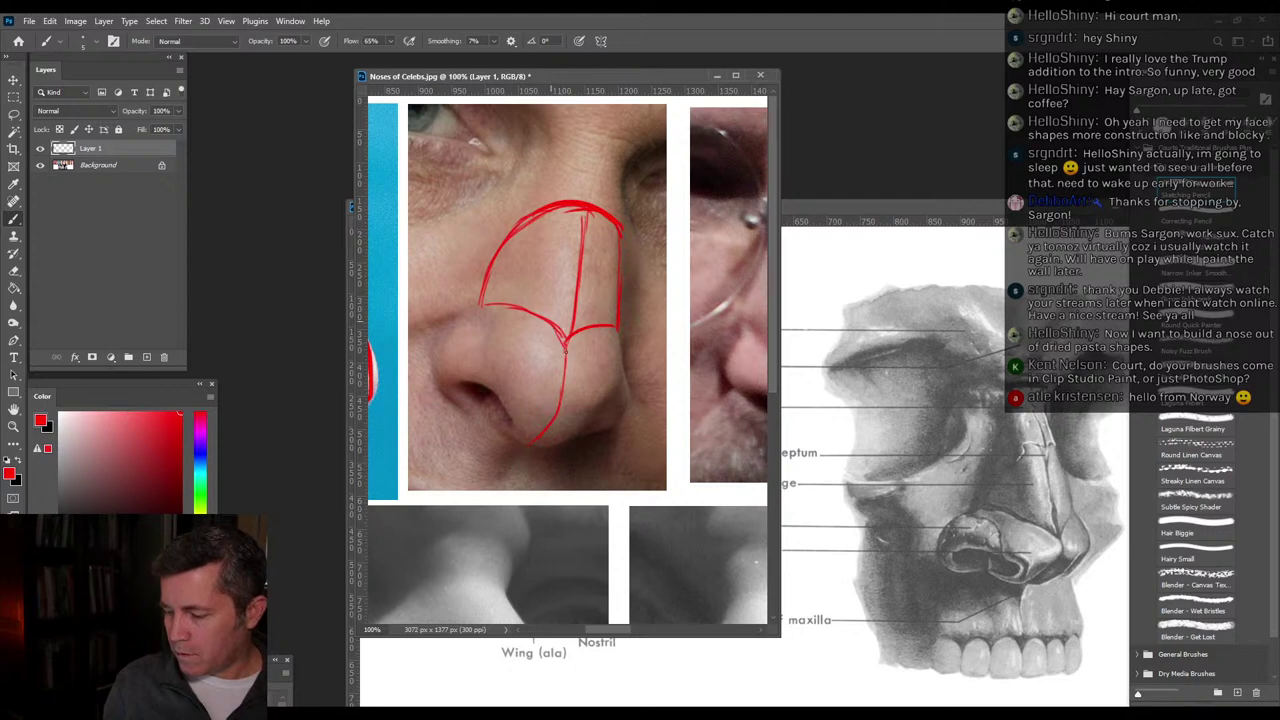
{"action": "mouse_move", "coordinate": [565, 342]}
{"action": "left_mouse_down"}
{"action": "mouse_move", "coordinate": [609, 329]}
{"action": "mouse_move", "coordinate": [565, 343]}
{"action": "mouse_move", "coordinate": [561, 407]}
{"action": "left_mouse_up"}
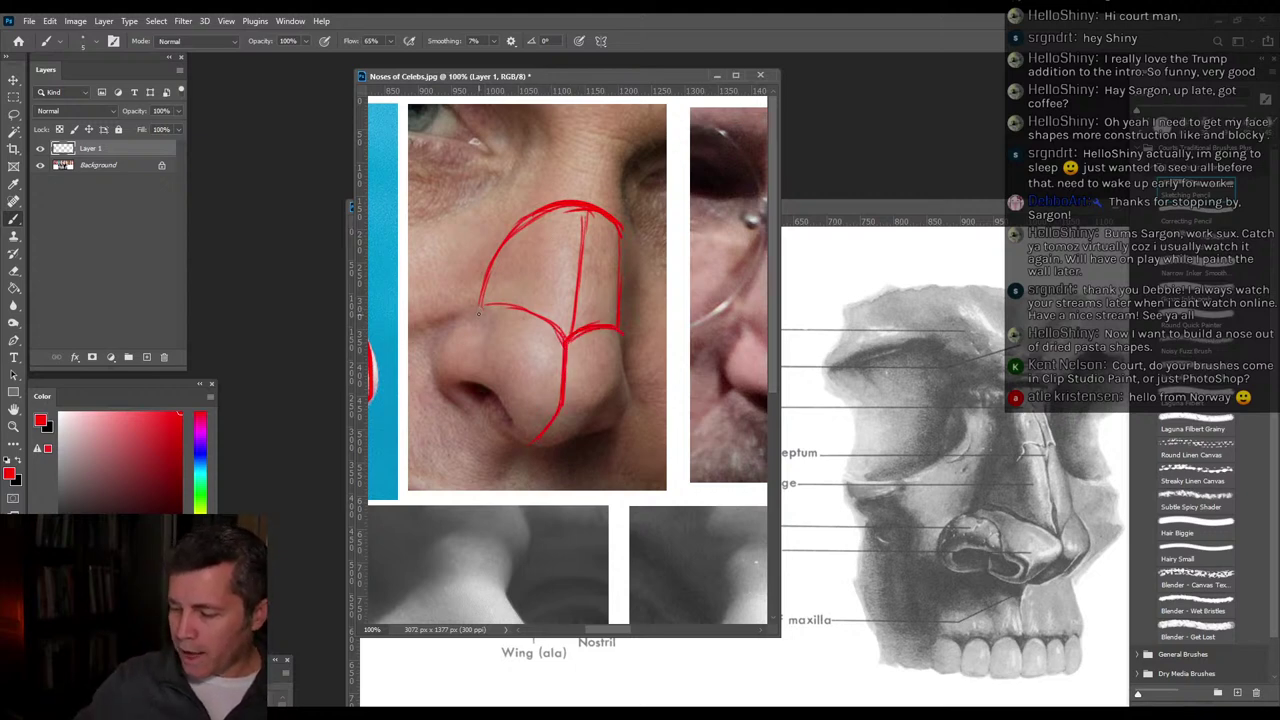
Outline the third nose's alar cartilages in red along the nostril edge, under the tip and around the far side.
{"action": "mouse_move", "coordinate": [480, 305]}
{"action": "left_mouse_down"}
{"action": "mouse_move", "coordinate": [469, 316]}
{"action": "mouse_move", "coordinate": [486, 322]}
{"action": "mouse_move", "coordinate": [488, 368]}
{"action": "mouse_move", "coordinate": [519, 430]}
{"action": "left_mouse_up"}
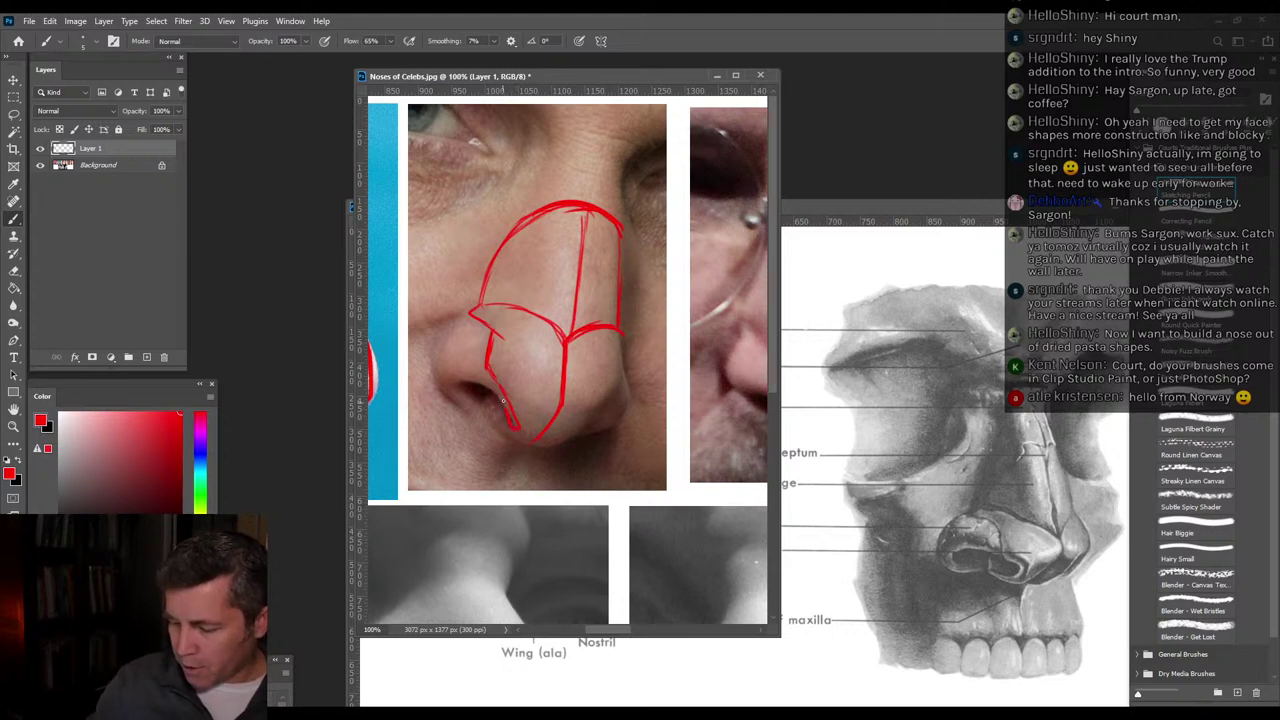
{"action": "left_click_drag", "start_coordinate": [496, 403], "coordinate": [493, 425]}
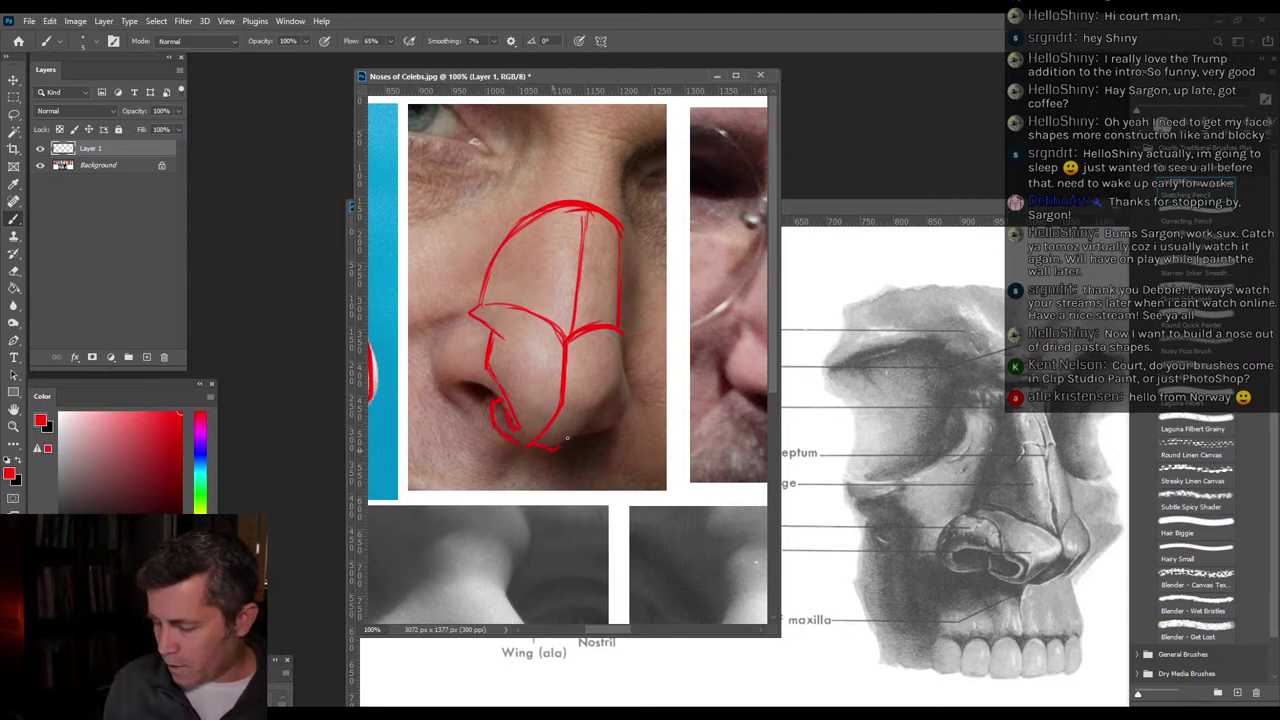
{"action": "left_click_drag", "start_coordinate": [567, 437], "coordinate": [588, 422]}
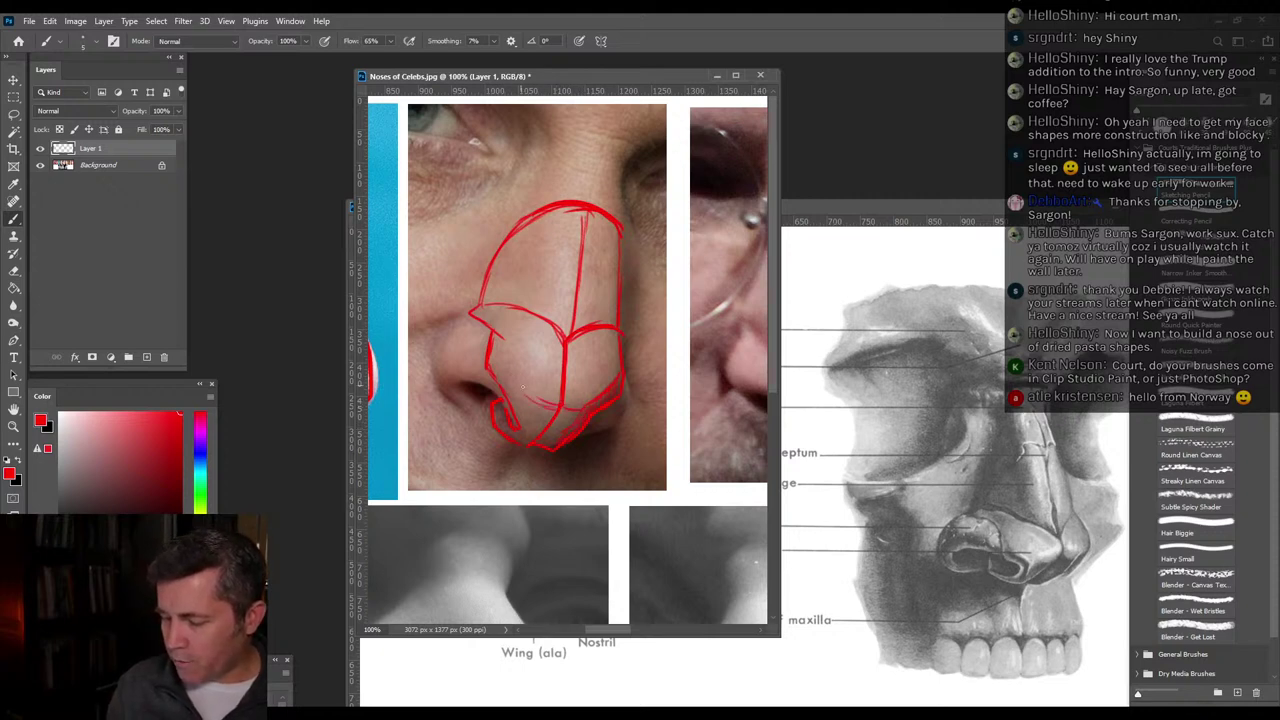
Hatch the underplane of the third nose's tip in red.
{"action": "mouse_move", "coordinate": [518, 392]}
{"action": "left_mouse_down"}
{"action": "mouse_move", "coordinate": [526, 342]}
{"action": "mouse_move", "coordinate": [511, 378]}
{"action": "mouse_move", "coordinate": [500, 350]}
{"action": "mouse_move", "coordinate": [492, 360]}
{"action": "mouse_move", "coordinate": [504, 355]}
{"action": "mouse_move", "coordinate": [515, 380]}
{"action": "mouse_move", "coordinate": [546, 428]}
{"action": "left_mouse_up"}
{"action": "left_click_drag", "start_coordinate": [548, 402], "coordinate": [565, 422]}
{"action": "left_click_drag", "start_coordinate": [559, 412], "coordinate": [568, 424]}
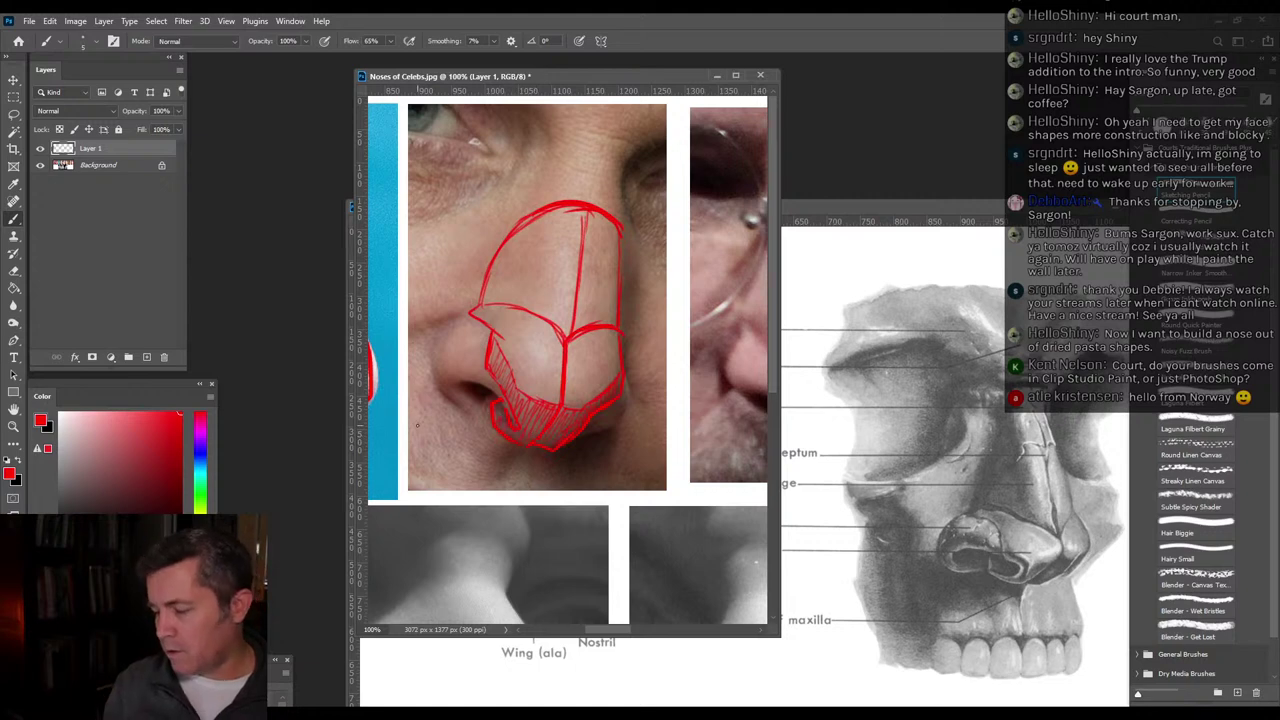
On the fourth nose photo, trace the sides of the nasal bones, the arch of their lower edge and the nose's side edge in red.
{"action": "left_click_drag", "start_coordinate": [656, 392], "coordinate": [466, 389]}
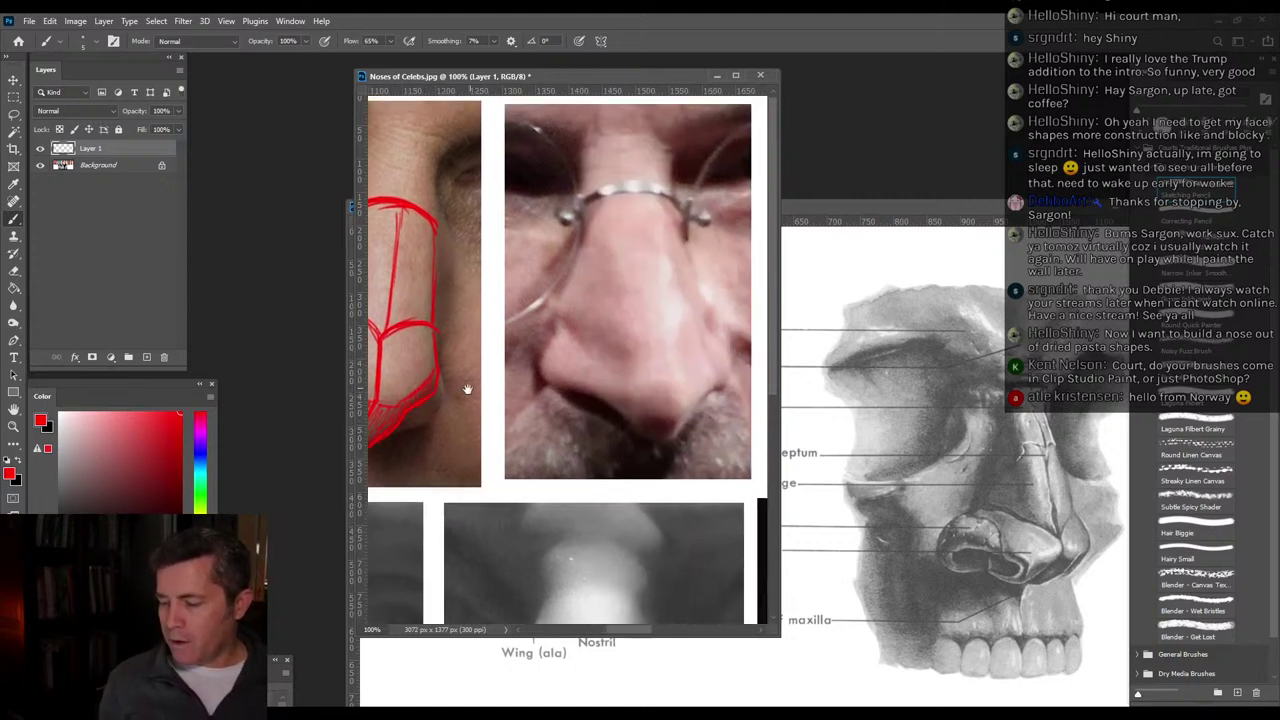
{"action": "left_click_drag", "start_coordinate": [625, 417], "coordinate": [547, 430]}
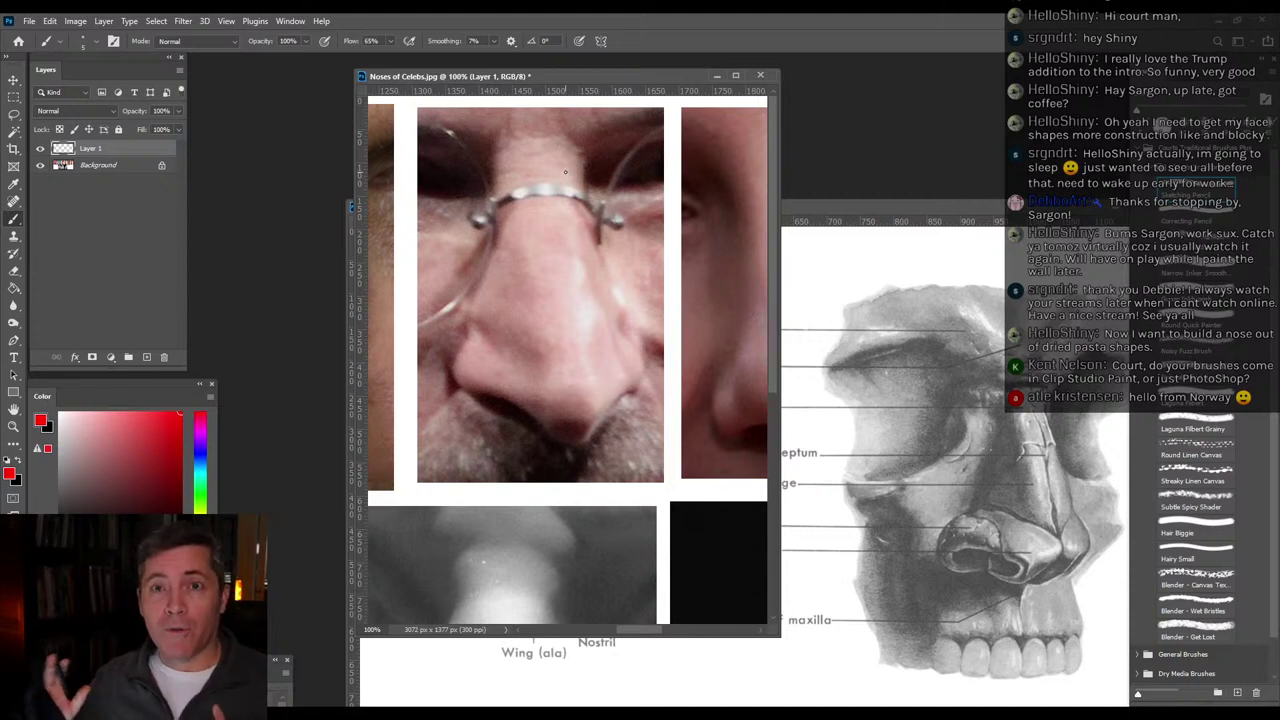
{"action": "left_click_drag", "start_coordinate": [577, 157], "coordinate": [583, 212]}
{"action": "mouse_move", "coordinate": [500, 152]}
{"action": "left_mouse_down"}
{"action": "mouse_move", "coordinate": [519, 216]}
{"action": "mouse_move", "coordinate": [501, 200]}
{"action": "left_mouse_up"}
{"action": "mouse_move", "coordinate": [583, 204]}
{"action": "left_mouse_down"}
{"action": "mouse_move", "coordinate": [524, 221]}
{"action": "mouse_move", "coordinate": [570, 219]}
{"action": "mouse_move", "coordinate": [503, 234]}
{"action": "mouse_move", "coordinate": [568, 222]}
{"action": "mouse_move", "coordinate": [520, 212]}
{"action": "left_mouse_up"}
{"action": "left_click_drag", "start_coordinate": [522, 216], "coordinate": [493, 256]}
{"action": "mouse_move", "coordinate": [585, 232]}
{"action": "left_mouse_down"}
{"action": "mouse_move", "coordinate": [487, 276]}
{"action": "mouse_move", "coordinate": [466, 340]}
{"action": "left_mouse_up"}
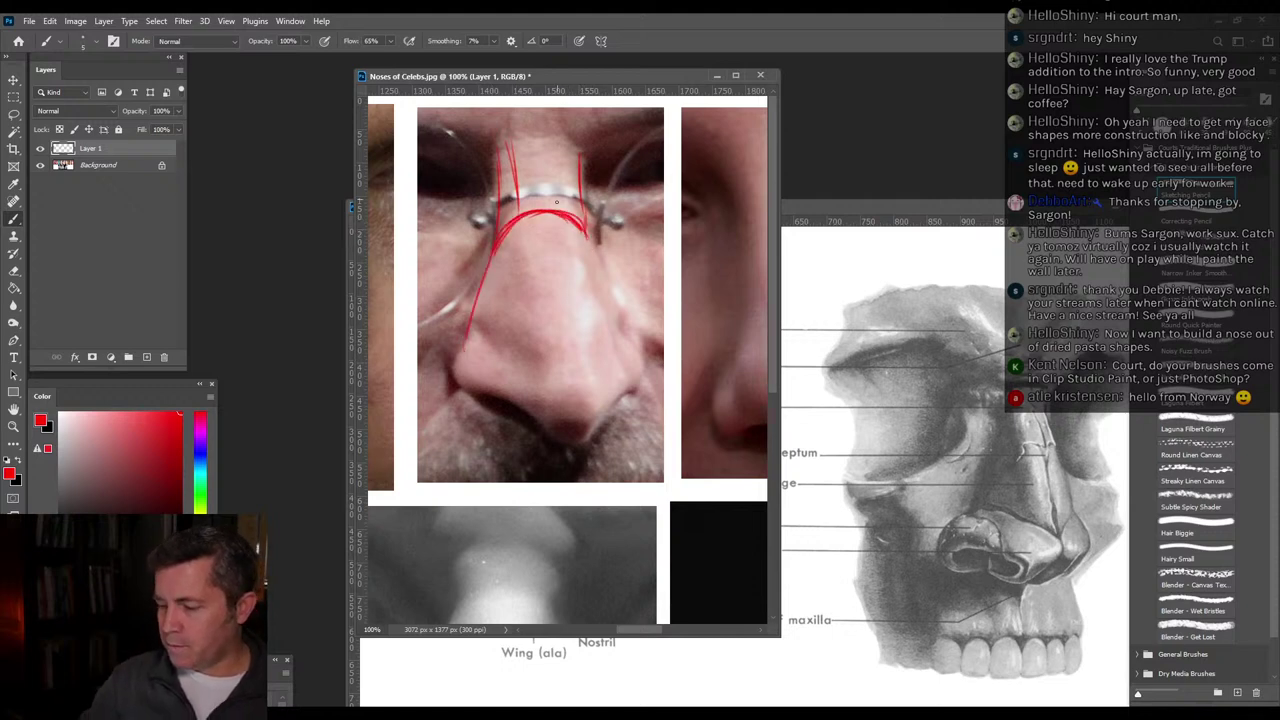
Draw the fourth nose's centre line and outline both lateral cartilages with curved lower edges meeting at the centre.
{"action": "left_click_drag", "start_coordinate": [550, 216], "coordinate": [562, 306]}
{"action": "left_click_drag", "start_coordinate": [554, 242], "coordinate": [572, 388]}
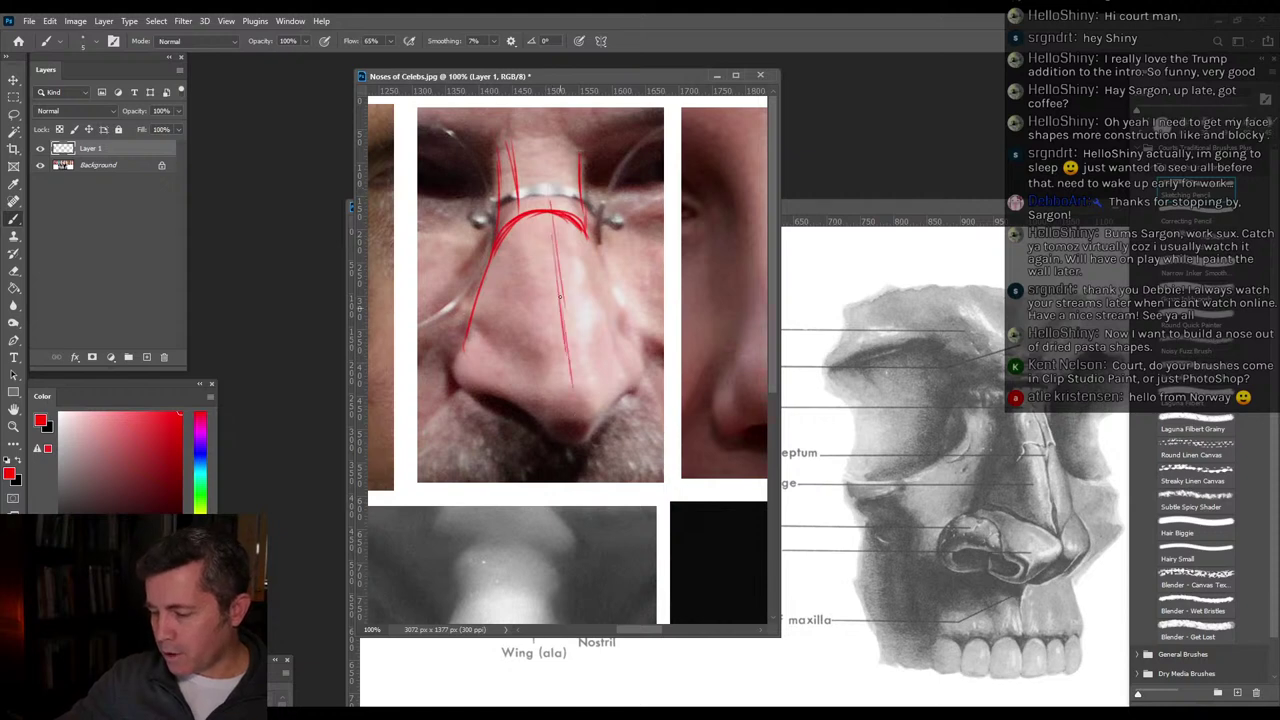
{"action": "left_click_drag", "start_coordinate": [558, 276], "coordinate": [572, 430]}
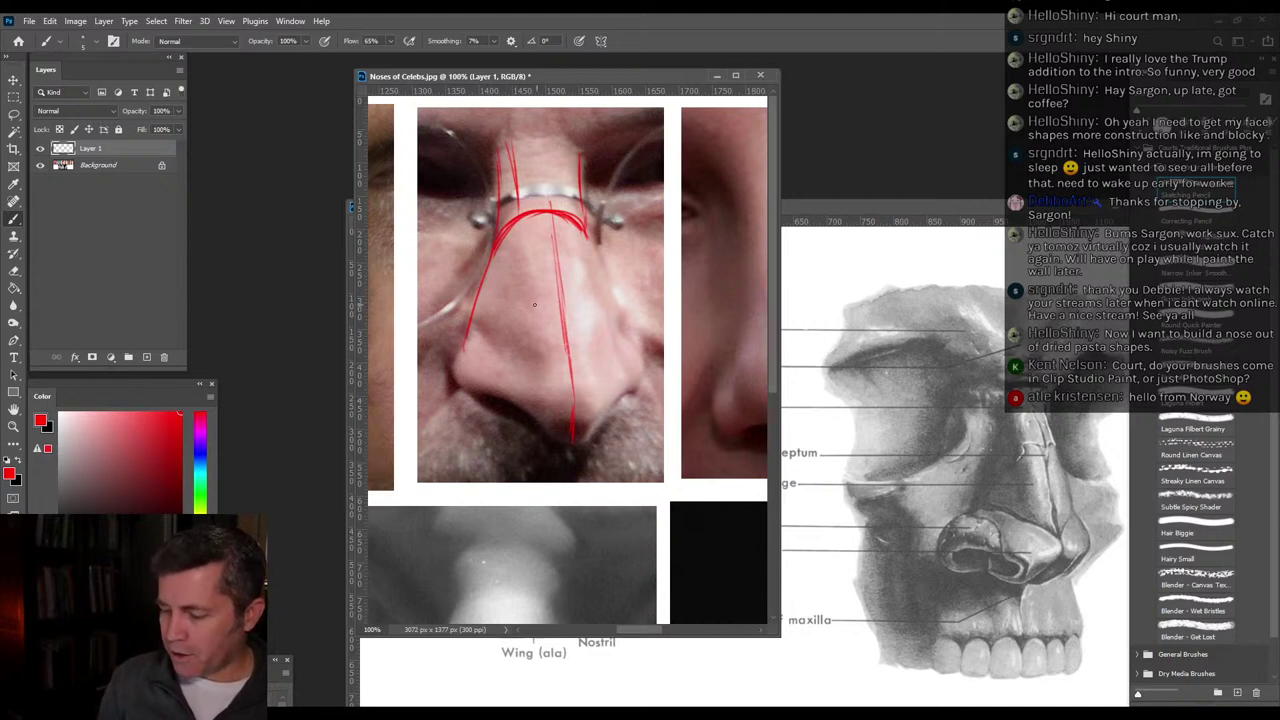
{"action": "mouse_move", "coordinate": [562, 332]}
{"action": "left_mouse_down"}
{"action": "mouse_move", "coordinate": [530, 310]}
{"action": "mouse_move", "coordinate": [475, 312]}
{"action": "mouse_move", "coordinate": [490, 256]}
{"action": "left_mouse_up"}
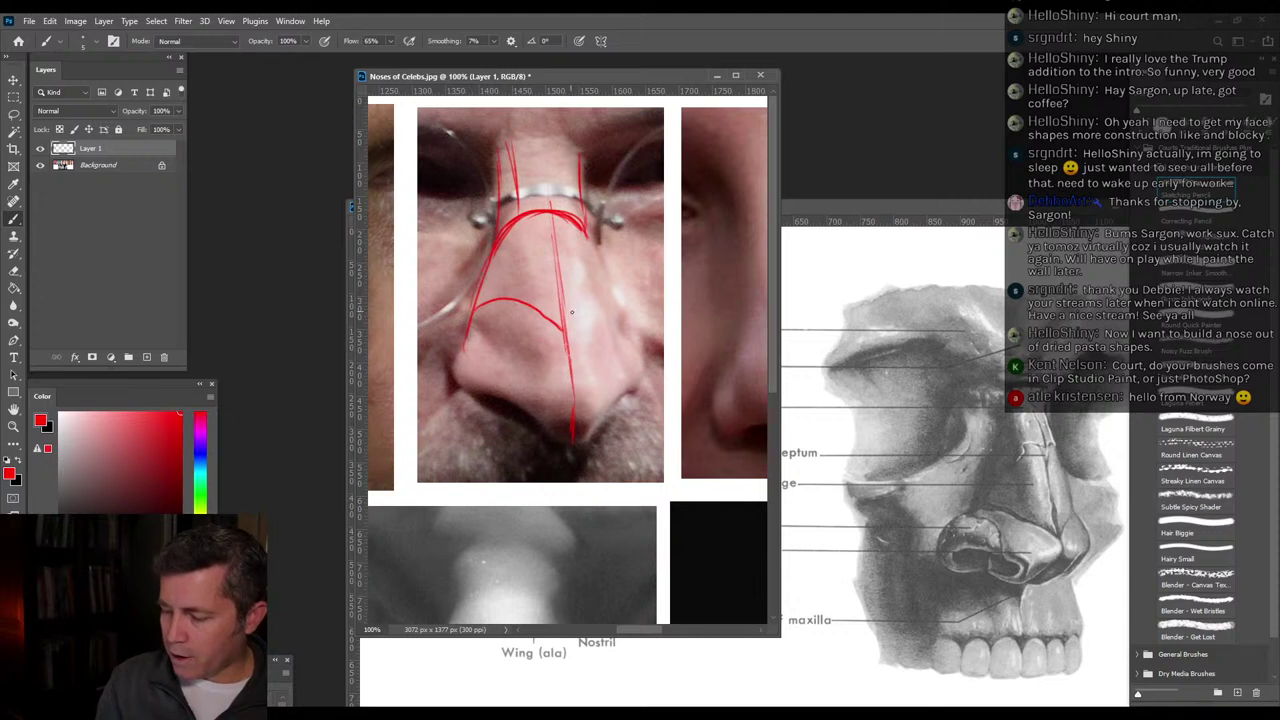
{"action": "left_click_drag", "start_coordinate": [566, 323], "coordinate": [604, 300]}
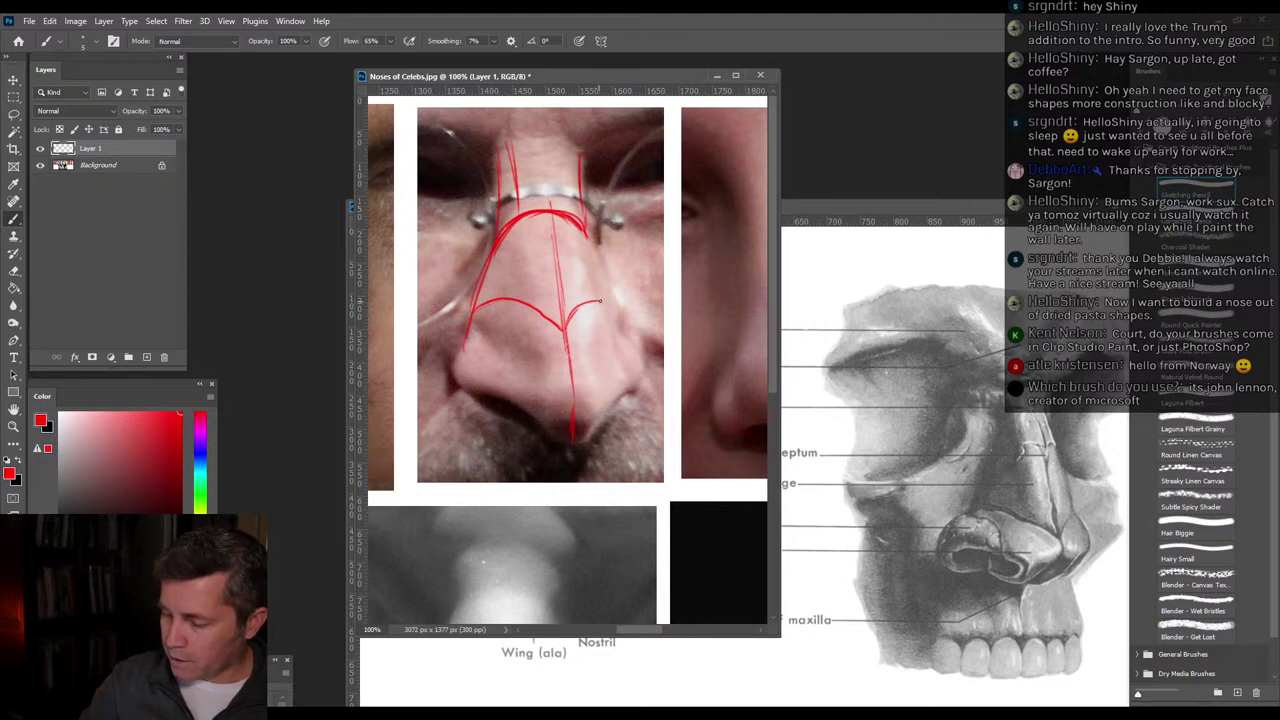
{"action": "mouse_move", "coordinate": [568, 330]}
{"action": "left_mouse_down"}
{"action": "mouse_move", "coordinate": [584, 306]}
{"action": "mouse_move", "coordinate": [615, 306]}
{"action": "mouse_move", "coordinate": [586, 234]}
{"action": "left_mouse_up"}
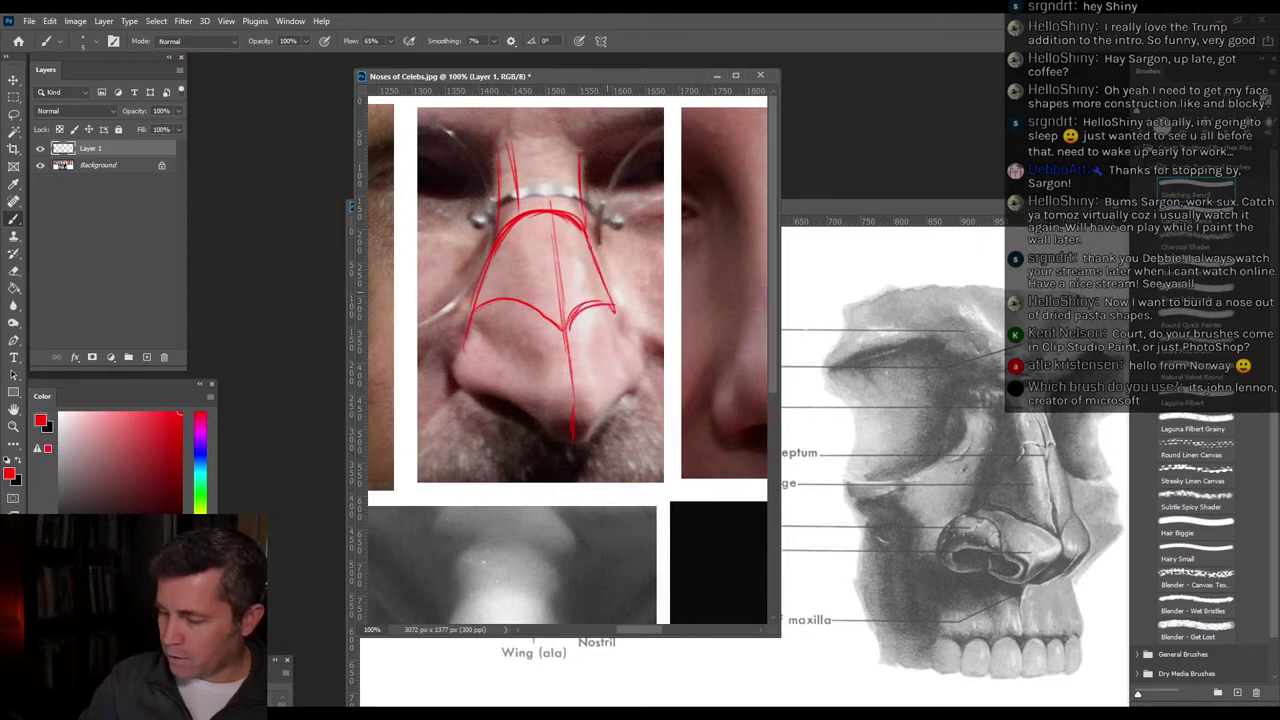
{"action": "left_click_drag", "start_coordinate": [607, 292], "coordinate": [618, 316]}
{"action": "mouse_move", "coordinate": [586, 234]}
{"action": "left_mouse_down"}
{"action": "mouse_move", "coordinate": [620, 320]}
{"action": "mouse_move", "coordinate": [606, 305]}
{"action": "mouse_move", "coordinate": [580, 308]}
{"action": "left_mouse_up"}
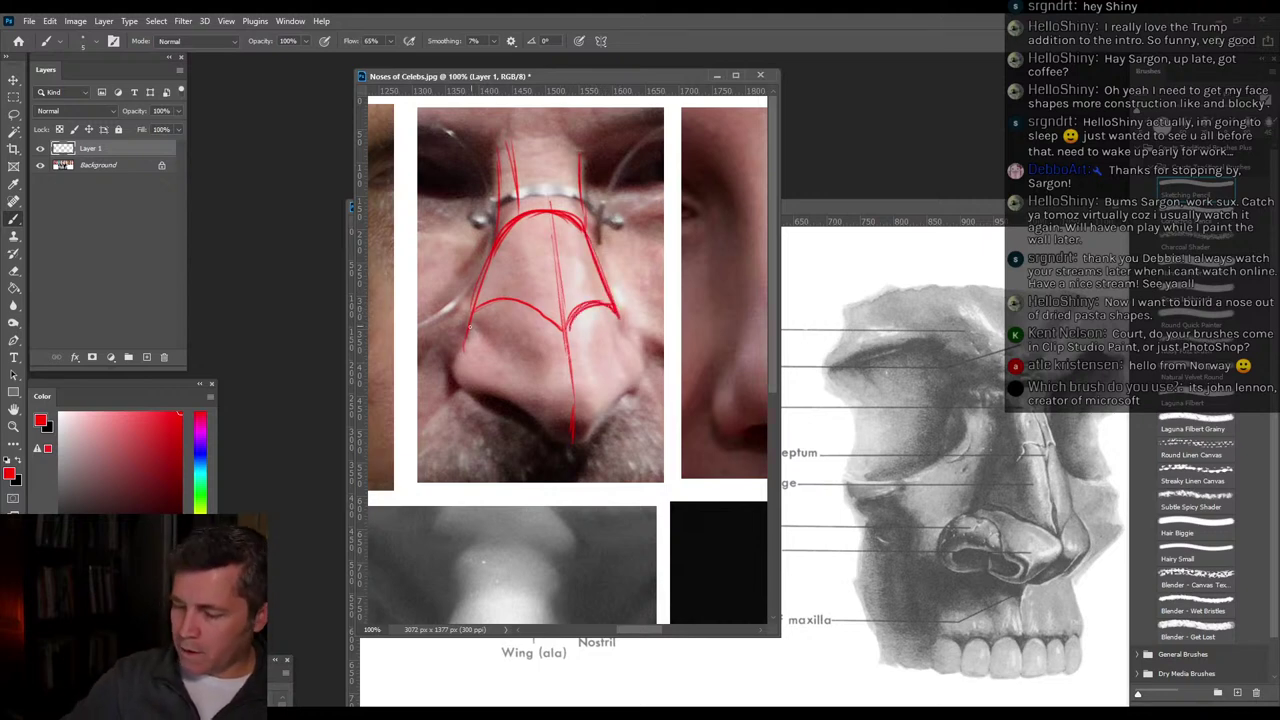
Outline the fourth nose's alar cartilages around the tip and hatch the tip's underplane in red.
{"action": "left_click_drag", "start_coordinate": [469, 326], "coordinate": [525, 378]}
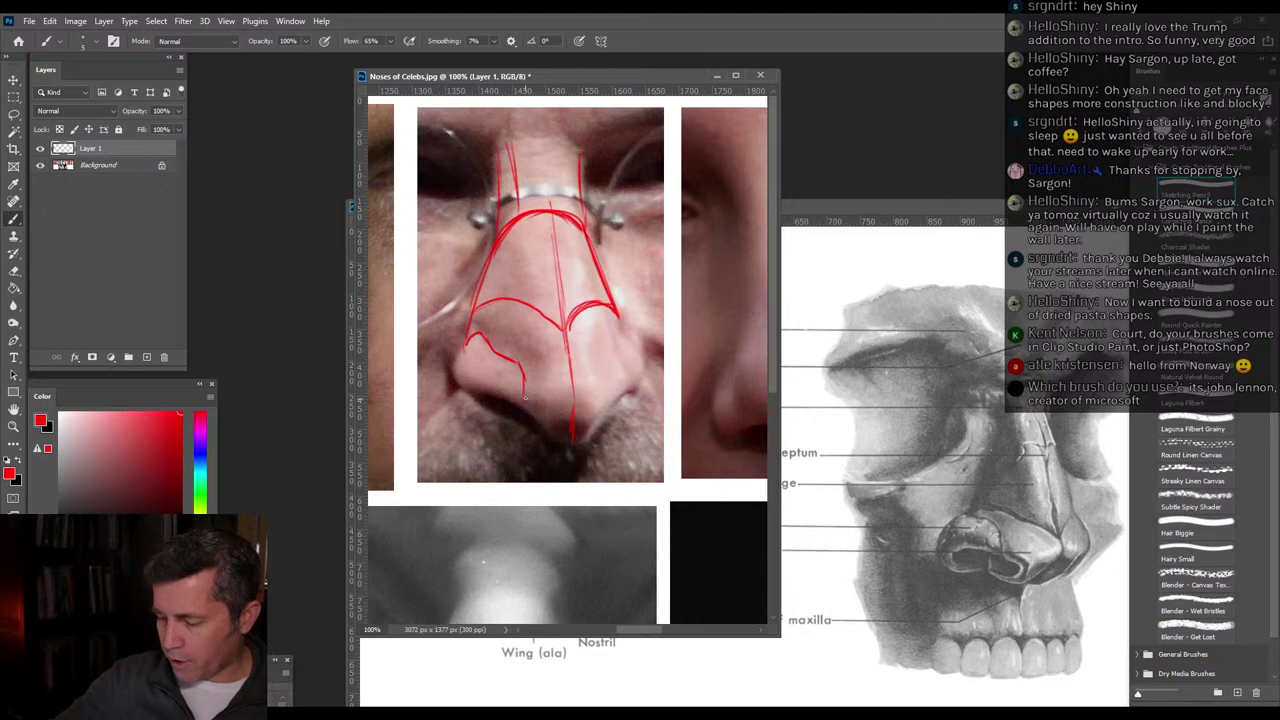
{"action": "mouse_move", "coordinate": [552, 443]}
{"action": "left_mouse_down"}
{"action": "mouse_move", "coordinate": [611, 411]}
{"action": "mouse_move", "coordinate": [628, 336]}
{"action": "mouse_move", "coordinate": [612, 407]}
{"action": "mouse_move", "coordinate": [629, 379]}
{"action": "mouse_move", "coordinate": [614, 316]}
{"action": "left_mouse_up"}
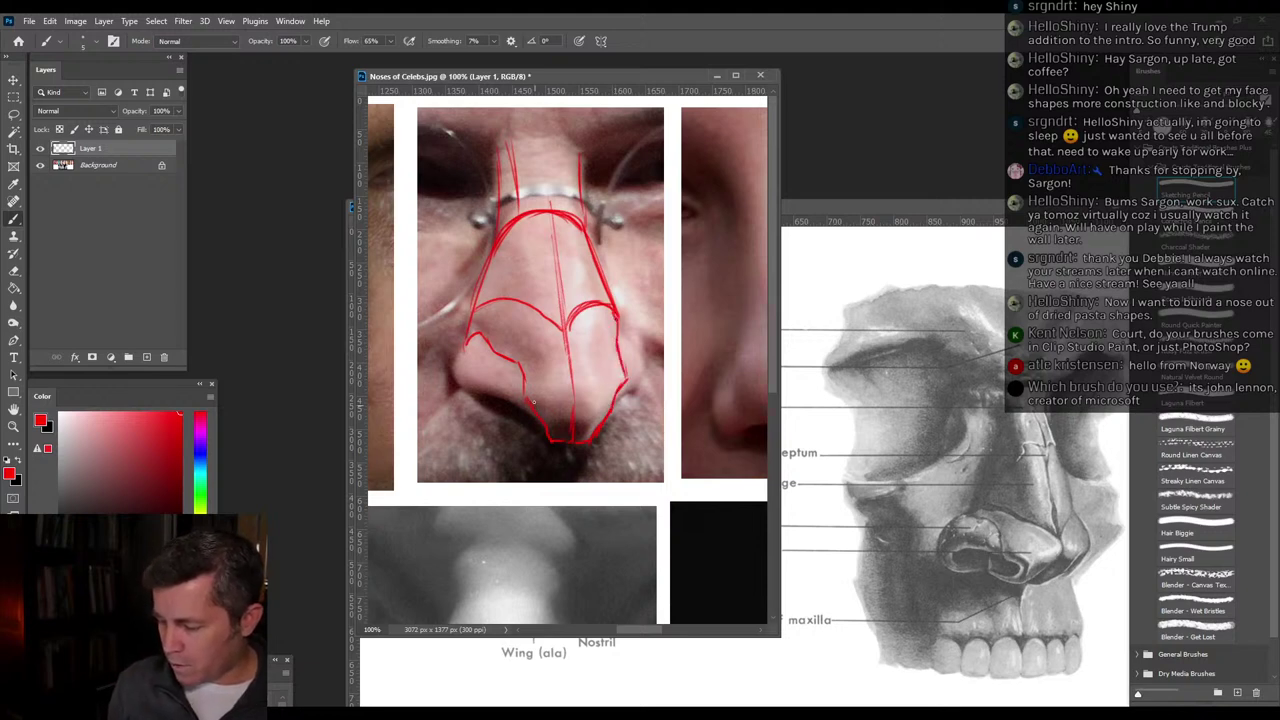
{"action": "left_click_drag", "start_coordinate": [554, 410], "coordinate": [604, 412]}
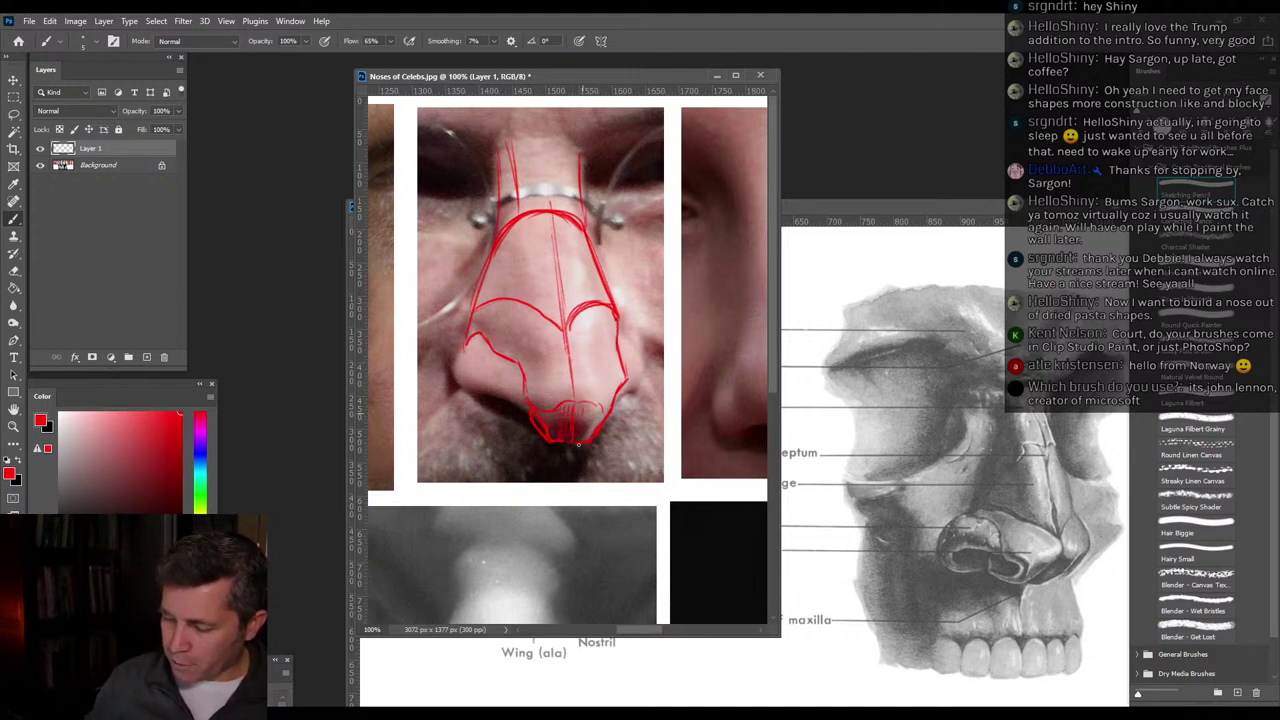
{"action": "left_click_drag", "start_coordinate": [587, 404], "coordinate": [590, 434]}
{"action": "left_click_drag", "start_coordinate": [603, 408], "coordinate": [596, 427]}
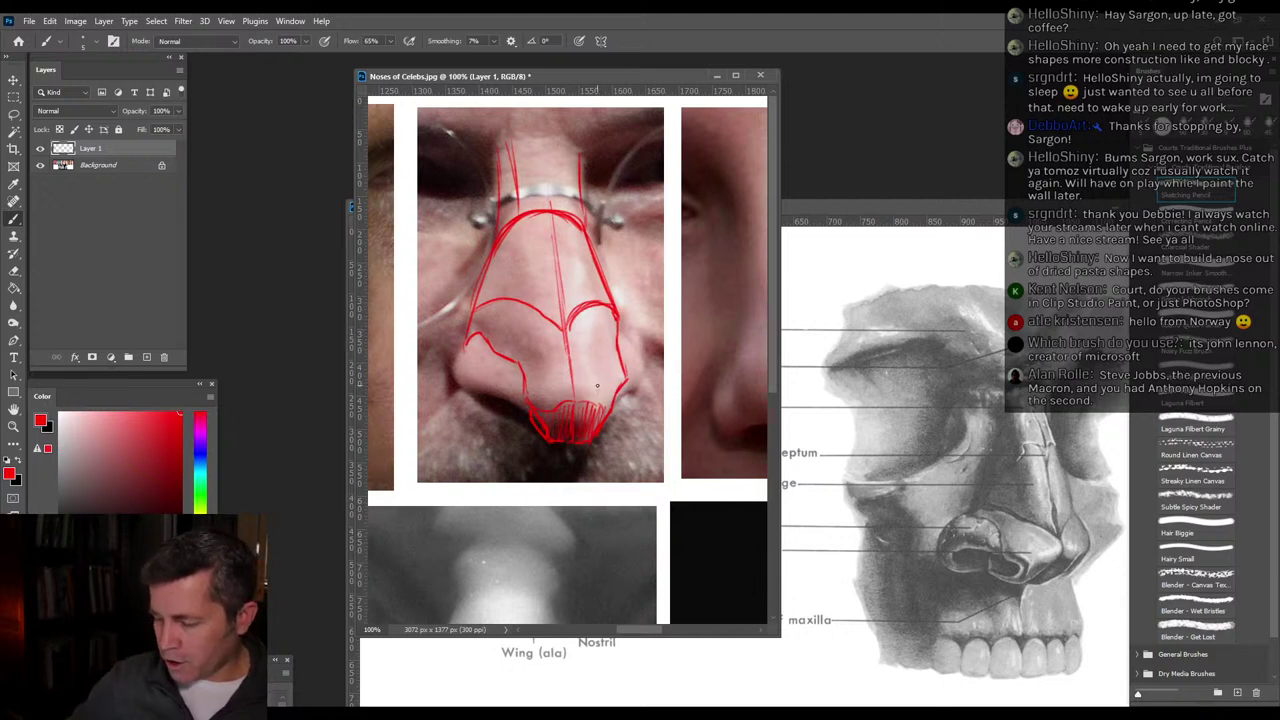
Hatch the side planes of the fourth nose's cartilages, redraw the far tip edge further inward, and erase the old outer line.
{"action": "left_click_drag", "start_coordinate": [598, 391], "coordinate": [594, 319]}
{"action": "left_click_drag", "start_coordinate": [592, 363], "coordinate": [586, 355]}
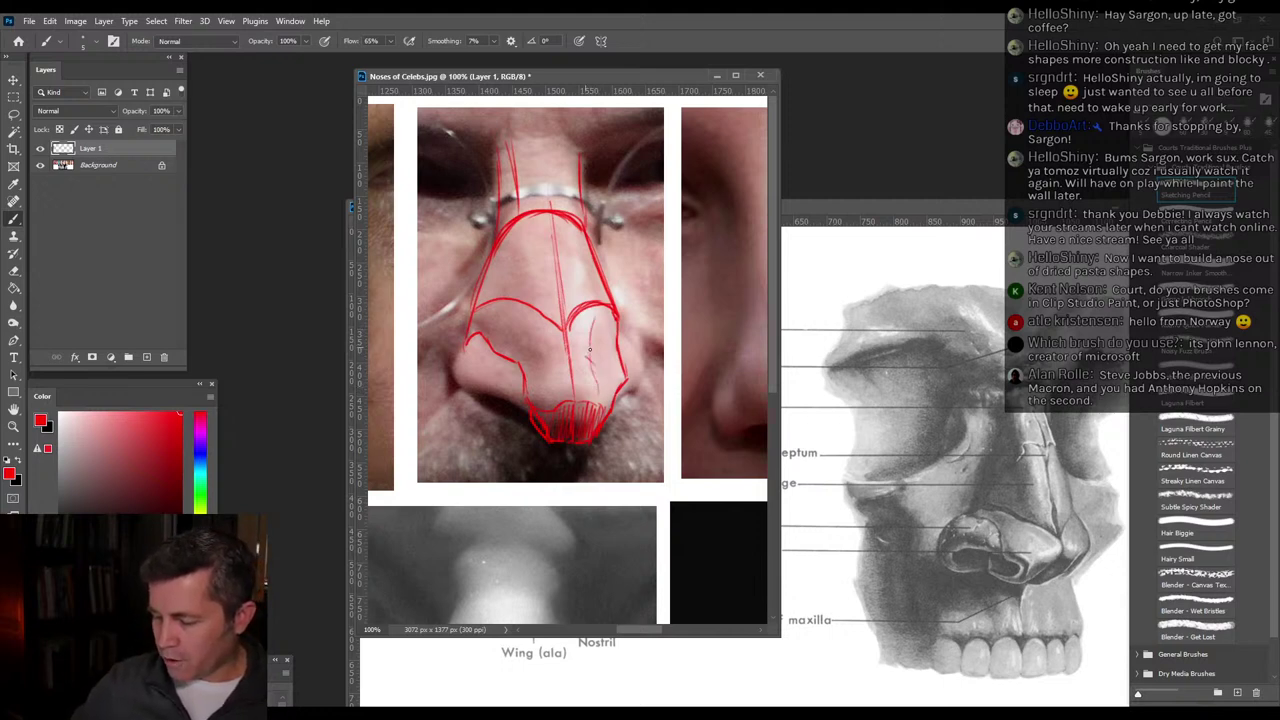
{"action": "mouse_move", "coordinate": [543, 391]}
{"action": "left_mouse_down"}
{"action": "mouse_move", "coordinate": [547, 353]}
{"action": "mouse_move", "coordinate": [530, 332]}
{"action": "mouse_move", "coordinate": [481, 322]}
{"action": "mouse_move", "coordinate": [493, 274]}
{"action": "mouse_move", "coordinate": [541, 351]}
{"action": "mouse_move", "coordinate": [539, 375]}
{"action": "mouse_move", "coordinate": [484, 329]}
{"action": "mouse_move", "coordinate": [544, 365]}
{"action": "left_mouse_up"}
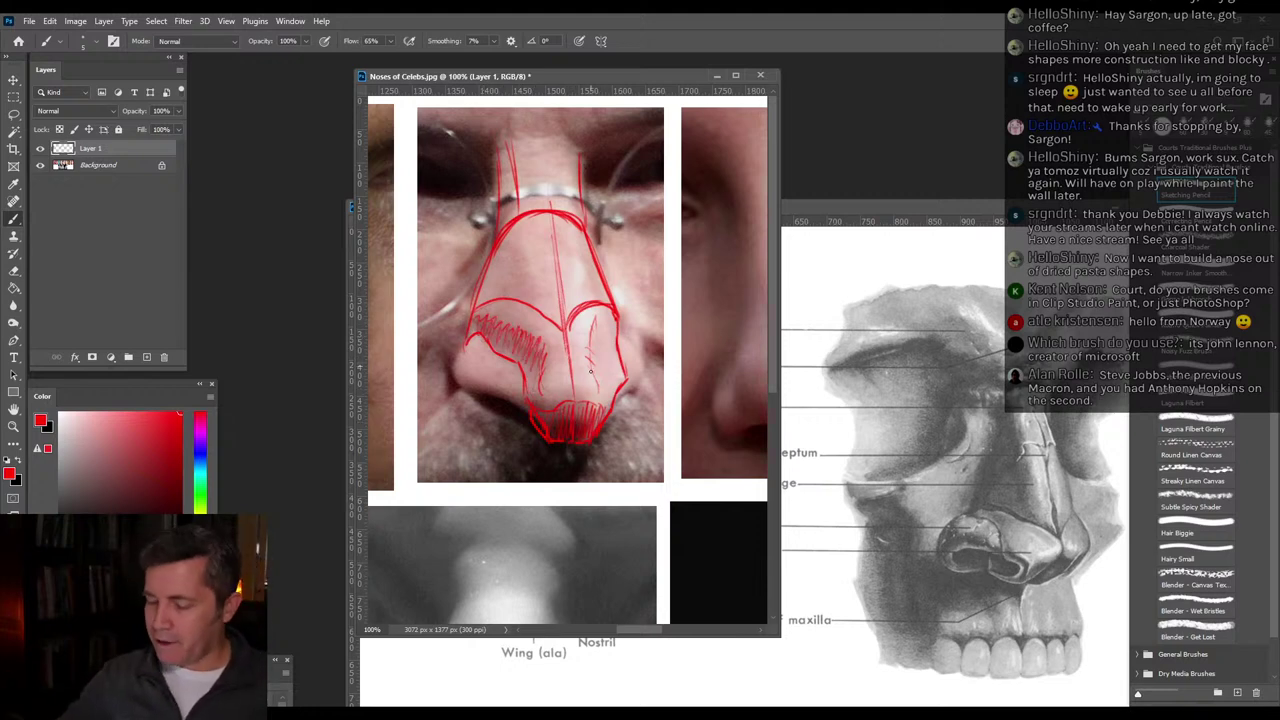
{"action": "mouse_move", "coordinate": [592, 368]}
{"action": "left_mouse_down"}
{"action": "mouse_move", "coordinate": [597, 329]}
{"action": "mouse_move", "coordinate": [612, 343]}
{"action": "mouse_move", "coordinate": [612, 308]}
{"action": "left_mouse_up"}
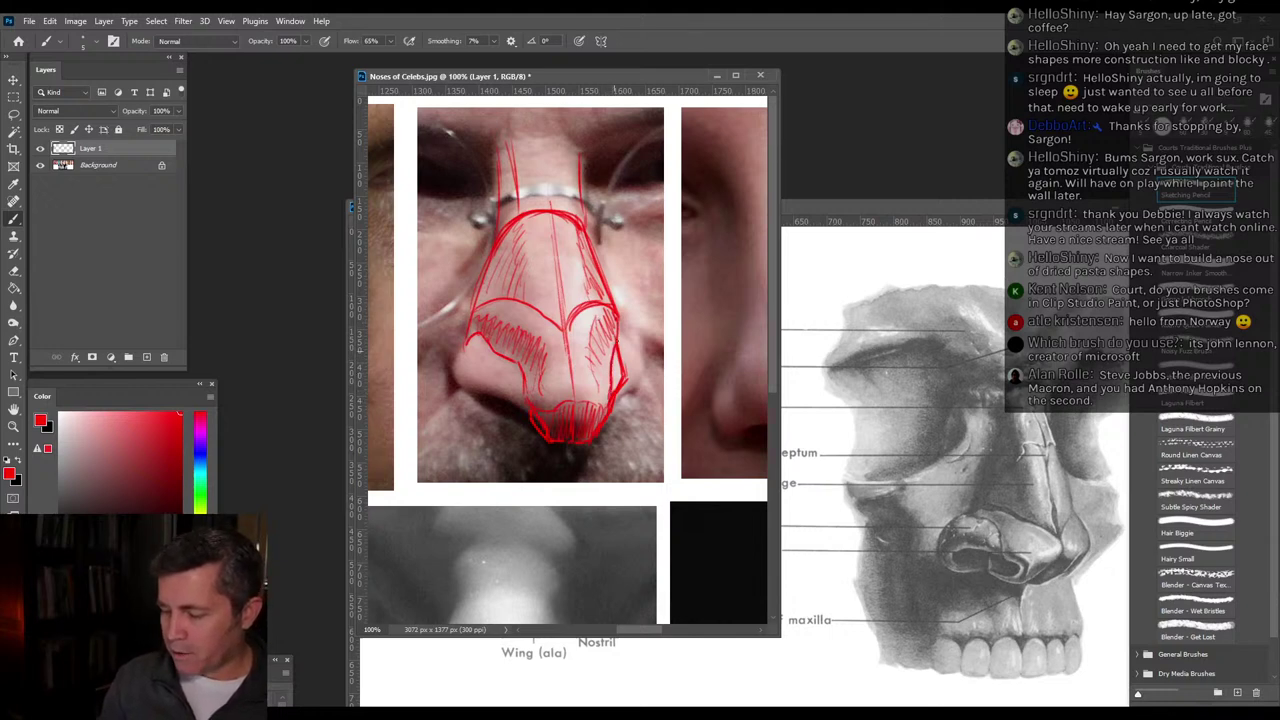
{"action": "key", "text": "e"}
{"action": "mouse_move", "coordinate": [630, 380]}
{"action": "left_mouse_down"}
{"action": "mouse_move", "coordinate": [616, 402]}
{"action": "mouse_move", "coordinate": [622, 347]}
{"action": "mouse_move", "coordinate": [616, 394]}
{"action": "left_mouse_up"}
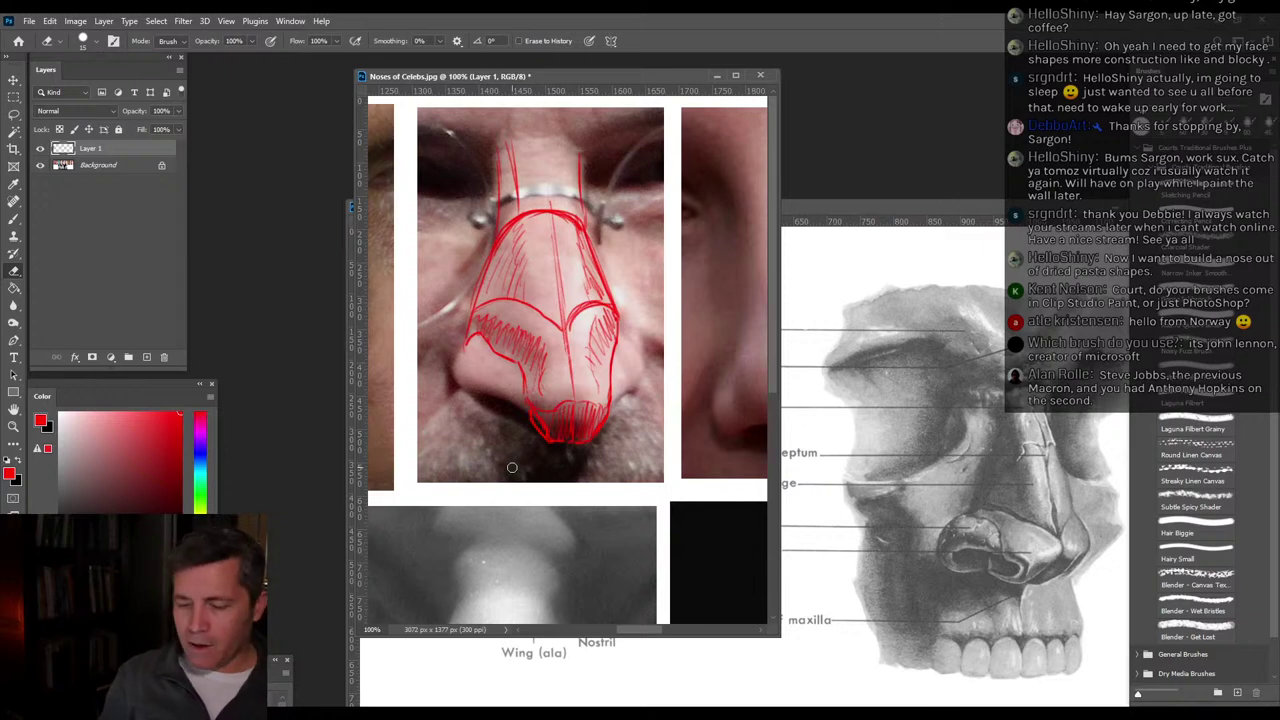
Show all the nose photos at 33.3% and delete Layer 1 with the red tracings.
{"action": "key", "text": "z"}
{"action": "left_click", "coordinate": [568, 318], "text": "alt"}
{"action": "left_click", "coordinate": [590, 242], "text": "alt"}
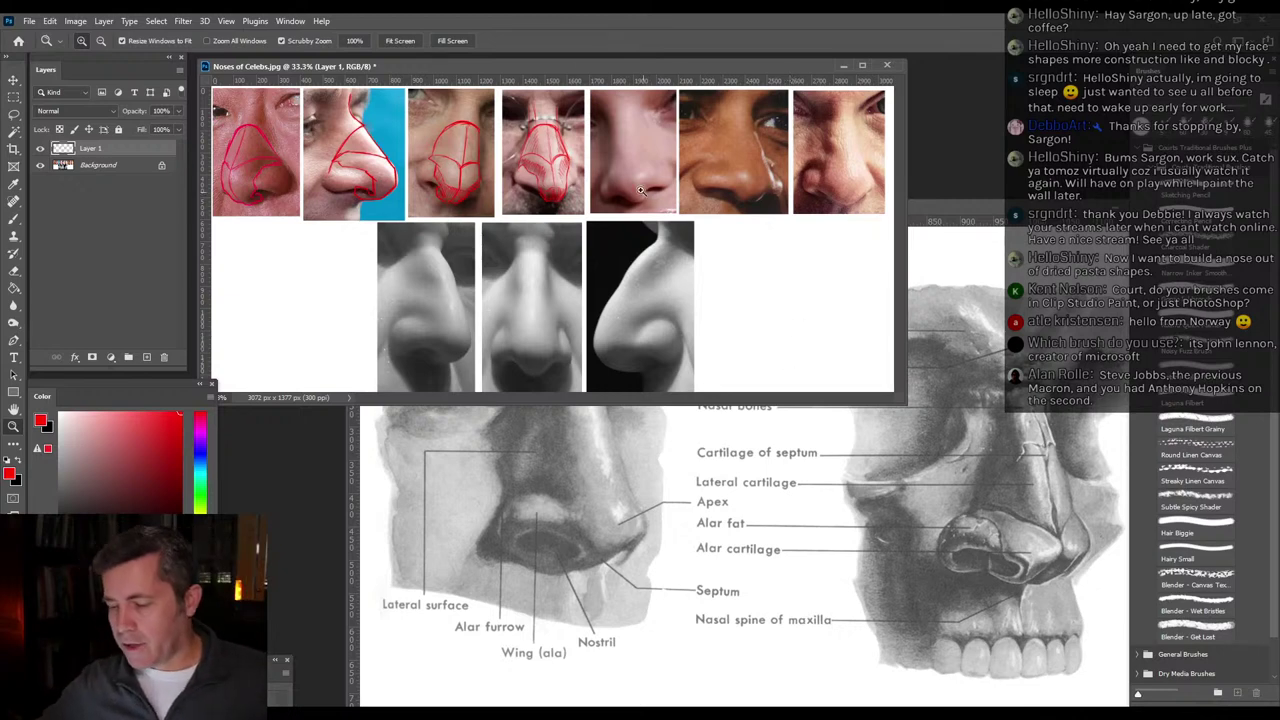
{"action": "left_click", "coordinate": [160, 357]}
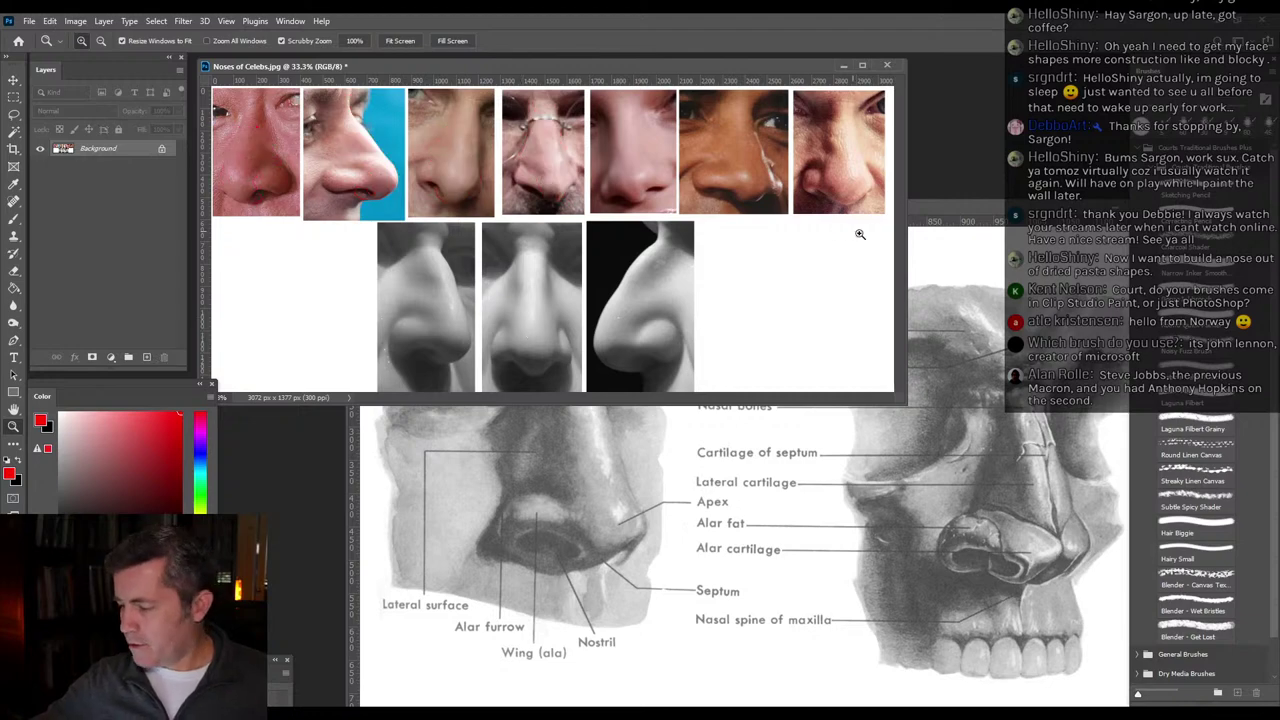
Move the Peck Nose Anatomy window down out of the way and create a blank 16 x 12 in document at 300 ppi.
{"action": "left_click_drag", "start_coordinate": [996, 208], "coordinate": [925, 657]}
{"action": "left_click", "coordinate": [29, 20]}
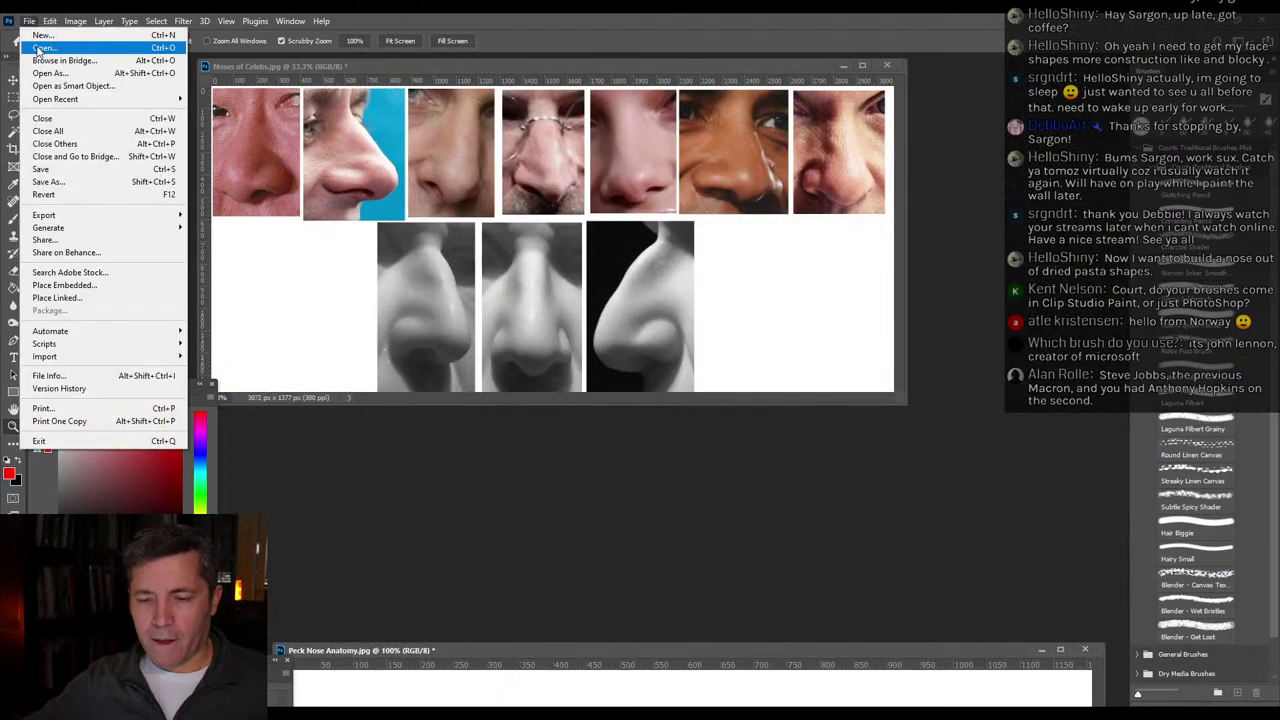
{"action": "left_click", "coordinate": [43, 35]}
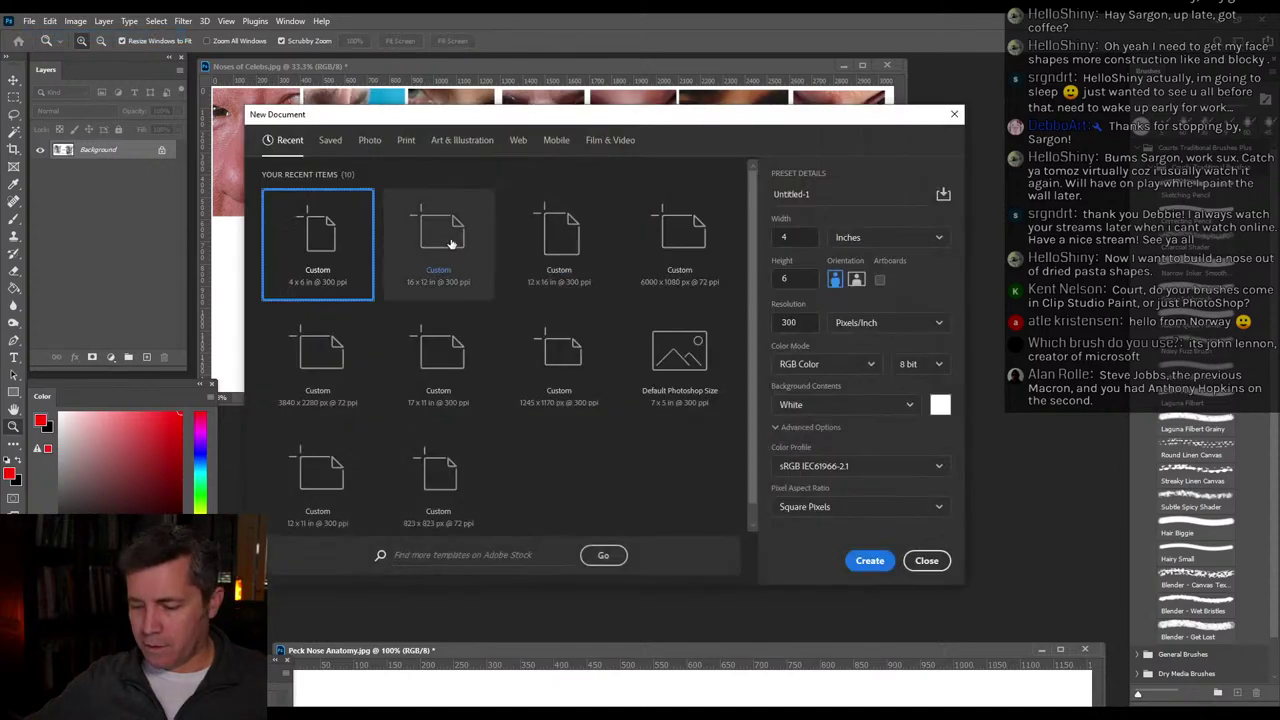
{"action": "left_click", "coordinate": [450, 244]}
{"action": "left_click", "coordinate": [867, 560]}
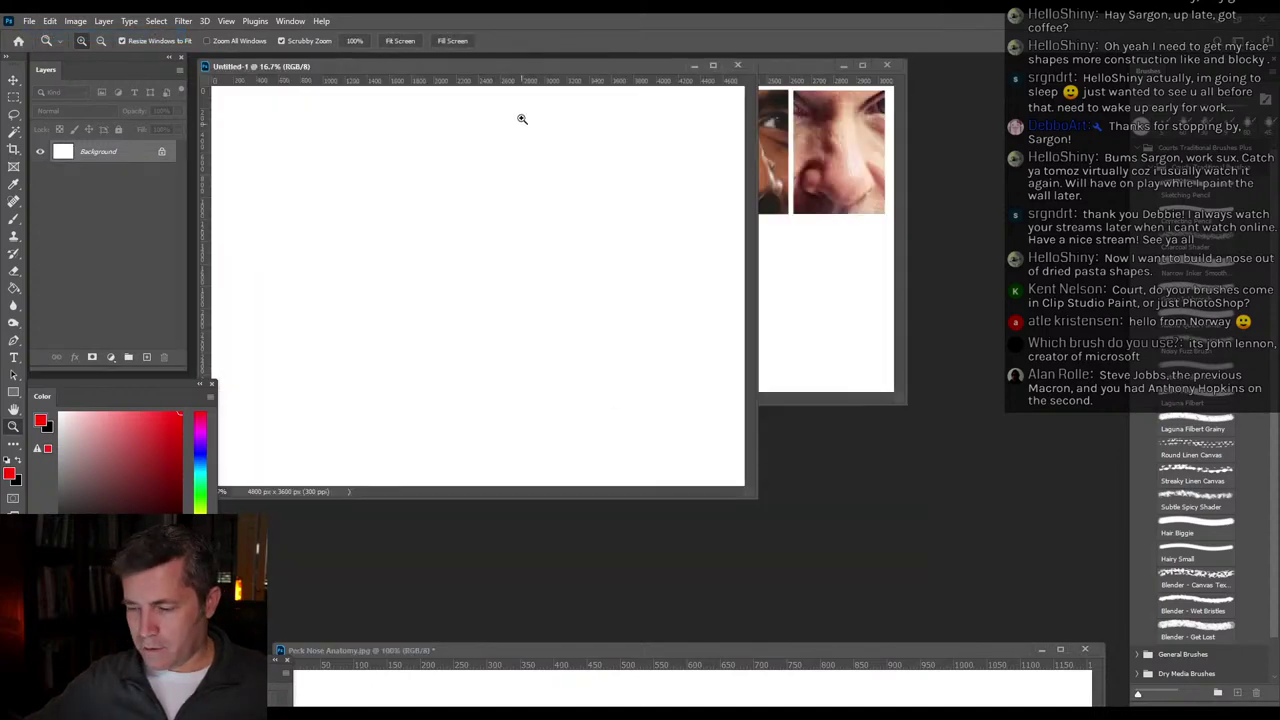
Enlarge the blank document to 33.3% and place its window beside the nose photos.
{"action": "left_click_drag", "start_coordinate": [512, 70], "coordinate": [760, 124]}
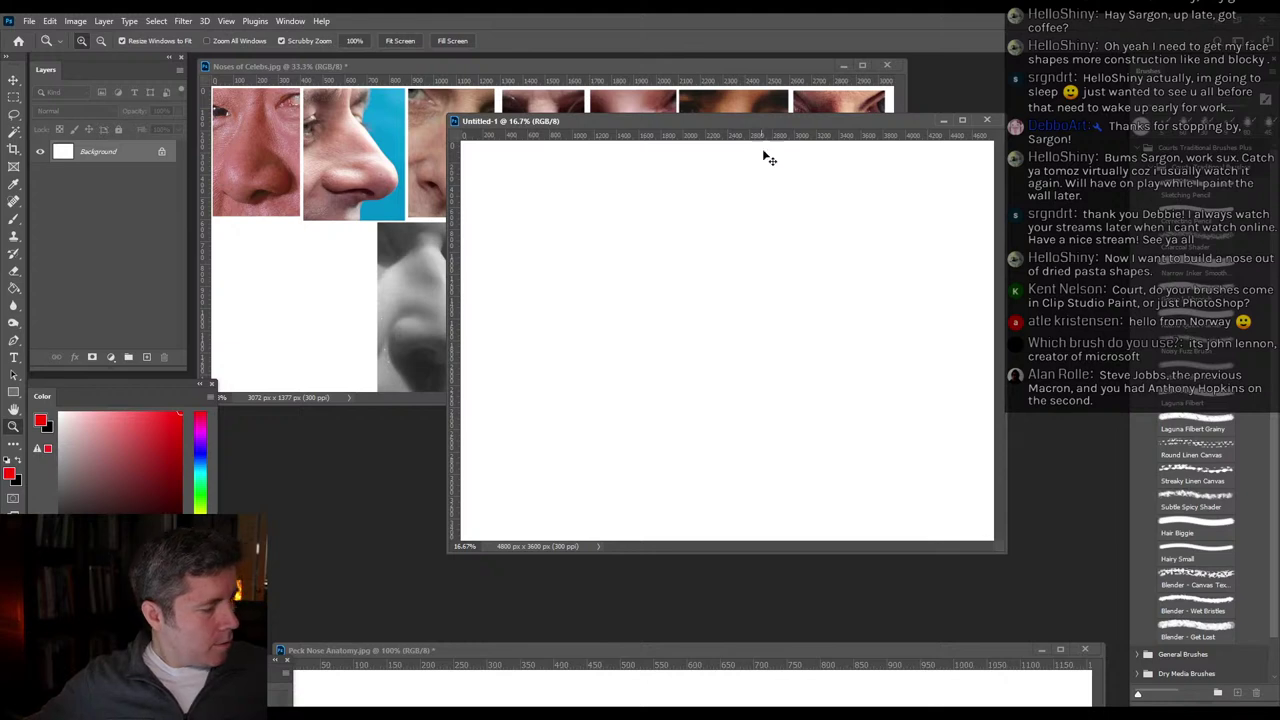
{"action": "left_click", "coordinate": [692, 274]}
{"action": "left_click", "coordinate": [668, 268]}
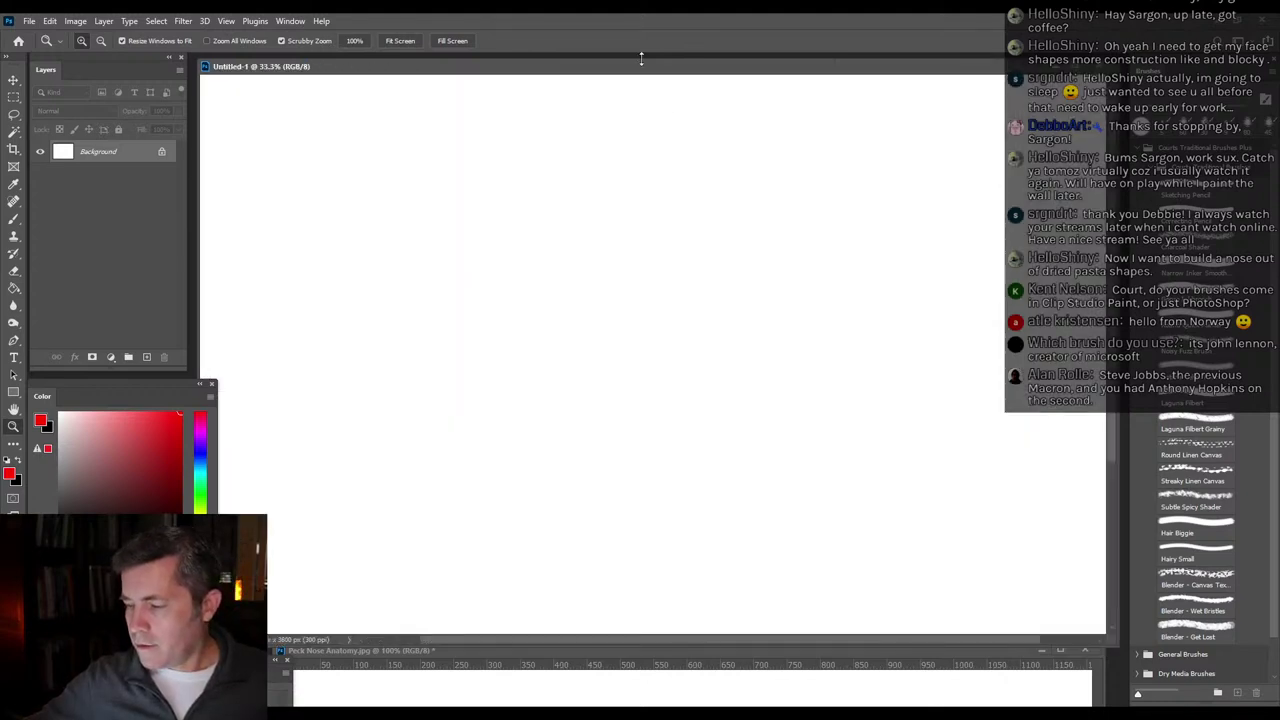
{"action": "left_click_drag", "start_coordinate": [638, 70], "coordinate": [940, 87]}
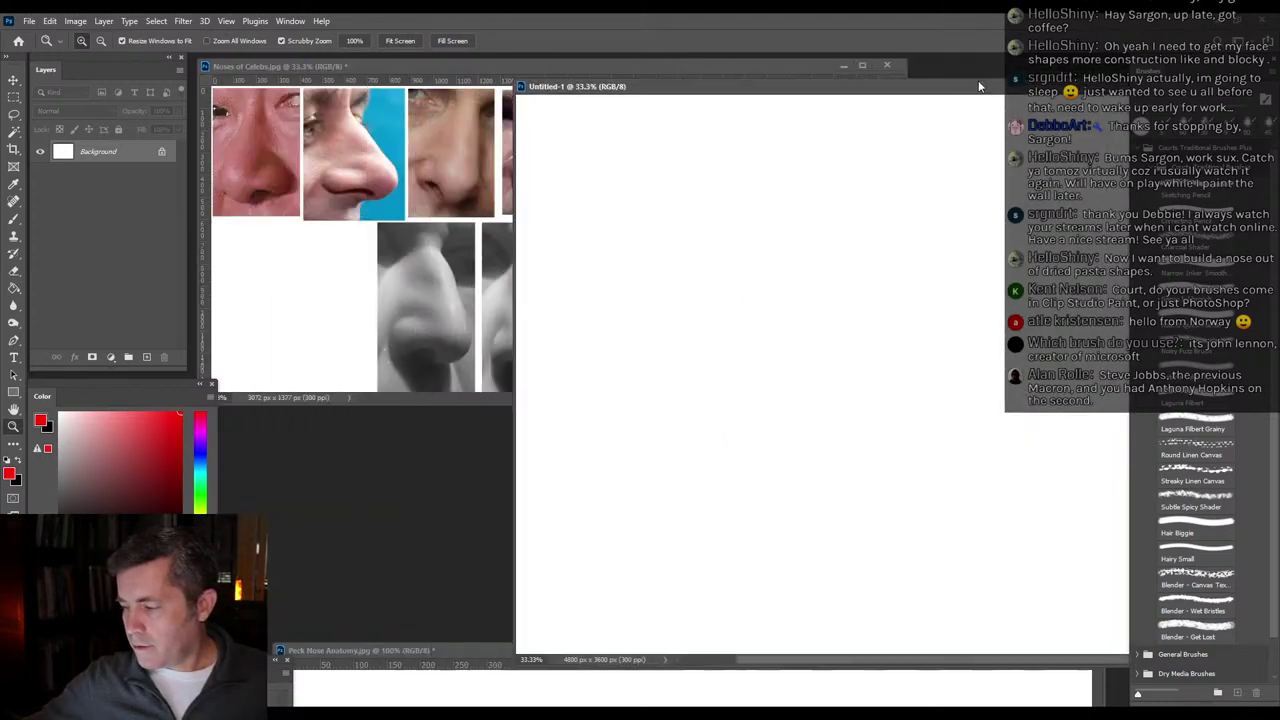
Enlarge the nose photos to 100% and shrink their window around the third nose.
{"action": "left_click", "coordinate": [447, 75]}
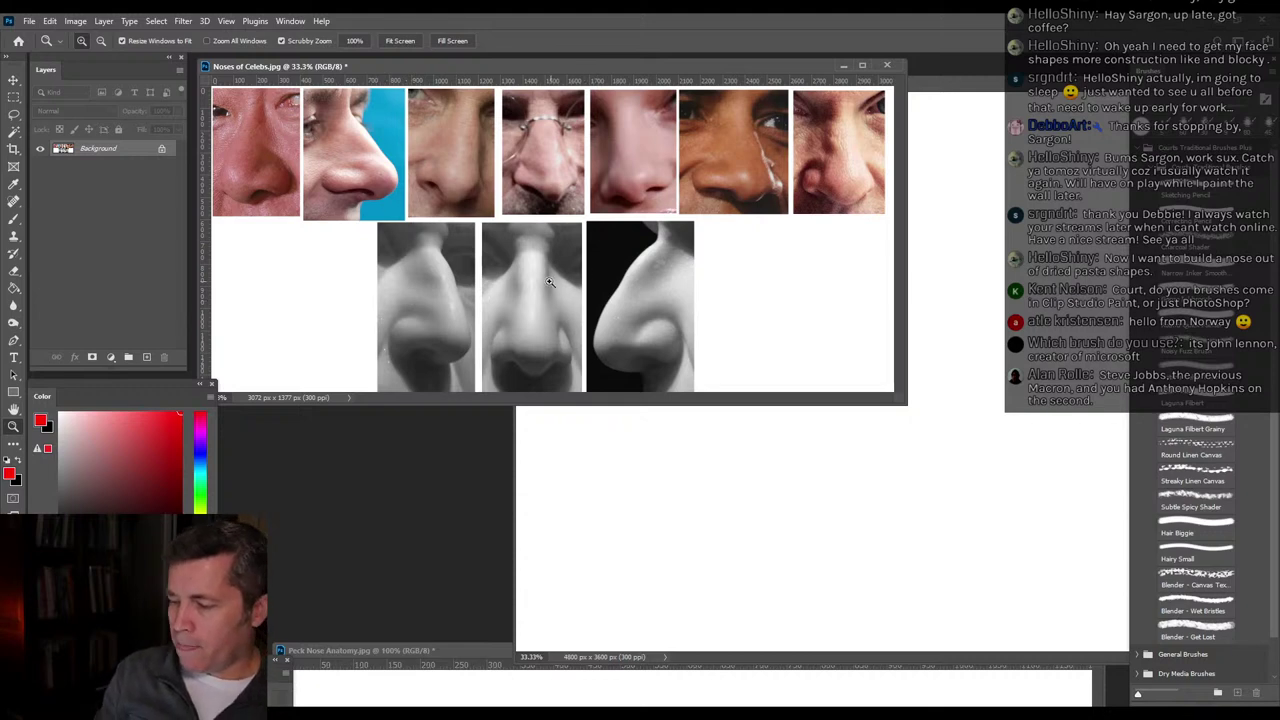
{"action": "left_click", "coordinate": [471, 151]}
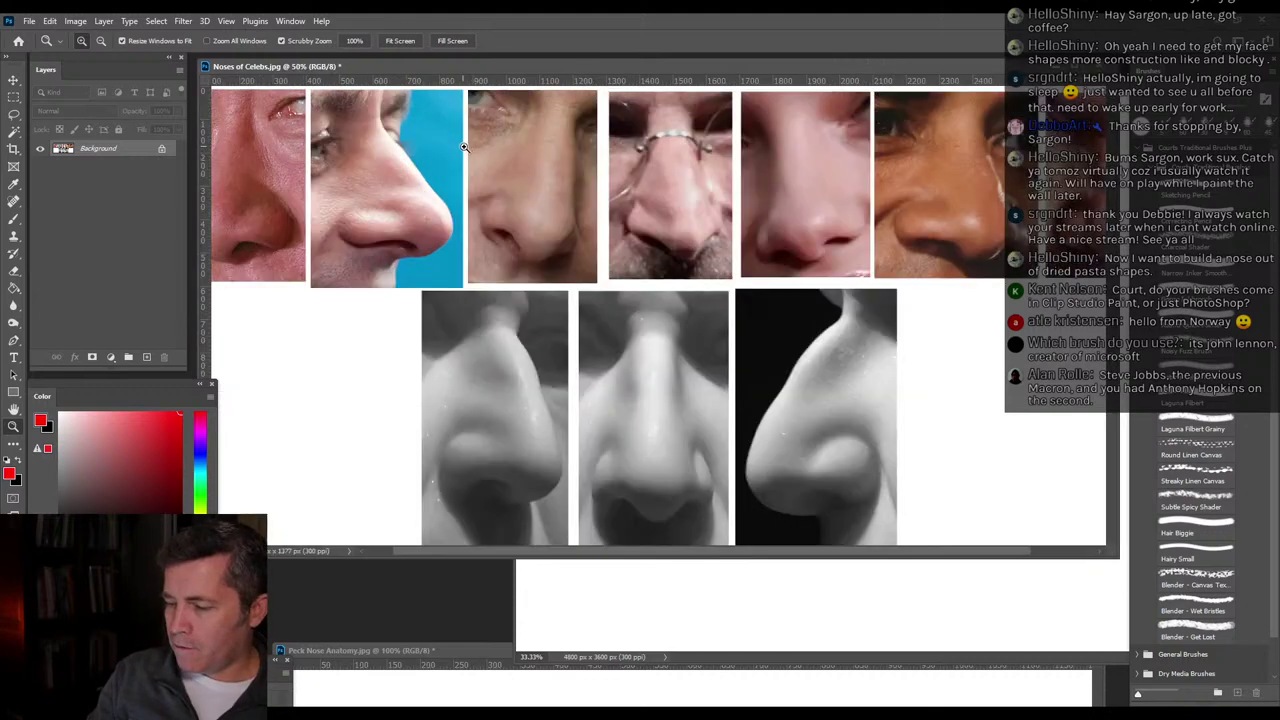
{"action": "left_click", "coordinate": [549, 151]}
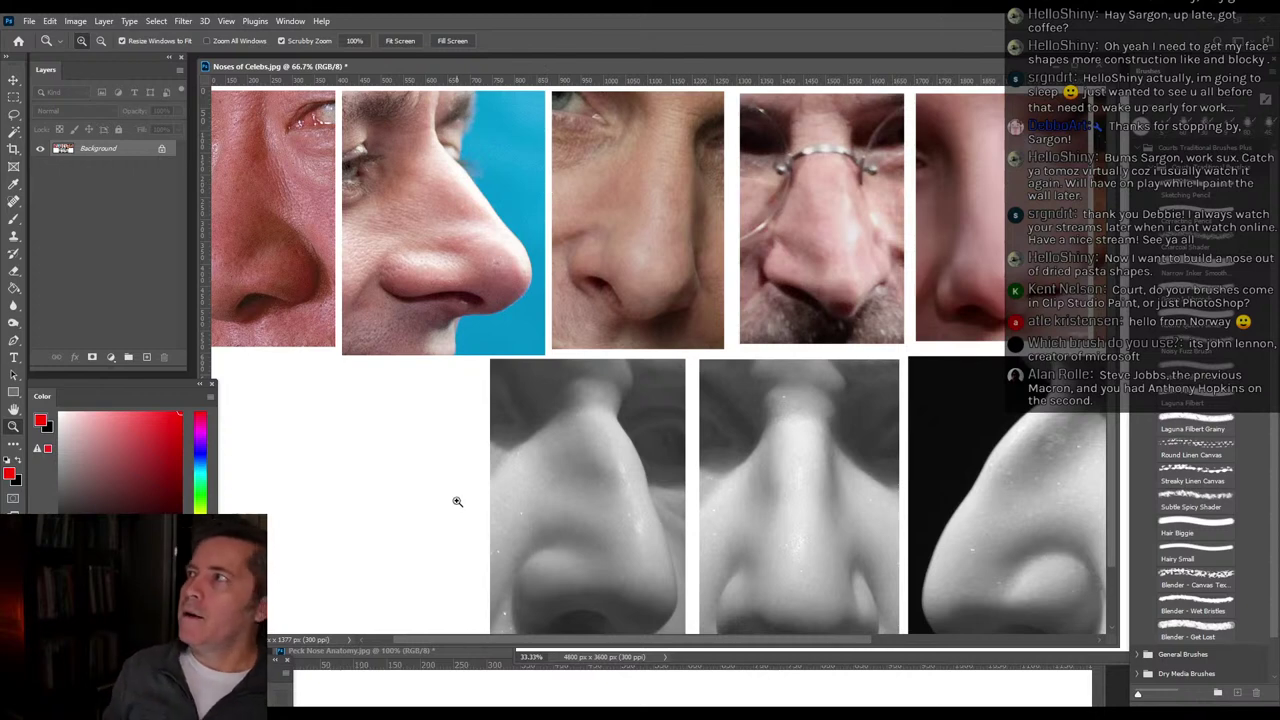
{"action": "left_click_drag", "start_coordinate": [1112, 641], "coordinate": [707, 662]}
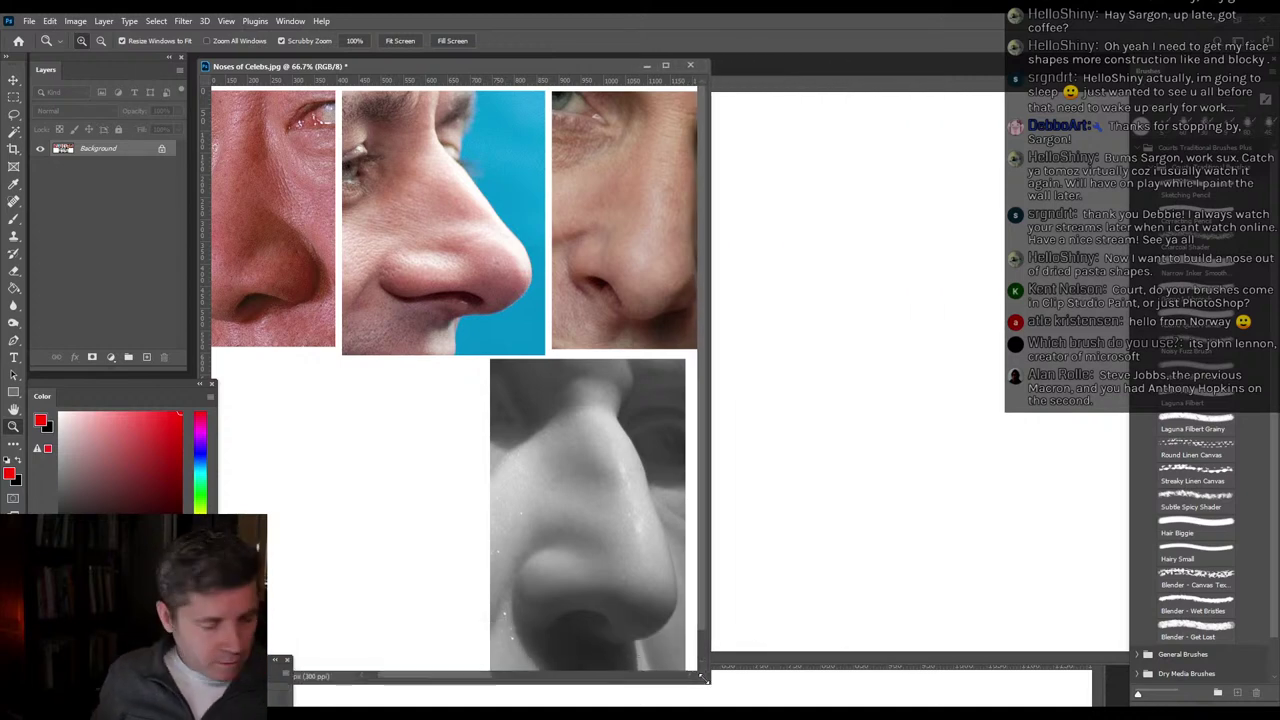
{"action": "mouse_move", "coordinate": [624, 325]}
{"action": "left_mouse_down"}
{"action": "mouse_move", "coordinate": [549, 325]}
{"action": "mouse_move", "coordinate": [380, 380]}
{"action": "left_mouse_up"}
{"action": "mouse_move", "coordinate": [537, 323]}
{"action": "left_mouse_down"}
{"action": "mouse_move", "coordinate": [461, 342]}
{"action": "mouse_move", "coordinate": [568, 381]}
{"action": "left_mouse_up"}
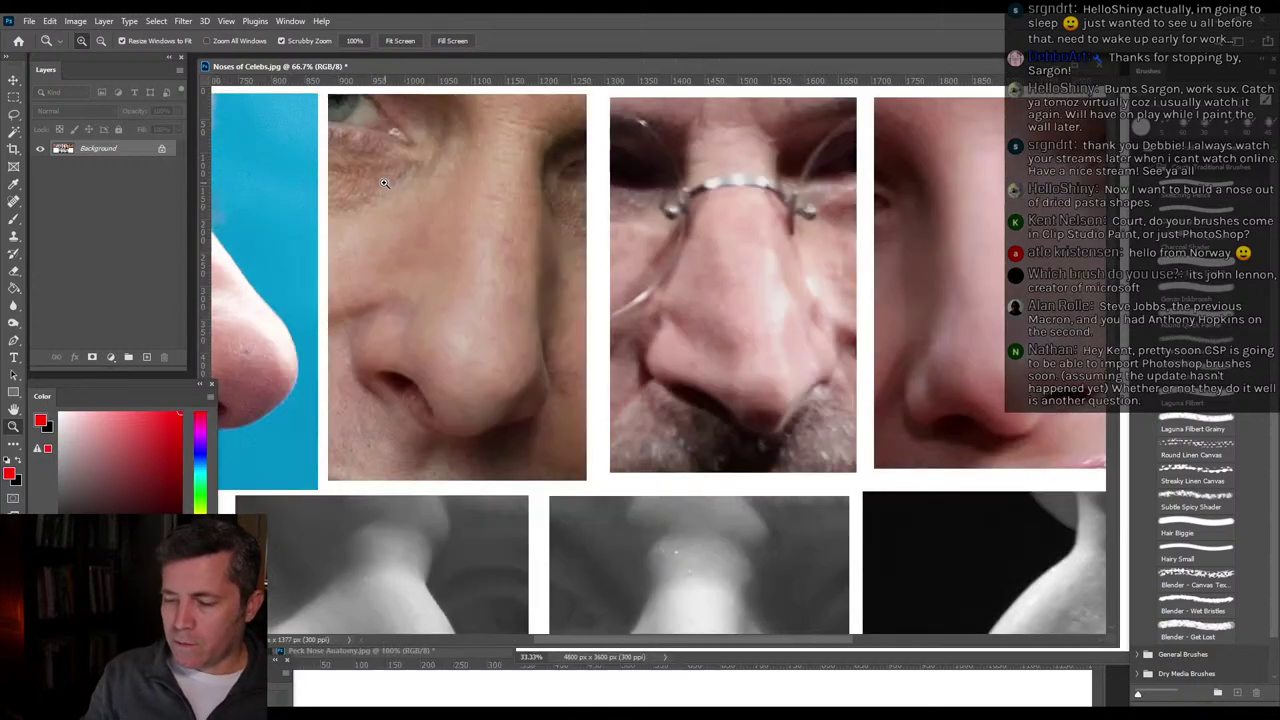
{"action": "left_click", "coordinate": [384, 185]}
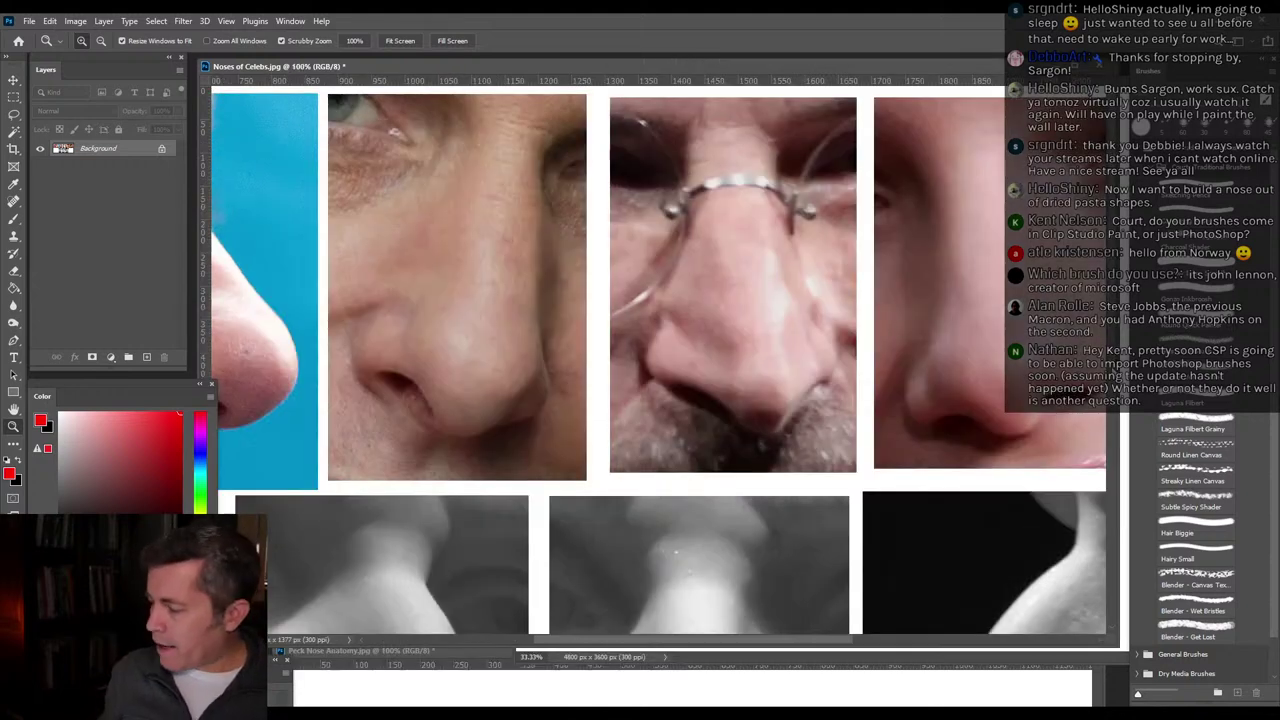
{"action": "left_click_drag", "start_coordinate": [1118, 403], "coordinate": [615, 403]}
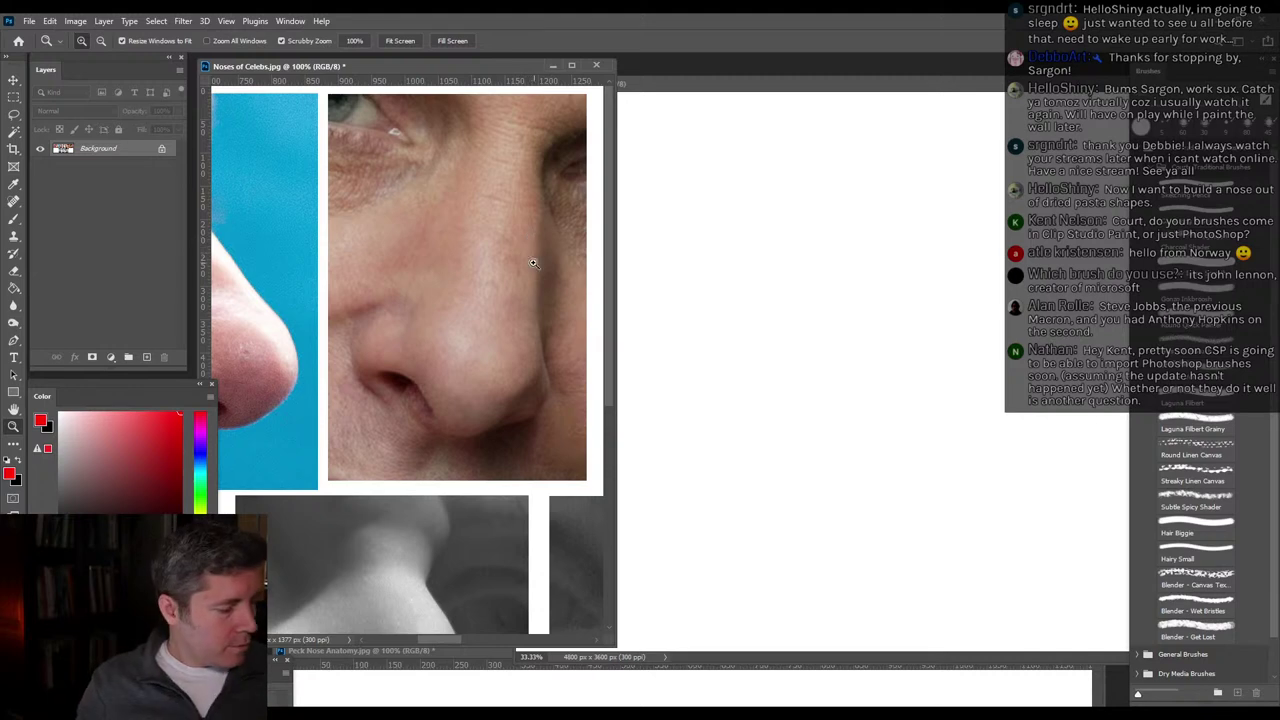
{"action": "left_click_drag", "start_coordinate": [512, 300], "coordinate": [451, 303]}
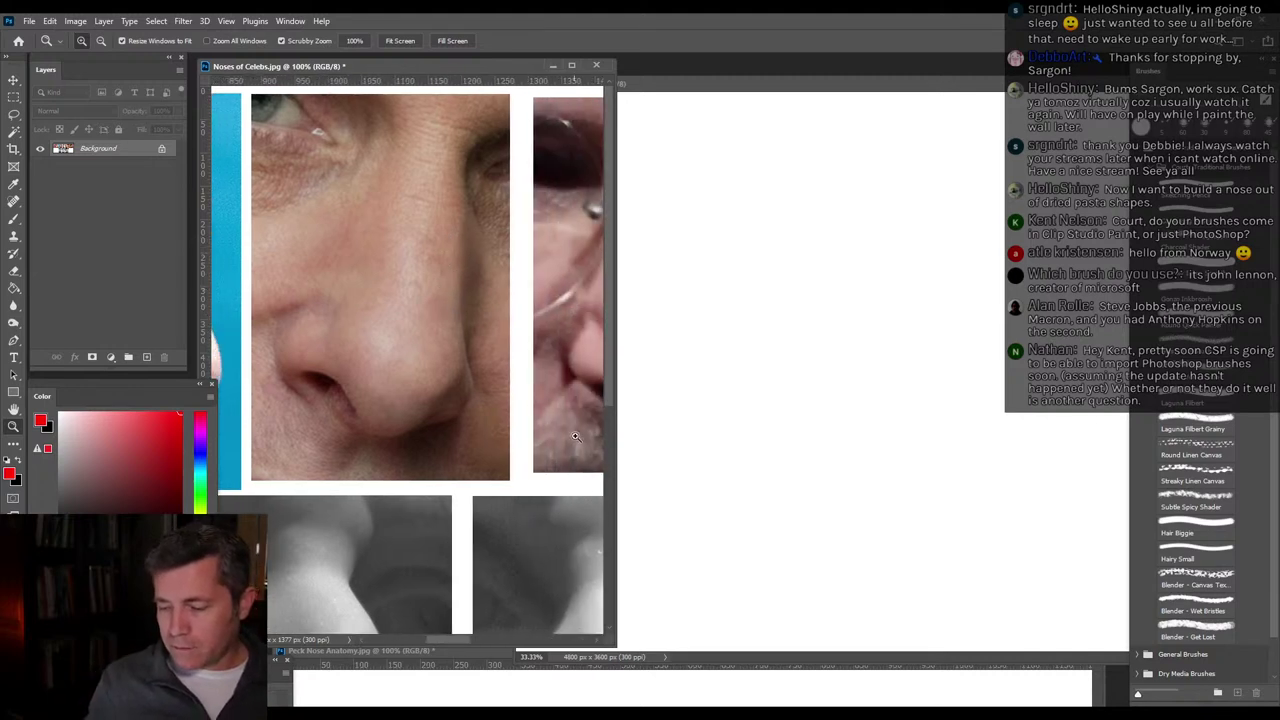
{"action": "left_click_drag", "start_coordinate": [607, 638], "coordinate": [522, 500]}
Shrink the Peck Nose Anatomy window around the skull's nose and place it below the third nose photo.
{"action": "left_click_drag", "start_coordinate": [498, 652], "coordinate": [420, 149]}
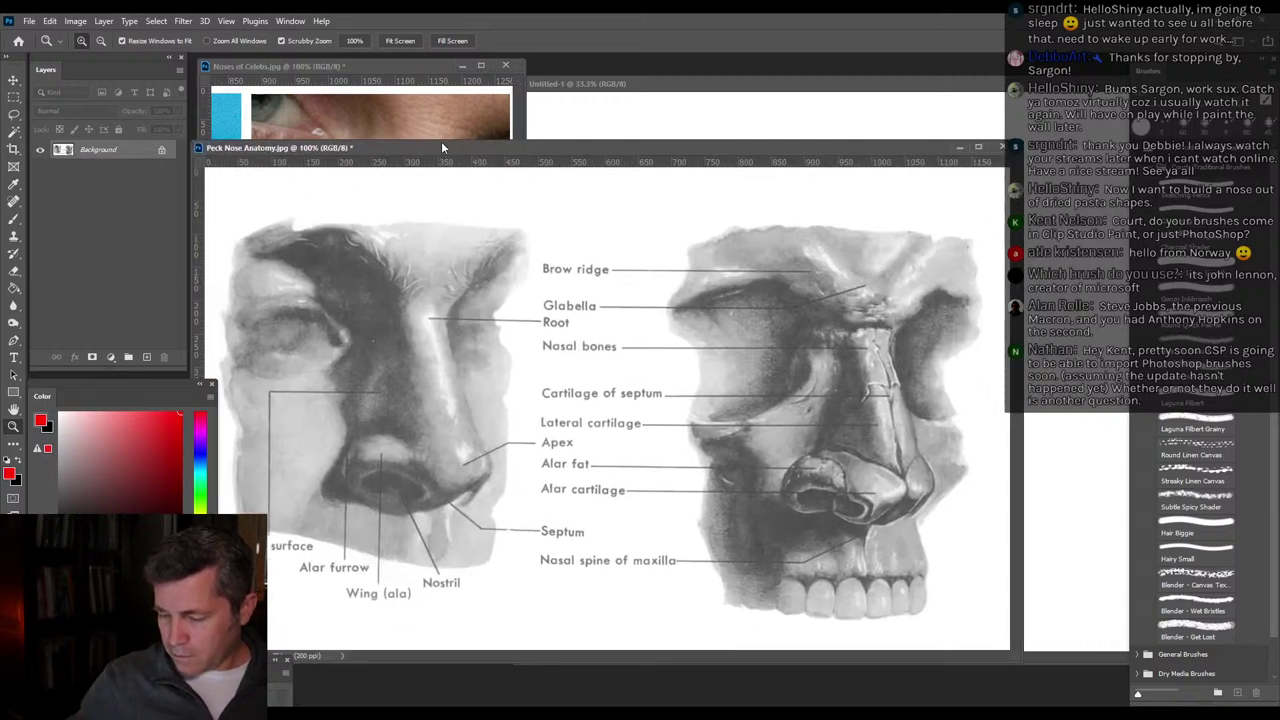
{"action": "left_click_drag", "start_coordinate": [1008, 636], "coordinate": [533, 577]}
{"action": "left_click_drag", "start_coordinate": [489, 494], "coordinate": [295, 460]}
{"action": "left_click_drag", "start_coordinate": [400, 470], "coordinate": [362, 437]}
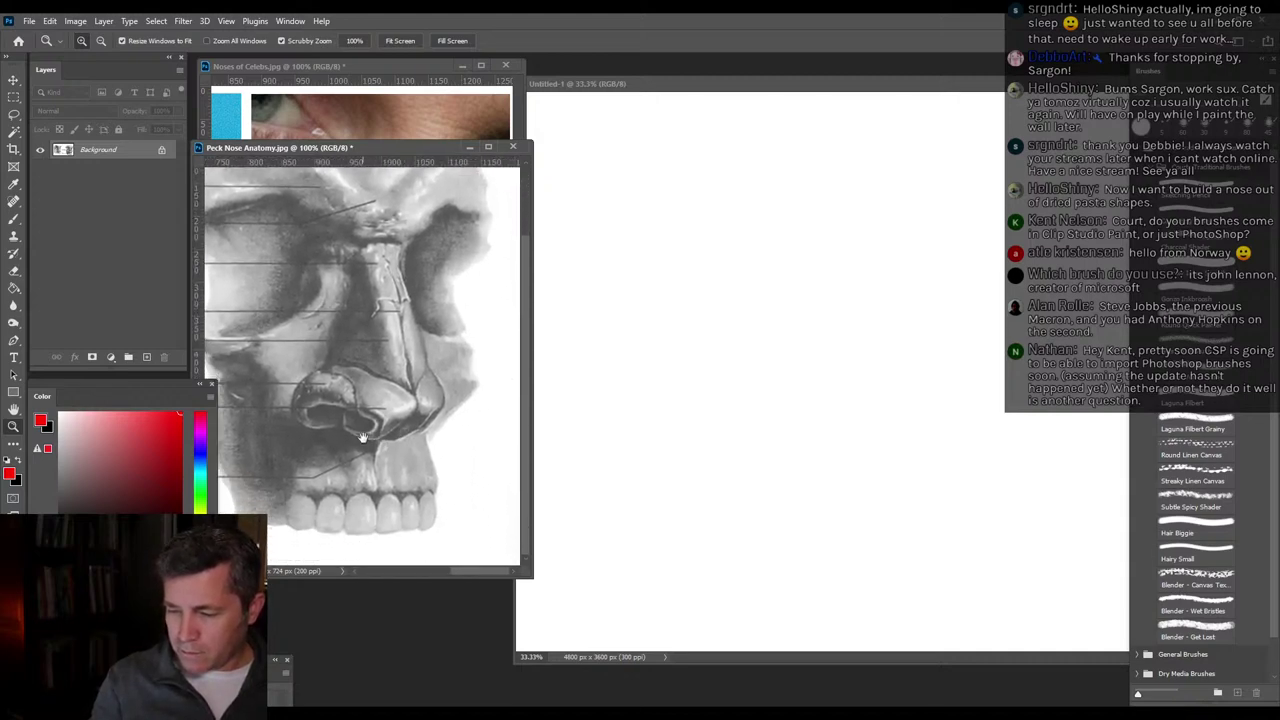
{"action": "left_click_drag", "start_coordinate": [532, 571], "coordinate": [474, 492]}
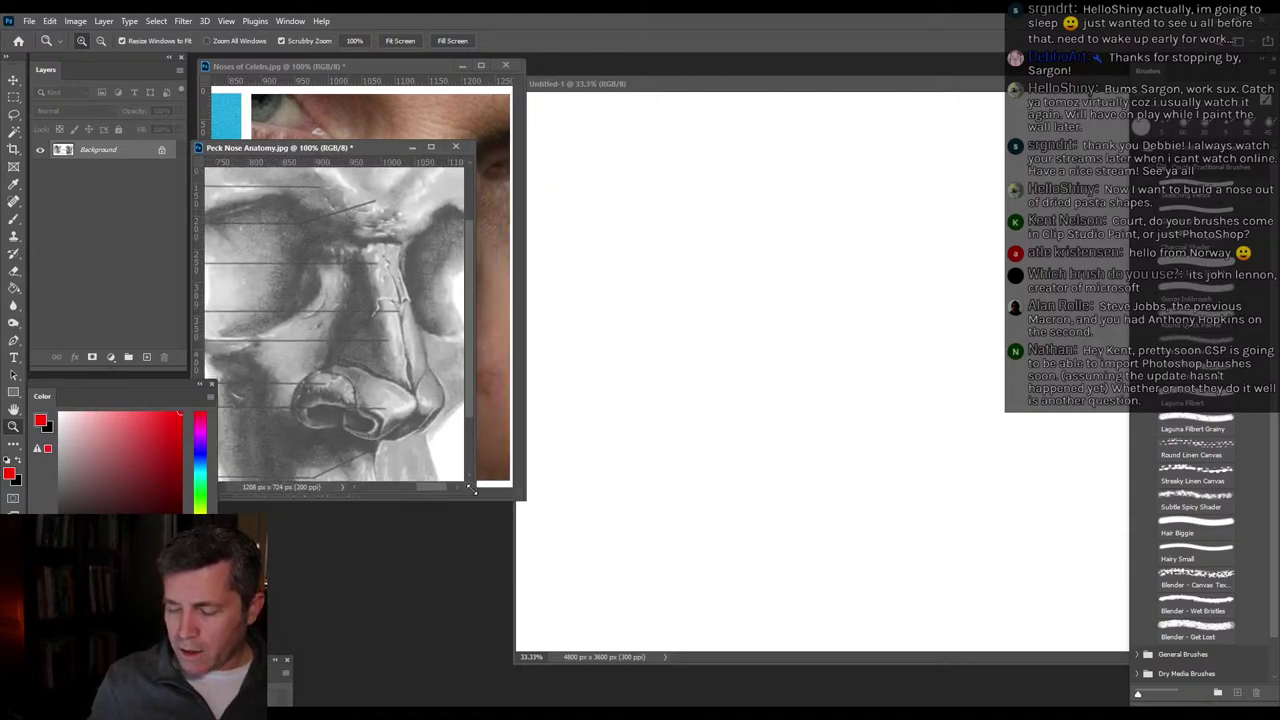
{"action": "mouse_move", "coordinate": [427, 409]}
{"action": "left_mouse_down"}
{"action": "mouse_move", "coordinate": [391, 411]}
{"action": "mouse_move", "coordinate": [409, 406]}
{"action": "left_mouse_up"}
{"action": "left_click_drag", "start_coordinate": [467, 488], "coordinate": [437, 490]}
{"action": "left_click_drag", "start_coordinate": [346, 148], "coordinate": [389, 406]}
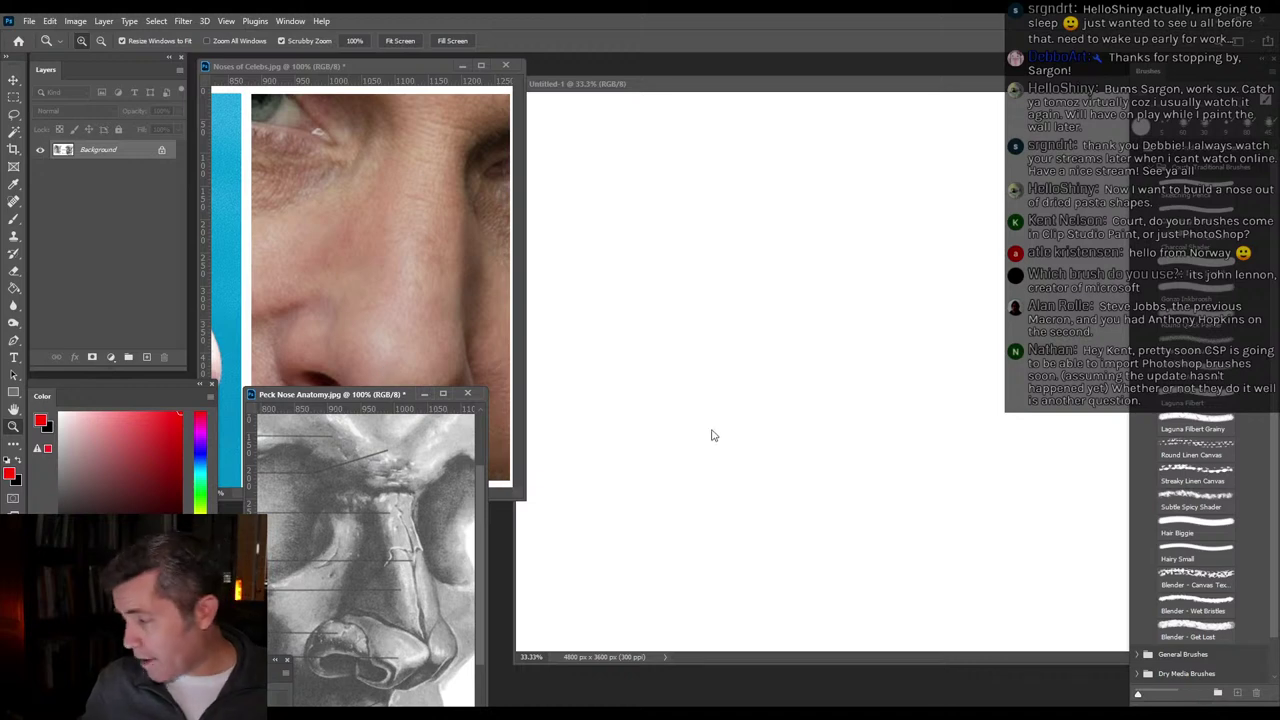
Bring the photo window forward and trim it slightly smaller, then move the blank canvas window up beside it and make it taller.
{"action": "left_click", "coordinate": [443, 74]}
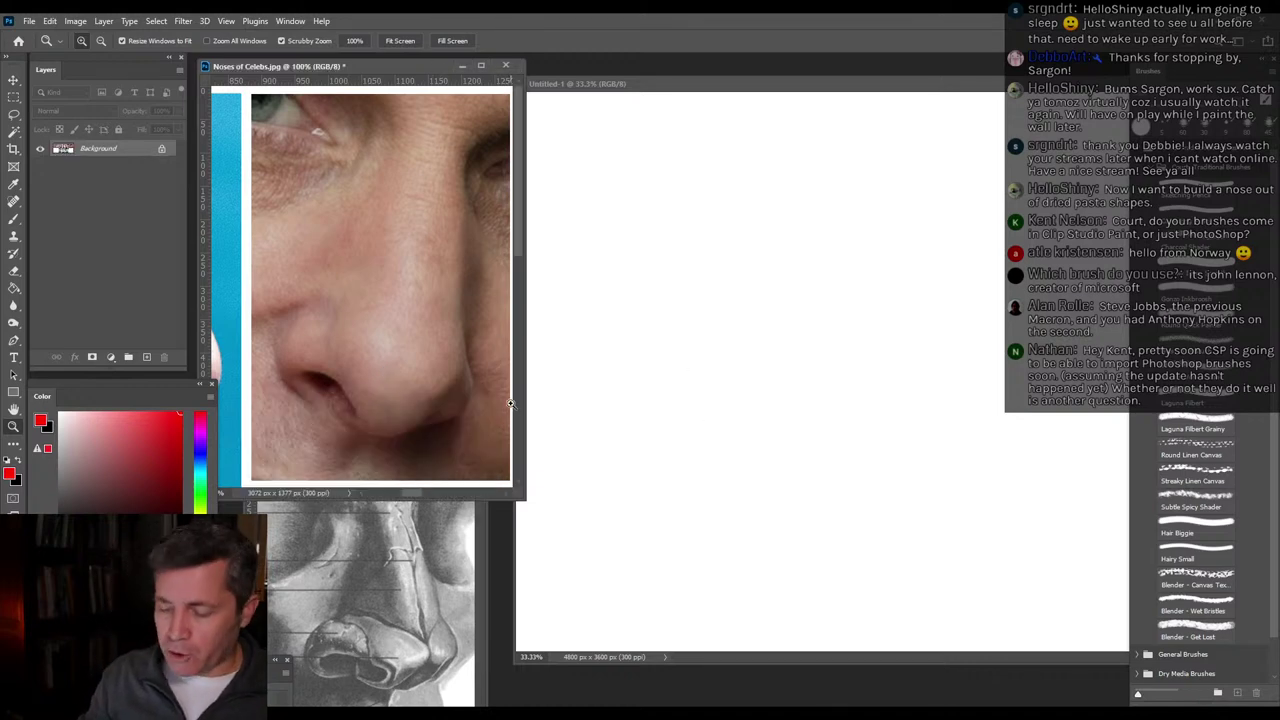
{"action": "left_click_drag", "start_coordinate": [519, 496], "coordinate": [503, 476]}
{"action": "left_click_drag", "start_coordinate": [652, 84], "coordinate": [637, 47]}
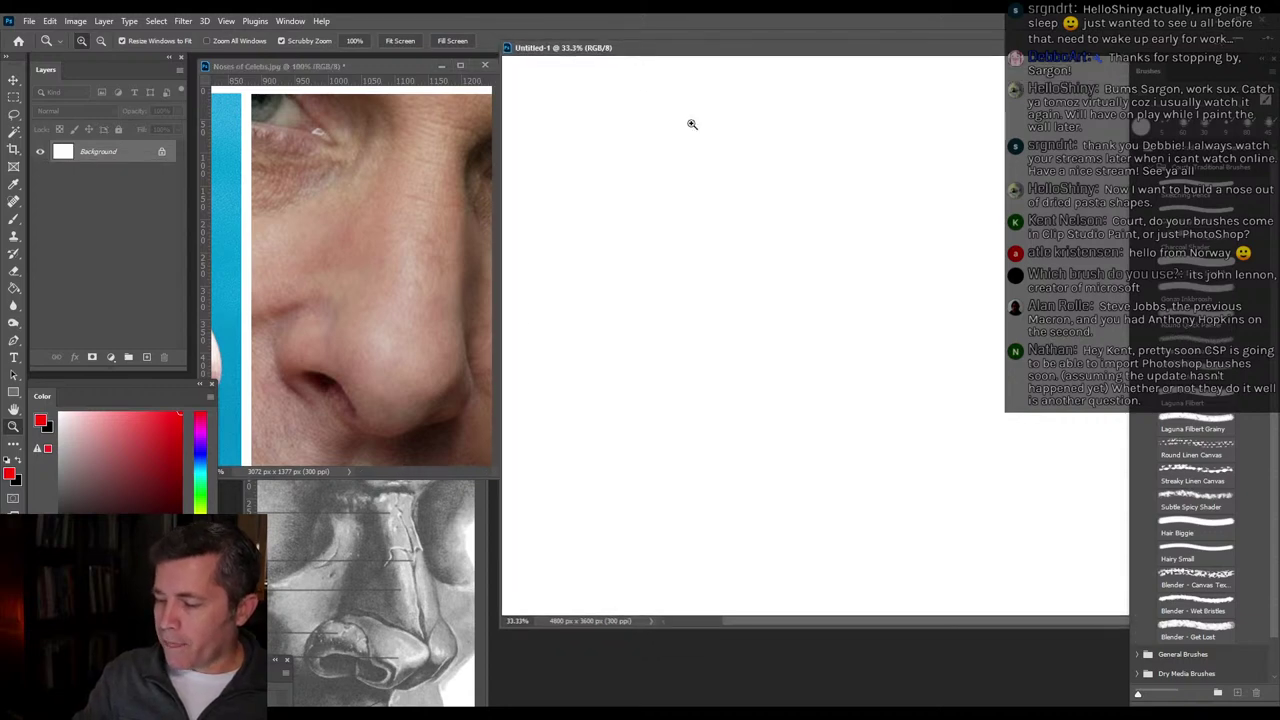
{"action": "left_click_drag", "start_coordinate": [1079, 627], "coordinate": [1077, 693]}
Add three empty layers to the blank document and nudge its window slightly upward.
{"action": "left_click", "coordinate": [146, 357]}
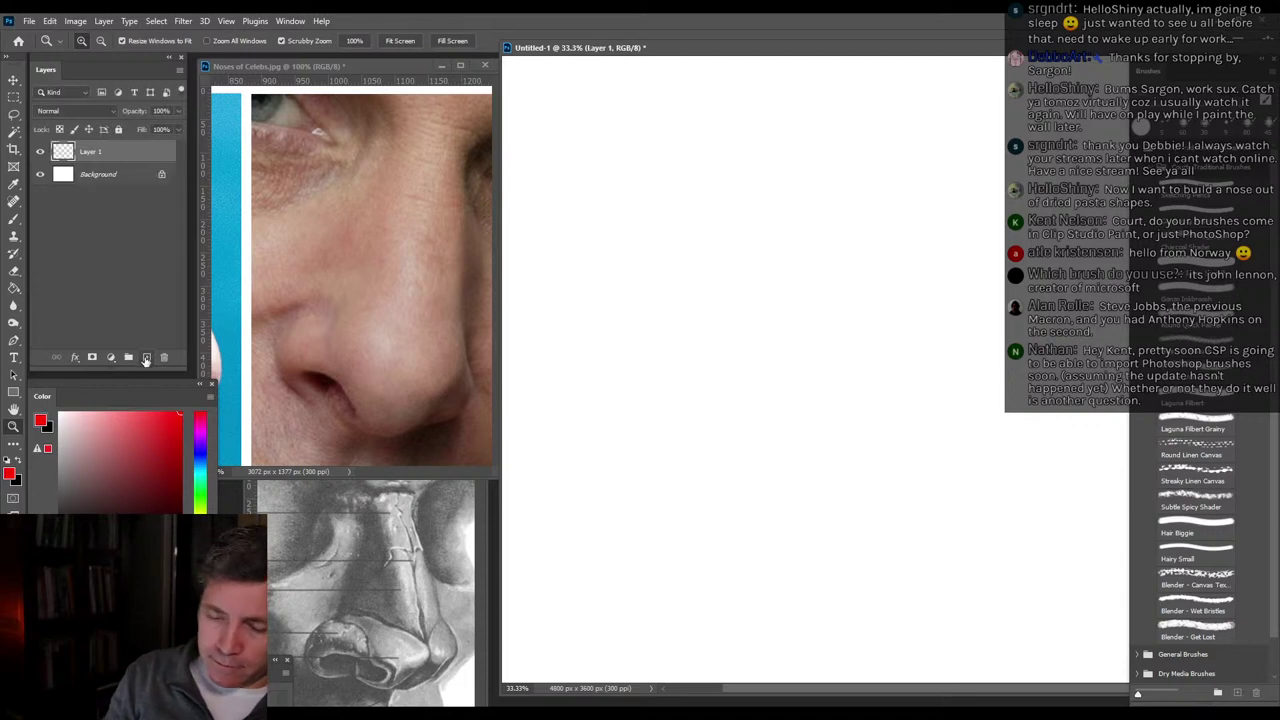
{"action": "left_click", "coordinate": [146, 357]}
{"action": "left_click", "coordinate": [146, 357]}
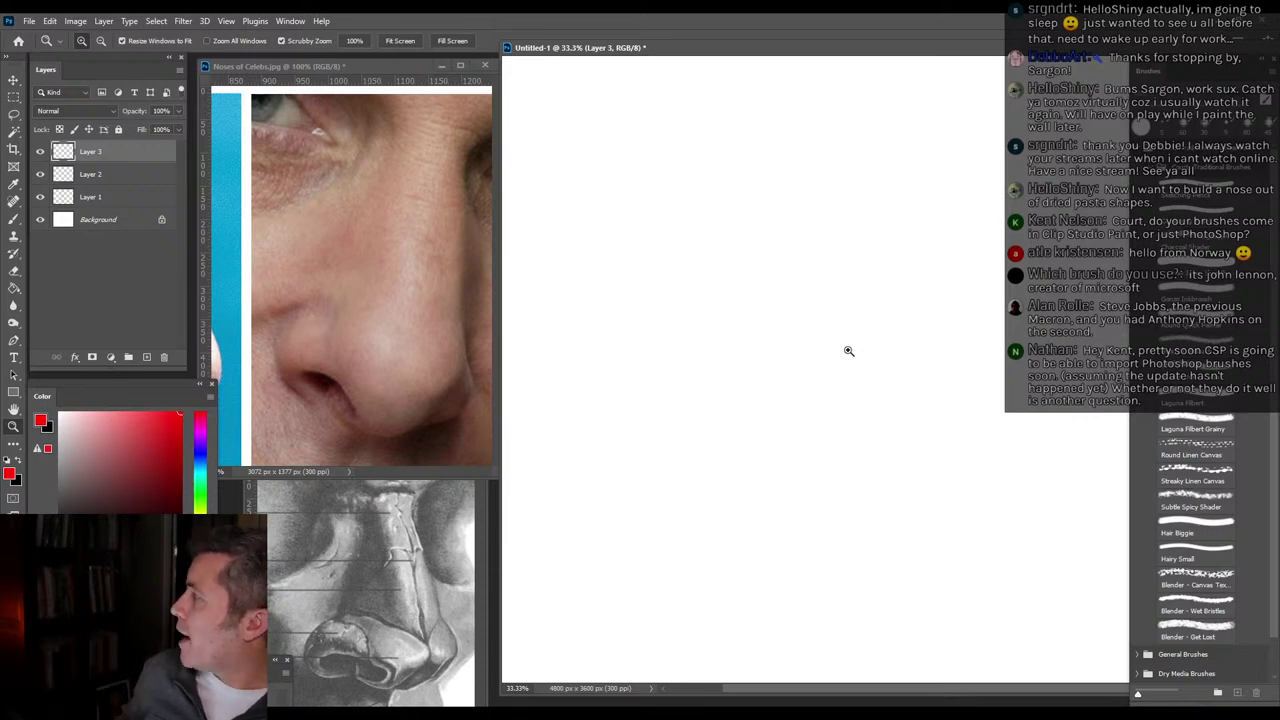
{"action": "left_click_drag", "start_coordinate": [698, 50], "coordinate": [697, 46]}
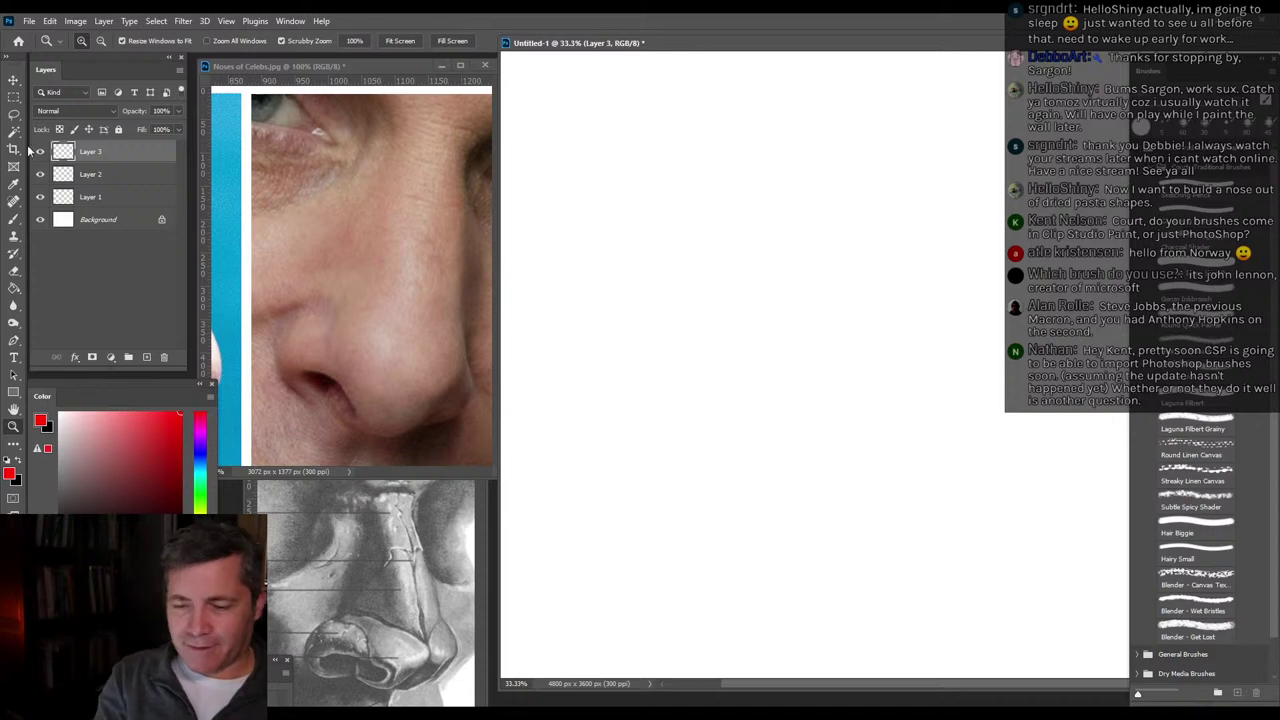
Set up the Sketching Pencil brush with a mid gray on Layer 1, keeping the canvas window clear of the centred third nose photo.
{"action": "left_click", "coordinate": [14, 218]}
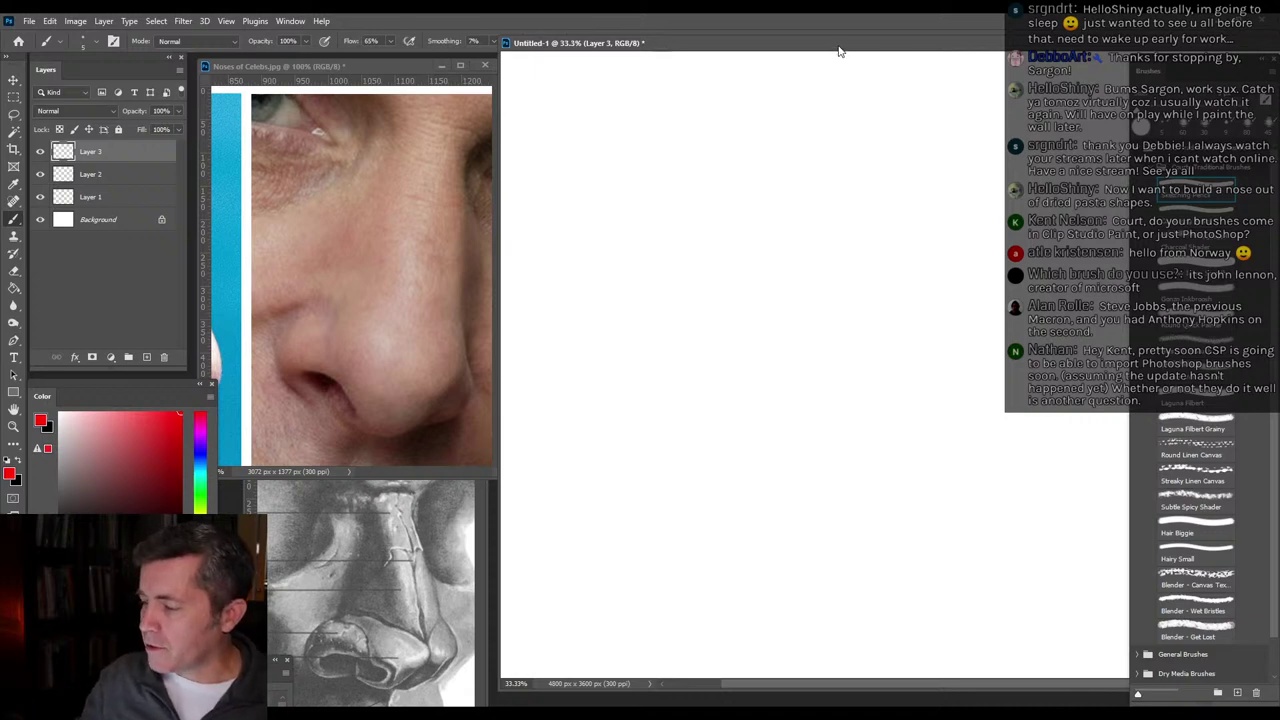
{"action": "left_click_drag", "start_coordinate": [839, 48], "coordinate": [849, 48]}
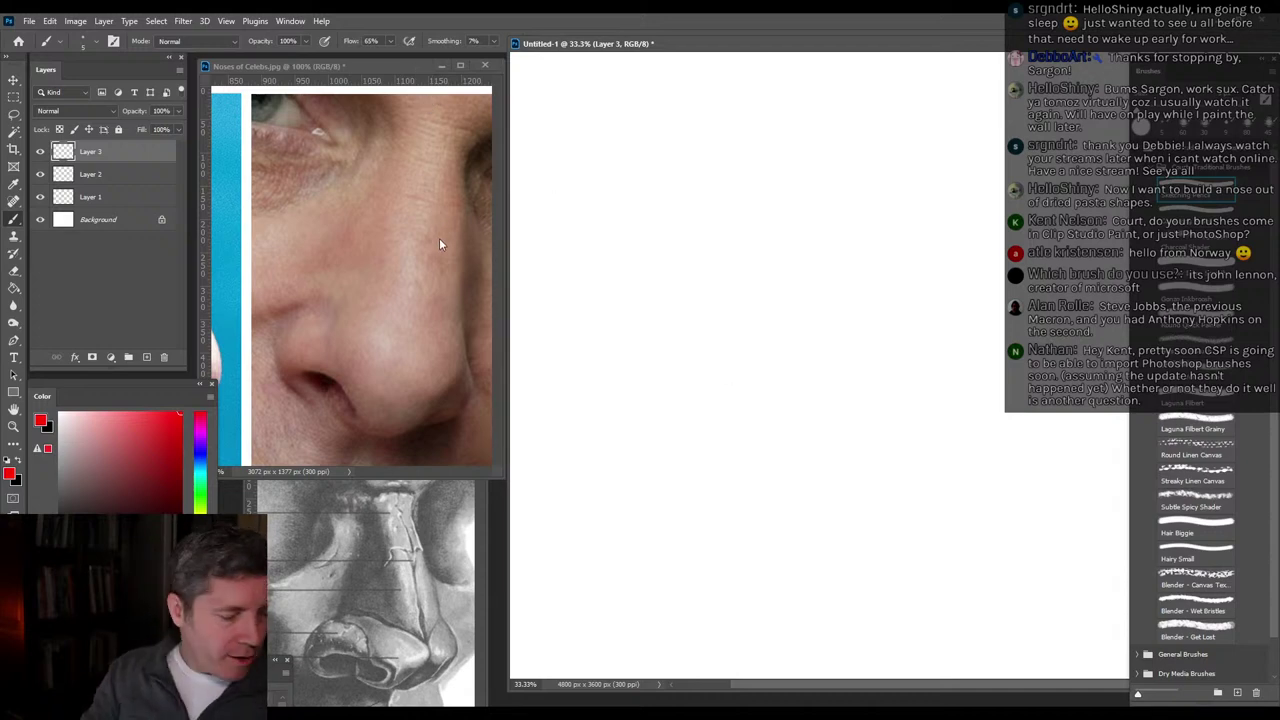
{"action": "left_click", "coordinate": [431, 275]}
{"action": "left_click_drag", "start_coordinate": [406, 269], "coordinate": [392, 266]}
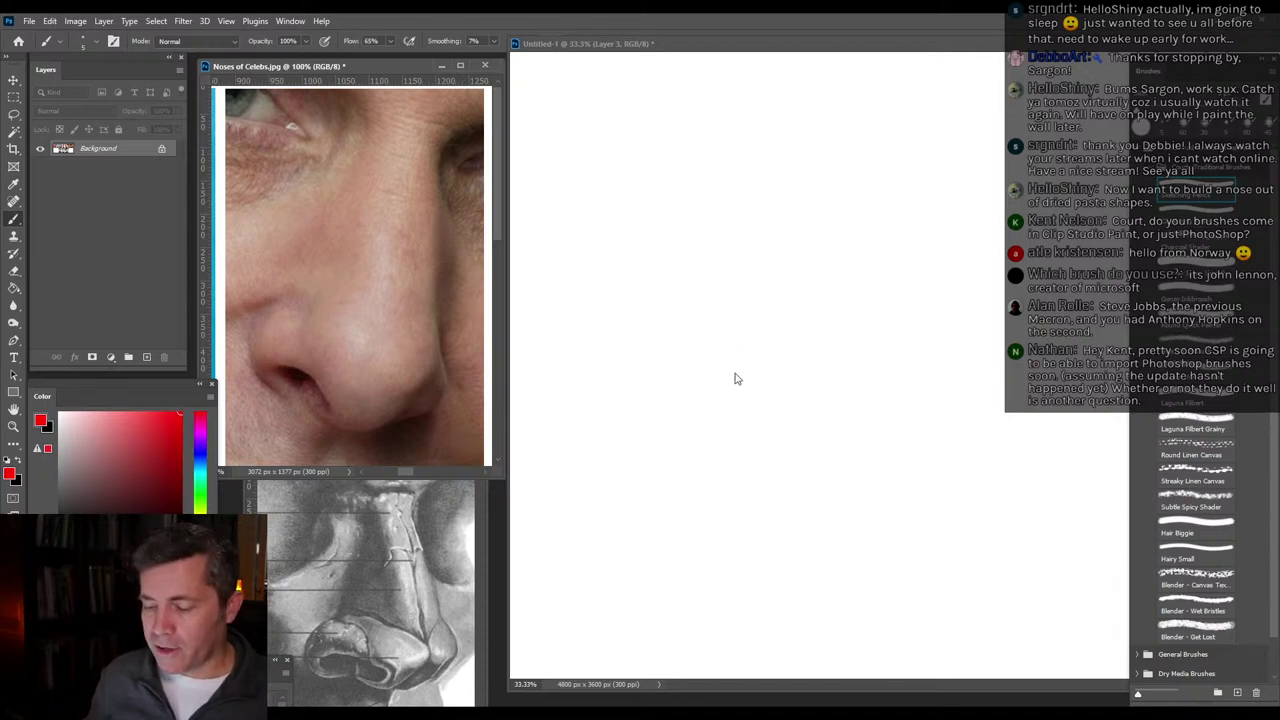
{"action": "left_click", "coordinate": [599, 57]}
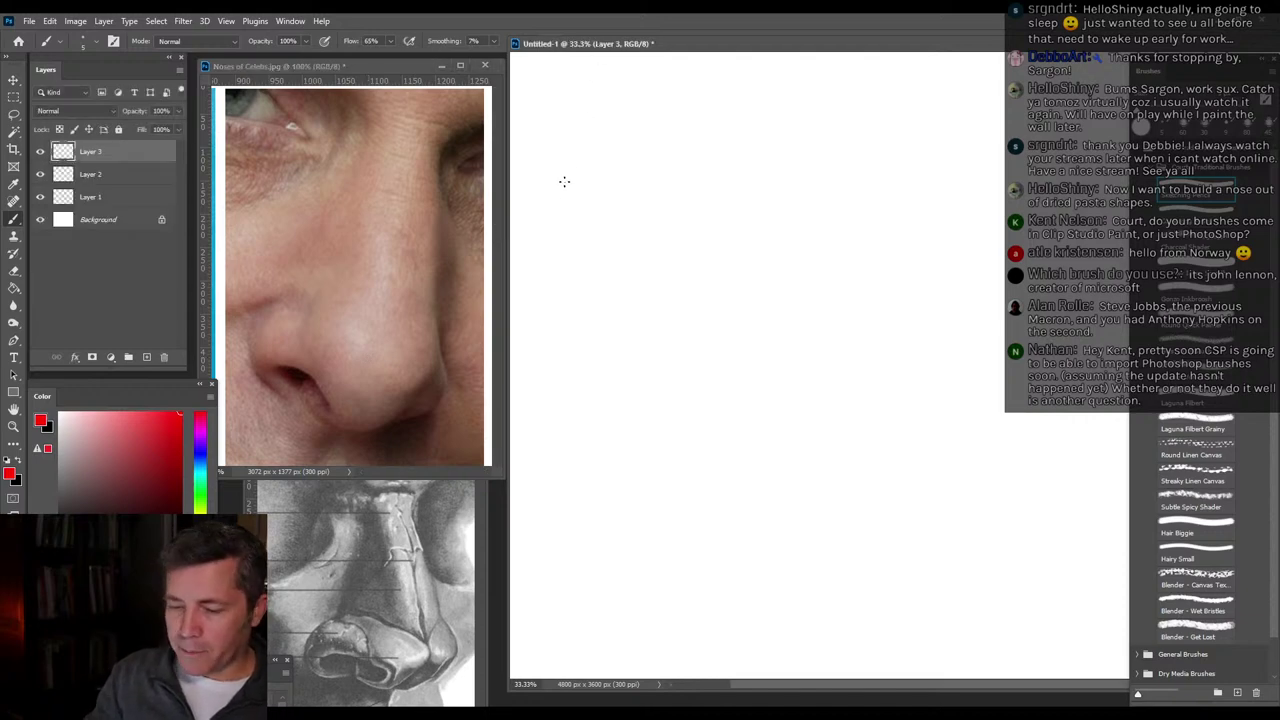
{"action": "left_click", "coordinate": [135, 199]}
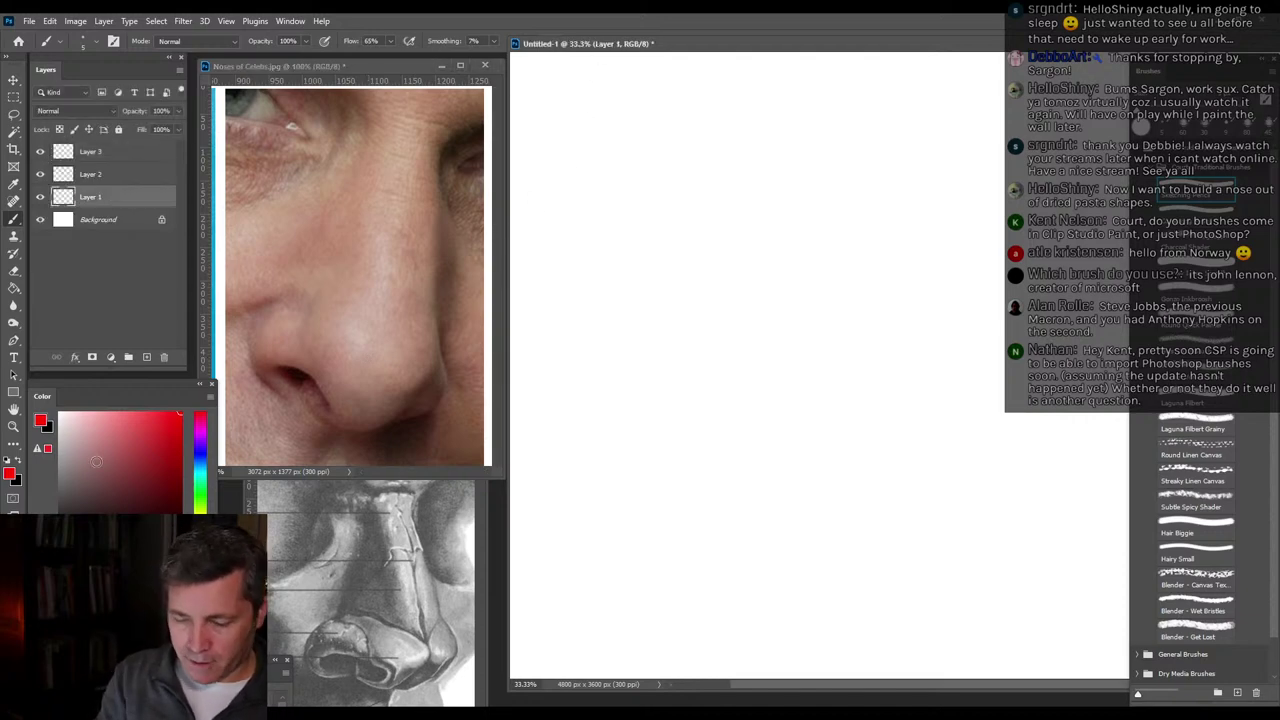
{"action": "left_click", "coordinate": [56, 472]}
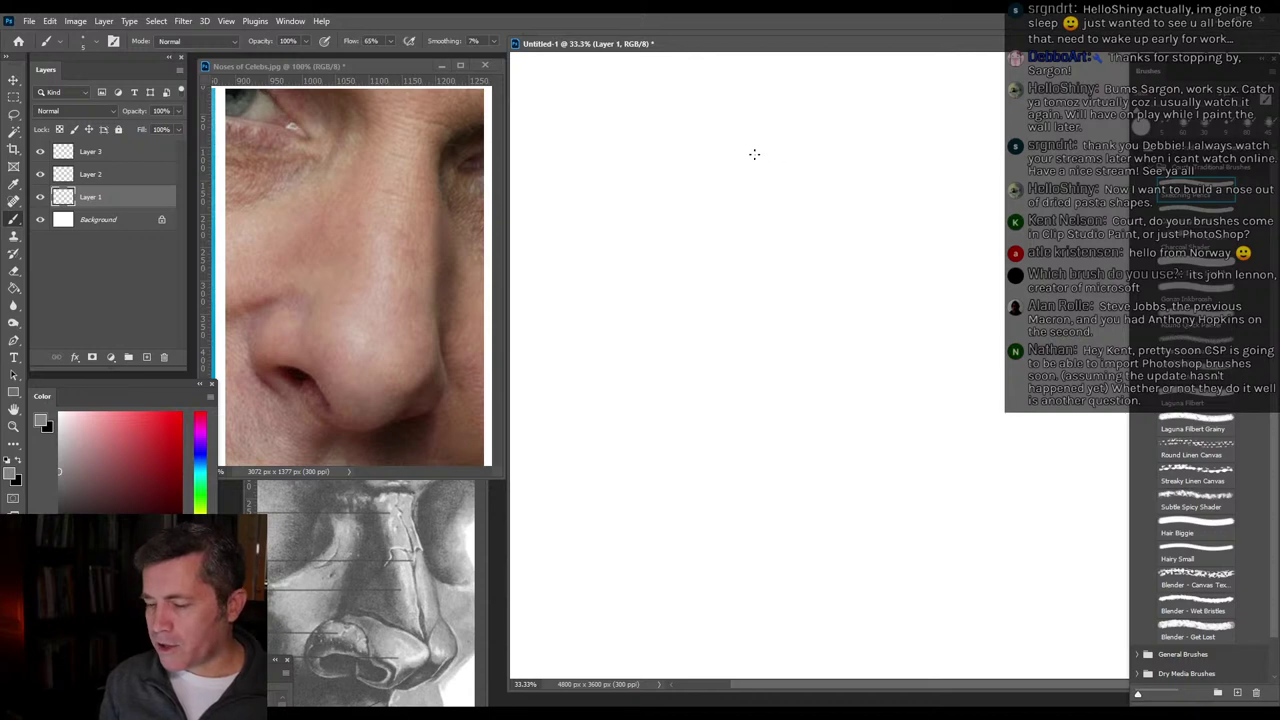
Block in the nose's light outer envelope with a slanted top edge, two sides flaring downward and a shallow V-shaped base.
{"action": "mouse_move", "coordinate": [708, 138]}
{"action": "left_mouse_down"}
{"action": "mouse_move", "coordinate": [767, 146]}
{"action": "mouse_move", "coordinate": [614, 346]}
{"action": "mouse_move", "coordinate": [600, 448]}
{"action": "mouse_move", "coordinate": [656, 490]}
{"action": "mouse_move", "coordinate": [768, 500]}
{"action": "left_mouse_up"}
{"action": "mouse_move", "coordinate": [684, 507]}
{"action": "left_mouse_down"}
{"action": "mouse_move", "coordinate": [729, 521]}
{"action": "mouse_move", "coordinate": [817, 486]}
{"action": "left_mouse_up"}
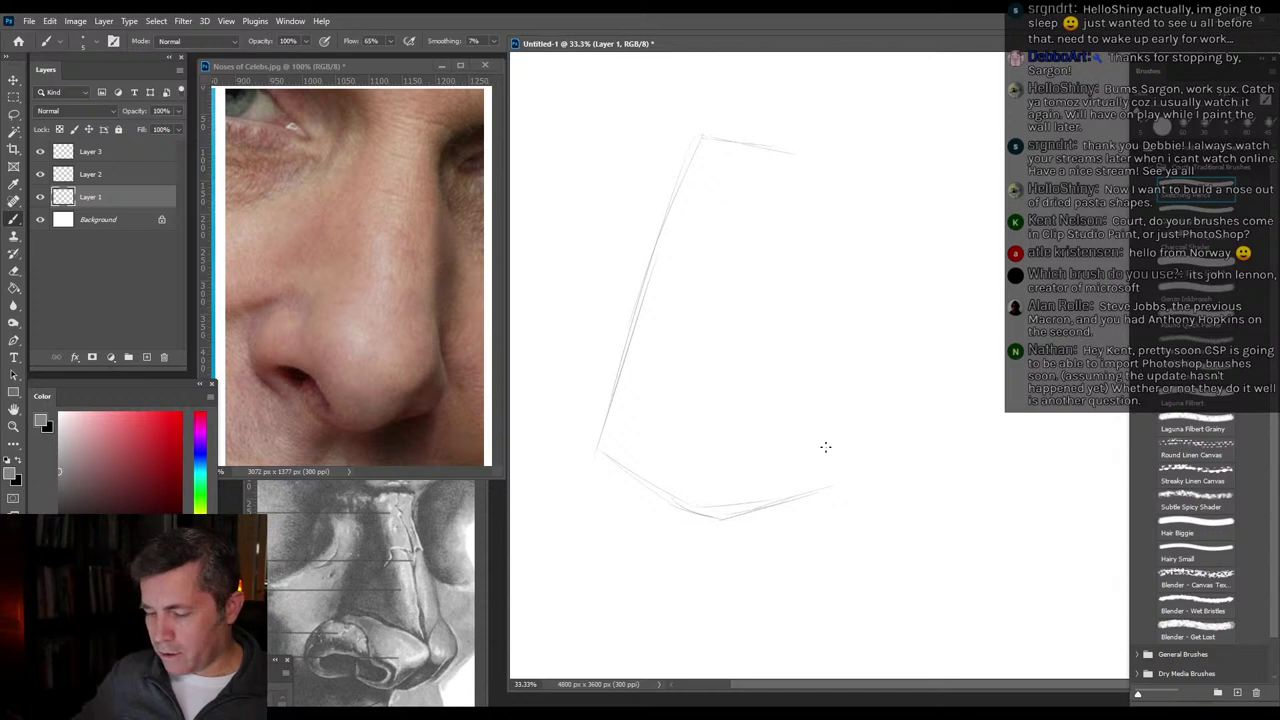
{"action": "left_click_drag", "start_coordinate": [827, 483], "coordinate": [791, 134]}
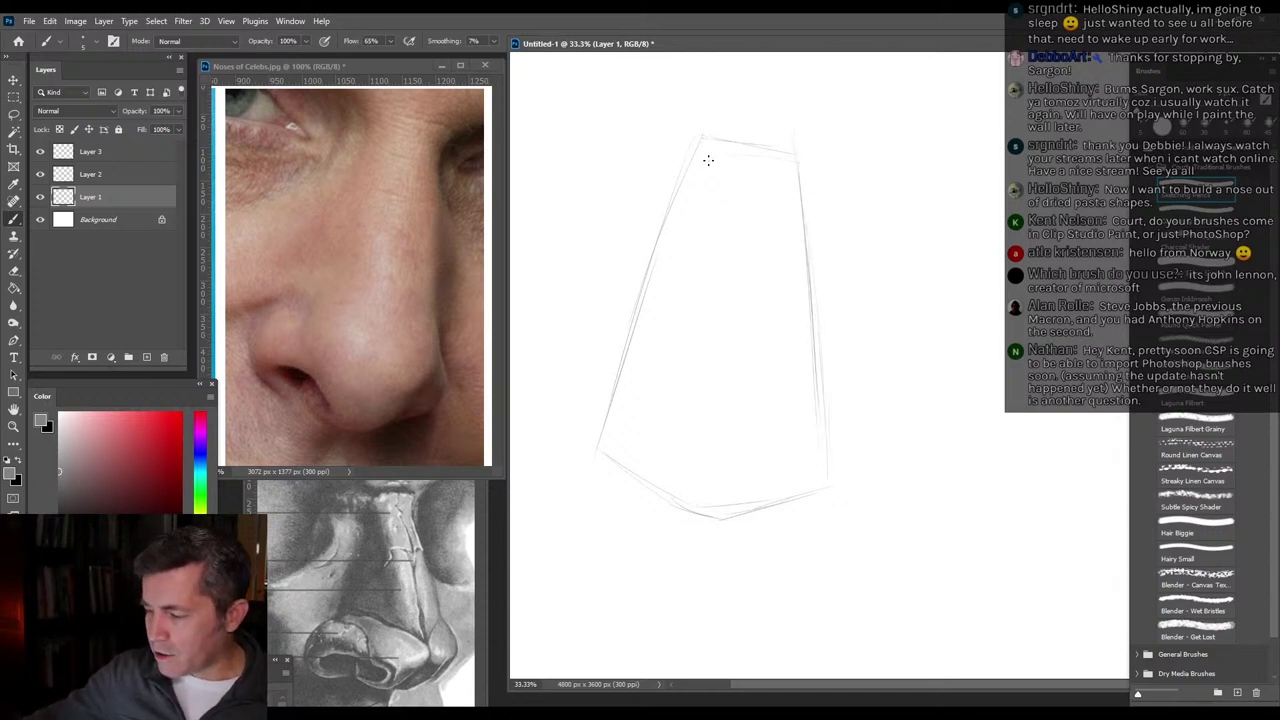
{"action": "mouse_move", "coordinate": [685, 152]}
{"action": "left_mouse_down"}
{"action": "mouse_move", "coordinate": [835, 200]}
{"action": "mouse_move", "coordinate": [737, 164]}
{"action": "mouse_move", "coordinate": [815, 178]}
{"action": "left_mouse_up"}
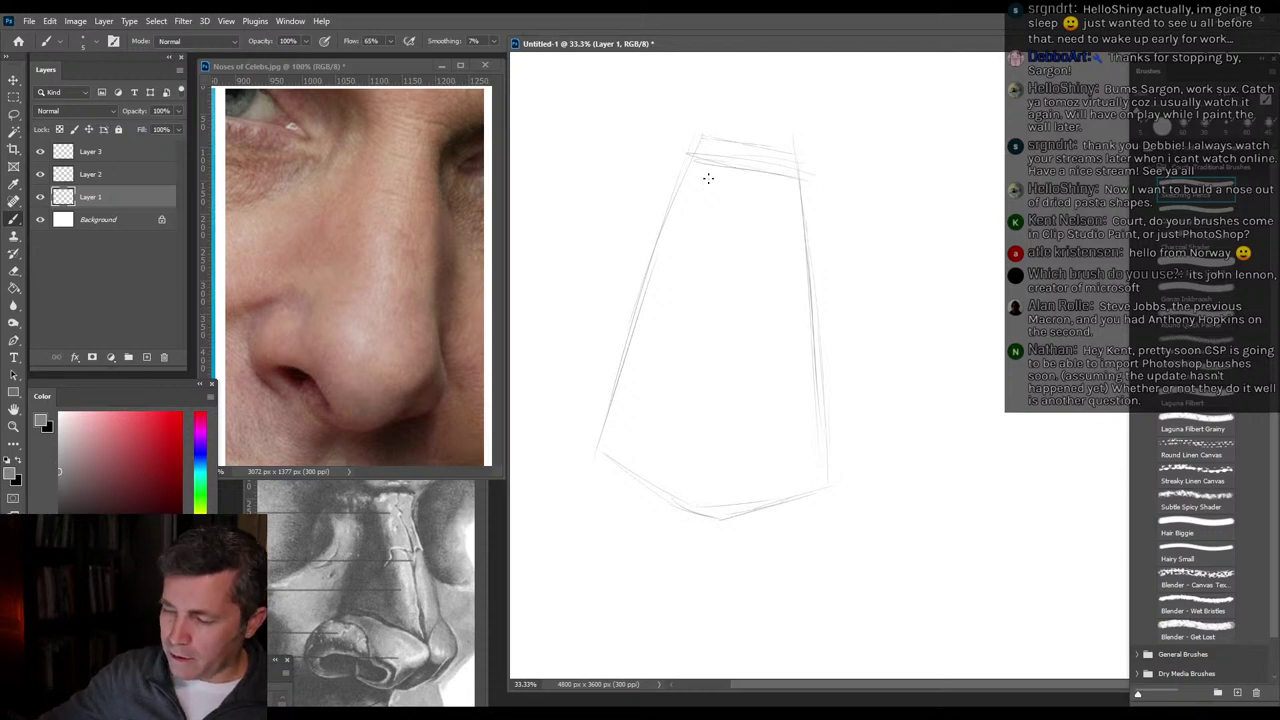
{"action": "left_click_drag", "start_coordinate": [663, 231], "coordinate": [606, 422]}
{"action": "left_click_drag", "start_coordinate": [654, 282], "coordinate": [620, 390]}
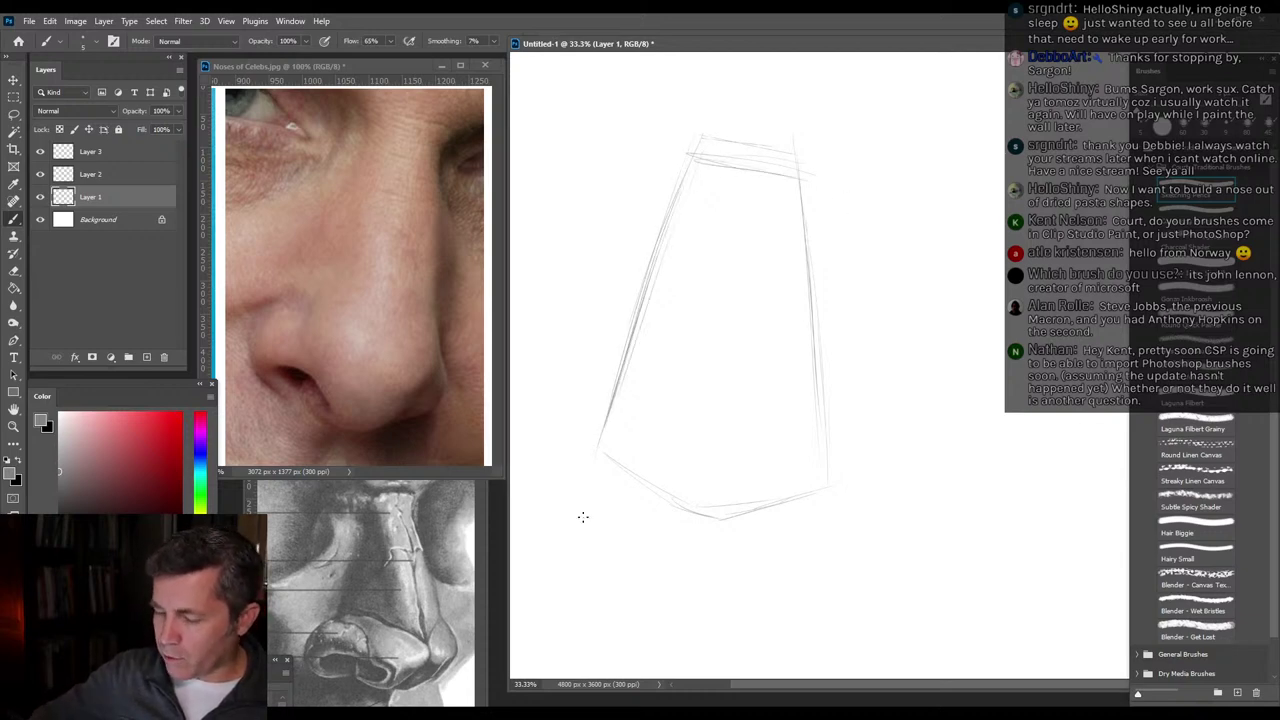
{"action": "mouse_move", "coordinate": [609, 449]}
{"action": "left_mouse_down"}
{"action": "mouse_move", "coordinate": [722, 529]}
{"action": "mouse_move", "coordinate": [689, 506]}
{"action": "mouse_move", "coordinate": [772, 530]}
{"action": "mouse_move", "coordinate": [711, 518]}
{"action": "mouse_move", "coordinate": [821, 489]}
{"action": "mouse_move", "coordinate": [765, 514]}
{"action": "mouse_move", "coordinate": [836, 476]}
{"action": "mouse_move", "coordinate": [738, 516]}
{"action": "left_mouse_up"}
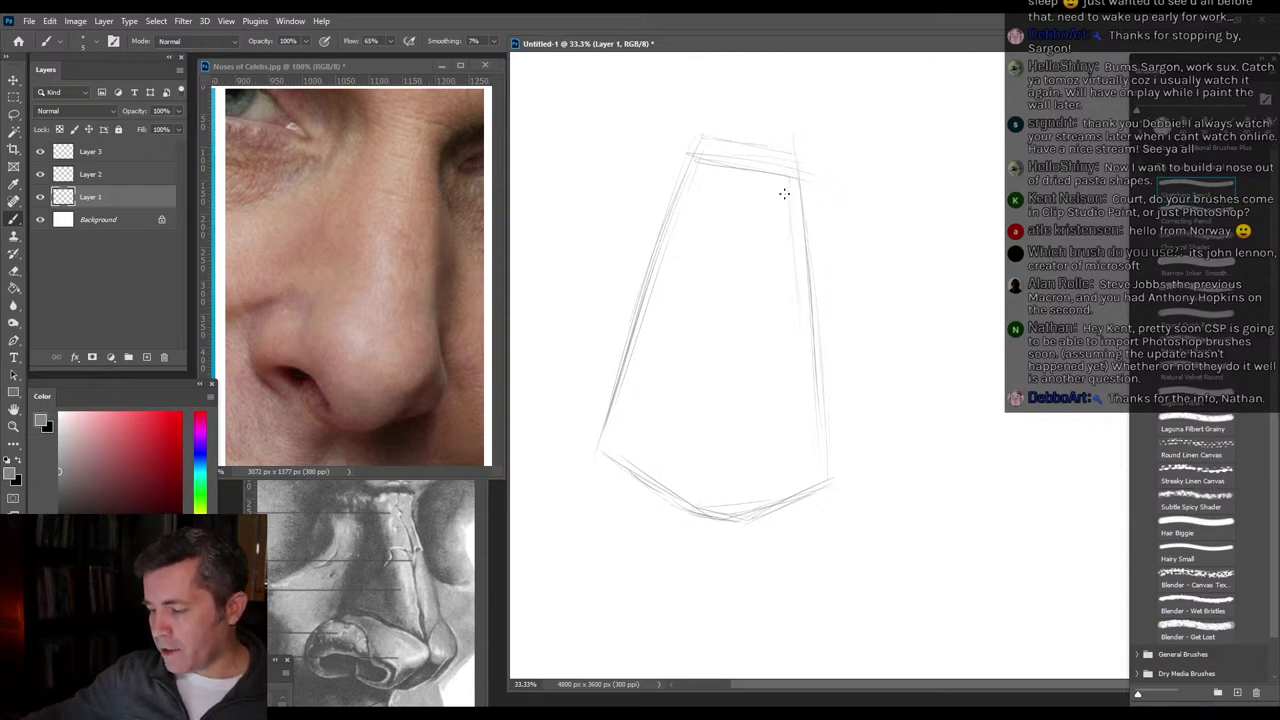
Sketch the far side plane of the nose with an inner line along the bridge and a reinforced, slightly bowed outer edge.
{"action": "mouse_move", "coordinate": [788, 200]}
{"action": "left_mouse_down"}
{"action": "mouse_move", "coordinate": [797, 370]}
{"action": "mouse_move", "coordinate": [794, 320]}
{"action": "mouse_move", "coordinate": [818, 442]}
{"action": "left_mouse_up"}
{"action": "mouse_move", "coordinate": [796, 308]}
{"action": "left_mouse_down"}
{"action": "mouse_move", "coordinate": [828, 495]}
{"action": "mouse_move", "coordinate": [781, 196]}
{"action": "mouse_move", "coordinate": [822, 452]}
{"action": "left_mouse_up"}
{"action": "left_click_drag", "start_coordinate": [805, 234], "coordinate": [822, 422]}
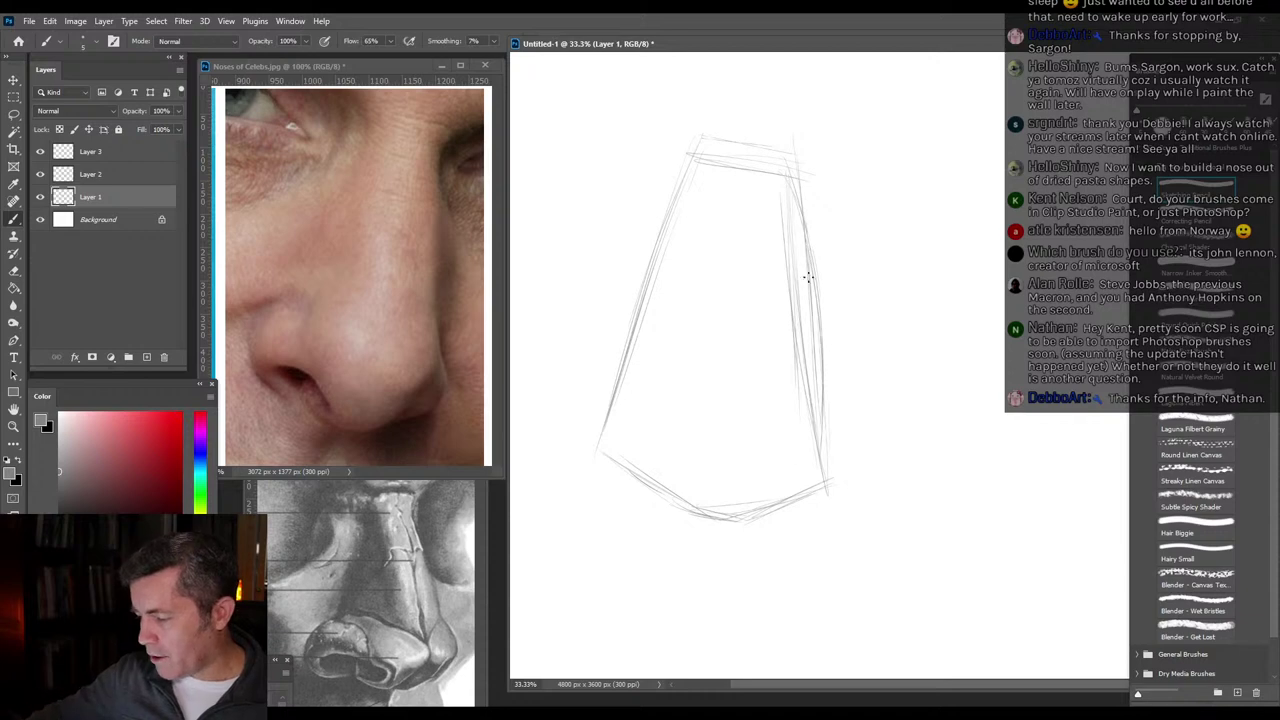
{"action": "left_click_drag", "start_coordinate": [816, 334], "coordinate": [820, 444]}
{"action": "left_click_drag", "start_coordinate": [790, 197], "coordinate": [819, 406]}
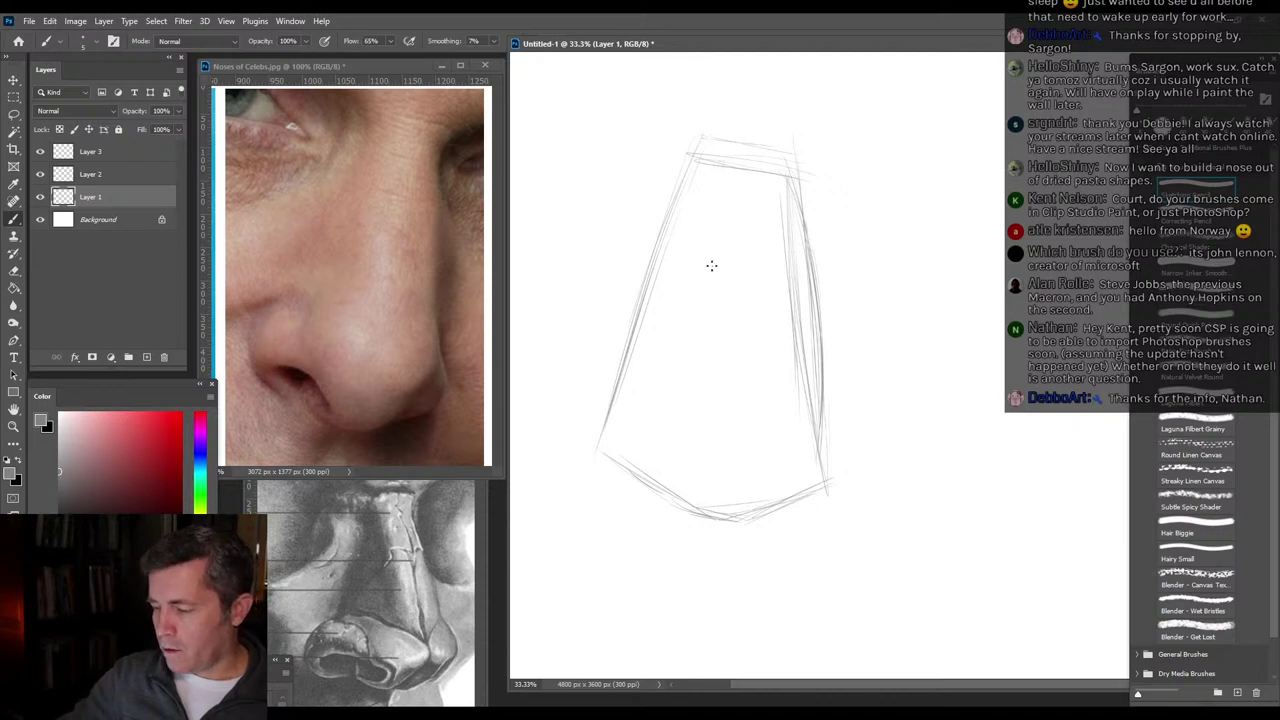
Draw the near edge of the bridge's top plane down to the tip and a curved underside boundary from the wing to the far edge.
{"action": "mouse_move", "coordinate": [722, 171]}
{"action": "left_mouse_down"}
{"action": "mouse_move", "coordinate": [700, 387]}
{"action": "mouse_move", "coordinate": [725, 147]}
{"action": "mouse_move", "coordinate": [695, 440]}
{"action": "mouse_move", "coordinate": [722, 177]}
{"action": "mouse_move", "coordinate": [700, 410]}
{"action": "mouse_move", "coordinate": [689, 396]}
{"action": "mouse_move", "coordinate": [704, 366]}
{"action": "mouse_move", "coordinate": [684, 411]}
{"action": "mouse_move", "coordinate": [710, 412]}
{"action": "mouse_move", "coordinate": [690, 420]}
{"action": "mouse_move", "coordinate": [698, 381]}
{"action": "mouse_move", "coordinate": [686, 434]}
{"action": "left_mouse_up"}
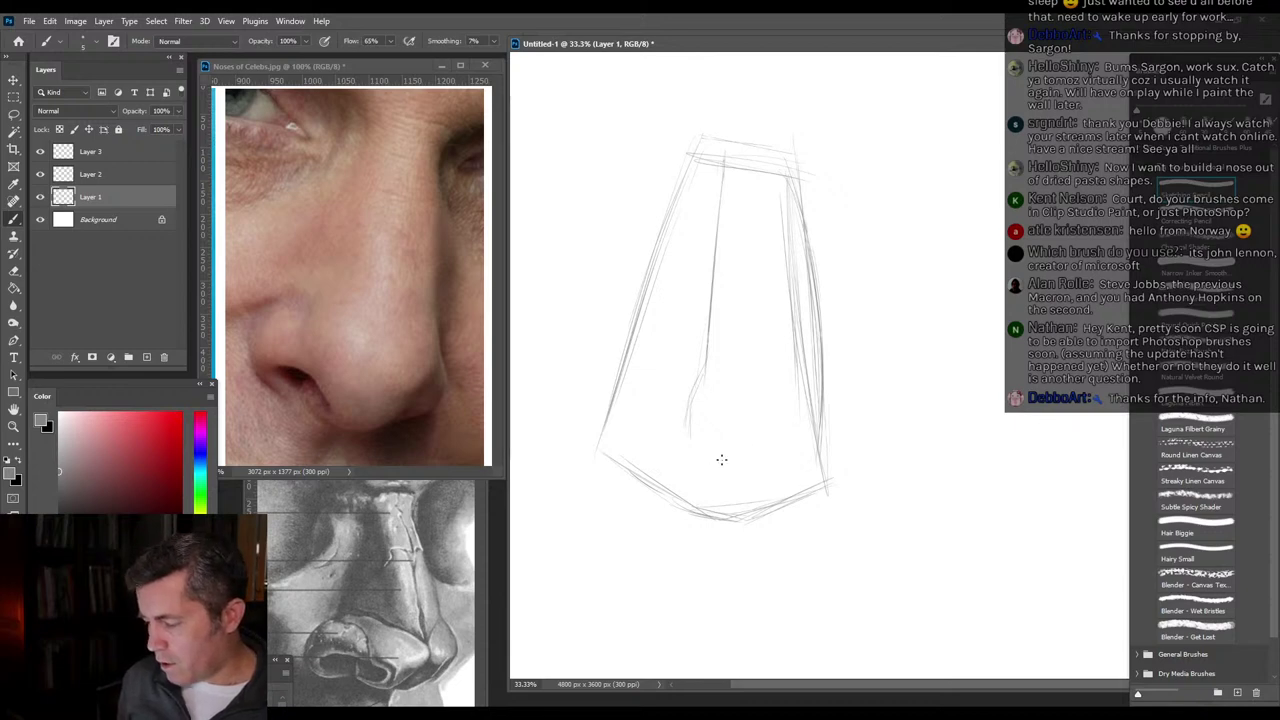
{"action": "left_click_drag", "start_coordinate": [690, 452], "coordinate": [809, 475]}
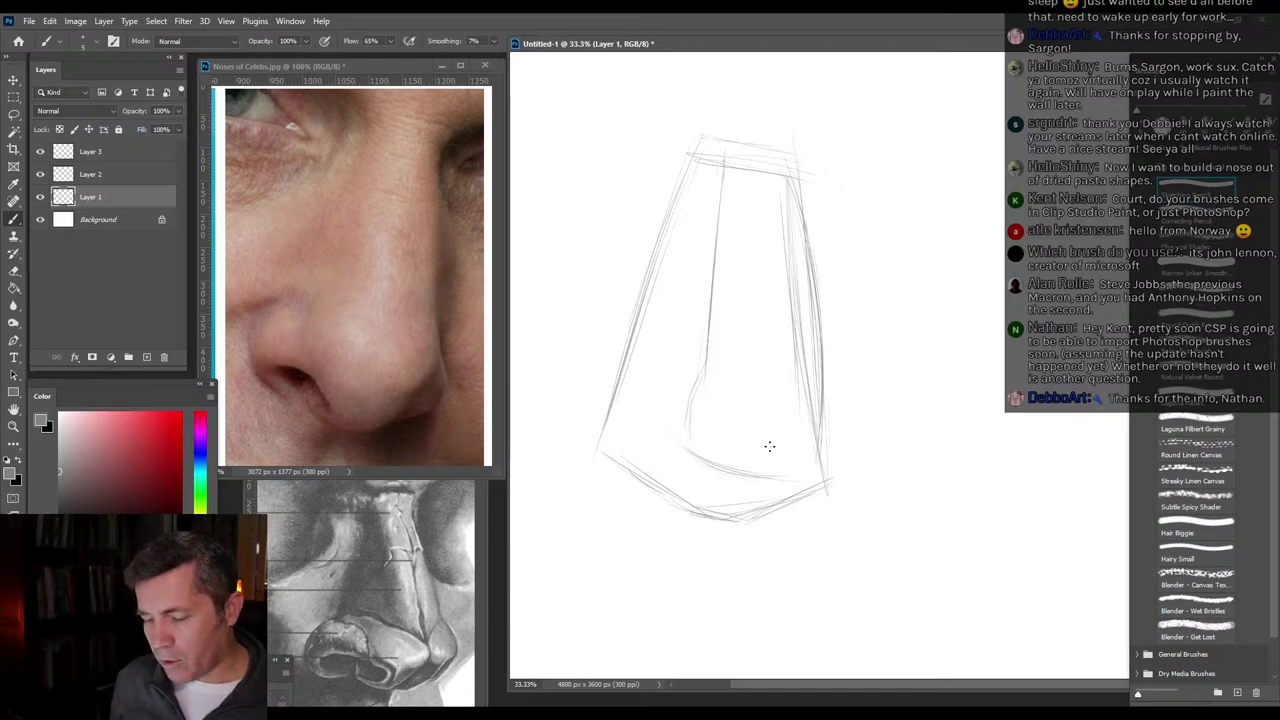
{"action": "left_click_drag", "start_coordinate": [690, 458], "coordinate": [800, 487]}
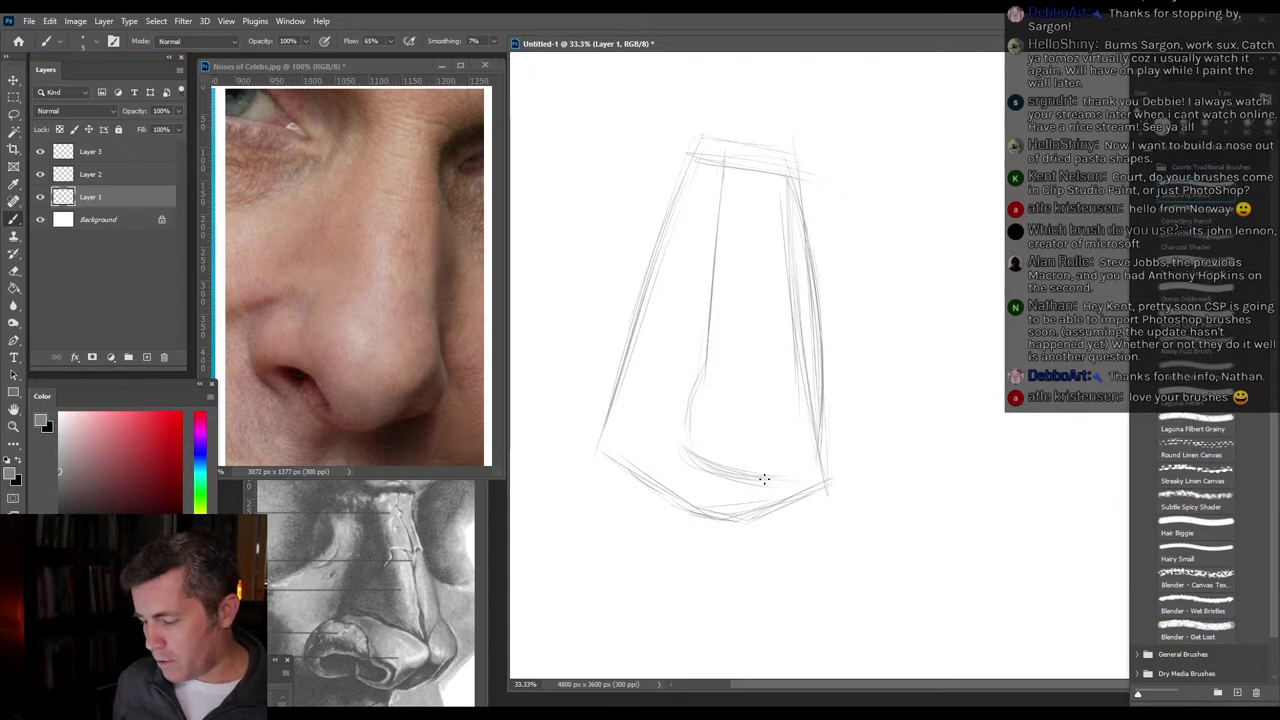
{"action": "left_click_drag", "start_coordinate": [771, 480], "coordinate": [818, 471]}
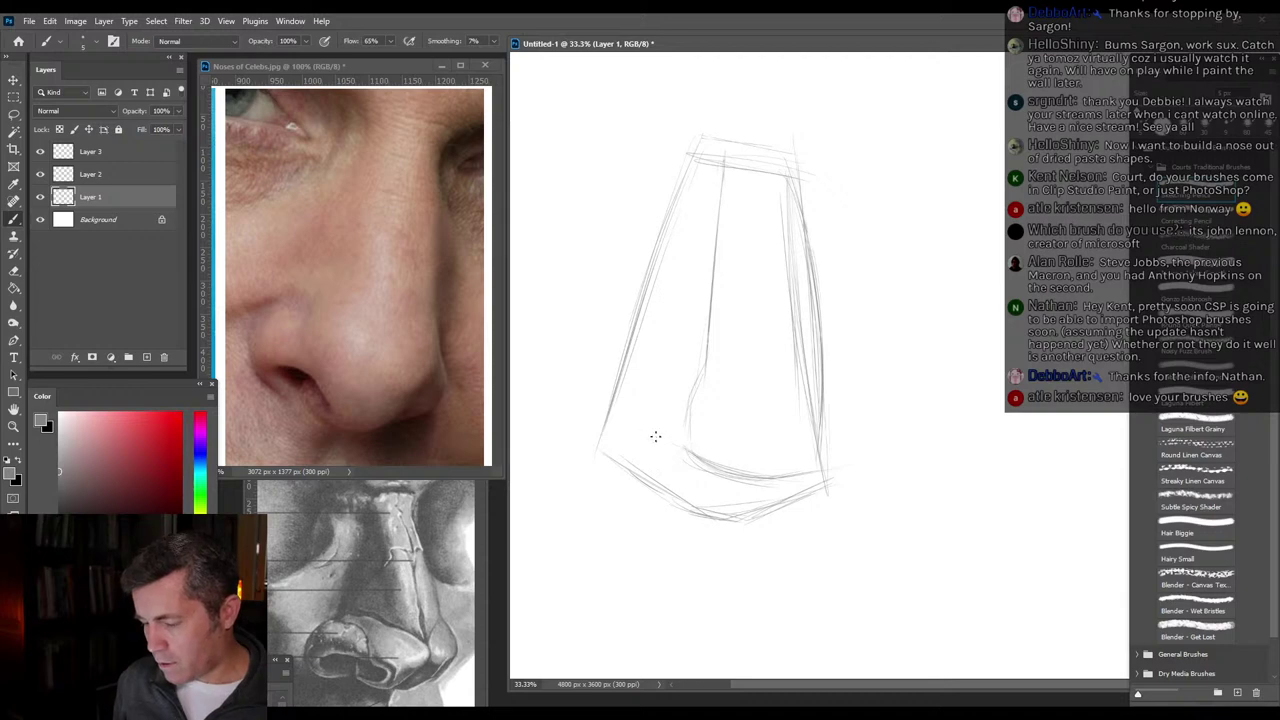
{"action": "mouse_move", "coordinate": [604, 428]}
{"action": "left_mouse_down"}
{"action": "mouse_move", "coordinate": [649, 442]}
{"action": "mouse_move", "coordinate": [635, 429]}
{"action": "mouse_move", "coordinate": [609, 436]}
{"action": "mouse_move", "coordinate": [654, 477]}
{"action": "left_mouse_up"}
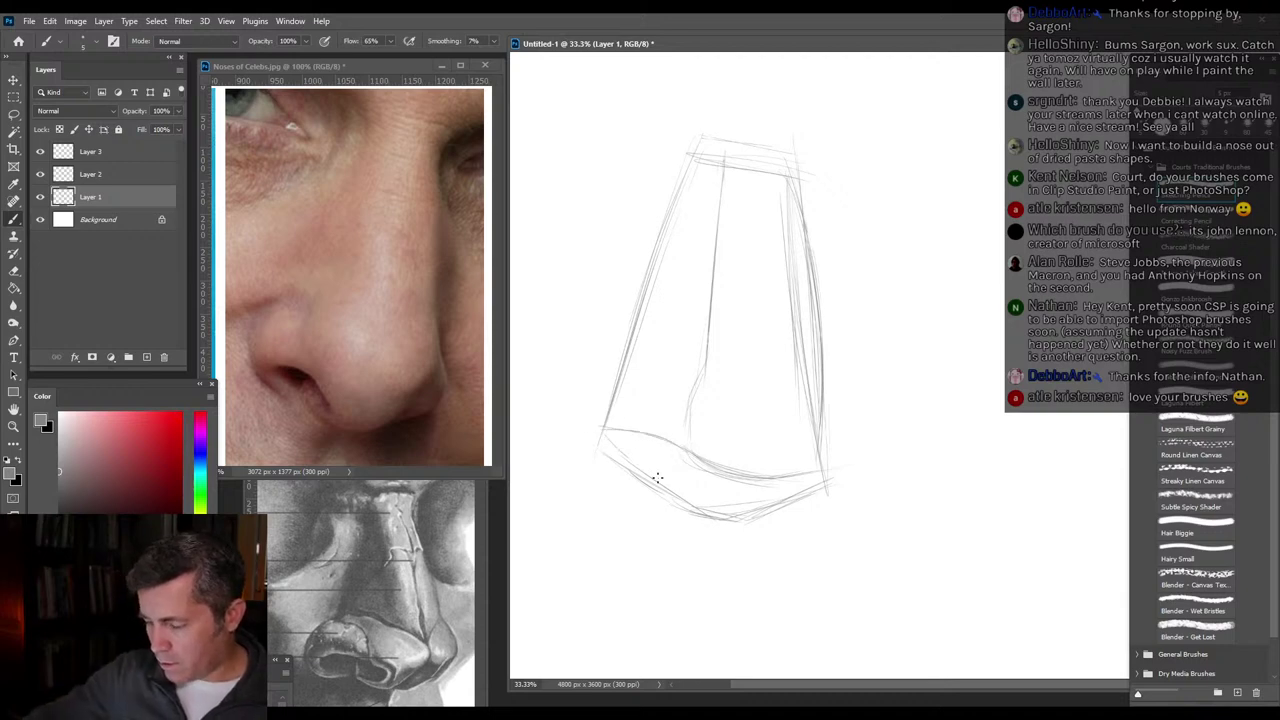
Reinforce the near base edge of the envelope and firm up the bridge's near and far side edges on Layer 1.
{"action": "mouse_move", "coordinate": [610, 440]}
{"action": "left_mouse_down"}
{"action": "mouse_move", "coordinate": [713, 521]}
{"action": "mouse_move", "coordinate": [651, 475]}
{"action": "mouse_move", "coordinate": [733, 517]}
{"action": "mouse_move", "coordinate": [651, 473]}
{"action": "mouse_move", "coordinate": [699, 477]}
{"action": "left_mouse_up"}
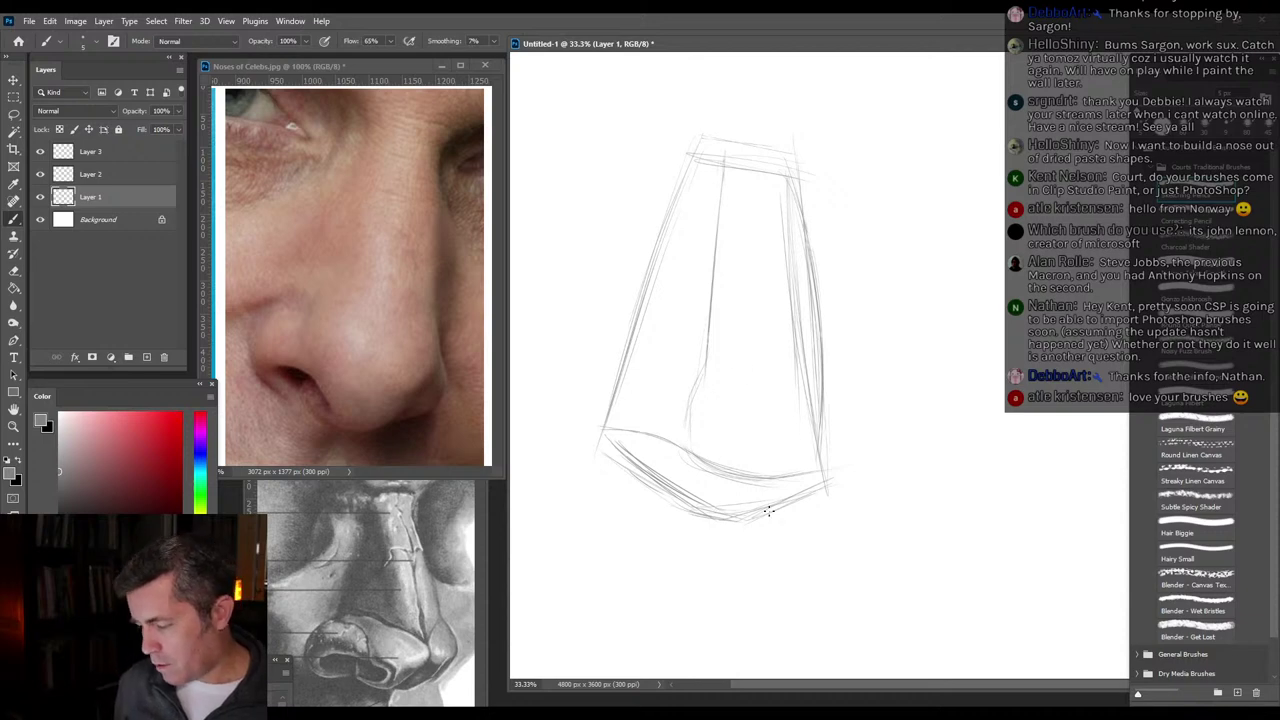
{"action": "mouse_move", "coordinate": [750, 510]}
{"action": "left_mouse_down"}
{"action": "mouse_move", "coordinate": [798, 493]}
{"action": "mouse_move", "coordinate": [786, 470]}
{"action": "mouse_move", "coordinate": [694, 452]}
{"action": "mouse_move", "coordinate": [712, 172]}
{"action": "mouse_move", "coordinate": [627, 338]}
{"action": "left_mouse_up"}
{"action": "left_click_drag", "start_coordinate": [796, 257], "coordinate": [797, 295]}
{"action": "mouse_move", "coordinate": [809, 368]}
{"action": "left_mouse_down"}
{"action": "mouse_move", "coordinate": [828, 476]}
{"action": "mouse_move", "coordinate": [812, 440]}
{"action": "left_mouse_up"}
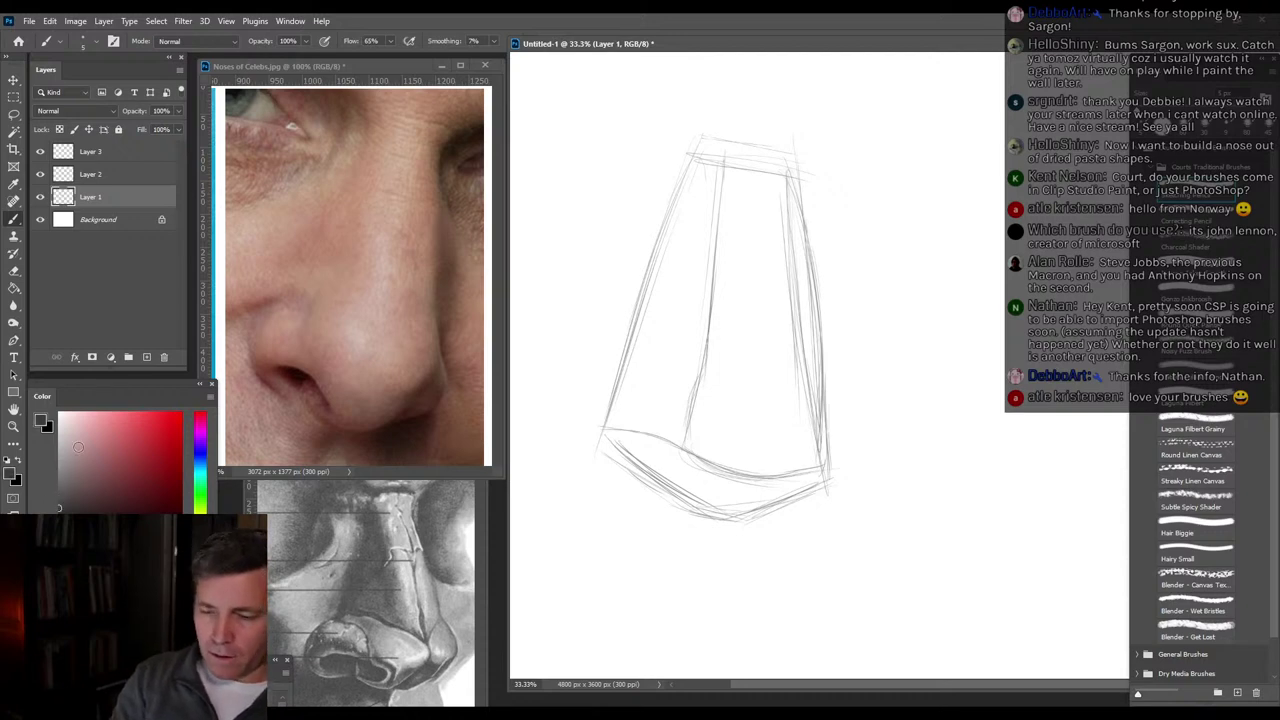
On Layer 2, draw the far bridge contour in a darker gray with a short brow line angling outward at its top.
{"action": "left_click", "coordinate": [122, 174]}
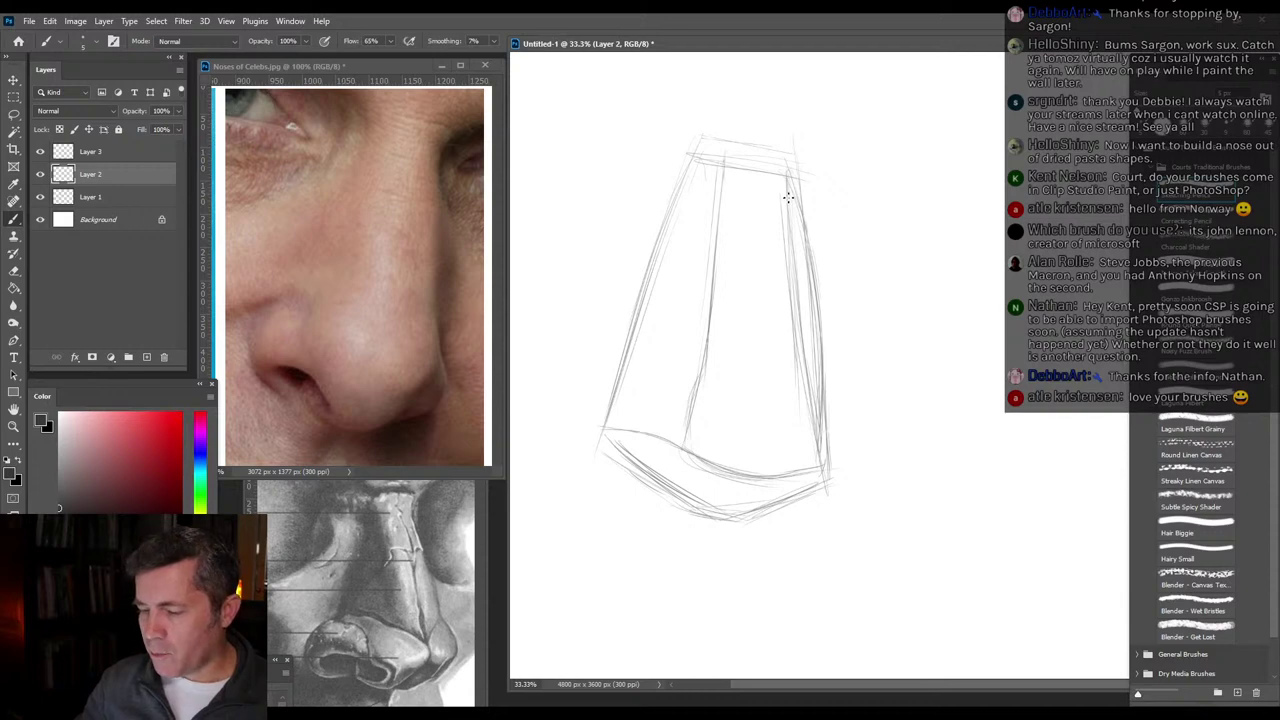
{"action": "mouse_move", "coordinate": [788, 198]}
{"action": "left_mouse_down"}
{"action": "mouse_move", "coordinate": [803, 163]}
{"action": "mouse_move", "coordinate": [786, 222]}
{"action": "mouse_move", "coordinate": [805, 348]}
{"action": "left_mouse_up"}
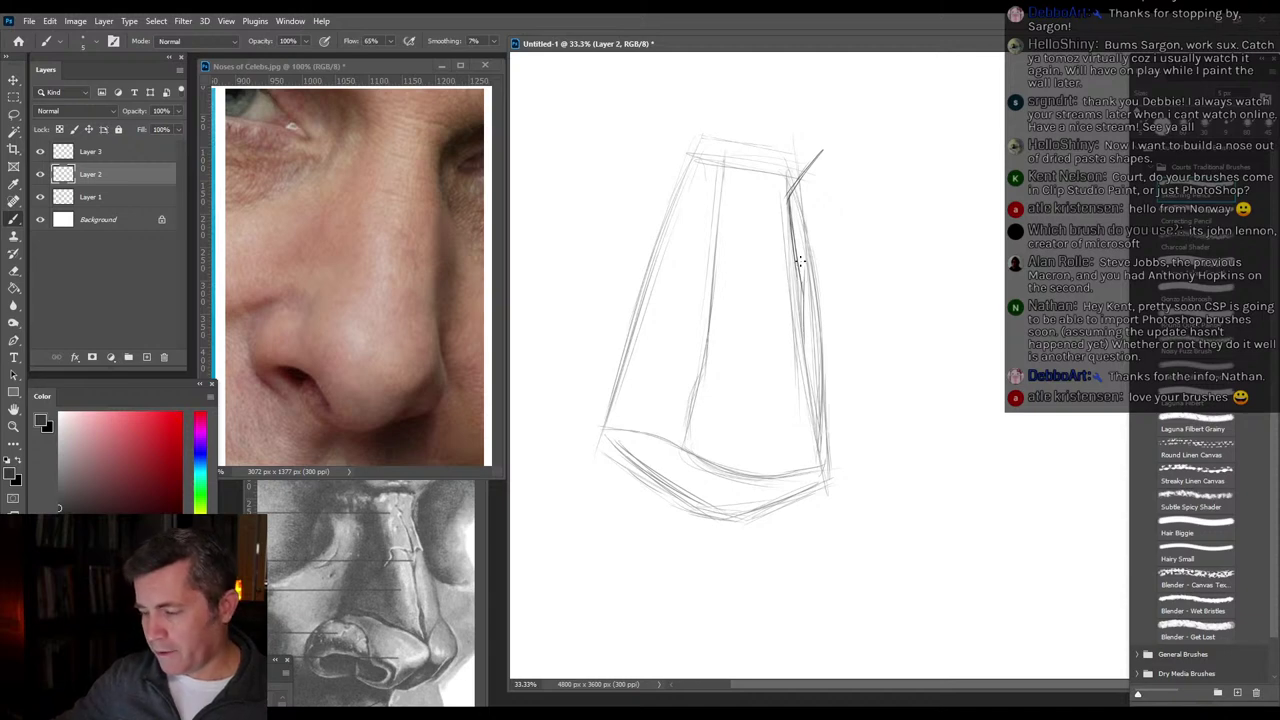
{"action": "left_click_drag", "start_coordinate": [798, 268], "coordinate": [801, 318]}
{"action": "left_click_drag", "start_coordinate": [795, 255], "coordinate": [796, 326]}
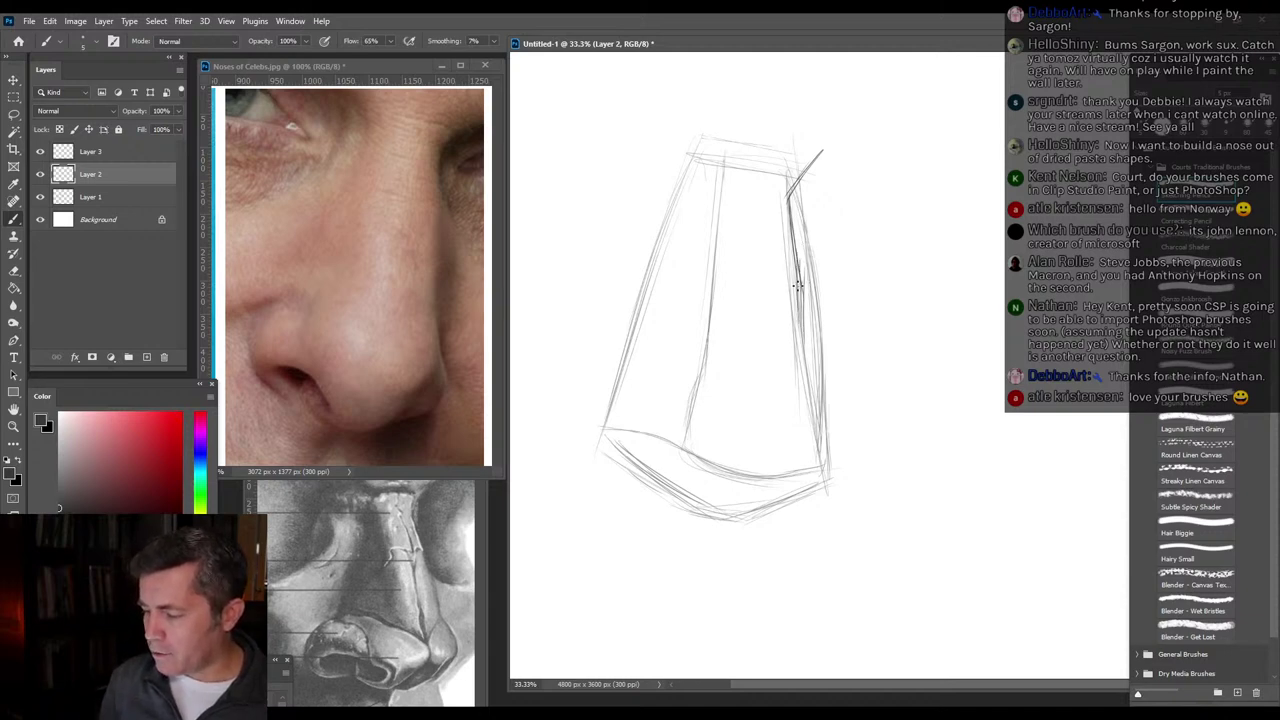
Sketch a broad arch over the lower nose and a centre line running down the bridge and around the tip to the base.
{"action": "mouse_move", "coordinate": [706, 278]}
{"action": "left_mouse_down"}
{"action": "mouse_move", "coordinate": [789, 290]}
{"action": "mouse_move", "coordinate": [793, 268]}
{"action": "mouse_move", "coordinate": [740, 280]}
{"action": "mouse_move", "coordinate": [823, 275]}
{"action": "mouse_move", "coordinate": [806, 284]}
{"action": "mouse_move", "coordinate": [780, 267]}
{"action": "mouse_move", "coordinate": [750, 262]}
{"action": "left_mouse_up"}
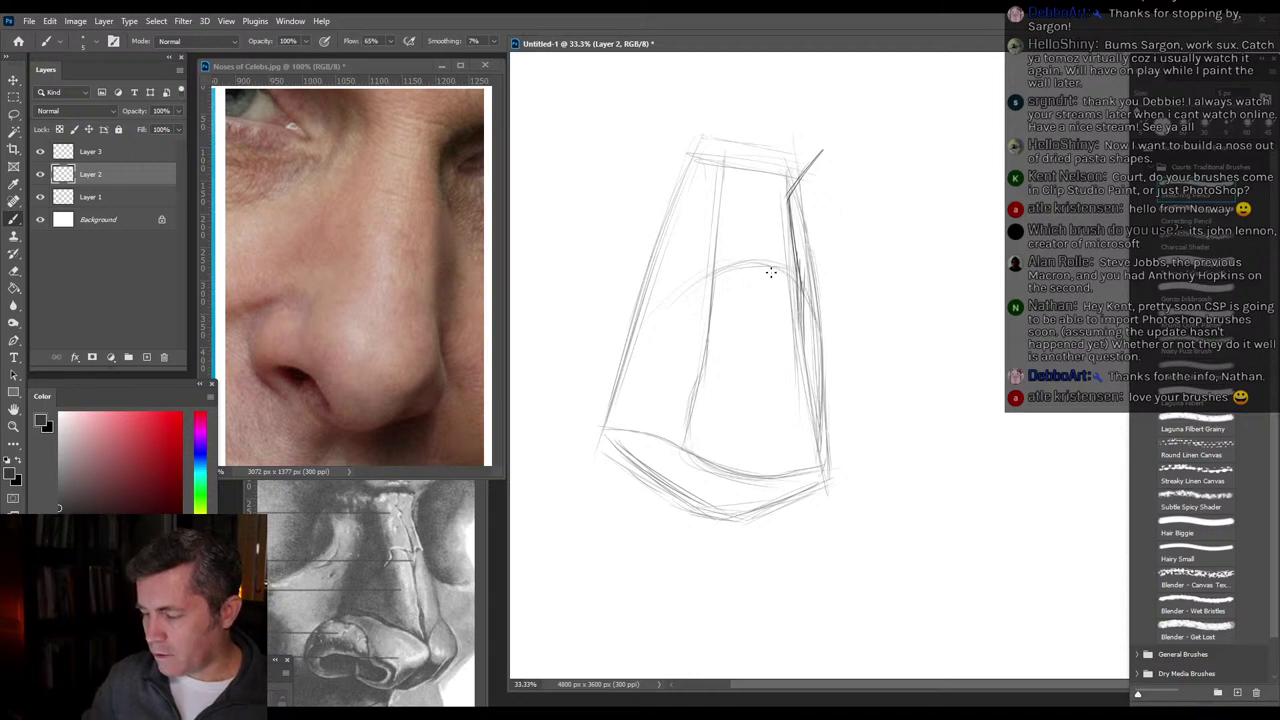
{"action": "left_click_drag", "start_coordinate": [766, 282], "coordinate": [767, 336]}
{"action": "left_click_drag", "start_coordinate": [768, 240], "coordinate": [768, 368]}
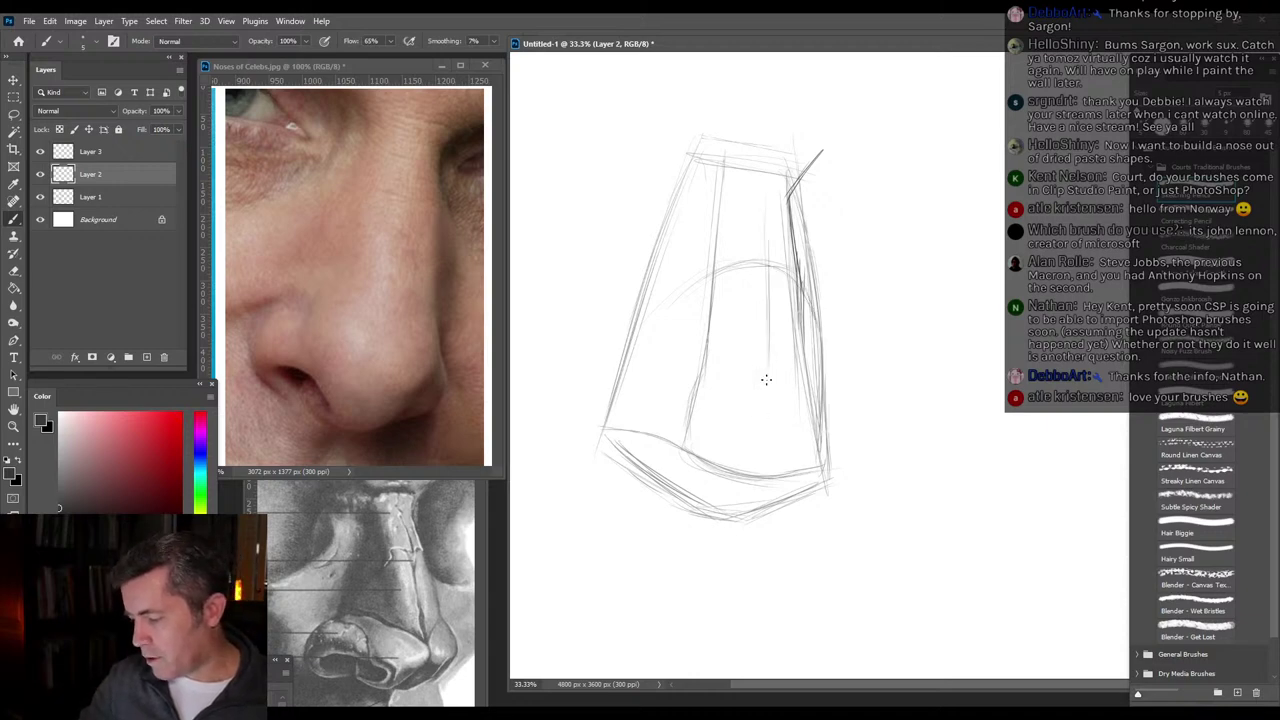
{"action": "left_click_drag", "start_coordinate": [767, 320], "coordinate": [772, 448]}
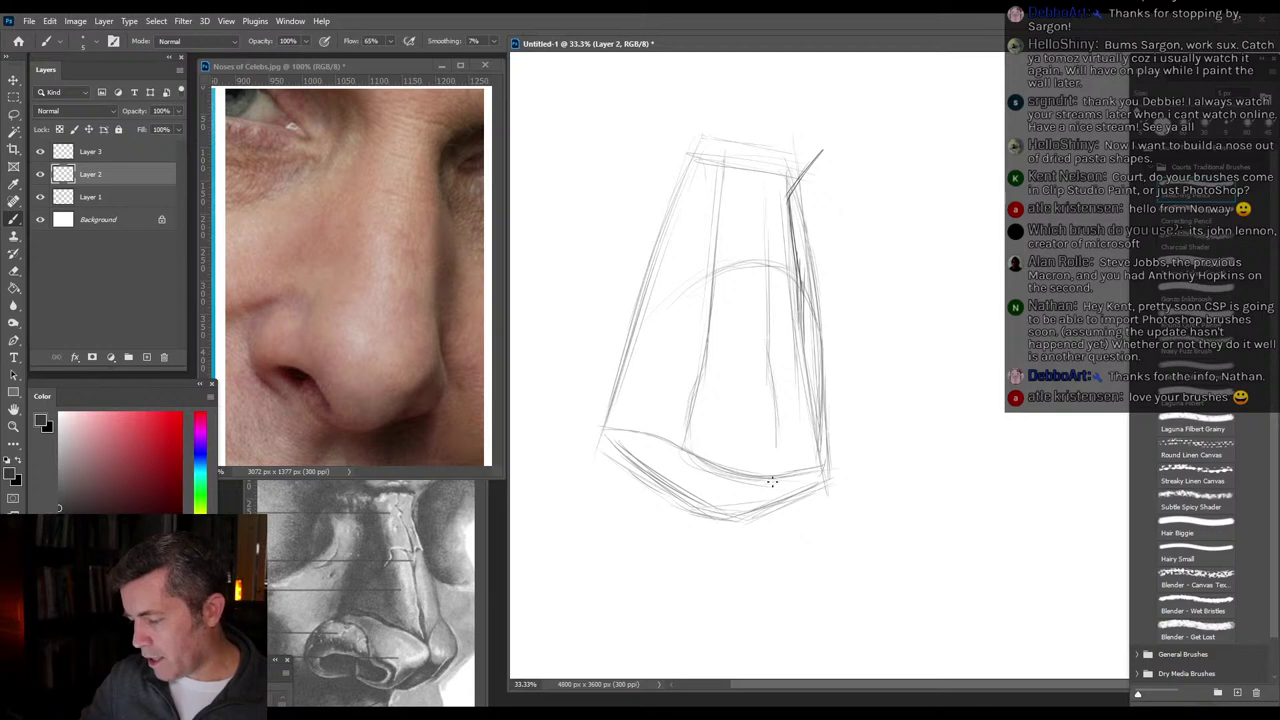
{"action": "mouse_move", "coordinate": [770, 362]}
{"action": "left_mouse_down"}
{"action": "mouse_move", "coordinate": [756, 500]}
{"action": "mouse_move", "coordinate": [765, 368]}
{"action": "mouse_move", "coordinate": [774, 468]}
{"action": "left_mouse_up"}
{"action": "left_click_drag", "start_coordinate": [775, 394], "coordinate": [777, 450]}
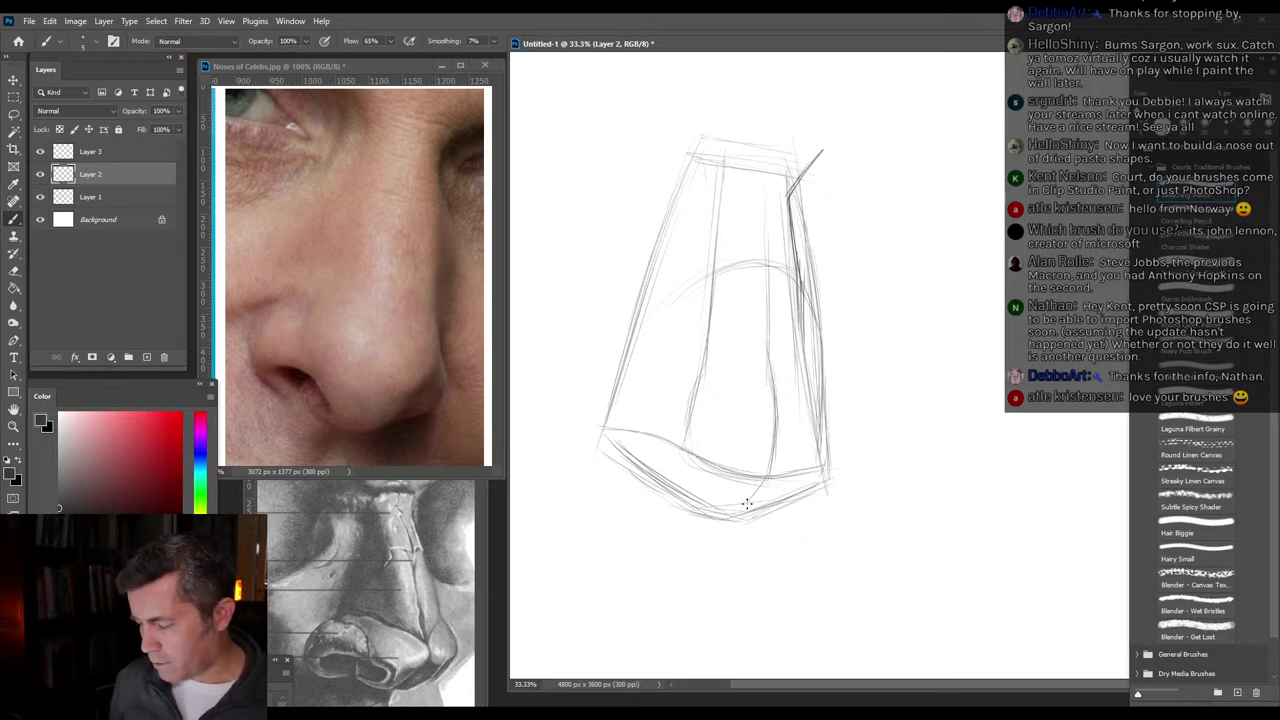
{"action": "mouse_move", "coordinate": [747, 504]}
{"action": "left_mouse_down"}
{"action": "mouse_move", "coordinate": [727, 518]}
{"action": "mouse_move", "coordinate": [739, 506]}
{"action": "left_mouse_up"}
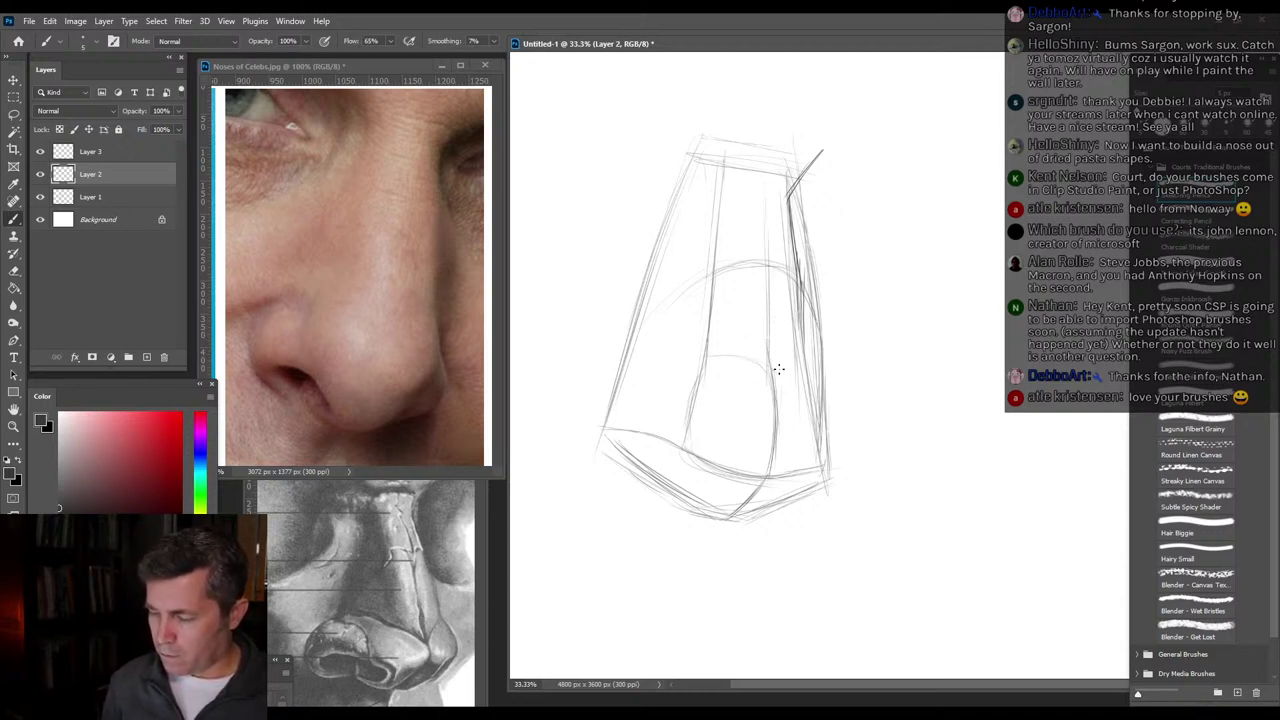
Extend arched lines over the tip and both wings, and draw the near side of the tip's ball curving down to the underside.
{"action": "mouse_move", "coordinate": [766, 368]}
{"action": "left_mouse_down"}
{"action": "mouse_move", "coordinate": [621, 365]}
{"action": "mouse_move", "coordinate": [705, 277]}
{"action": "mouse_move", "coordinate": [675, 331]}
{"action": "mouse_move", "coordinate": [716, 274]}
{"action": "mouse_move", "coordinate": [785, 280]}
{"action": "left_mouse_up"}
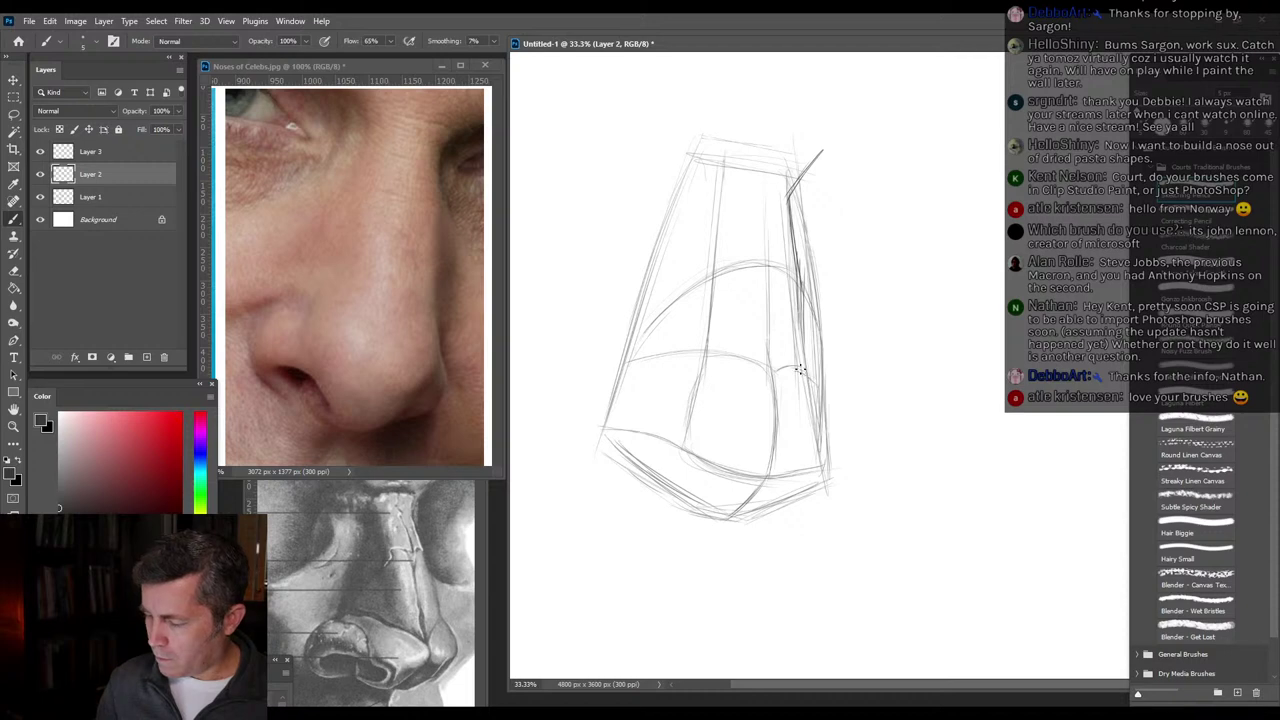
{"action": "left_click_drag", "start_coordinate": [812, 320], "coordinate": [821, 386]}
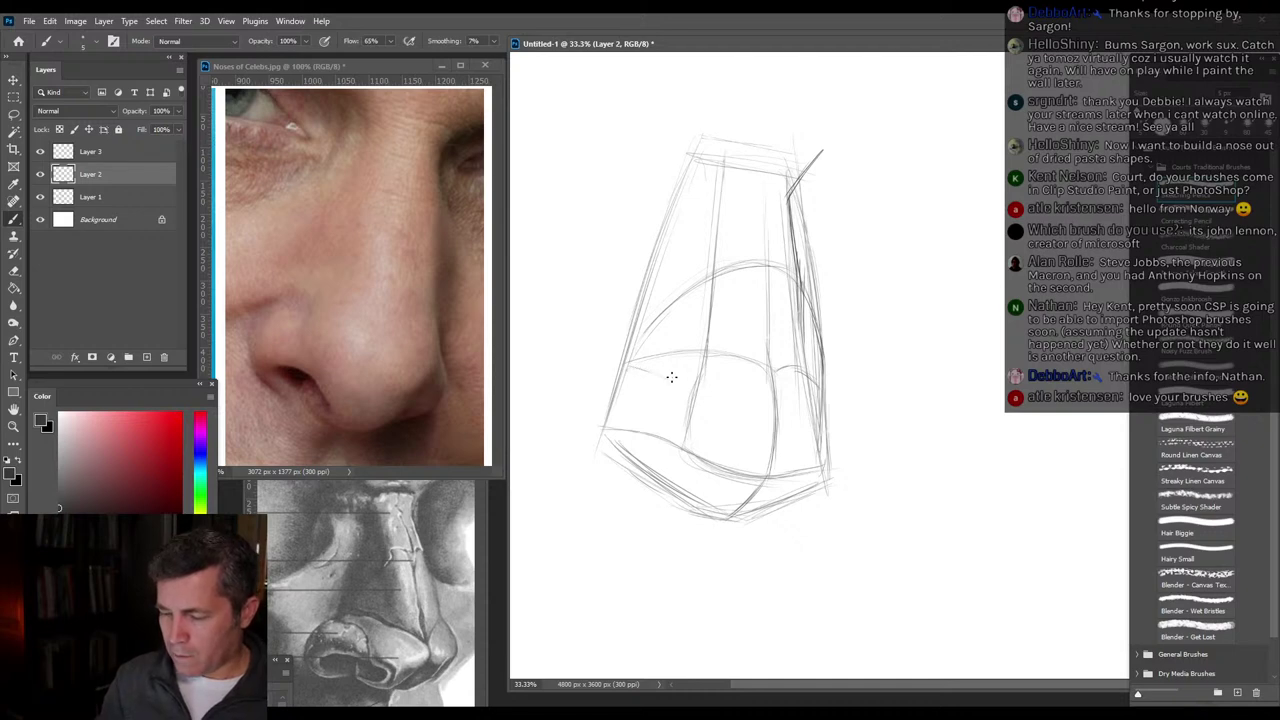
{"action": "left_click_drag", "start_coordinate": [667, 376], "coordinate": [669, 412]}
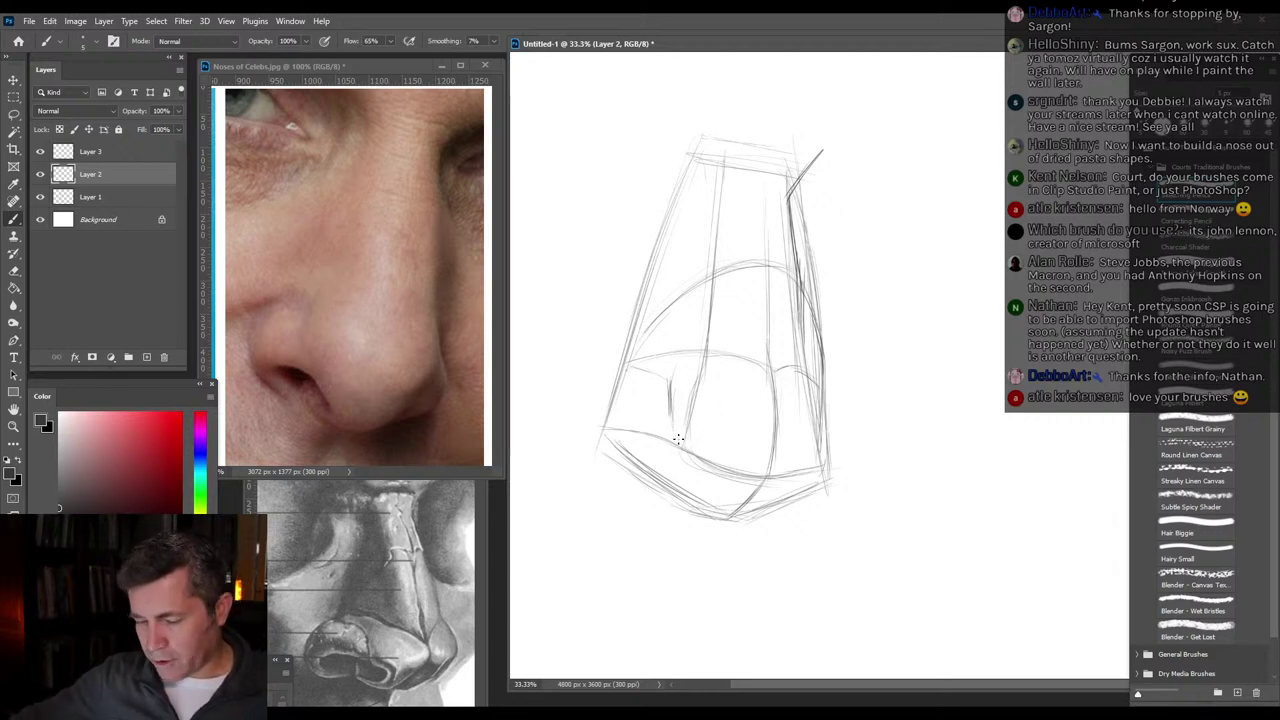
{"action": "left_click_drag", "start_coordinate": [678, 438], "coordinate": [720, 478]}
{"action": "mouse_move", "coordinate": [667, 396]}
{"action": "left_mouse_down"}
{"action": "mouse_move", "coordinate": [676, 441]}
{"action": "mouse_move", "coordinate": [666, 399]}
{"action": "mouse_move", "coordinate": [674, 433]}
{"action": "mouse_move", "coordinate": [712, 472]}
{"action": "left_mouse_up"}
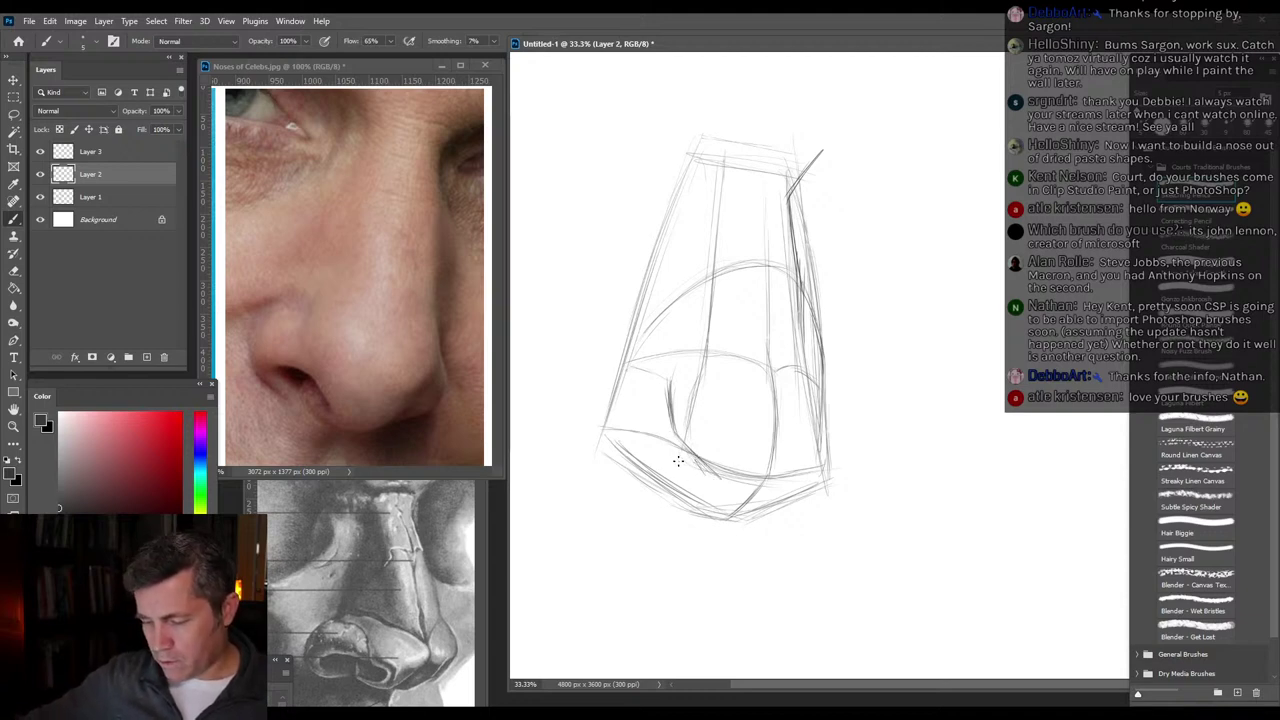
Sketch the near nostril opening and round the tip's ball along its underside and up the far side.
{"action": "mouse_move", "coordinate": [705, 485]}
{"action": "left_mouse_down"}
{"action": "mouse_move", "coordinate": [674, 451]}
{"action": "mouse_move", "coordinate": [701, 479]}
{"action": "mouse_move", "coordinate": [700, 478]}
{"action": "left_mouse_up"}
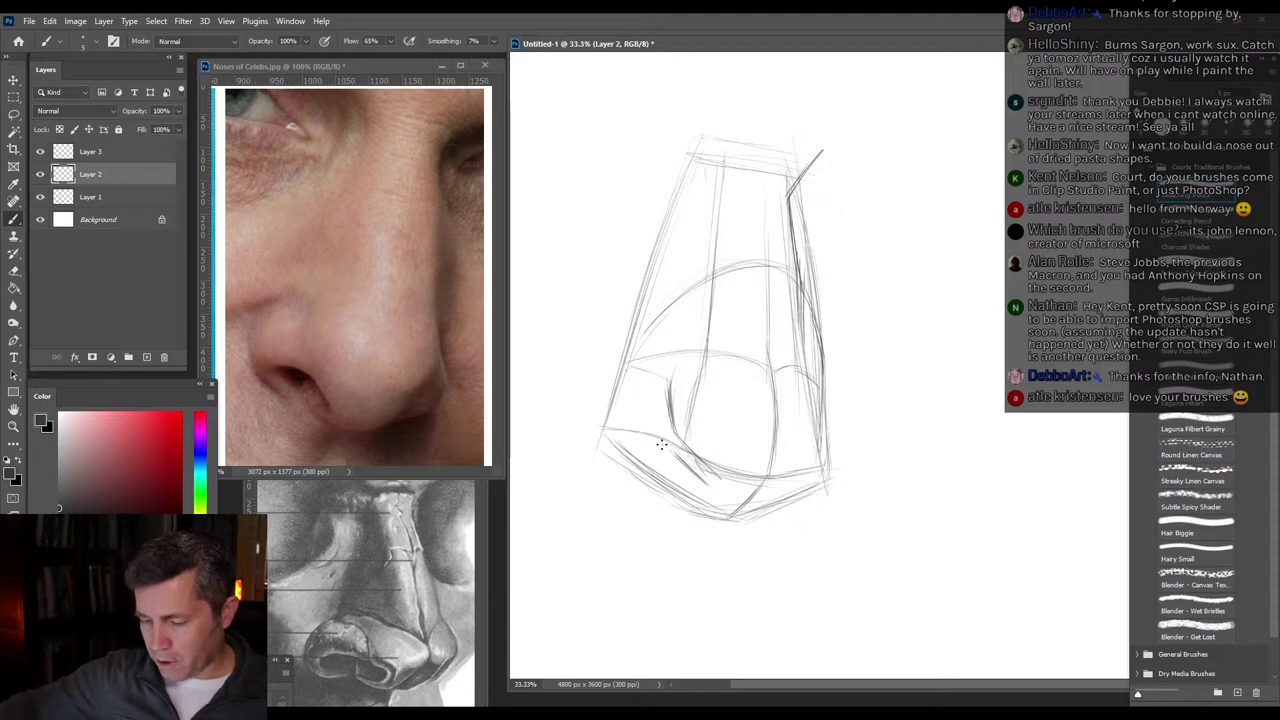
{"action": "mouse_move", "coordinate": [628, 439]}
{"action": "left_mouse_down"}
{"action": "mouse_move", "coordinate": [676, 450]}
{"action": "mouse_move", "coordinate": [711, 490]}
{"action": "left_mouse_up"}
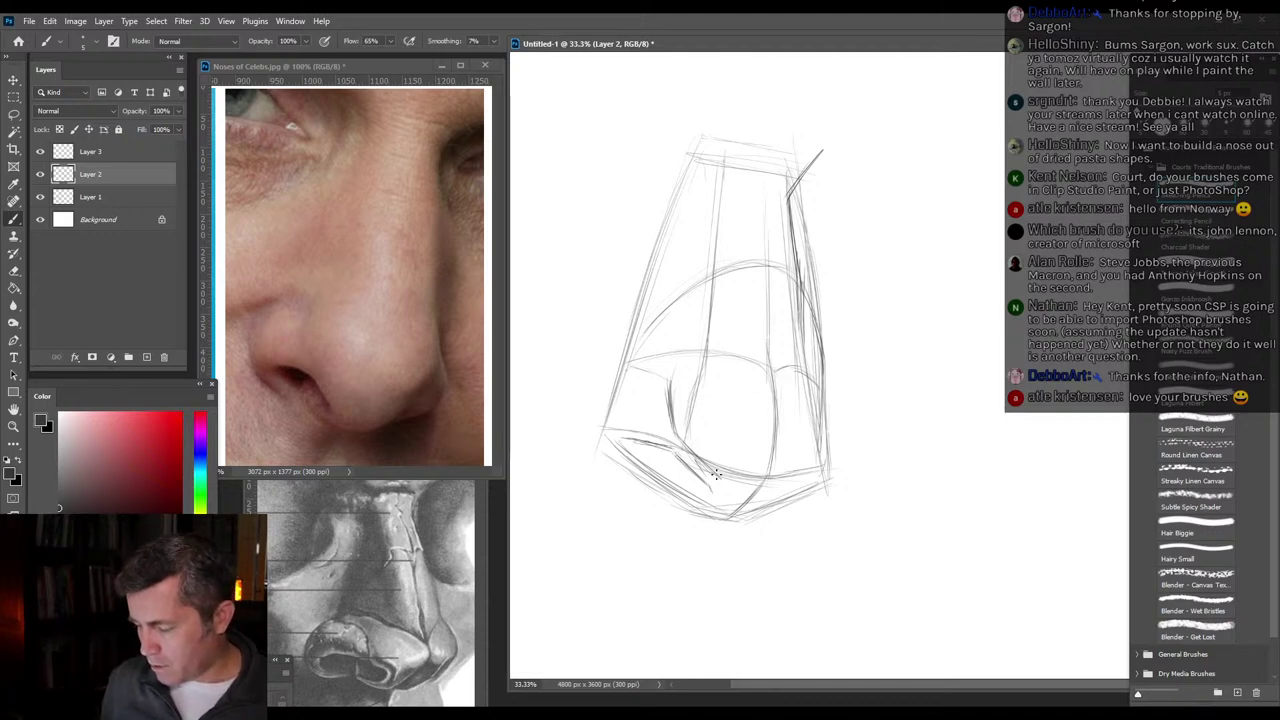
{"action": "mouse_move", "coordinate": [686, 445]}
{"action": "left_mouse_down"}
{"action": "mouse_move", "coordinate": [727, 479]}
{"action": "mouse_move", "coordinate": [761, 485]}
{"action": "mouse_move", "coordinate": [722, 478]}
{"action": "left_mouse_up"}
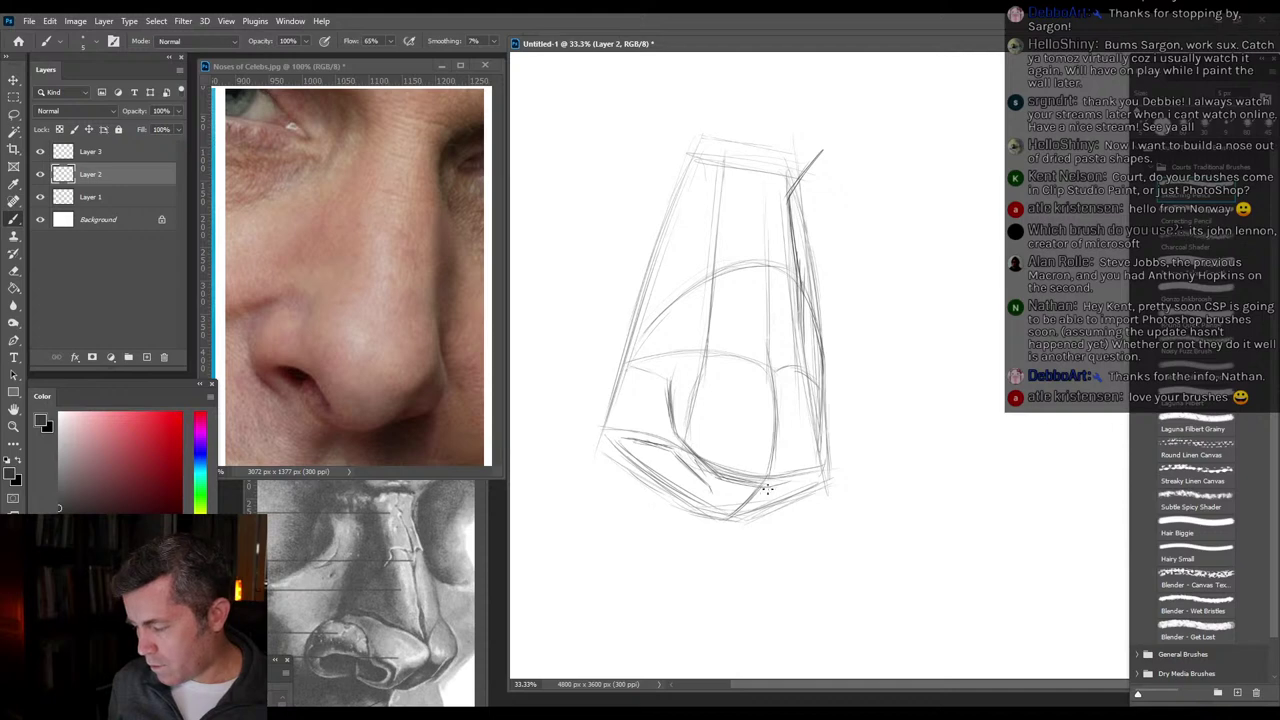
{"action": "mouse_move", "coordinate": [762, 490]}
{"action": "left_mouse_down"}
{"action": "mouse_move", "coordinate": [820, 459]}
{"action": "mouse_move", "coordinate": [821, 393]}
{"action": "mouse_move", "coordinate": [821, 444]}
{"action": "mouse_move", "coordinate": [805, 363]}
{"action": "mouse_move", "coordinate": [823, 437]}
{"action": "mouse_move", "coordinate": [802, 328]}
{"action": "mouse_move", "coordinate": [815, 388]}
{"action": "left_mouse_up"}
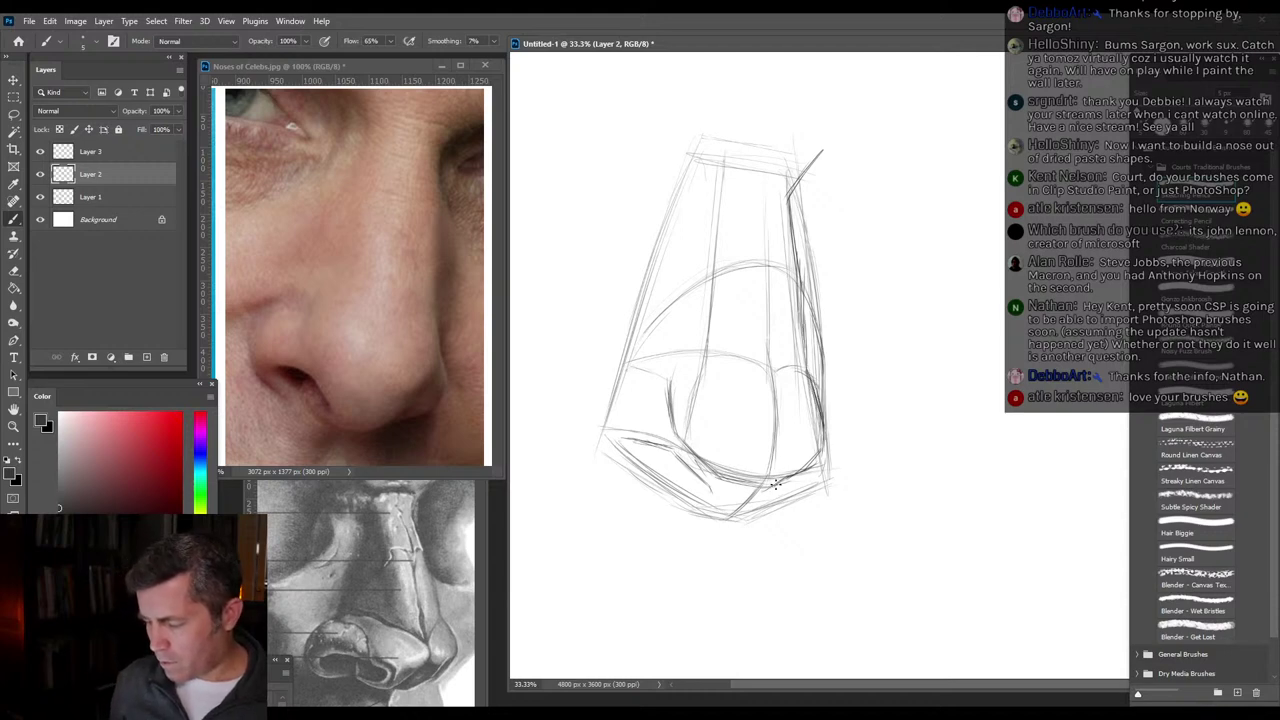
Outline the septum underside and far base corner, and draw the near wing's outer contour with its curved top edge.
{"action": "mouse_move", "coordinate": [778, 494]}
{"action": "left_mouse_down"}
{"action": "mouse_move", "coordinate": [730, 525]}
{"action": "mouse_move", "coordinate": [778, 506]}
{"action": "mouse_move", "coordinate": [725, 508]}
{"action": "mouse_move", "coordinate": [755, 522]}
{"action": "mouse_move", "coordinate": [707, 518]}
{"action": "mouse_move", "coordinate": [709, 494]}
{"action": "mouse_move", "coordinate": [715, 514]}
{"action": "mouse_move", "coordinate": [680, 476]}
{"action": "mouse_move", "coordinate": [725, 525]}
{"action": "mouse_move", "coordinate": [683, 486]}
{"action": "mouse_move", "coordinate": [695, 512]}
{"action": "mouse_move", "coordinate": [683, 470]}
{"action": "left_mouse_up"}
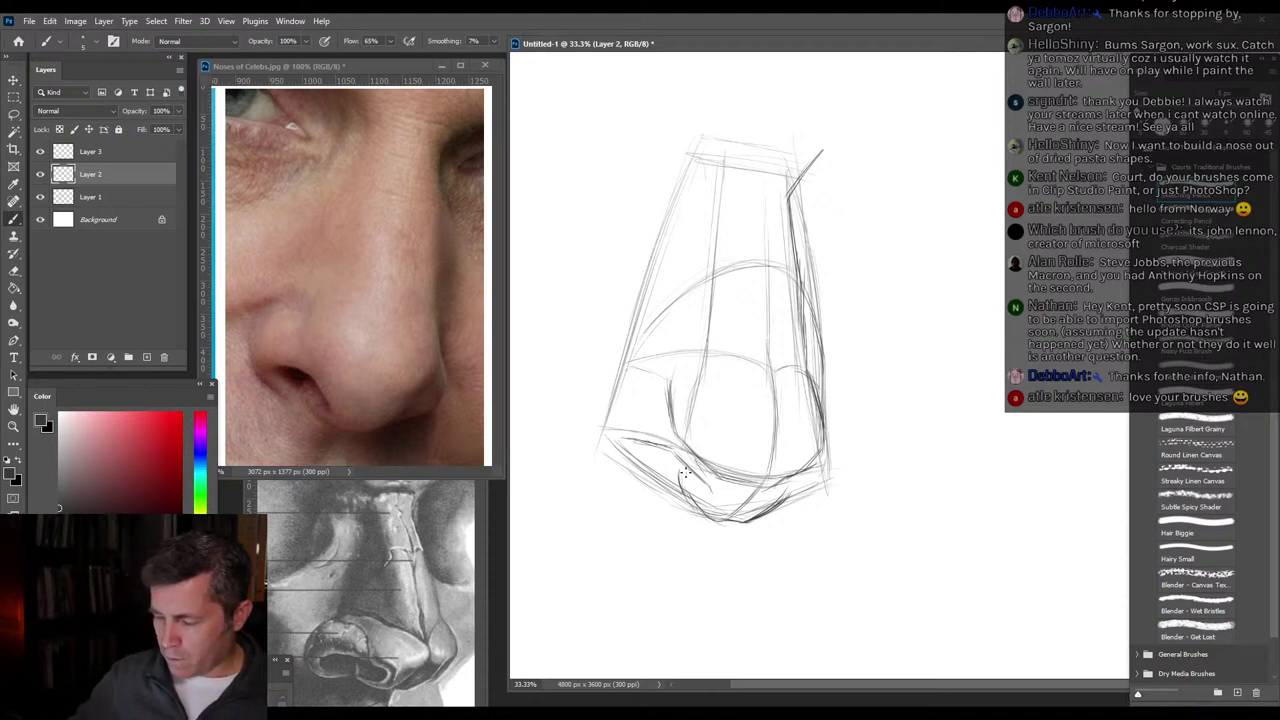
{"action": "mouse_move", "coordinate": [658, 484]}
{"action": "left_mouse_down"}
{"action": "mouse_move", "coordinate": [604, 442]}
{"action": "mouse_move", "coordinate": [628, 468]}
{"action": "mouse_move", "coordinate": [614, 388]}
{"action": "left_mouse_up"}
{"action": "left_click_drag", "start_coordinate": [602, 436], "coordinate": [624, 376]}
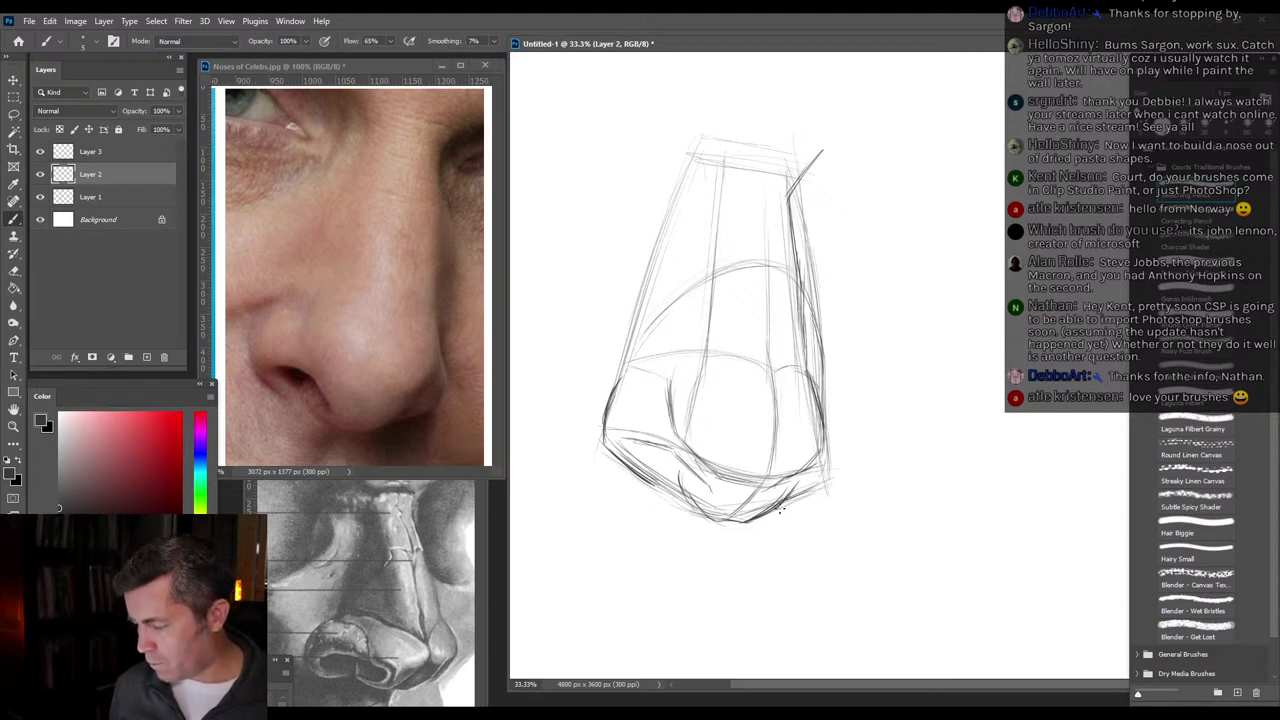
{"action": "left_click_drag", "start_coordinate": [778, 512], "coordinate": [830, 486]}
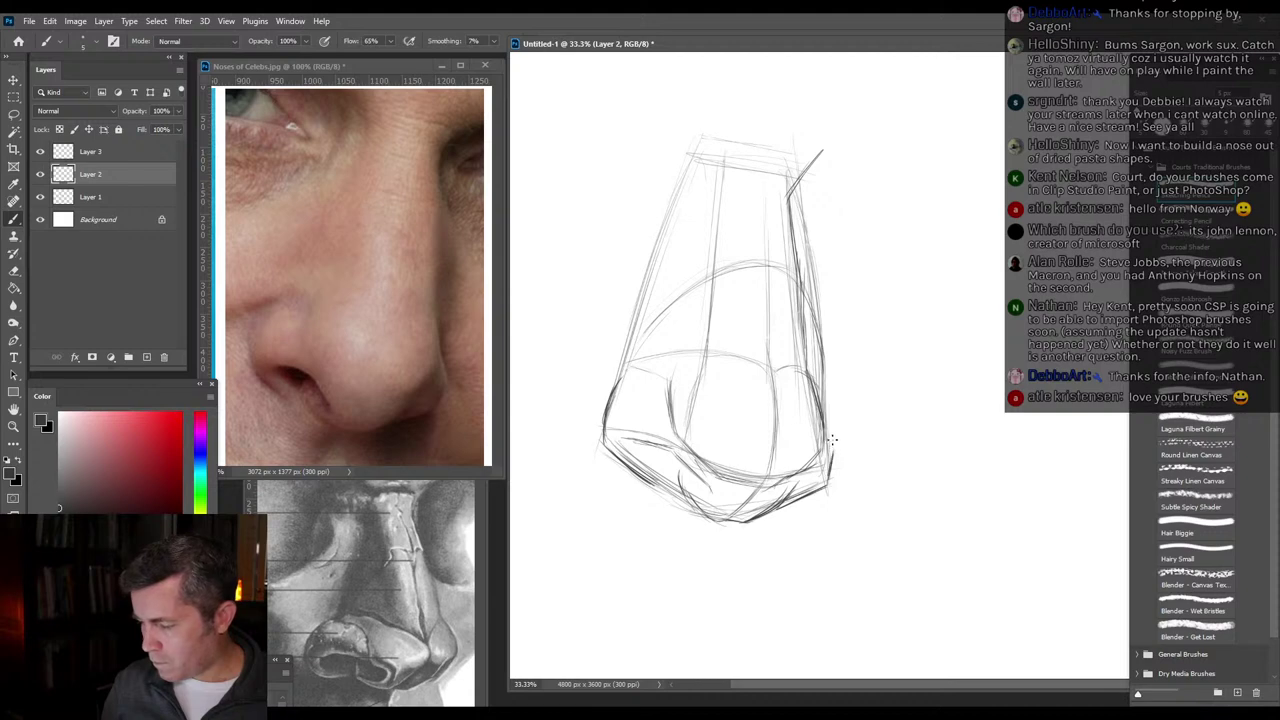
{"action": "left_click_drag", "start_coordinate": [829, 437], "coordinate": [824, 405]}
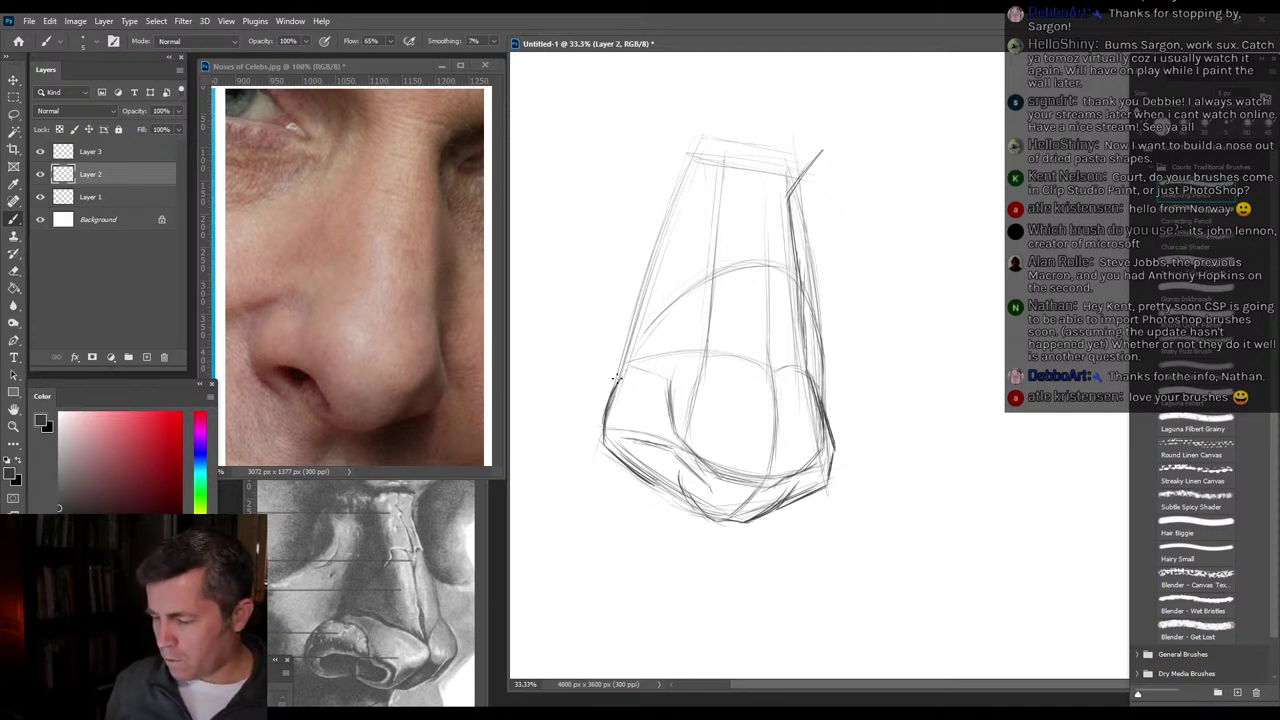
{"action": "left_click_drag", "start_coordinate": [658, 357], "coordinate": [624, 371]}
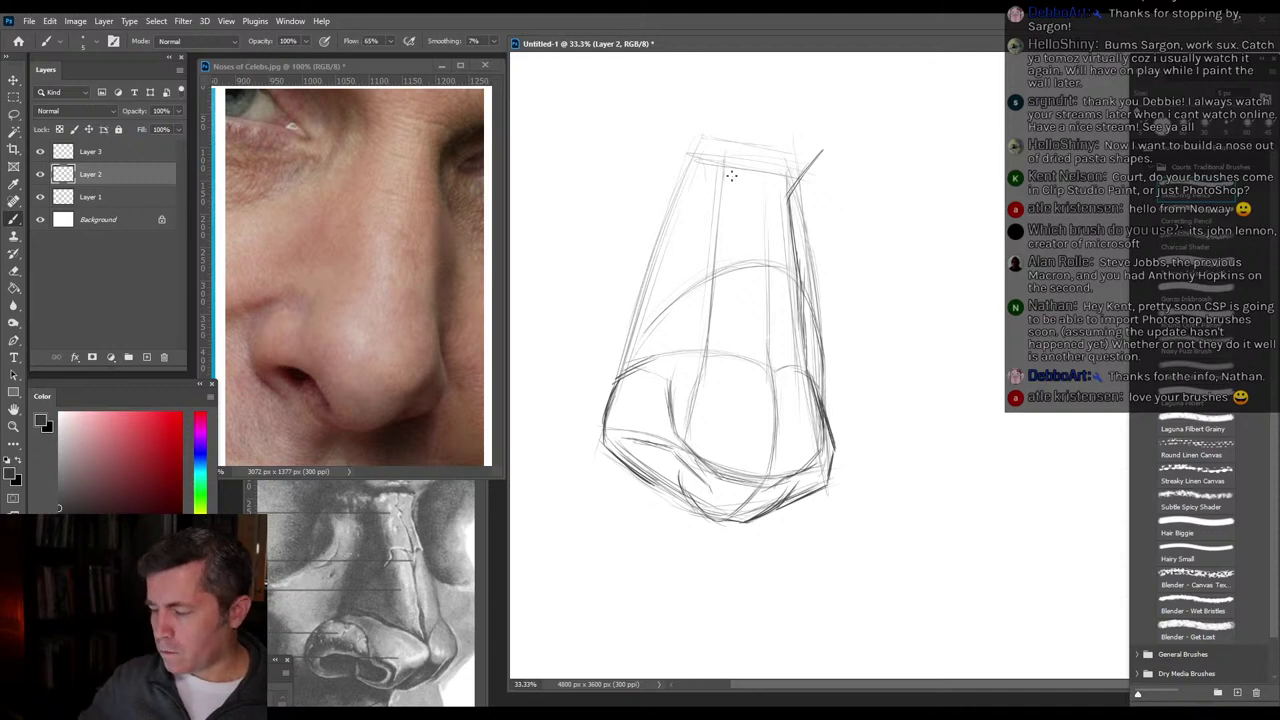
Add the upper near-side bridge lines, hide Layer 1 and strengthen the near nostril's lower edge on Layer 2.
{"action": "left_click_drag", "start_coordinate": [723, 160], "coordinate": [711, 252]}
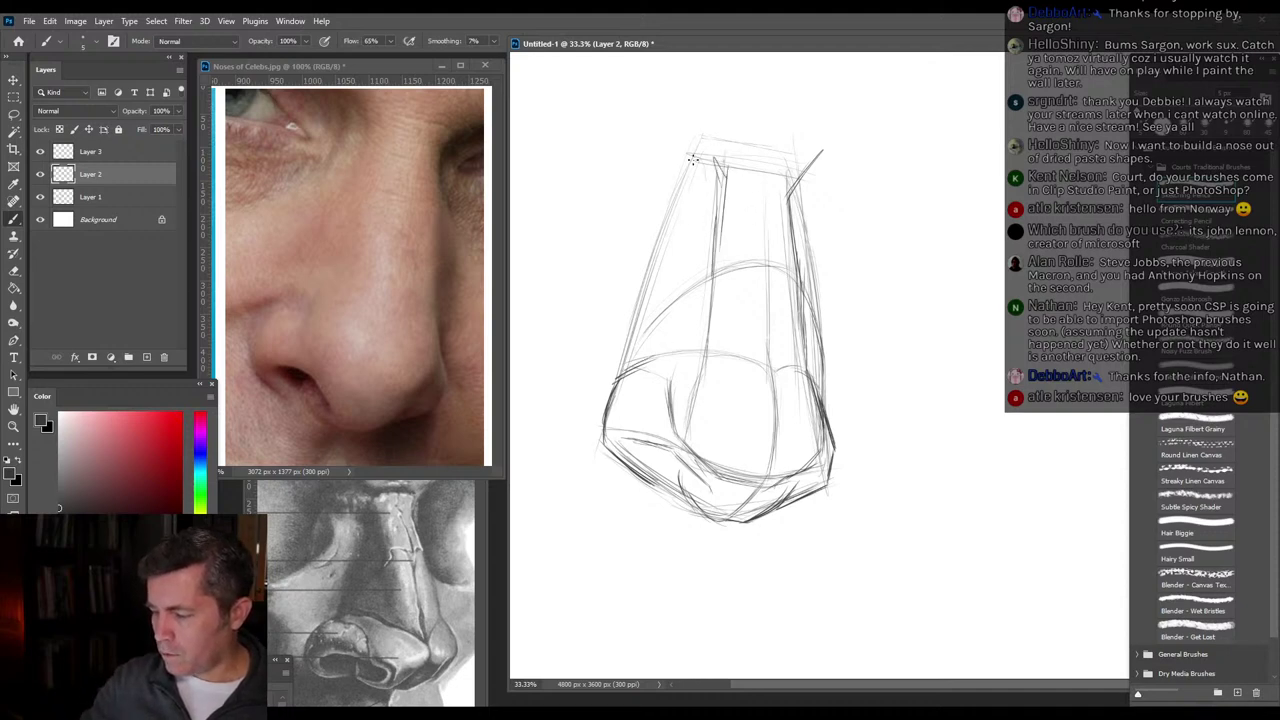
{"action": "left_click", "coordinate": [40, 197]}
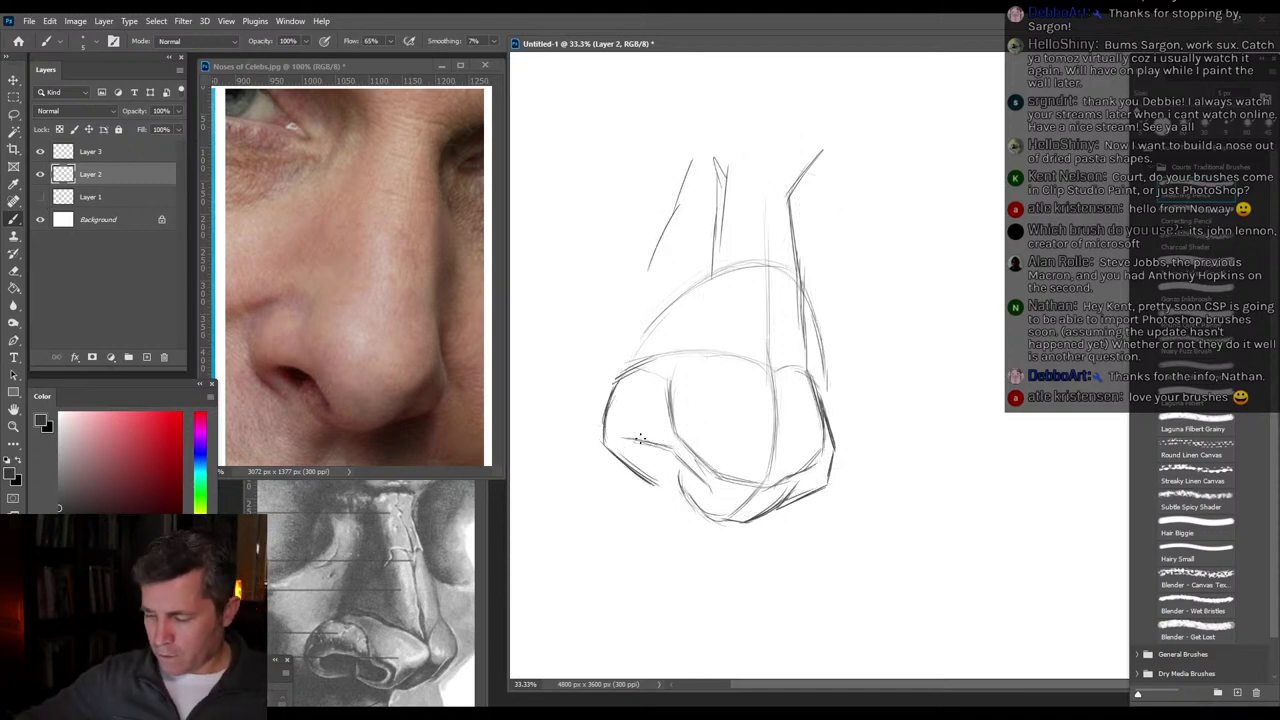
{"action": "left_click_drag", "start_coordinate": [633, 448], "coordinate": [658, 464]}
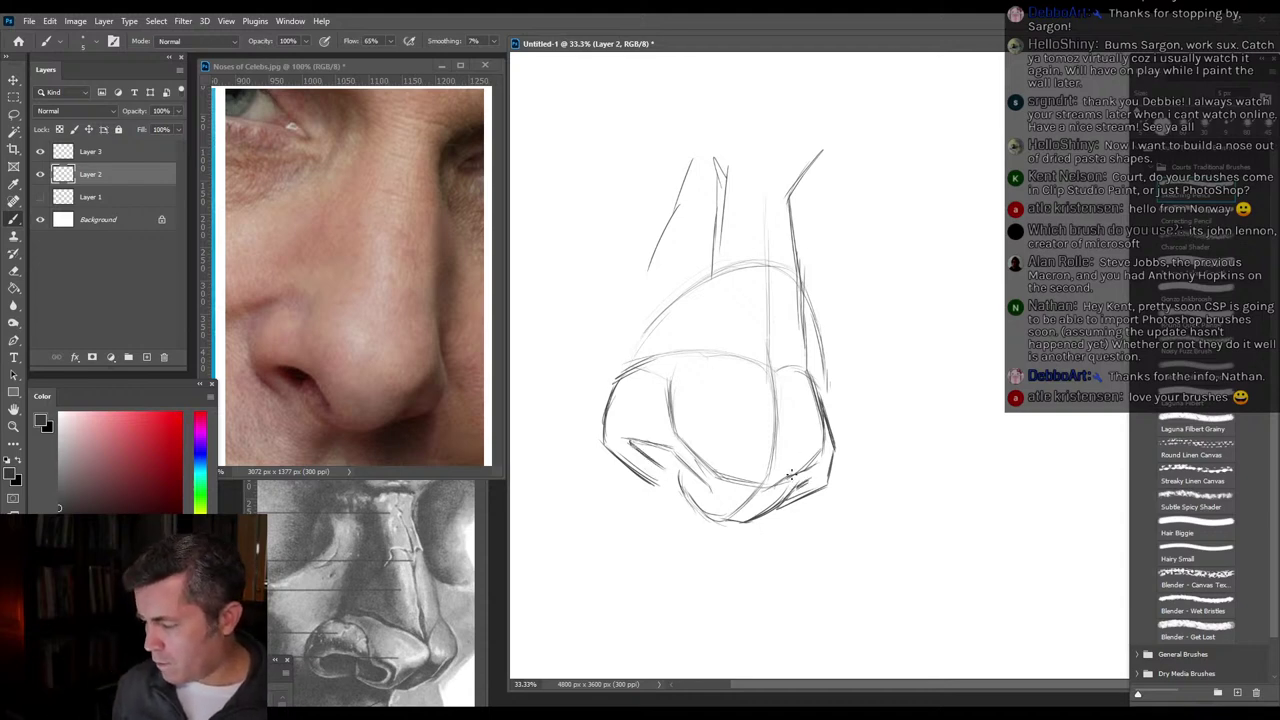
Move Layer 3 below Layer 2 and wash a muted mauve-brown behind the sketch with the 250 px Round Quick Painter brush.
{"action": "left_click_drag", "start_coordinate": [95, 151], "coordinate": [95, 190]}
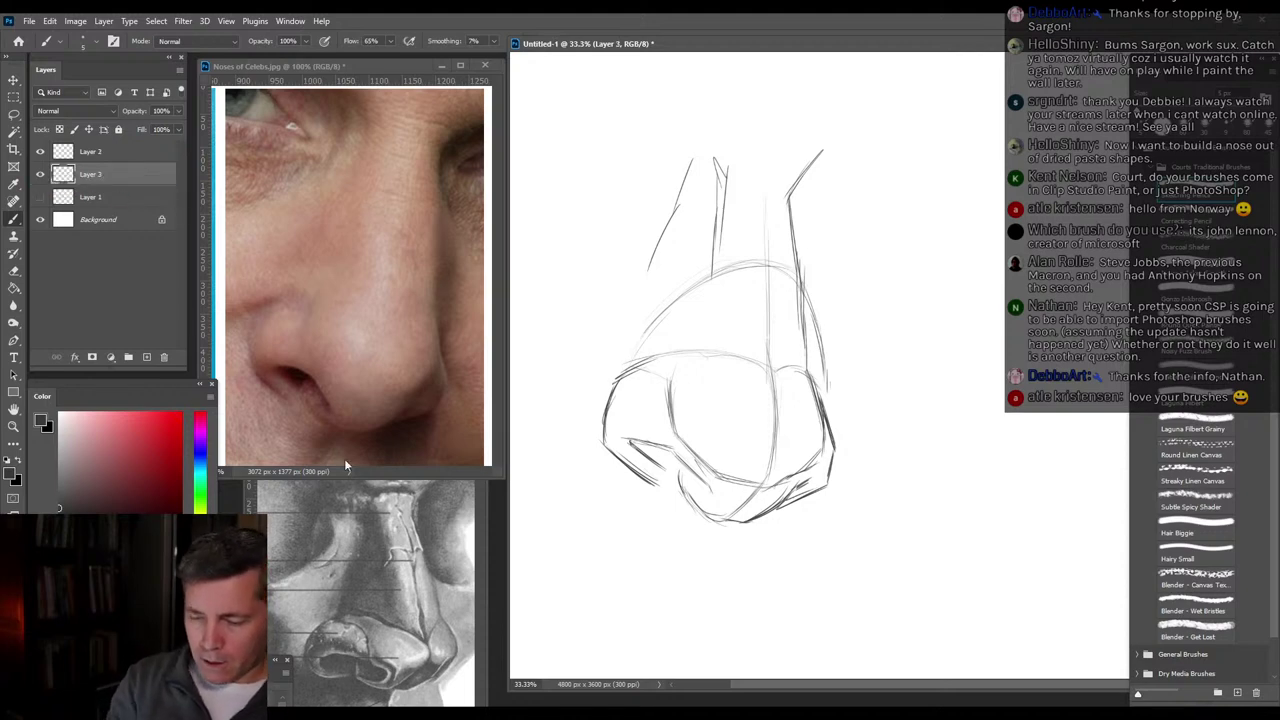
{"action": "left_click", "coordinate": [169, 438]}
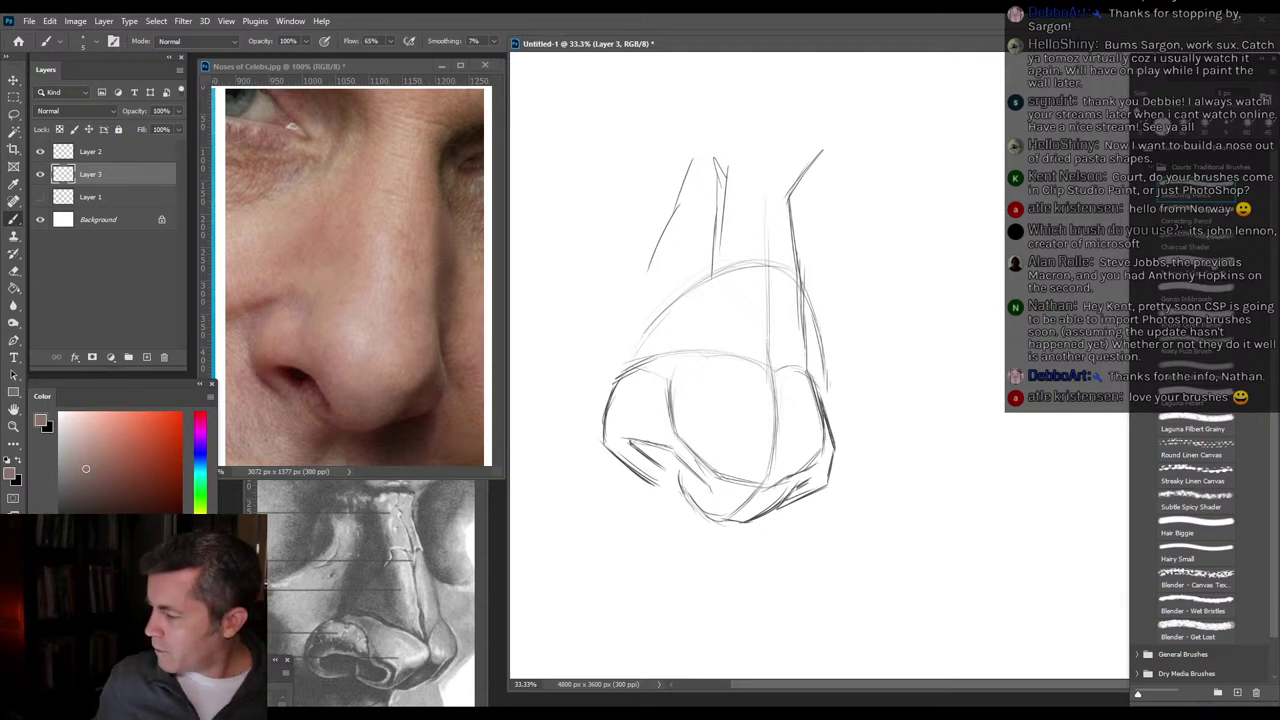
{"action": "left_click", "coordinate": [1197, 242]}
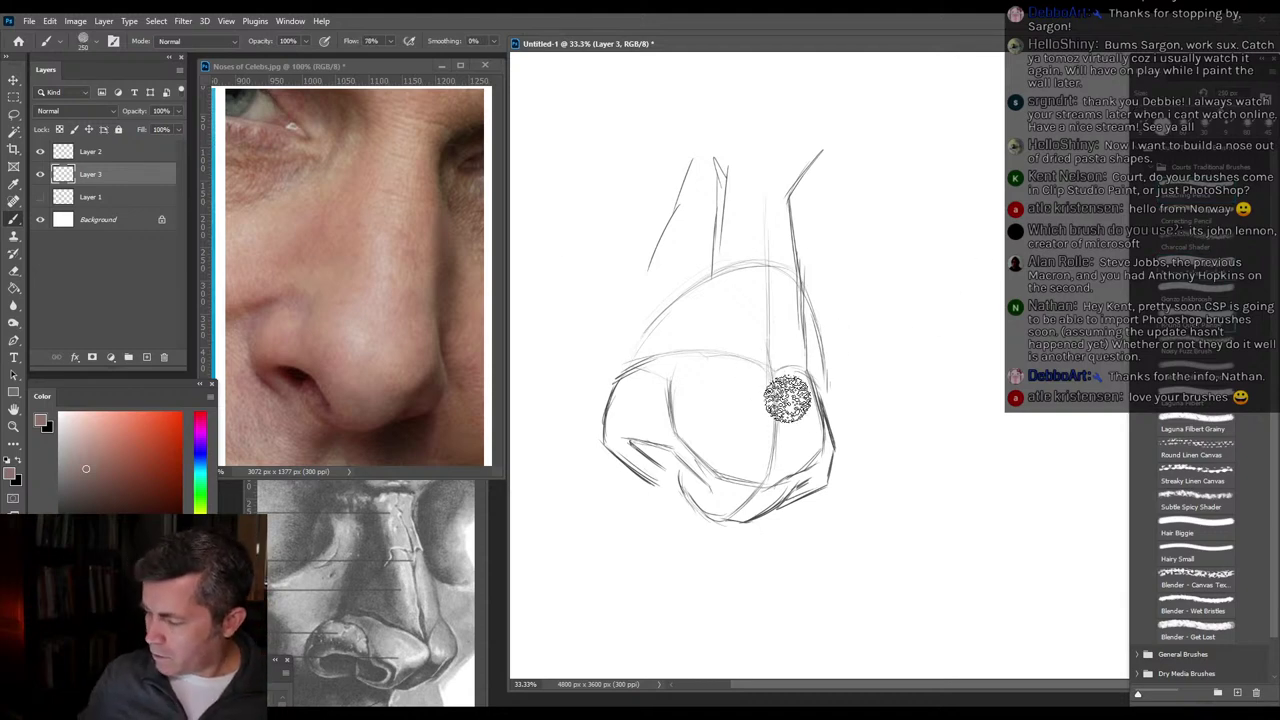
{"action": "mouse_move", "coordinate": [786, 394]}
{"action": "left_mouse_down"}
{"action": "mouse_move", "coordinate": [735, 550]}
{"action": "mouse_move", "coordinate": [710, 540]}
{"action": "mouse_move", "coordinate": [655, 487]}
{"action": "mouse_move", "coordinate": [681, 411]}
{"action": "mouse_move", "coordinate": [673, 375]}
{"action": "mouse_move", "coordinate": [724, 220]}
{"action": "mouse_move", "coordinate": [612, 217]}
{"action": "mouse_move", "coordinate": [800, 95]}
{"action": "mouse_move", "coordinate": [777, 232]}
{"action": "mouse_move", "coordinate": [780, 311]}
{"action": "mouse_move", "coordinate": [800, 342]}
{"action": "mouse_move", "coordinate": [850, 296]}
{"action": "mouse_move", "coordinate": [871, 363]}
{"action": "mouse_move", "coordinate": [836, 507]}
{"action": "mouse_move", "coordinate": [780, 573]}
{"action": "mouse_move", "coordinate": [751, 497]}
{"action": "mouse_move", "coordinate": [686, 423]}
{"action": "mouse_move", "coordinate": [658, 438]}
{"action": "mouse_move", "coordinate": [641, 473]}
{"action": "mouse_move", "coordinate": [598, 416]}
{"action": "mouse_move", "coordinate": [580, 451]}
{"action": "mouse_move", "coordinate": [526, 436]}
{"action": "mouse_move", "coordinate": [659, 302]}
{"action": "mouse_move", "coordinate": [659, 189]}
{"action": "mouse_move", "coordinate": [575, 248]}
{"action": "mouse_move", "coordinate": [508, 332]}
{"action": "mouse_move", "coordinate": [772, 131]}
{"action": "mouse_move", "coordinate": [725, 148]}
{"action": "mouse_move", "coordinate": [752, 177]}
{"action": "mouse_move", "coordinate": [833, 154]}
{"action": "mouse_move", "coordinate": [845, 171]}
{"action": "mouse_move", "coordinate": [891, 450]}
{"action": "mouse_move", "coordinate": [863, 467]}
{"action": "mouse_move", "coordinate": [839, 595]}
{"action": "mouse_move", "coordinate": [633, 523]}
{"action": "mouse_move", "coordinate": [658, 561]}
{"action": "mouse_move", "coordinate": [642, 635]}
{"action": "left_mouse_up"}
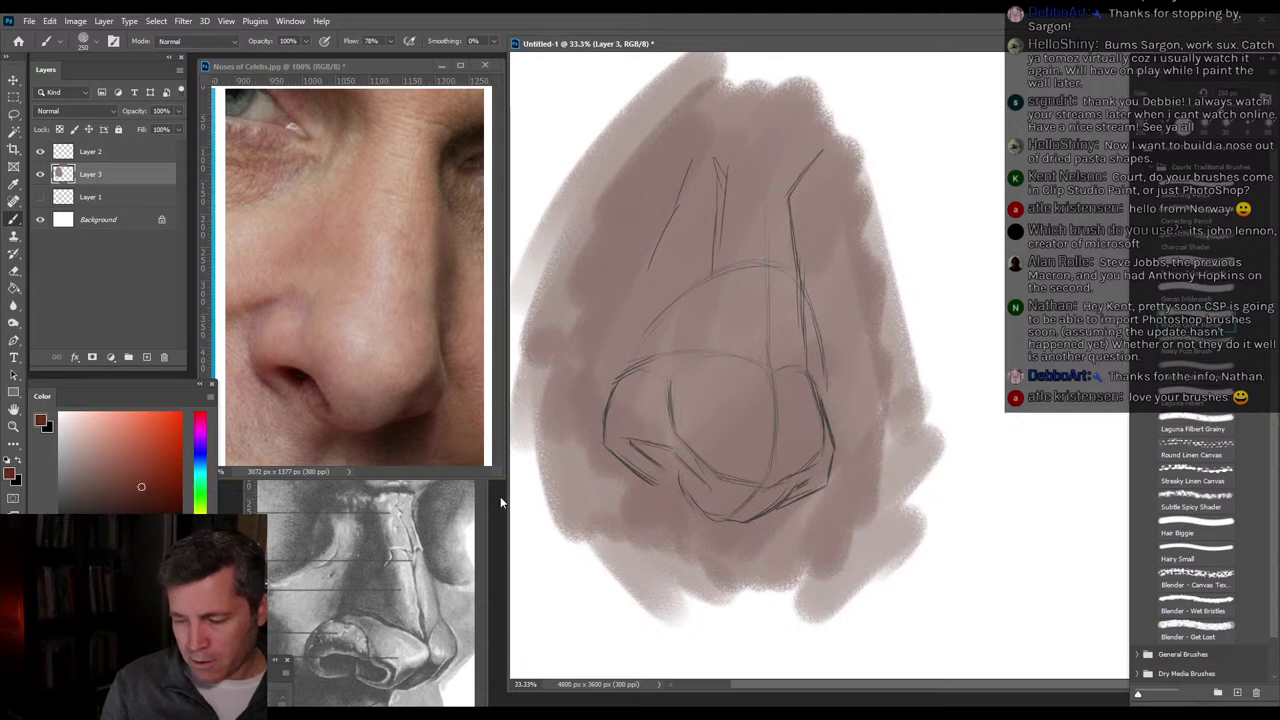
With a brush reduced to 100 px and less, paint the far underside and far side plane dark reddish brown up to the brow.
{"action": "key", "text": "["}
{"action": "key", "text": "["}
{"action": "key", "text": "["}
{"action": "key", "text": "["}
{"action": "key", "text": "["}
{"action": "key", "text": "["}
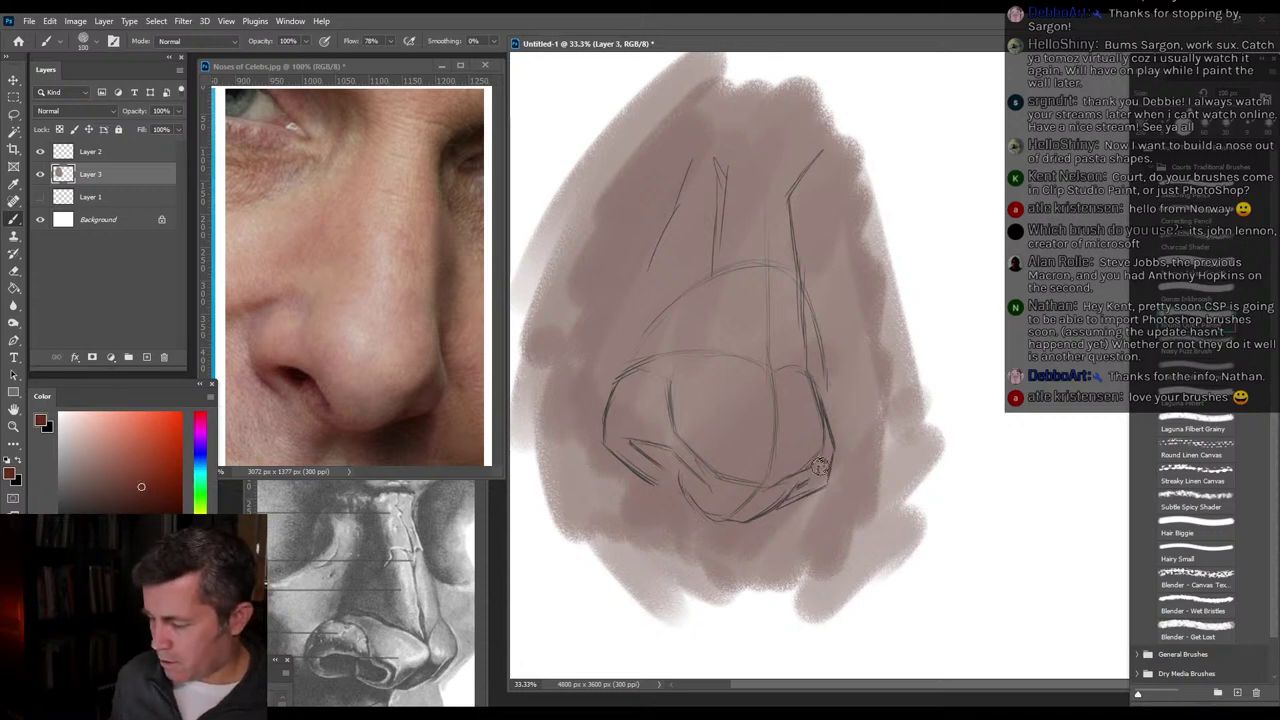
{"action": "left_click_drag", "start_coordinate": [818, 466], "coordinate": [758, 510]}
{"action": "left_click_drag", "start_coordinate": [760, 508], "coordinate": [828, 470]}
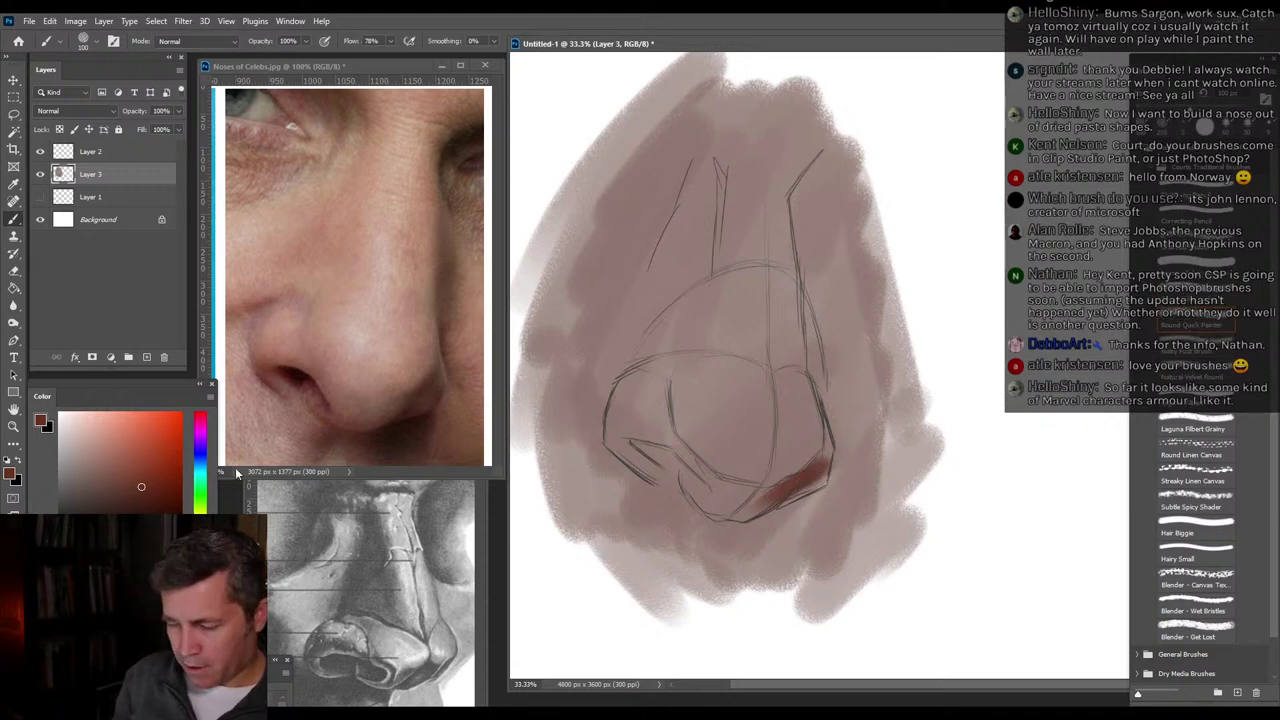
{"action": "mouse_move", "coordinate": [825, 476]}
{"action": "left_mouse_down"}
{"action": "mouse_move", "coordinate": [747, 513]}
{"action": "mouse_move", "coordinate": [814, 487]}
{"action": "mouse_move", "coordinate": [826, 428]}
{"action": "mouse_move", "coordinate": [830, 452]}
{"action": "mouse_move", "coordinate": [793, 218]}
{"action": "mouse_move", "coordinate": [800, 250]}
{"action": "mouse_move", "coordinate": [796, 192]}
{"action": "mouse_move", "coordinate": [820, 160]}
{"action": "left_mouse_up"}
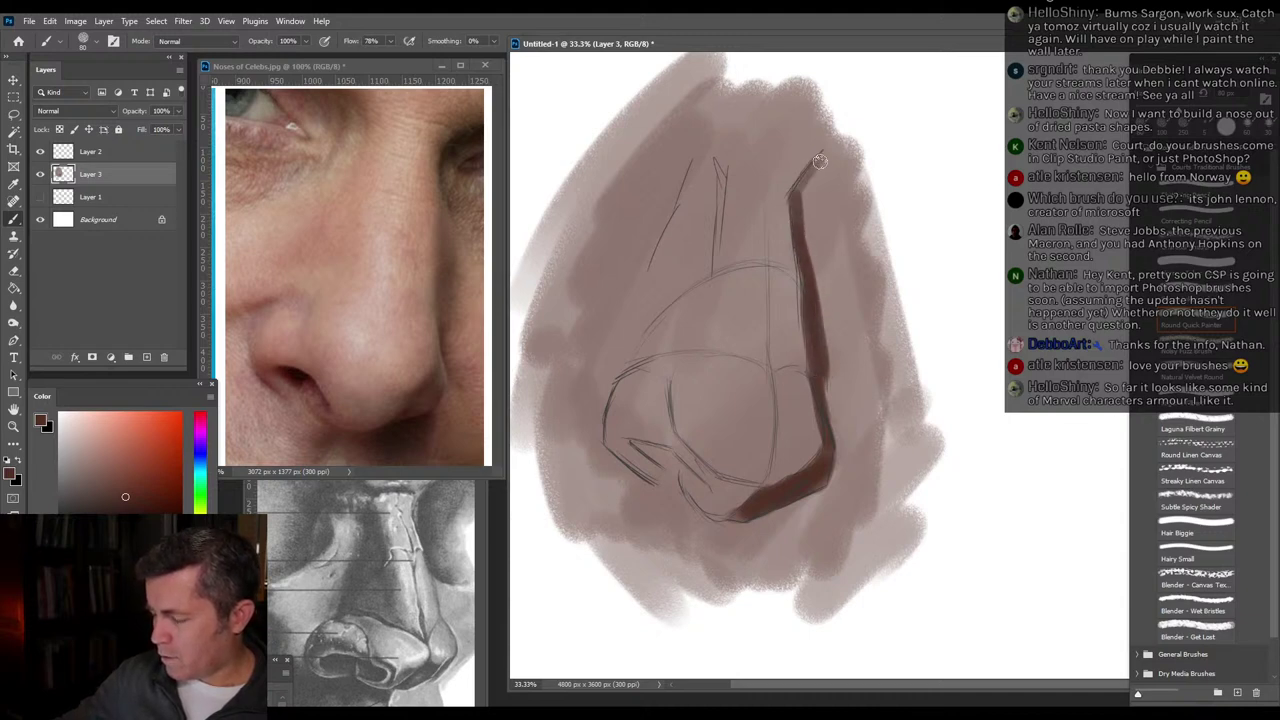
Fill the near nostril with dark brown and paint the near wing's outer and lower contour.
{"action": "left_click_drag", "start_coordinate": [634, 444], "coordinate": [708, 491]}
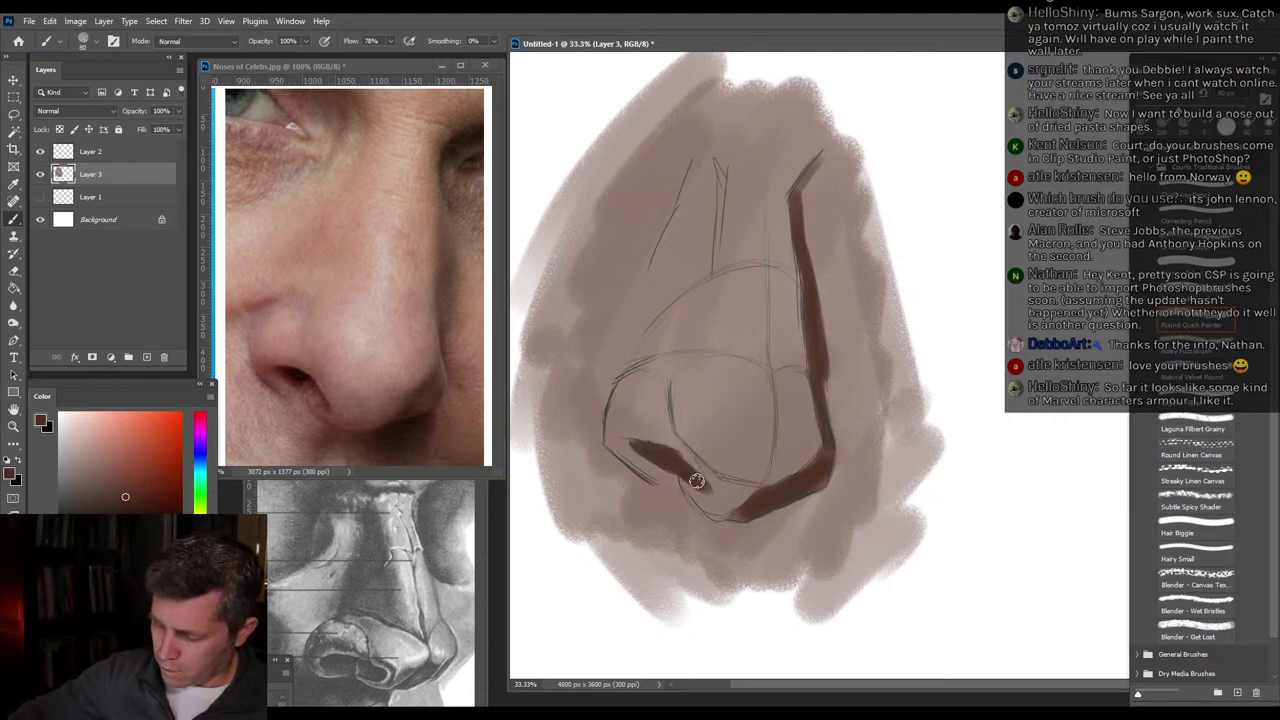
{"action": "left_click_drag", "start_coordinate": [604, 442], "coordinate": [650, 482]}
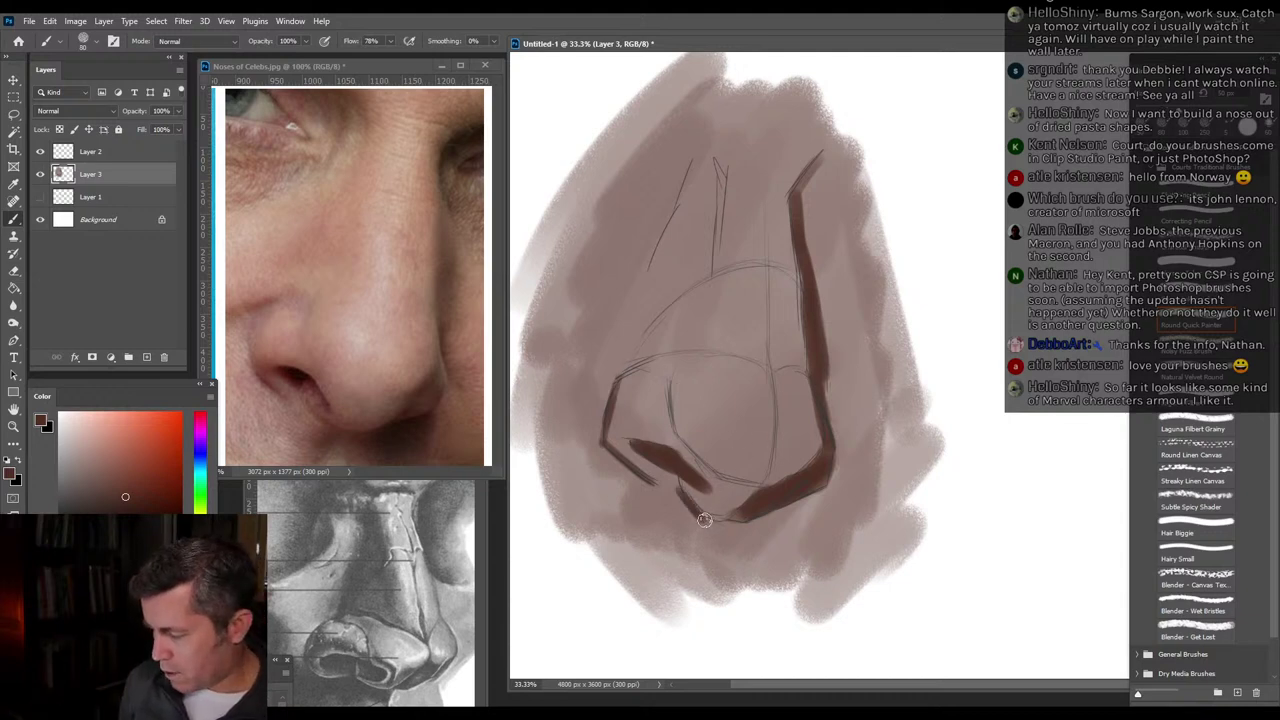
Block in the cast shadow beneath the nose in dark reddish brown and deepen it with a darker brown using the 100 px brush.
{"action": "mouse_move", "coordinate": [704, 520]}
{"action": "left_mouse_down"}
{"action": "mouse_move", "coordinate": [782, 530]}
{"action": "mouse_move", "coordinate": [717, 529]}
{"action": "mouse_move", "coordinate": [778, 529]}
{"action": "mouse_move", "coordinate": [752, 532]}
{"action": "mouse_move", "coordinate": [811, 502]}
{"action": "mouse_move", "coordinate": [774, 518]}
{"action": "mouse_move", "coordinate": [816, 514]}
{"action": "mouse_move", "coordinate": [805, 538]}
{"action": "mouse_move", "coordinate": [728, 533]}
{"action": "mouse_move", "coordinate": [743, 569]}
{"action": "mouse_move", "coordinate": [726, 572]}
{"action": "mouse_move", "coordinate": [731, 592]}
{"action": "mouse_move", "coordinate": [767, 572]}
{"action": "mouse_move", "coordinate": [749, 544]}
{"action": "mouse_move", "coordinate": [766, 565]}
{"action": "mouse_move", "coordinate": [824, 571]}
{"action": "mouse_move", "coordinate": [847, 545]}
{"action": "mouse_move", "coordinate": [828, 523]}
{"action": "mouse_move", "coordinate": [847, 578]}
{"action": "mouse_move", "coordinate": [864, 557]}
{"action": "mouse_move", "coordinate": [864, 516]}
{"action": "left_mouse_up"}
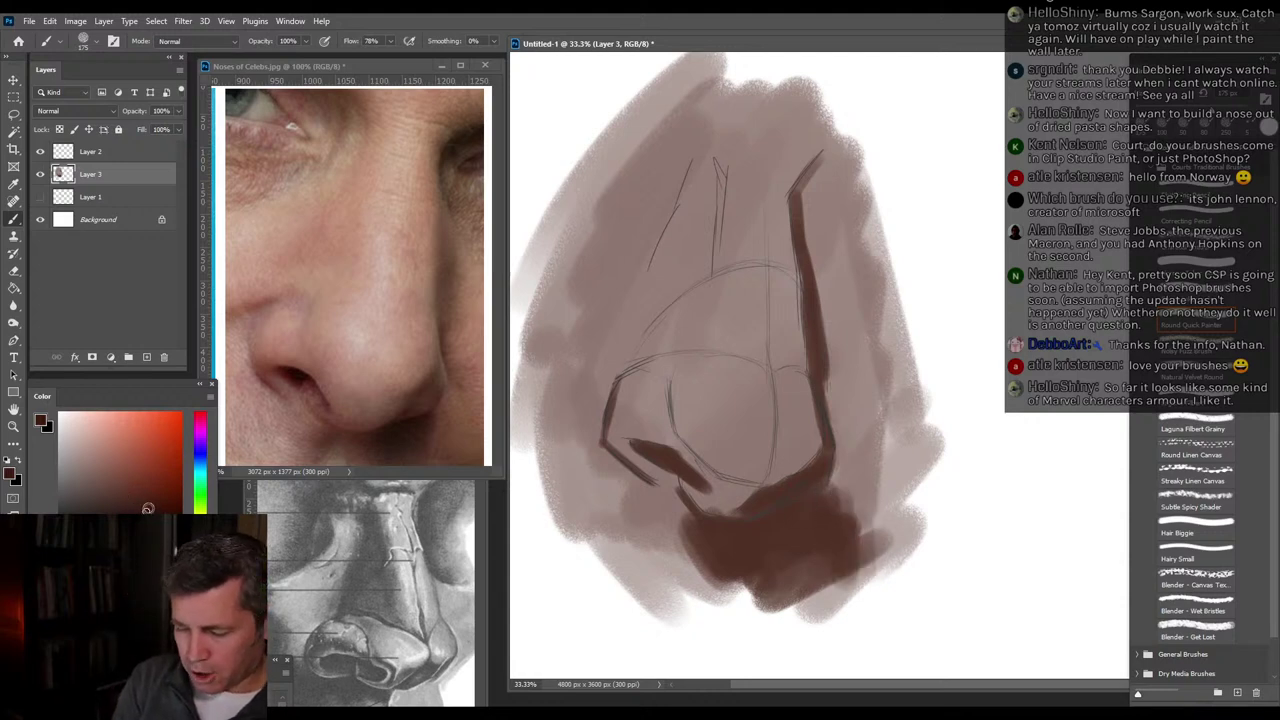
{"action": "mouse_move", "coordinate": [800, 523]}
{"action": "left_mouse_down"}
{"action": "mouse_move", "coordinate": [726, 546]}
{"action": "mouse_move", "coordinate": [799, 522]}
{"action": "mouse_move", "coordinate": [746, 539]}
{"action": "mouse_move", "coordinate": [700, 531]}
{"action": "mouse_move", "coordinate": [733, 539]}
{"action": "mouse_move", "coordinate": [826, 517]}
{"action": "mouse_move", "coordinate": [768, 584]}
{"action": "mouse_move", "coordinate": [701, 521]}
{"action": "left_mouse_up"}
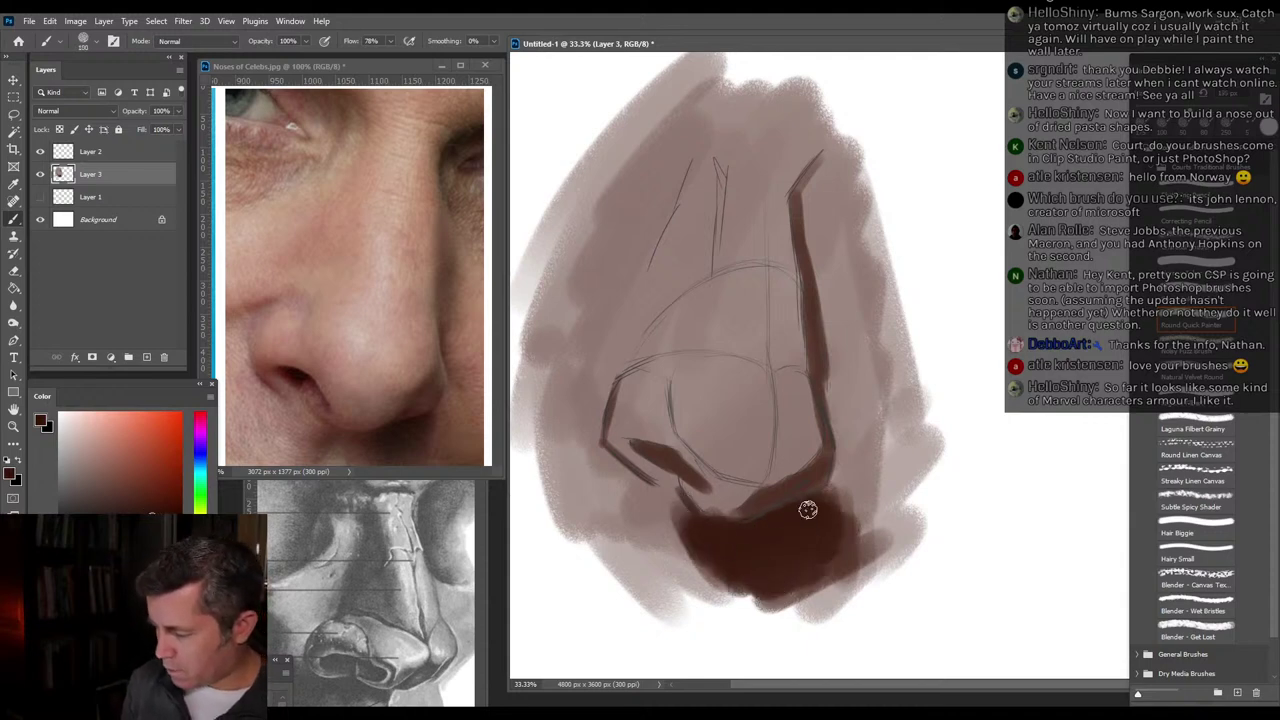
{"action": "mouse_move", "coordinate": [815, 501]}
{"action": "left_mouse_down"}
{"action": "mouse_move", "coordinate": [729, 540]}
{"action": "mouse_move", "coordinate": [779, 534]}
{"action": "mouse_move", "coordinate": [754, 556]}
{"action": "left_mouse_up"}
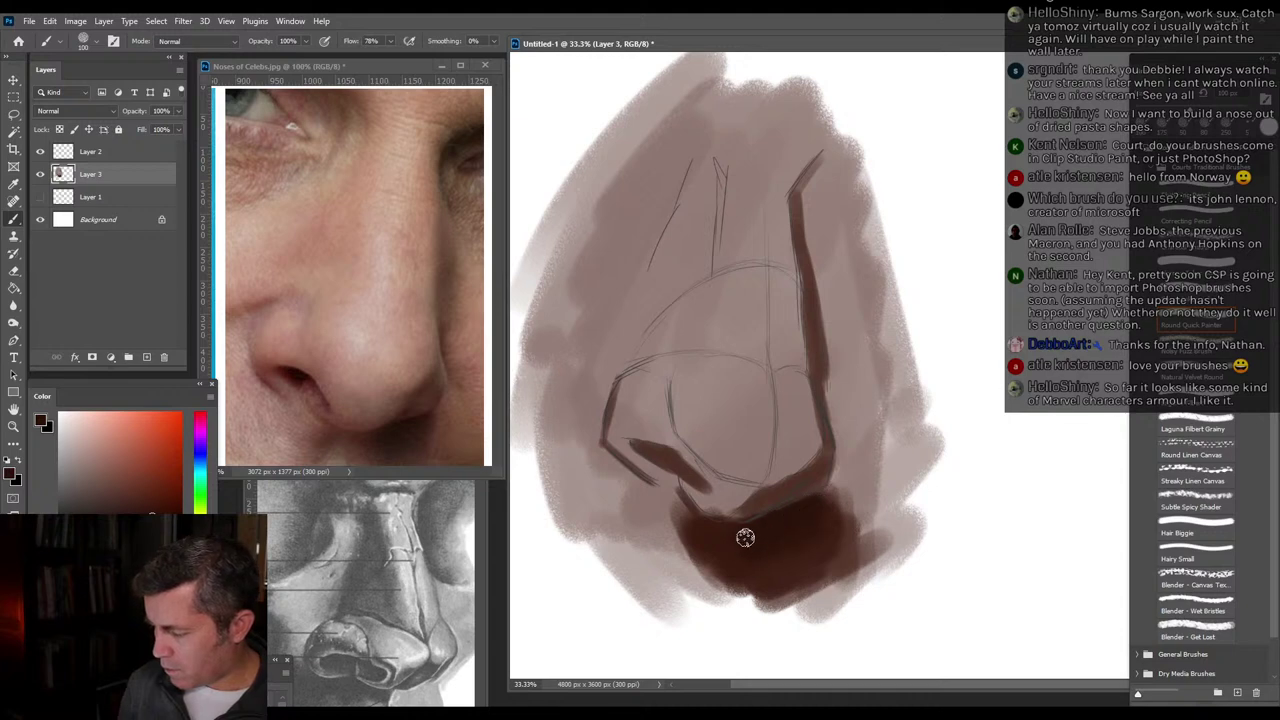
{"action": "left_click_drag", "start_coordinate": [699, 520], "coordinate": [763, 537]}
{"action": "left_click_drag", "start_coordinate": [678, 508], "coordinate": [706, 554]}
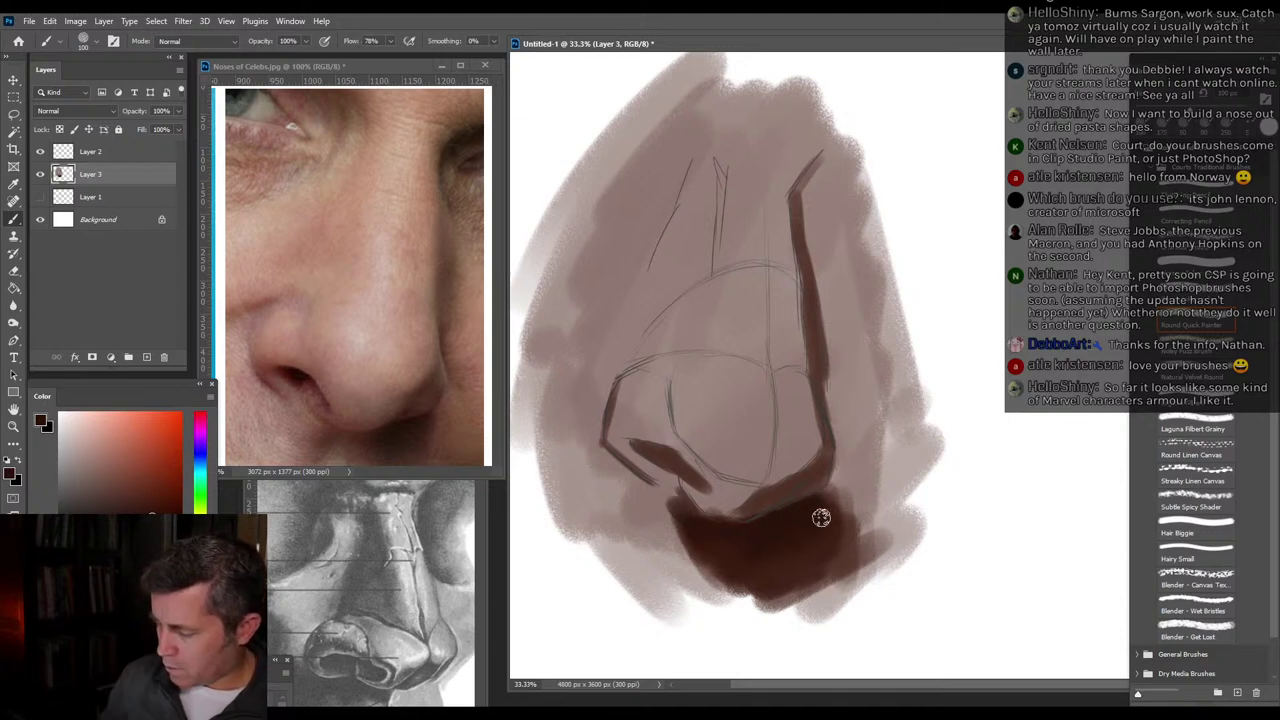
{"action": "left_click_drag", "start_coordinate": [821, 517], "coordinate": [700, 574]}
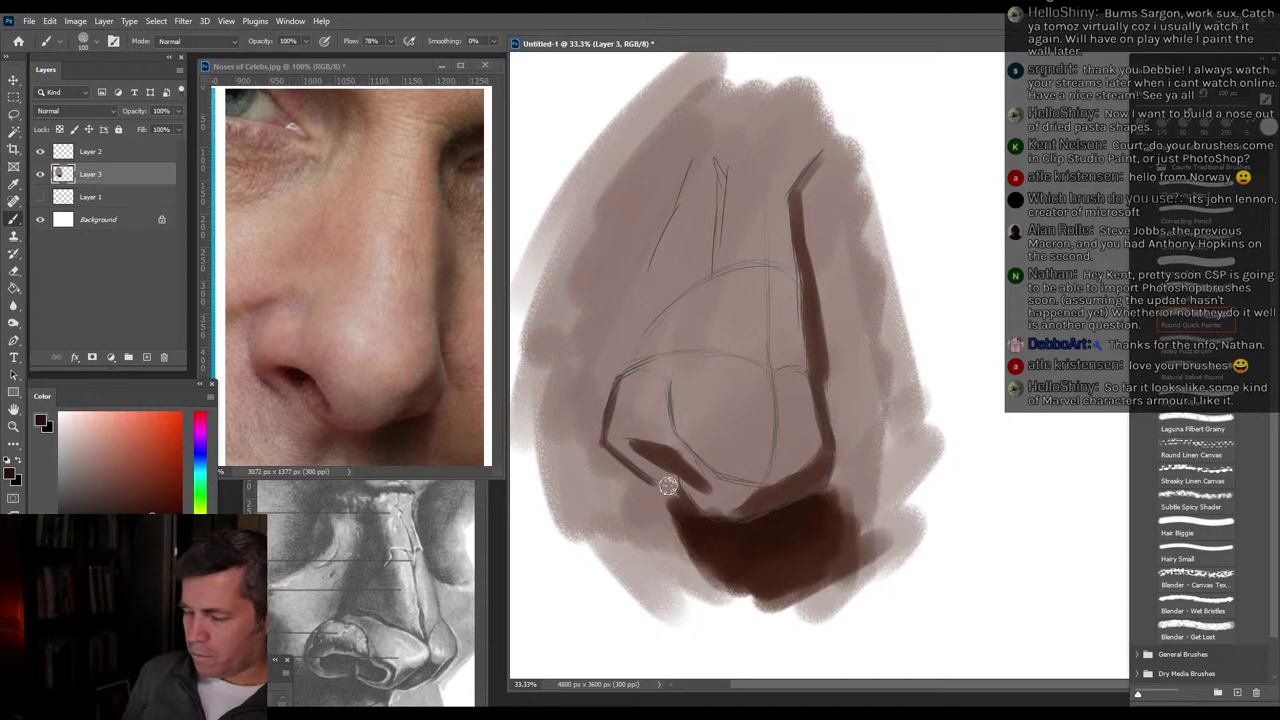
Fill the bridge, tip and near wing with a light pinkish skin tone up to the nostril and shadow edges.
{"action": "left_click", "coordinate": [119, 468]}
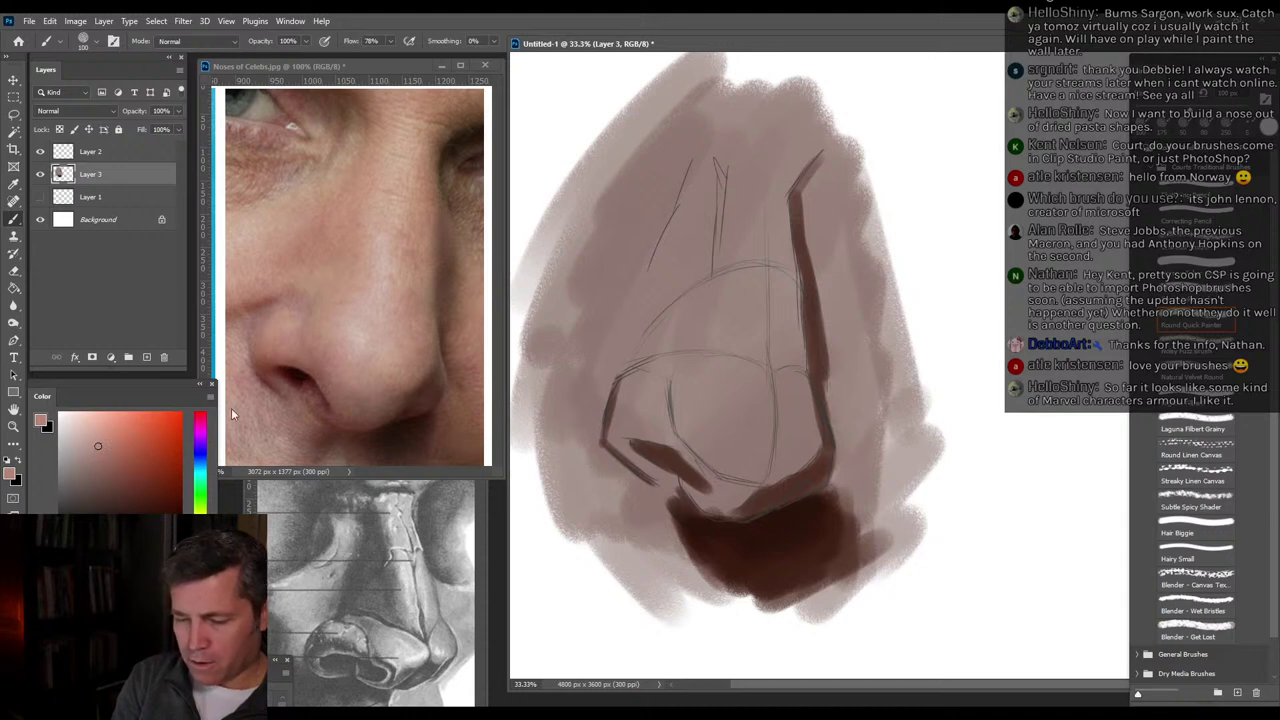
{"action": "mouse_move", "coordinate": [789, 437]}
{"action": "left_mouse_down"}
{"action": "mouse_move", "coordinate": [756, 446]}
{"action": "mouse_move", "coordinate": [787, 419]}
{"action": "mouse_move", "coordinate": [776, 396]}
{"action": "mouse_move", "coordinate": [717, 404]}
{"action": "mouse_move", "coordinate": [699, 389]}
{"action": "mouse_move", "coordinate": [728, 346]}
{"action": "mouse_move", "coordinate": [627, 418]}
{"action": "mouse_move", "coordinate": [687, 226]}
{"action": "mouse_move", "coordinate": [733, 222]}
{"action": "mouse_move", "coordinate": [783, 271]}
{"action": "mouse_move", "coordinate": [780, 304]}
{"action": "mouse_move", "coordinate": [771, 191]}
{"action": "mouse_move", "coordinate": [750, 168]}
{"action": "mouse_move", "coordinate": [736, 327]}
{"action": "mouse_move", "coordinate": [791, 419]}
{"action": "mouse_move", "coordinate": [729, 490]}
{"action": "left_mouse_up"}
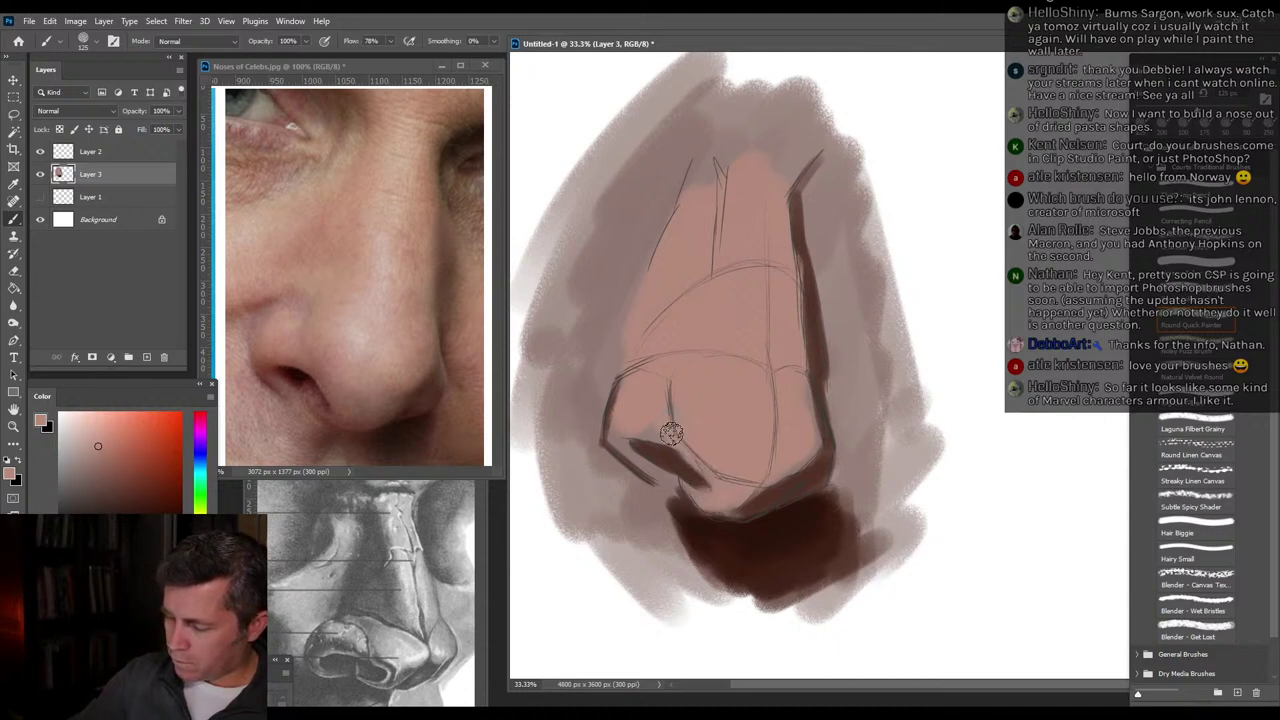
{"action": "mouse_move", "coordinate": [621, 444]}
{"action": "left_mouse_down"}
{"action": "mouse_move", "coordinate": [661, 477]}
{"action": "mouse_move", "coordinate": [652, 472]}
{"action": "left_mouse_up"}
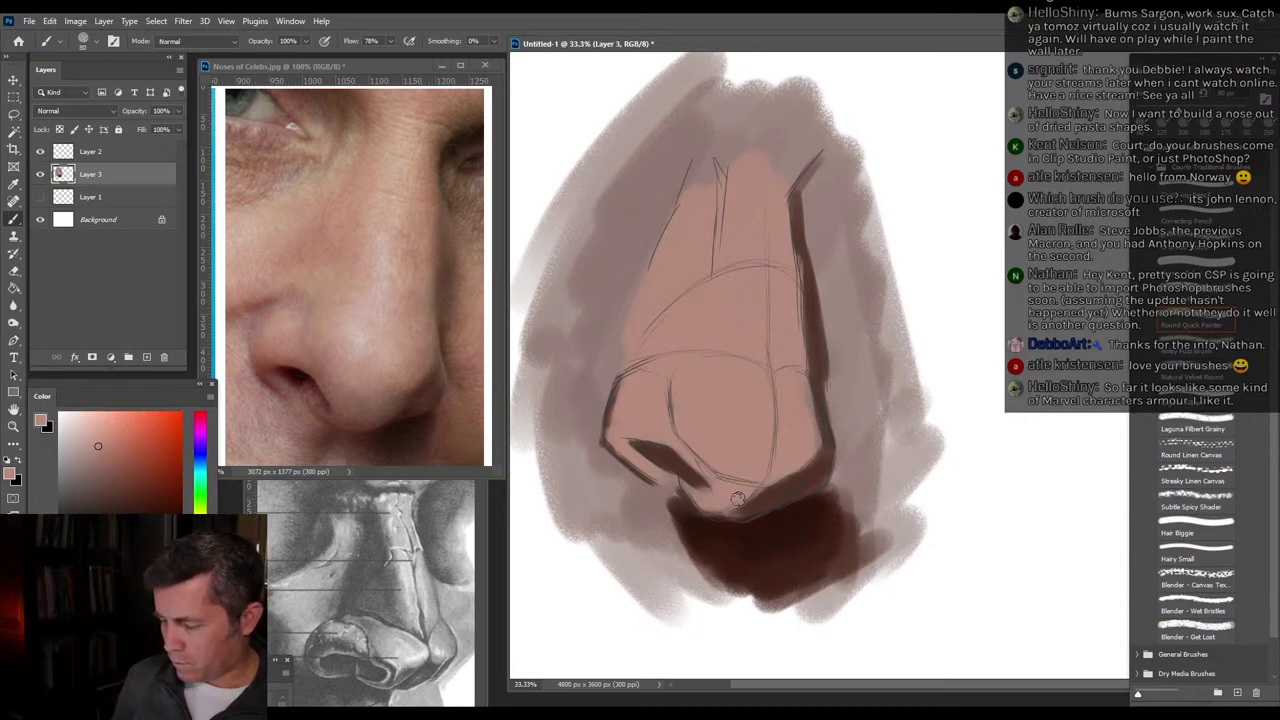
Paint reddish-brown halftones around the nostril, along the tip's underside and down the bridge's far edge.
{"action": "left_click", "coordinate": [768, 490], "text": "alt"}
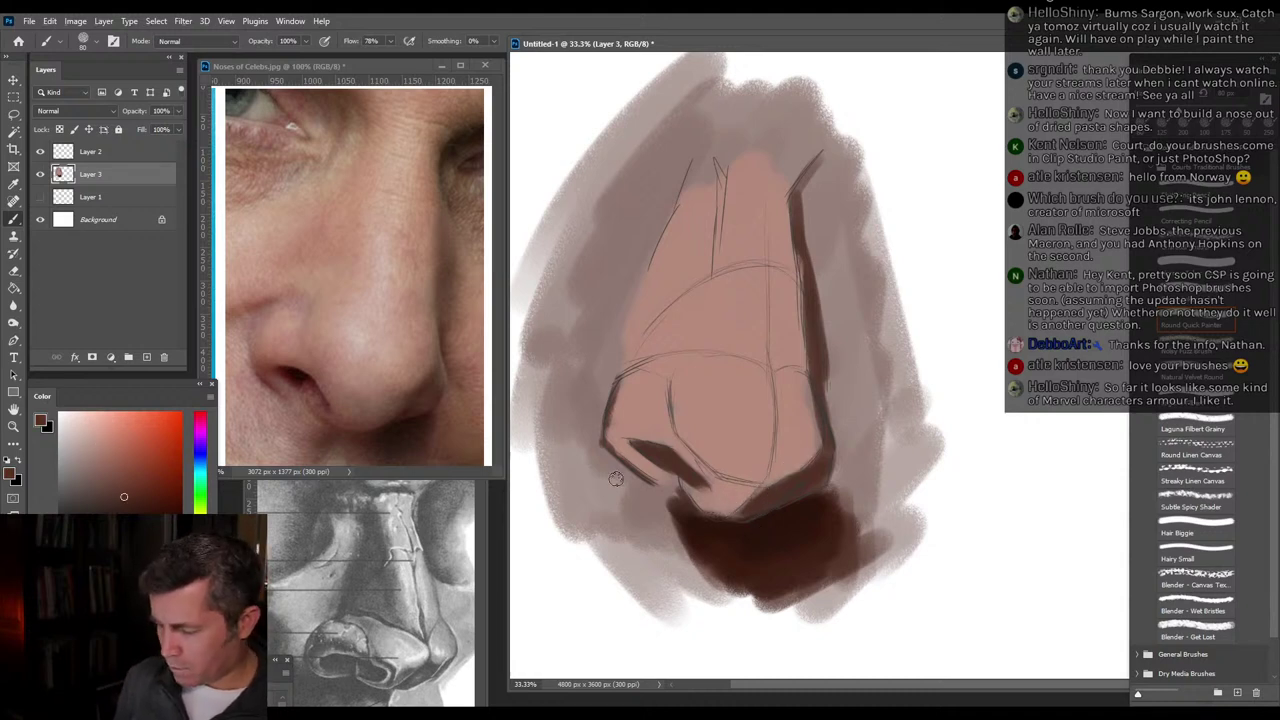
{"action": "left_click", "coordinate": [124, 467]}
{"action": "mouse_move", "coordinate": [750, 512]}
{"action": "left_mouse_down"}
{"action": "mouse_move", "coordinate": [705, 513]}
{"action": "mouse_move", "coordinate": [737, 494]}
{"action": "mouse_move", "coordinate": [700, 490]}
{"action": "mouse_move", "coordinate": [741, 492]}
{"action": "mouse_move", "coordinate": [682, 454]}
{"action": "mouse_move", "coordinate": [621, 444]}
{"action": "mouse_move", "coordinate": [679, 487]}
{"action": "mouse_move", "coordinate": [618, 440]}
{"action": "mouse_move", "coordinate": [656, 475]}
{"action": "mouse_move", "coordinate": [610, 429]}
{"action": "mouse_move", "coordinate": [620, 390]}
{"action": "mouse_move", "coordinate": [638, 426]}
{"action": "mouse_move", "coordinate": [698, 440]}
{"action": "mouse_move", "coordinate": [681, 427]}
{"action": "mouse_move", "coordinate": [705, 464]}
{"action": "mouse_move", "coordinate": [777, 416]}
{"action": "mouse_move", "coordinate": [804, 462]}
{"action": "mouse_move", "coordinate": [717, 487]}
{"action": "mouse_move", "coordinate": [723, 507]}
{"action": "mouse_move", "coordinate": [783, 468]}
{"action": "left_mouse_up"}
{"action": "left_click_drag", "start_coordinate": [814, 421], "coordinate": [792, 292]}
Enlarge the brush to 200 px and shade the near side plane of the bridge up to its root in a muted reddish midtone.
{"action": "key", "text": "bracketright"}
{"action": "key", "text": "bracketright"}
{"action": "key", "text": "bracketright"}
{"action": "key", "text": "bracketright"}
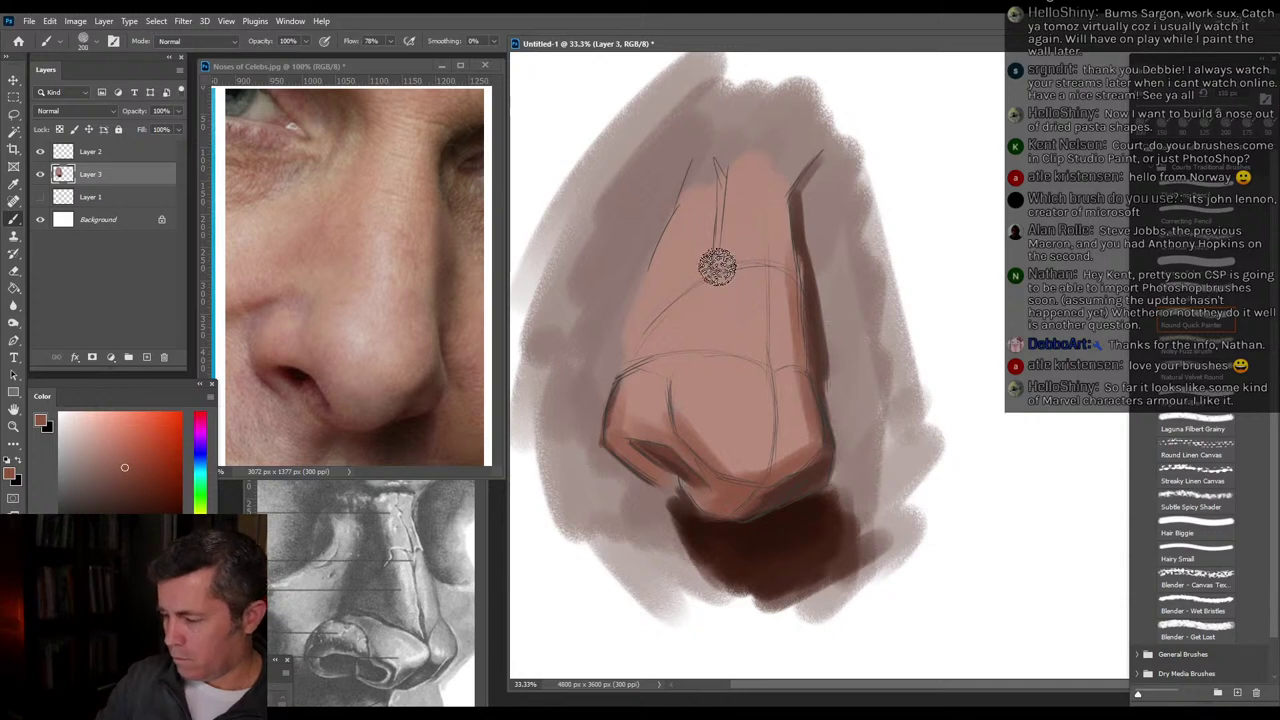
{"action": "mouse_move", "coordinate": [684, 210]}
{"action": "left_mouse_down"}
{"action": "mouse_move", "coordinate": [662, 285]}
{"action": "mouse_move", "coordinate": [710, 188]}
{"action": "mouse_move", "coordinate": [694, 257]}
{"action": "left_mouse_up"}
{"action": "mouse_move", "coordinate": [636, 338]}
{"action": "left_mouse_down"}
{"action": "mouse_move", "coordinate": [698, 339]}
{"action": "mouse_move", "coordinate": [681, 307]}
{"action": "mouse_move", "coordinate": [645, 317]}
{"action": "mouse_move", "coordinate": [698, 293]}
{"action": "left_mouse_up"}
{"action": "mouse_move", "coordinate": [718, 216]}
{"action": "left_mouse_down"}
{"action": "mouse_move", "coordinate": [717, 178]}
{"action": "mouse_move", "coordinate": [712, 201]}
{"action": "mouse_move", "coordinate": [778, 179]}
{"action": "mouse_move", "coordinate": [751, 159]}
{"action": "left_mouse_up"}
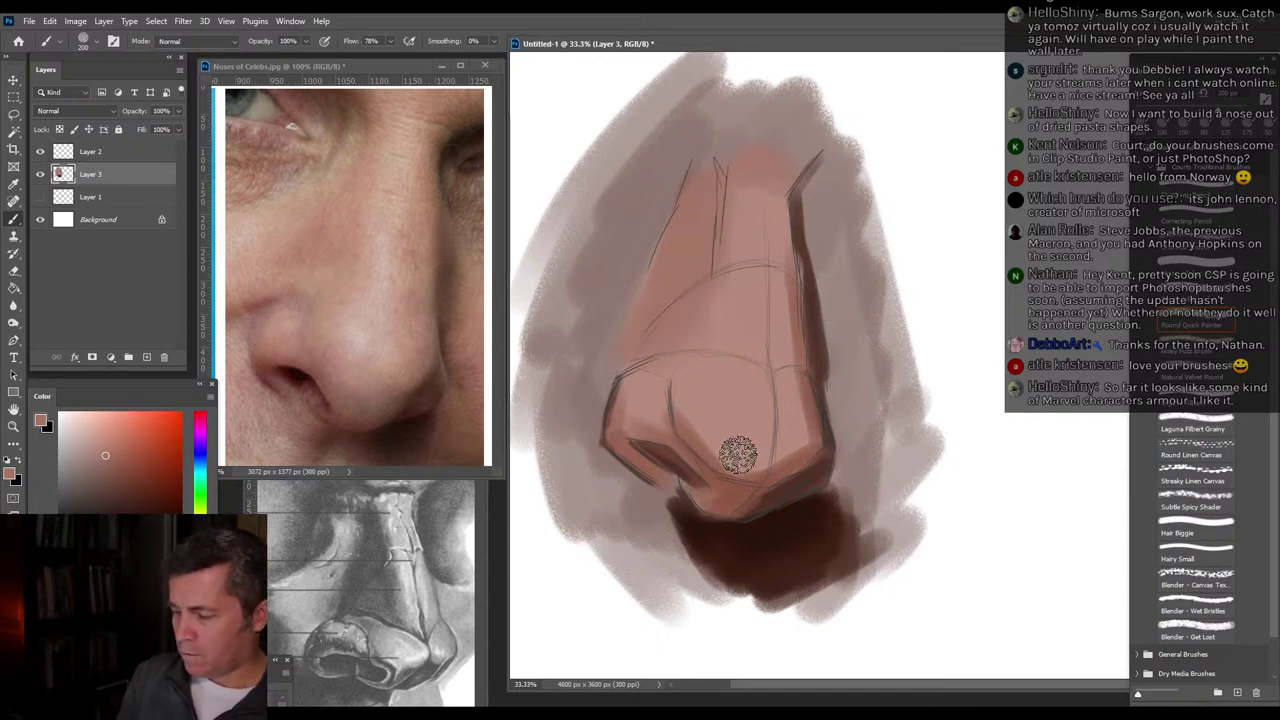
Erase the construction lines over the tip, wing and bridge on Layer 2 with a 50 px eraser.
{"action": "left_click", "coordinate": [121, 156]}
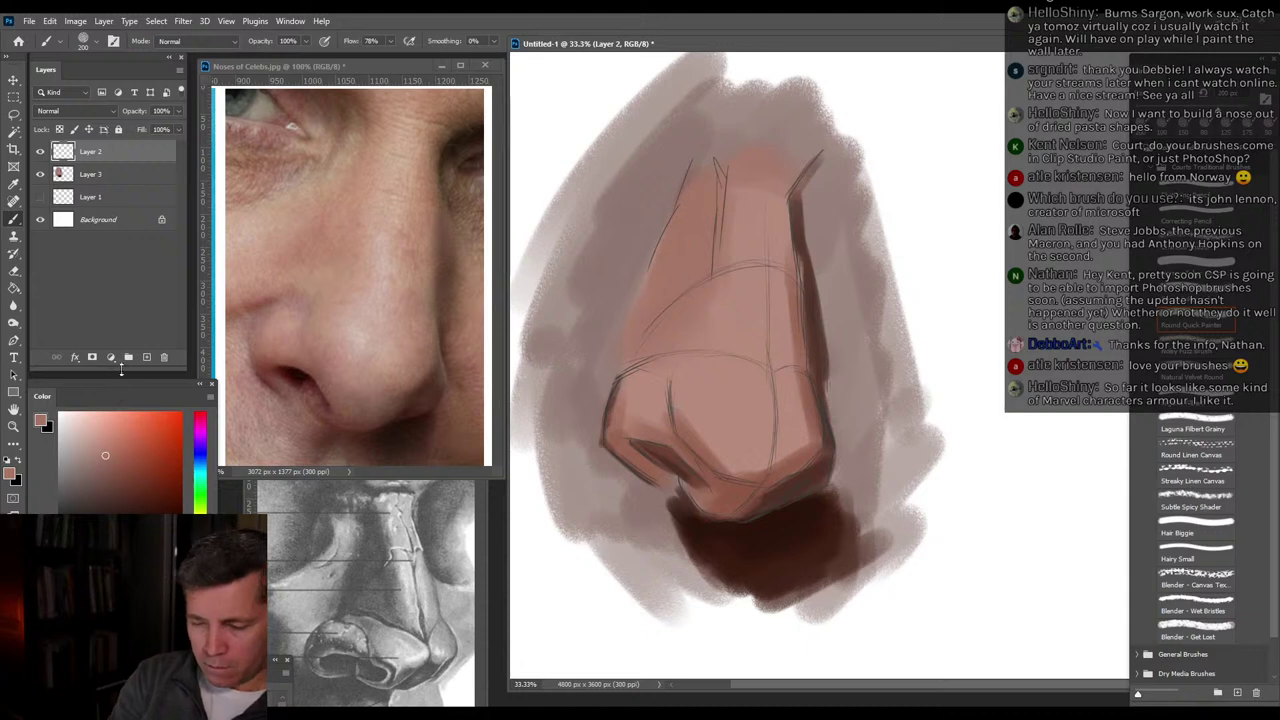
{"action": "key", "text": "e"}
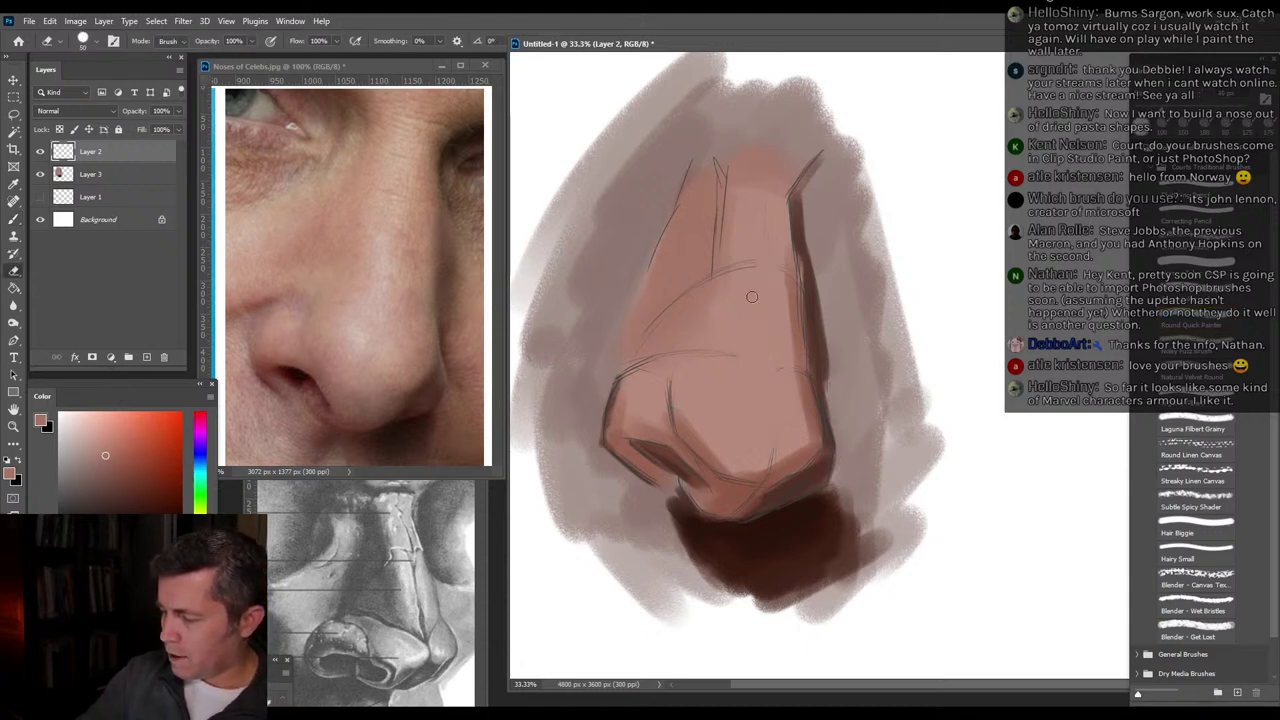
{"action": "left_click_drag", "start_coordinate": [671, 351], "coordinate": [625, 375]}
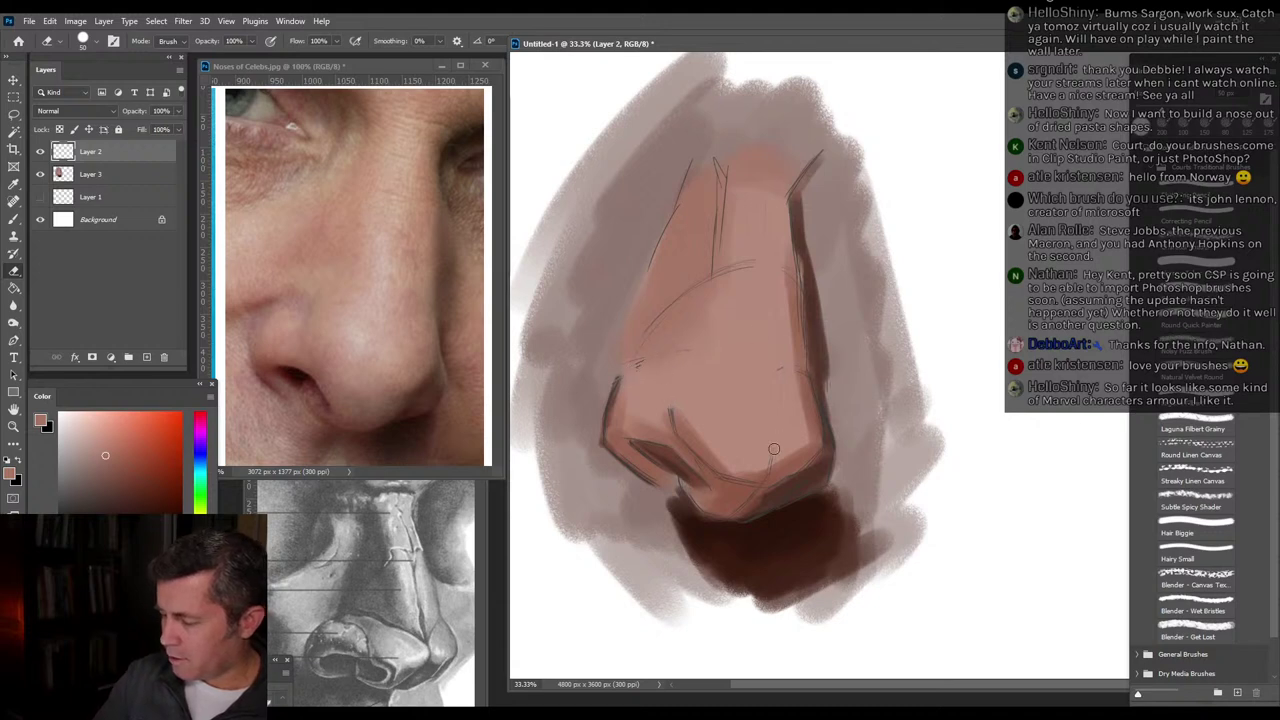
{"action": "left_click_drag", "start_coordinate": [772, 450], "coordinate": [732, 480]}
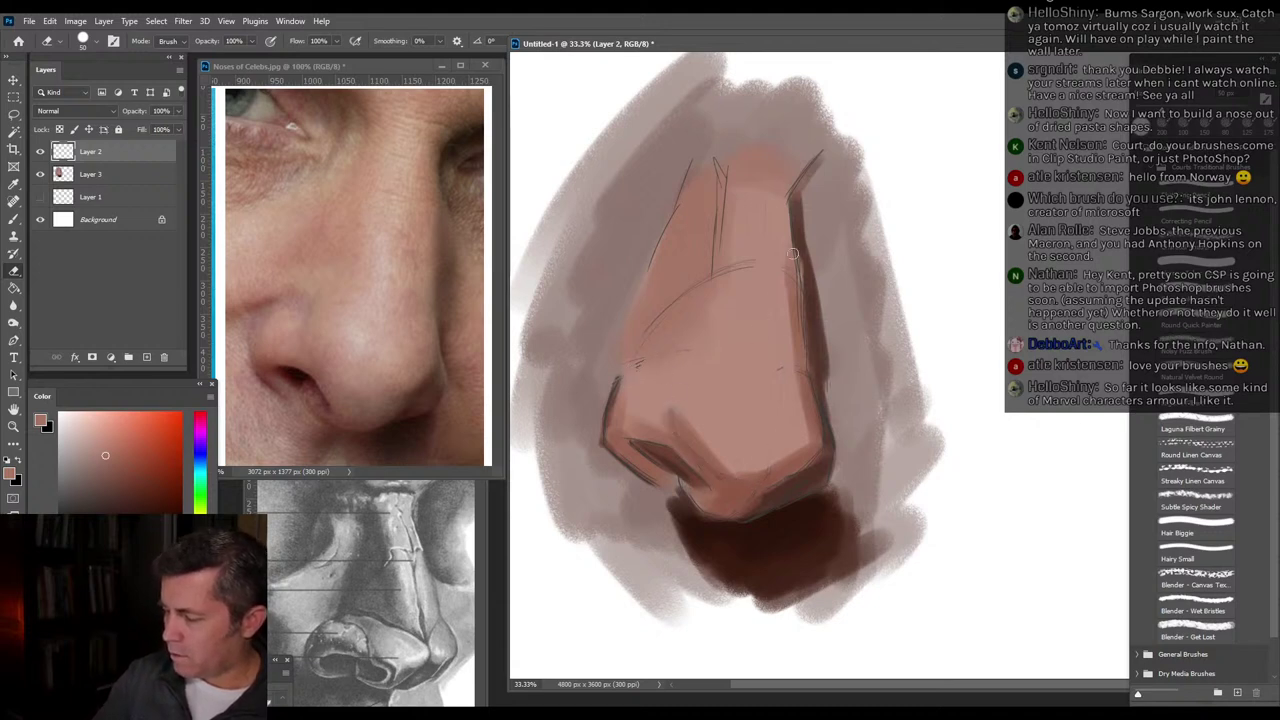
{"action": "left_click_drag", "start_coordinate": [726, 174], "coordinate": [720, 226]}
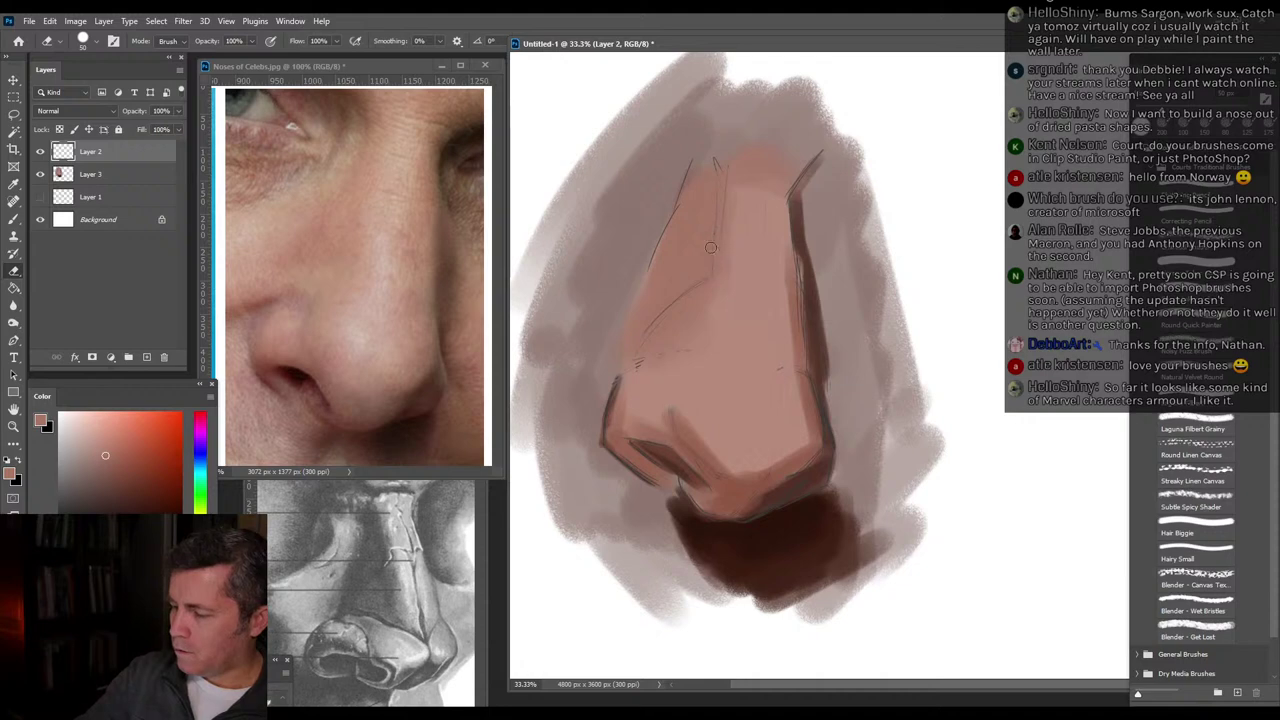
{"action": "left_click_drag", "start_coordinate": [694, 288], "coordinate": [662, 312]}
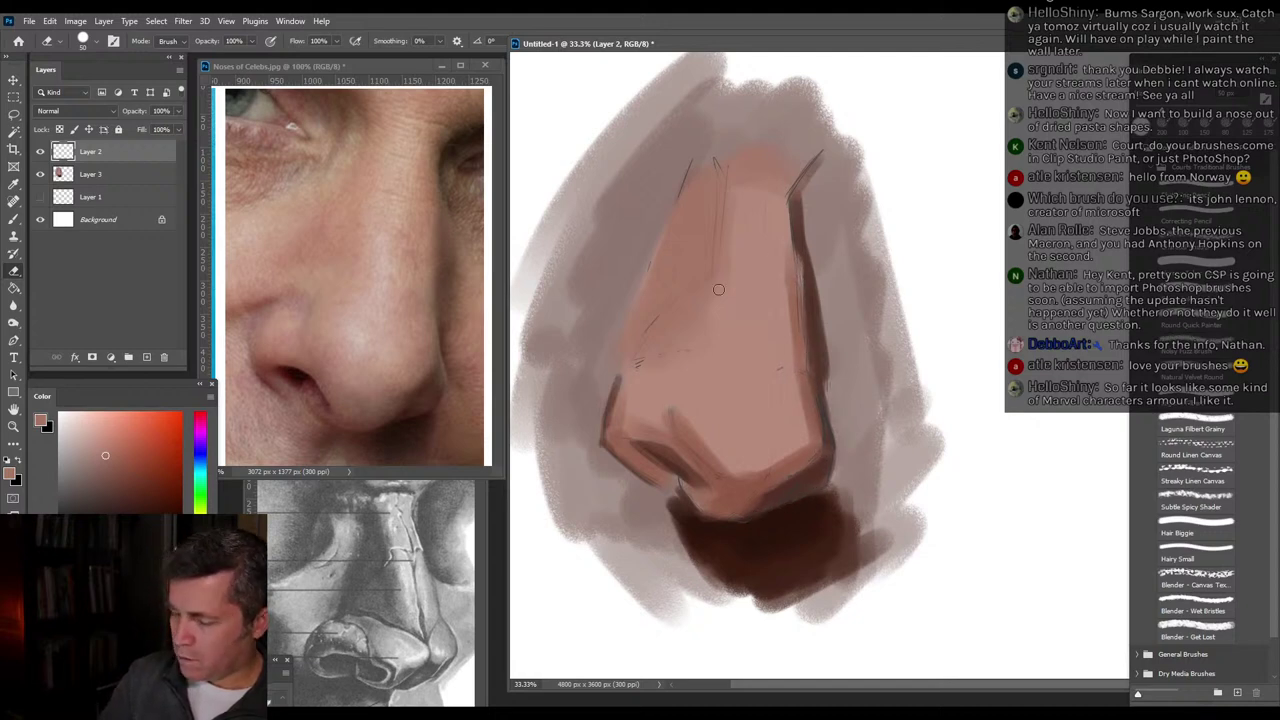
Merge Layer 2 and Layer 3 into a single layer.
{"action": "left_click", "coordinate": [142, 174], "text": "shift"}
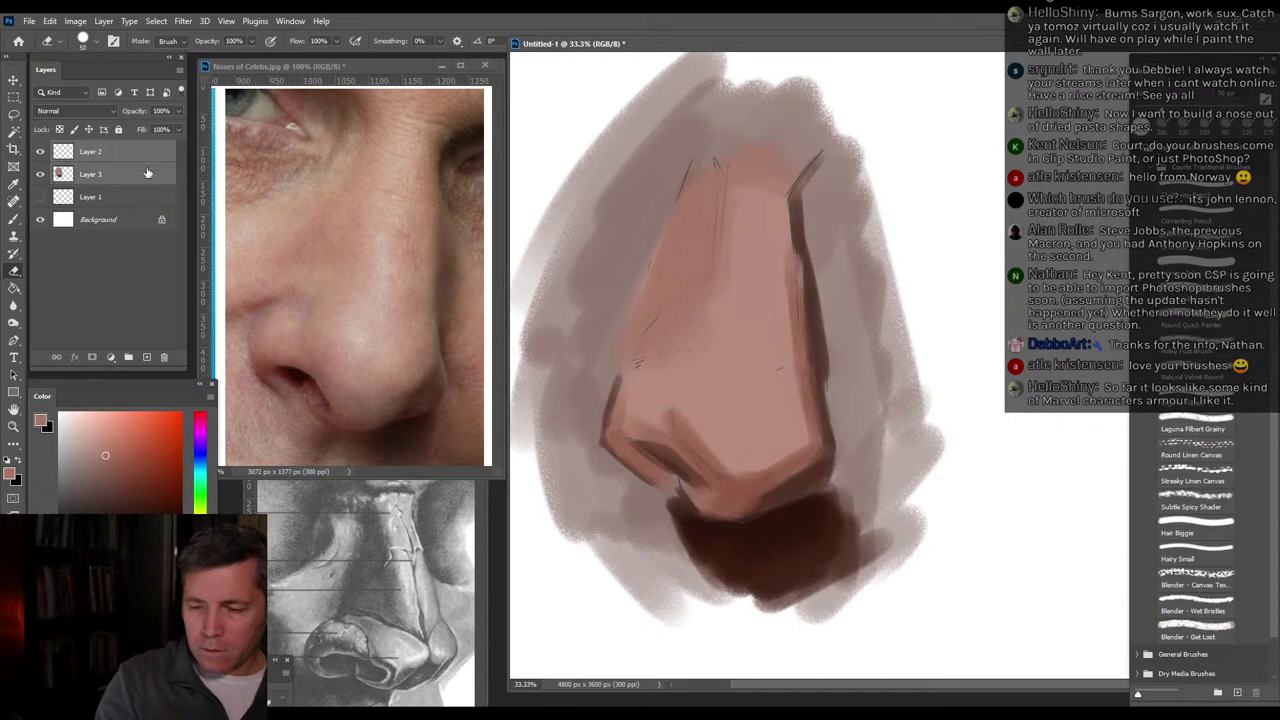
{"action": "left_click", "coordinate": [179, 72]}
{"action": "left_click", "coordinate": [239, 473]}
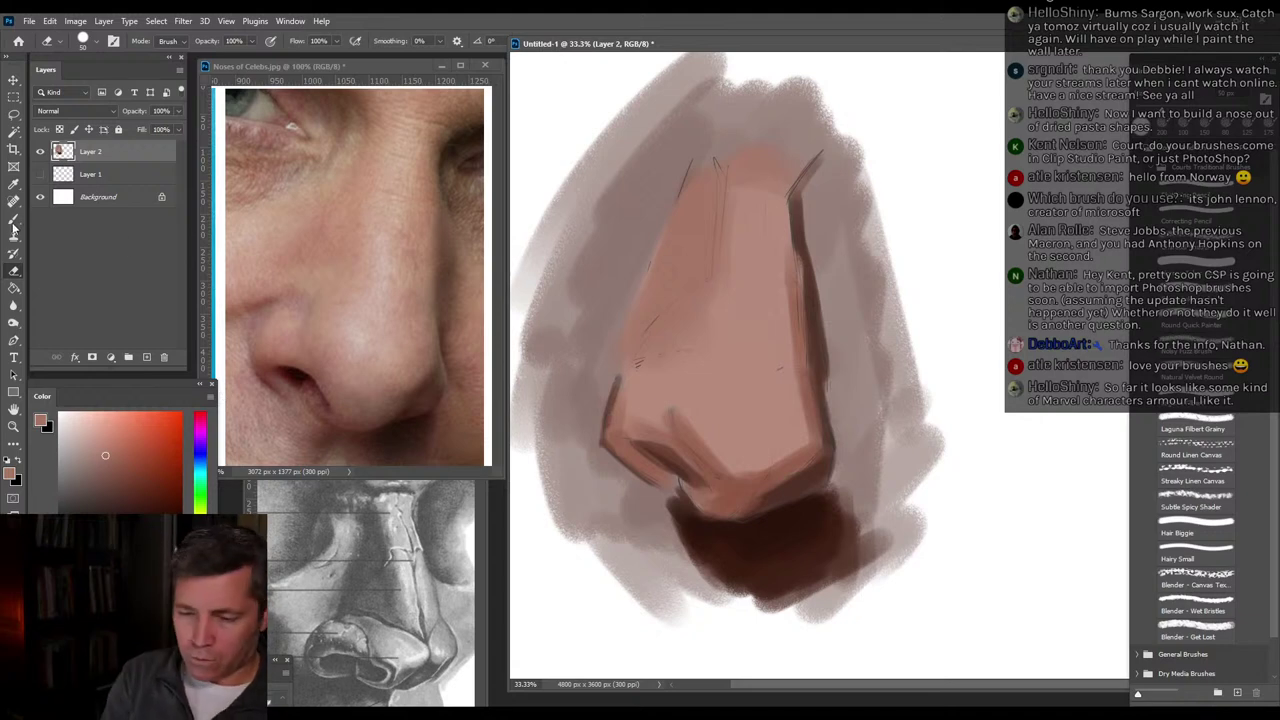
Glaze the near side plane, bridge and tip with warmer peach-orange skin tones using the Round Quick Painter brush.
{"action": "key", "text": "b"}
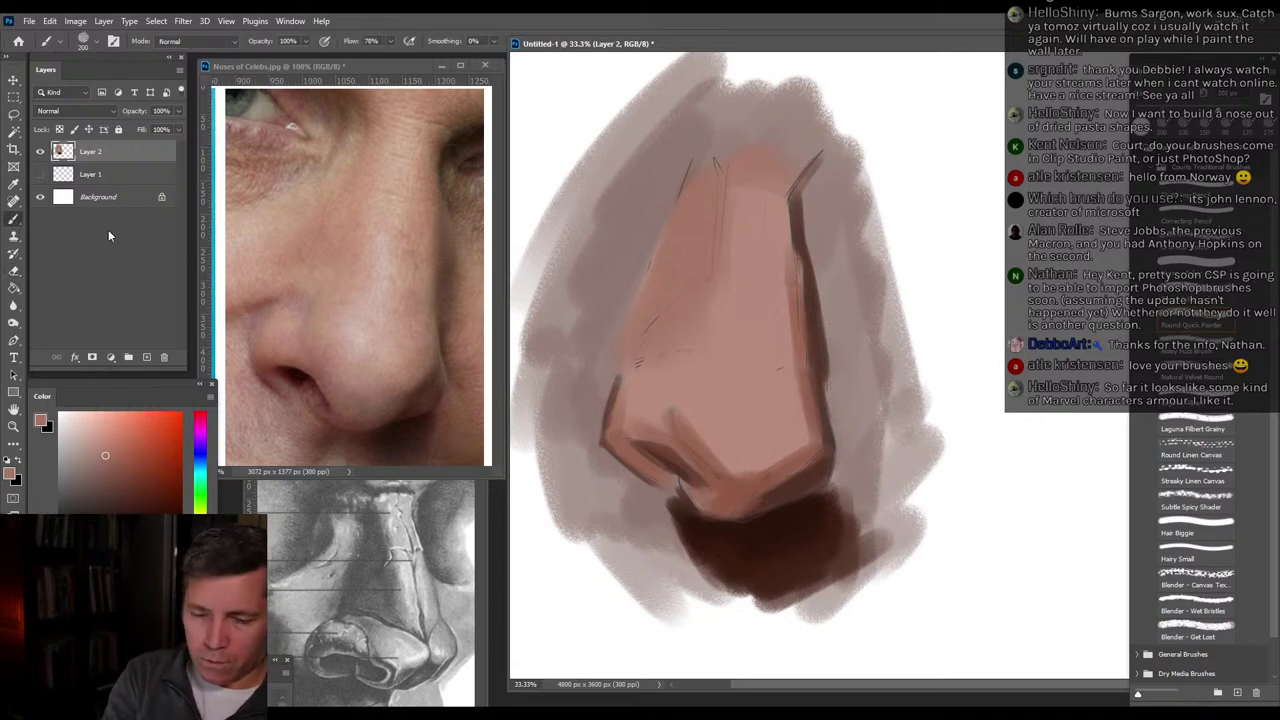
{"action": "left_click", "coordinate": [740, 298], "text": "alt"}
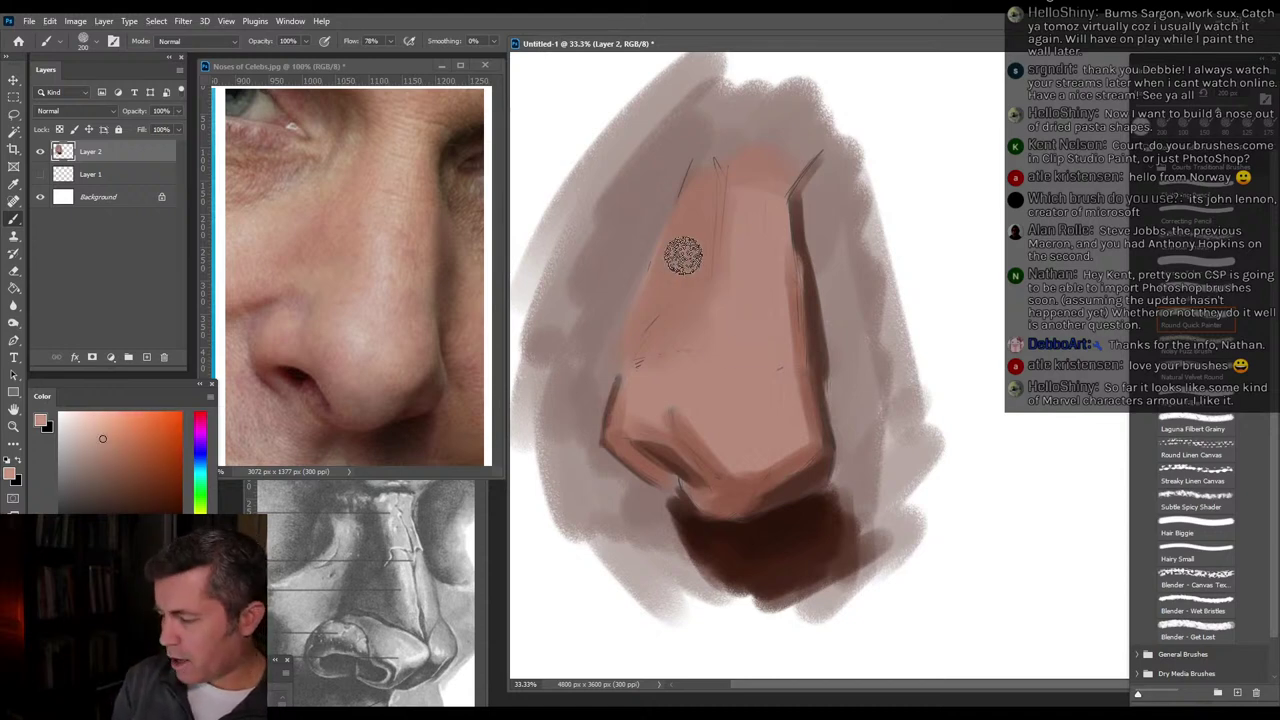
{"action": "mouse_move", "coordinate": [676, 309]}
{"action": "left_mouse_down"}
{"action": "mouse_move", "coordinate": [646, 336]}
{"action": "mouse_move", "coordinate": [739, 230]}
{"action": "mouse_move", "coordinate": [704, 242]}
{"action": "left_mouse_up"}
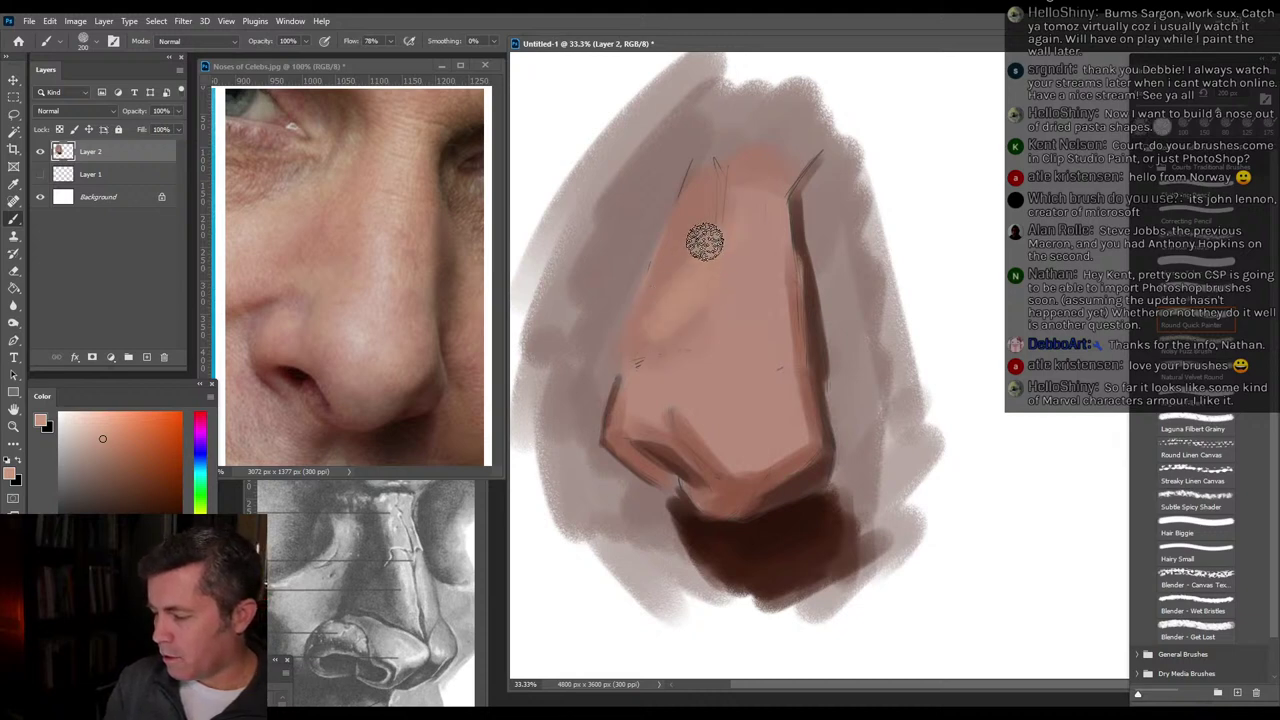
{"action": "left_click", "coordinate": [119, 448]}
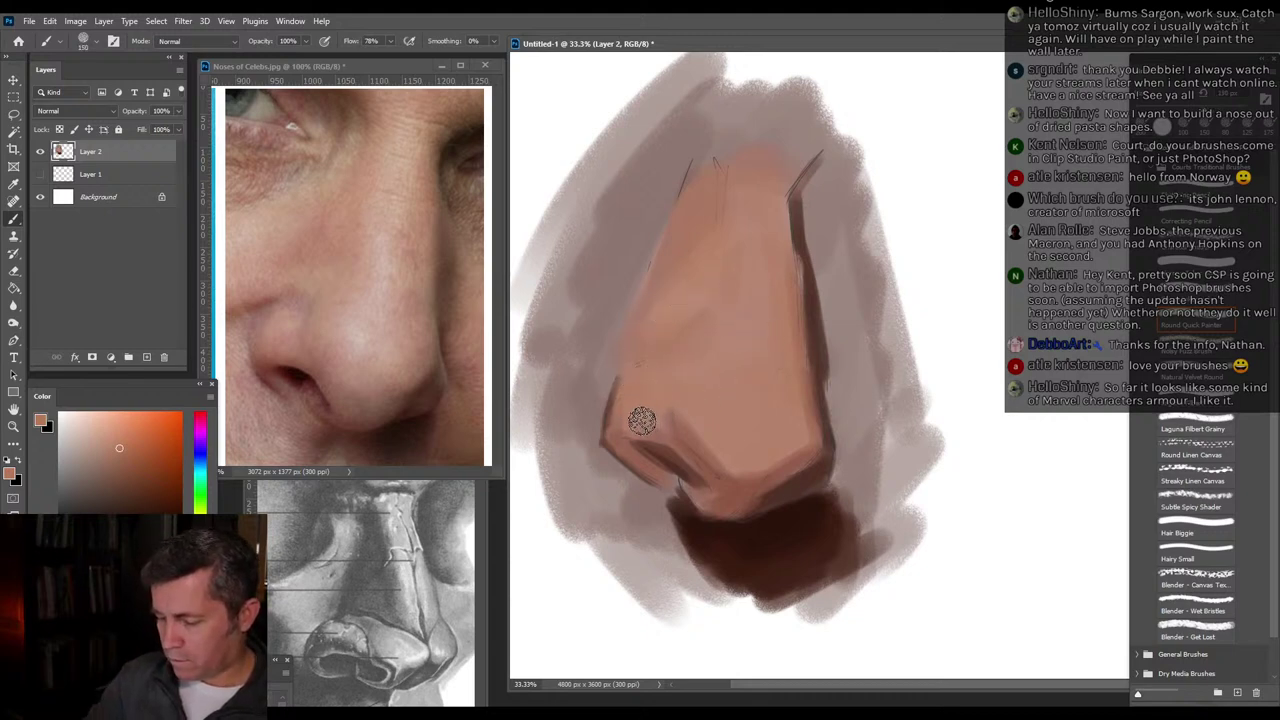
Paint saturated red along the near wing's outer edge, the nostril rim and the base between the nostrils with a 100 px brush.
{"action": "left_click", "coordinate": [144, 465]}
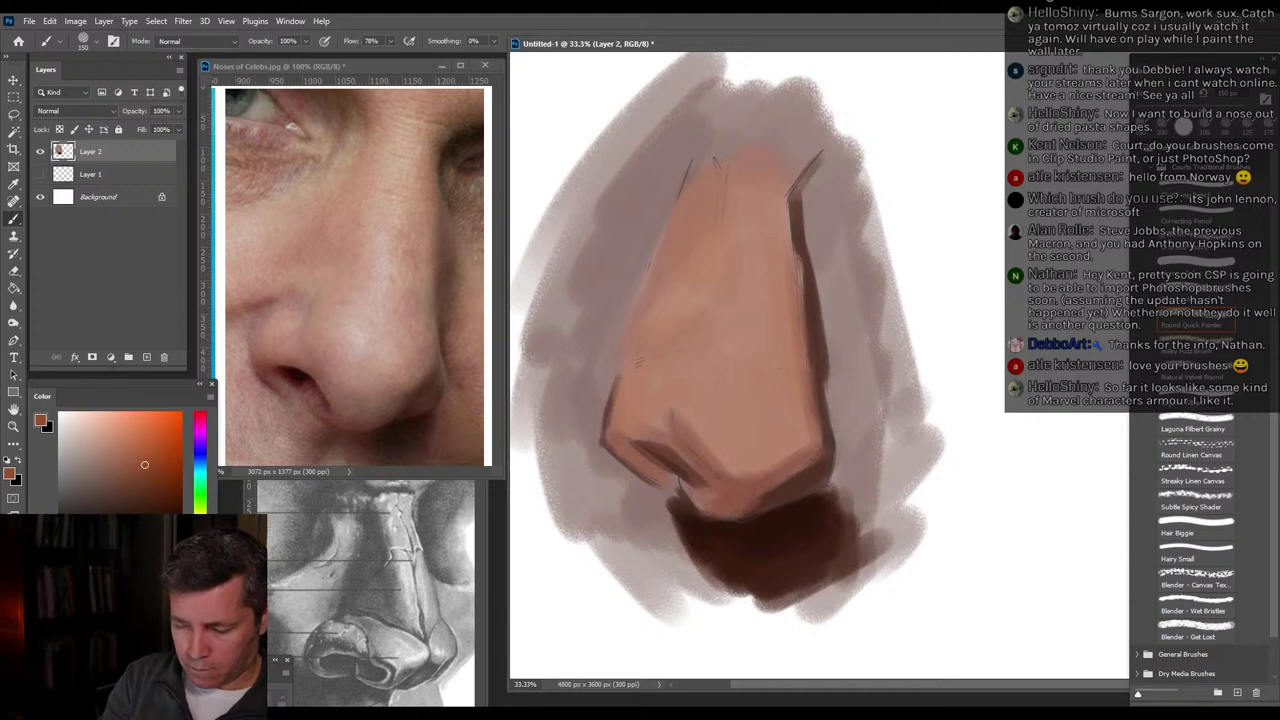
{"action": "left_click", "coordinate": [200, 530]}
{"action": "mouse_move", "coordinate": [639, 429]}
{"action": "left_mouse_down"}
{"action": "mouse_move", "coordinate": [609, 442]}
{"action": "mouse_move", "coordinate": [649, 472]}
{"action": "mouse_move", "coordinate": [615, 438]}
{"action": "mouse_move", "coordinate": [621, 392]}
{"action": "mouse_move", "coordinate": [607, 442]}
{"action": "mouse_move", "coordinate": [625, 390]}
{"action": "mouse_move", "coordinate": [639, 429]}
{"action": "mouse_move", "coordinate": [620, 432]}
{"action": "mouse_move", "coordinate": [679, 446]}
{"action": "mouse_move", "coordinate": [708, 481]}
{"action": "left_mouse_up"}
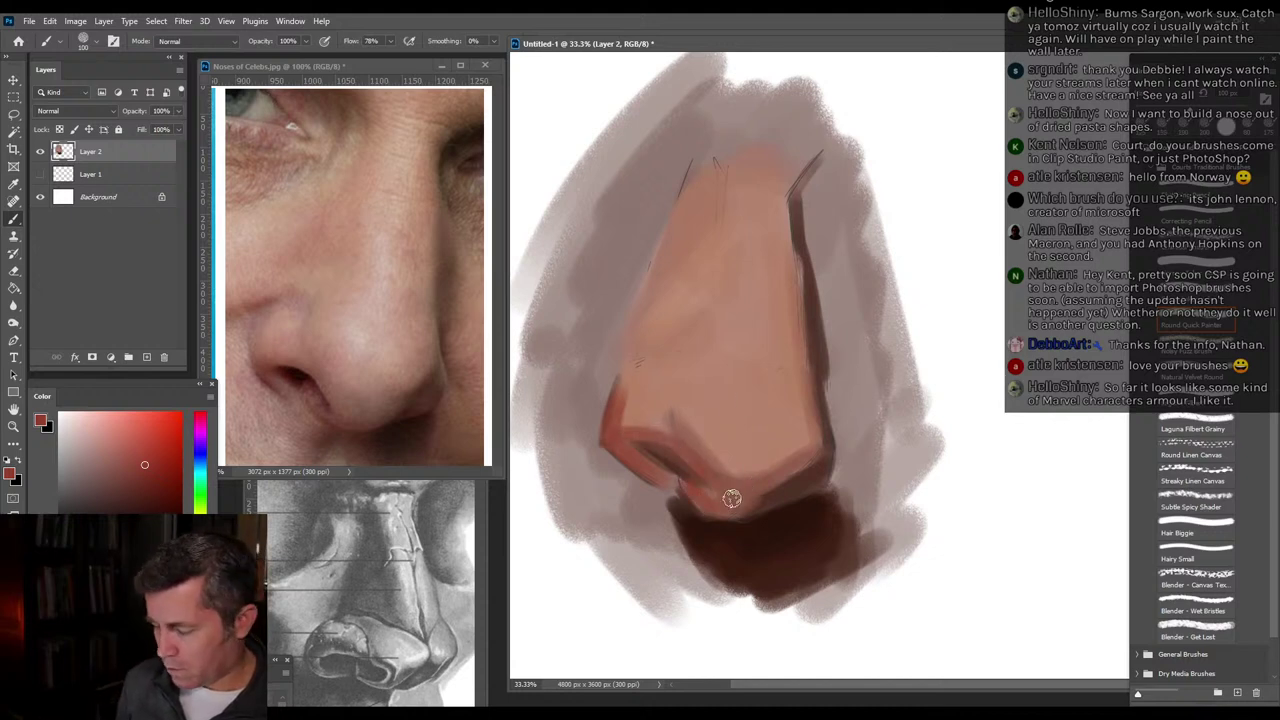
{"action": "left_click_drag", "start_coordinate": [729, 510], "coordinate": [763, 479]}
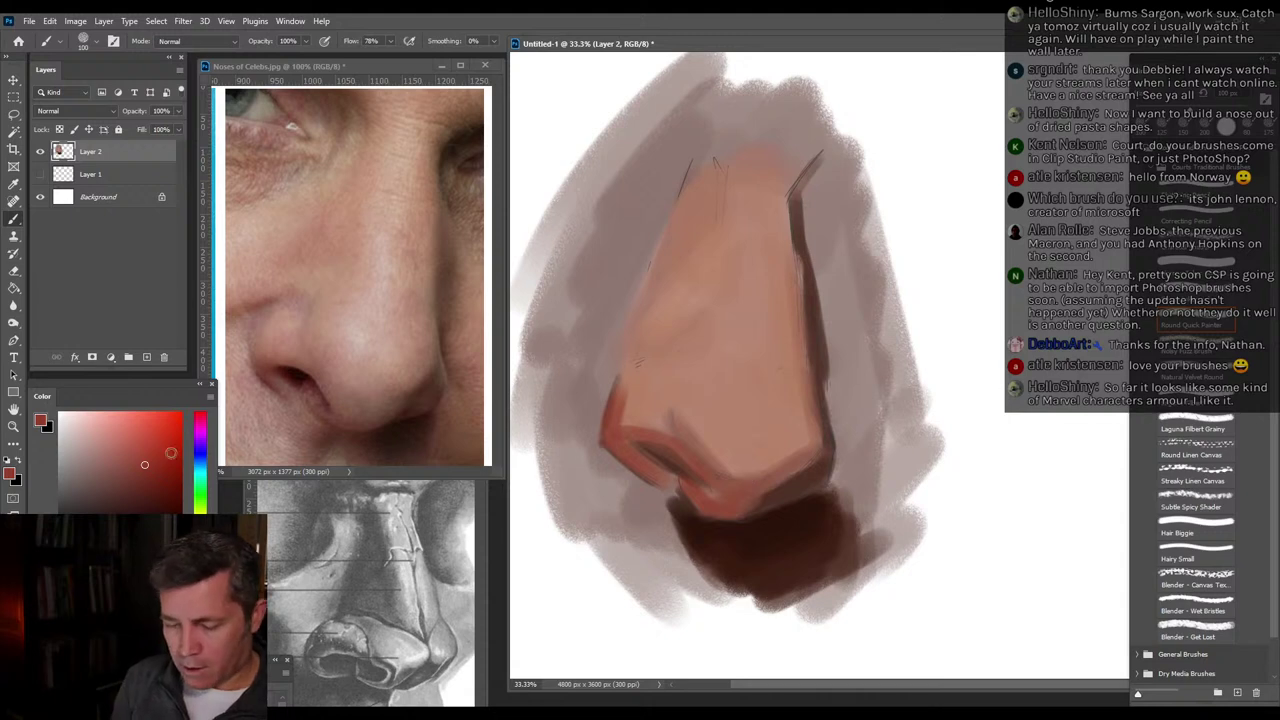
Darken the tip's underside plane with a deeper red and refine its upper edge with skin tone sampled from the tip.
{"action": "left_click", "coordinate": [149, 481]}
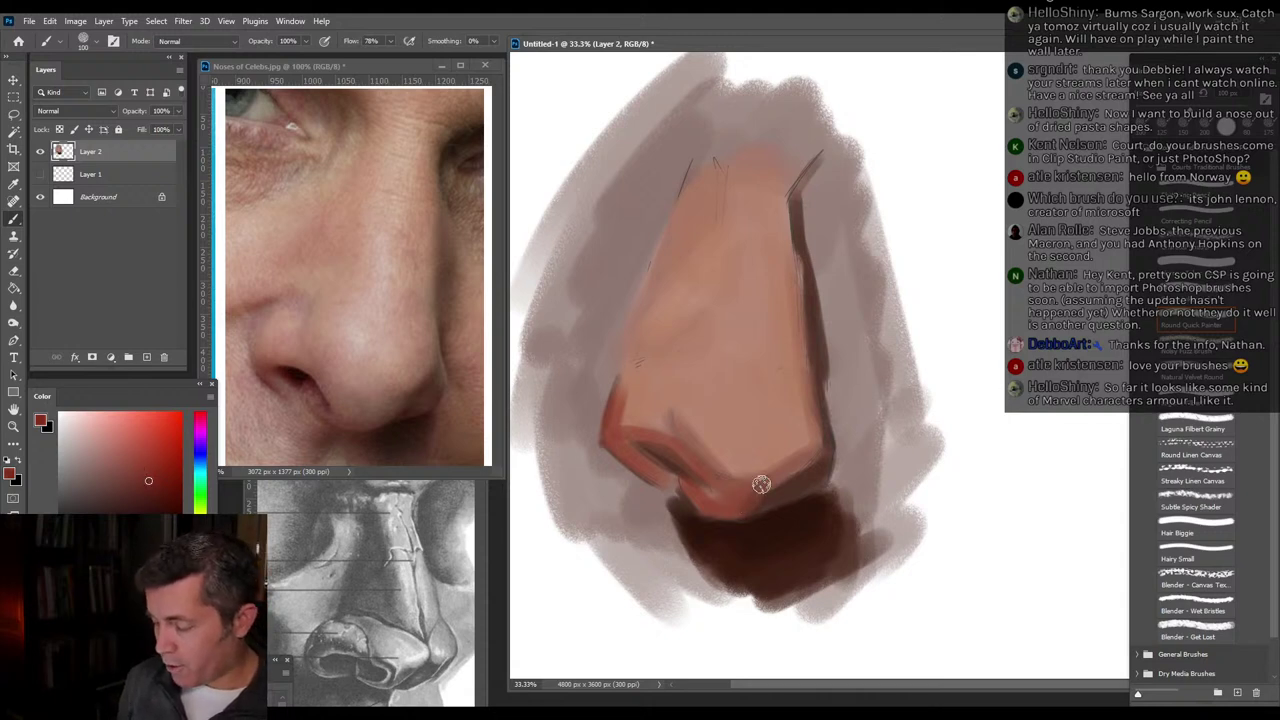
{"action": "left_click_drag", "start_coordinate": [806, 460], "coordinate": [755, 475]}
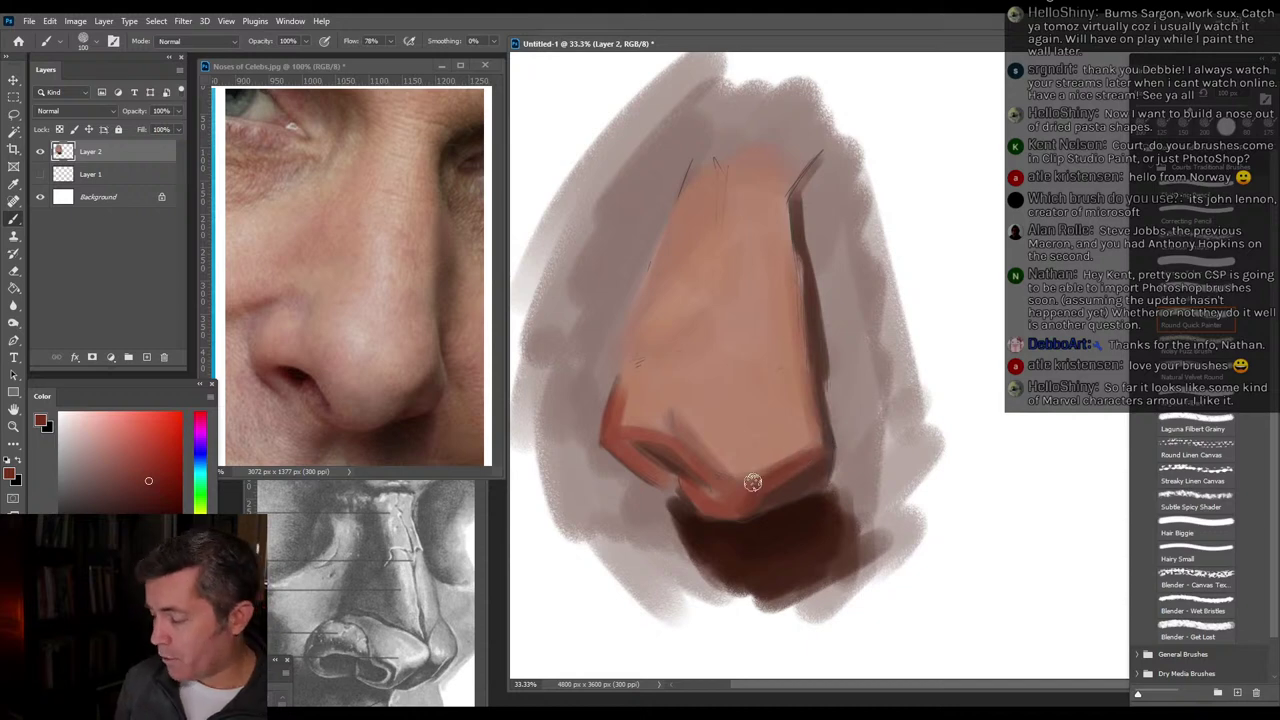
{"action": "left_click", "coordinate": [810, 442], "text": "alt"}
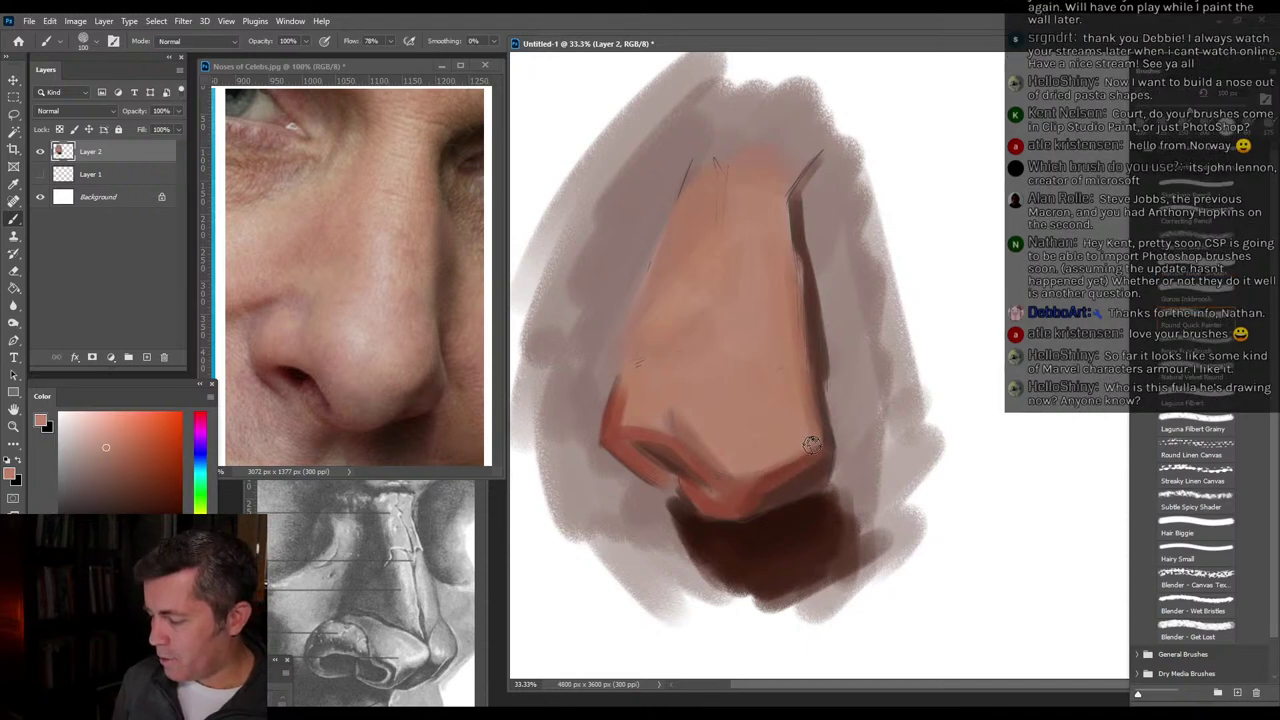
{"action": "left_click_drag", "start_coordinate": [812, 445], "coordinate": [764, 470]}
{"action": "left_click_drag", "start_coordinate": [808, 426], "coordinate": [806, 446]}
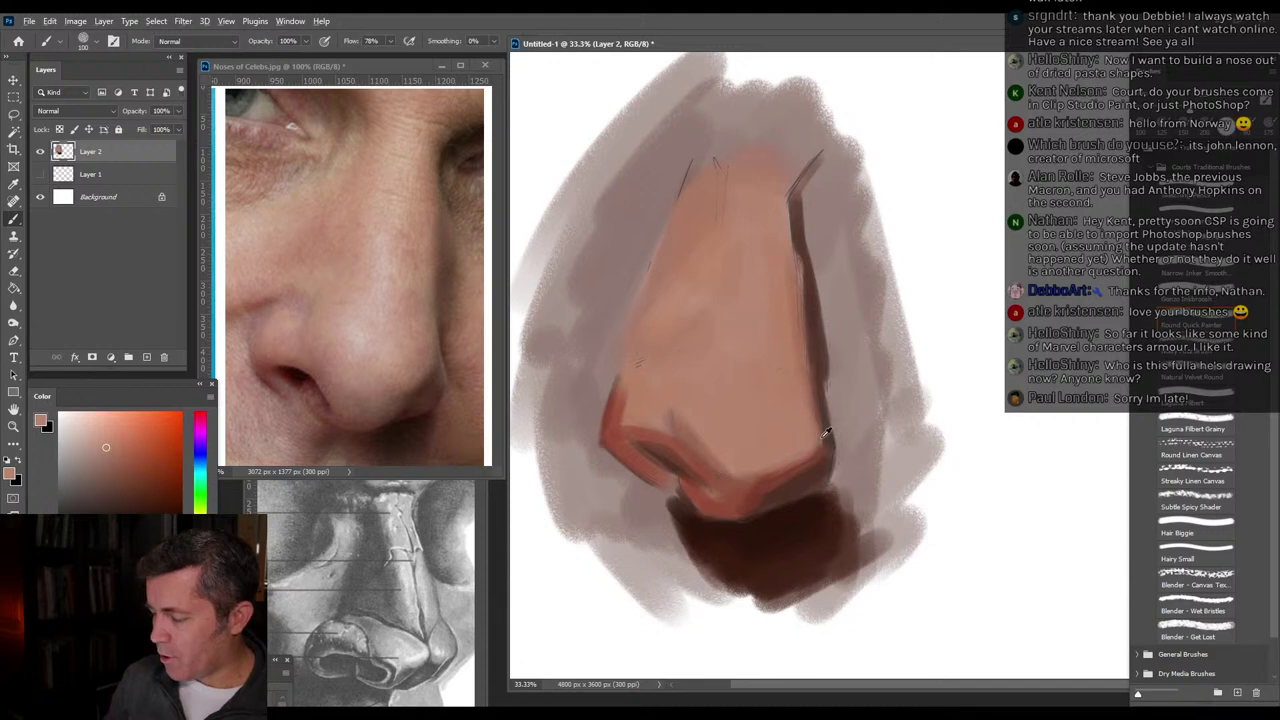
Warm the far side's dark contour from the tip to the brow corner with red-brown tones sampled from the nose.
{"action": "left_click", "coordinate": [788, 507], "text": "alt"}
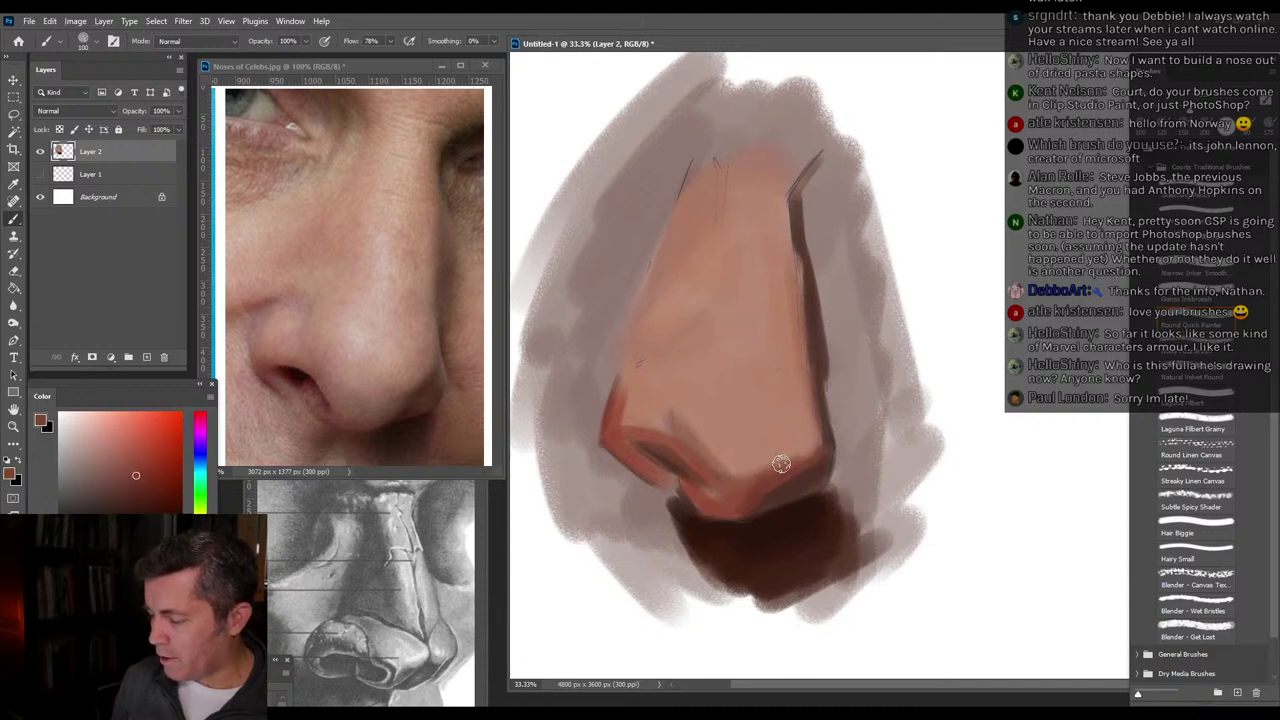
{"action": "mouse_move", "coordinate": [781, 464]}
{"action": "left_mouse_down"}
{"action": "mouse_move", "coordinate": [816, 452]}
{"action": "mouse_move", "coordinate": [822, 415]}
{"action": "mouse_move", "coordinate": [835, 421]}
{"action": "mouse_move", "coordinate": [821, 453]}
{"action": "mouse_move", "coordinate": [818, 402]}
{"action": "left_mouse_up"}
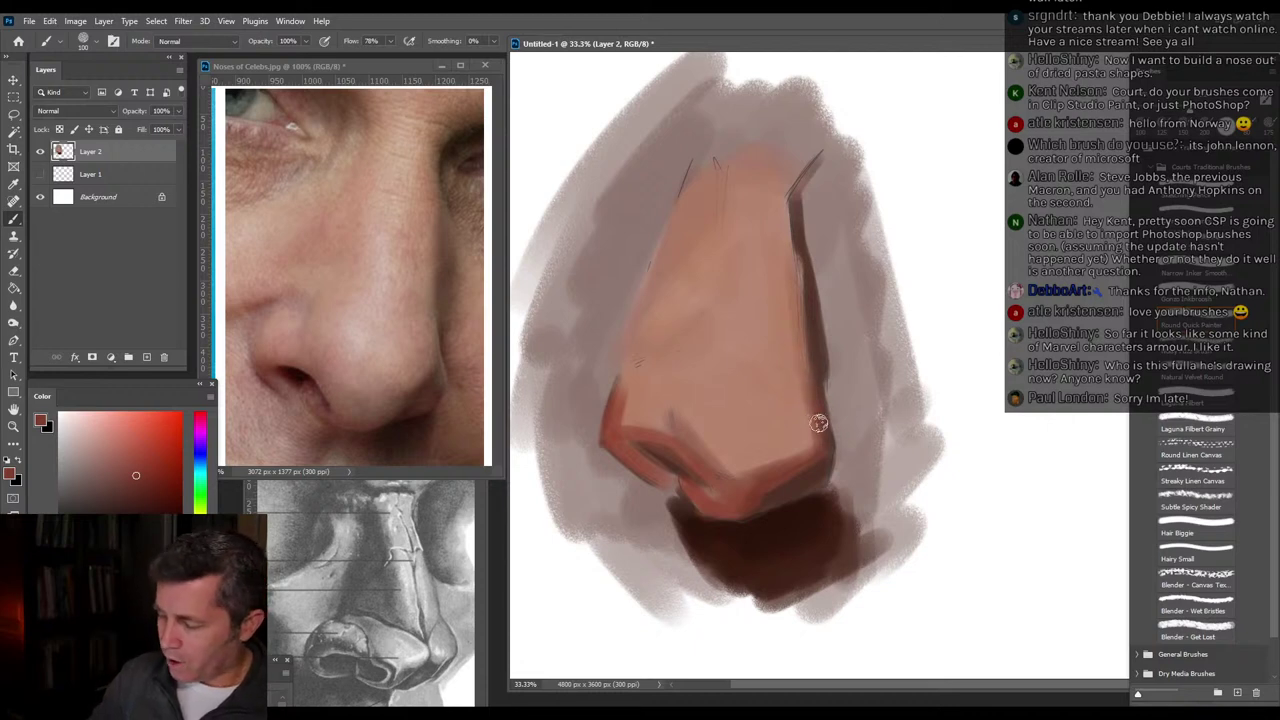
{"action": "left_click", "coordinate": [804, 360], "text": "alt"}
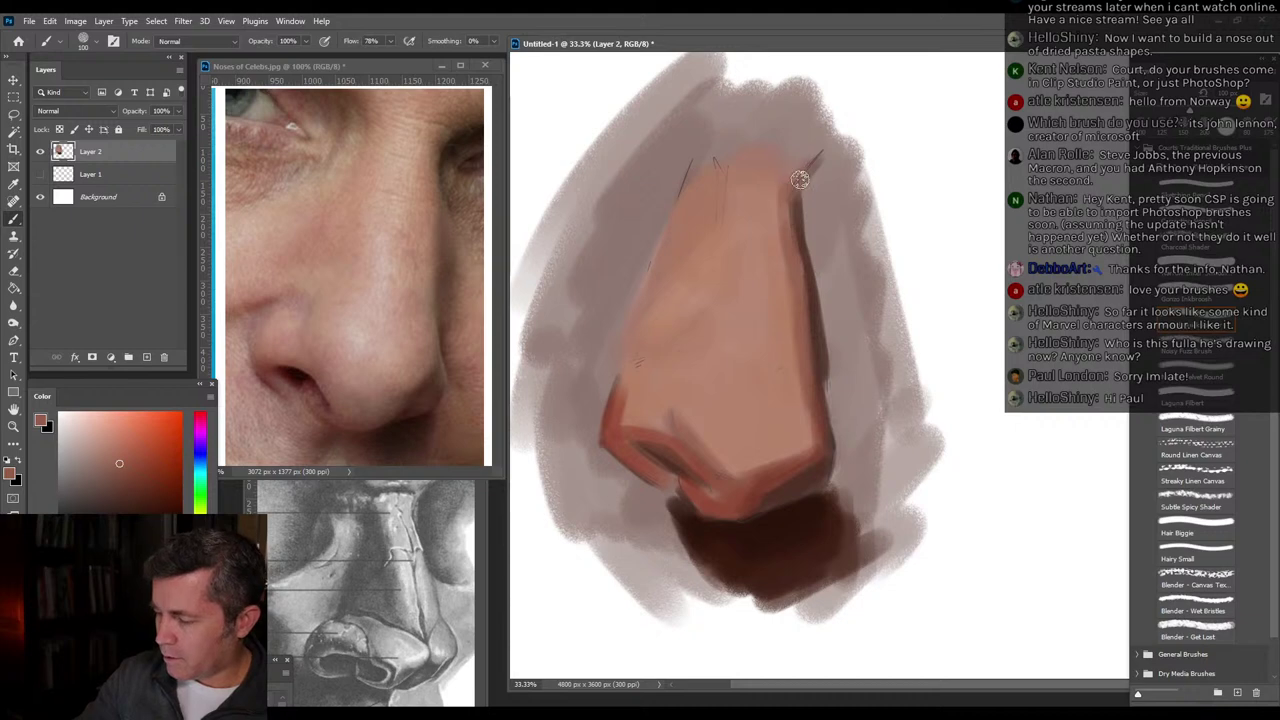
Paint lighter peach skin tones over the tip and a light strip up the bridge with a 175 px brush.
{"action": "left_click", "coordinate": [780, 329], "text": "alt"}
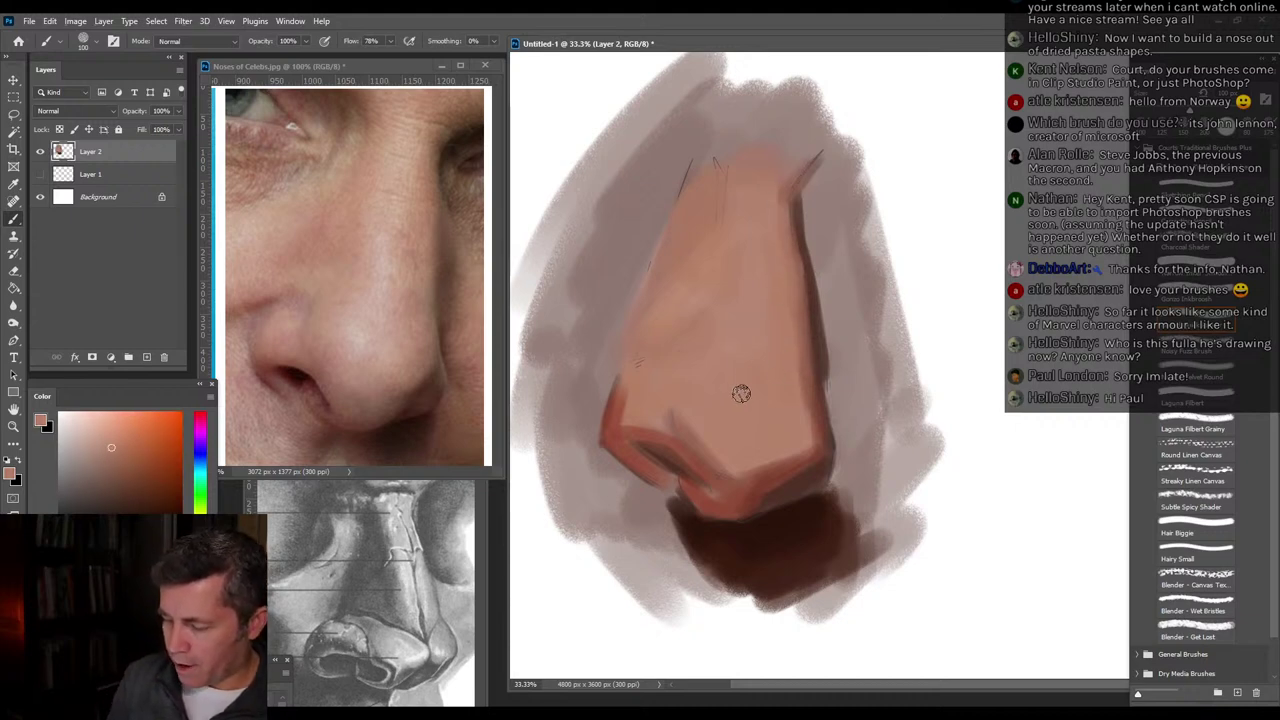
{"action": "left_click", "coordinate": [640, 389], "text": "alt"}
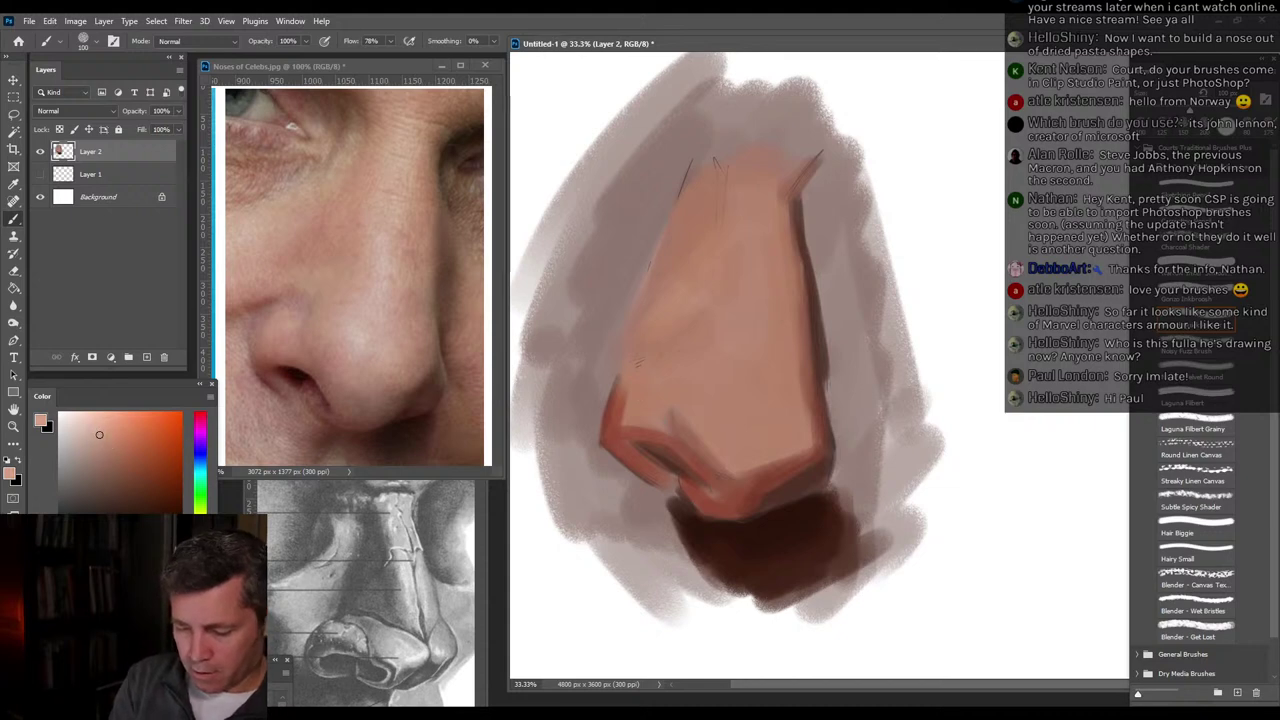
{"action": "left_click", "coordinate": [200, 522]}
{"action": "key", "text": "bracketright"}
{"action": "key", "text": "bracketright"}
{"action": "key", "text": "bracketright"}
{"action": "key", "text": "bracketright"}
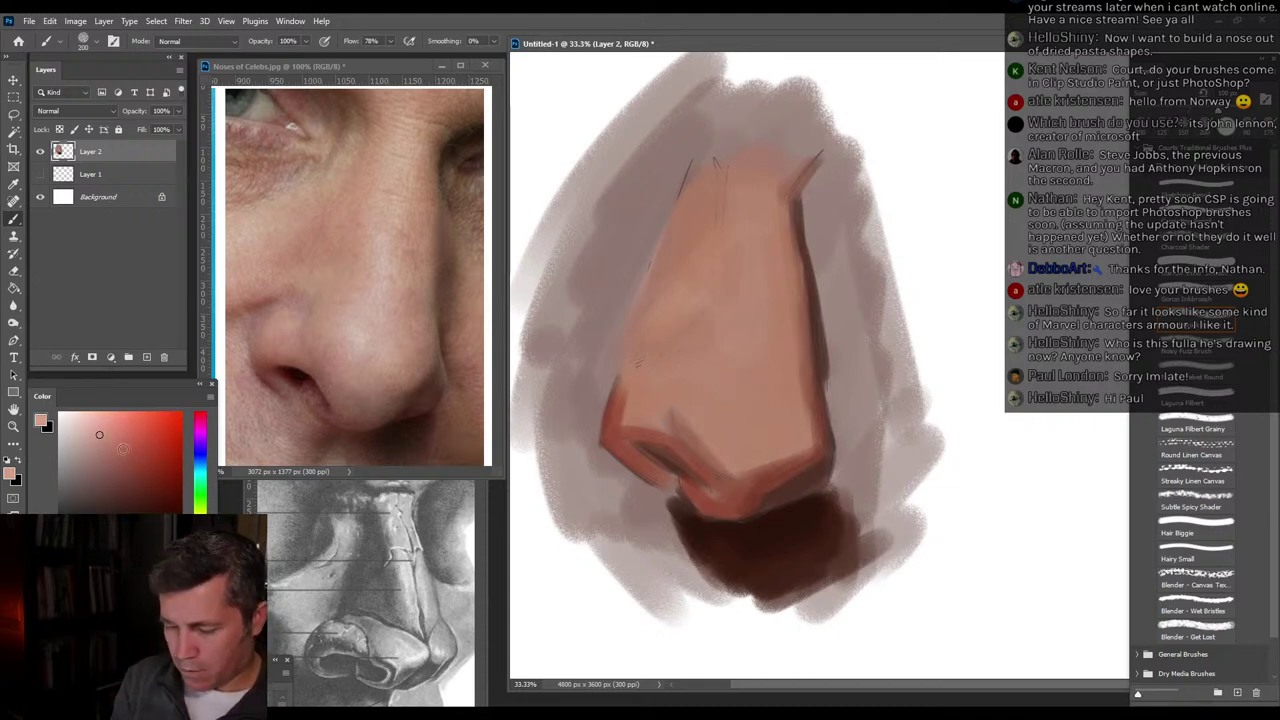
{"action": "left_click", "coordinate": [200, 520]}
{"action": "left_click_drag", "start_coordinate": [783, 434], "coordinate": [755, 398]}
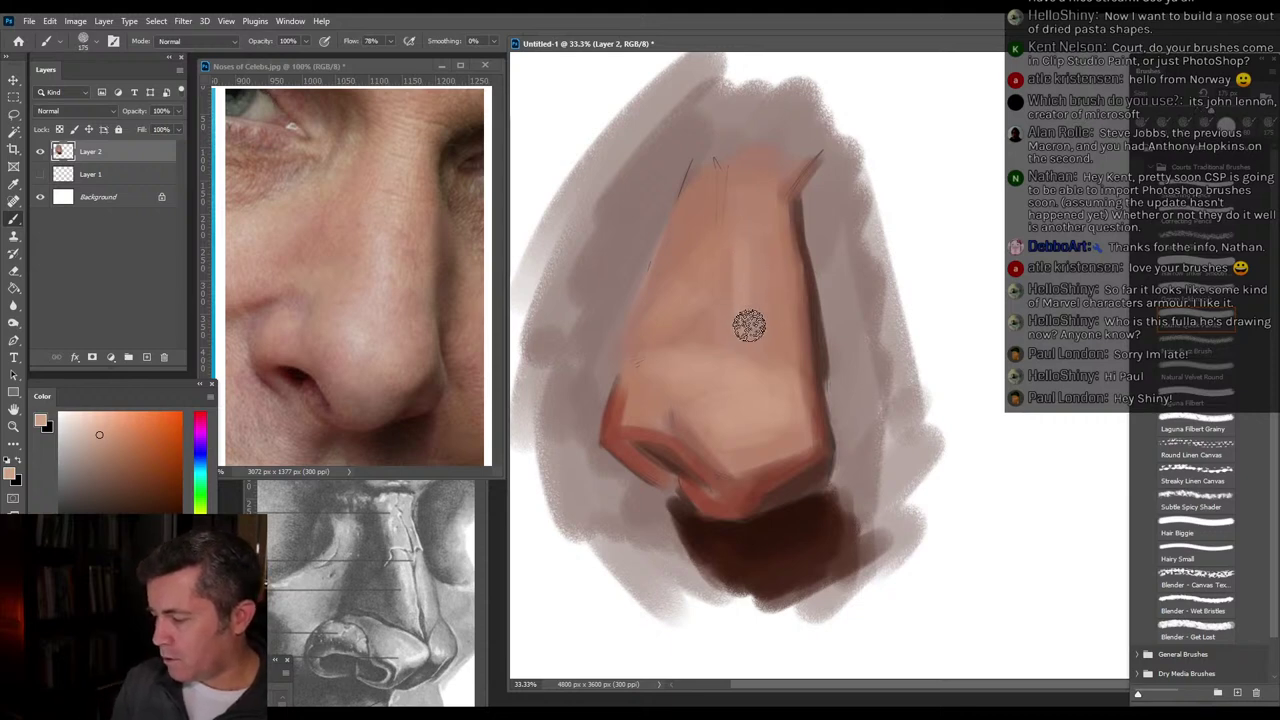
{"action": "left_click_drag", "start_coordinate": [753, 325], "coordinate": [749, 149]}
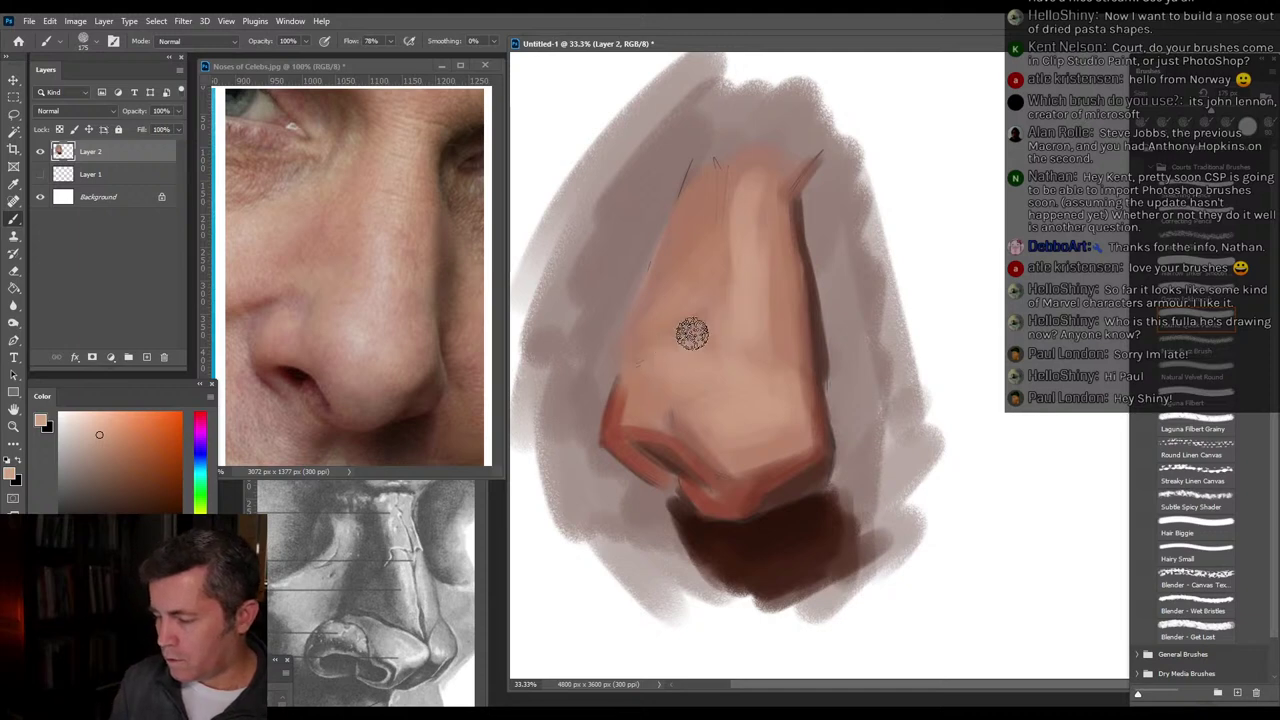
Paint a light fold above the near wing and shade the wing's crease and nostril-to-tip transition with sampled reds.
{"action": "left_click_drag", "start_coordinate": [674, 334], "coordinate": [597, 356]}
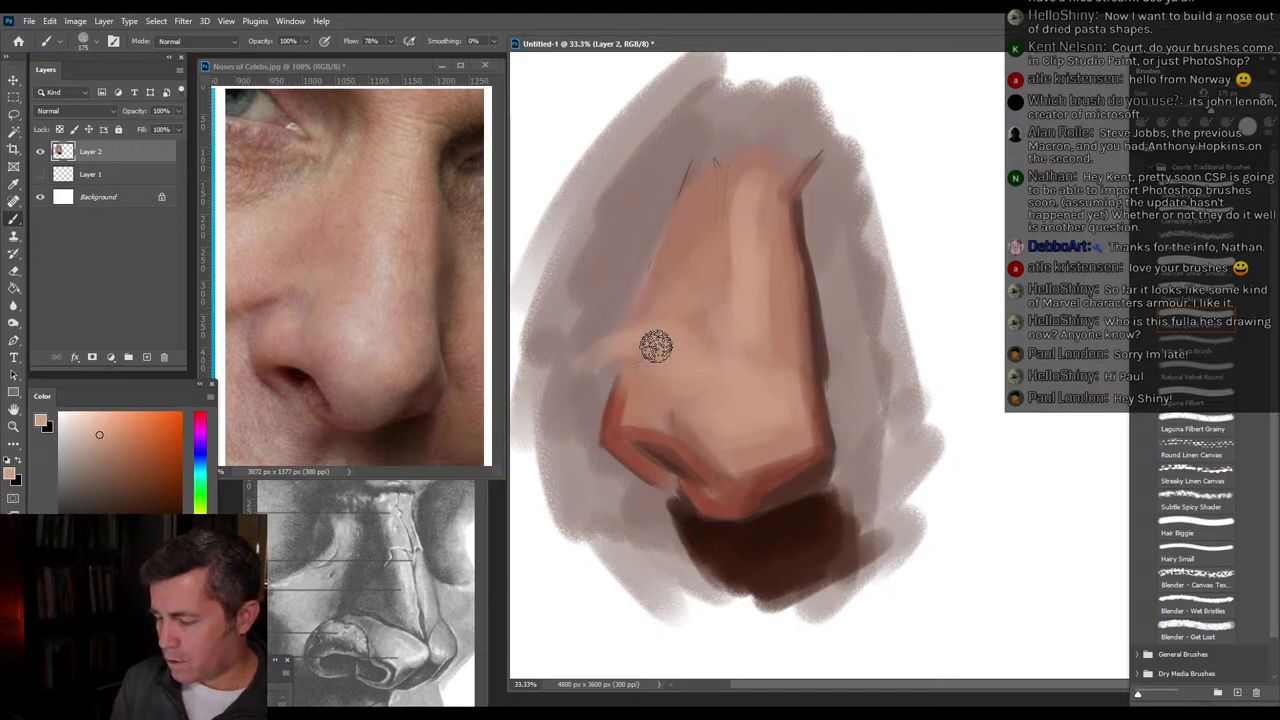
{"action": "left_click", "coordinate": [623, 395], "text": "alt"}
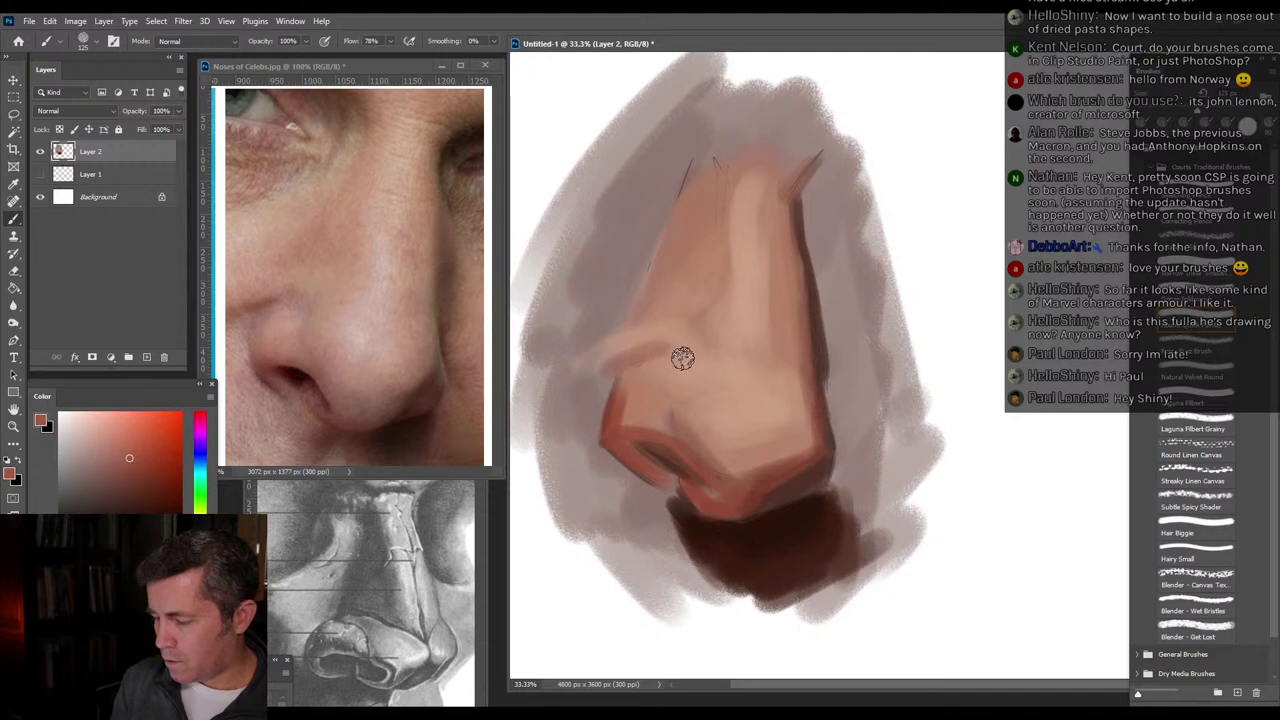
{"action": "mouse_move", "coordinate": [641, 362]}
{"action": "left_mouse_down"}
{"action": "mouse_move", "coordinate": [576, 397]}
{"action": "mouse_move", "coordinate": [620, 374]}
{"action": "mouse_move", "coordinate": [636, 379]}
{"action": "mouse_move", "coordinate": [621, 423]}
{"action": "mouse_move", "coordinate": [639, 406]}
{"action": "mouse_move", "coordinate": [634, 422]}
{"action": "mouse_move", "coordinate": [686, 429]}
{"action": "left_mouse_up"}
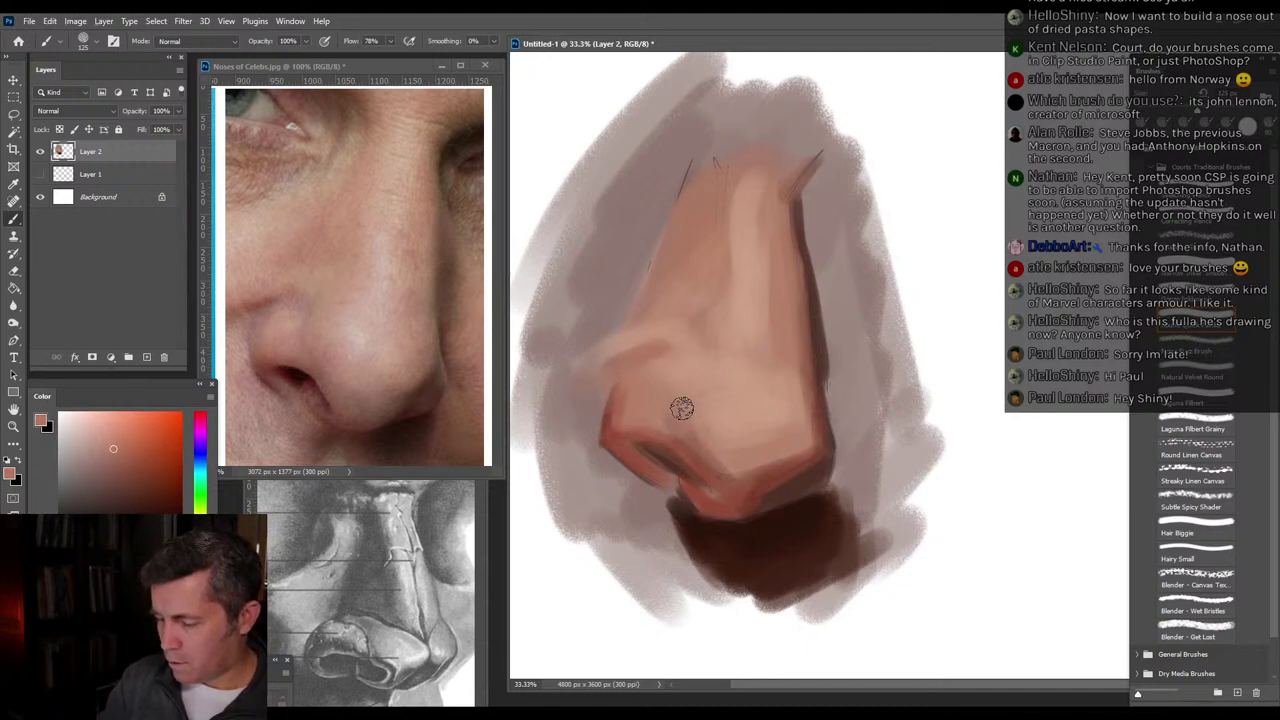
{"action": "left_click", "coordinate": [683, 451], "text": "alt"}
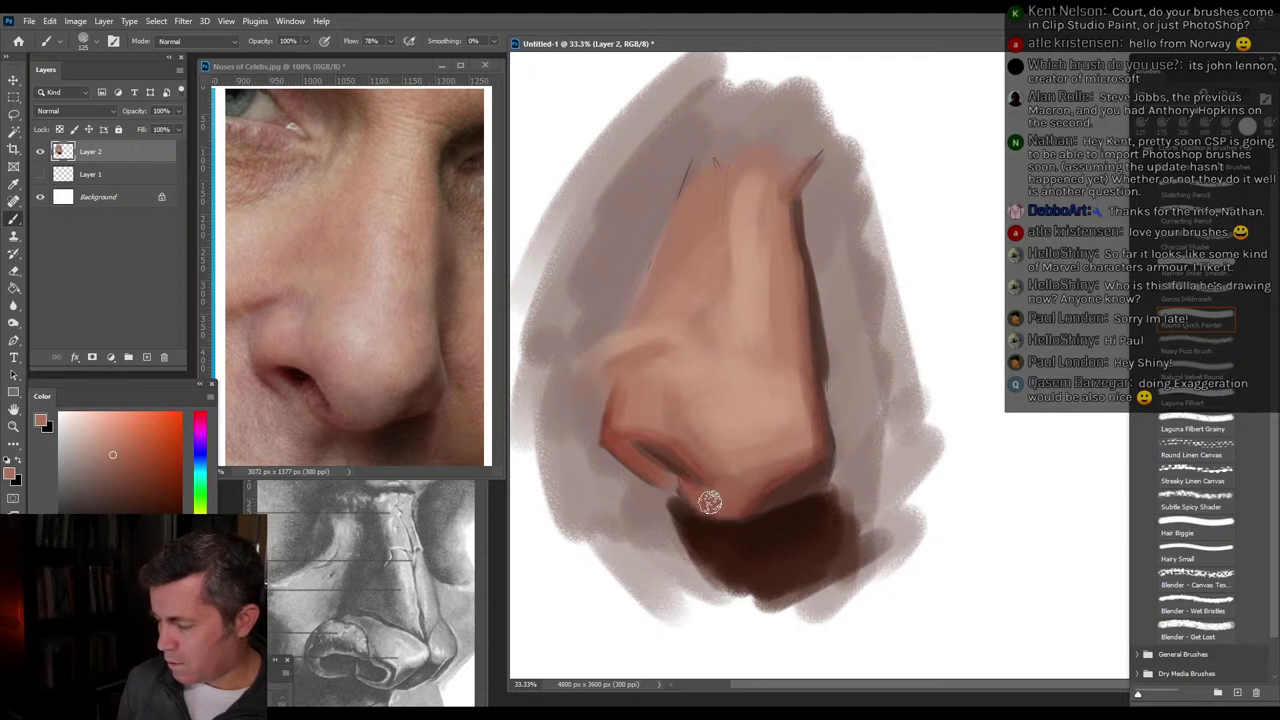
Fill the near nostril with very dark brown and paint deep red around its rim and the wing's outer edge with a 60 px brush.
{"action": "left_click", "coordinate": [777, 524], "text": "alt"}
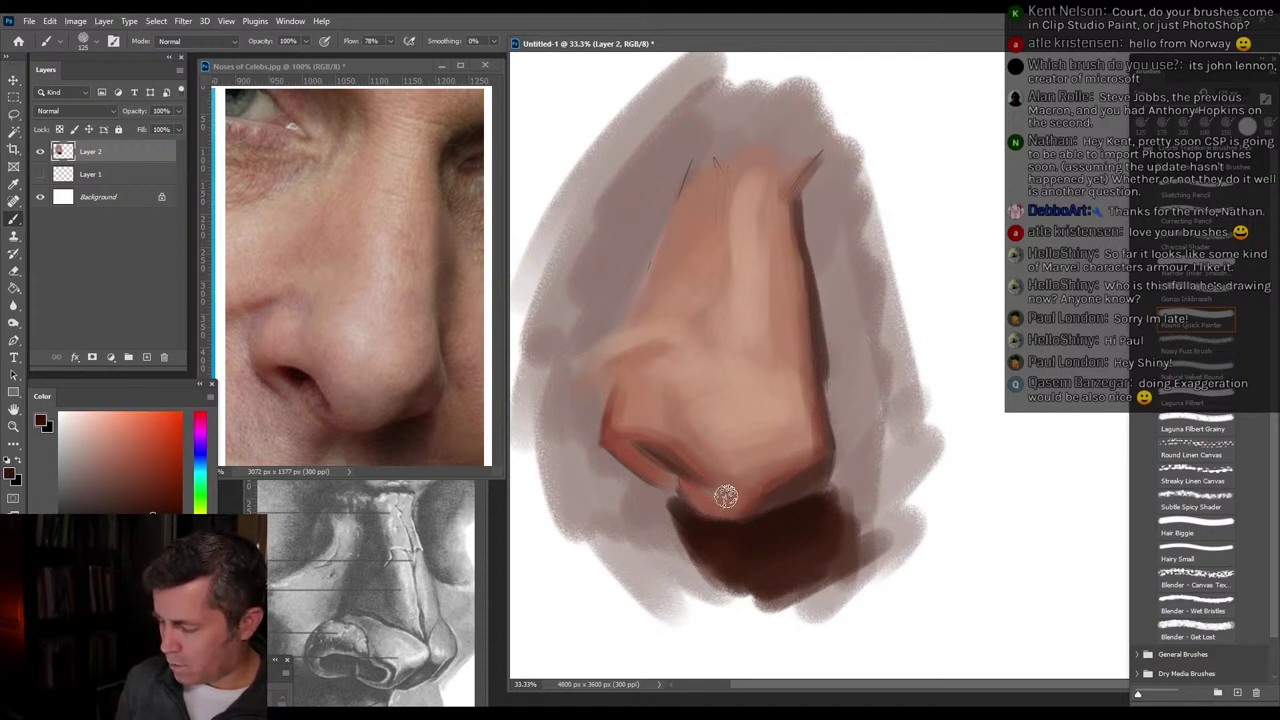
{"action": "left_click_drag", "start_coordinate": [626, 445], "coordinate": [674, 469]}
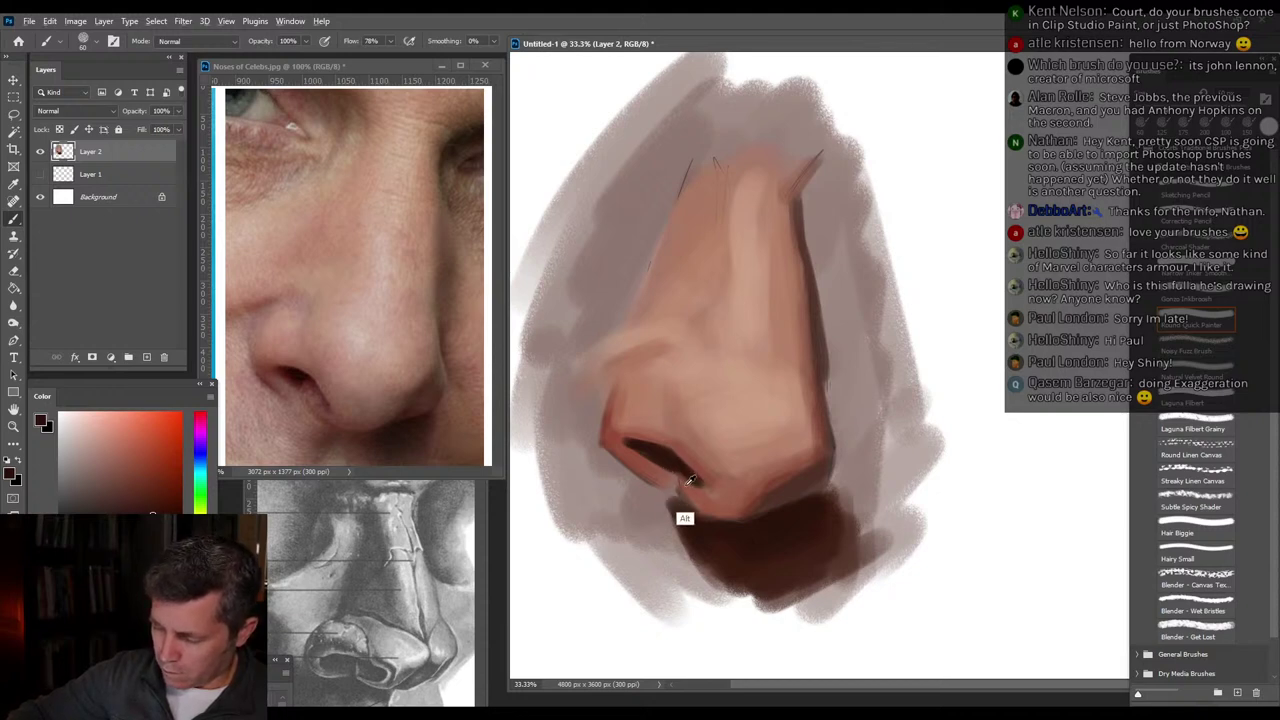
{"action": "left_click", "coordinate": [681, 483], "text": "alt"}
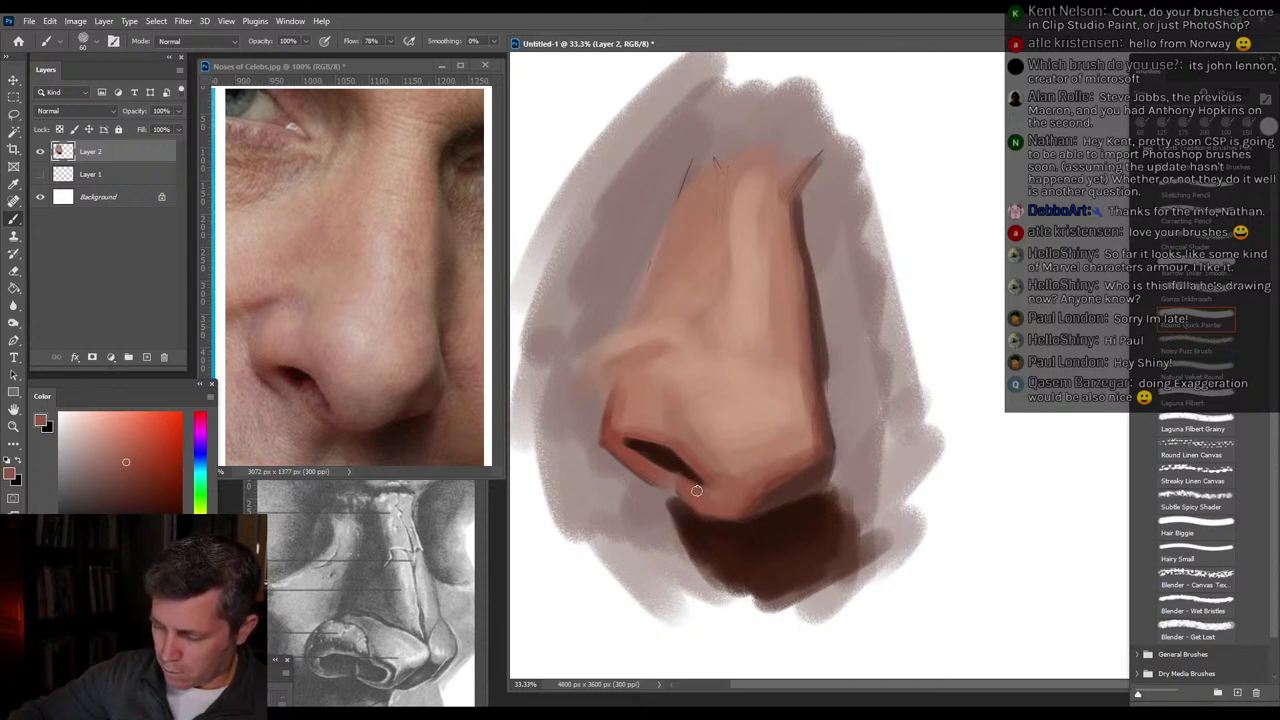
{"action": "left_click", "coordinate": [685, 476], "text": "alt"}
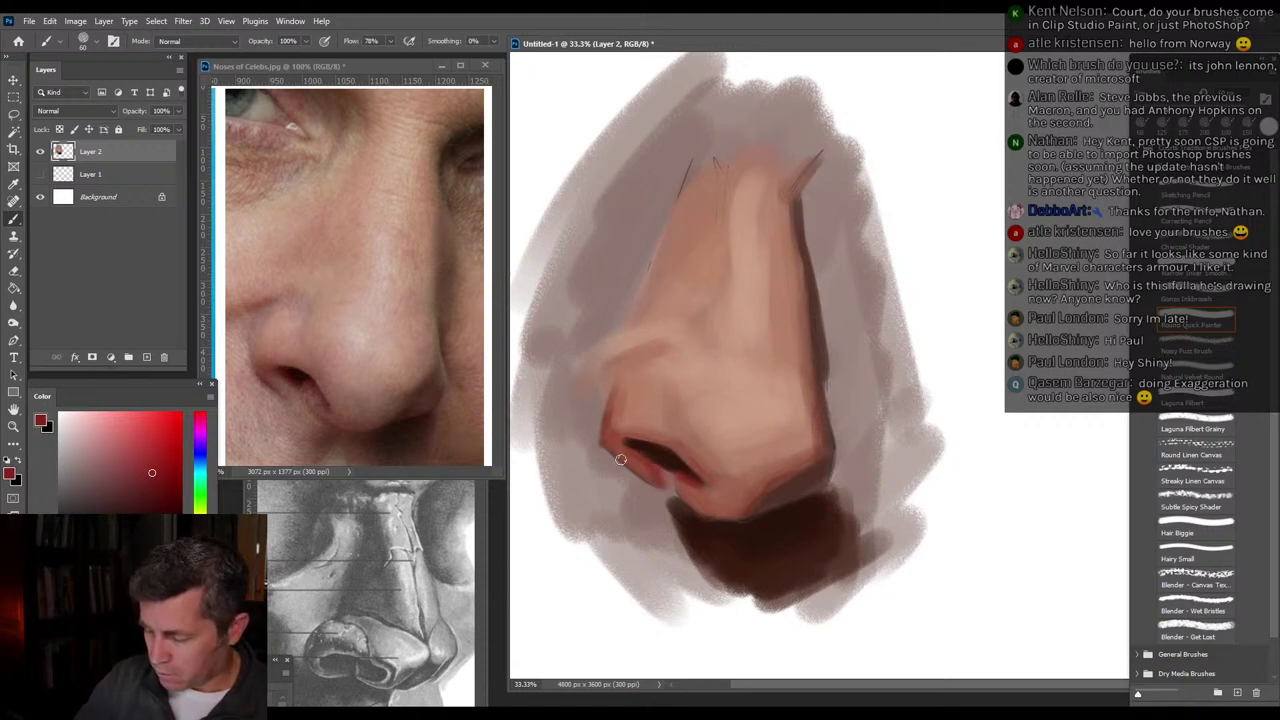
{"action": "left_click_drag", "start_coordinate": [608, 446], "coordinate": [612, 400]}
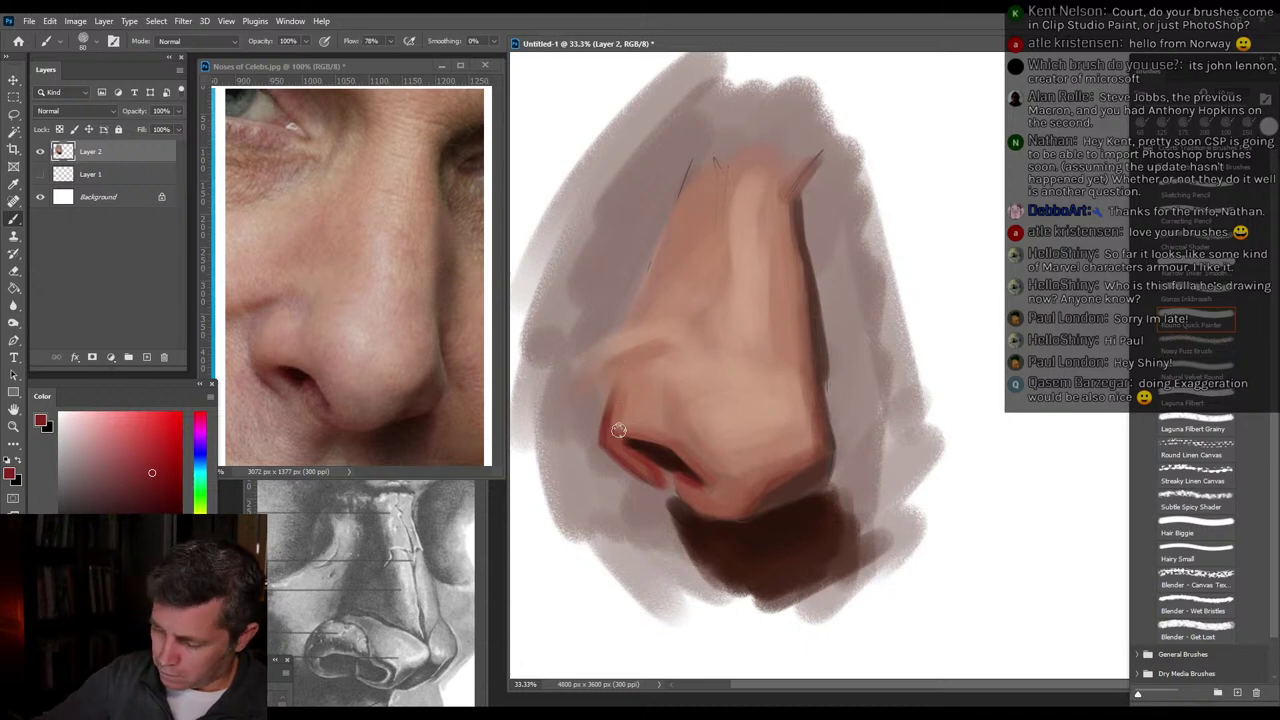
Shade the groove between the near wing and the tip with sampled red-brown and skin tones using a 125 px brush.
{"action": "key", "text": "bracketright"}
{"action": "key", "text": "bracketright"}
{"action": "key", "text": "bracketright"}
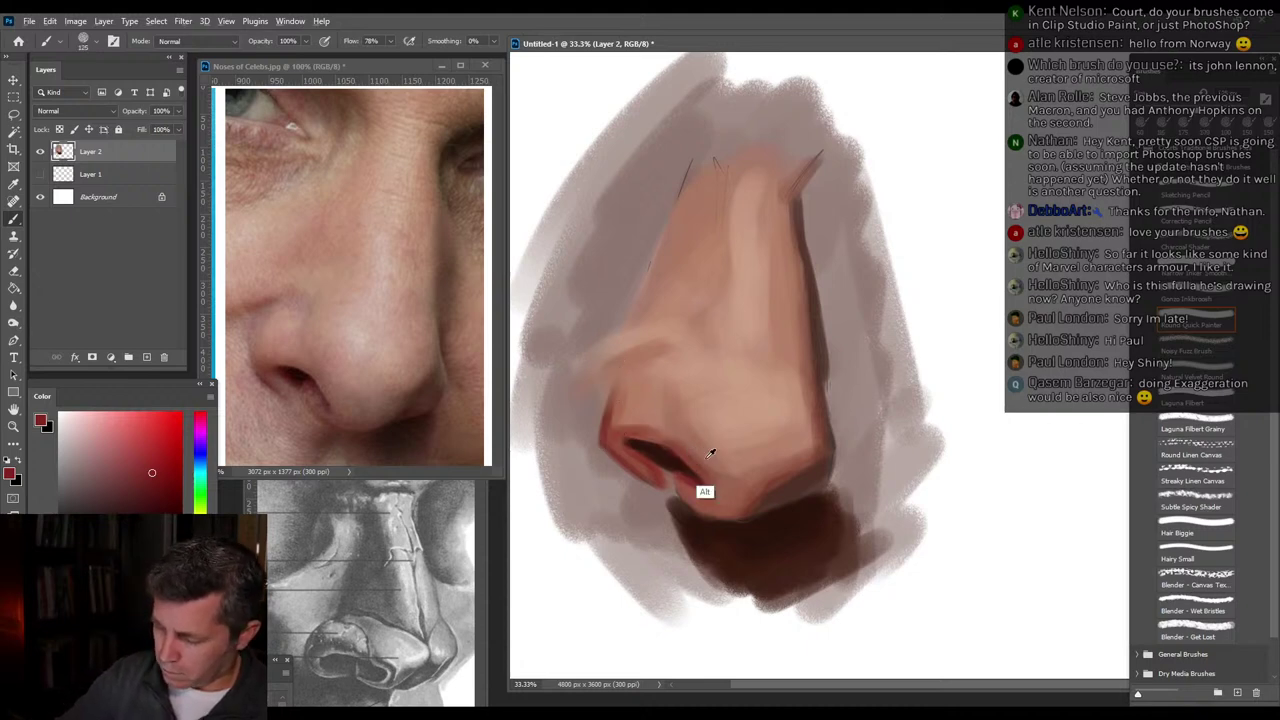
{"action": "left_click", "coordinate": [712, 464], "text": "alt"}
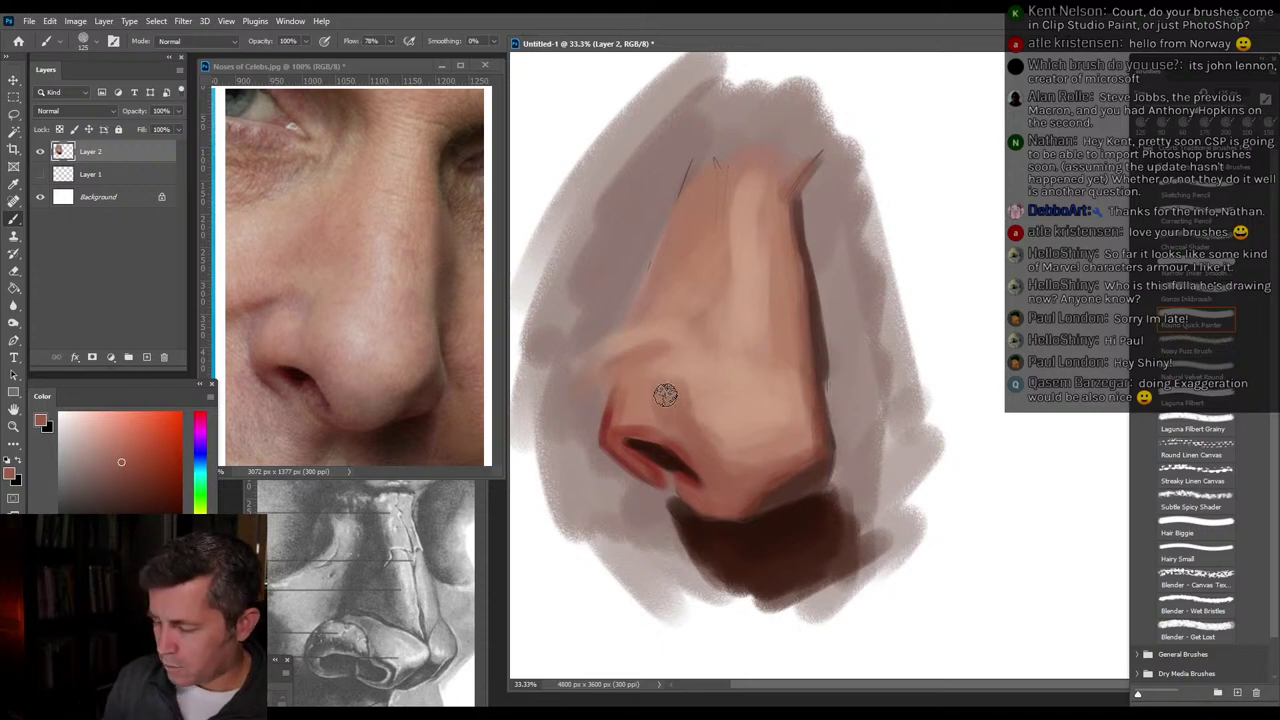
{"action": "left_click", "coordinate": [697, 392], "text": "alt"}
{"action": "left_click", "coordinate": [788, 398], "text": "alt"}
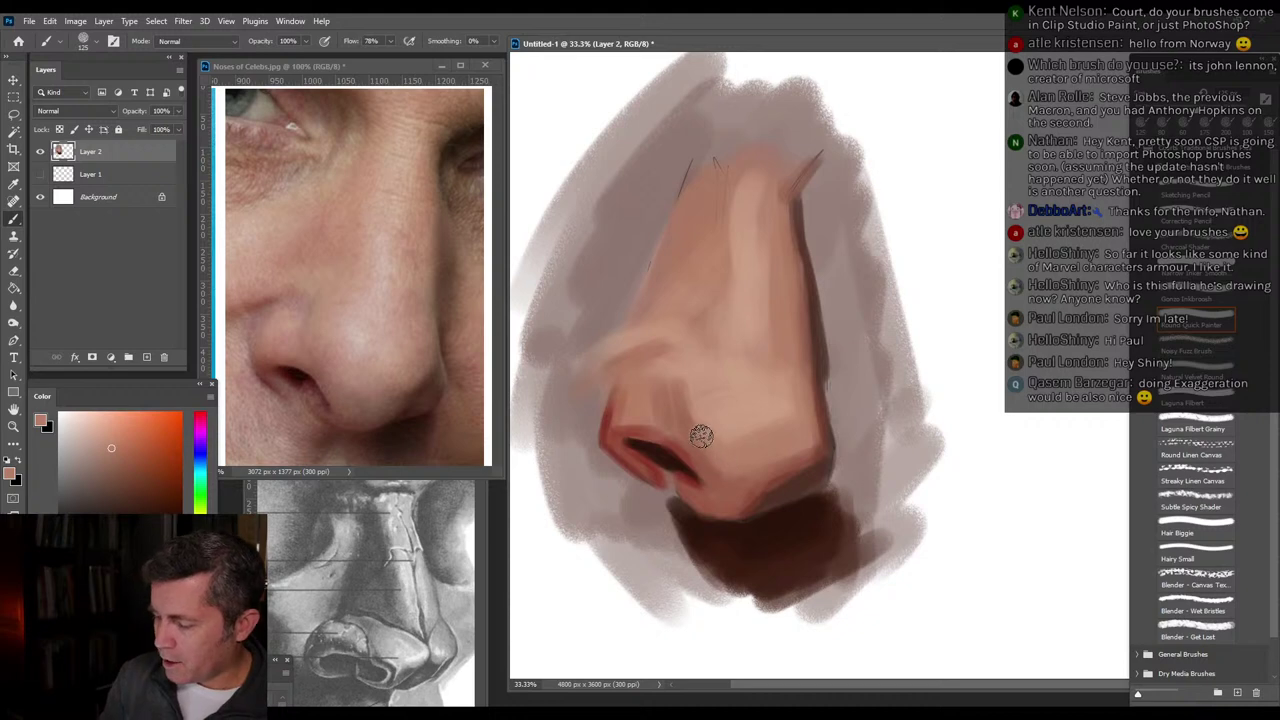
Lighten the rounded front of the near wing with skin tone sampled from its upper part.
{"action": "left_click", "coordinate": [654, 381], "text": "alt"}
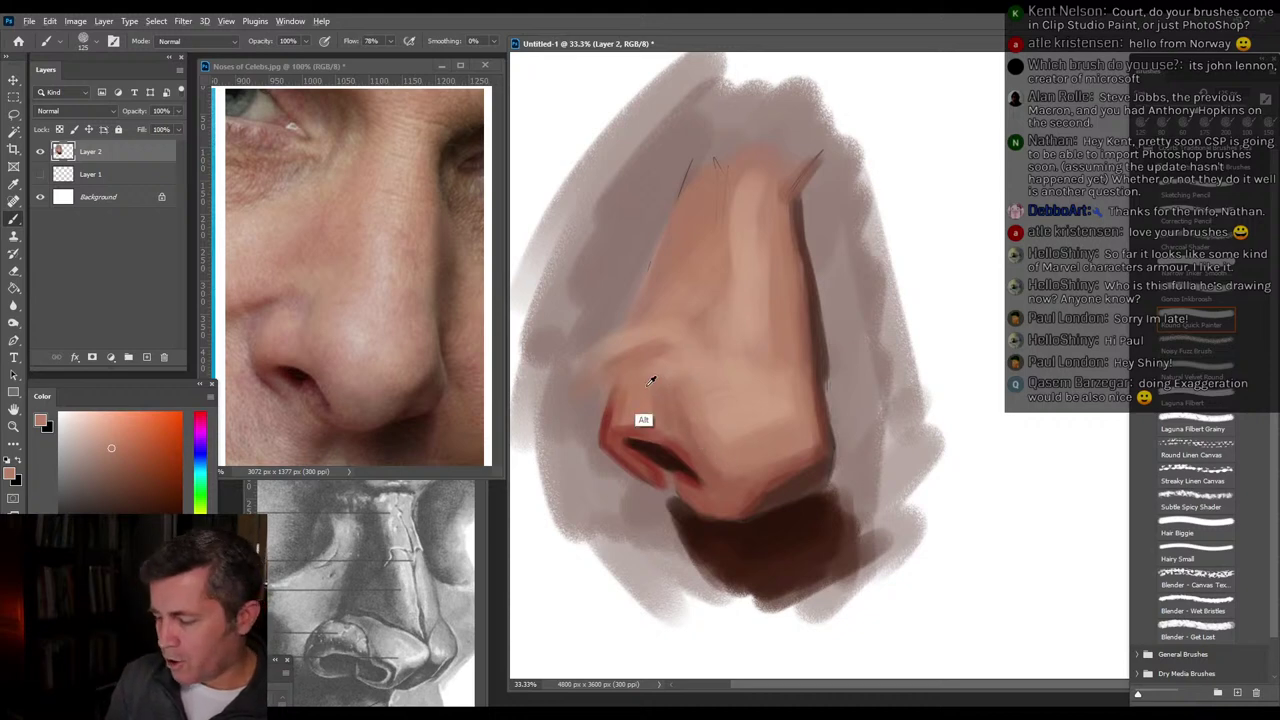
{"action": "mouse_move", "coordinate": [628, 384]}
{"action": "left_mouse_down"}
{"action": "mouse_move", "coordinate": [626, 404]}
{"action": "mouse_move", "coordinate": [657, 422]}
{"action": "left_mouse_up"}
{"action": "left_click", "coordinate": [652, 416], "text": "alt"}
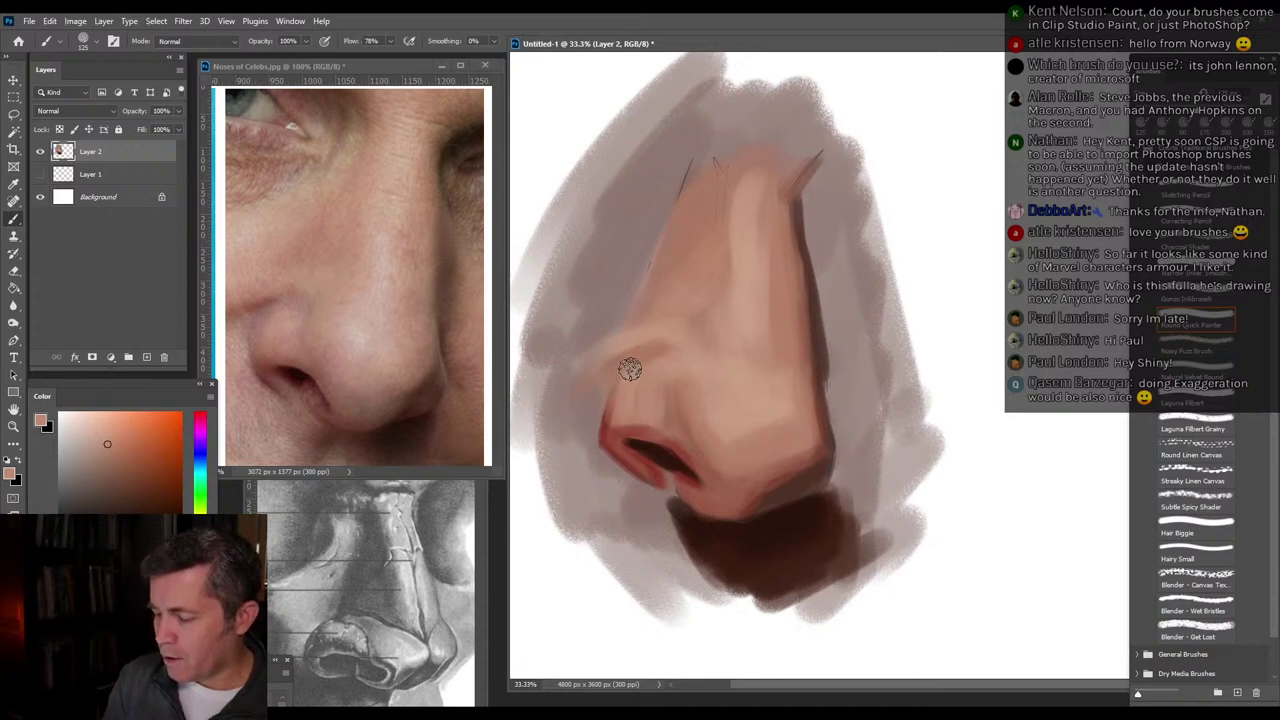
Refine the wing groove and the nostril's upper rim with sampled midtones and red, using a smaller brush.
{"action": "left_click", "coordinate": [677, 395], "text": "alt"}
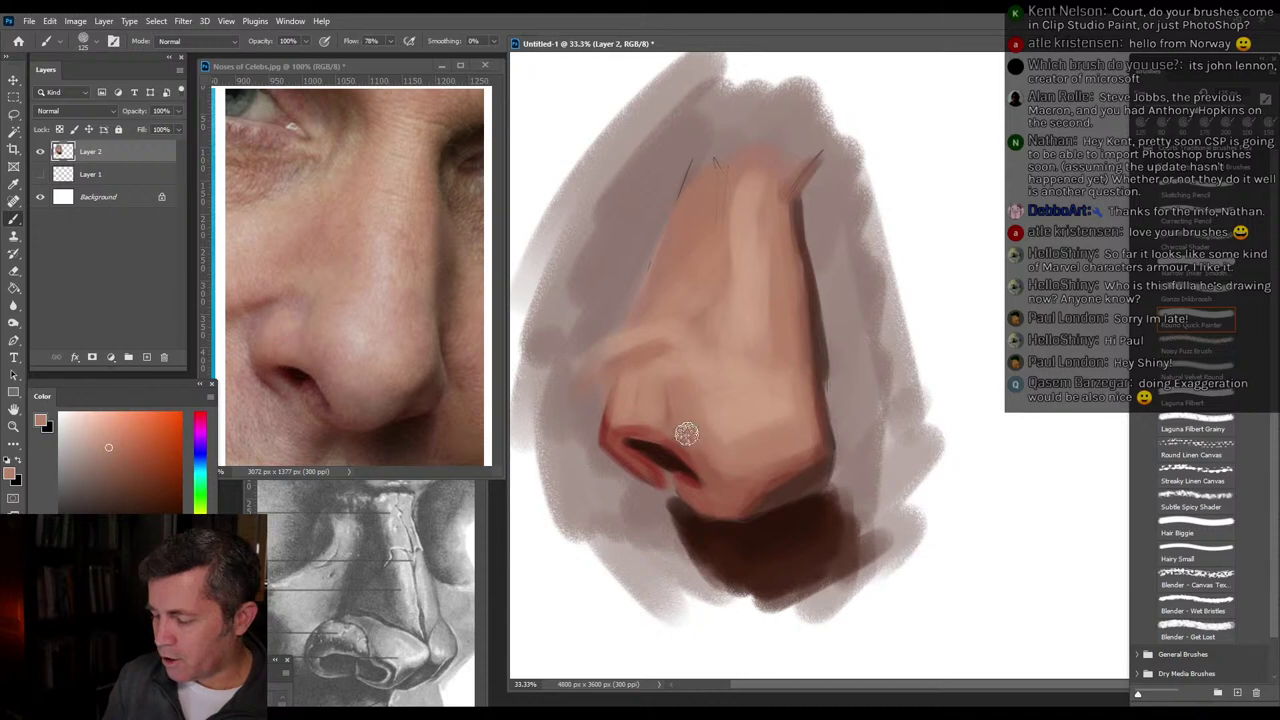
{"action": "left_click", "coordinate": [672, 407], "text": "alt"}
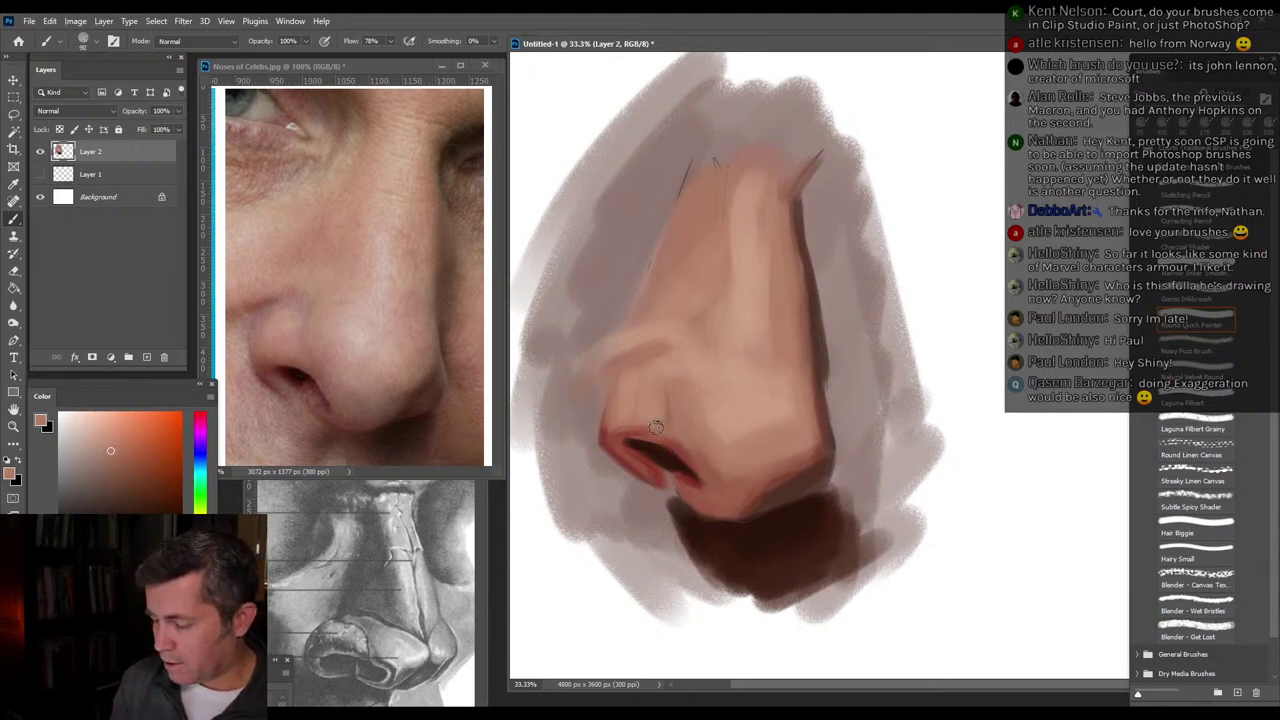
{"action": "left_click", "coordinate": [610, 457], "text": "alt"}
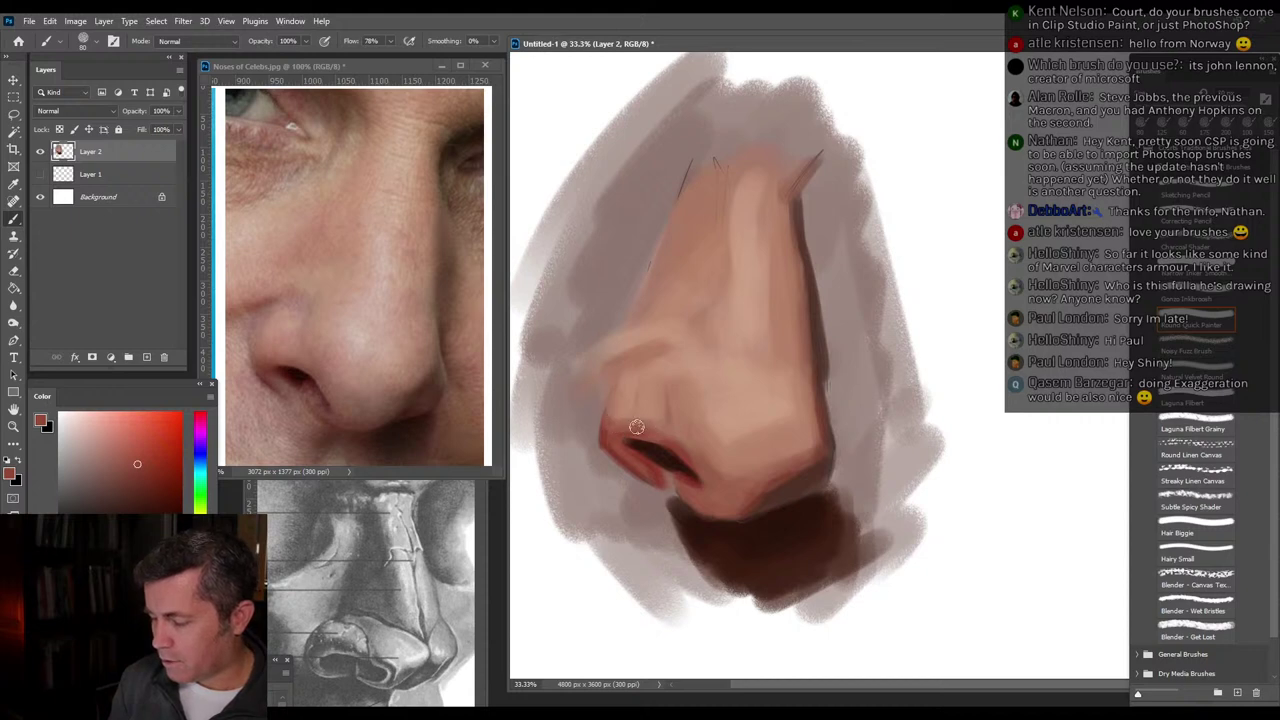
{"action": "left_click", "coordinate": [646, 428], "text": "alt"}
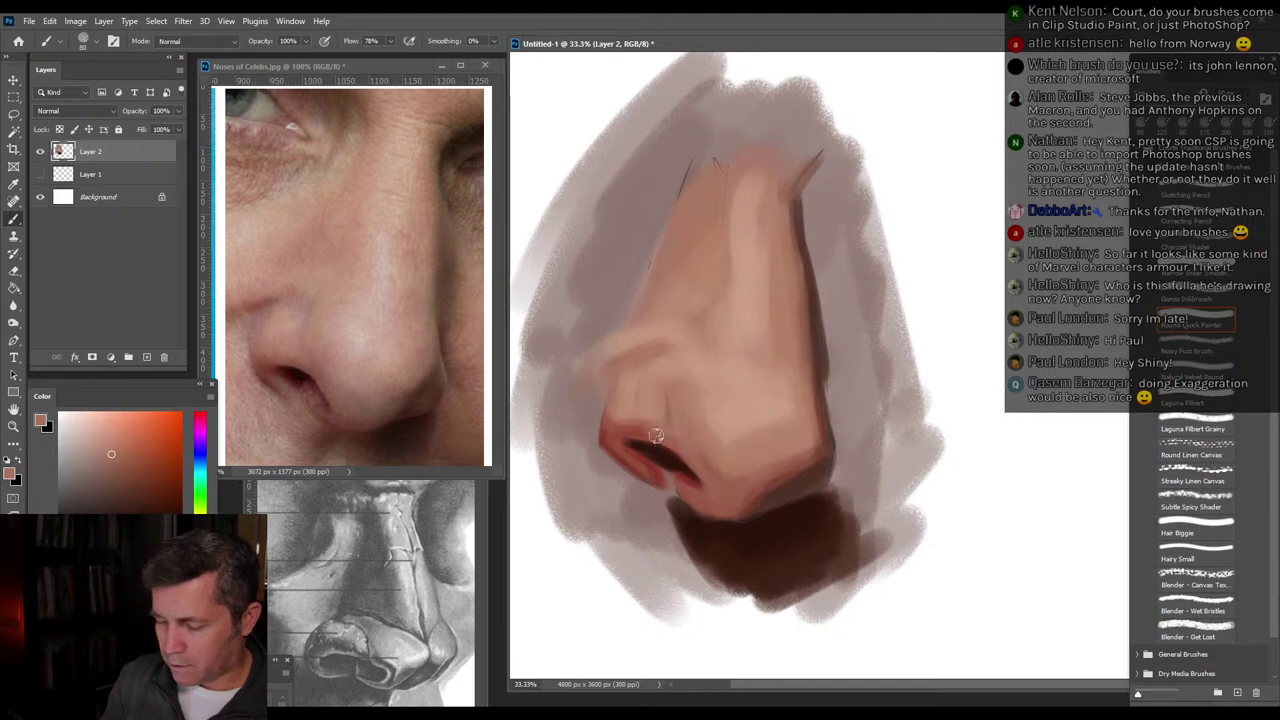
Paint sampled skin tone over the upper lip area below the near wing and nostril, enlarging the brush to 125 px.
{"action": "left_click", "coordinate": [689, 437], "text": "alt"}
{"action": "mouse_move", "coordinate": [666, 466]}
{"action": "left_mouse_down"}
{"action": "mouse_move", "coordinate": [649, 512]}
{"action": "mouse_move", "coordinate": [669, 487]}
{"action": "mouse_move", "coordinate": [662, 518]}
{"action": "mouse_move", "coordinate": [658, 495]}
{"action": "mouse_move", "coordinate": [623, 478]}
{"action": "mouse_move", "coordinate": [664, 506]}
{"action": "left_mouse_up"}
{"action": "key", "text": "]"}
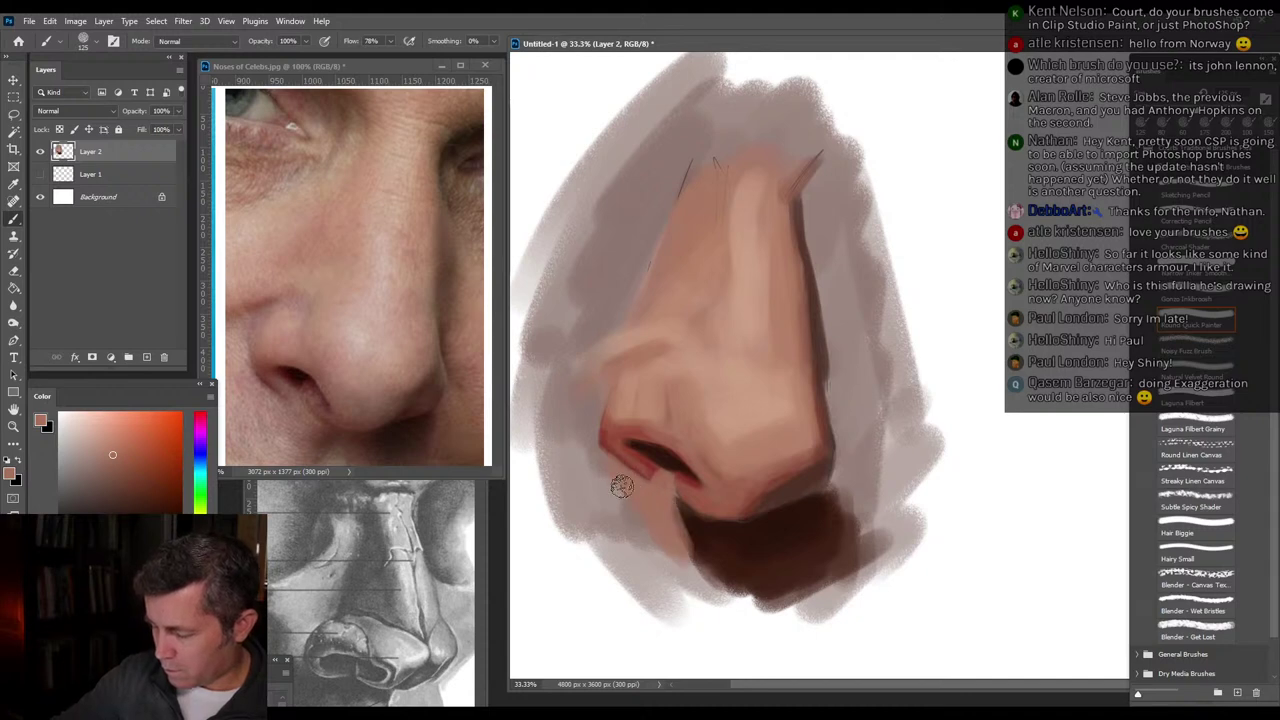
Darken the tip's underside beside the cast shadow and blend it into the tip with the Natural Velvet Round brush at 150 px.
{"action": "left_click", "coordinate": [785, 486], "text": "alt"}
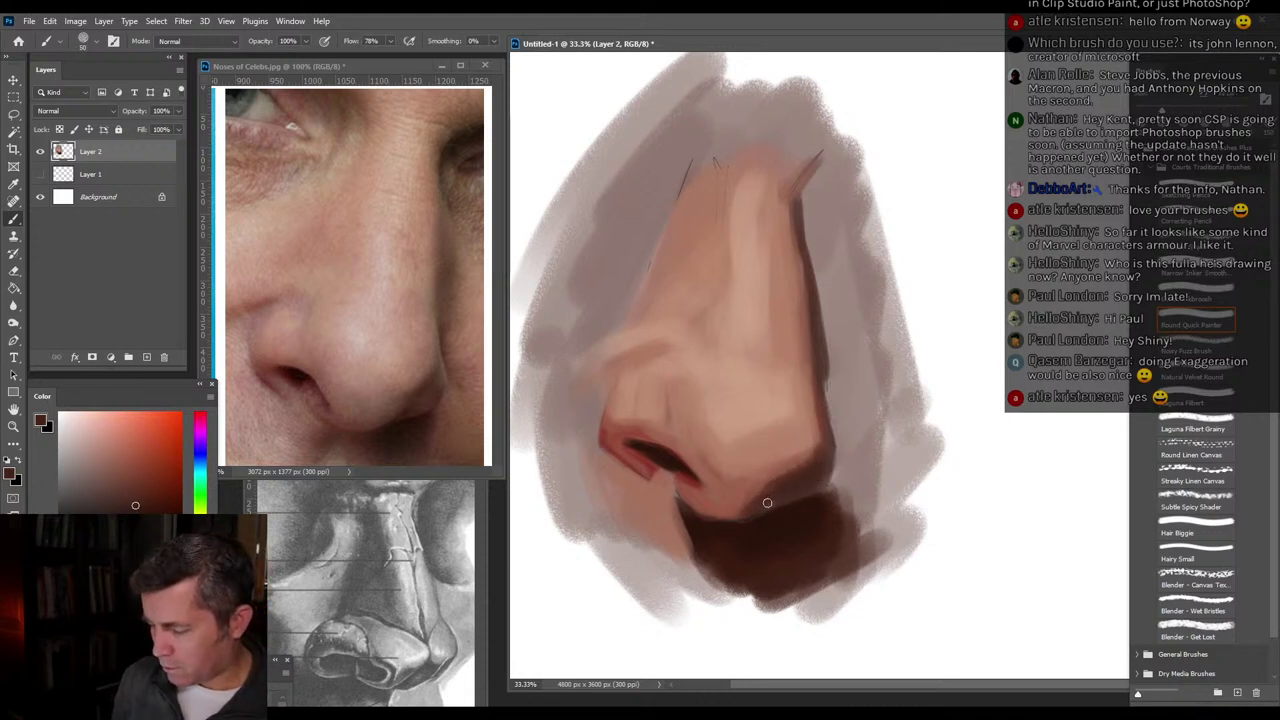
{"action": "left_click", "coordinate": [736, 509], "text": "alt"}
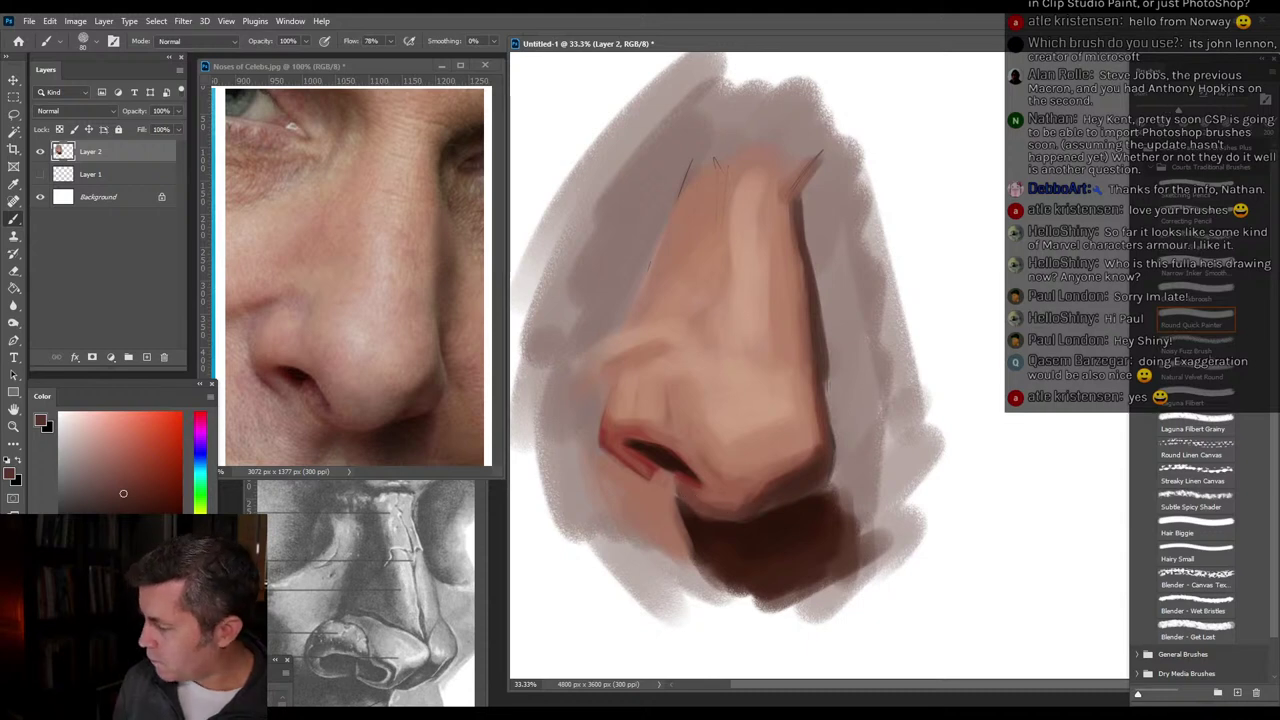
{"action": "key", "text": "shift+2"}
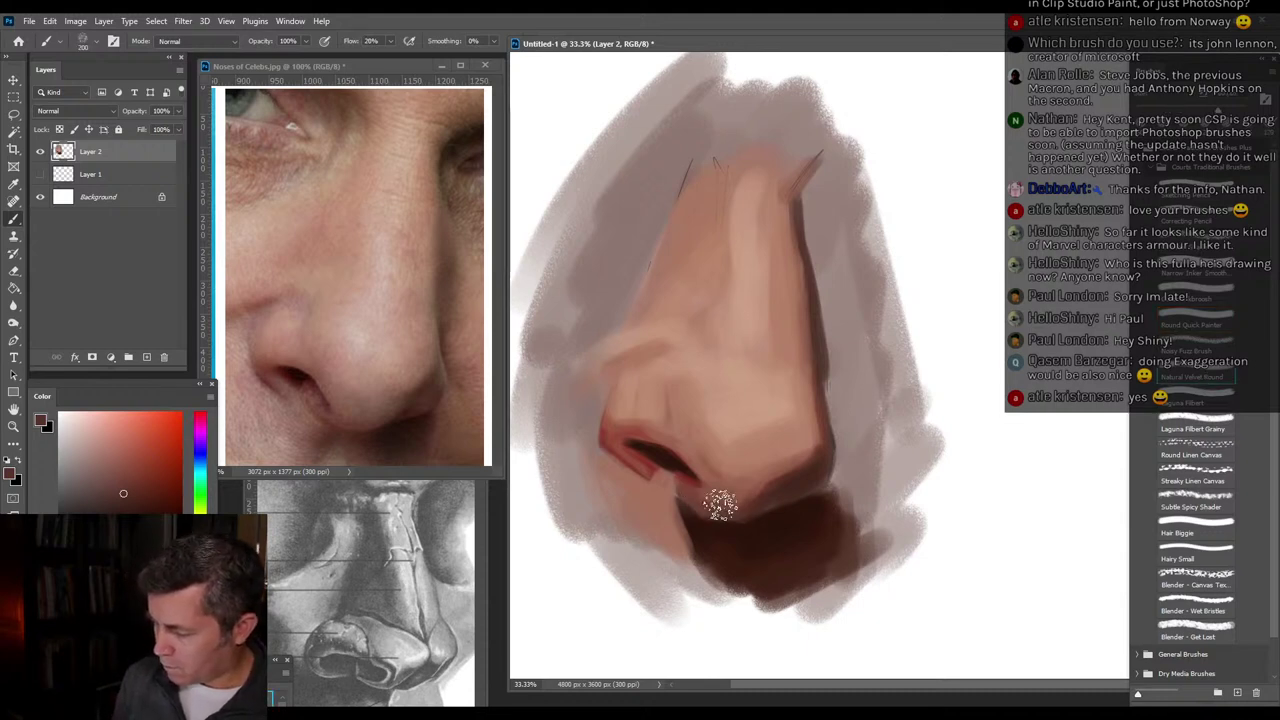
{"action": "key", "text": "bracketleft"}
{"action": "key", "text": "bracketleft"}
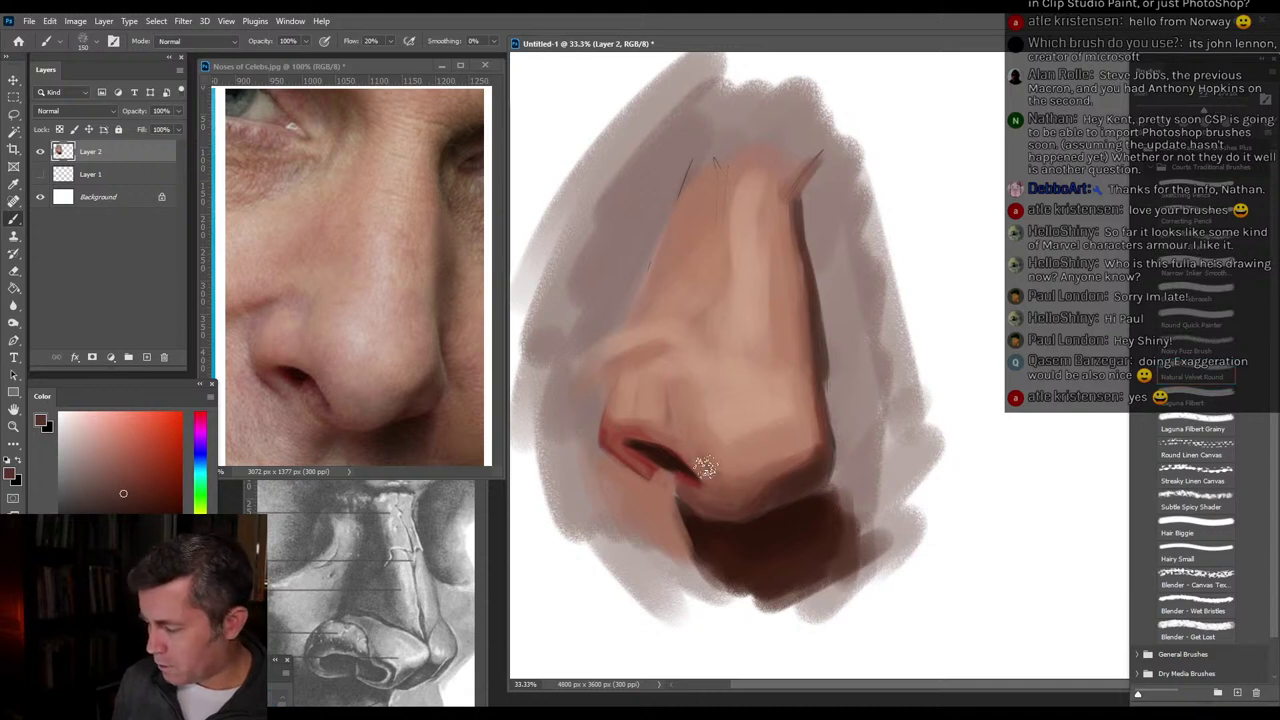
{"action": "left_click", "coordinate": [738, 483], "text": "alt"}
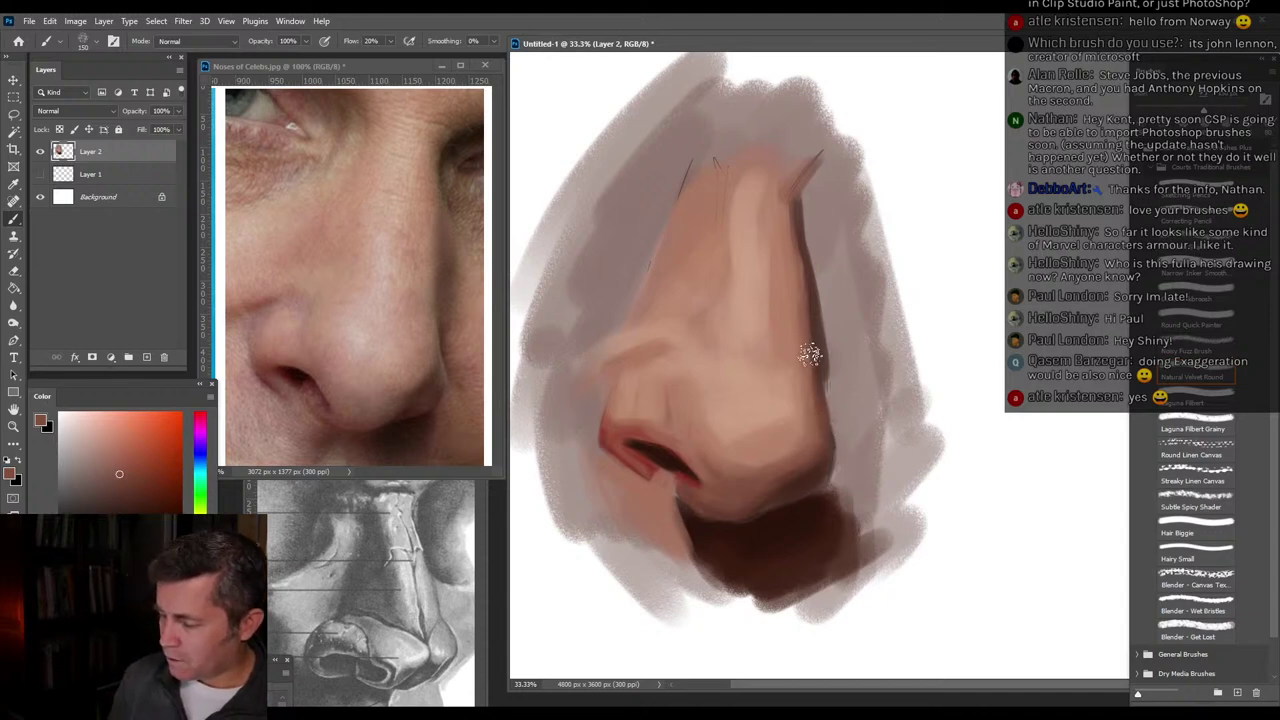
Refine the far edge of the bridge with sampled skin, background grey and dark edge tones at a 100 px brush size.
{"action": "left_click", "coordinate": [811, 402], "text": "alt"}
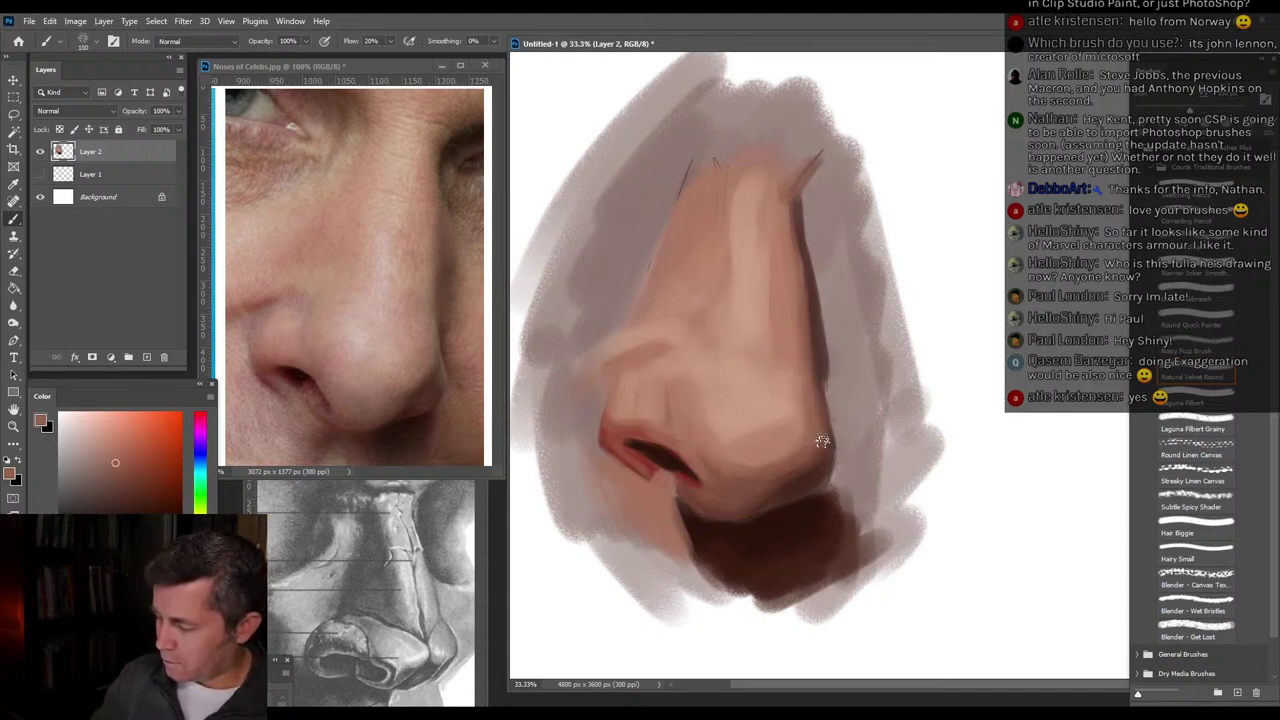
{"action": "left_click_drag", "start_coordinate": [808, 391], "coordinate": [805, 341]}
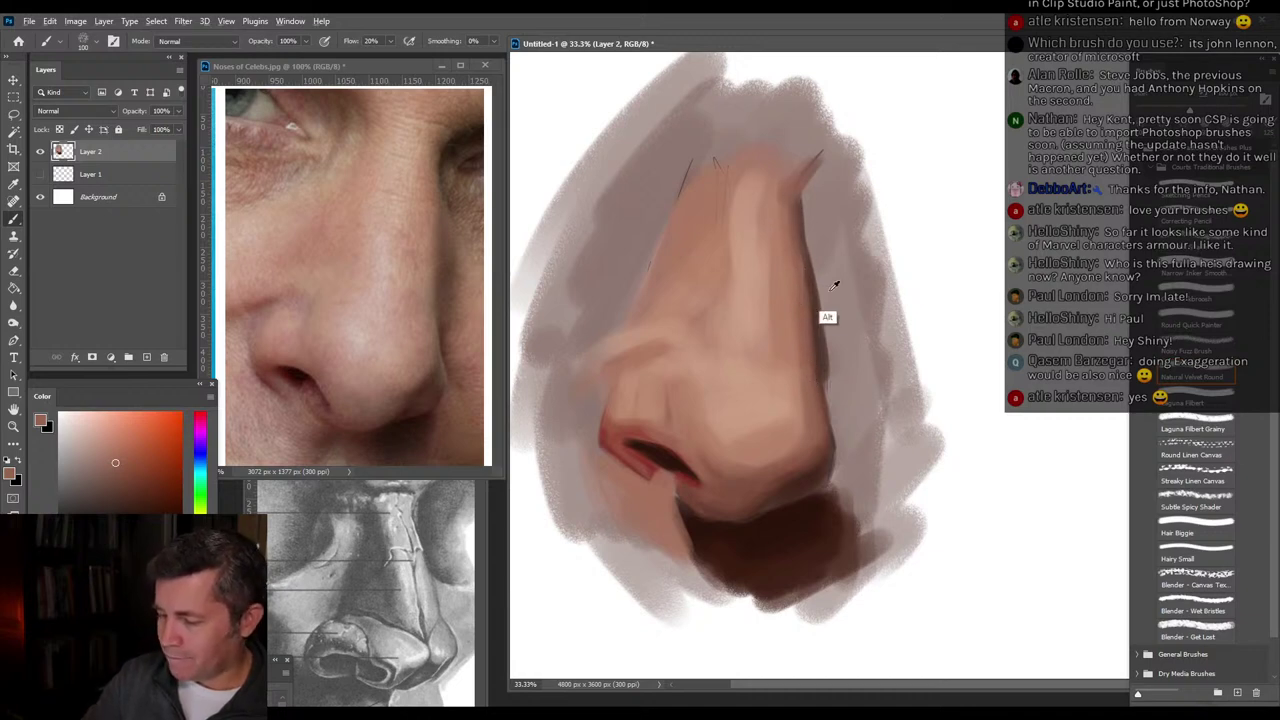
{"action": "left_click", "coordinate": [838, 370], "text": "alt"}
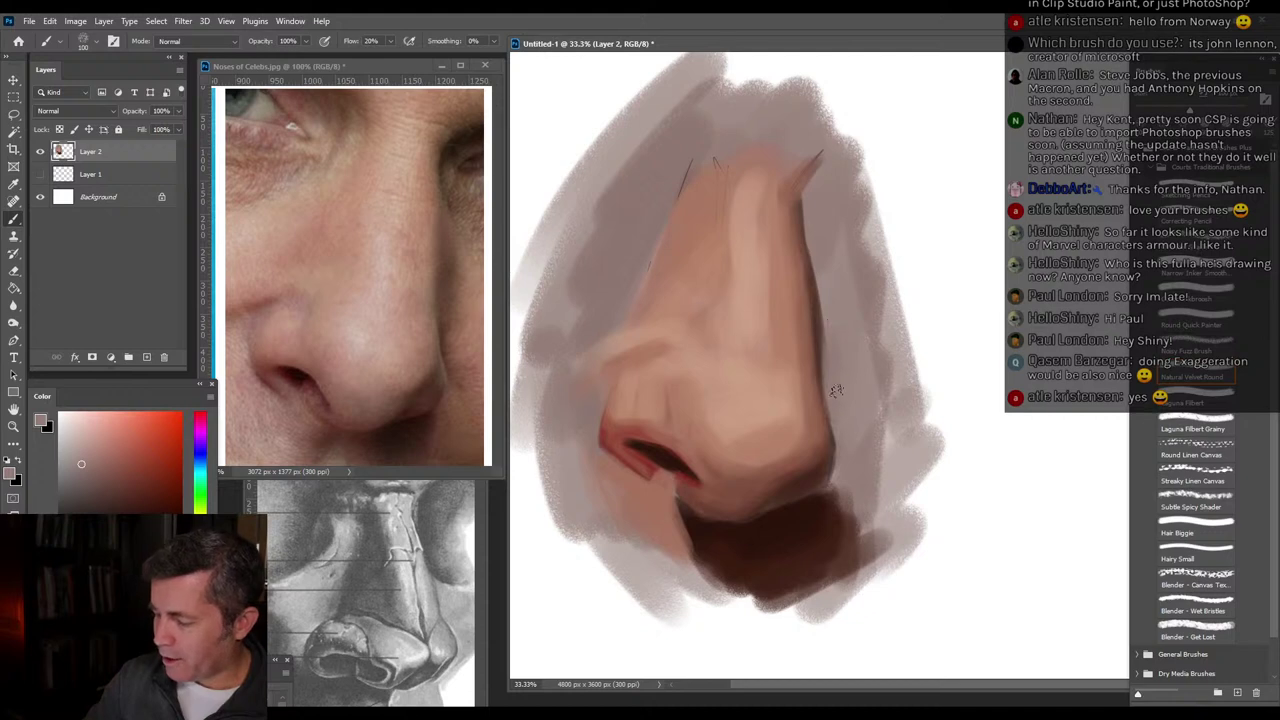
{"action": "left_click", "coordinate": [818, 306], "text": "alt"}
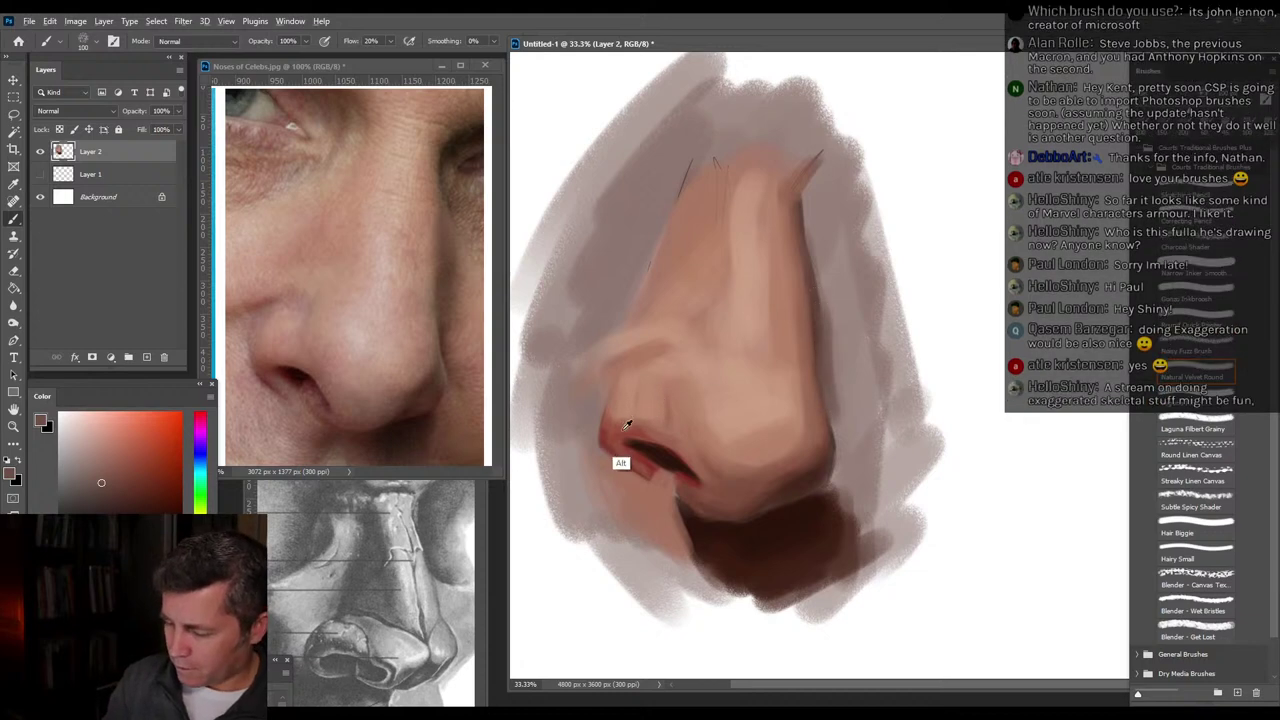
Tint the near wing's outer edge pinkish red and blend it into the wing with sampled skin tone, enlarging the brush to 175 px.
{"action": "left_click", "coordinate": [200, 421]}
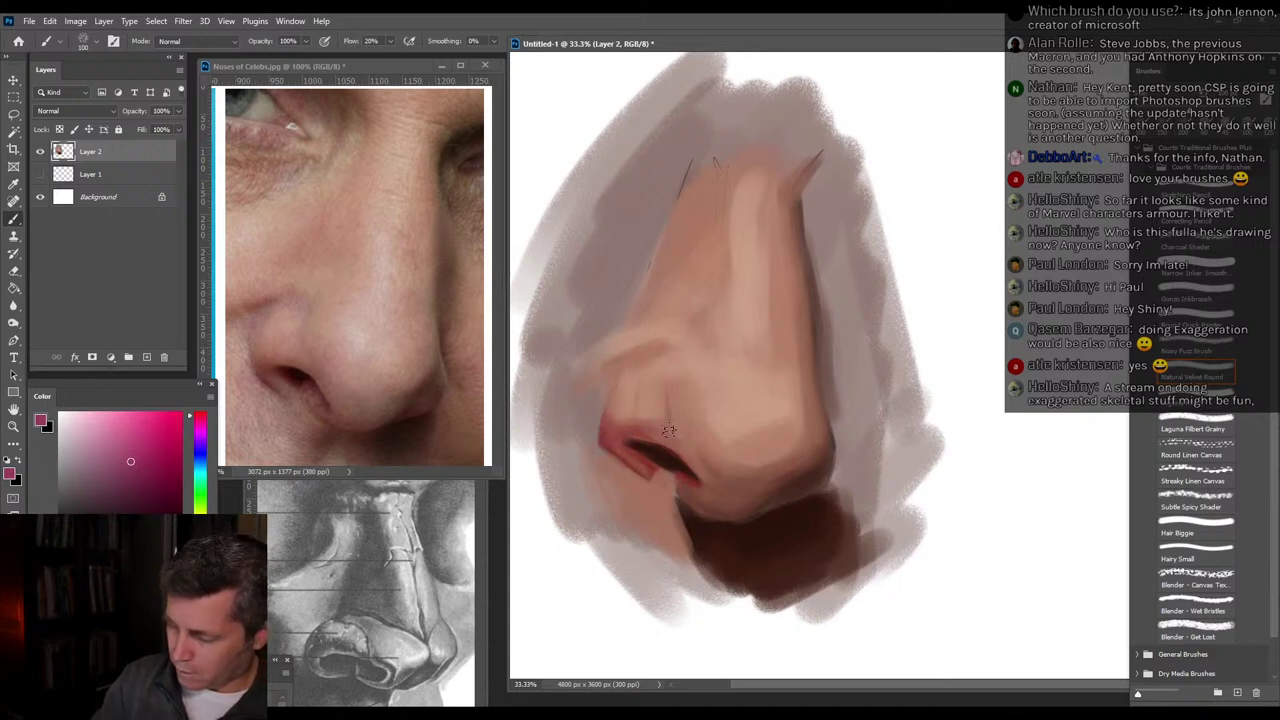
{"action": "left_click", "coordinate": [614, 410], "text": "alt"}
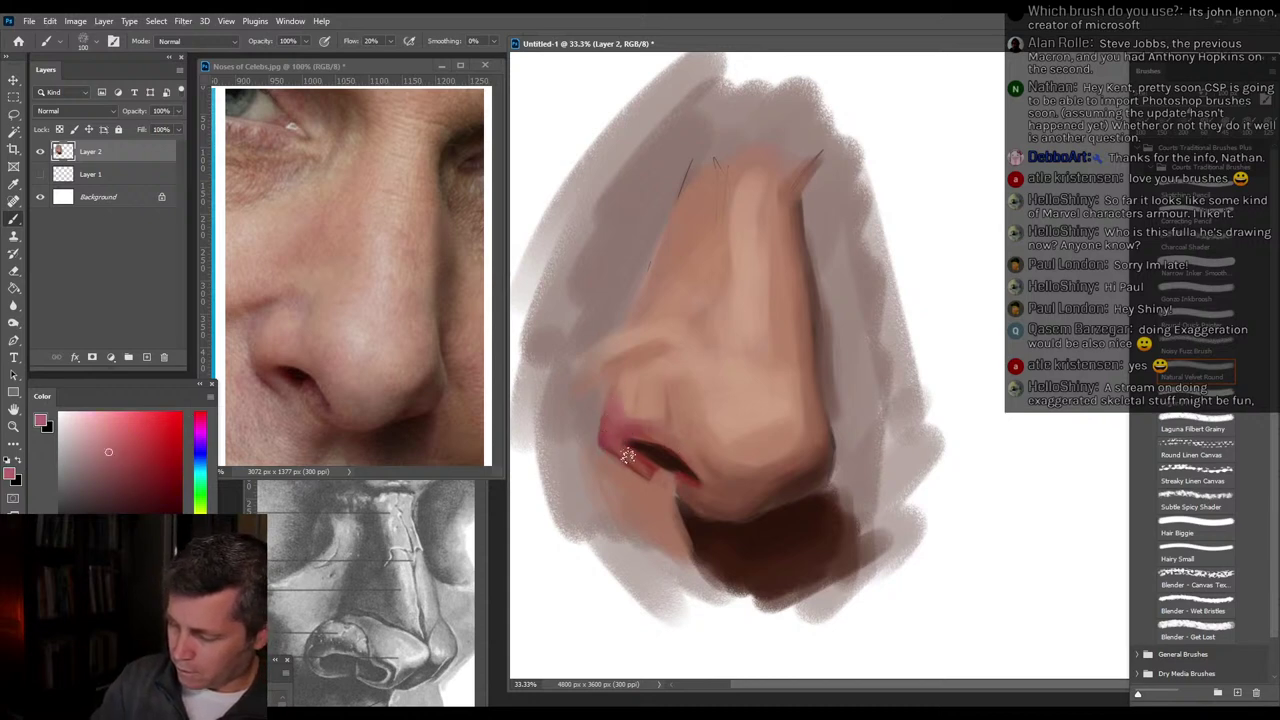
{"action": "left_click", "coordinate": [643, 404], "text": "alt"}
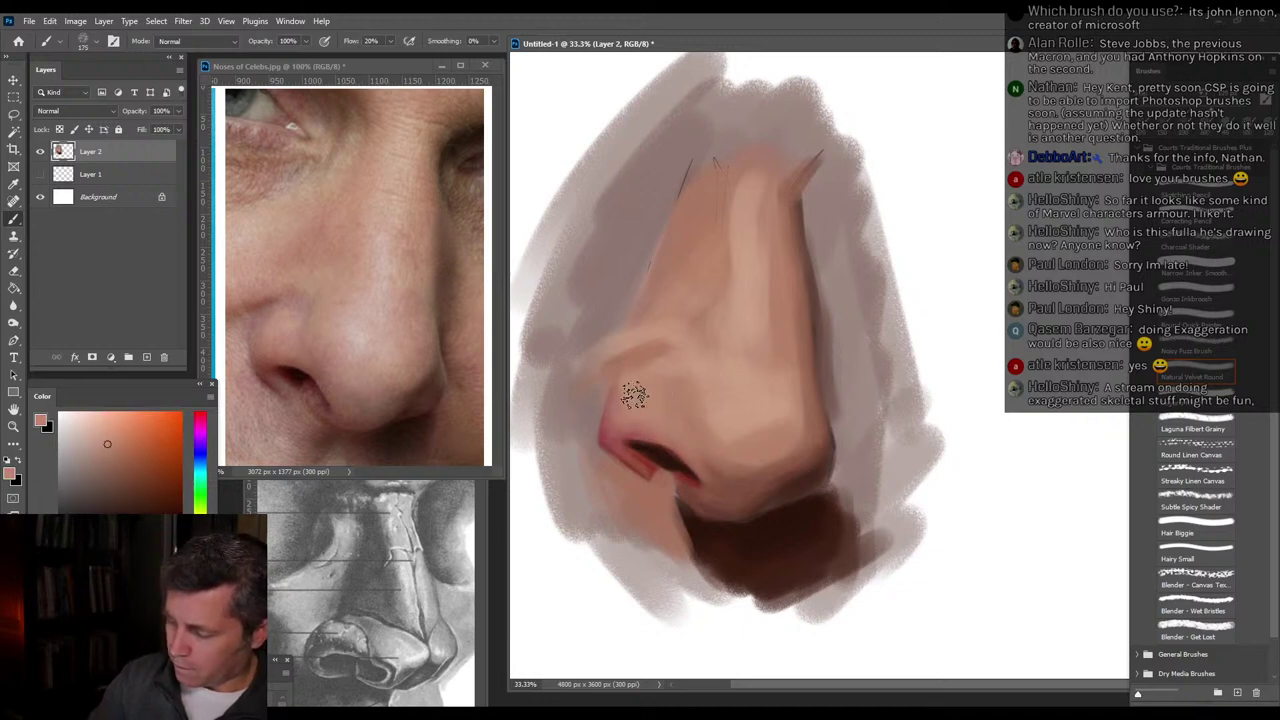
Glaze a redder version of the sampled side-plane skin tone over the nose's near side and wing at 175 px.
{"action": "left_click", "coordinate": [697, 286], "text": "alt"}
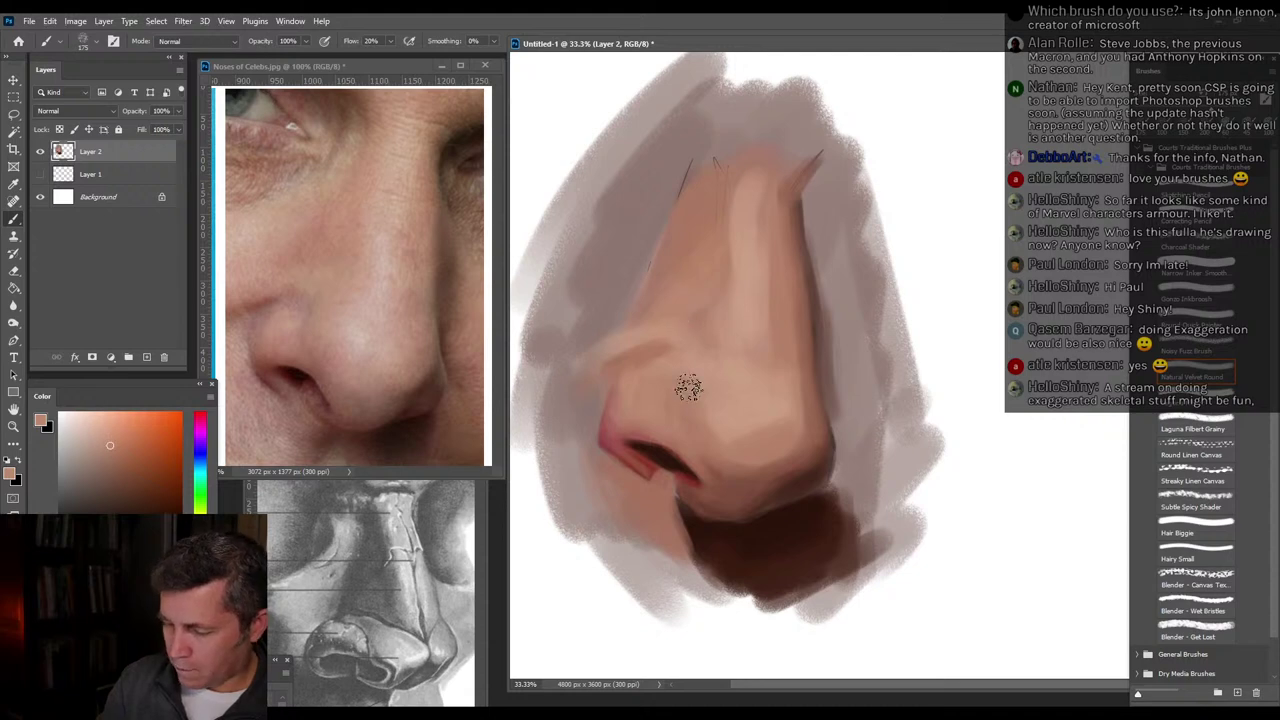
{"action": "left_click", "coordinate": [200, 529]}
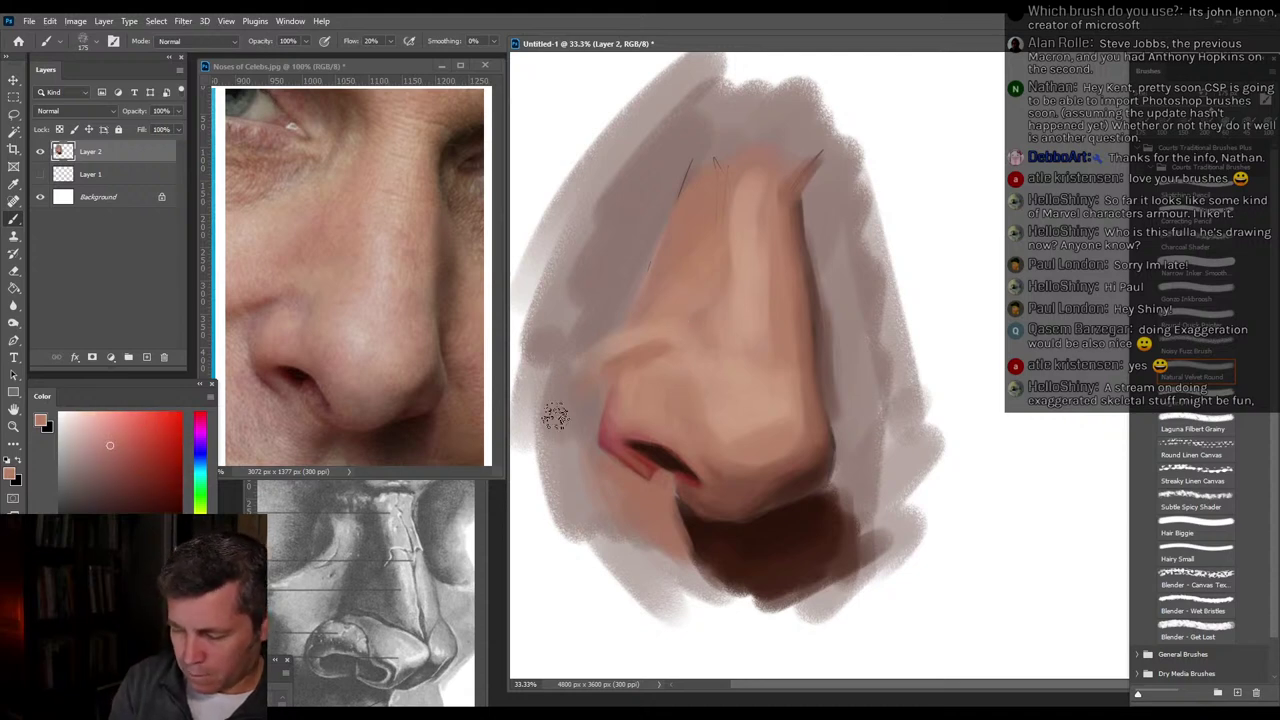
{"action": "mouse_move", "coordinate": [681, 400]}
{"action": "left_mouse_down"}
{"action": "mouse_move", "coordinate": [691, 446]}
{"action": "mouse_move", "coordinate": [677, 397]}
{"action": "mouse_move", "coordinate": [698, 438]}
{"action": "left_mouse_up"}
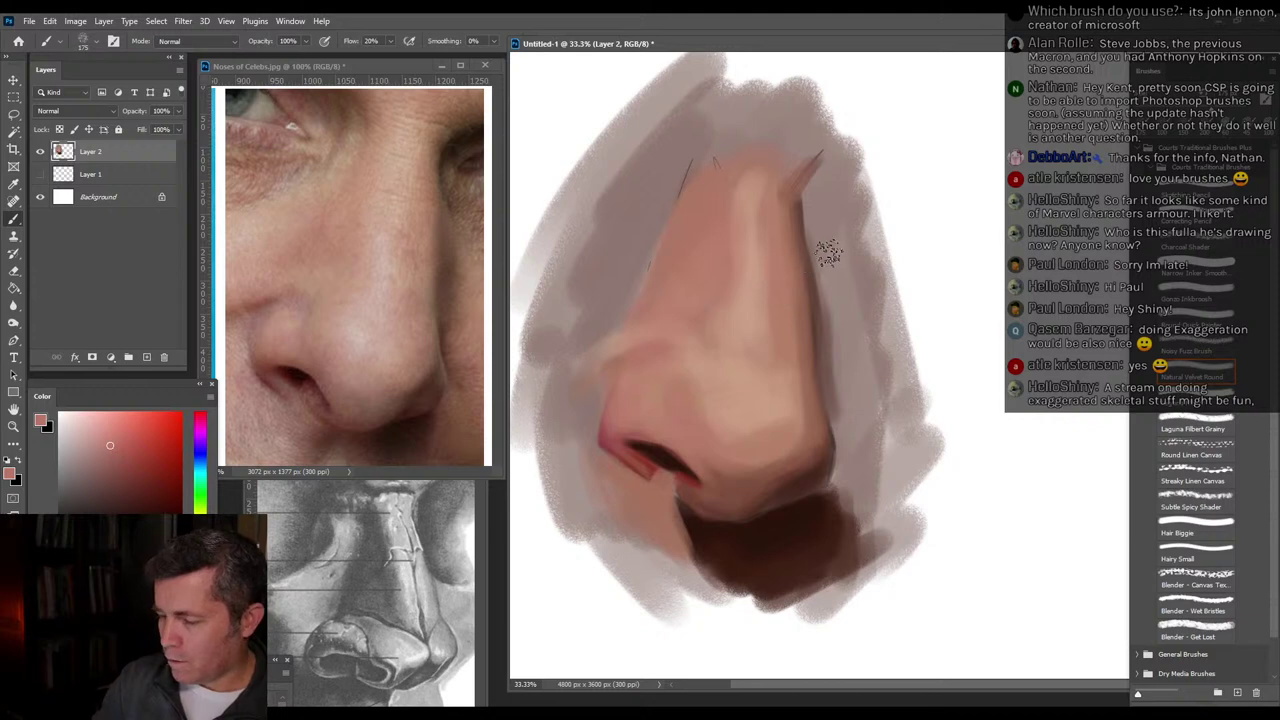
Broaden the light plane along the bridge and blend it toward the far edge with sampled skin tones.
{"action": "left_click", "coordinate": [765, 285], "text": "alt"}
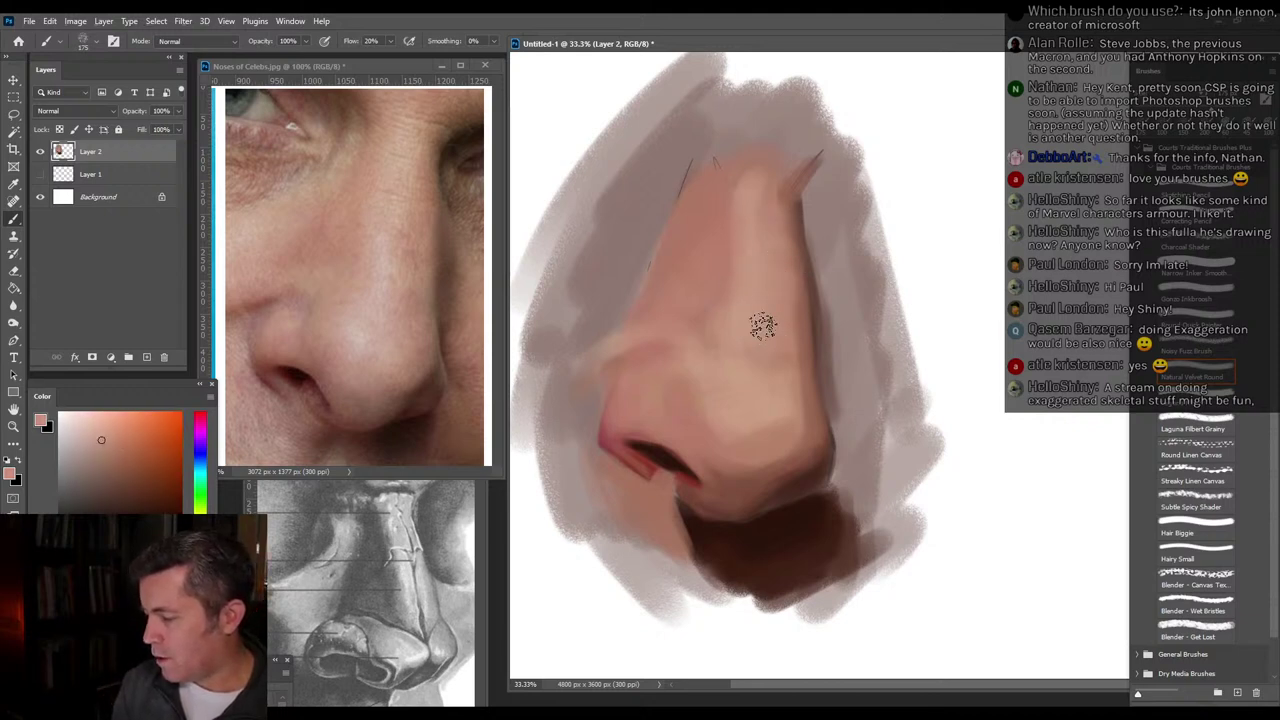
{"action": "left_click", "coordinate": [767, 276], "text": "alt"}
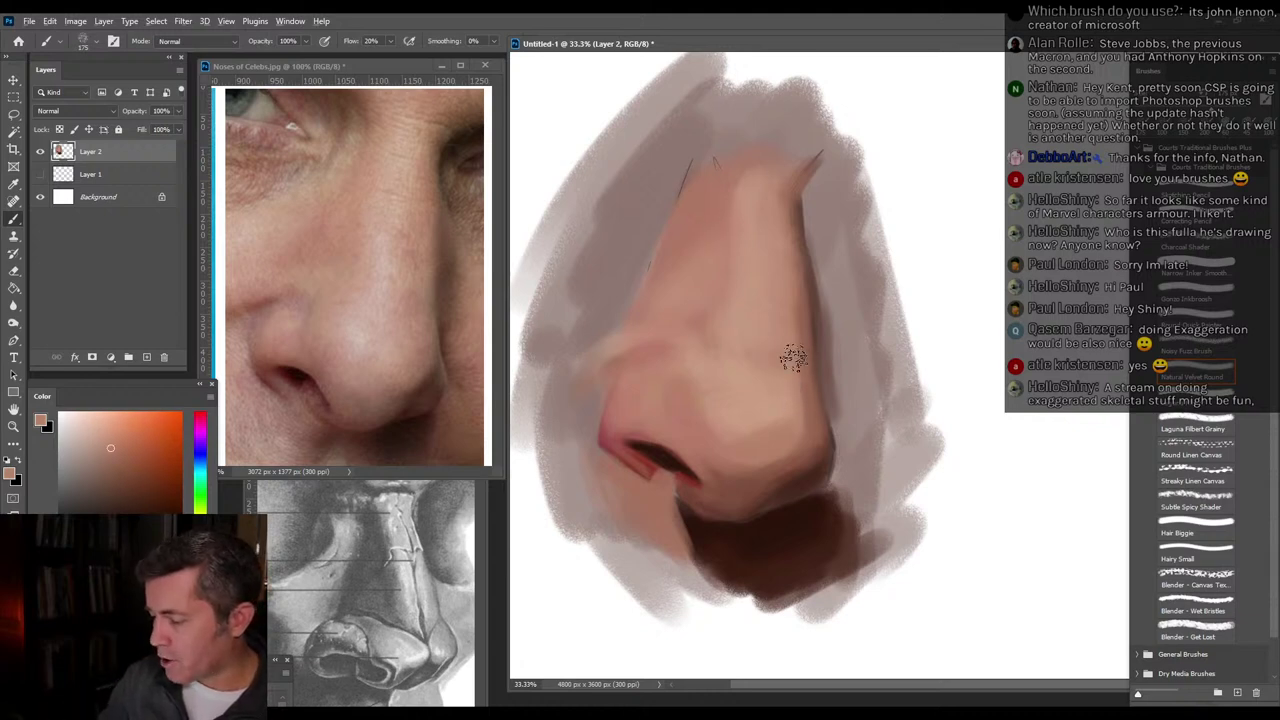
{"action": "left_click", "coordinate": [798, 335], "text": "alt"}
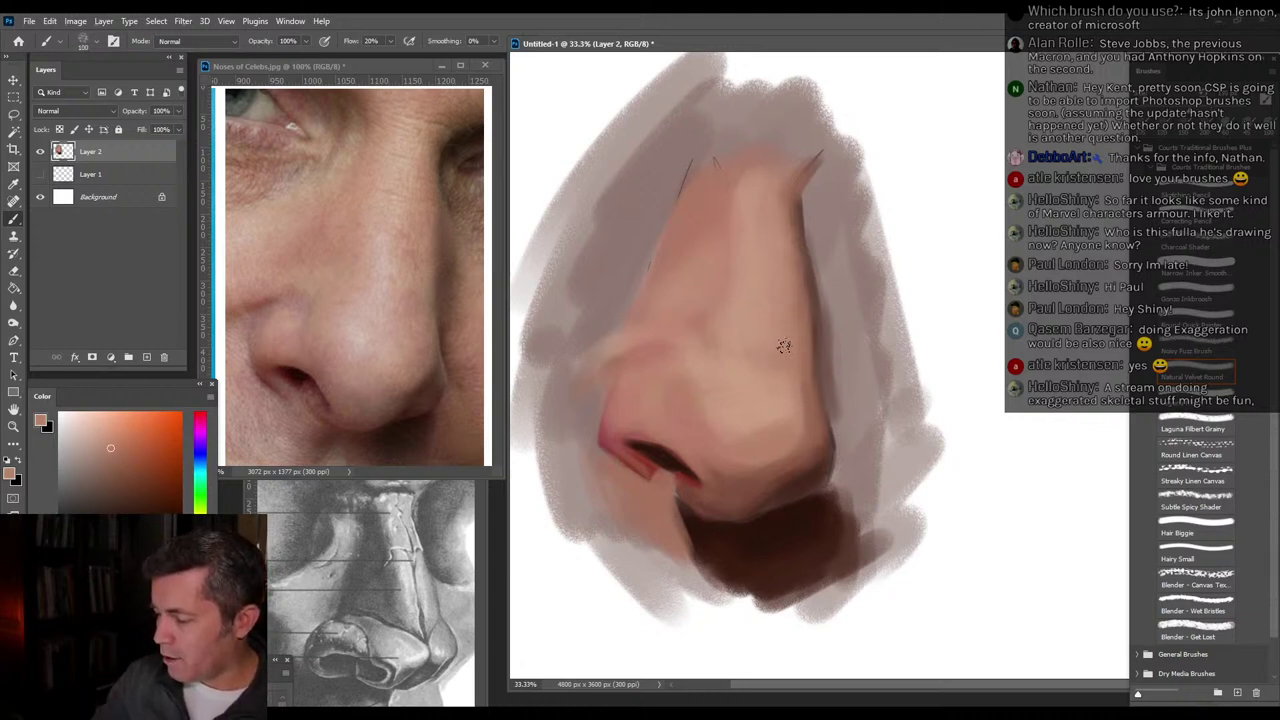
Smooth the light and midtone areas across the nose tip with sampled skin tones at 125 px.
{"action": "left_click", "coordinate": [713, 393], "text": "alt"}
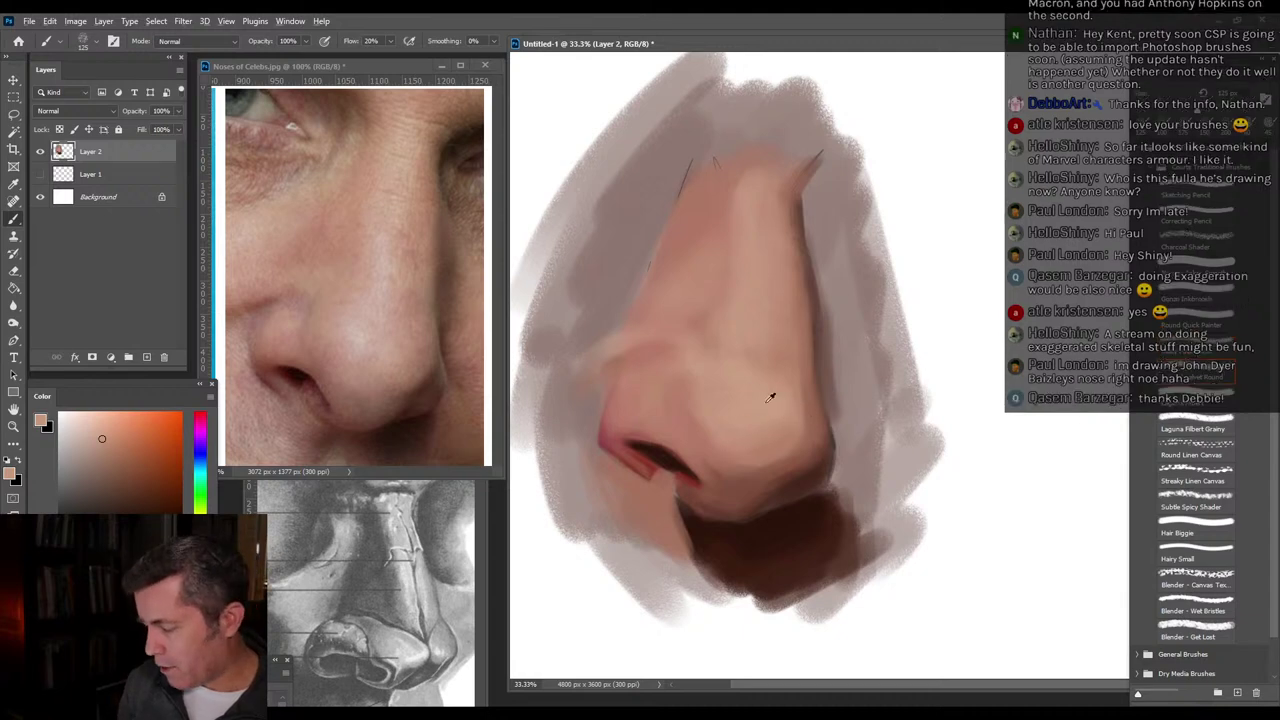
{"action": "left_click", "coordinate": [766, 402], "text": "alt"}
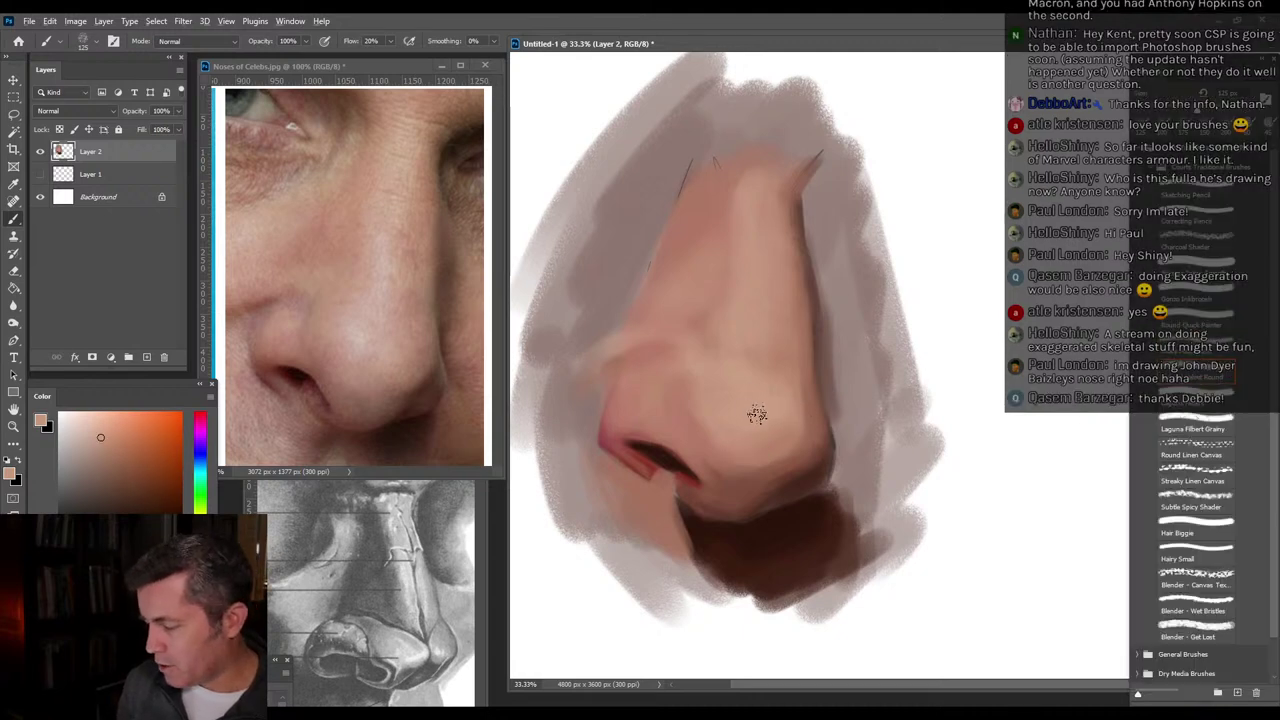
{"action": "left_click", "coordinate": [808, 444], "text": "alt"}
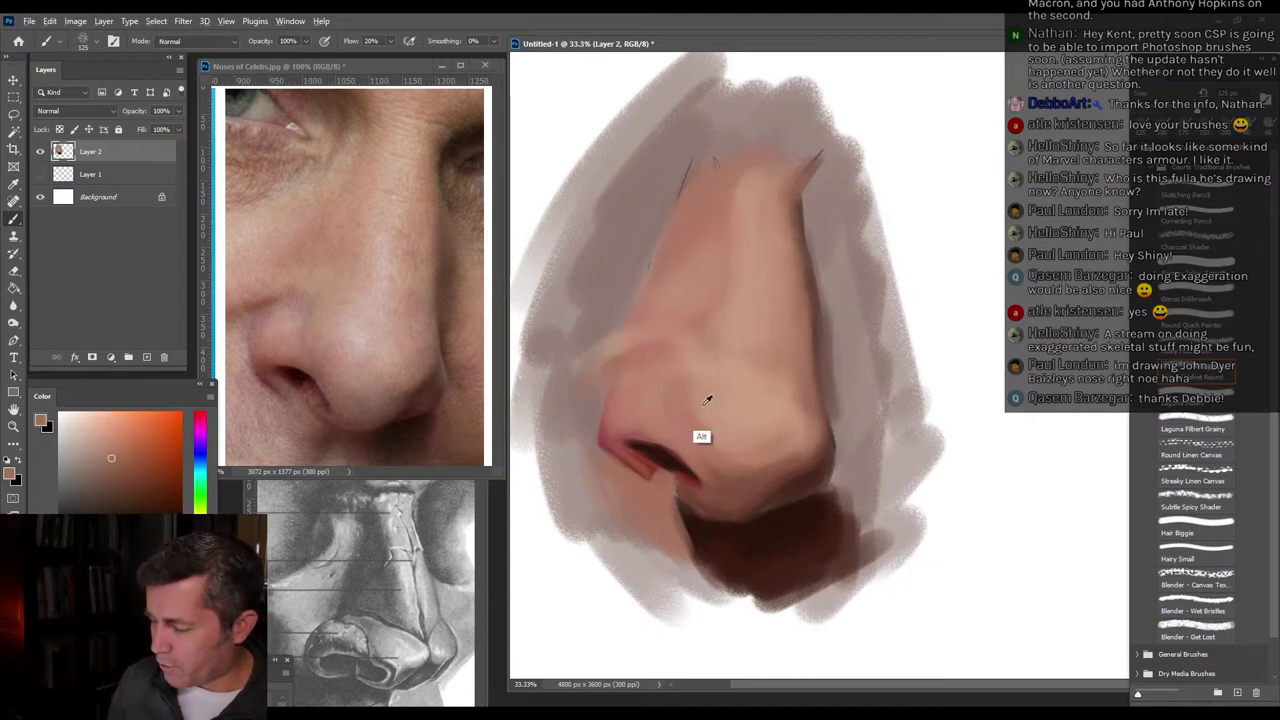
{"action": "left_click", "coordinate": [700, 438], "text": "alt"}
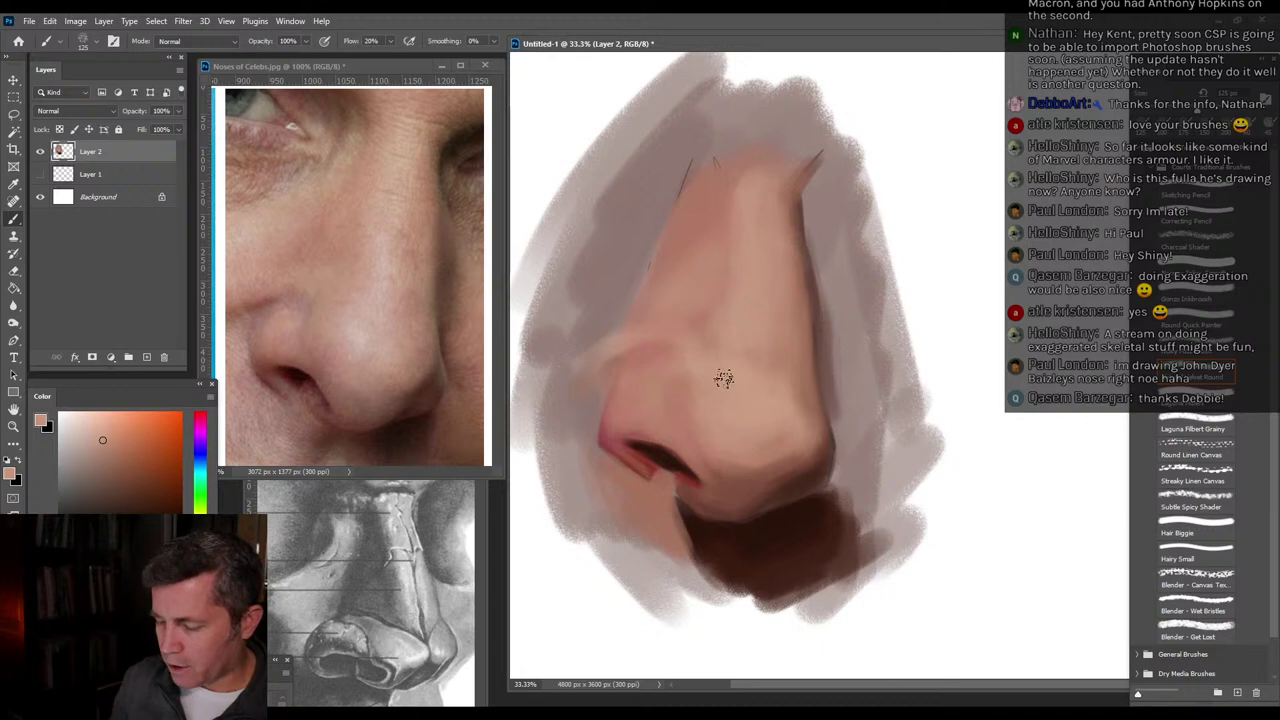
Redden the transition between tip, wing and bridge, and smooth the near side plane up to the bridge's top with sampled skin tones.
{"action": "left_click", "coordinate": [680, 401], "text": "alt"}
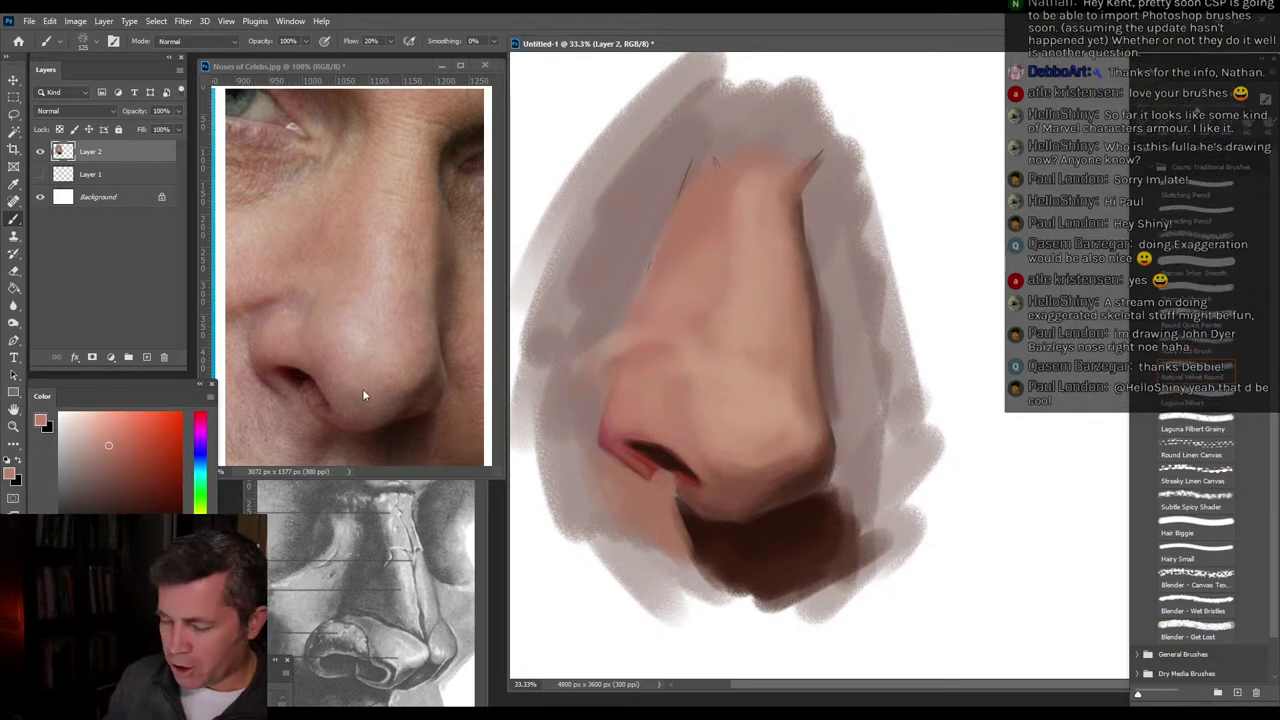
{"action": "left_click", "coordinate": [111, 457]}
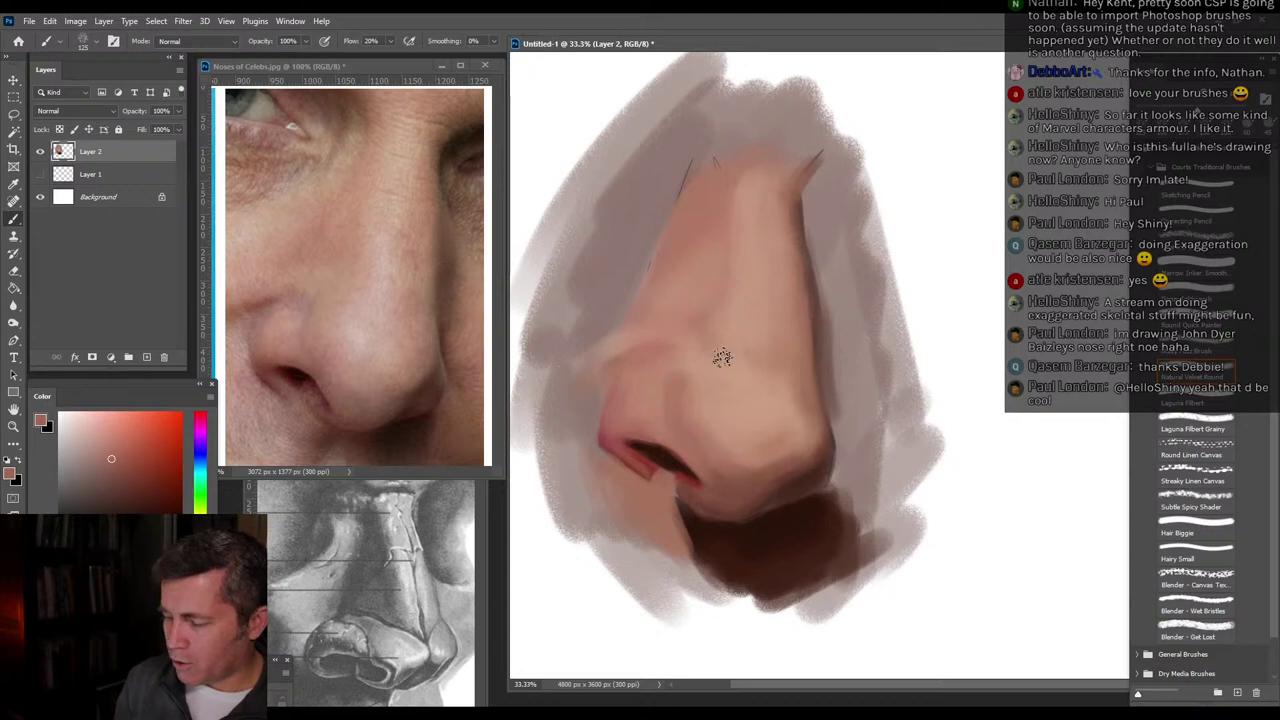
{"action": "left_click", "coordinate": [692, 345], "text": "alt"}
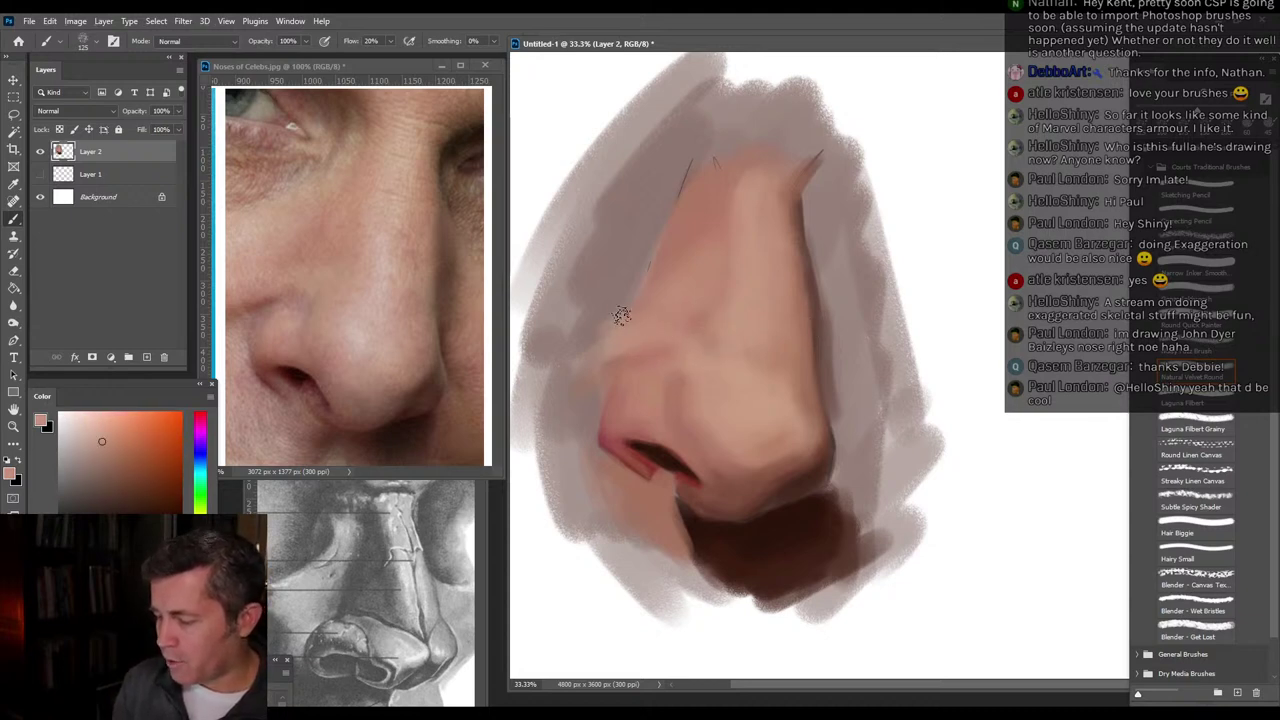
{"action": "left_click", "coordinate": [709, 259], "text": "alt"}
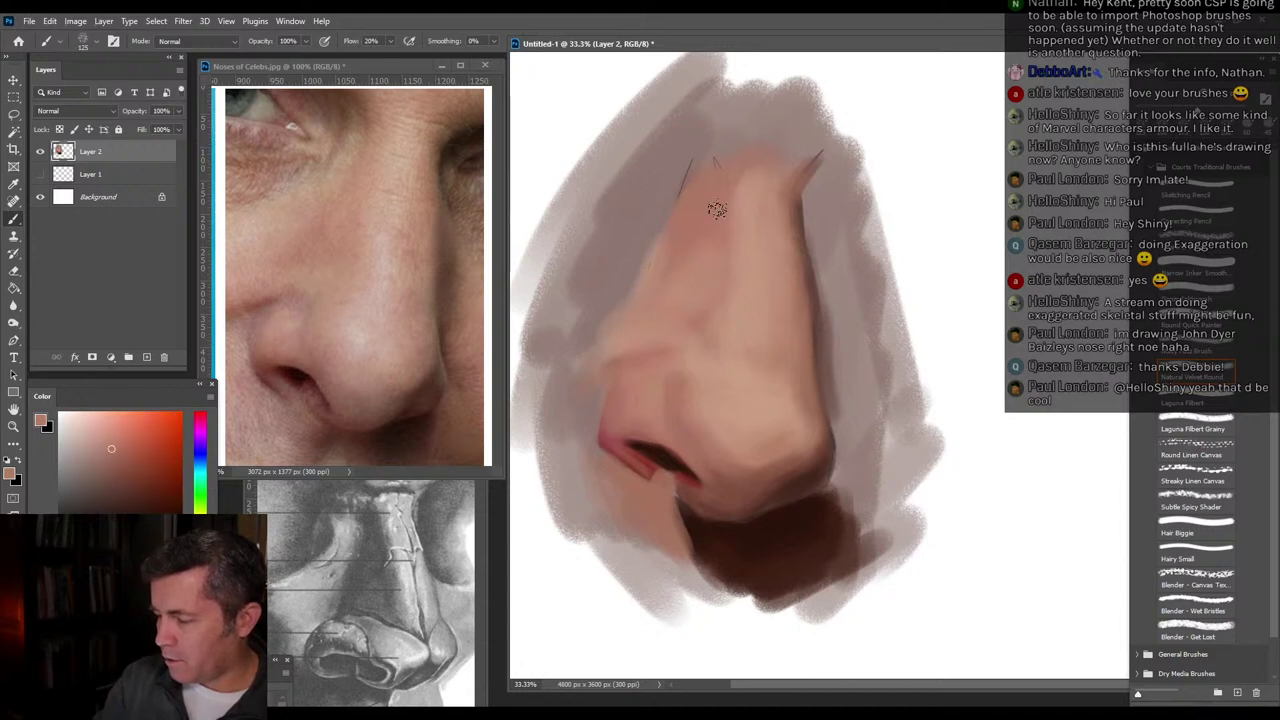
{"action": "left_click", "coordinate": [754, 163], "text": "alt"}
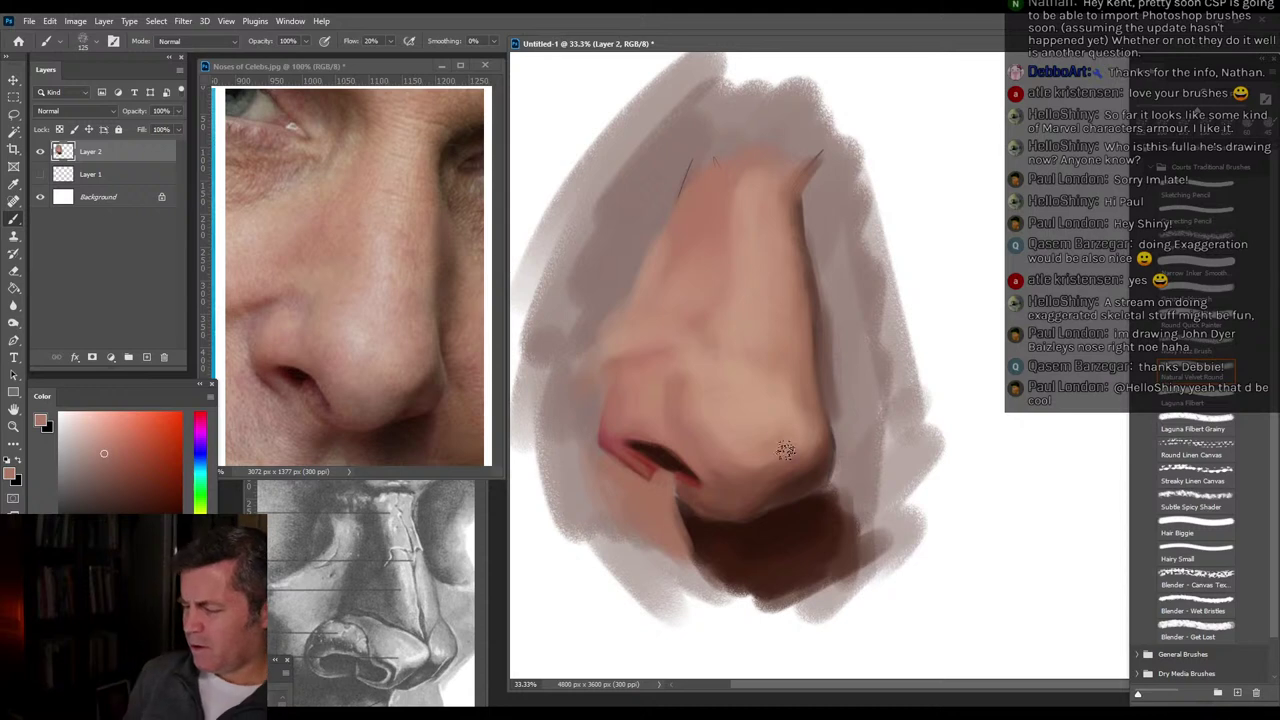
Blend the lower bridge and its far side into the nose tip with sampled light skin tones at 125 px.
{"action": "left_click", "coordinate": [797, 376], "text": "alt"}
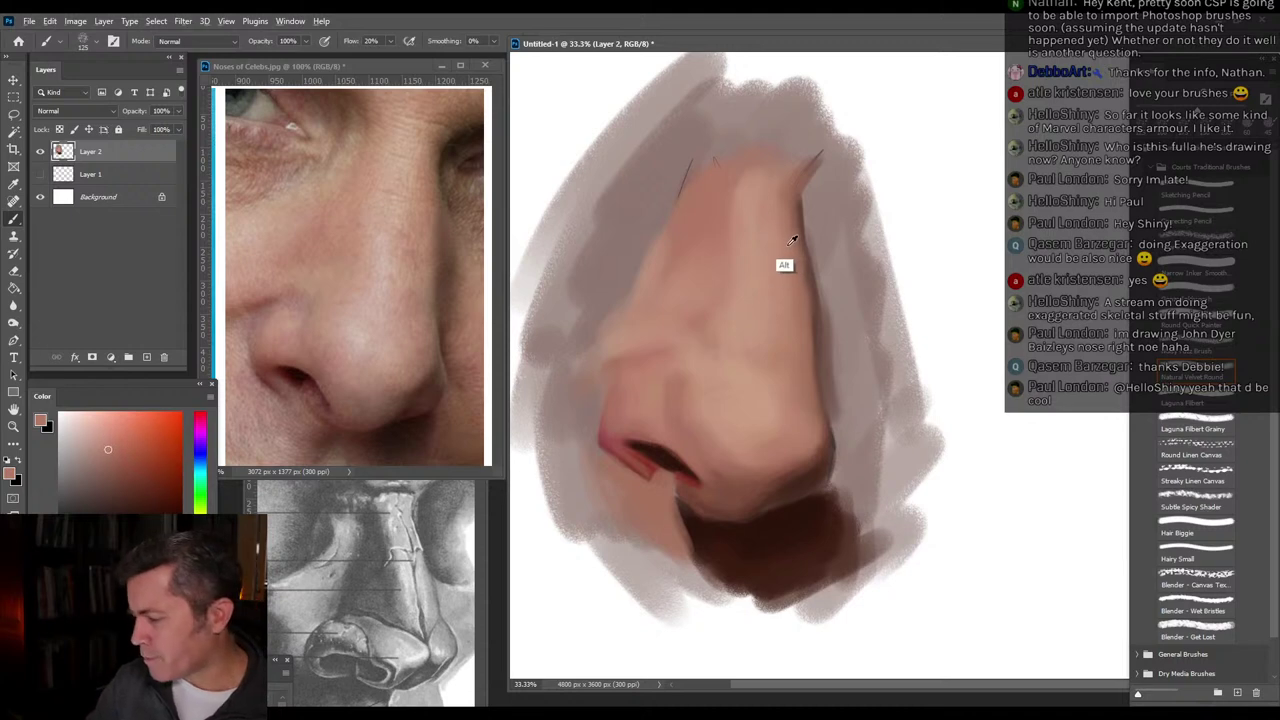
{"action": "left_click", "coordinate": [733, 284], "text": "alt"}
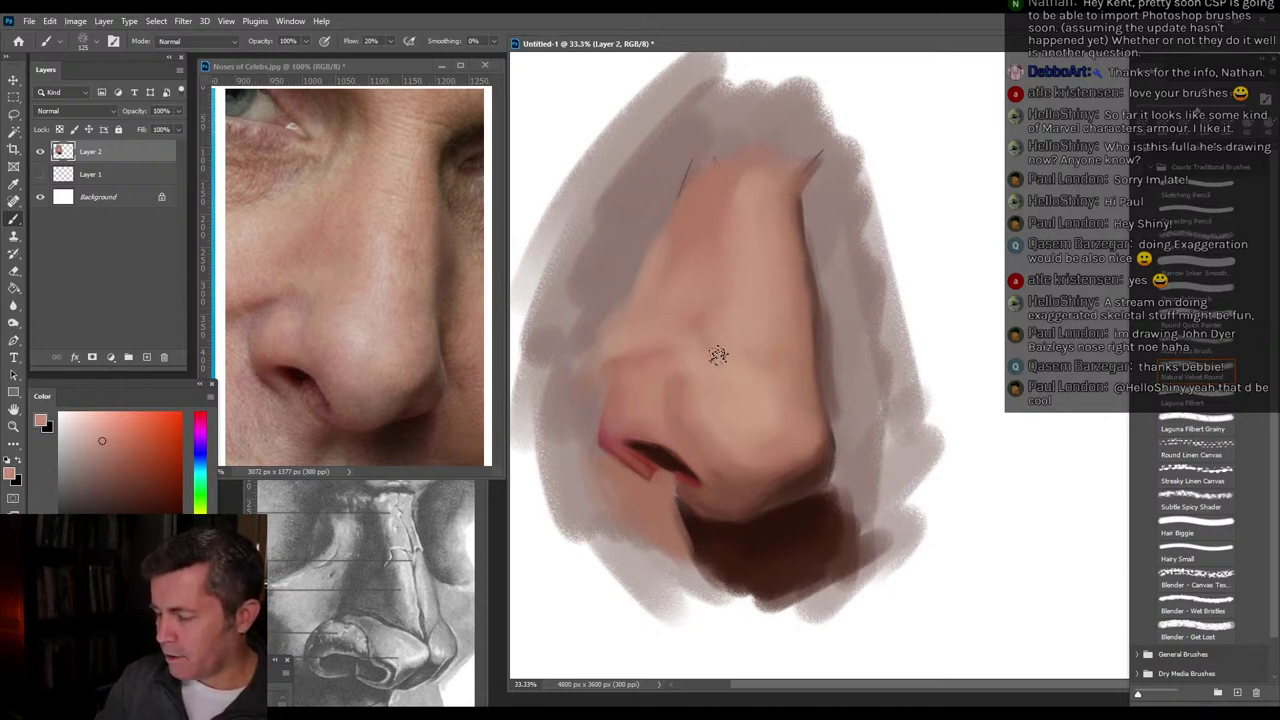
{"action": "left_click", "coordinate": [776, 404], "text": "alt"}
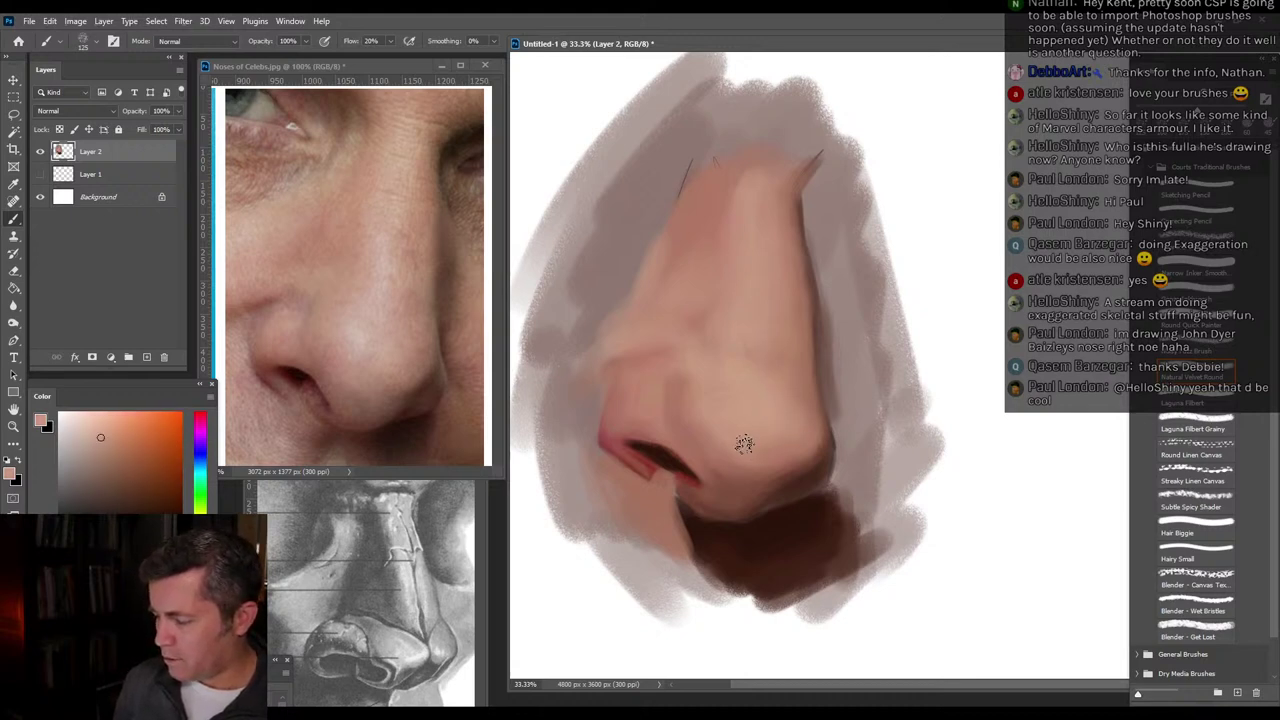
{"action": "left_click", "coordinate": [726, 398], "text": "alt"}
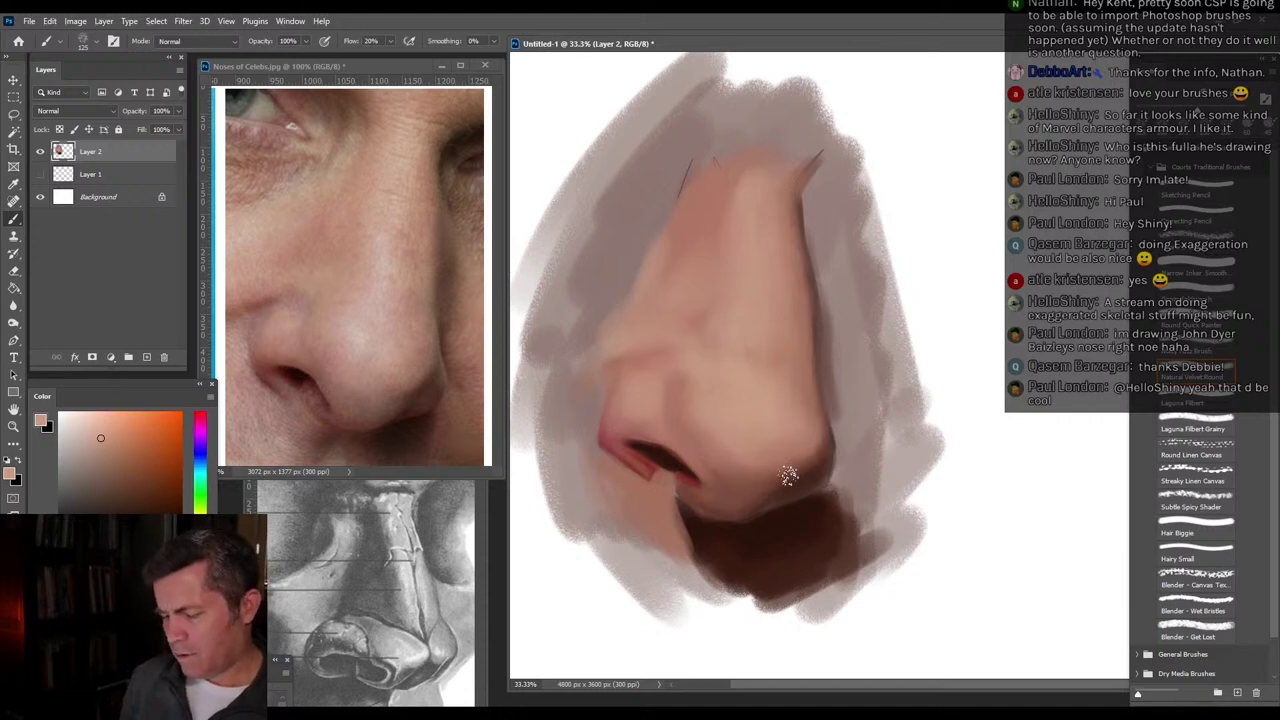
Darken the groove between tip and wing and rework the nostril's inner corner with sampled browns, reducing the brush to 70 px.
{"action": "left_click", "coordinate": [718, 507], "text": "alt"}
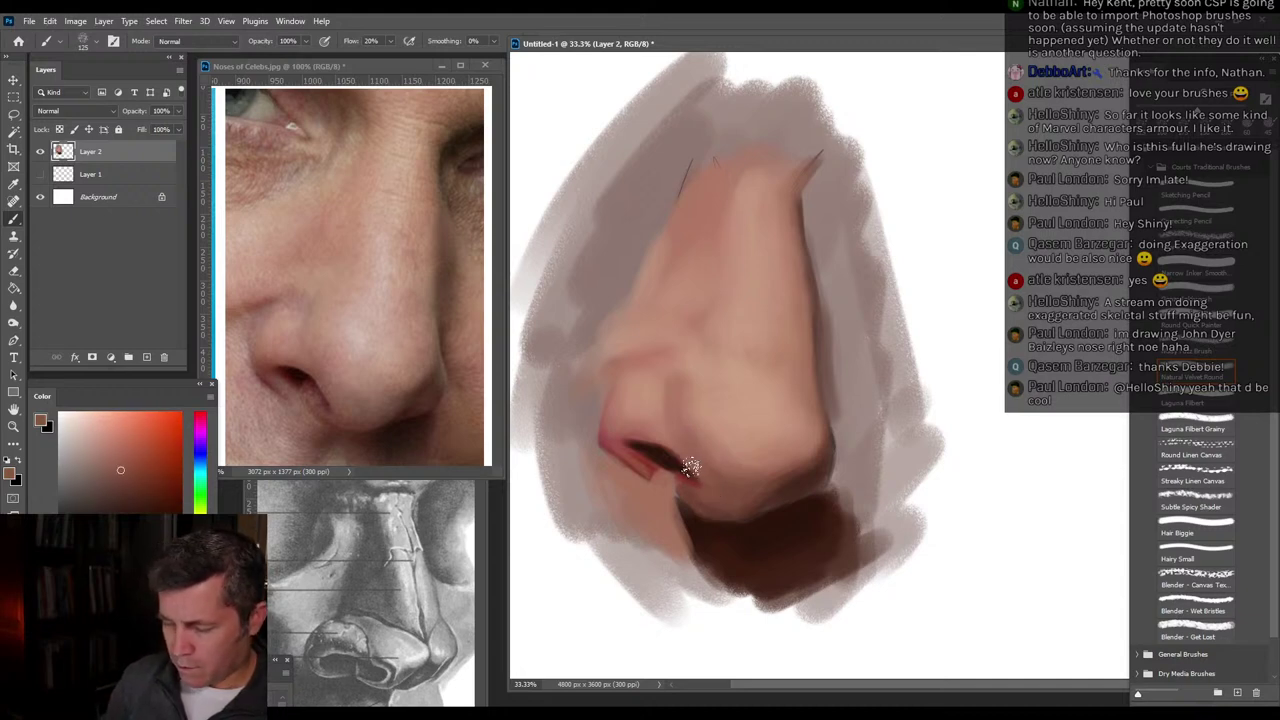
{"action": "left_click", "coordinate": [686, 517], "text": "alt"}
{"action": "key", "text": "bracketleft"}
{"action": "key", "text": "bracketleft"}
{"action": "key", "text": "bracketleft"}
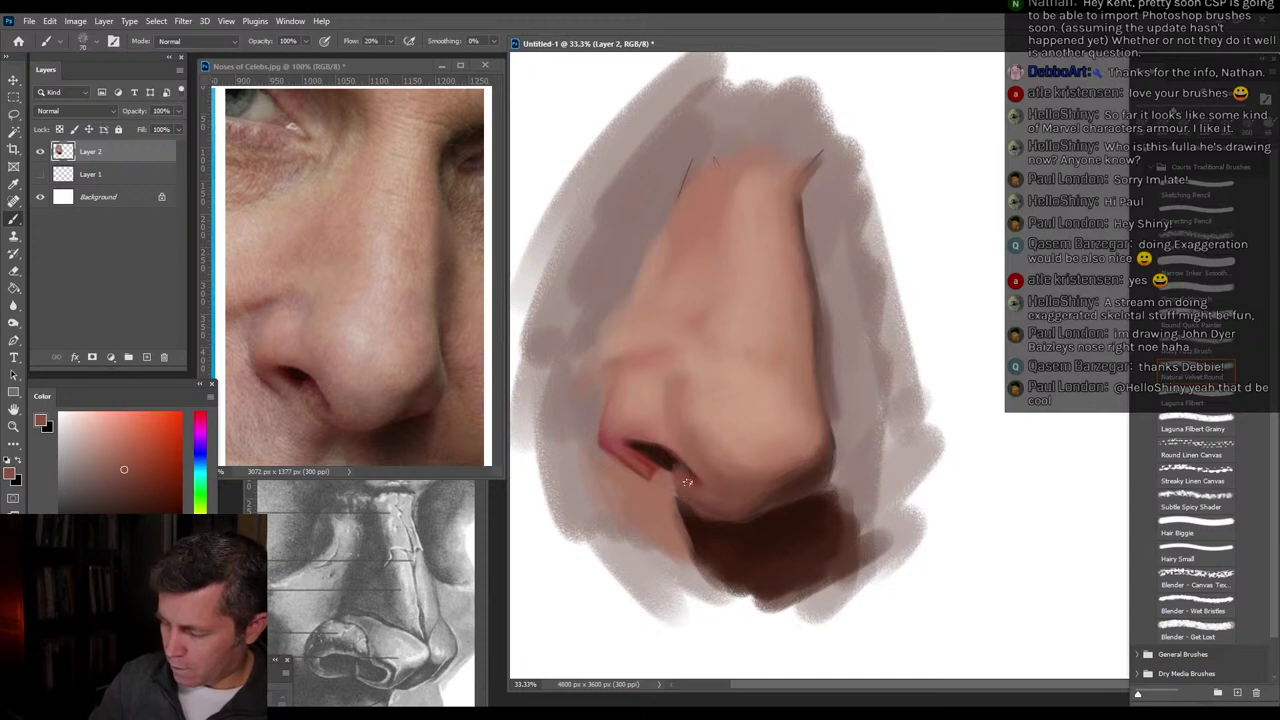
{"action": "left_click", "coordinate": [666, 456], "text": "alt"}
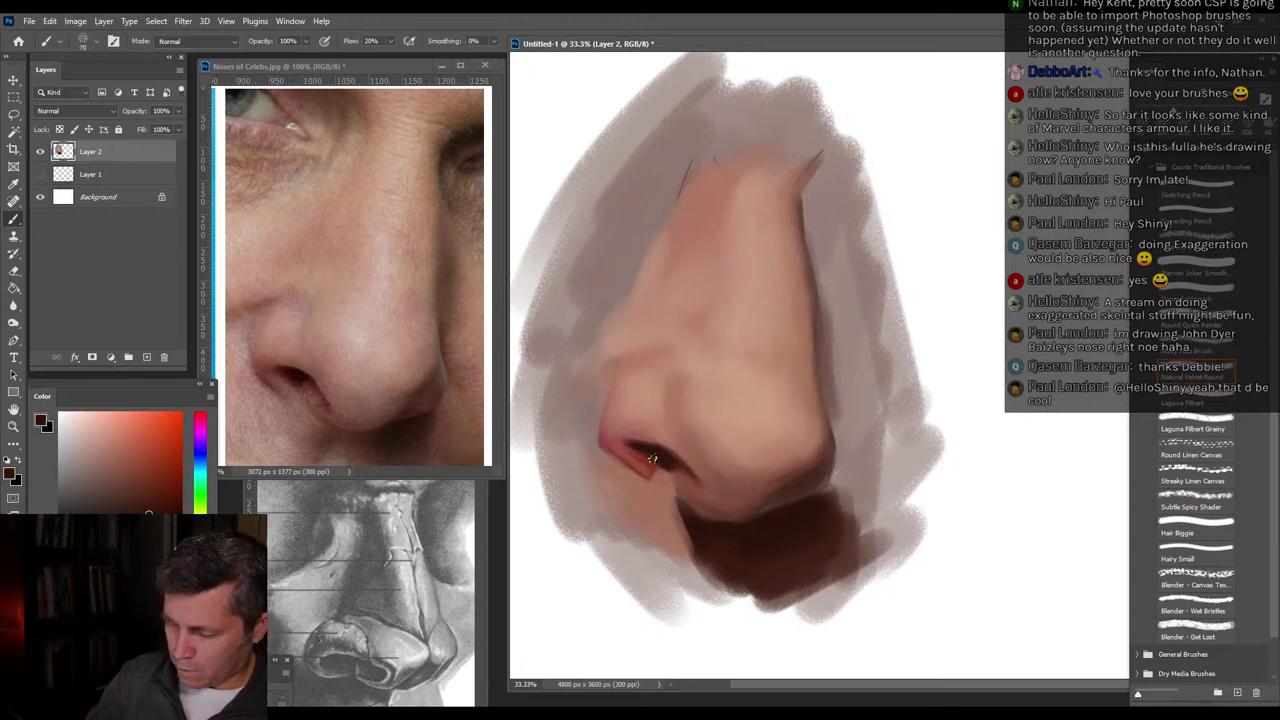
Soften and slim the nostril's lower rim with sampled pink and red tones, using a smaller brush.
{"action": "left_click", "coordinate": [610, 441], "text": "alt"}
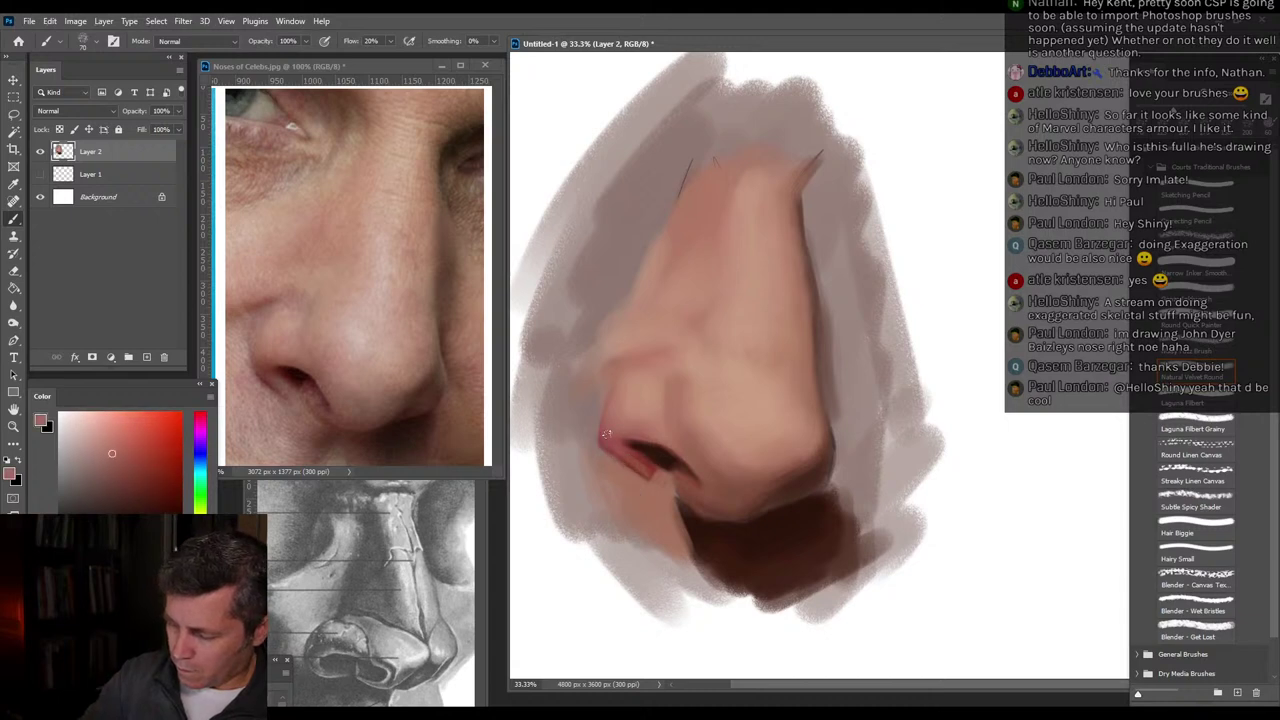
{"action": "left_click_drag", "start_coordinate": [630, 459], "coordinate": [661, 486]}
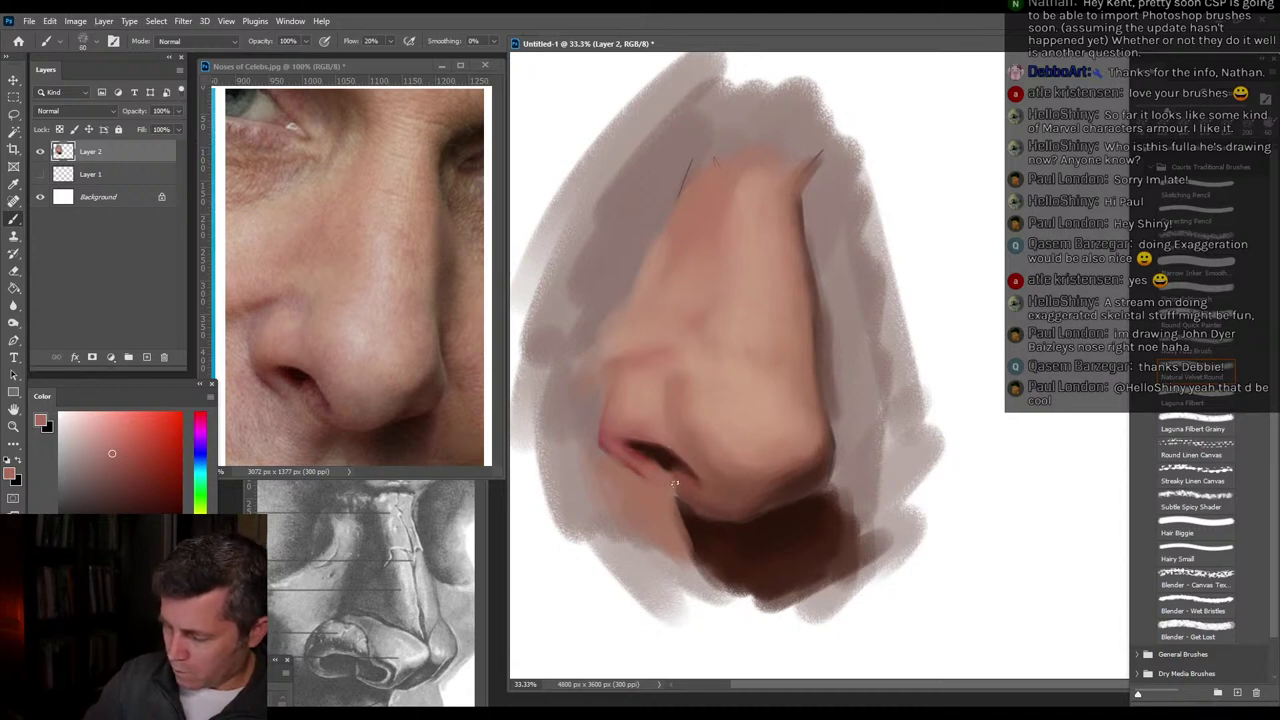
{"action": "left_click", "coordinate": [640, 470], "text": "alt"}
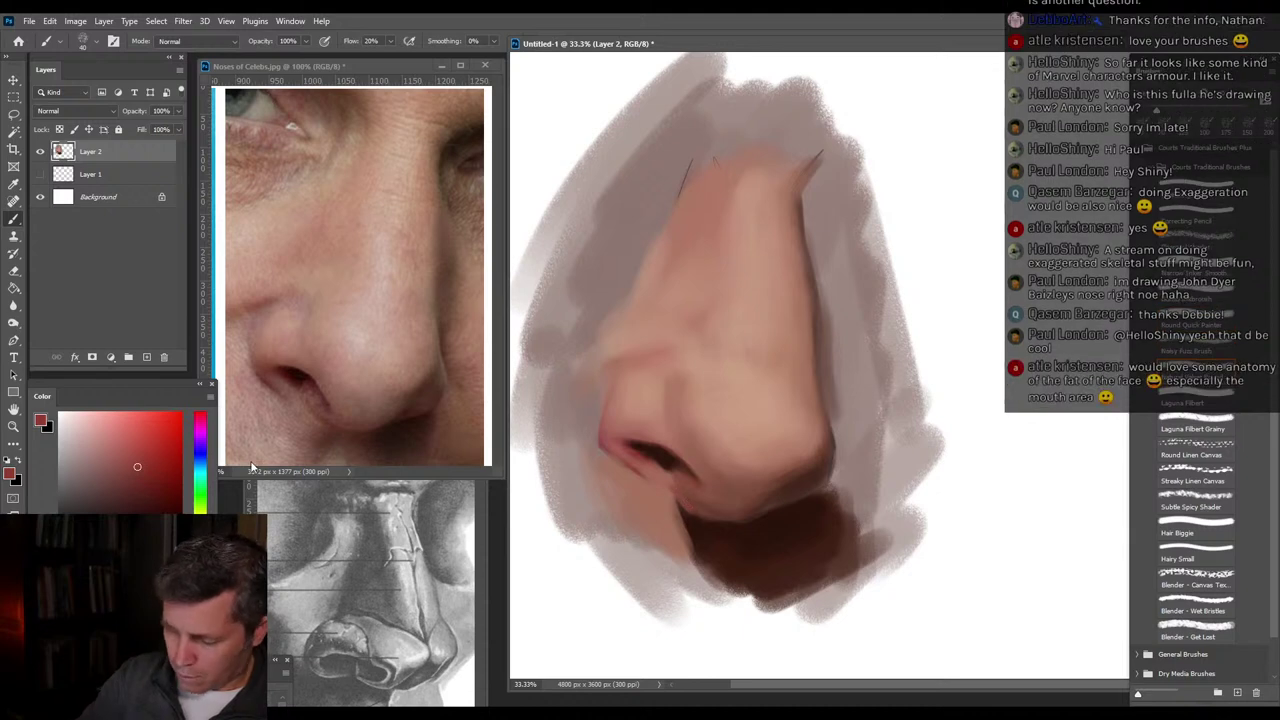
Define the tip's underside edge against the cast shadow with sampled dark reds and browns, using a small brush.
{"action": "left_click", "coordinate": [677, 493], "text": "alt"}
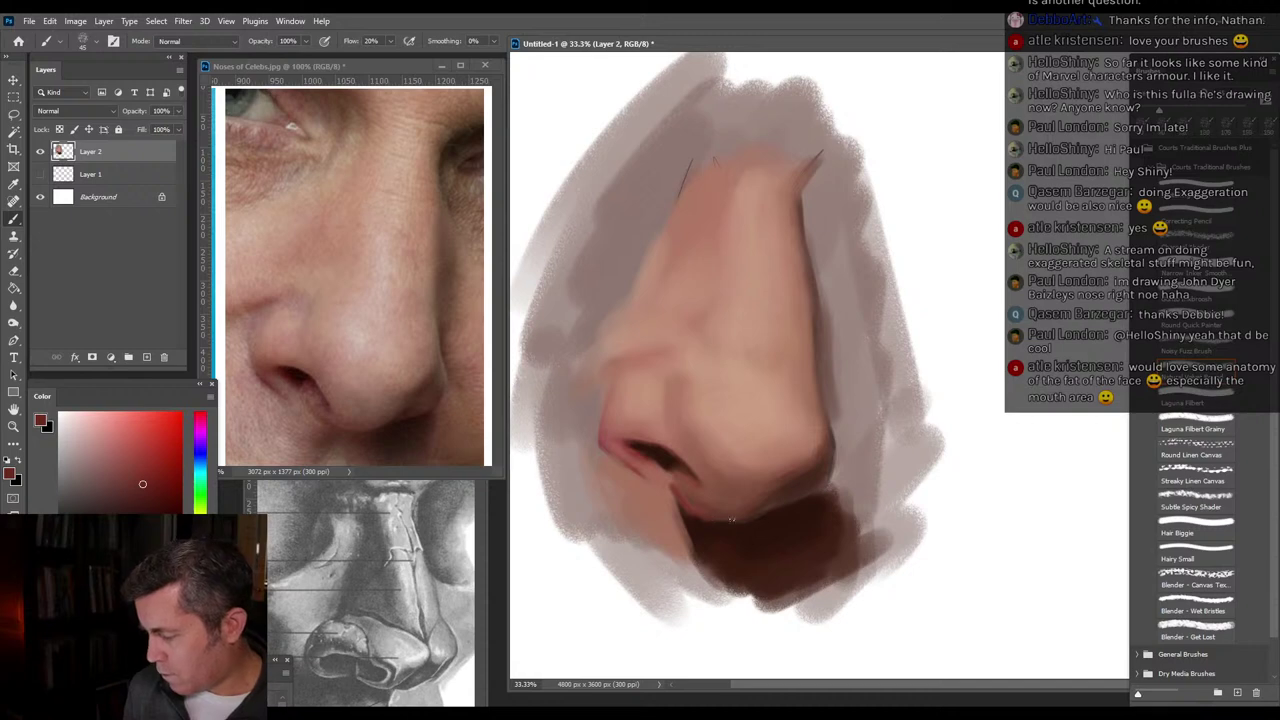
{"action": "left_click", "coordinate": [728, 545], "text": "alt"}
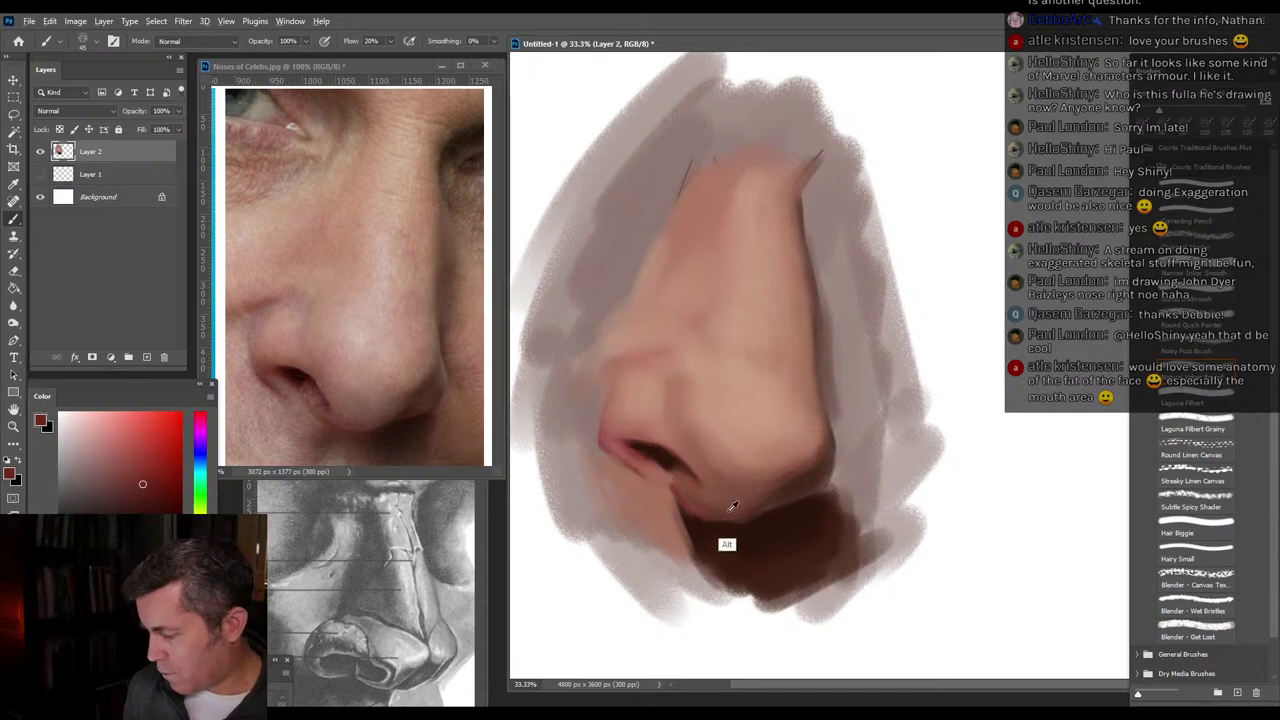
{"action": "left_click", "coordinate": [824, 462], "text": "alt"}
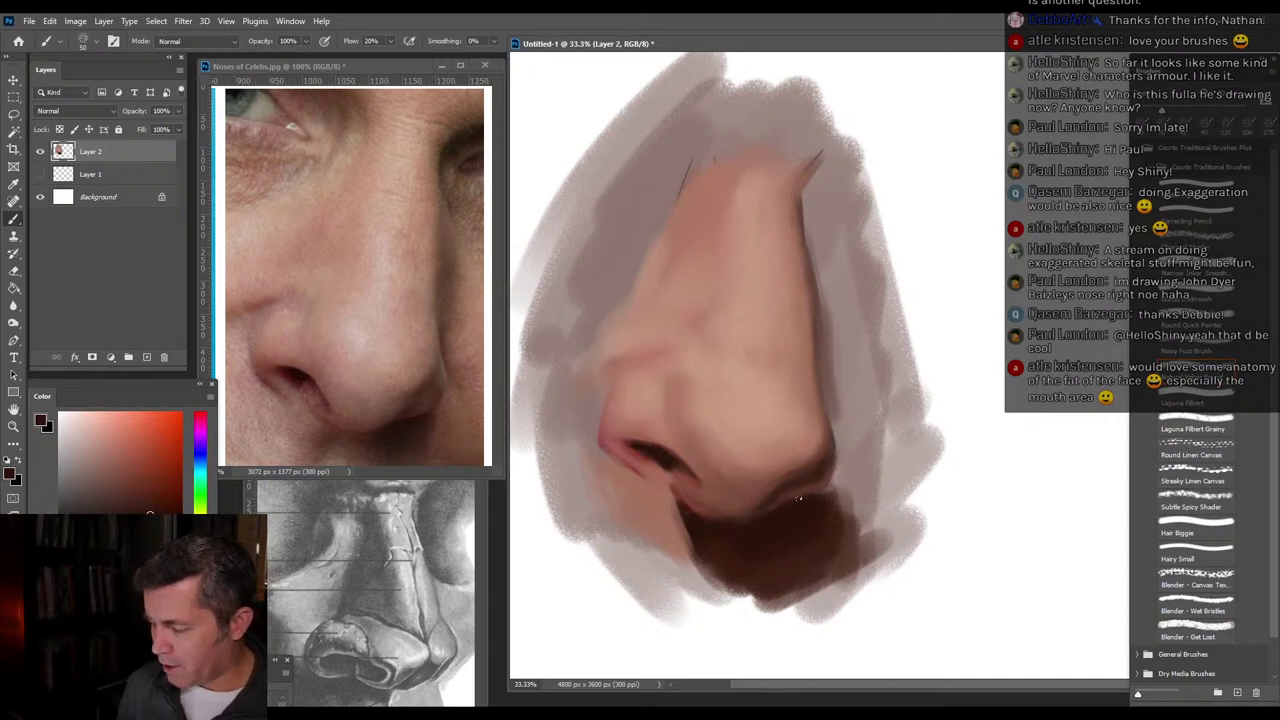
Refine the far edge of the nose tip and lower bridge with sampled brown skin tones, enlarging the brush to 80 px.
{"action": "left_click", "coordinate": [786, 472], "text": "alt"}
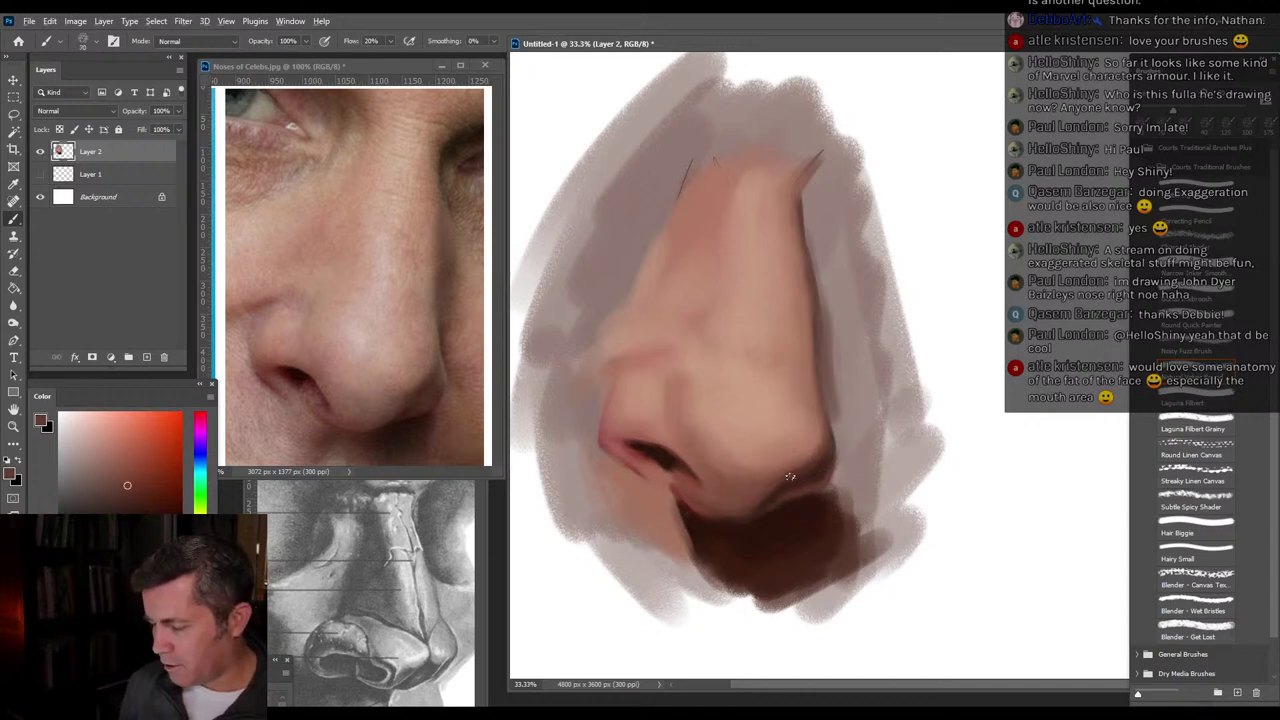
{"action": "left_click", "coordinate": [818, 420], "text": "alt"}
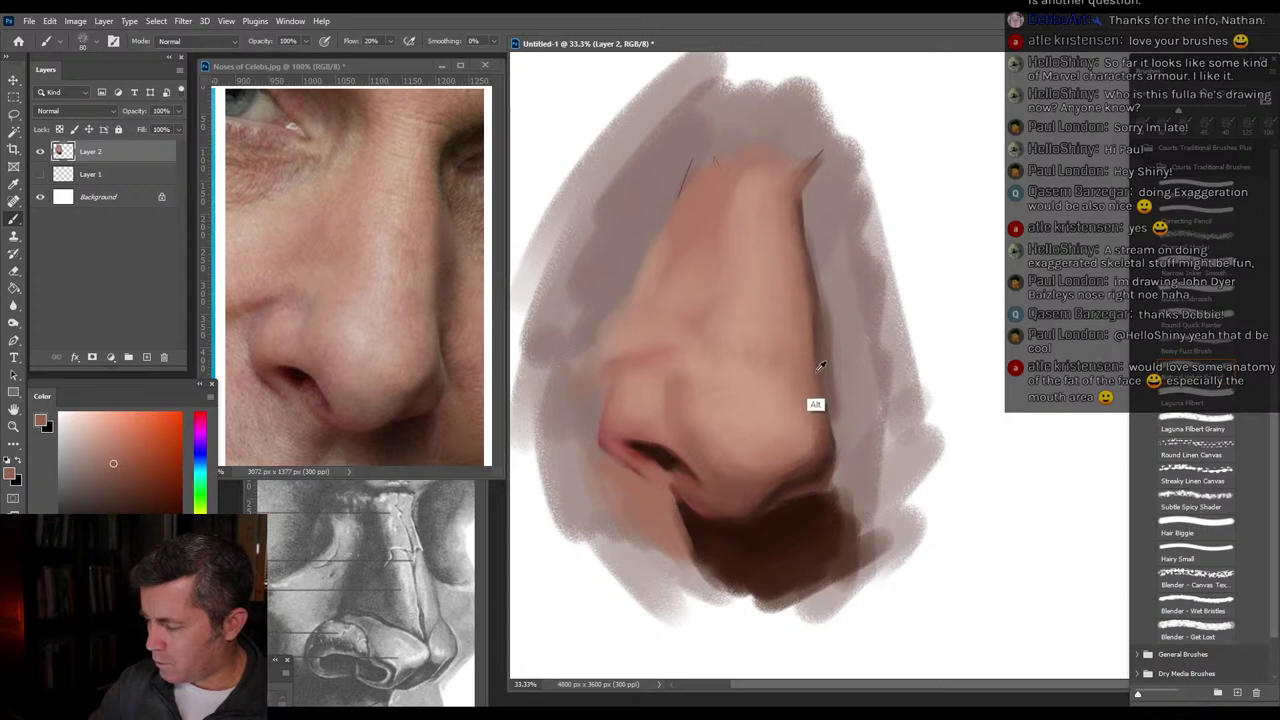
{"action": "left_click", "coordinate": [828, 458], "text": "alt"}
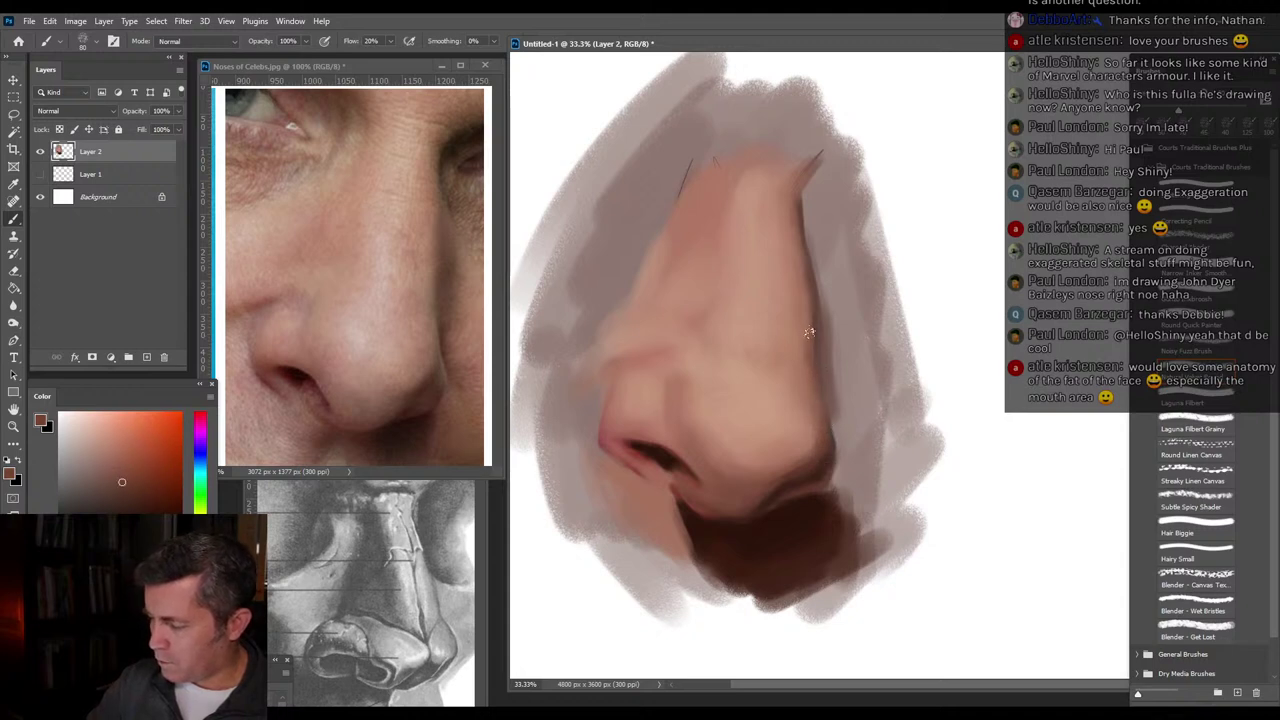
Even out the bridge's side plane and brighten the nose tip with sampled pink and light skin tones at 150 px.
{"action": "left_click", "coordinate": [694, 384], "text": "alt"}
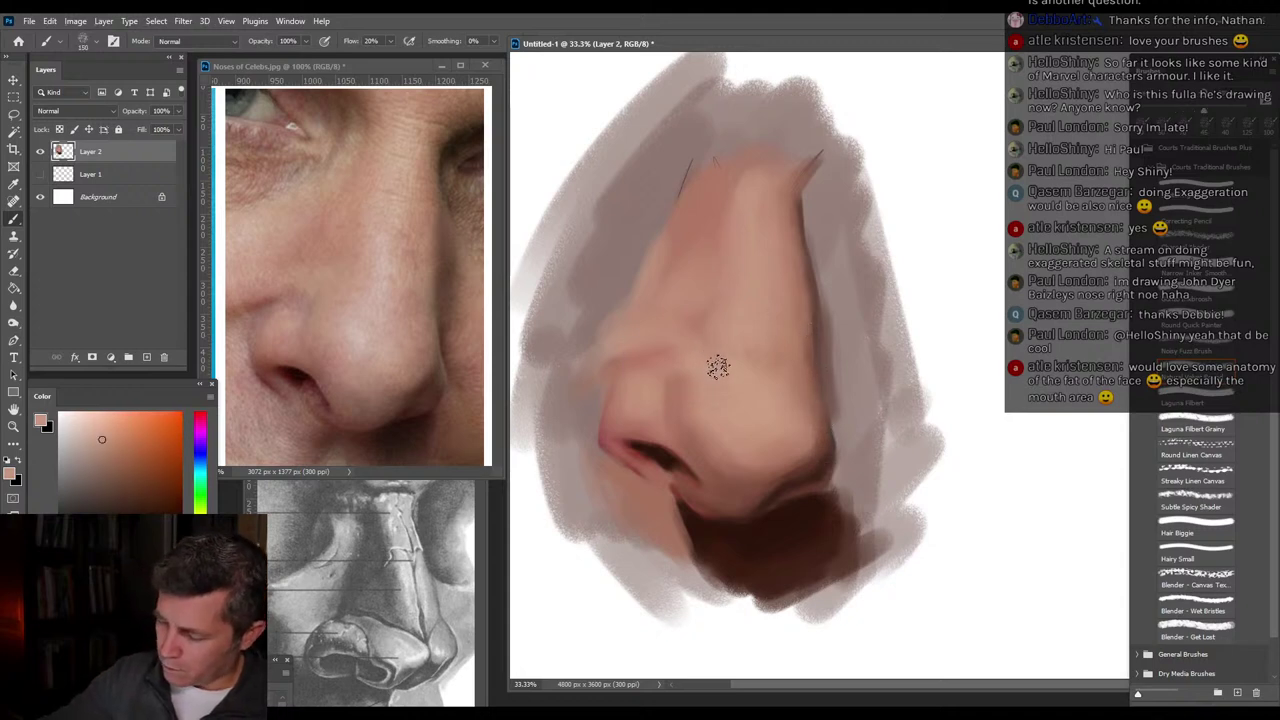
{"action": "left_click", "coordinate": [714, 231], "text": "alt"}
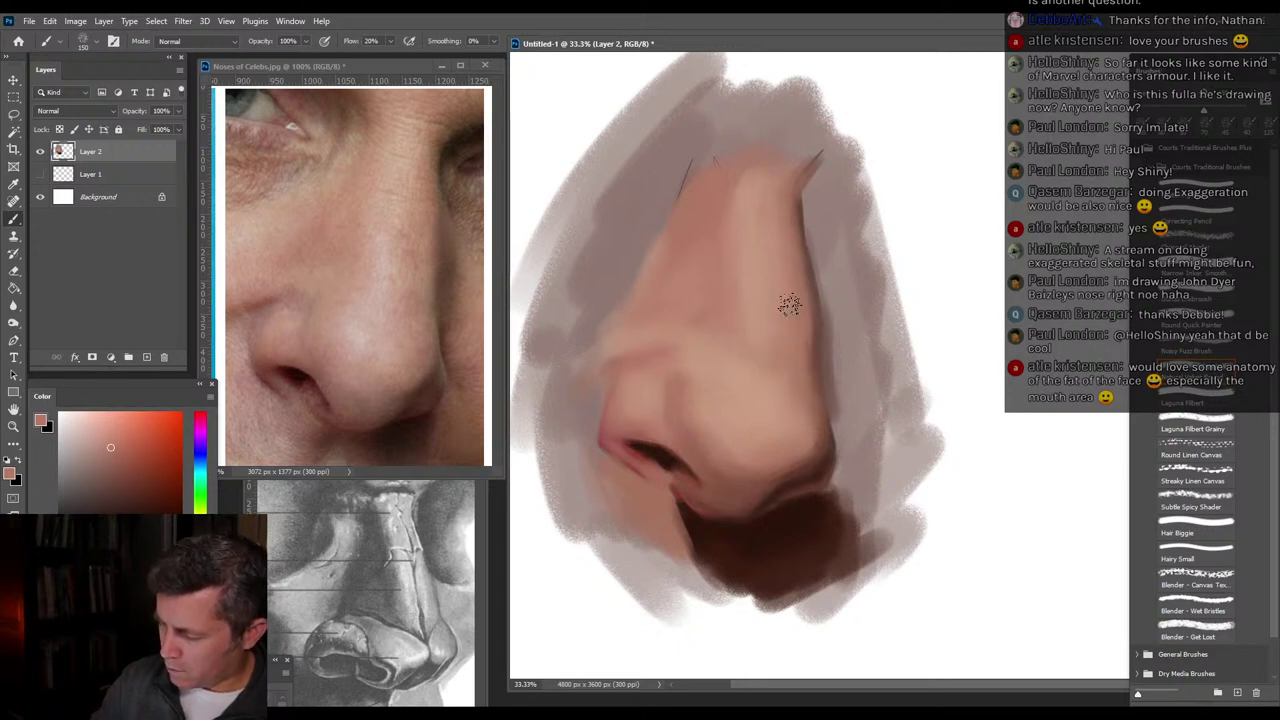
{"action": "left_click", "coordinate": [738, 410], "text": "alt"}
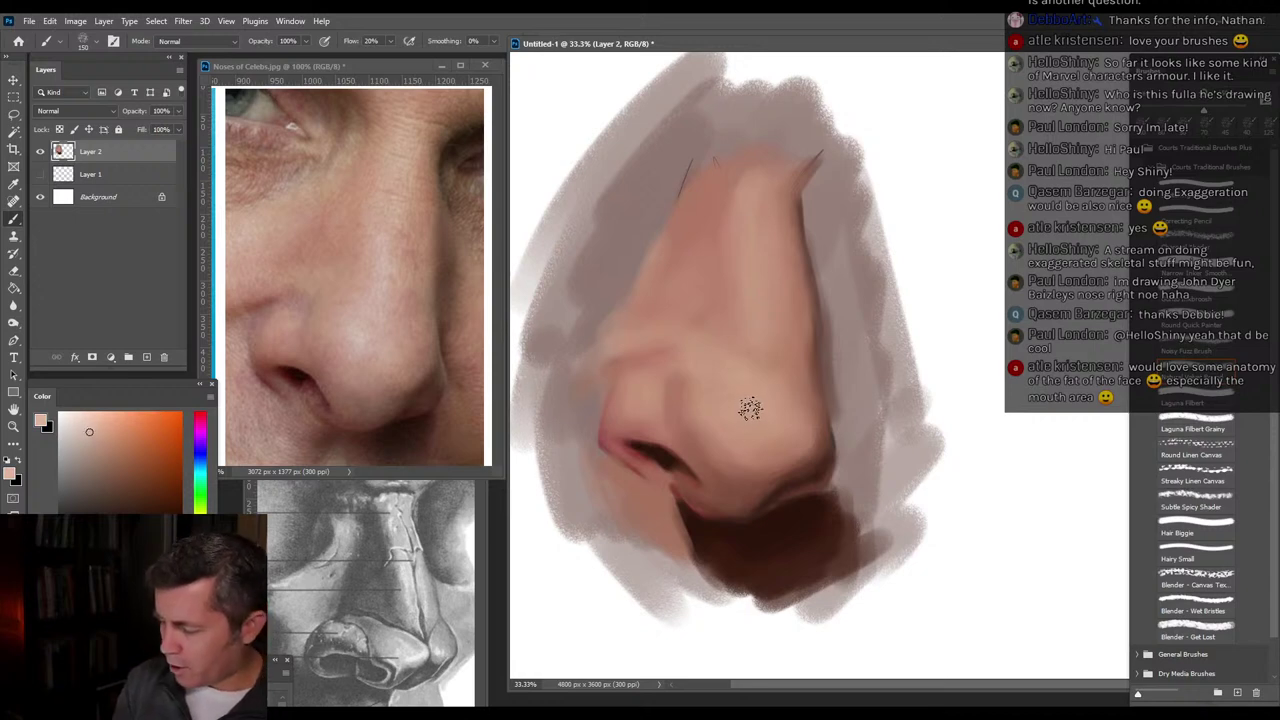
{"action": "mouse_move", "coordinate": [748, 420]}
{"action": "left_mouse_down"}
{"action": "mouse_move", "coordinate": [763, 403]}
{"action": "mouse_move", "coordinate": [726, 403]}
{"action": "mouse_move", "coordinate": [751, 407]}
{"action": "left_mouse_up"}
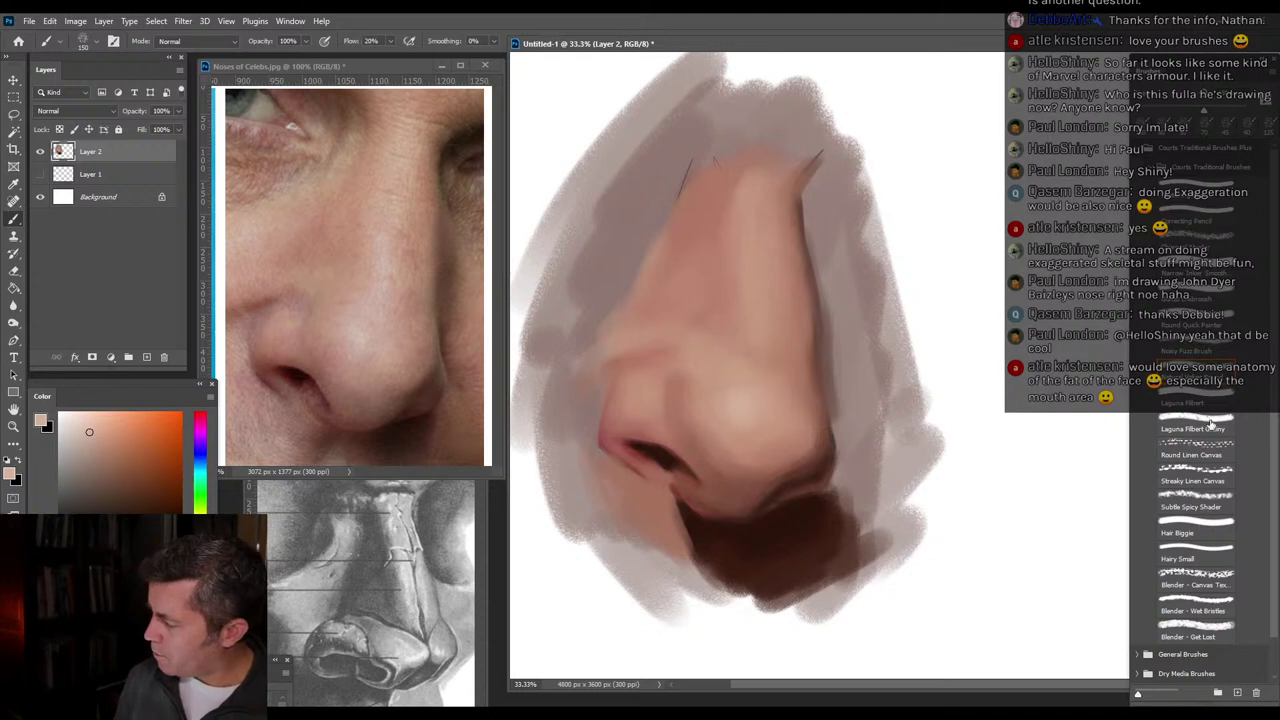
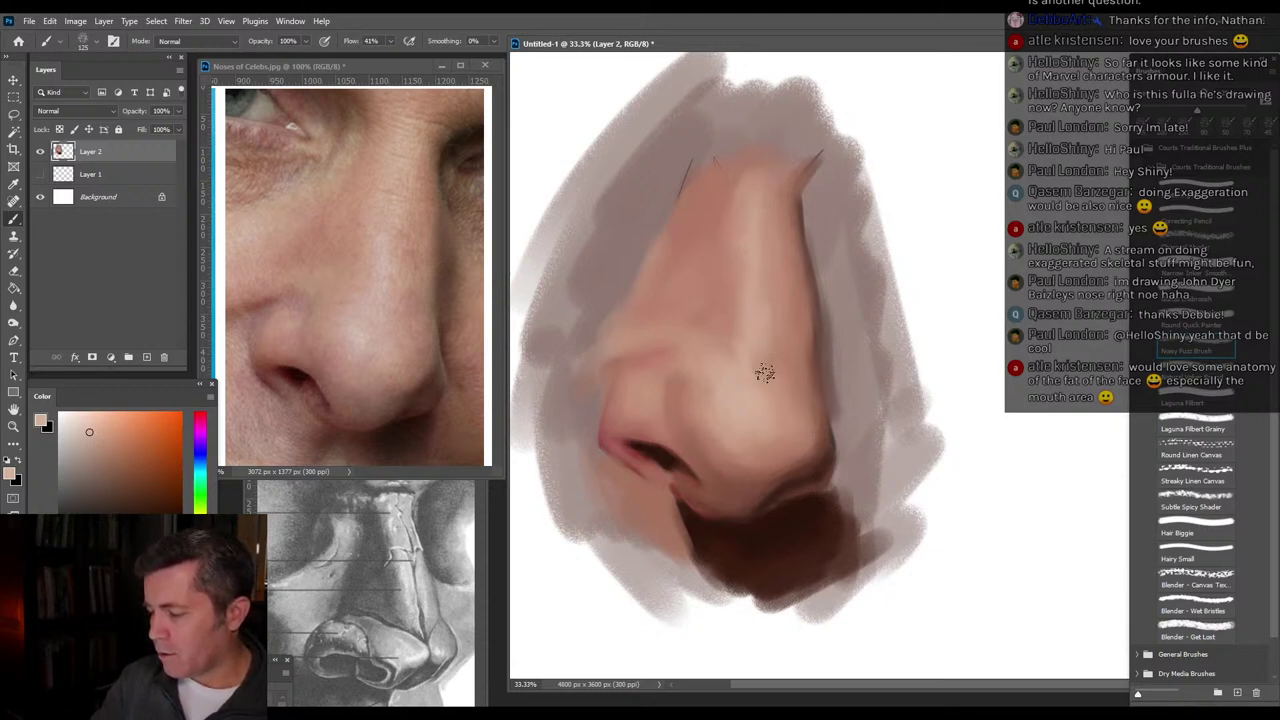
Model the tip's highlight and its transition toward the wing with sampled light skin tones at 125 px and 41% flow.
{"action": "left_click", "coordinate": [759, 405], "text": "alt"}
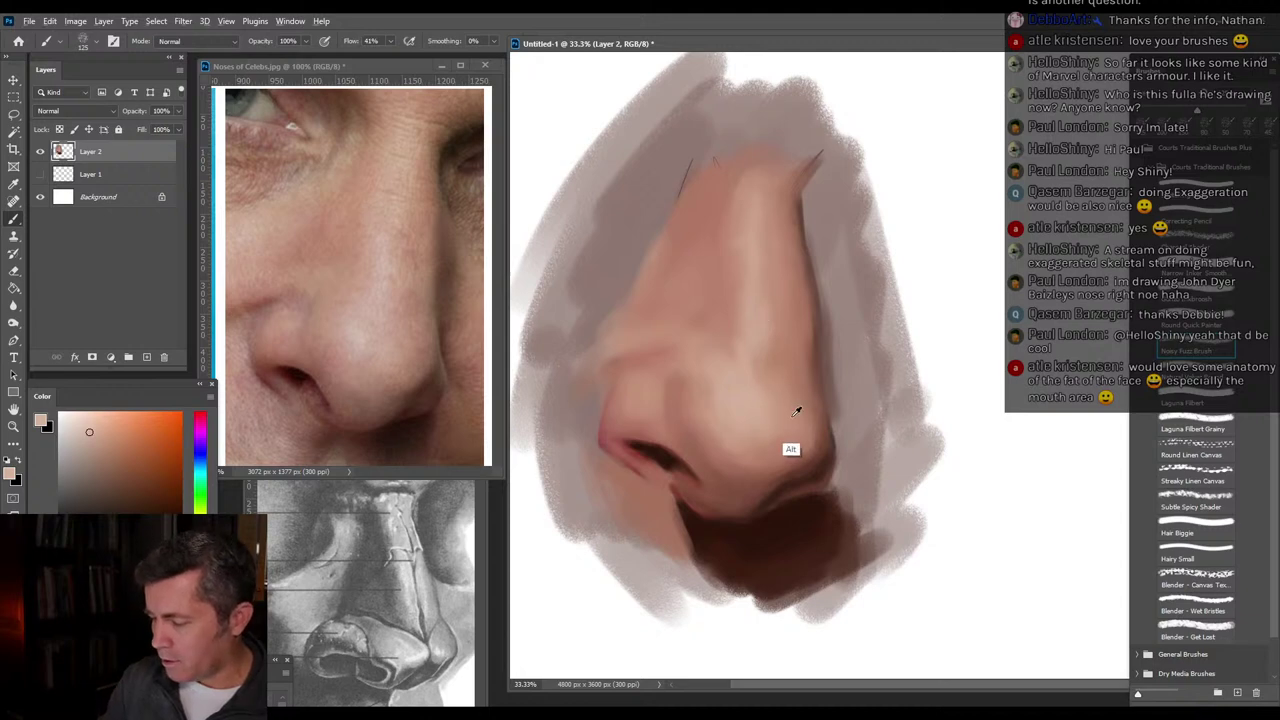
{"action": "left_click", "coordinate": [728, 432], "text": "alt"}
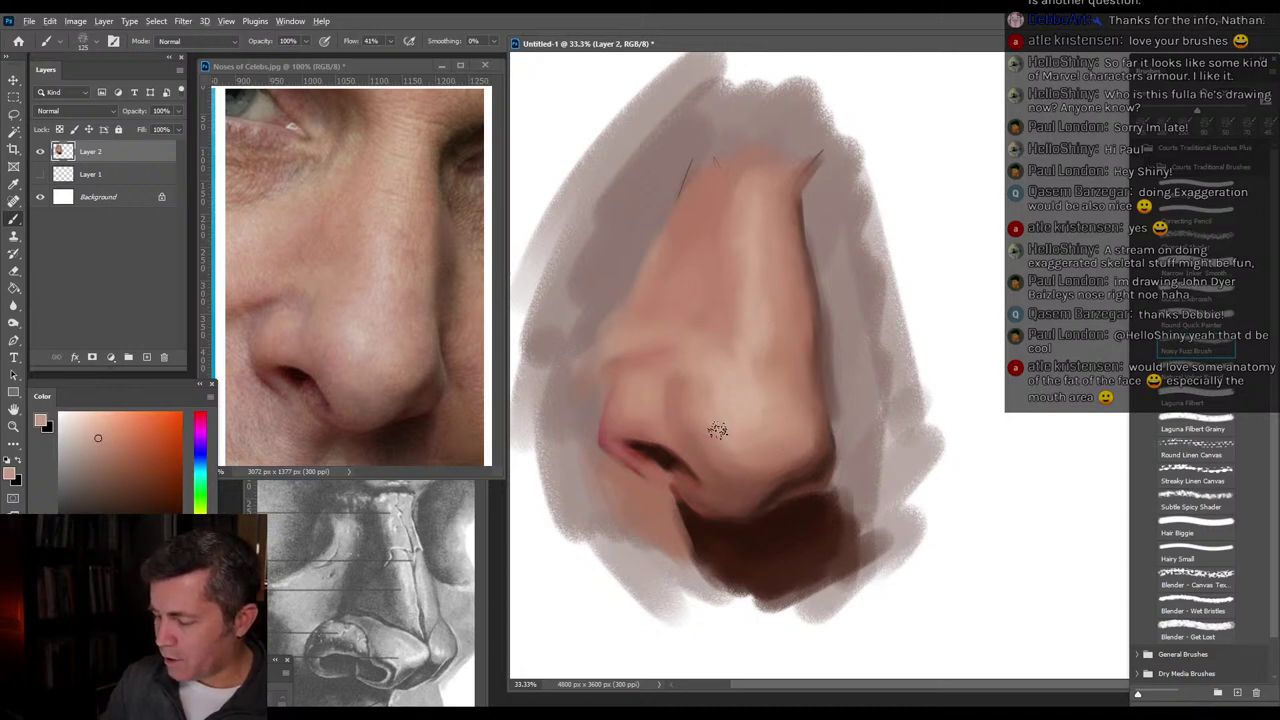
{"action": "mouse_move", "coordinate": [716, 398]}
{"action": "left_mouse_down"}
{"action": "mouse_move", "coordinate": [708, 423]}
{"action": "mouse_move", "coordinate": [695, 382]}
{"action": "left_mouse_up"}
{"action": "left_click", "coordinate": [697, 386], "text": "alt"}
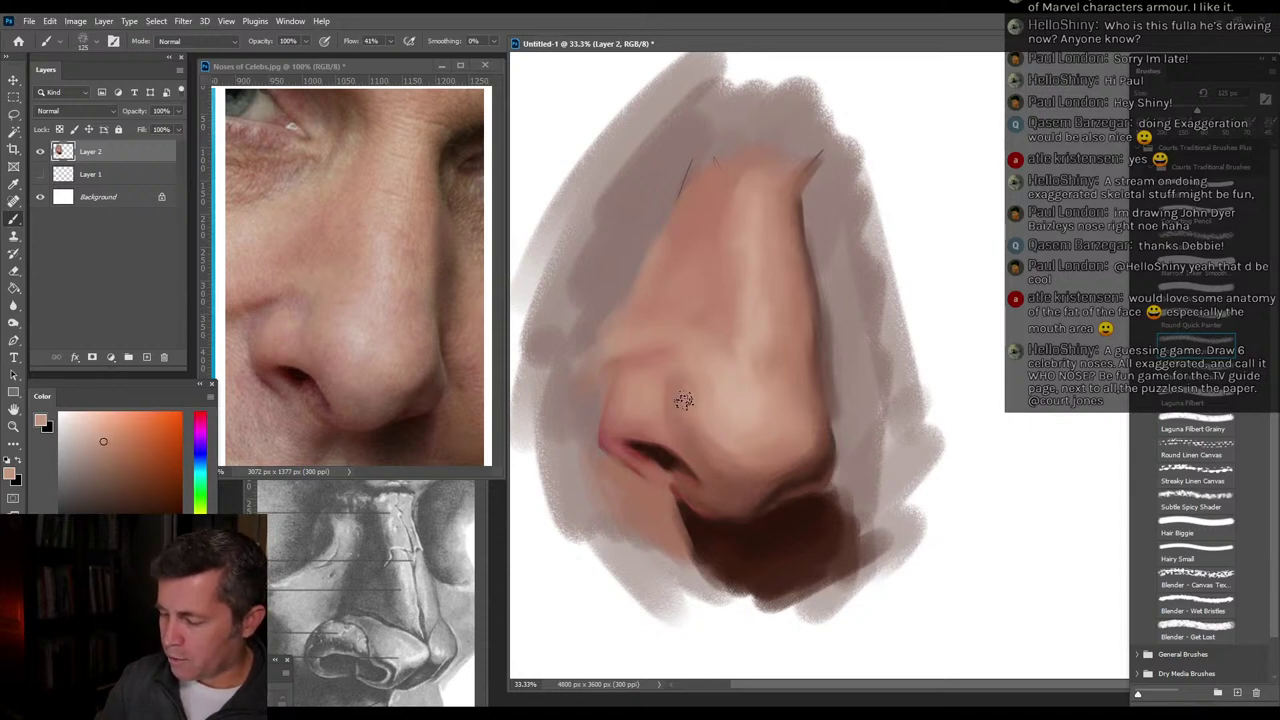
Add sampled pinkish red accents along the wing's outer edge and crease and down the side of the bridge.
{"action": "key", "text": "alt"}
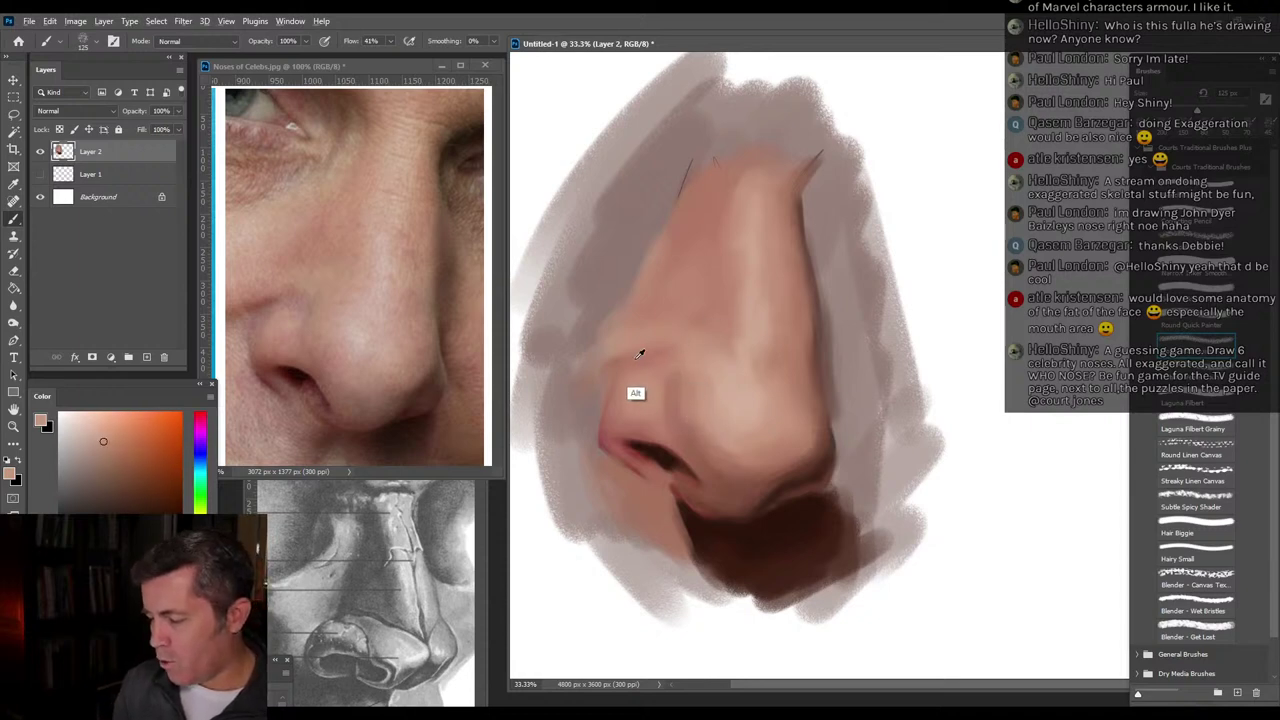
{"action": "left_click", "coordinate": [605, 462], "text": "alt"}
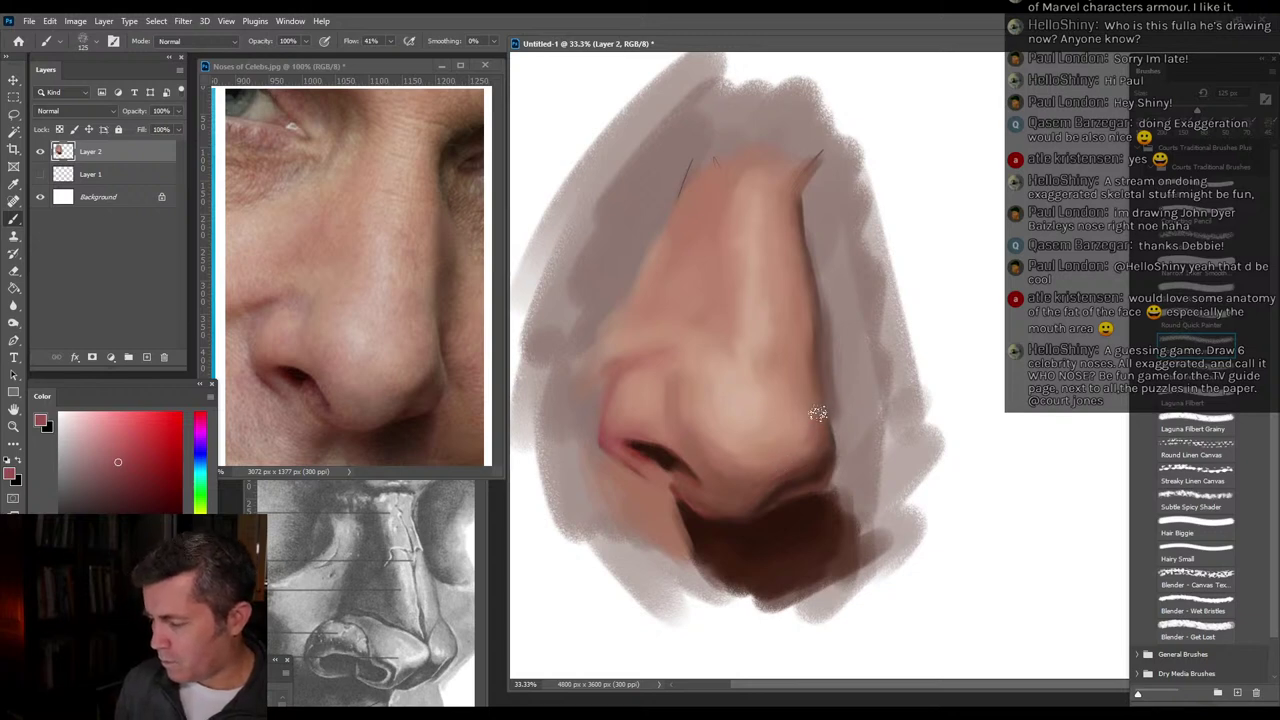
{"action": "key", "text": "alt"}
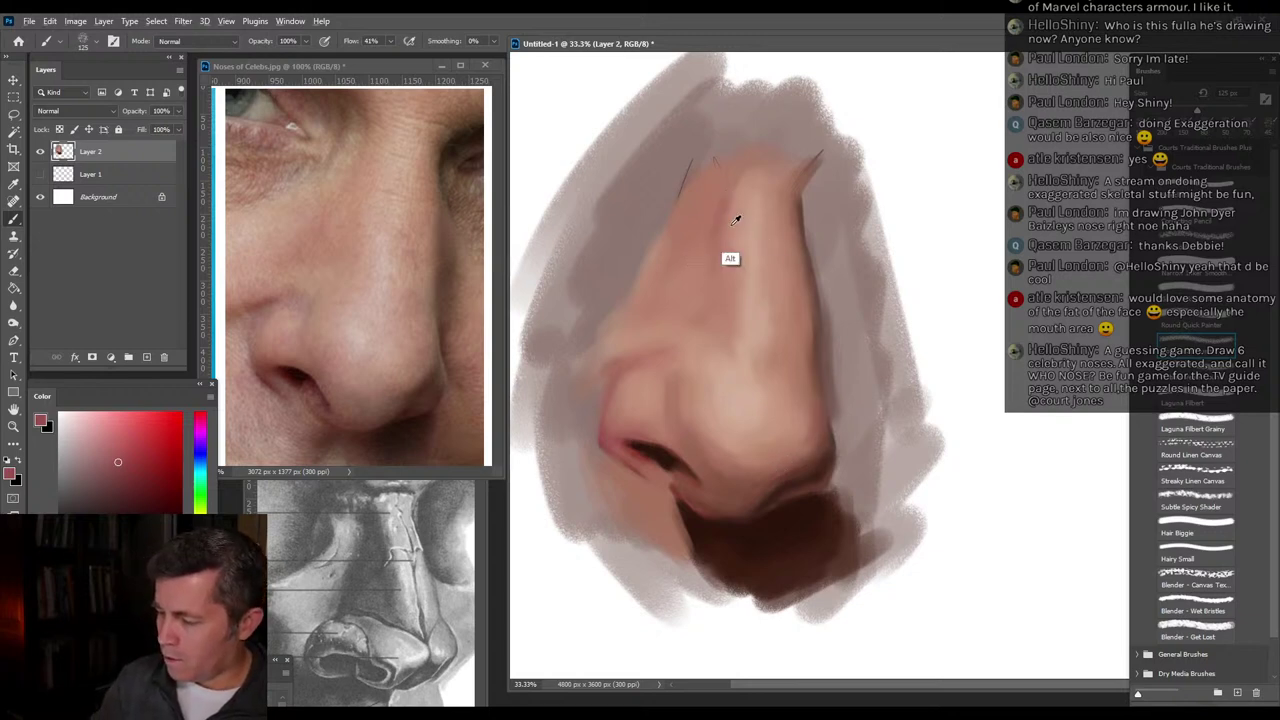
Soften the upper bridge's side plane with sampled skin tones at 175 px, and switch to the Laguna Filbert Grainy brush.
{"action": "left_click", "coordinate": [734, 220], "text": "alt"}
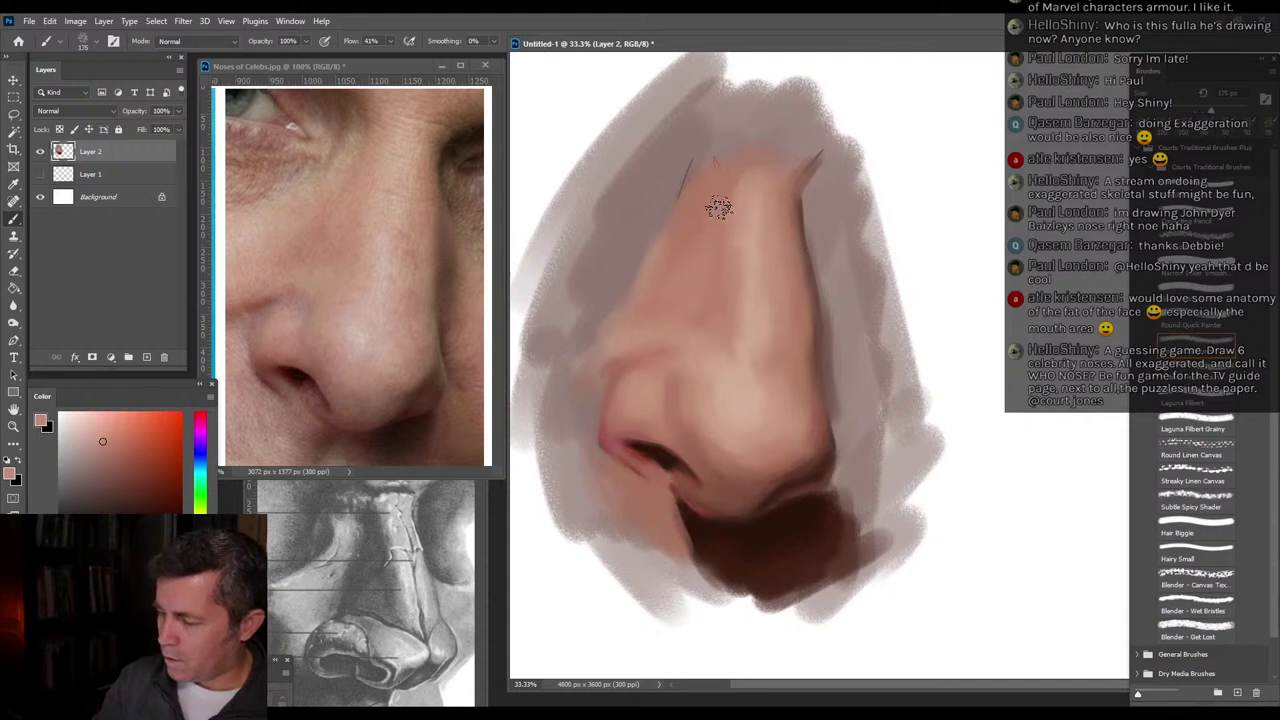
{"action": "mouse_move", "coordinate": [719, 207]}
{"action": "left_mouse_down"}
{"action": "mouse_move", "coordinate": [694, 211]}
{"action": "mouse_move", "coordinate": [726, 200]}
{"action": "left_mouse_up"}
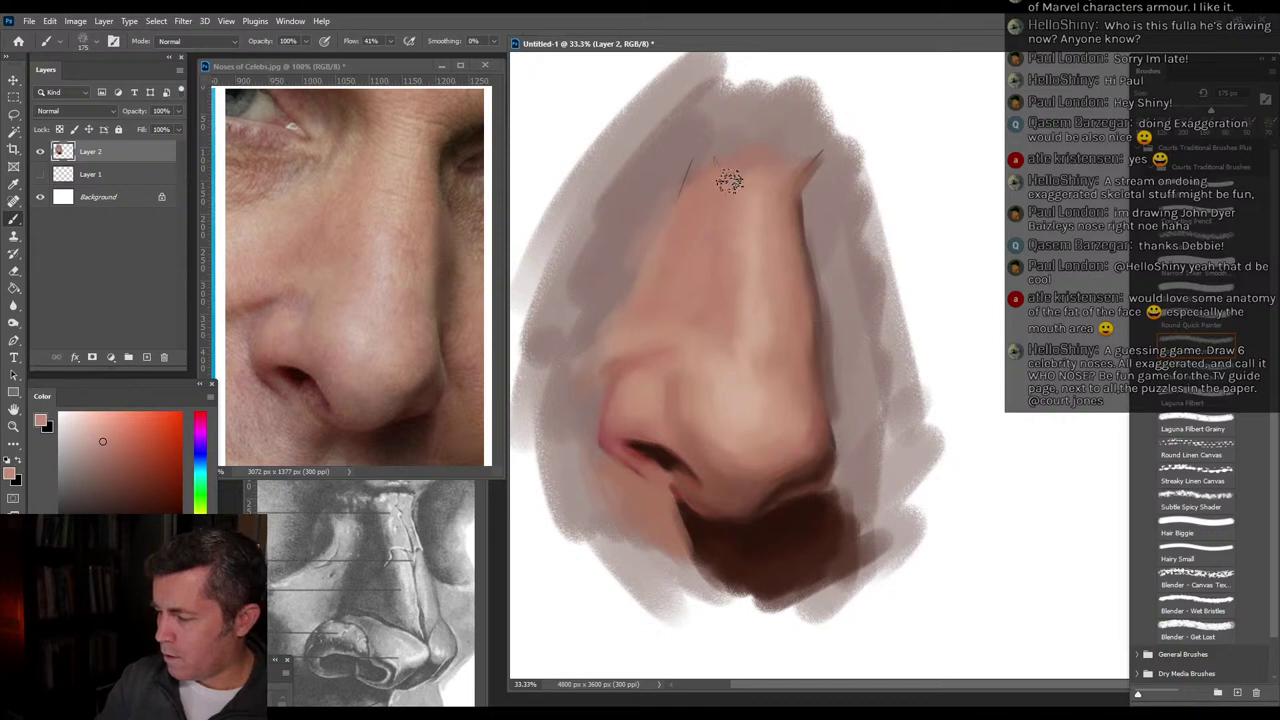
{"action": "left_click", "coordinate": [759, 422], "text": "alt"}
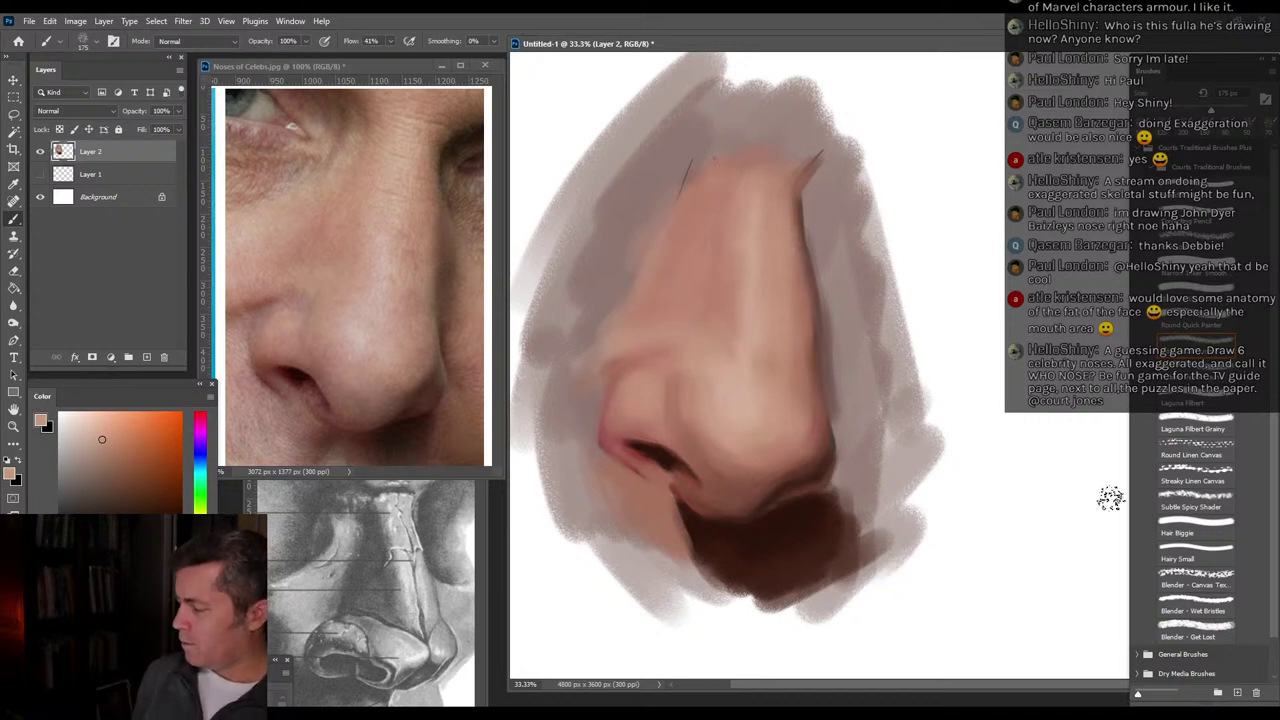
{"action": "left_click", "coordinate": [1170, 427]}
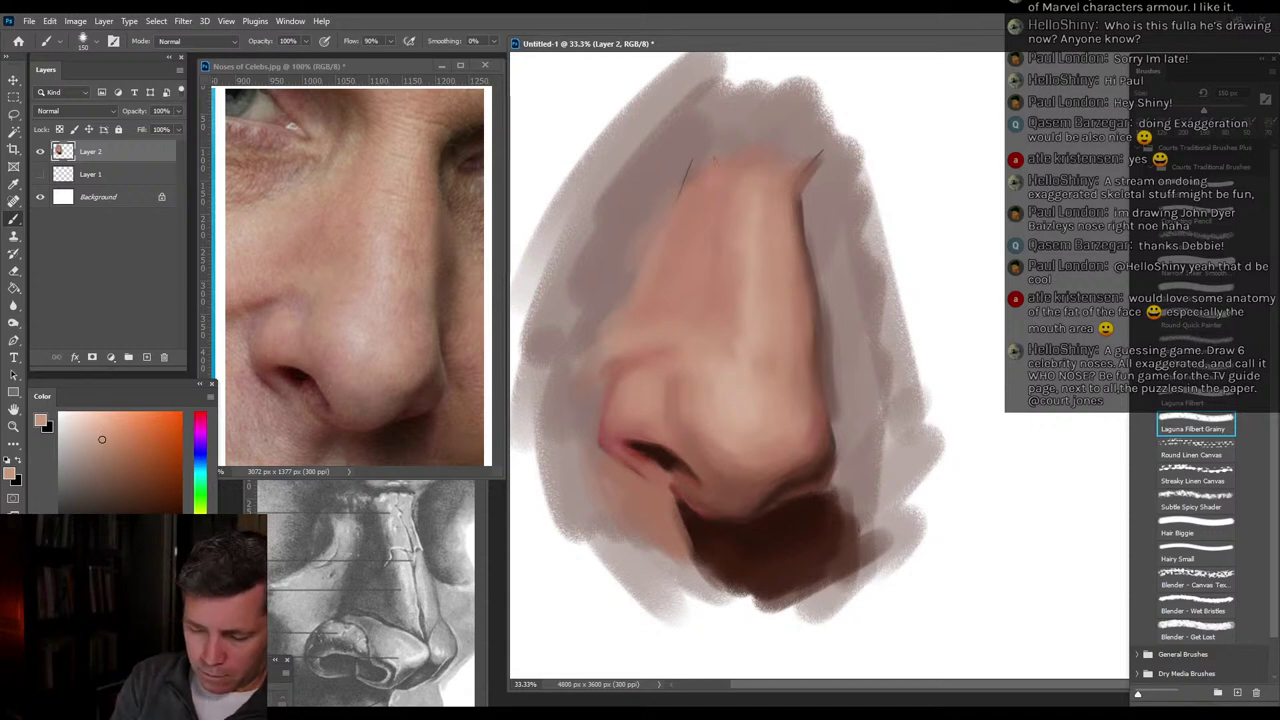
Pick a pale pink, reduce the brush to 100 px and paint the bright highlight on the tip of the nose.
{"action": "left_click", "coordinate": [200, 560]}
{"action": "left_click", "coordinate": [85, 425]}
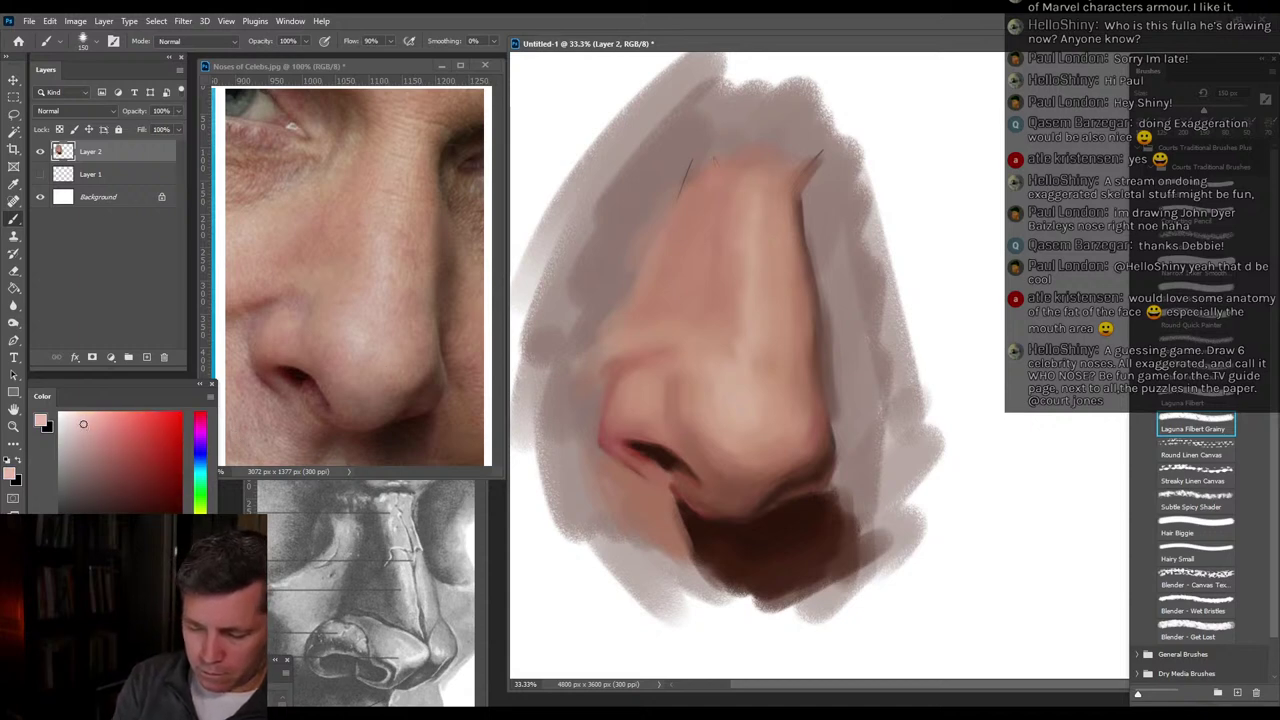
{"action": "left_click", "coordinate": [200, 557]}
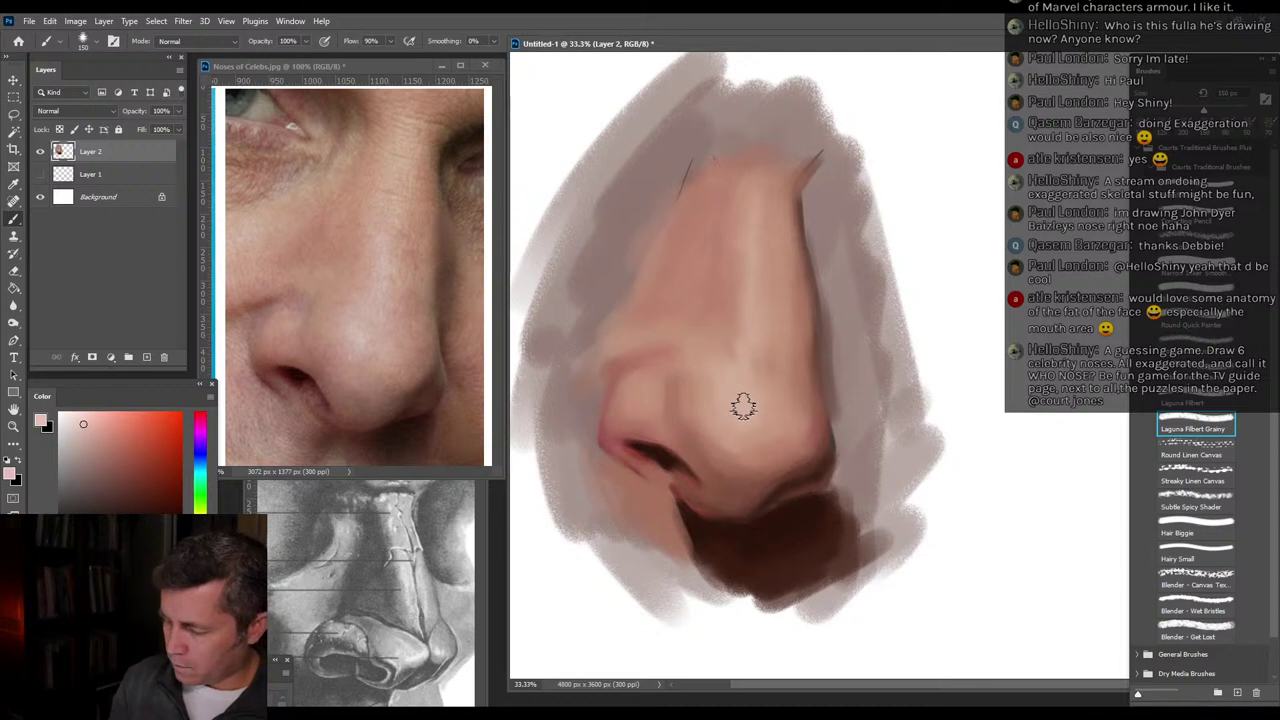
{"action": "key", "text": "["}
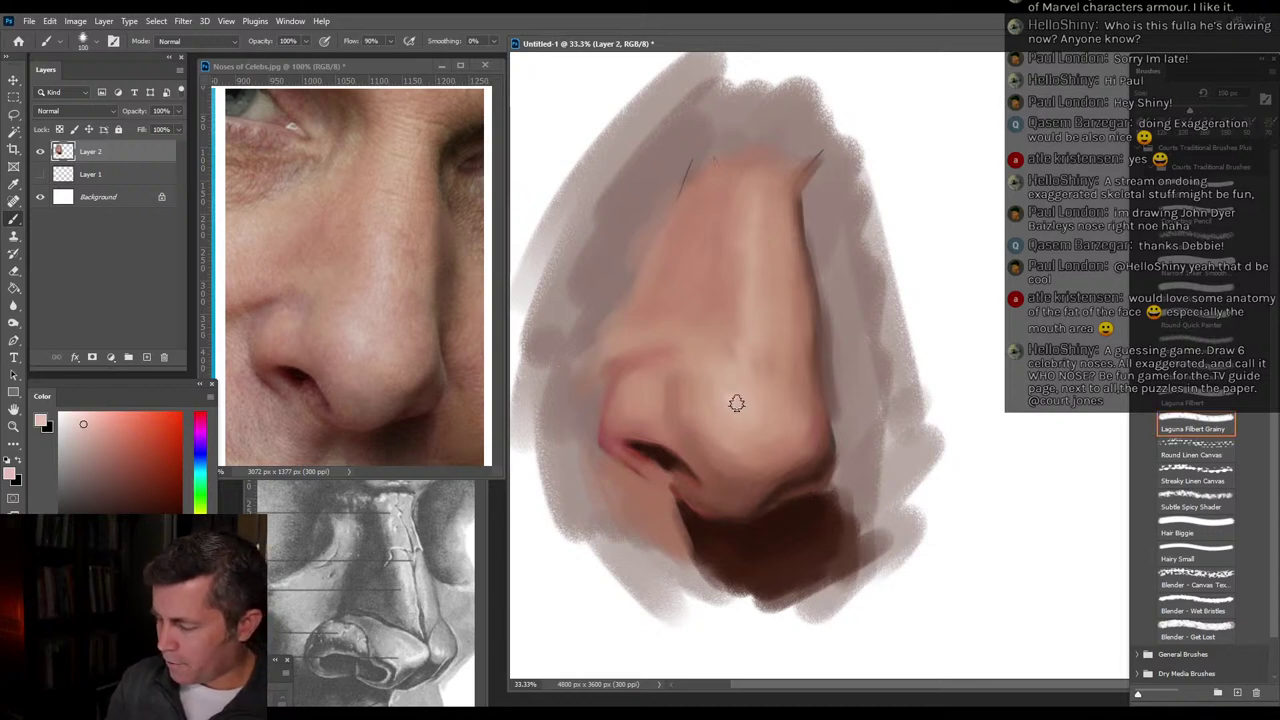
{"action": "mouse_move", "coordinate": [745, 403]}
{"action": "left_mouse_down"}
{"action": "mouse_move", "coordinate": [746, 380]}
{"action": "mouse_move", "coordinate": [729, 400]}
{"action": "mouse_move", "coordinate": [737, 423]}
{"action": "left_mouse_up"}
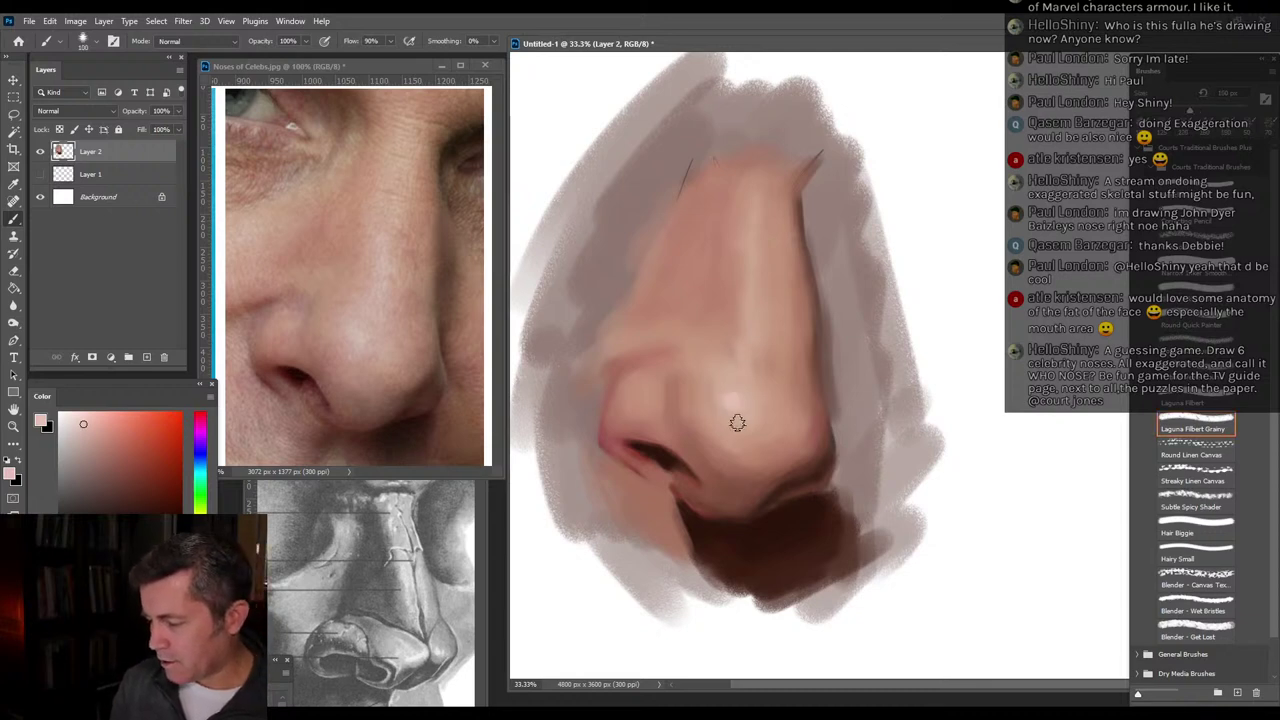
{"action": "left_click", "coordinate": [83, 422]}
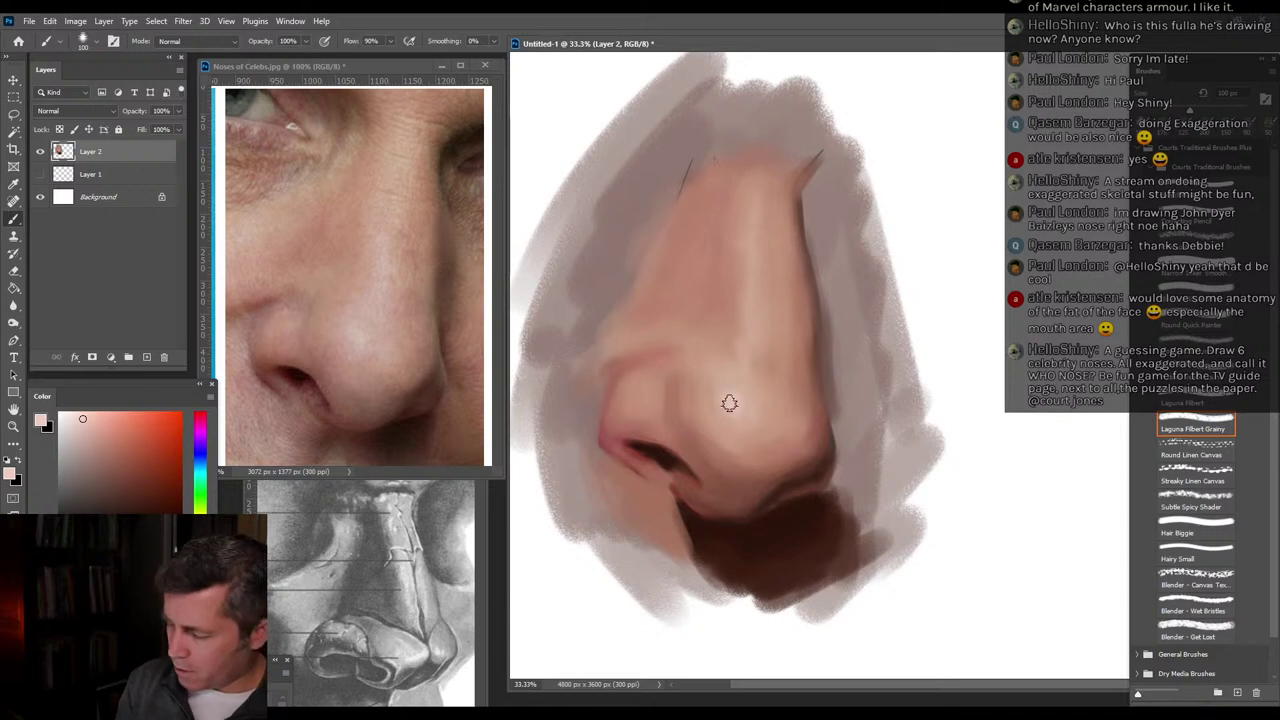
{"action": "mouse_move", "coordinate": [720, 404]}
{"action": "left_mouse_down"}
{"action": "mouse_move", "coordinate": [726, 389]}
{"action": "mouse_move", "coordinate": [695, 393]}
{"action": "left_mouse_up"}
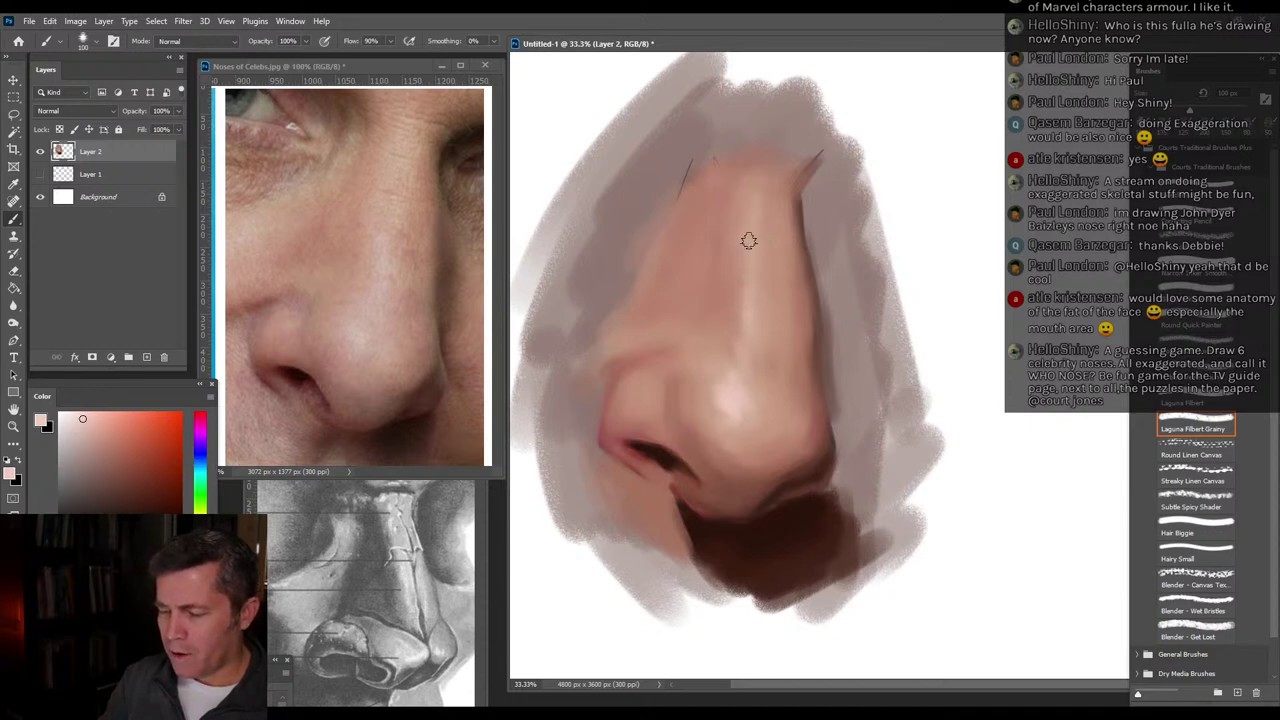
Enlarge the brush to 200 px and blend sampled skin tones into the highlights along the lower bridge and around the nose tip.
{"action": "left_click", "coordinate": [757, 336], "text": "alt"}
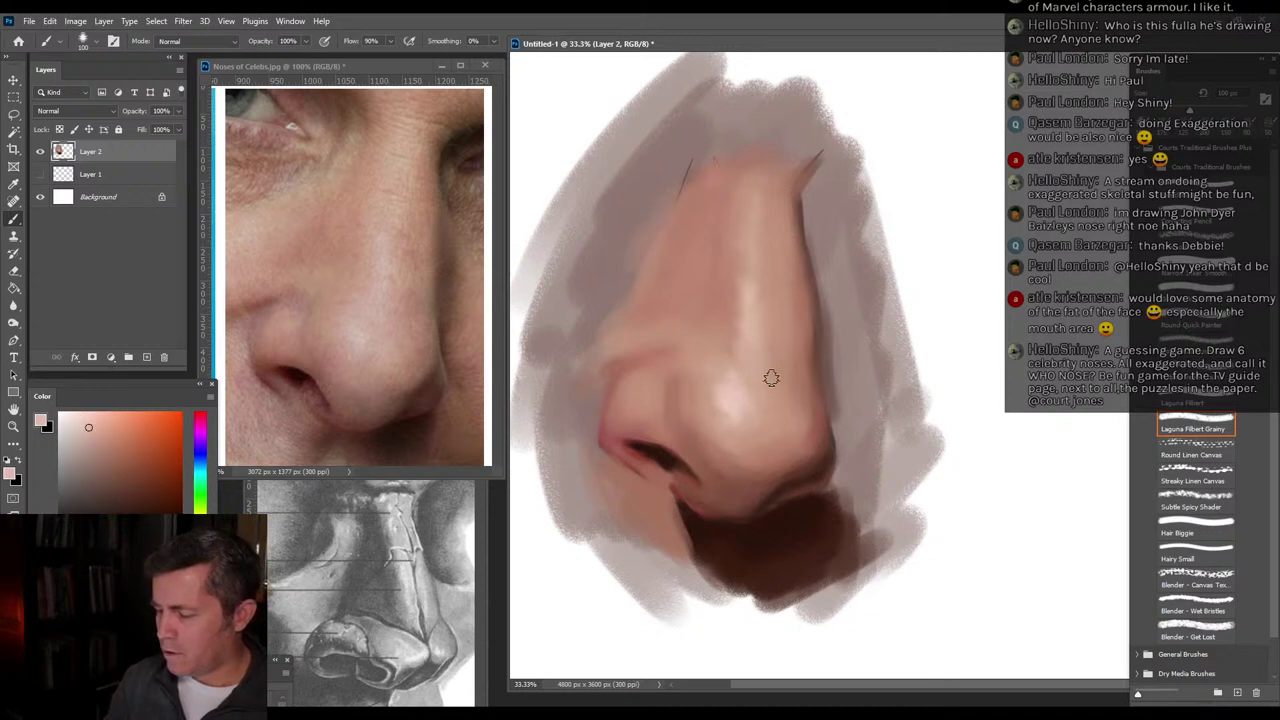
{"action": "left_click", "coordinate": [768, 346], "text": "alt"}
{"action": "key", "text": "bracketright"}
{"action": "key", "text": "bracketright"}
{"action": "key", "text": "bracketright"}
{"action": "key", "text": "bracketright"}
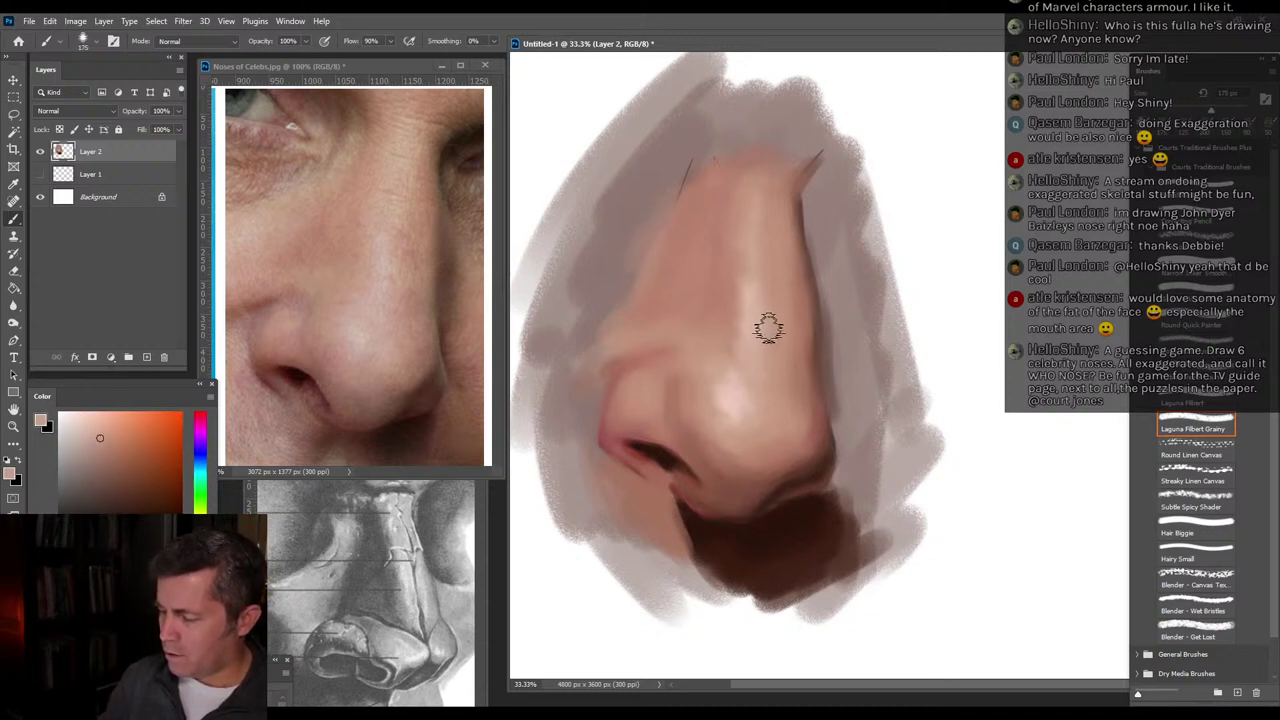
{"action": "mouse_move", "coordinate": [764, 292]}
{"action": "left_mouse_down"}
{"action": "mouse_move", "coordinate": [765, 353]}
{"action": "mouse_move", "coordinate": [773, 287]}
{"action": "mouse_move", "coordinate": [776, 338]}
{"action": "mouse_move", "coordinate": [773, 293]}
{"action": "mouse_move", "coordinate": [774, 328]}
{"action": "mouse_move", "coordinate": [756, 300]}
{"action": "mouse_move", "coordinate": [733, 347]}
{"action": "left_mouse_up"}
{"action": "left_click", "coordinate": [760, 322], "text": "alt"}
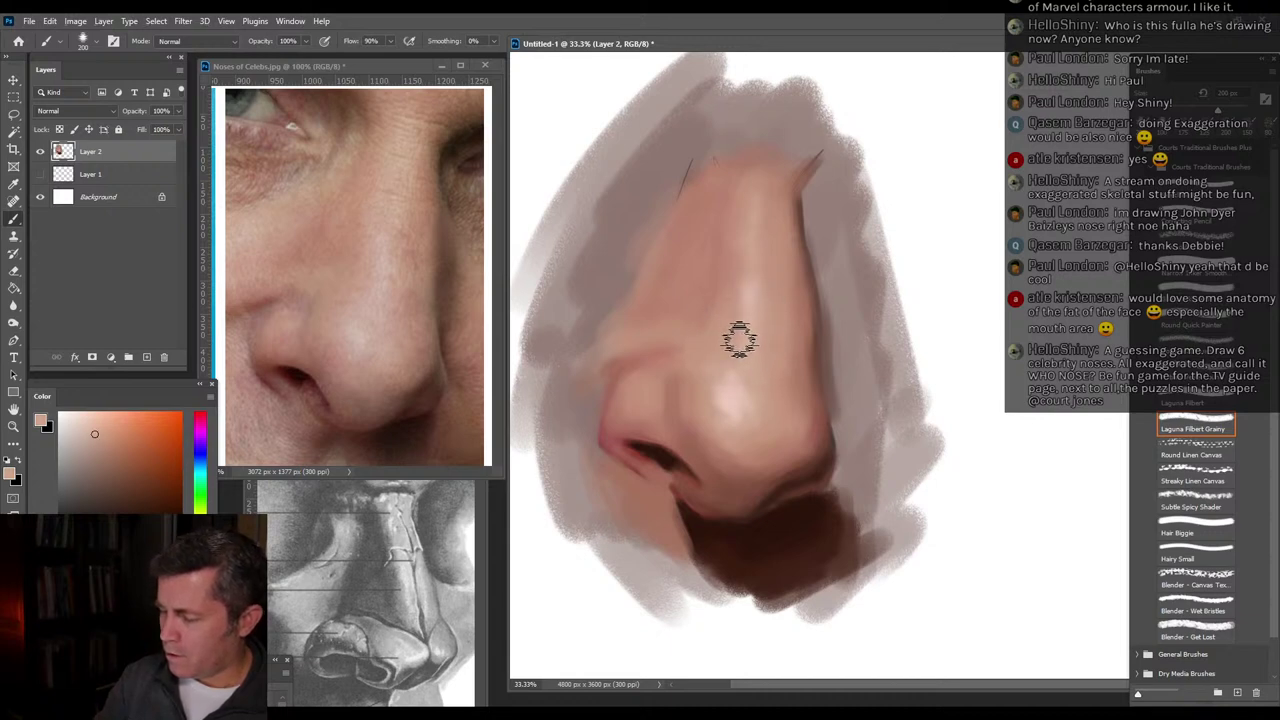
{"action": "left_click", "coordinate": [727, 379], "text": "alt"}
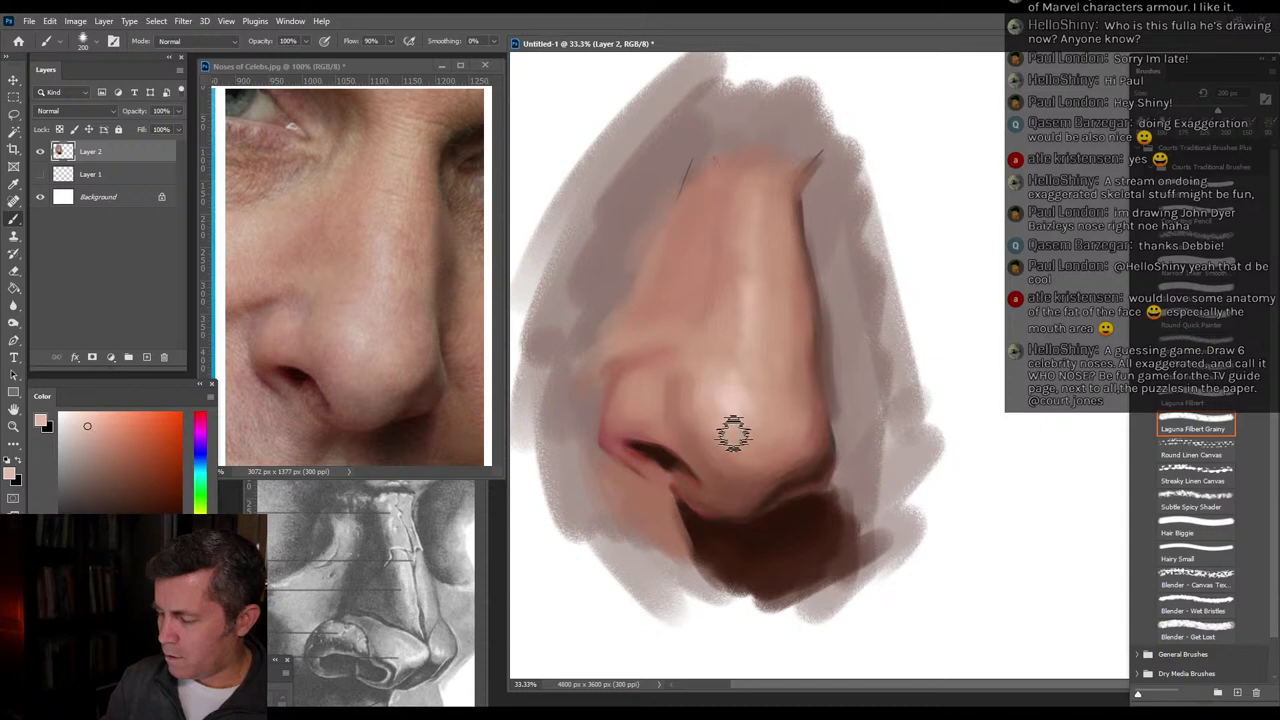
{"action": "left_click_drag", "start_coordinate": [714, 410], "coordinate": [769, 411]}
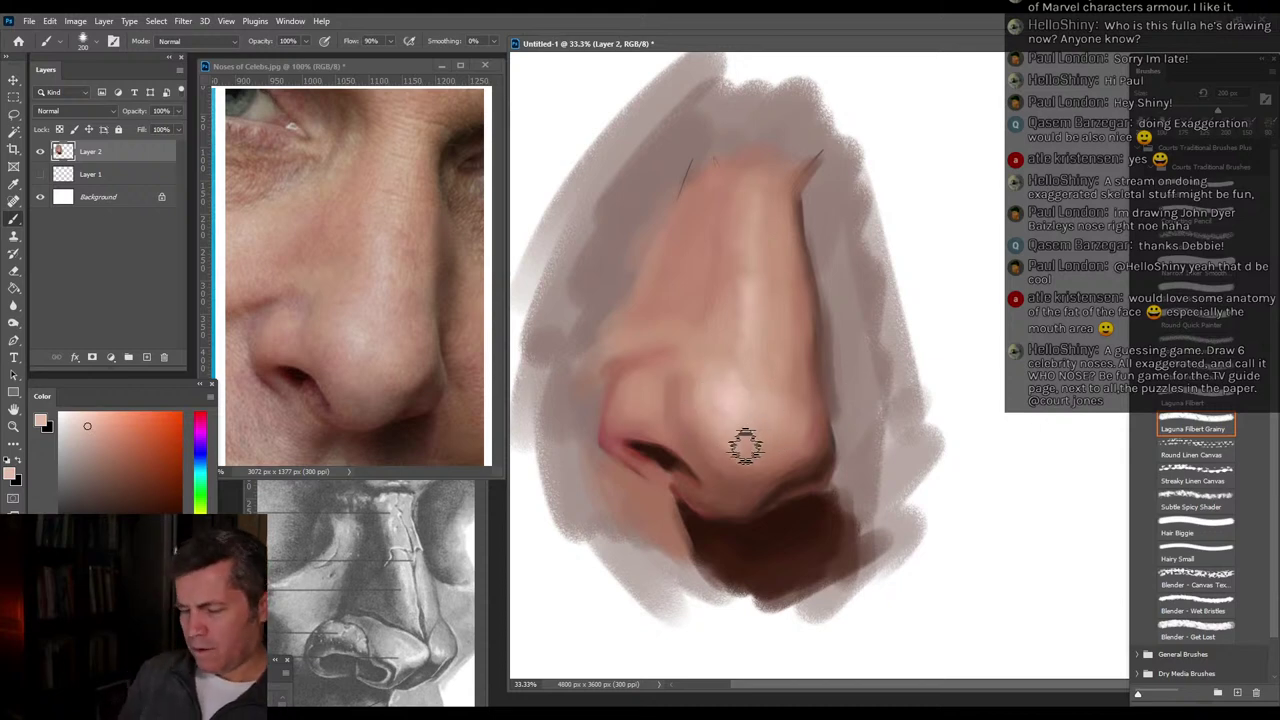
Refine the dark inner edge of the nostril with an 80 px brush, using dark browns sampled from around it.
{"action": "left_click", "coordinate": [678, 462], "text": "alt"}
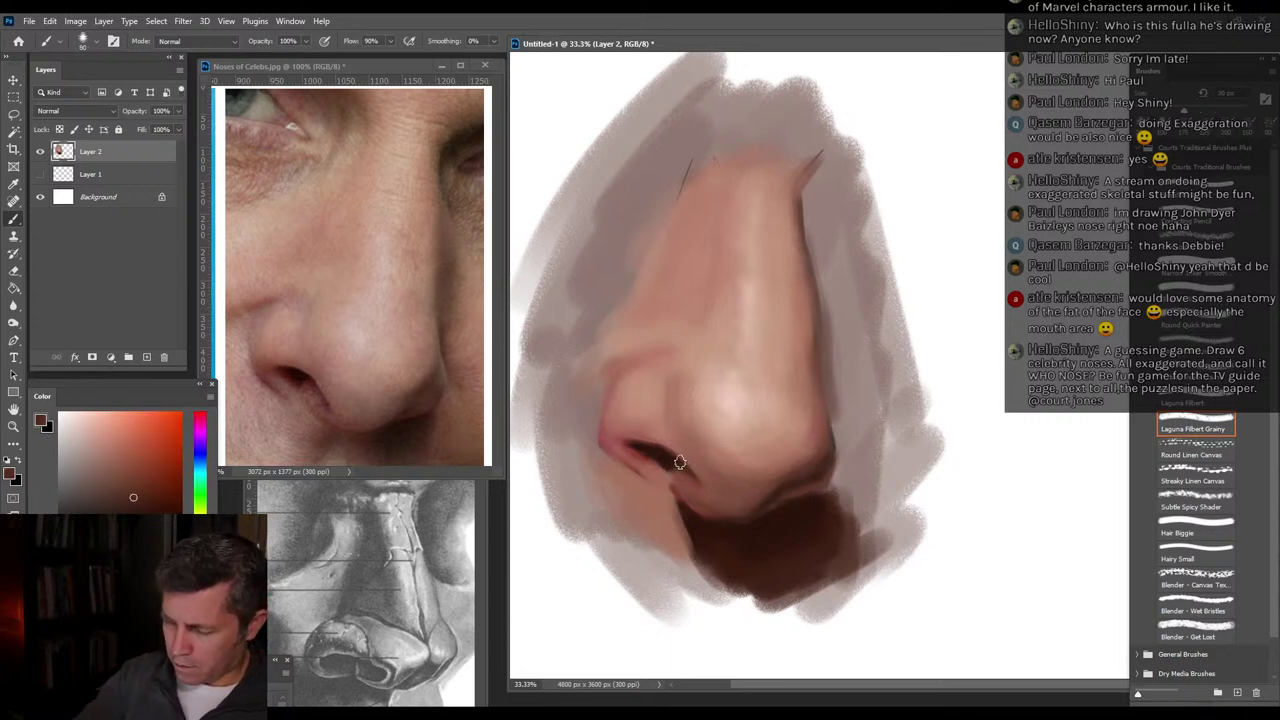
{"action": "mouse_move", "coordinate": [680, 465]}
{"action": "left_mouse_down"}
{"action": "mouse_move", "coordinate": [696, 483]}
{"action": "mouse_move", "coordinate": [672, 449]}
{"action": "mouse_move", "coordinate": [677, 462]}
{"action": "left_mouse_up"}
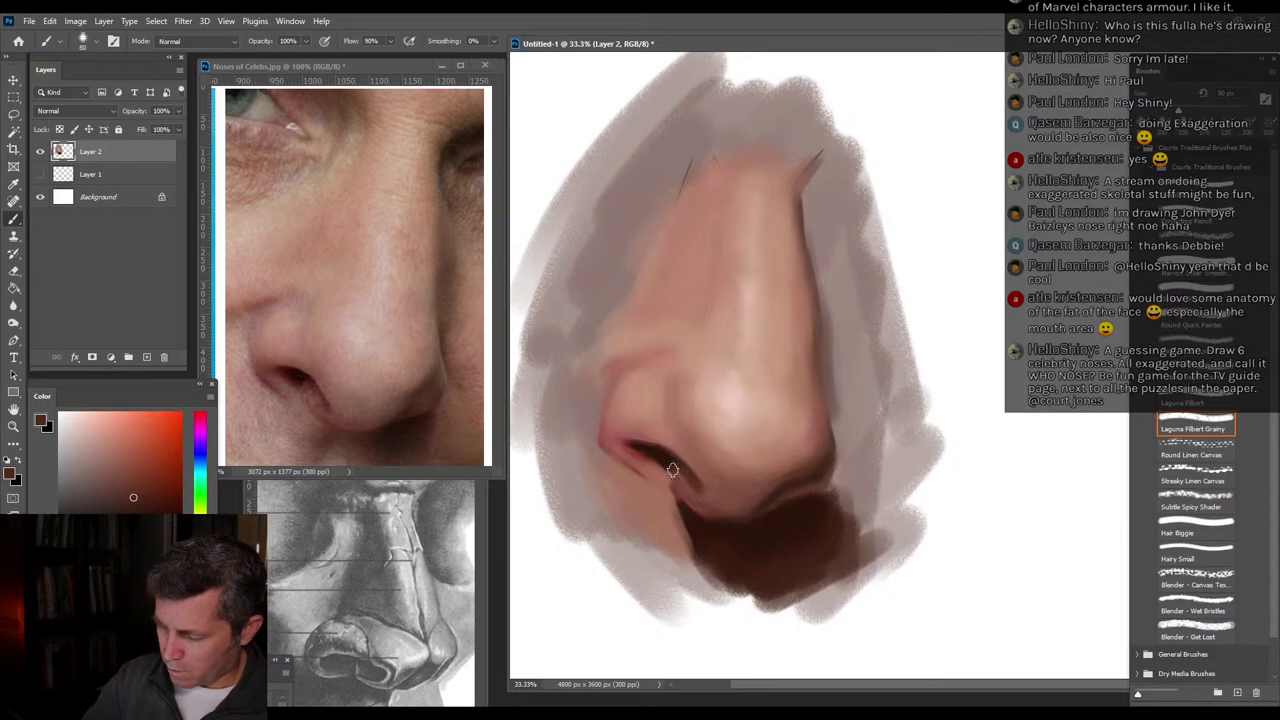
{"action": "left_click", "coordinate": [686, 488], "text": "alt"}
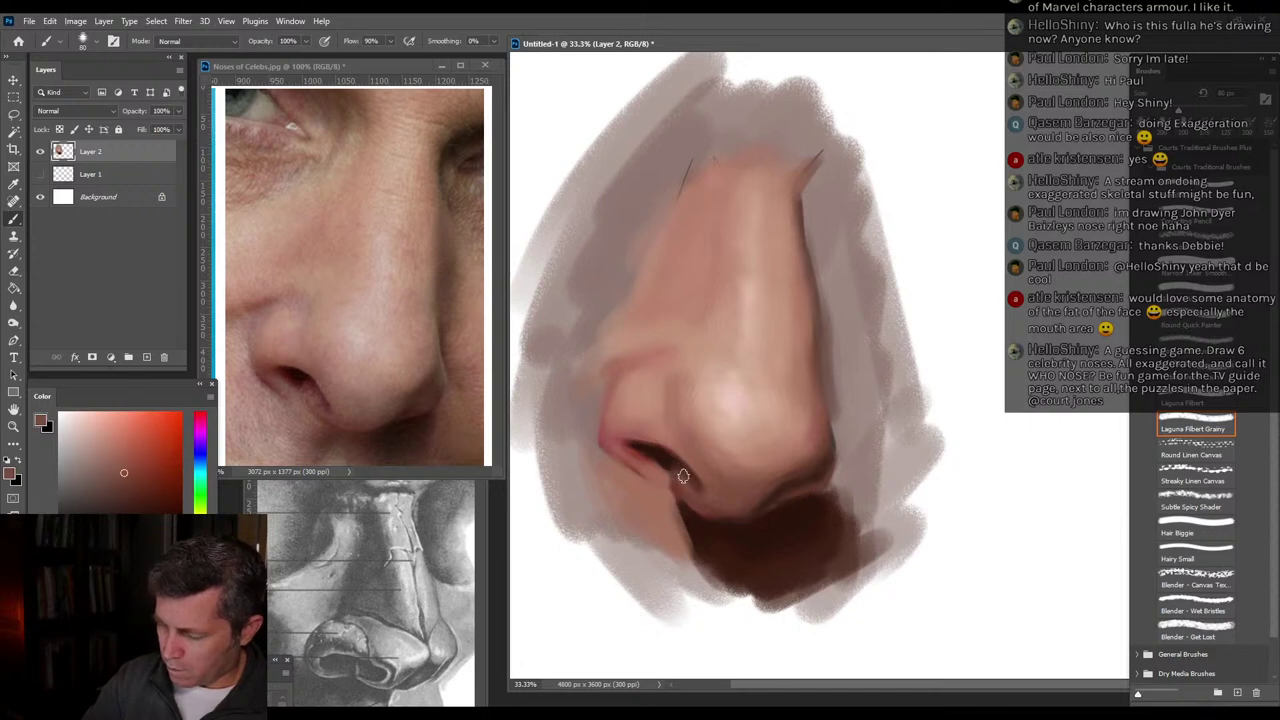
{"action": "left_click", "coordinate": [647, 455], "text": "alt"}
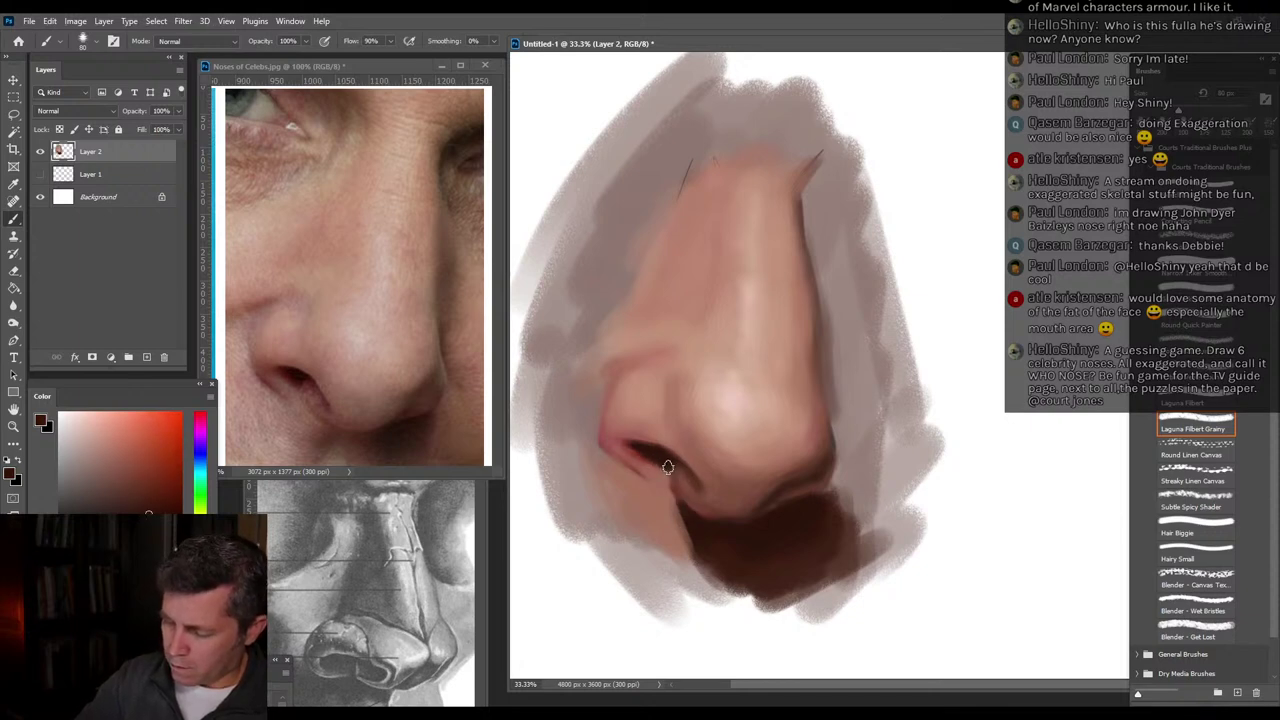
Touch up the nostril wing's edge and the upper bridge with reddish and skin tones sampled from the painting.
{"action": "left_click", "coordinate": [641, 423], "text": "alt"}
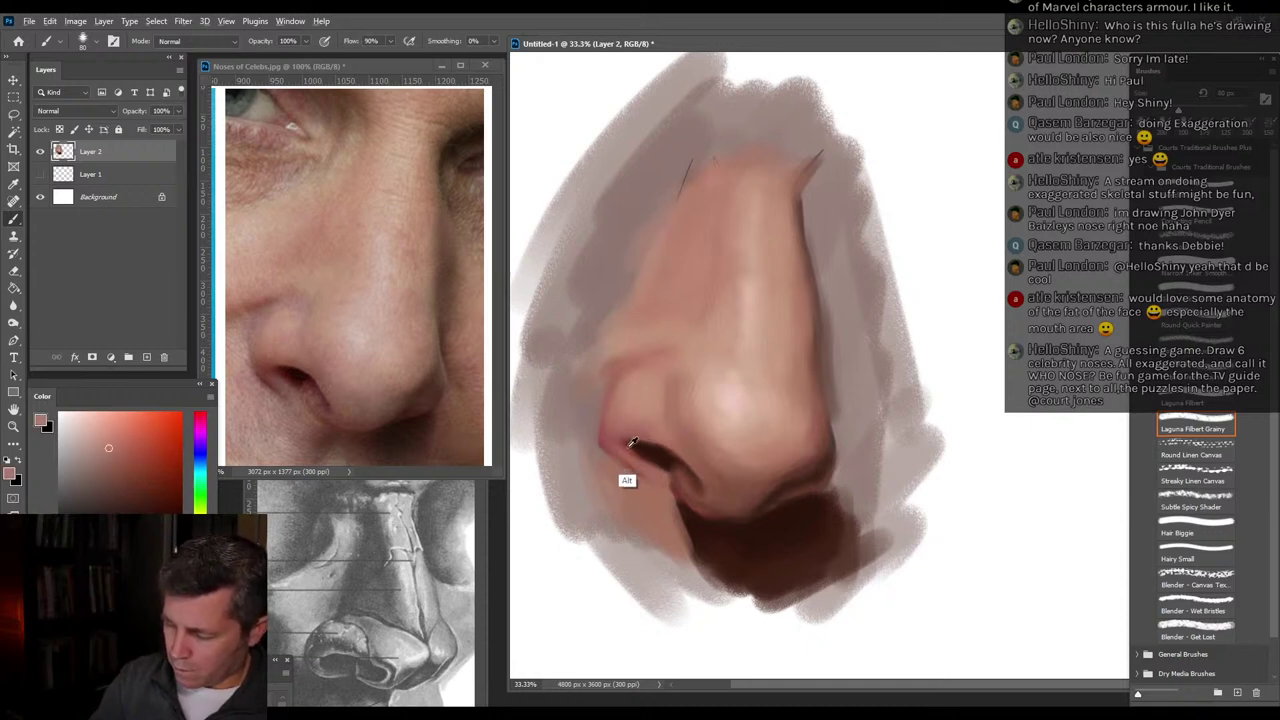
{"action": "left_click", "coordinate": [628, 455], "text": "alt"}
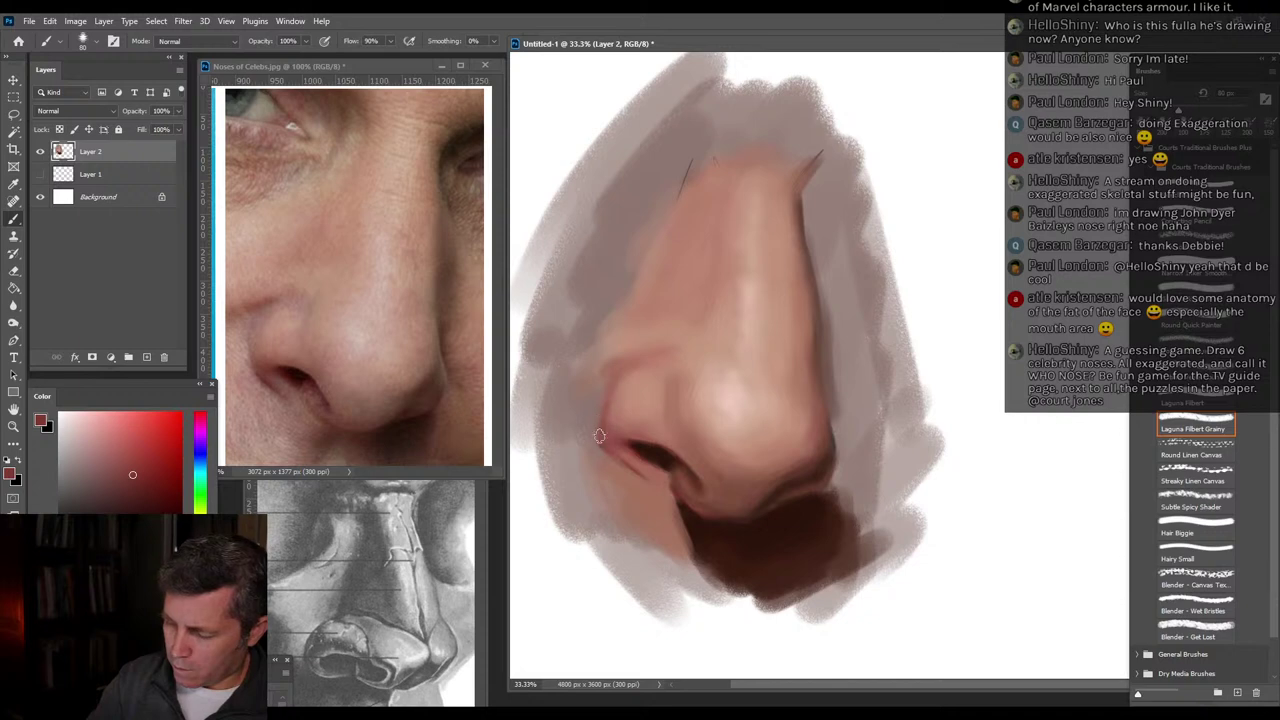
{"action": "mouse_move", "coordinate": [599, 435]}
{"action": "left_mouse_down"}
{"action": "mouse_move", "coordinate": [685, 429]}
{"action": "mouse_move", "coordinate": [685, 461]}
{"action": "left_mouse_up"}
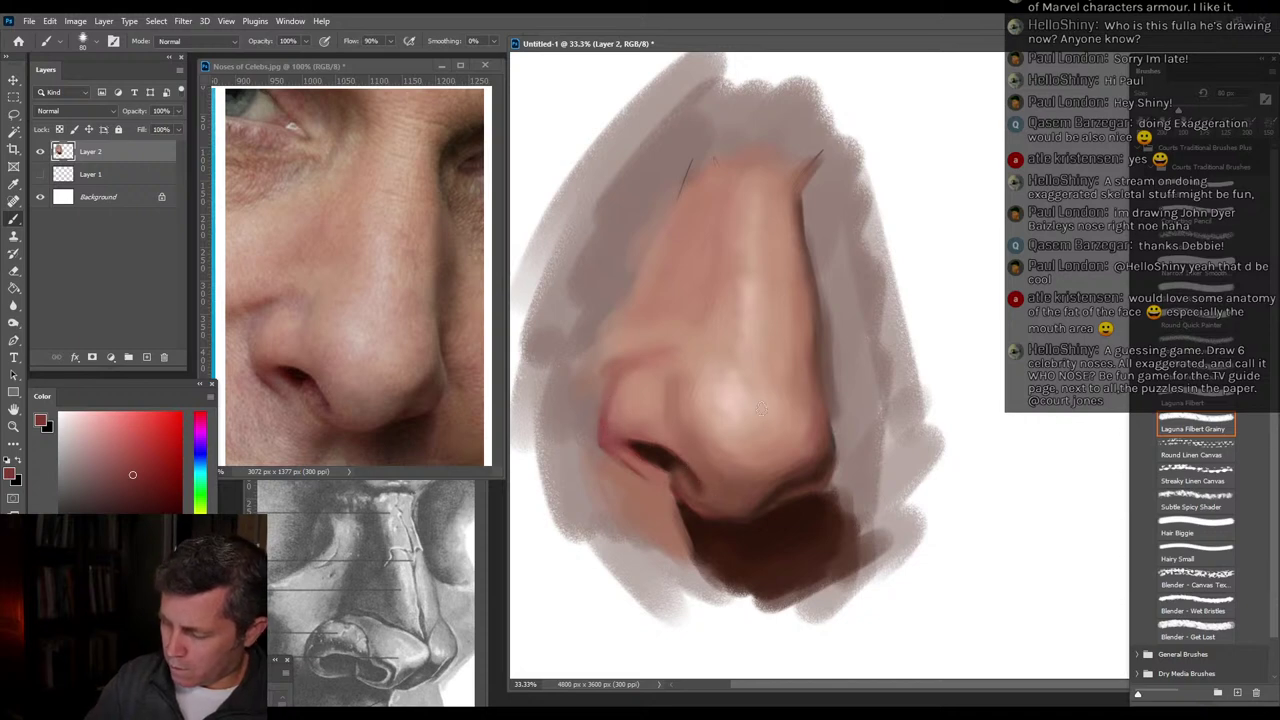
{"action": "left_click", "coordinate": [678, 348], "text": "alt"}
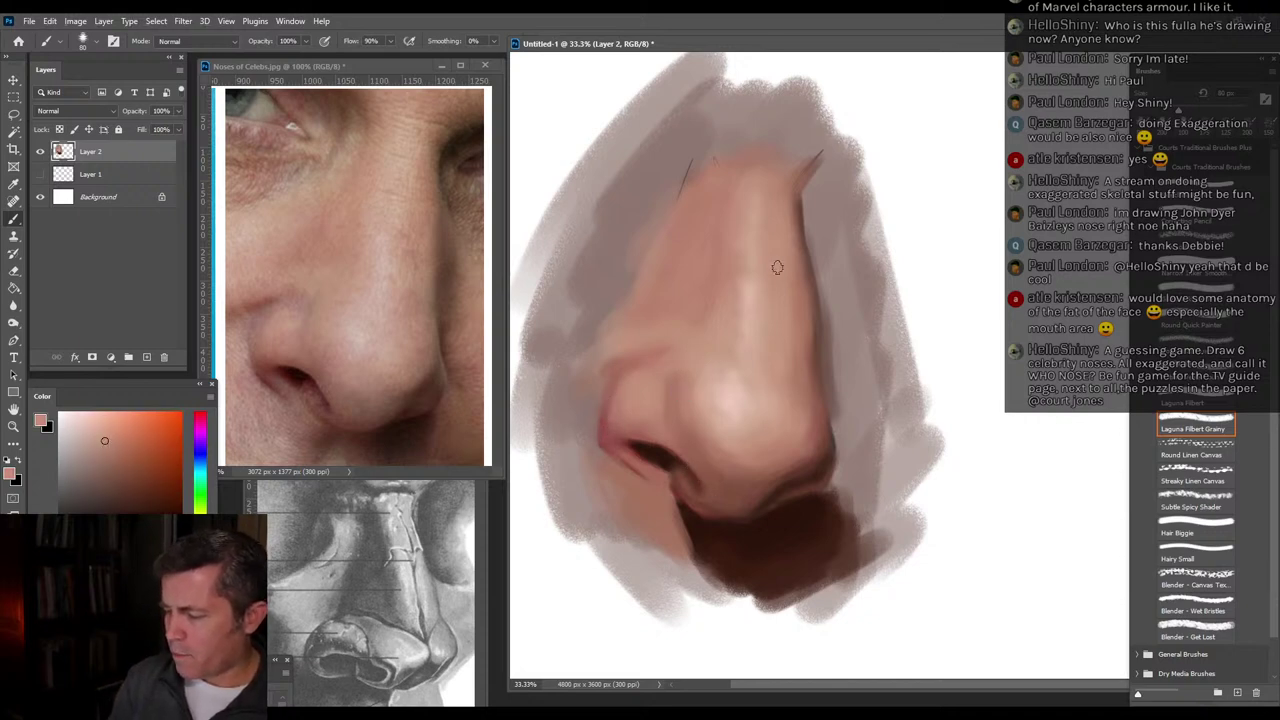
{"action": "left_click", "coordinate": [794, 212], "text": "alt"}
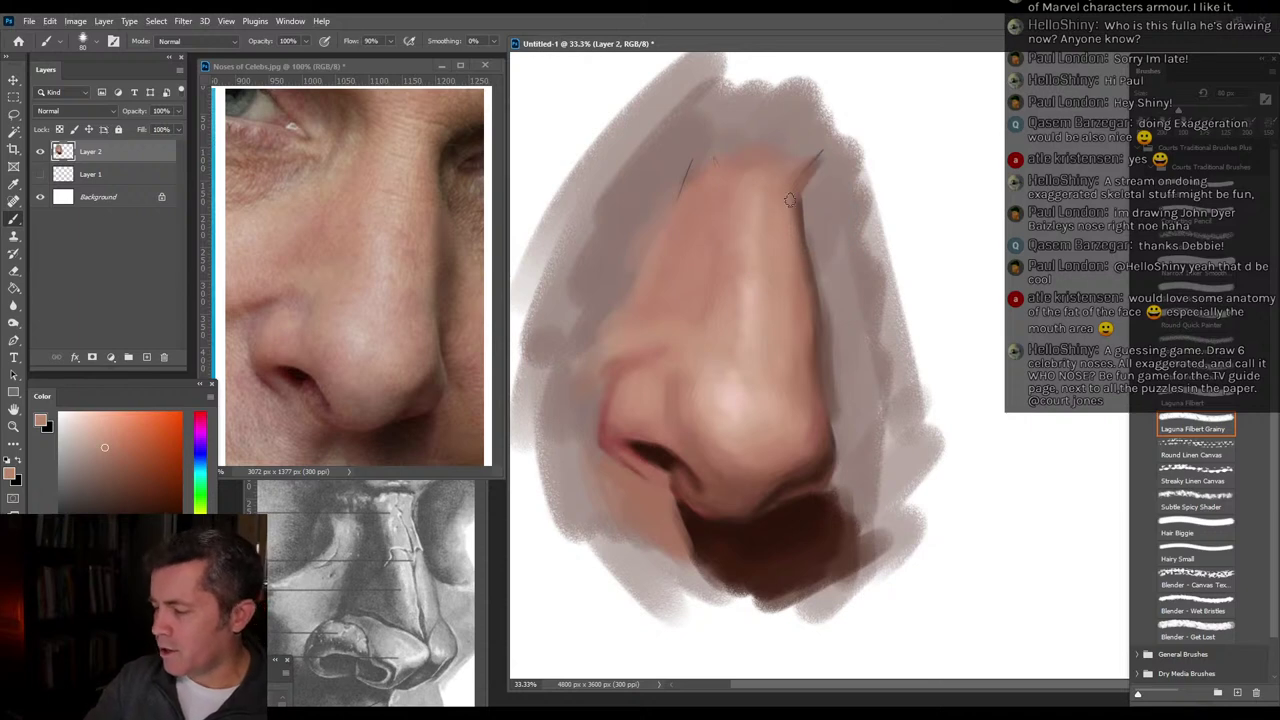
Zoom the nose painting out to 16.67% and move its window clear of the celebrity nose reference.
{"action": "left_click", "coordinate": [13, 426]}
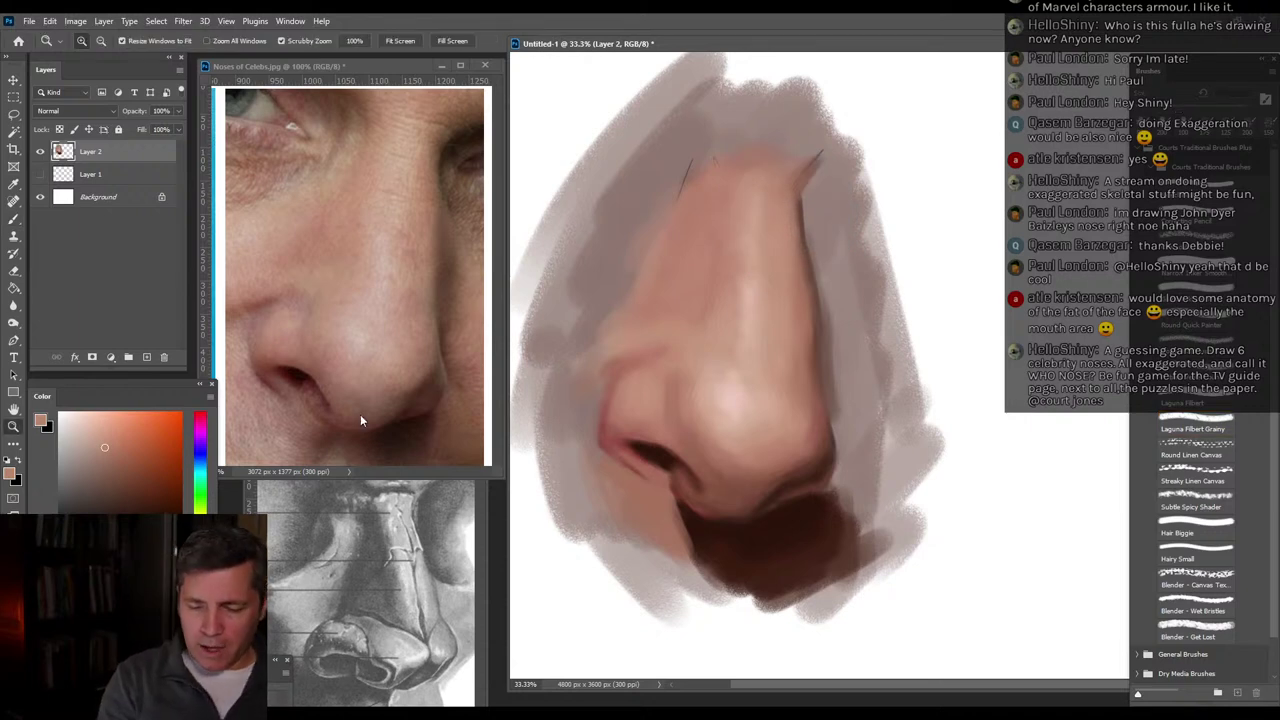
{"action": "left_click", "coordinate": [778, 376], "text": "alt"}
{"action": "left_click", "coordinate": [617, 360], "text": "alt"}
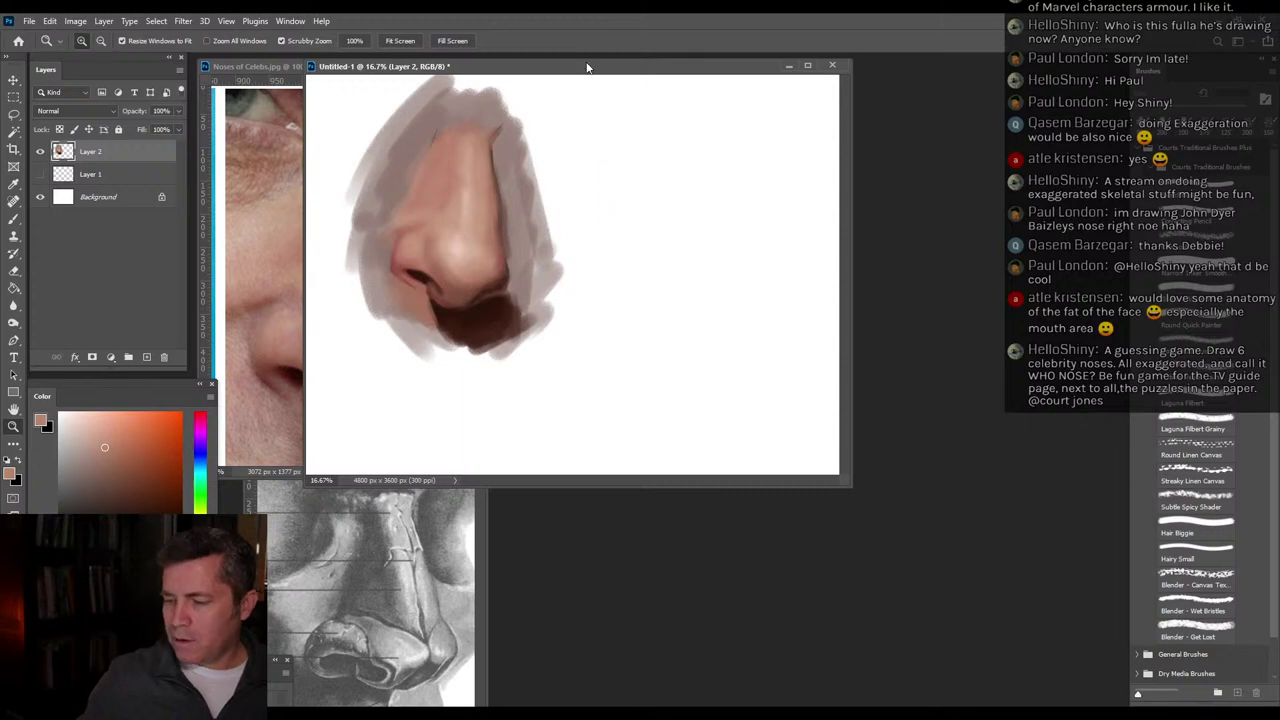
{"action": "left_click_drag", "start_coordinate": [587, 67], "coordinate": [772, 84]}
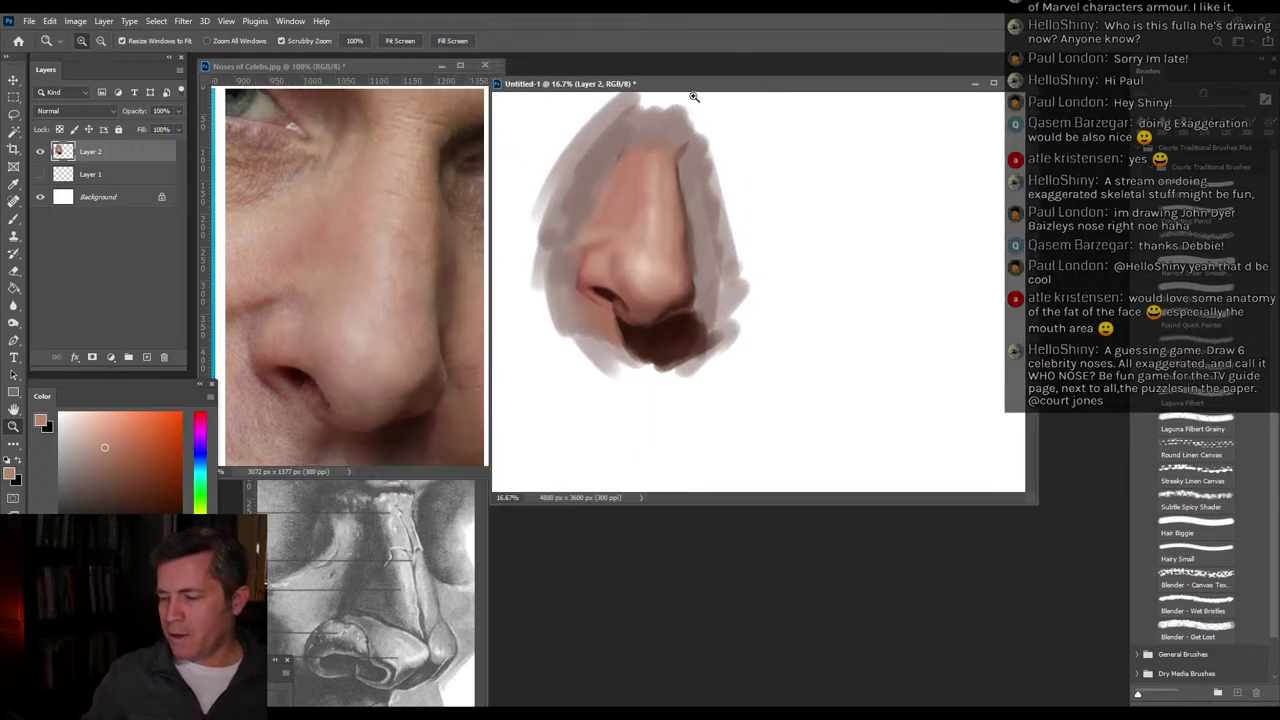
{"action": "left_click_drag", "start_coordinate": [692, 84], "coordinate": [830, 90]}
Widen the Noses of Celebs.jpg window and examine the other celebrity nose photos in it.
{"action": "left_click", "coordinate": [495, 472]}
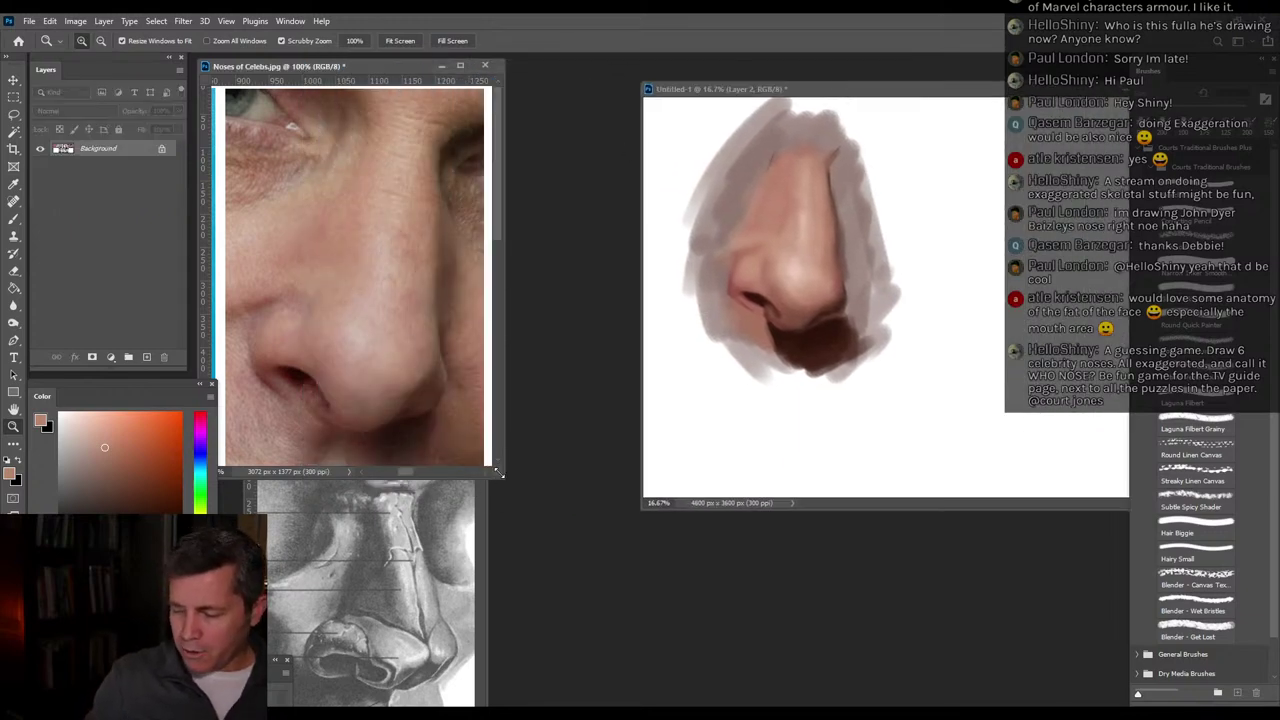
{"action": "left_click_drag", "start_coordinate": [497, 470], "coordinate": [650, 505]}
{"action": "left_click_drag", "start_coordinate": [589, 388], "coordinate": [368, 393]}
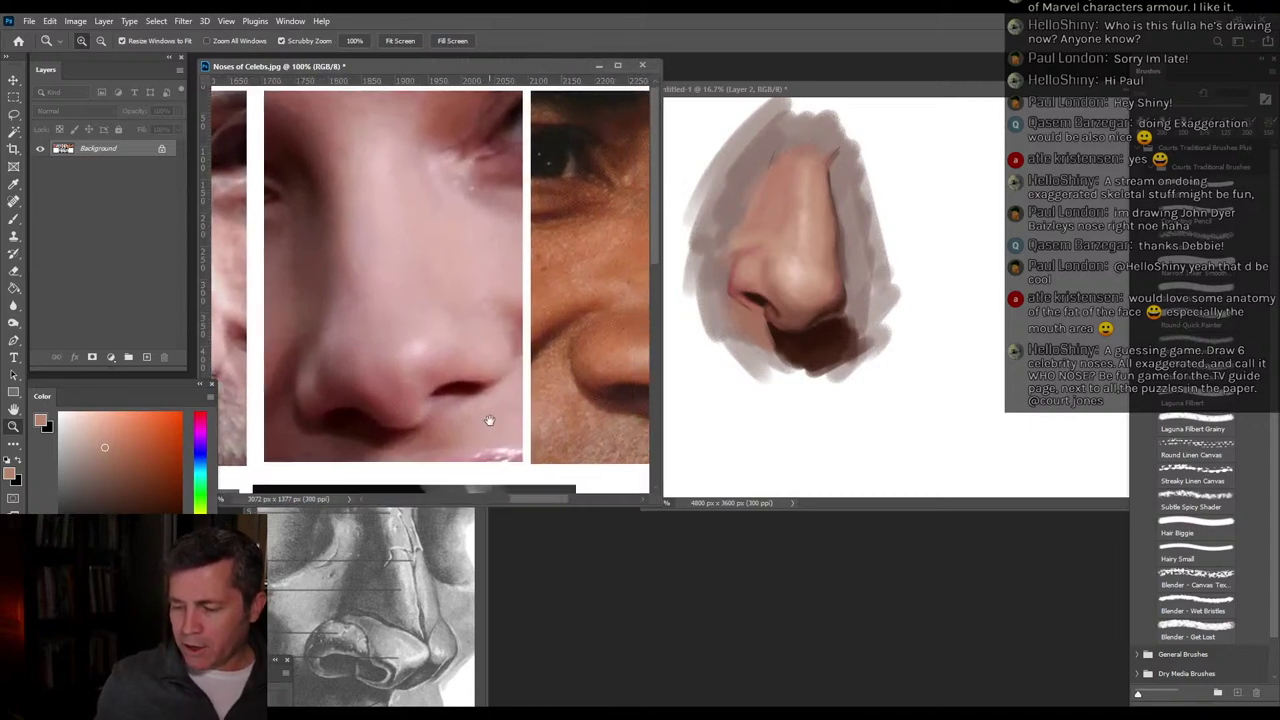
{"action": "left_click_drag", "start_coordinate": [555, 397], "coordinate": [380, 394]}
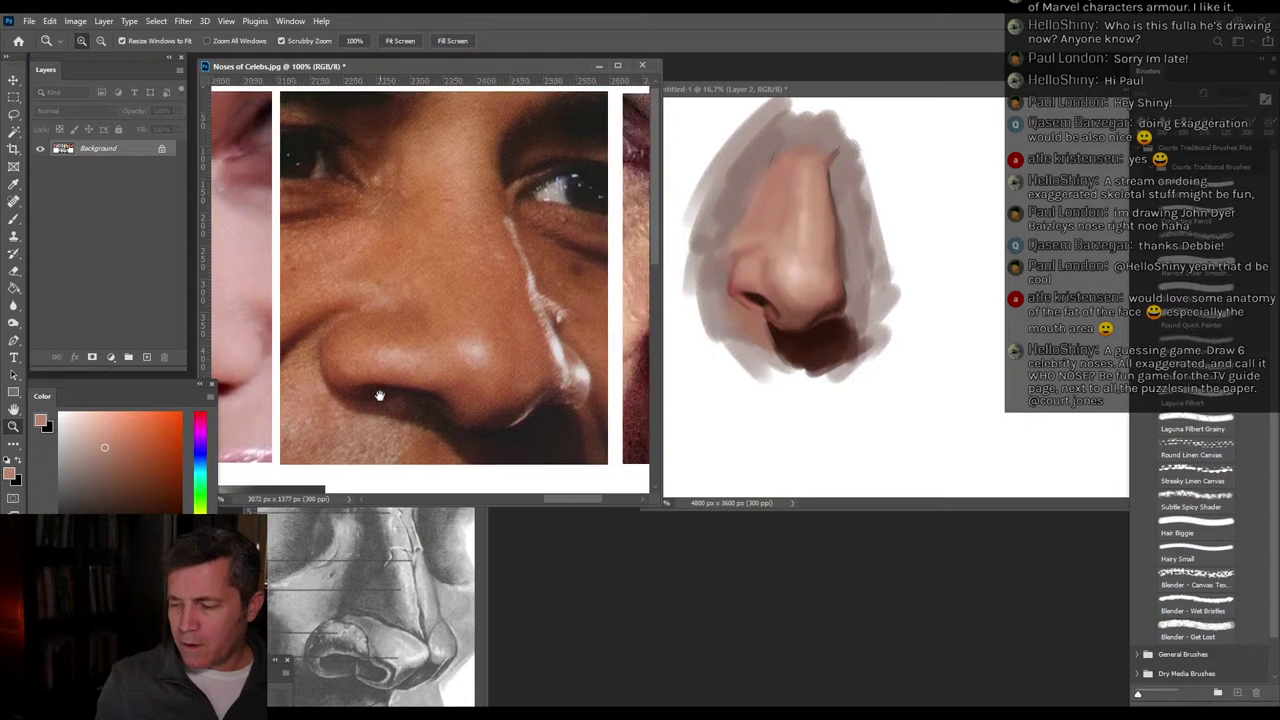
{"action": "left_click_drag", "start_coordinate": [542, 393], "coordinate": [411, 380]}
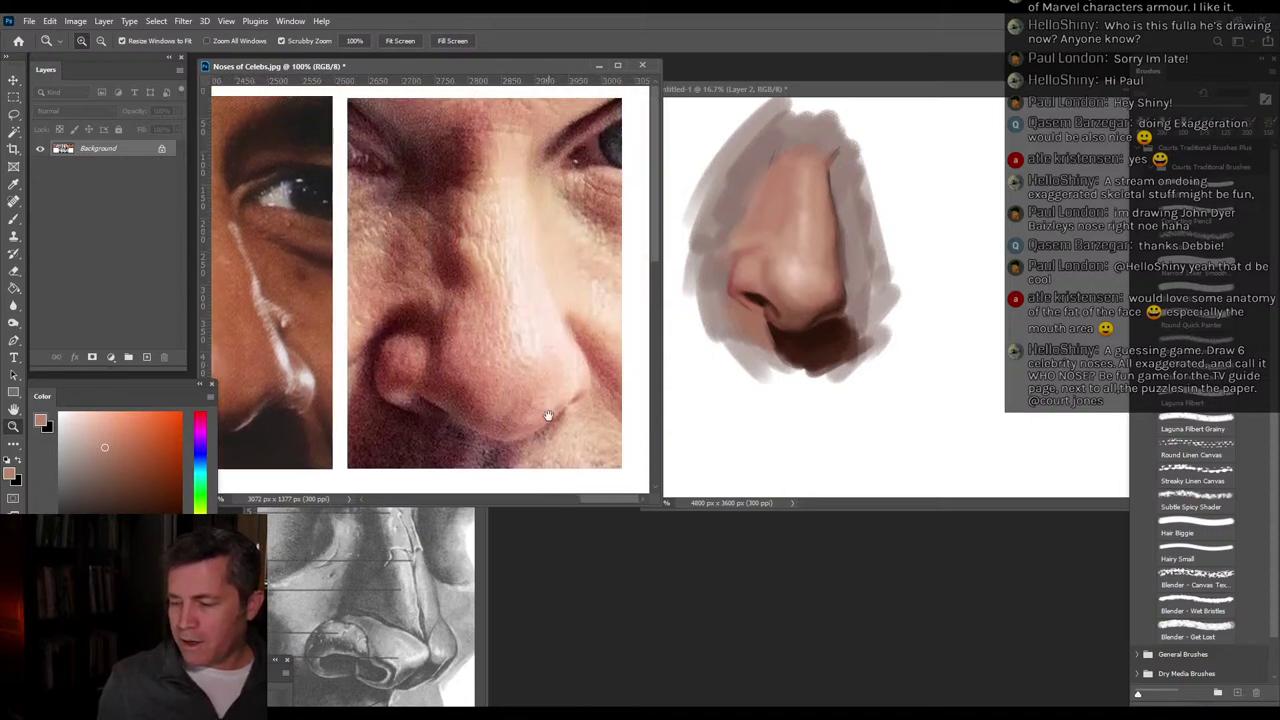
{"action": "left_click_drag", "start_coordinate": [520, 386], "coordinate": [566, 400]}
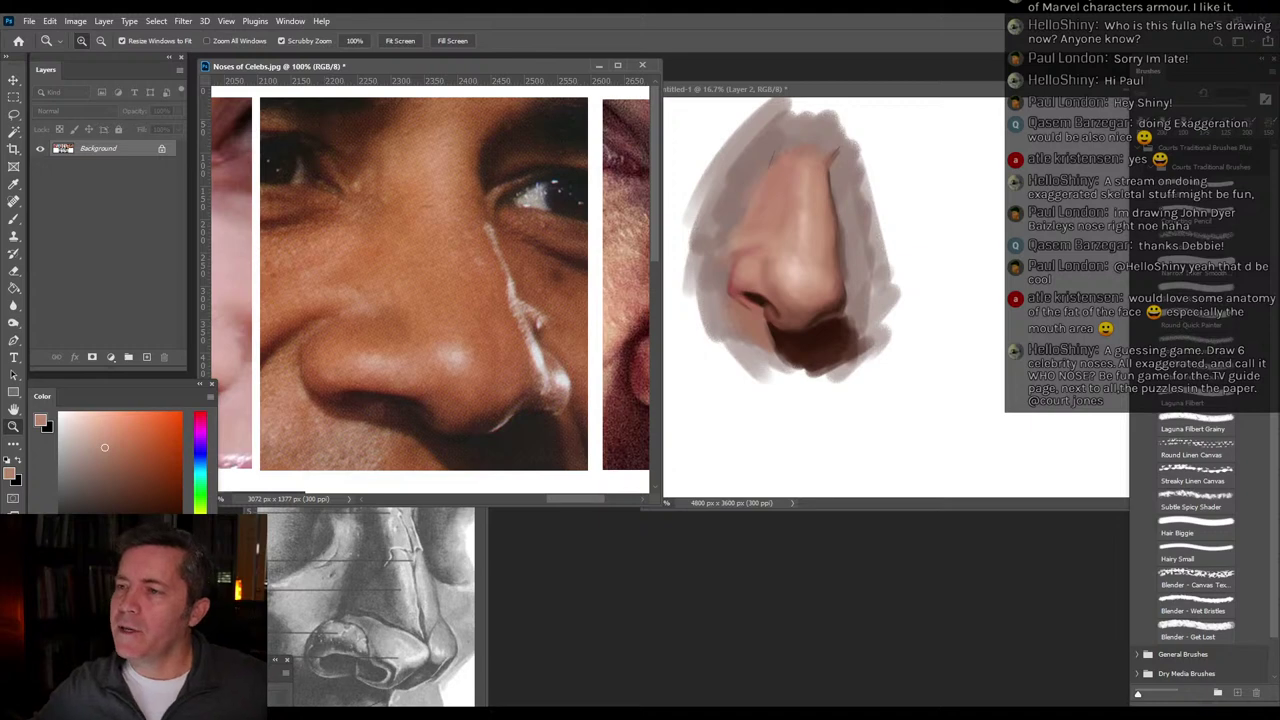
Bring in the Nose Carl Malden.jpg photo, magnify it to 300% and move its window over the other references.
{"action": "left_click_drag", "start_coordinate": [560, 0], "coordinate": [559, 165]}
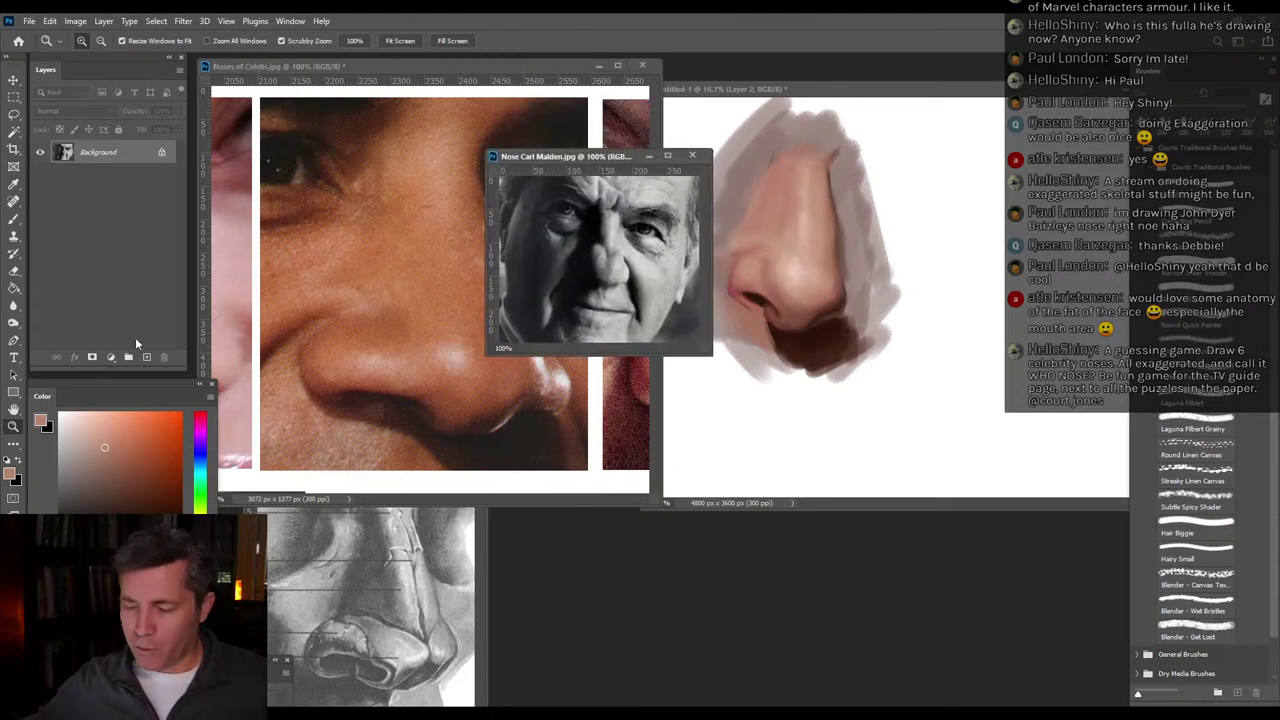
{"action": "left_click", "coordinate": [625, 260]}
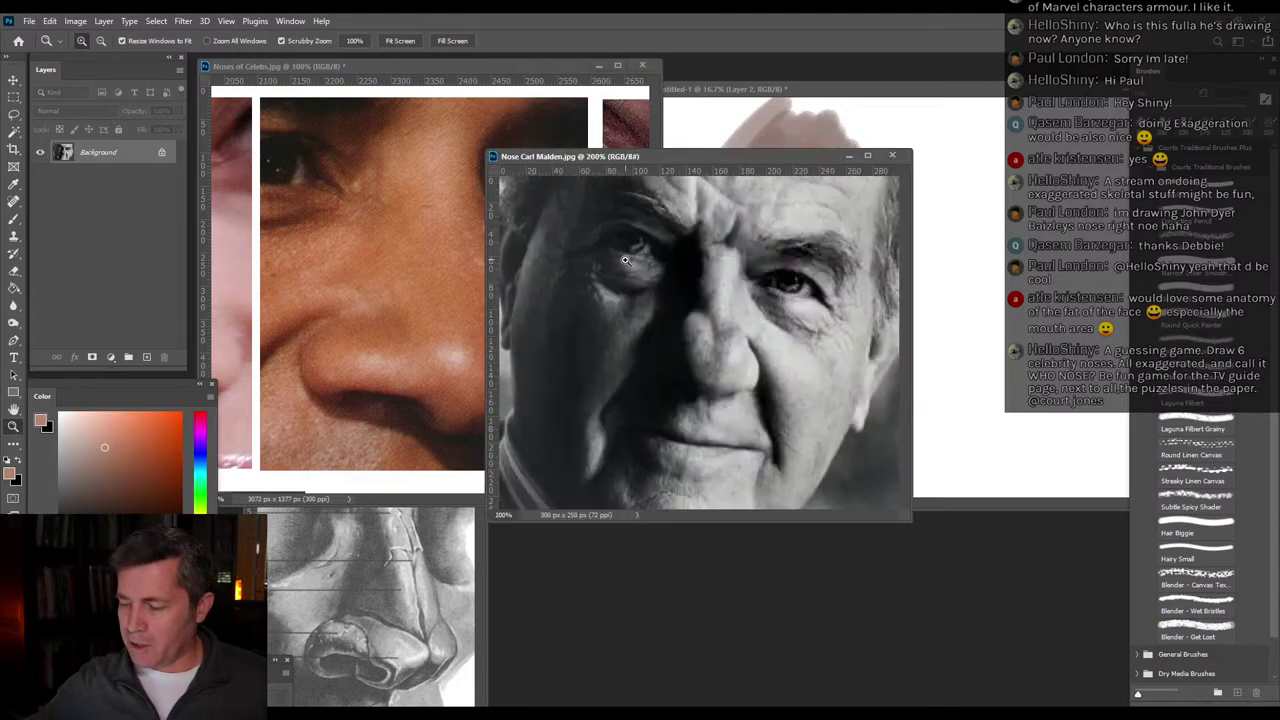
{"action": "left_click", "coordinate": [728, 276]}
{"action": "left_click_drag", "start_coordinate": [774, 118], "coordinate": [503, 104]}
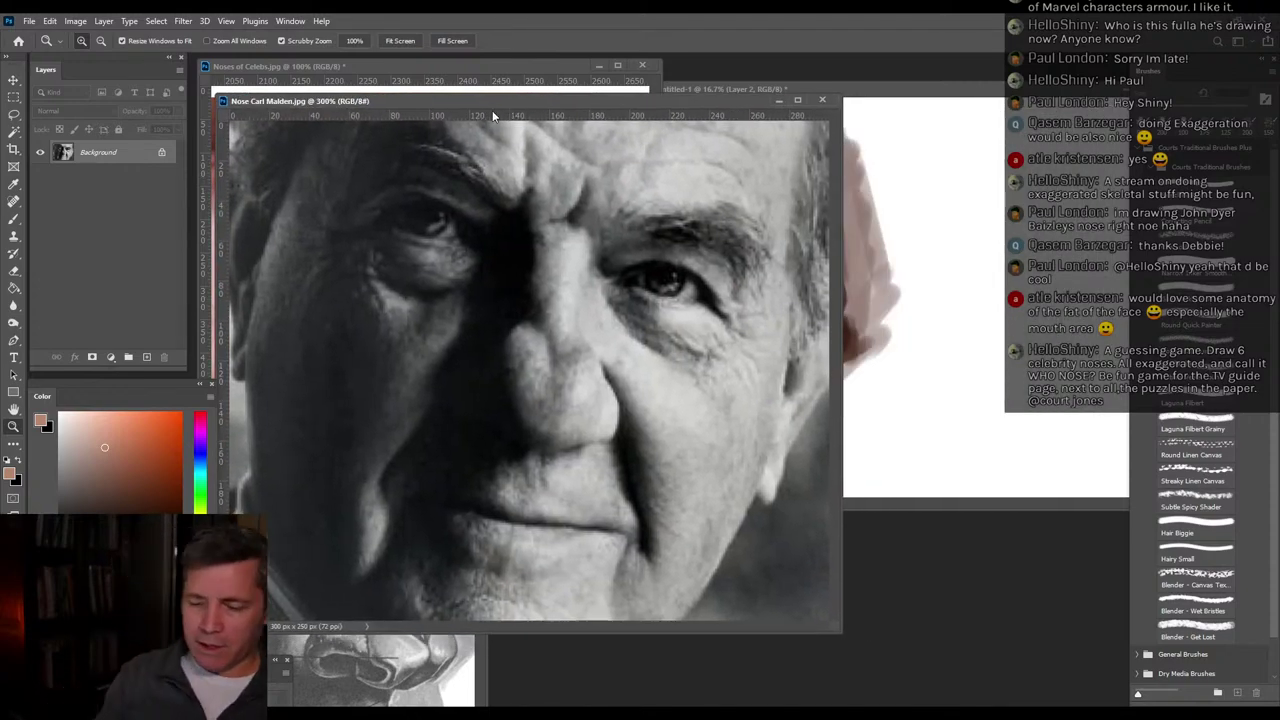
Choose bright red with a fine 2 px brush and add a new layer above the Nose Carl Malden.jpg photo.
{"action": "left_click", "coordinate": [13, 220]}
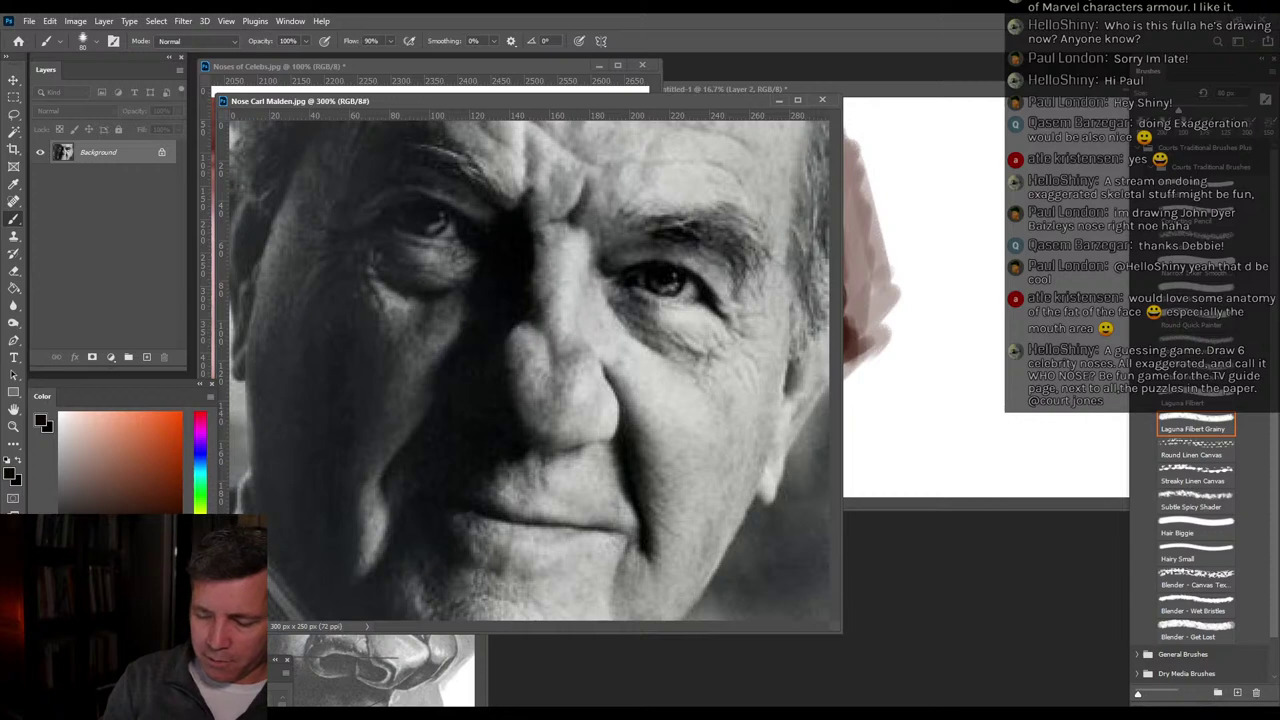
{"action": "key", "text": "x"}
{"action": "left_click", "coordinate": [174, 421]}
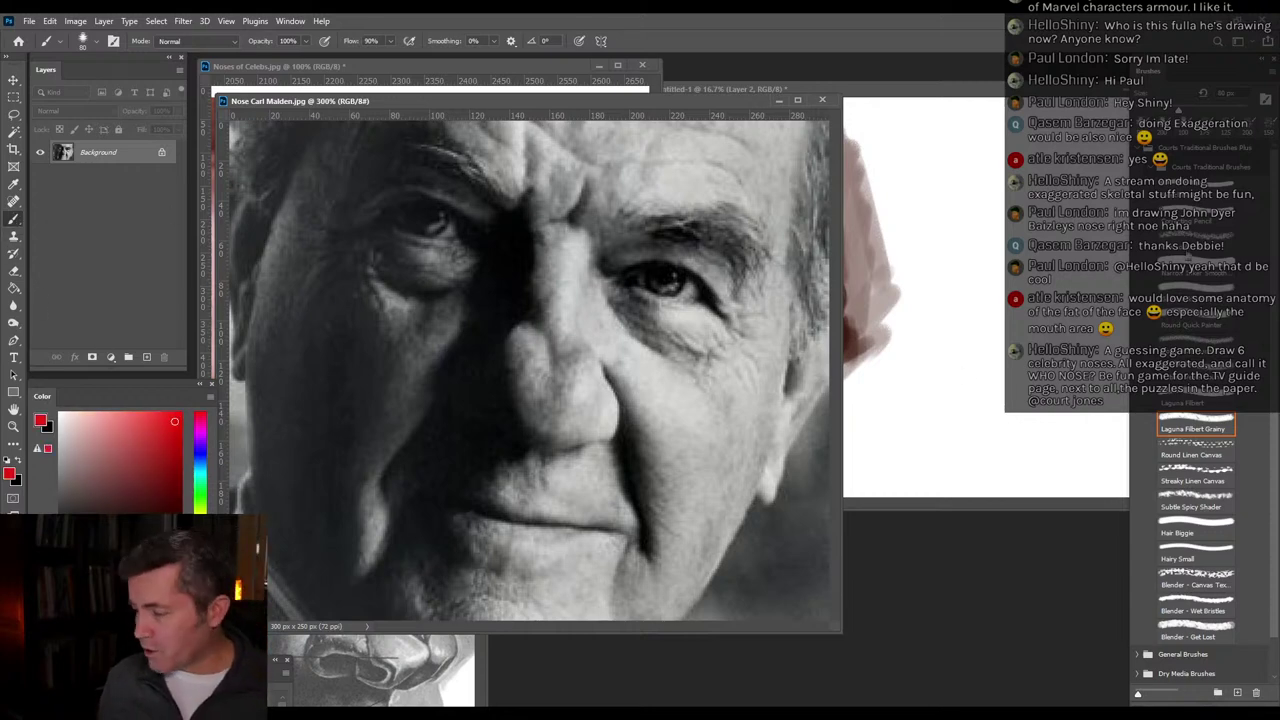
{"action": "left_click", "coordinate": [1196, 188]}
{"action": "left_click", "coordinate": [147, 357]}
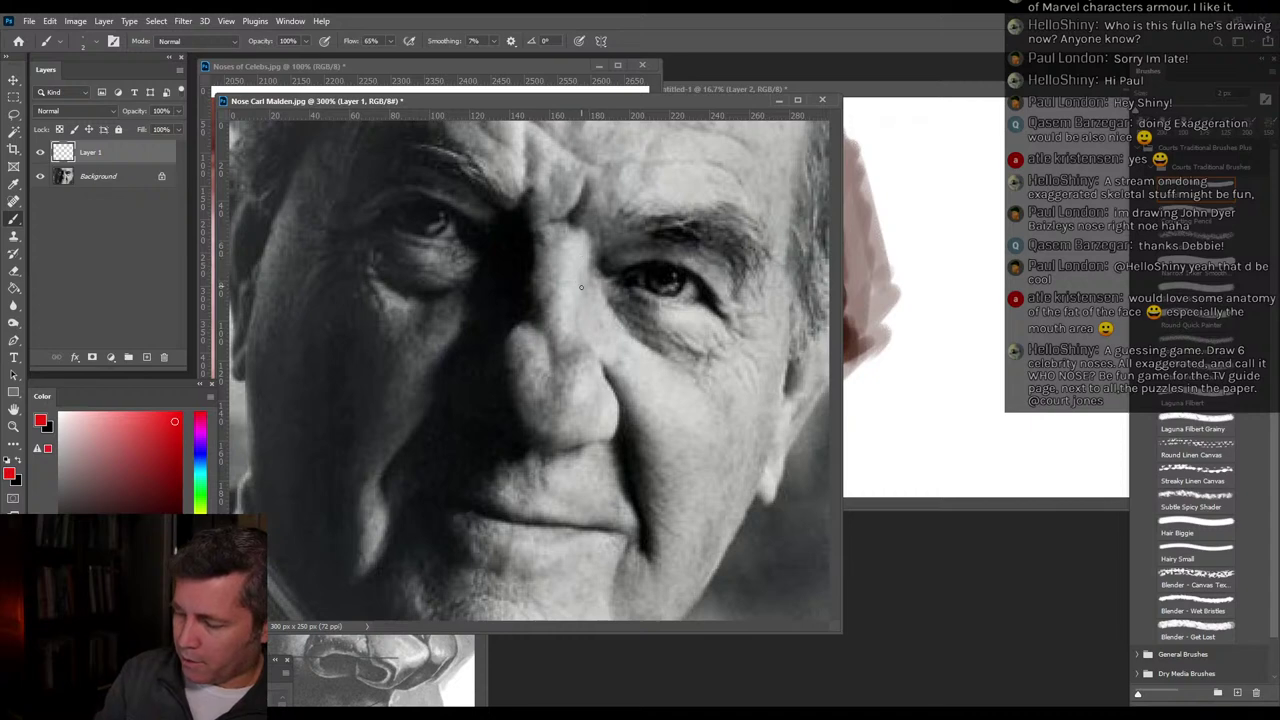
Outline the nasal bone's edge, side cartilages and divided nose tip in red over the photo, and hide the markup layer.
{"action": "left_click_drag", "start_coordinate": [548, 280], "coordinate": [595, 298]}
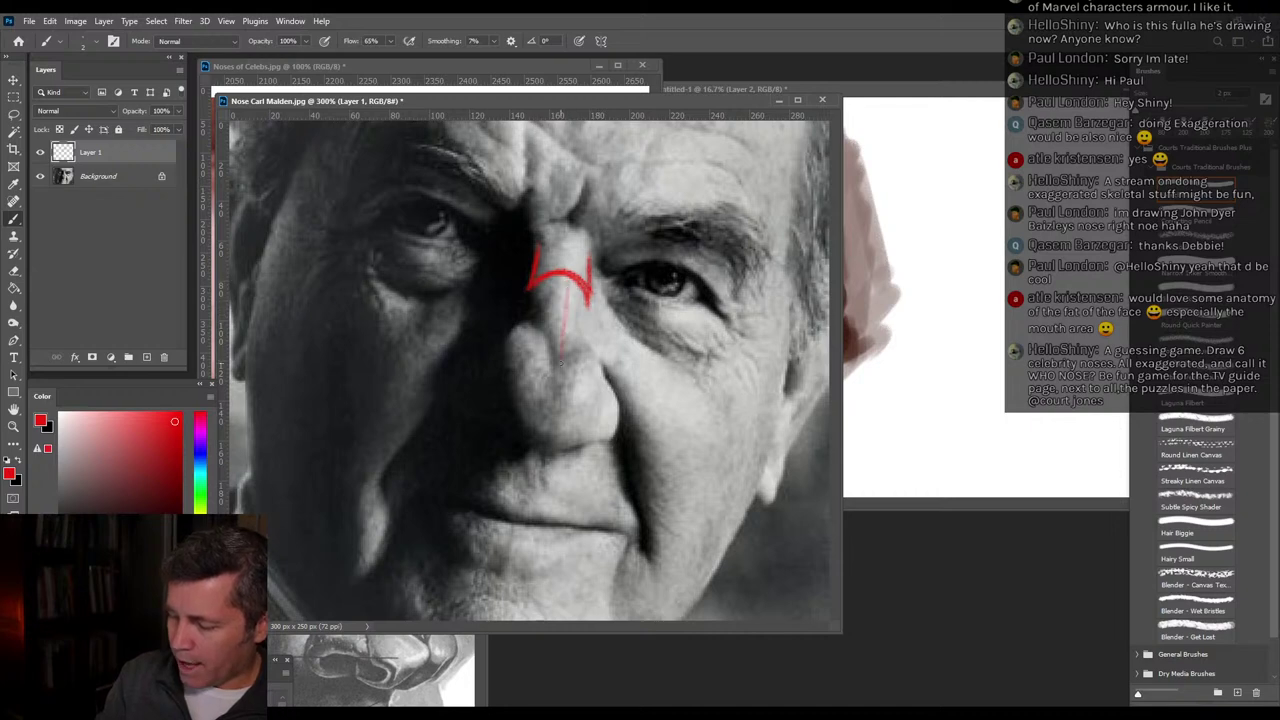
{"action": "left_click_drag", "start_coordinate": [567, 288], "coordinate": [556, 362]}
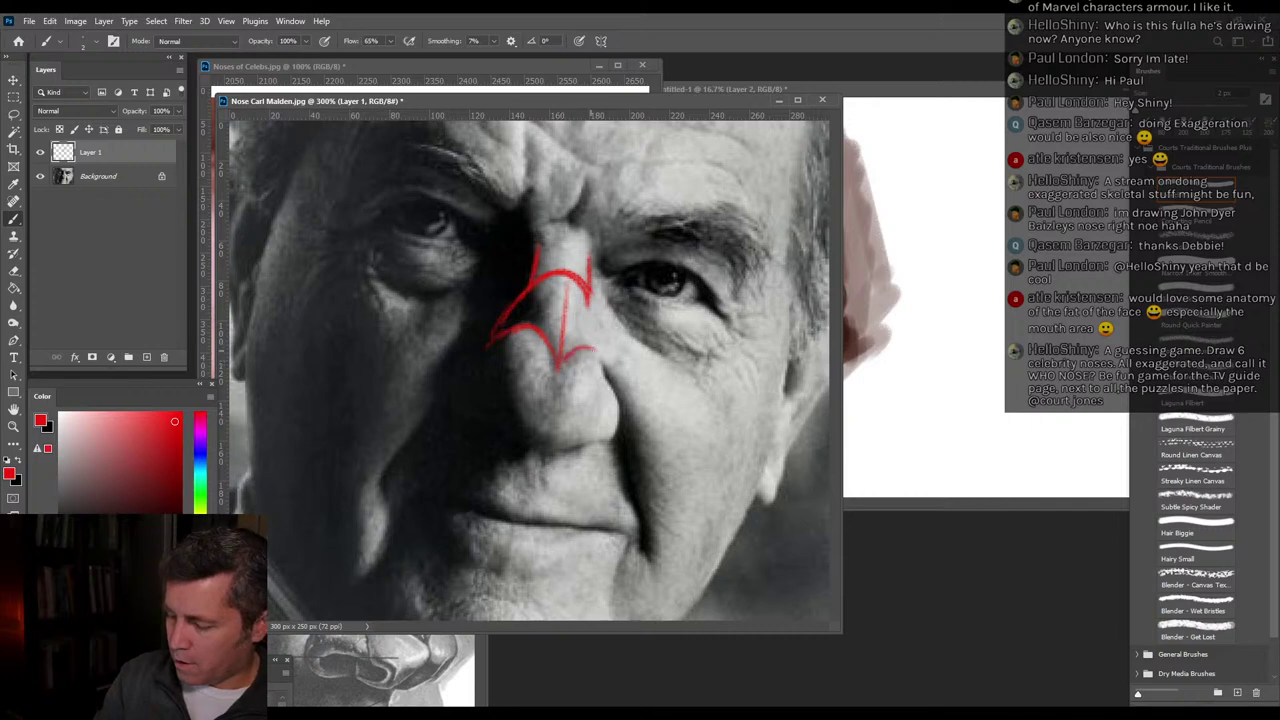
{"action": "left_click_drag", "start_coordinate": [591, 296], "coordinate": [601, 350]}
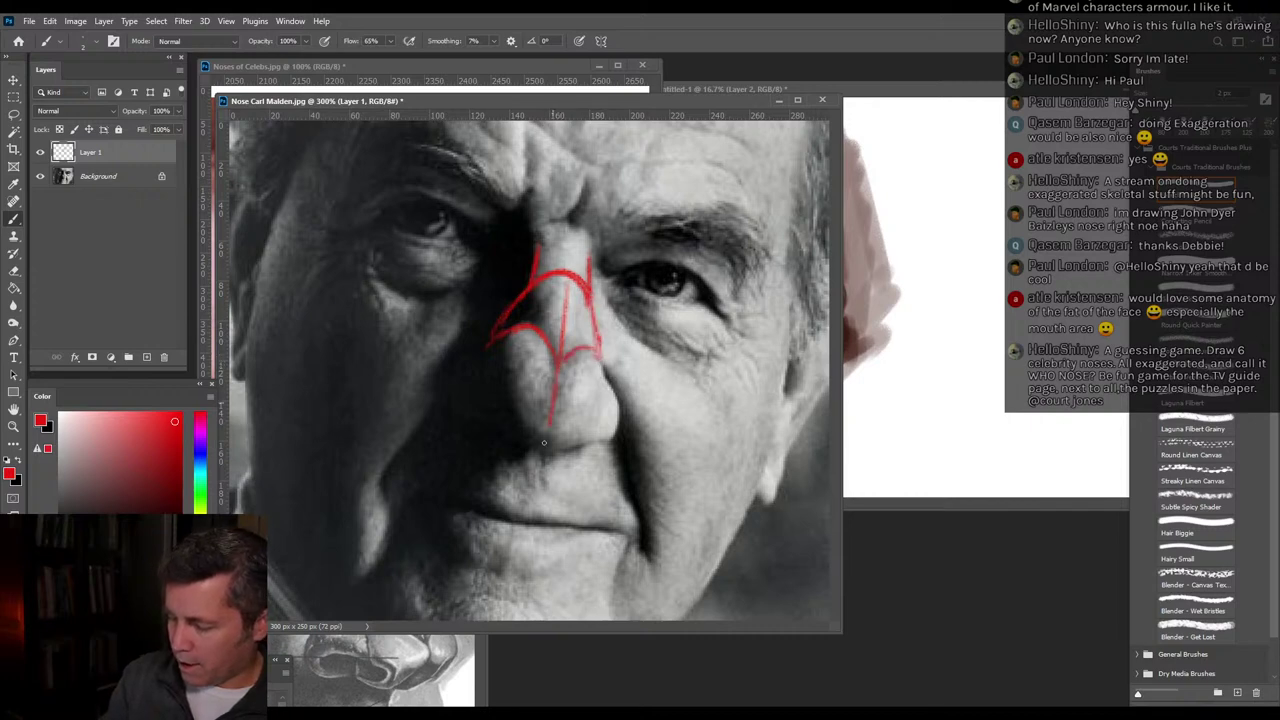
{"action": "left_click_drag", "start_coordinate": [585, 435], "coordinate": [609, 376]}
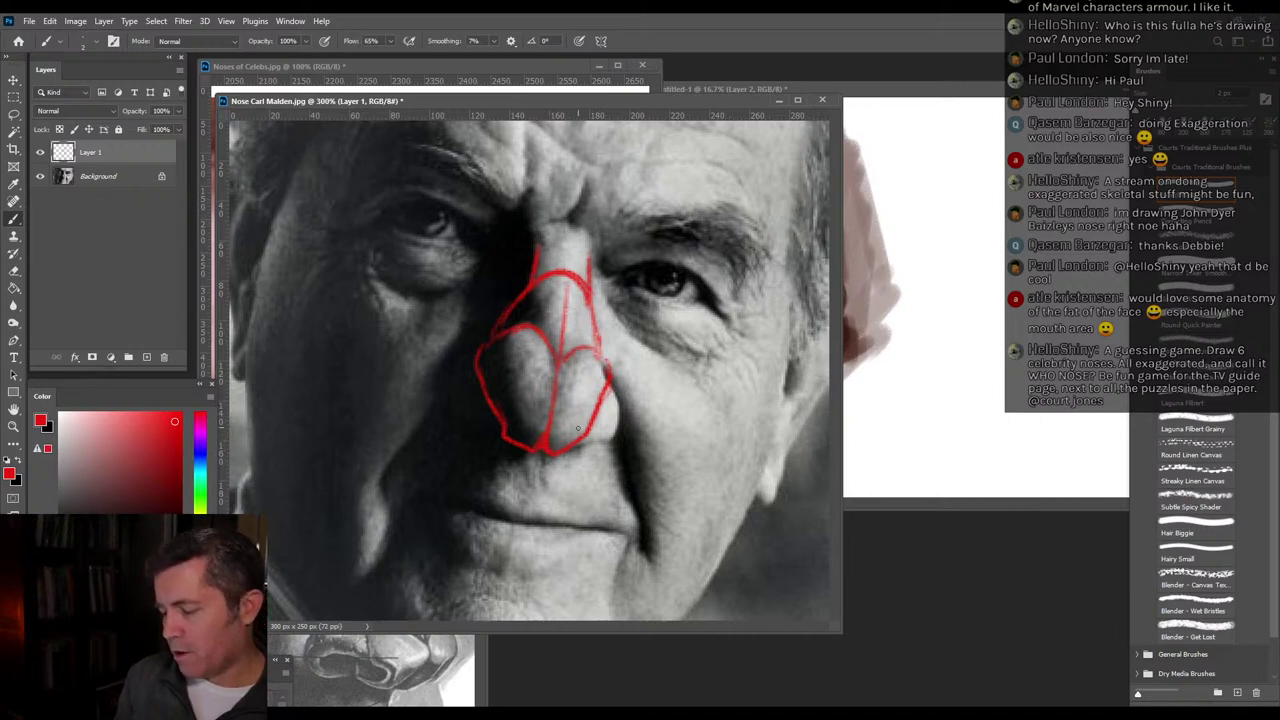
{"action": "left_click", "coordinate": [40, 152]}
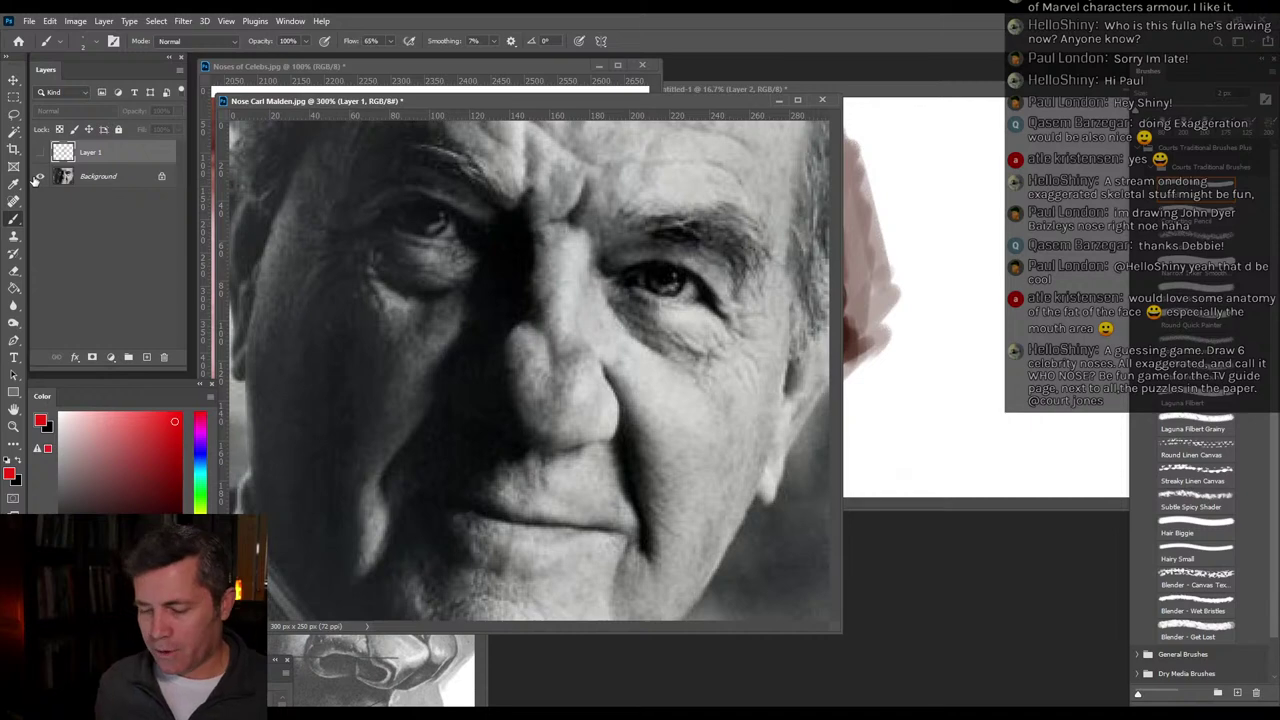
Shrink the Nose Carl Malden.jpg view out of the way and magnify Noses of Celebs.jpg to 100%.
{"action": "left_click", "coordinate": [14, 428]}
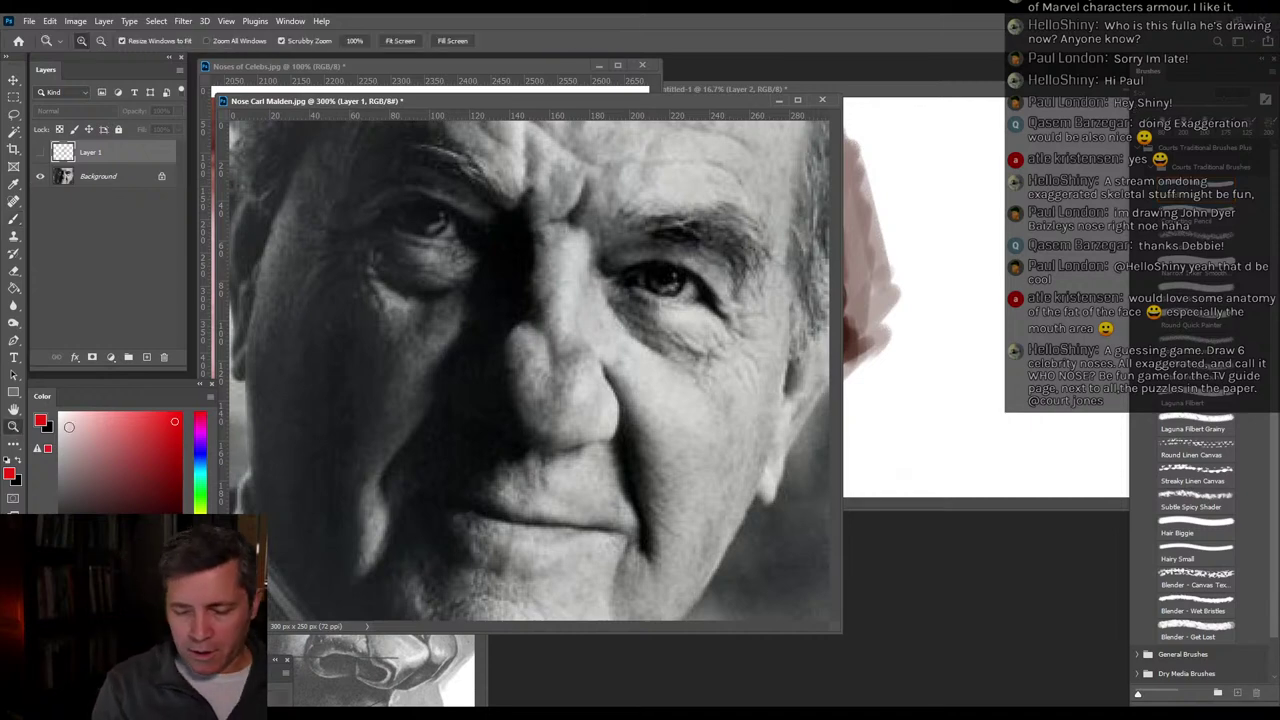
{"action": "left_click", "coordinate": [614, 323], "text": "alt"}
{"action": "left_click", "coordinate": [554, 294], "text": "alt"}
{"action": "left_click", "coordinate": [493, 284], "text": "alt"}
{"action": "left_click", "coordinate": [493, 284], "text": "alt"}
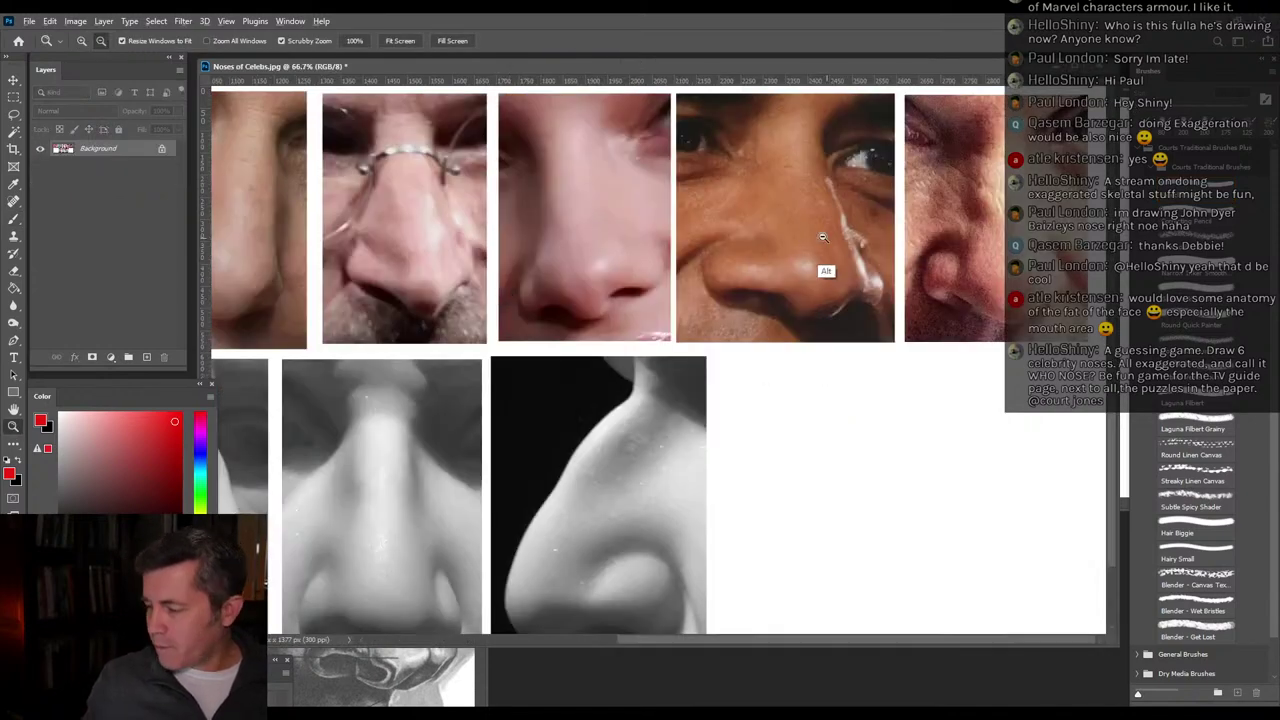
{"action": "left_click", "coordinate": [800, 212]}
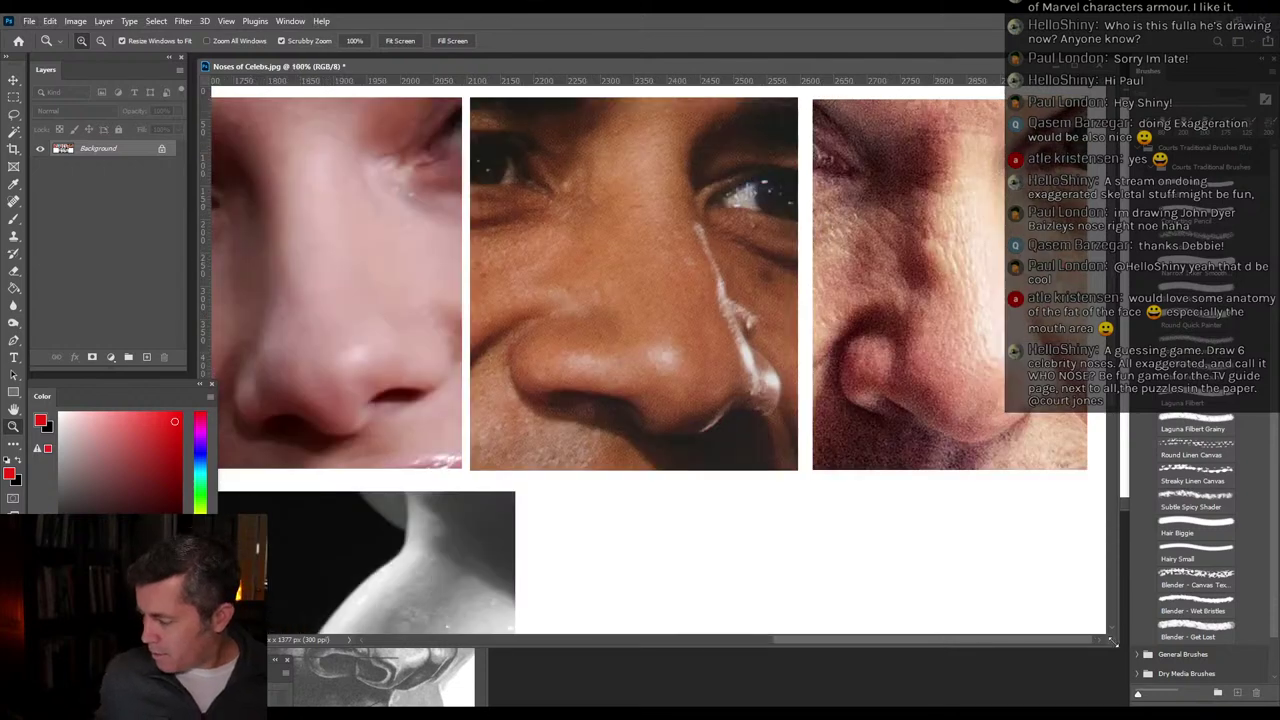
Browse the nose photos in Noses of Celebs.jpg and fit its window around the smooth pink front-view nose.
{"action": "left_click_drag", "start_coordinate": [1113, 641], "coordinate": [760, 500]}
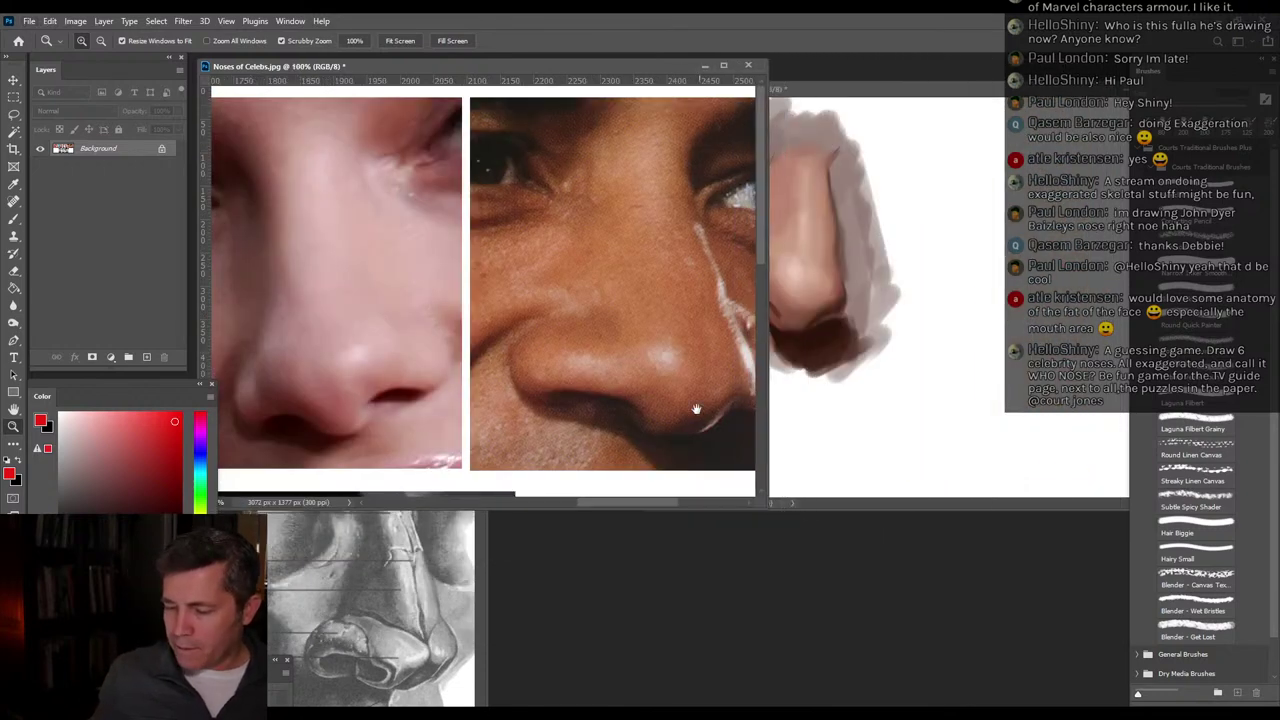
{"action": "left_click_drag", "start_coordinate": [696, 409], "coordinate": [467, 422]}
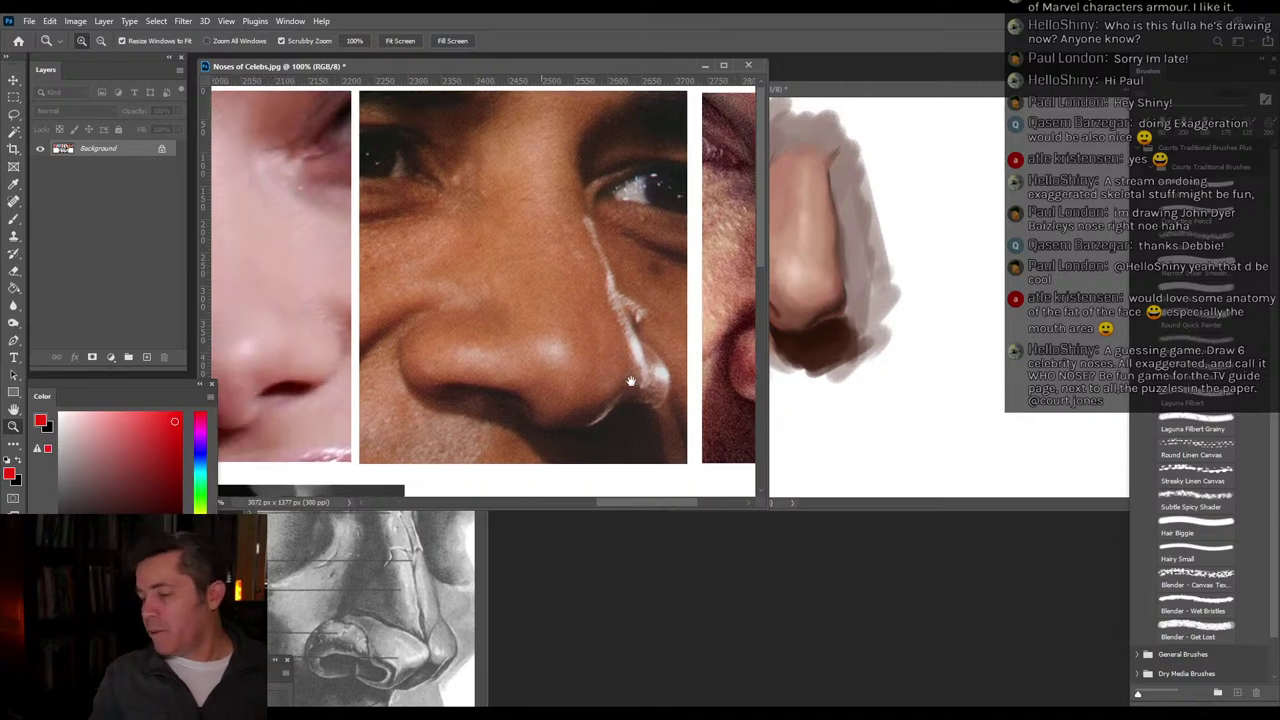
{"action": "left_click_drag", "start_coordinate": [725, 399], "coordinate": [730, 399]}
{"action": "scroll", "coordinate": [690, 395], "scroll_direction": "left", "scroll_amount": 5}
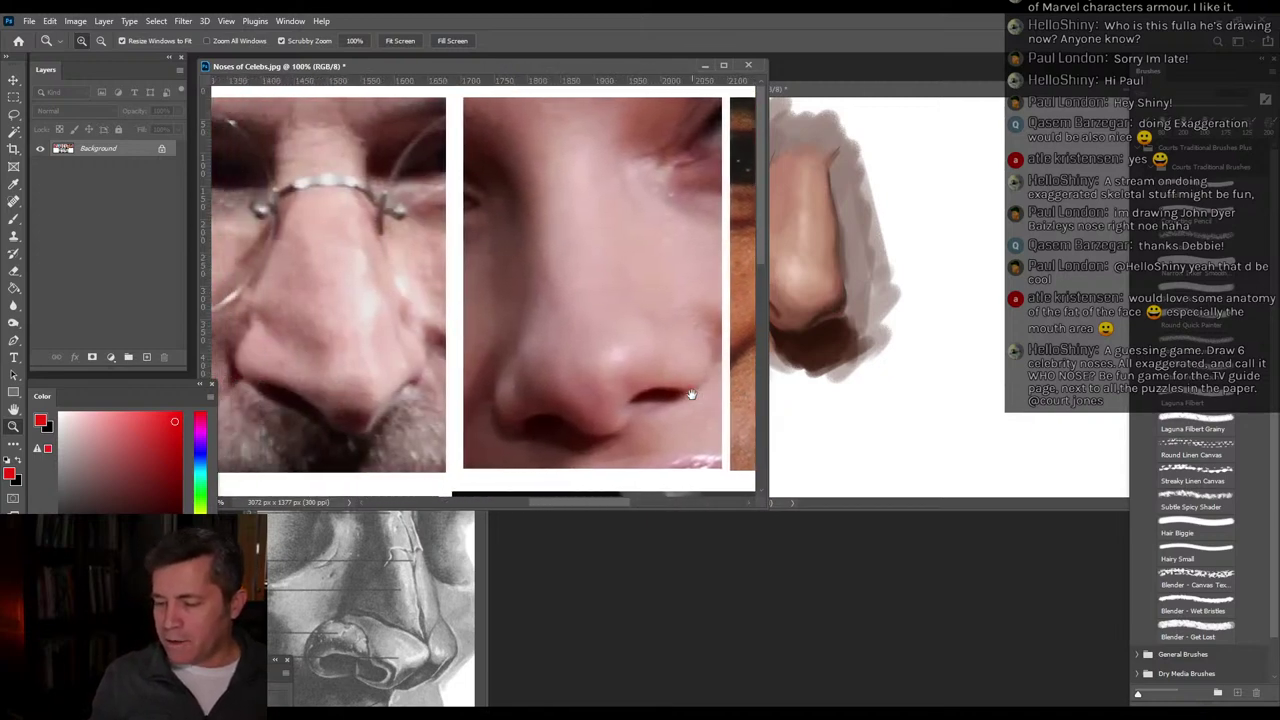
{"action": "left_click_drag", "start_coordinate": [569, 378], "coordinate": [469, 393]}
{"action": "scroll", "coordinate": [468, 392], "scroll_direction": "right", "scroll_amount": 12}
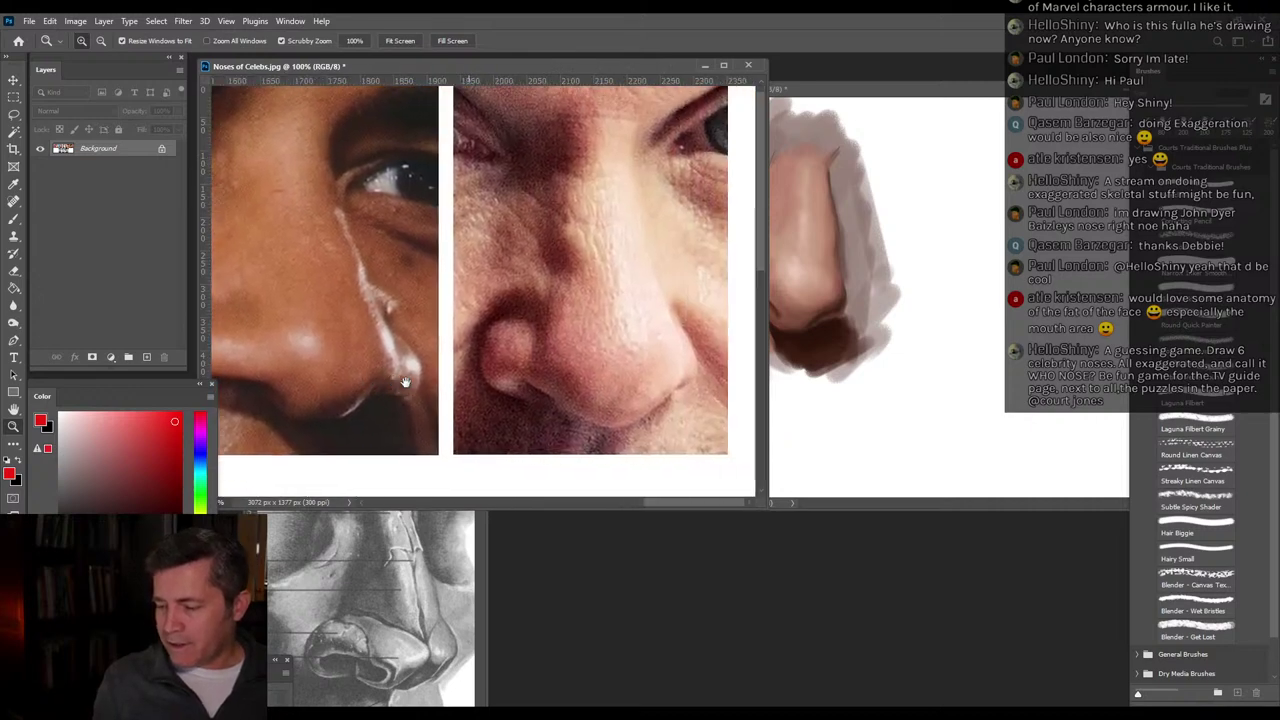
{"action": "scroll", "coordinate": [682, 362], "scroll_direction": "up", "scroll_amount": 1}
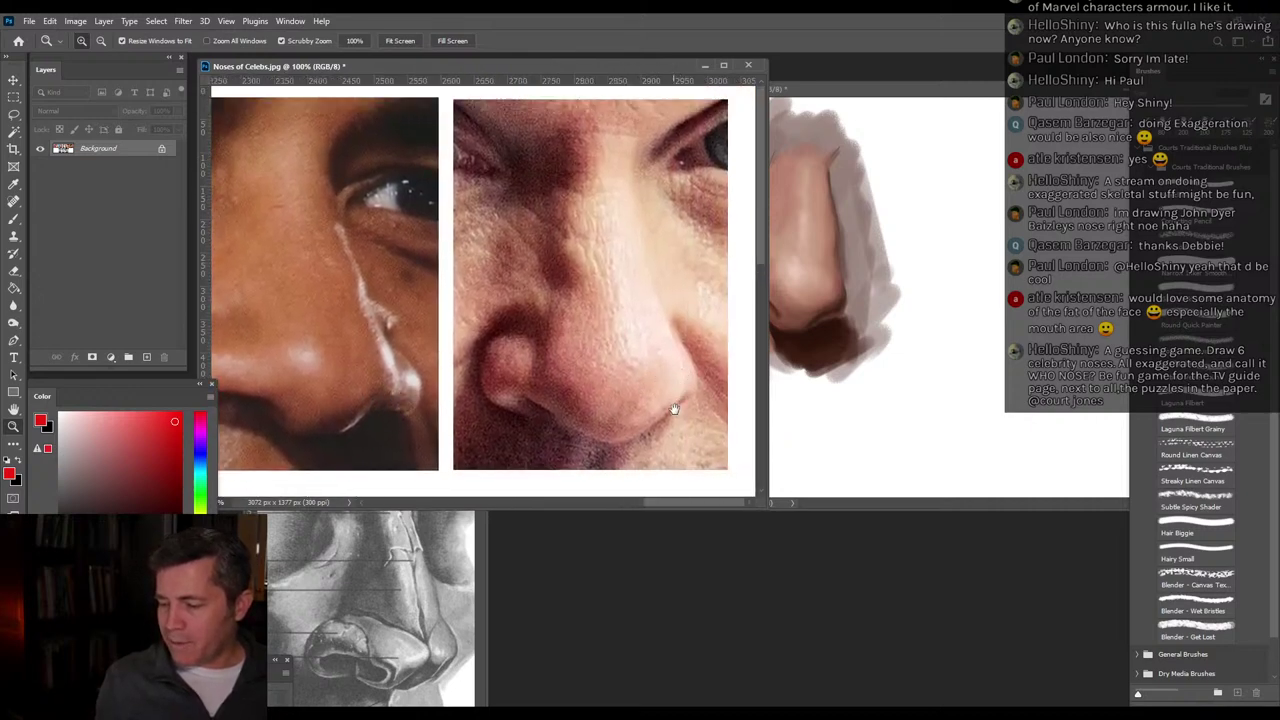
{"action": "left_click_drag", "start_coordinate": [757, 503], "coordinate": [890, 572]}
{"action": "scroll", "coordinate": [627, 400], "scroll_direction": "left", "scroll_amount": 4}
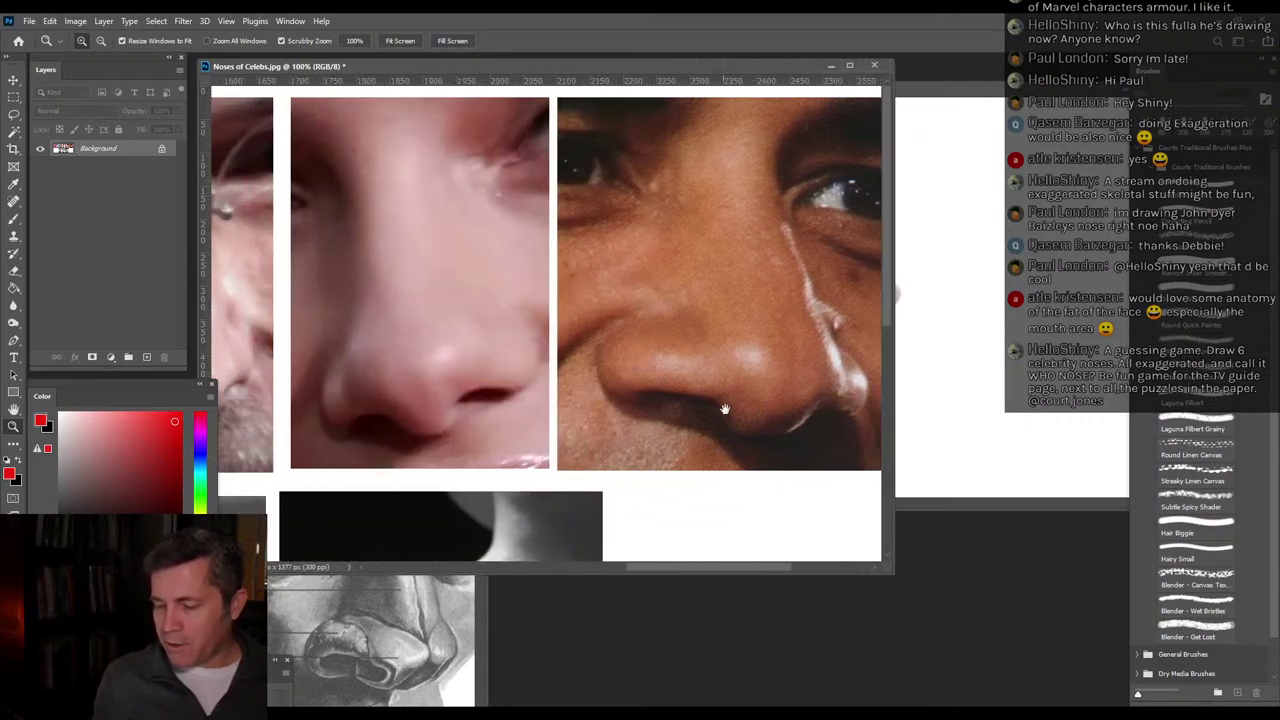
{"action": "left_click_drag", "start_coordinate": [785, 415], "coordinate": [691, 416]}
{"action": "mouse_move", "coordinate": [887, 570]}
{"action": "left_mouse_down"}
{"action": "mouse_move", "coordinate": [737, 509]}
{"action": "mouse_move", "coordinate": [527, 480]}
{"action": "left_mouse_up"}
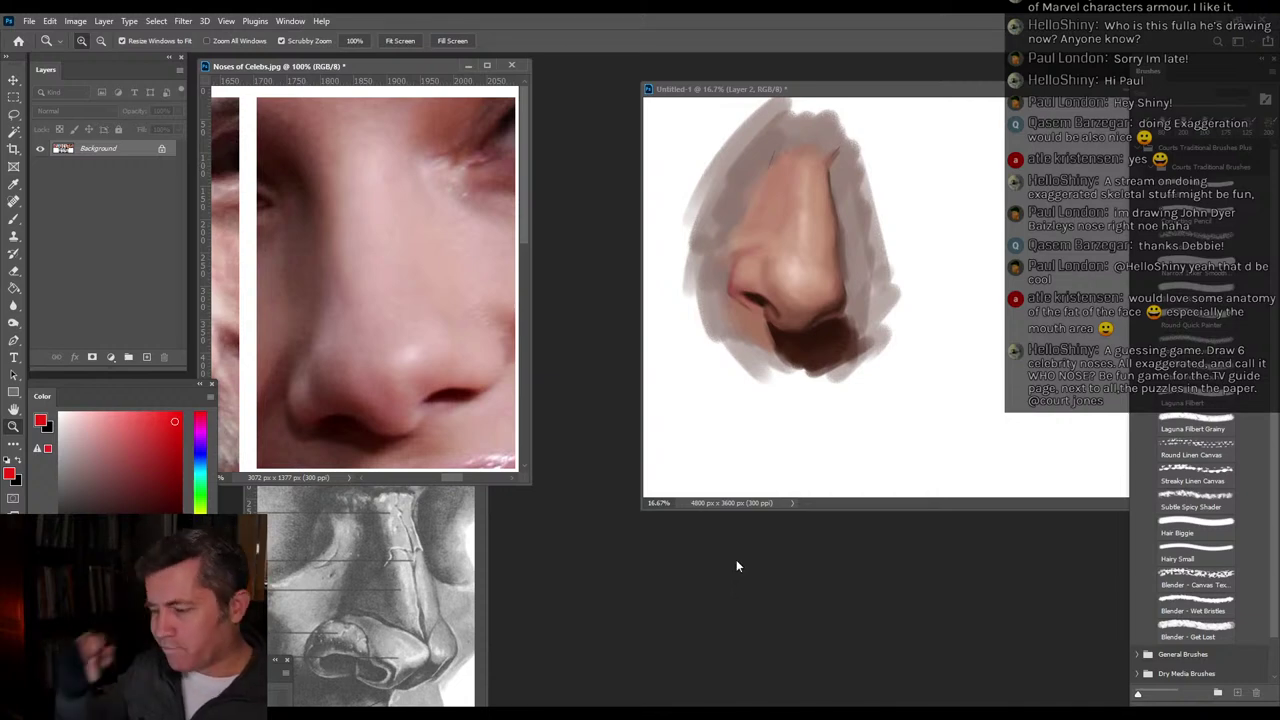
Move the Untitled-1 window closer to the reference, add a new layer and hide the painted nose on Layer 2.
{"action": "left_click_drag", "start_coordinate": [844, 82], "coordinate": [716, 77]}
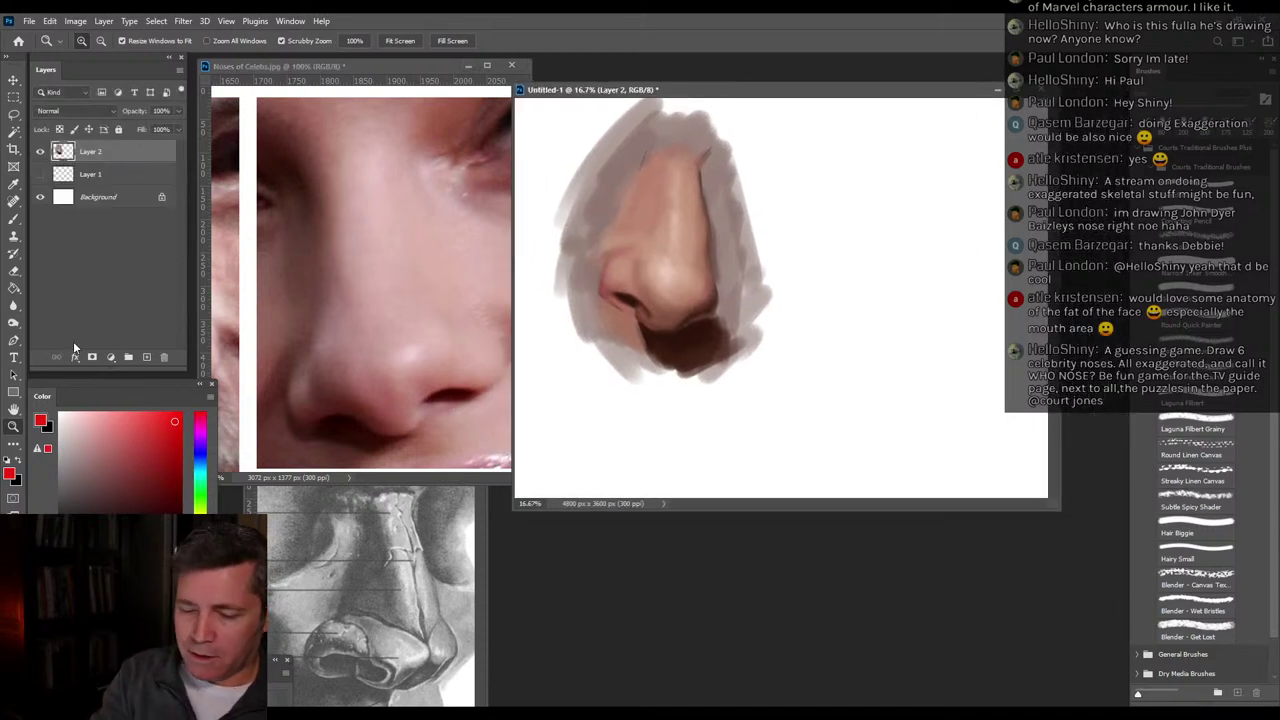
{"action": "left_click", "coordinate": [147, 358]}
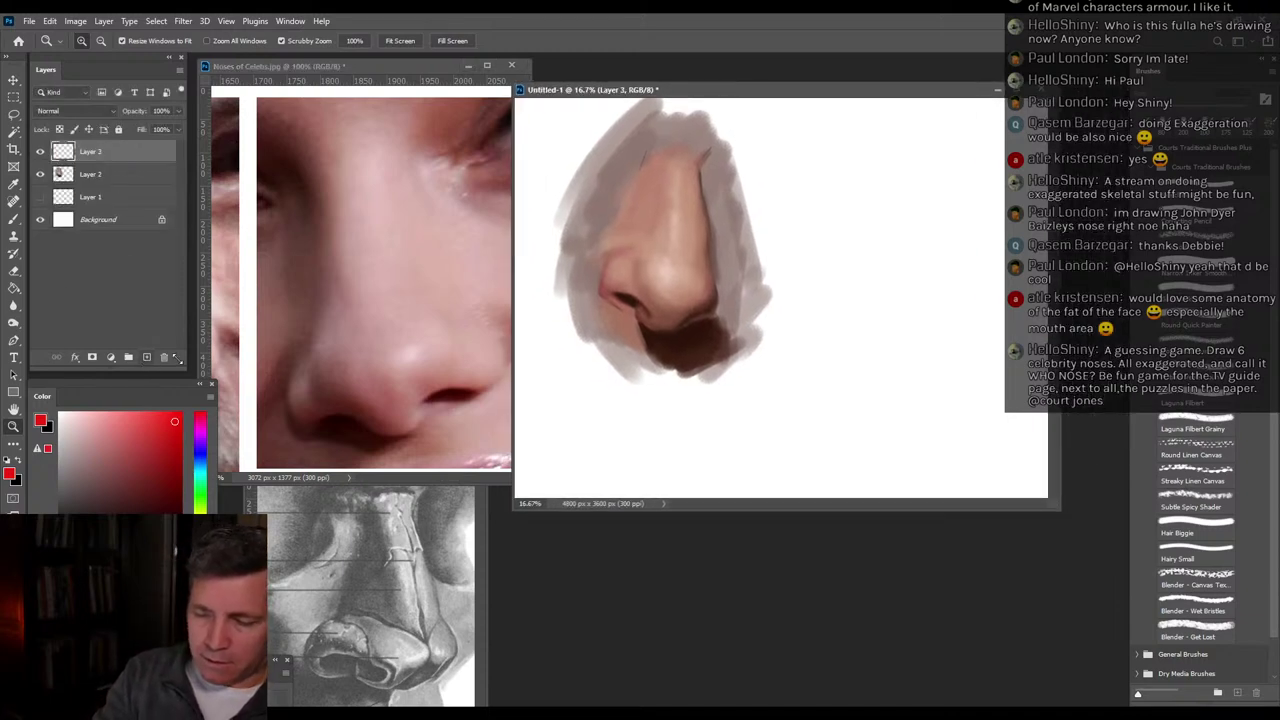
{"action": "left_click", "coordinate": [40, 174]}
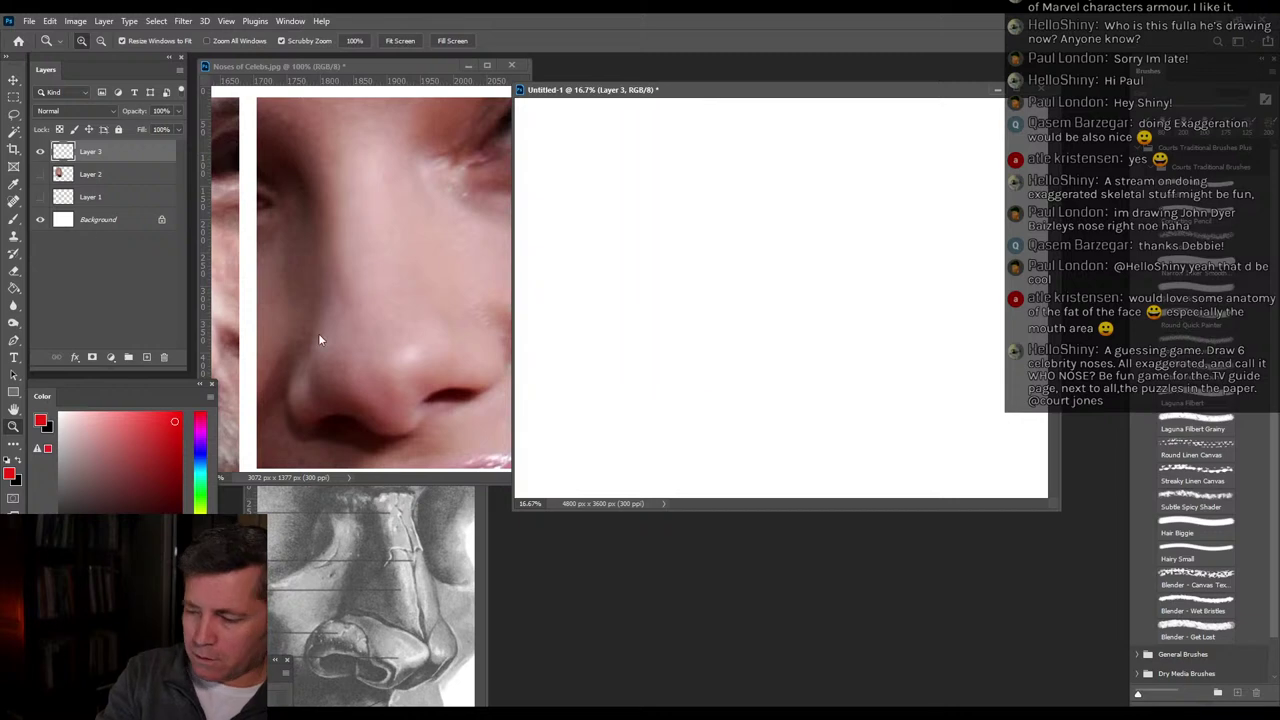
Zoom the blank Untitled-1 canvas to 33.3% and resize its window to sit beside the pink nose reference.
{"action": "left_click", "coordinate": [672, 263]}
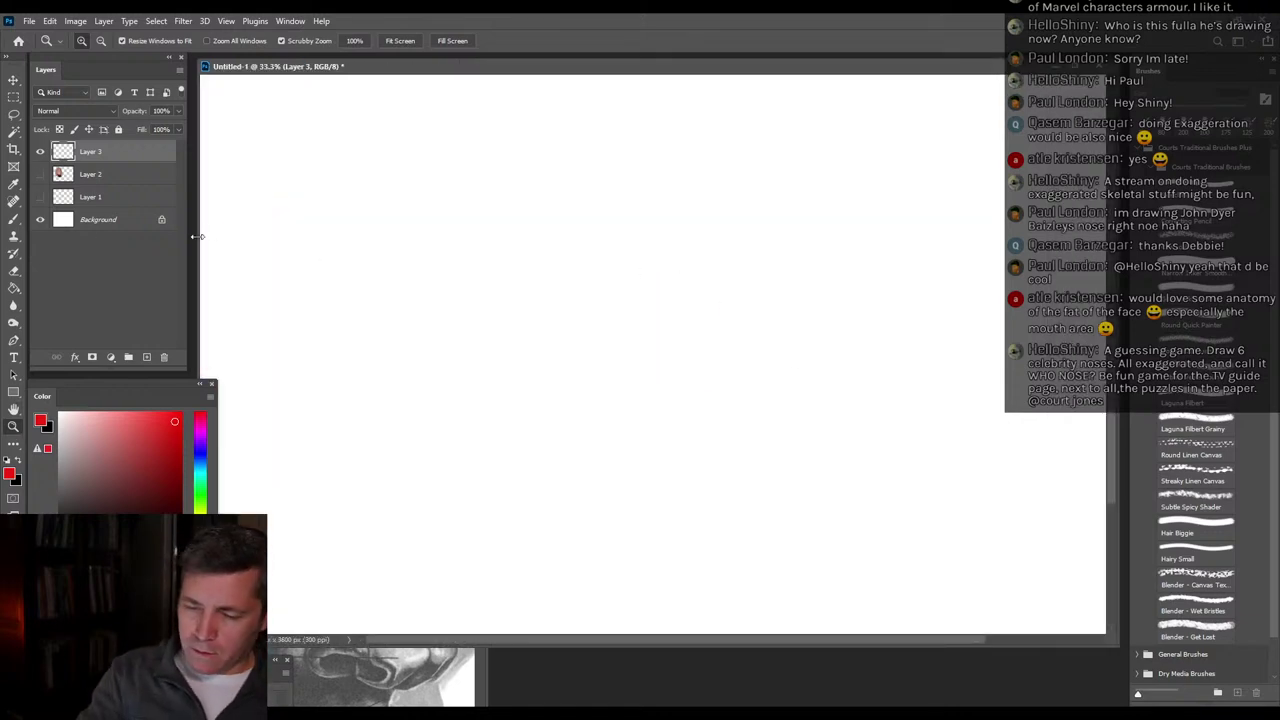
{"action": "left_click_drag", "start_coordinate": [197, 236], "coordinate": [526, 240]}
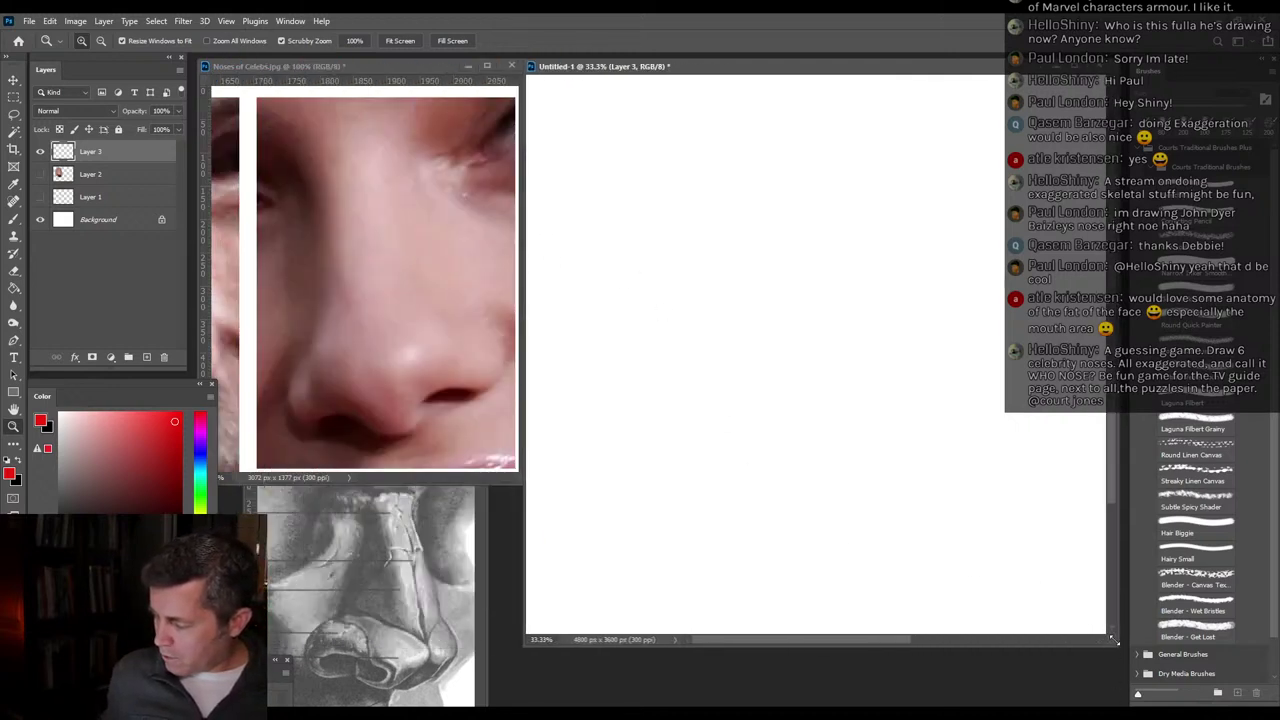
{"action": "left_click_drag", "start_coordinate": [1113, 638], "coordinate": [1110, 697]}
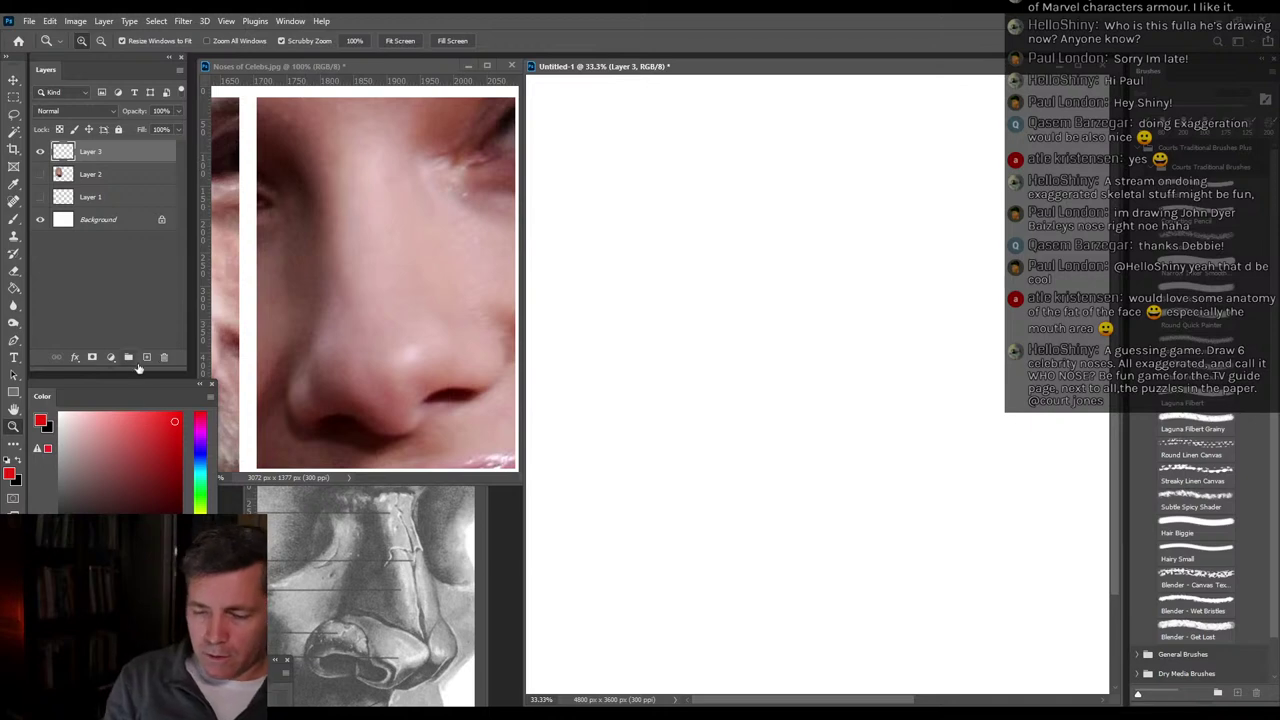
Sketch the nostril wings, nose base and underside of the tip in light gray angular lines with a fine brush.
{"action": "left_click", "coordinate": [59, 489]}
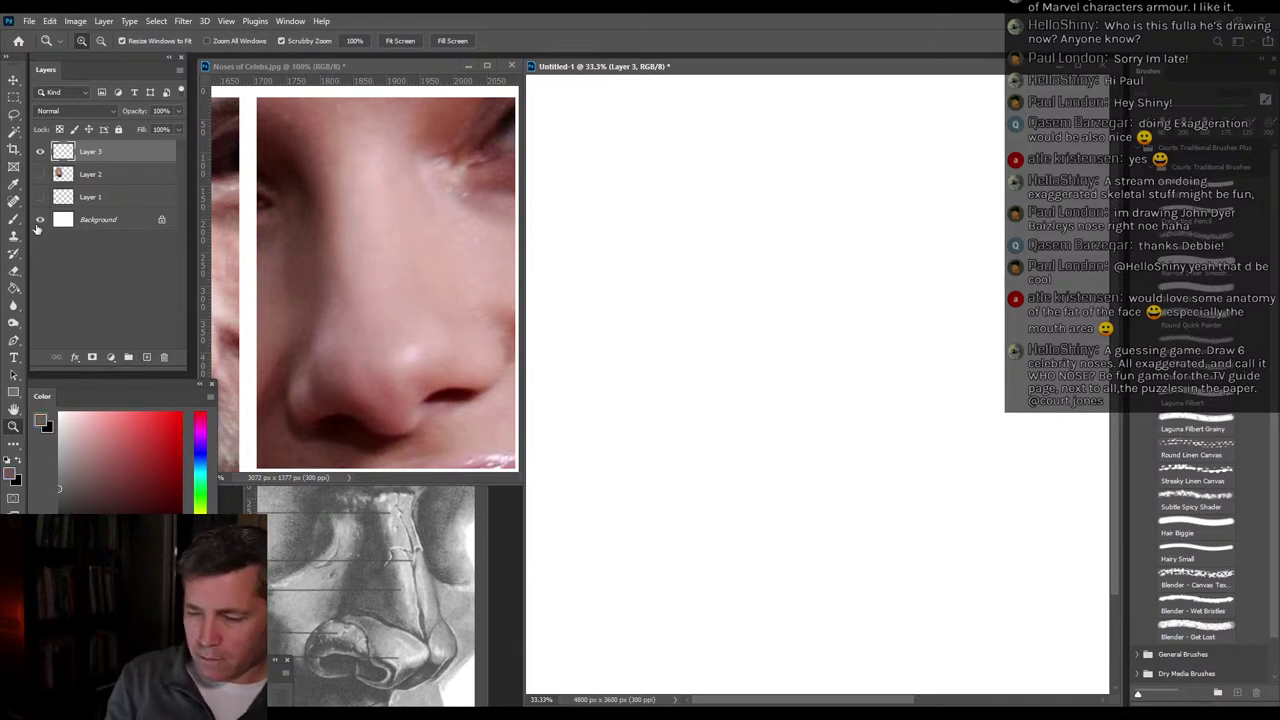
{"action": "key", "text": "b"}
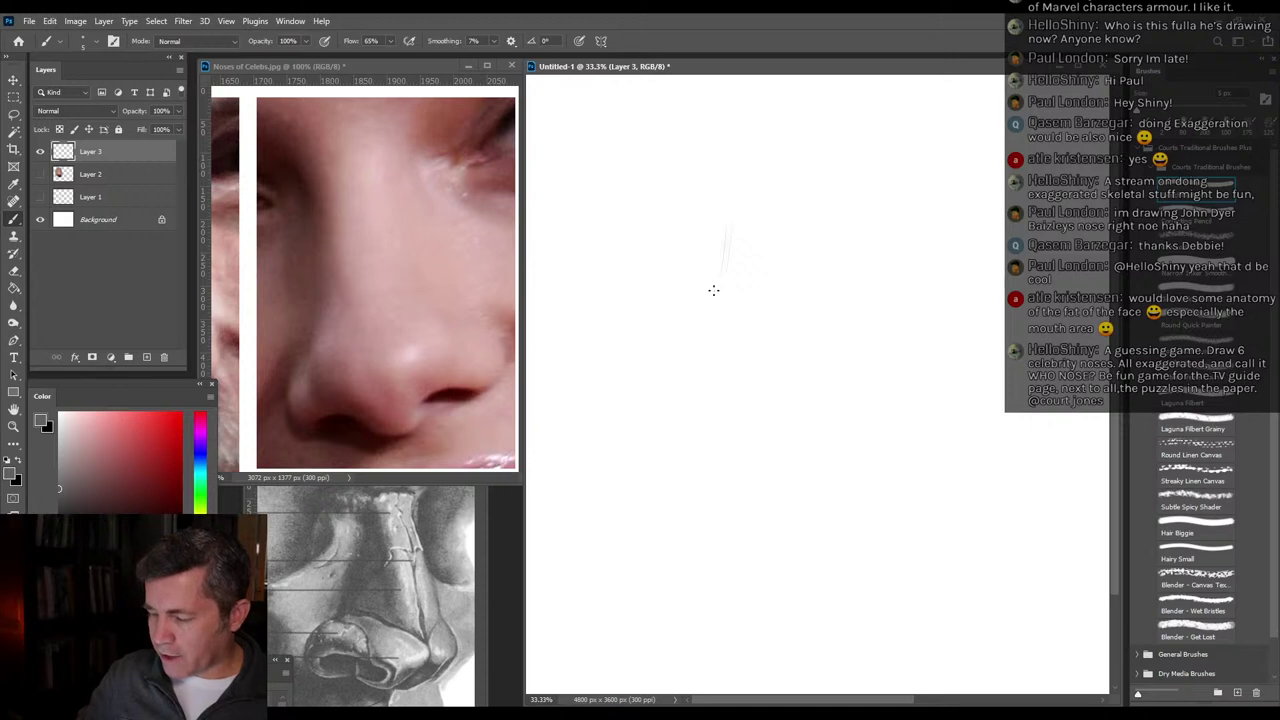
{"action": "mouse_move", "coordinate": [713, 290]}
{"action": "left_mouse_down"}
{"action": "mouse_move", "coordinate": [678, 322]}
{"action": "mouse_move", "coordinate": [690, 372]}
{"action": "mouse_move", "coordinate": [762, 392]}
{"action": "mouse_move", "coordinate": [736, 374]}
{"action": "mouse_move", "coordinate": [747, 398]}
{"action": "mouse_move", "coordinate": [839, 393]}
{"action": "mouse_move", "coordinate": [780, 400]}
{"action": "mouse_move", "coordinate": [872, 381]}
{"action": "mouse_move", "coordinate": [828, 393]}
{"action": "mouse_move", "coordinate": [836, 365]}
{"action": "mouse_move", "coordinate": [853, 361]}
{"action": "mouse_move", "coordinate": [831, 362]}
{"action": "mouse_move", "coordinate": [895, 362]}
{"action": "mouse_move", "coordinate": [860, 274]}
{"action": "left_mouse_up"}
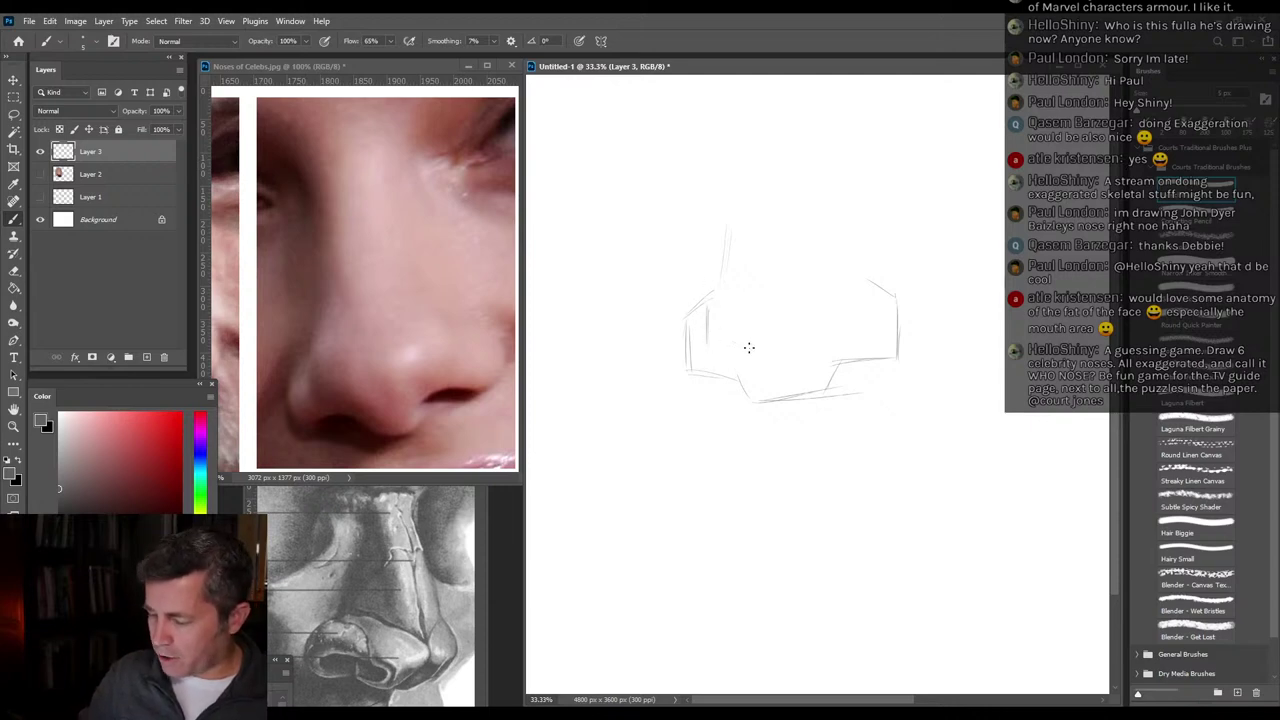
{"action": "mouse_move", "coordinate": [708, 333]}
{"action": "left_mouse_down"}
{"action": "mouse_move", "coordinate": [738, 353]}
{"action": "mouse_move", "coordinate": [821, 342]}
{"action": "left_mouse_up"}
{"action": "left_click_drag", "start_coordinate": [739, 352], "coordinate": [808, 343]}
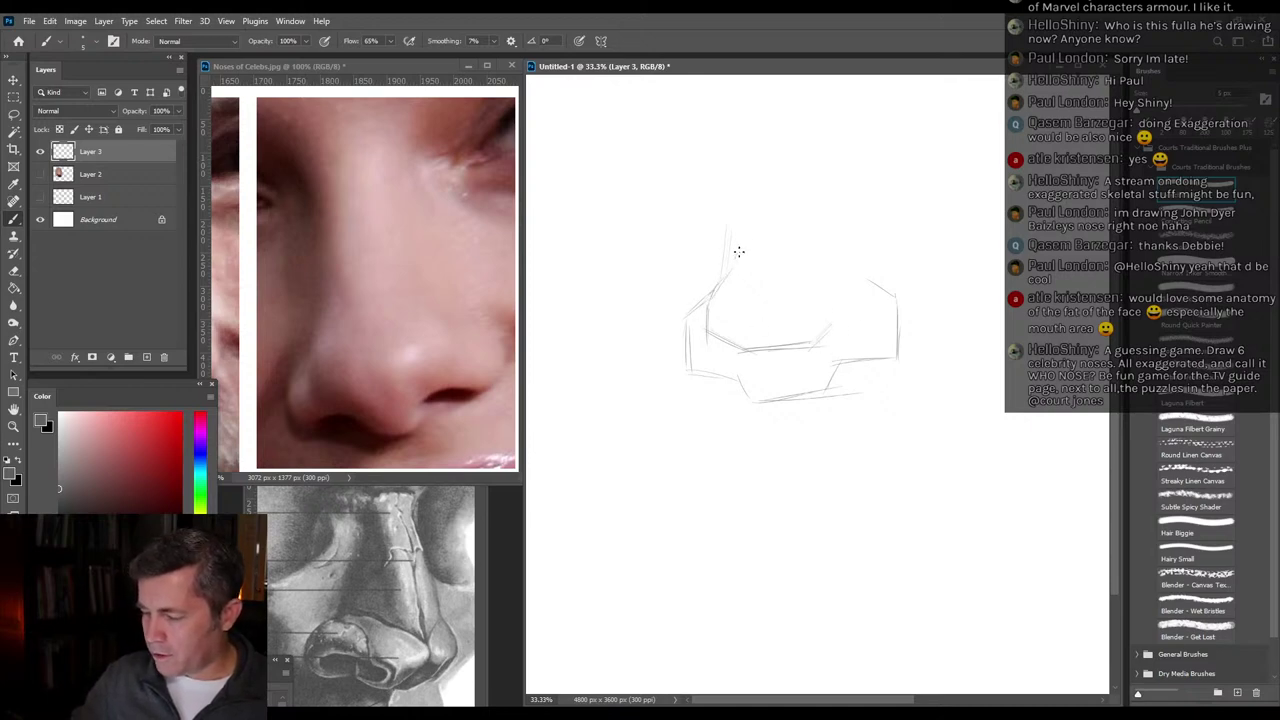
Sketch the bridge sides and far nostril wing, and reinforce the near wing and the nose's lower contour.
{"action": "mouse_move", "coordinate": [739, 254]}
{"action": "left_mouse_down"}
{"action": "mouse_move", "coordinate": [737, 176]}
{"action": "mouse_move", "coordinate": [735, 198]}
{"action": "mouse_move", "coordinate": [786, 234]}
{"action": "left_mouse_up"}
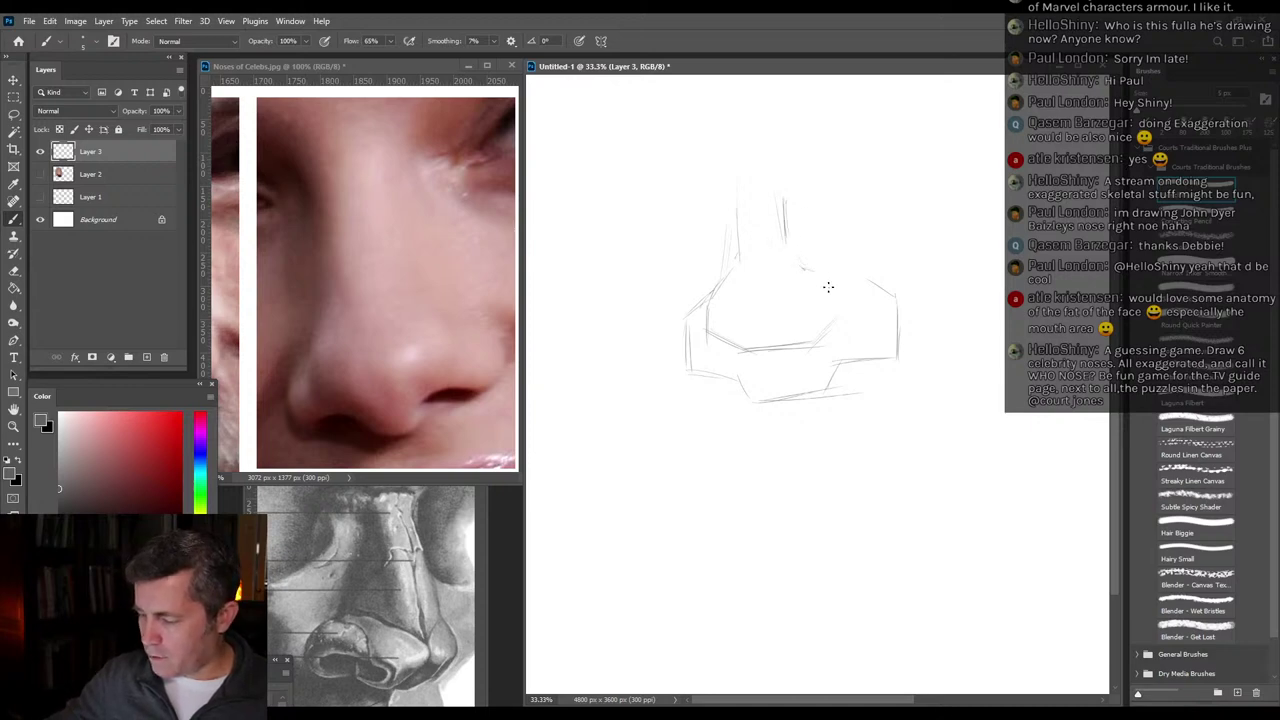
{"action": "left_click_drag", "start_coordinate": [821, 284], "coordinate": [822, 316]}
{"action": "mouse_move", "coordinate": [836, 269]}
{"action": "left_mouse_down"}
{"action": "mouse_move", "coordinate": [880, 287]}
{"action": "mouse_move", "coordinate": [897, 350]}
{"action": "left_mouse_up"}
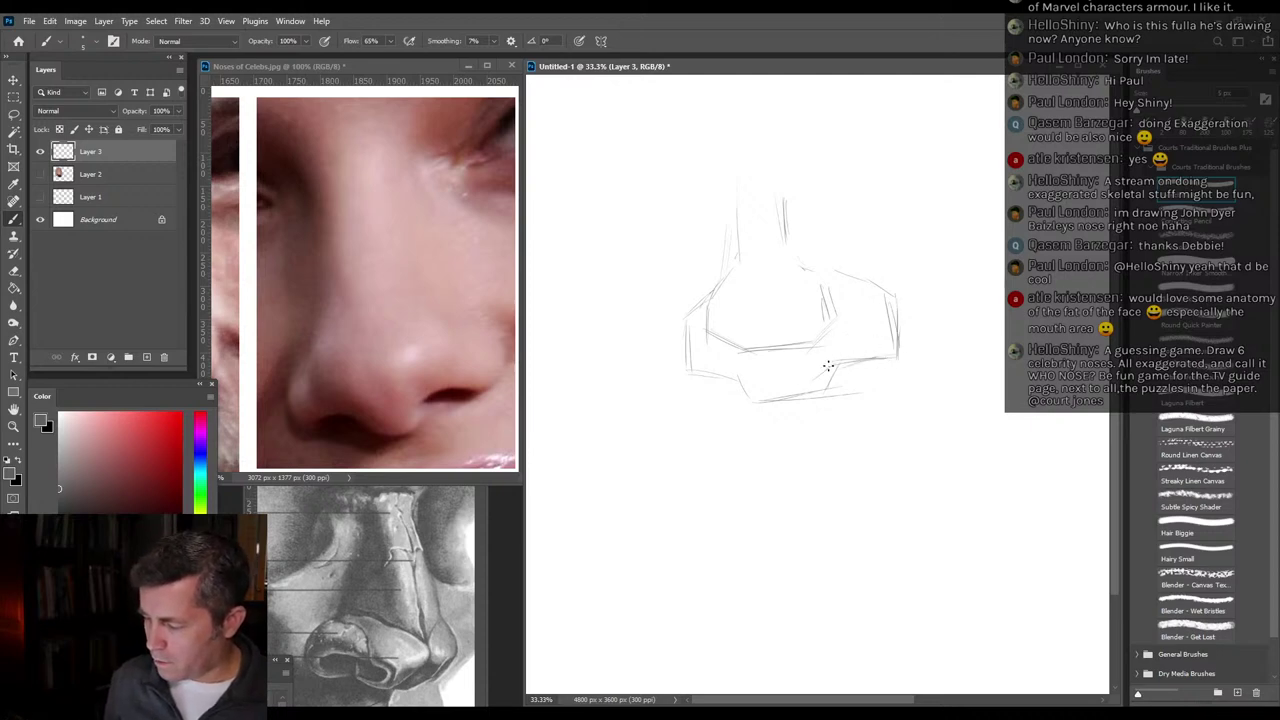
{"action": "mouse_move", "coordinate": [828, 366]}
{"action": "left_mouse_down"}
{"action": "mouse_move", "coordinate": [815, 398]}
{"action": "mouse_move", "coordinate": [767, 400]}
{"action": "mouse_move", "coordinate": [815, 387]}
{"action": "mouse_move", "coordinate": [750, 397]}
{"action": "mouse_move", "coordinate": [768, 401]}
{"action": "mouse_move", "coordinate": [743, 377]}
{"action": "mouse_move", "coordinate": [676, 374]}
{"action": "mouse_move", "coordinate": [690, 378]}
{"action": "mouse_move", "coordinate": [676, 319]}
{"action": "mouse_move", "coordinate": [746, 274]}
{"action": "mouse_move", "coordinate": [689, 306]}
{"action": "mouse_move", "coordinate": [699, 287]}
{"action": "mouse_move", "coordinate": [713, 290]}
{"action": "mouse_move", "coordinate": [701, 312]}
{"action": "mouse_move", "coordinate": [726, 272]}
{"action": "mouse_move", "coordinate": [705, 338]}
{"action": "left_mouse_up"}
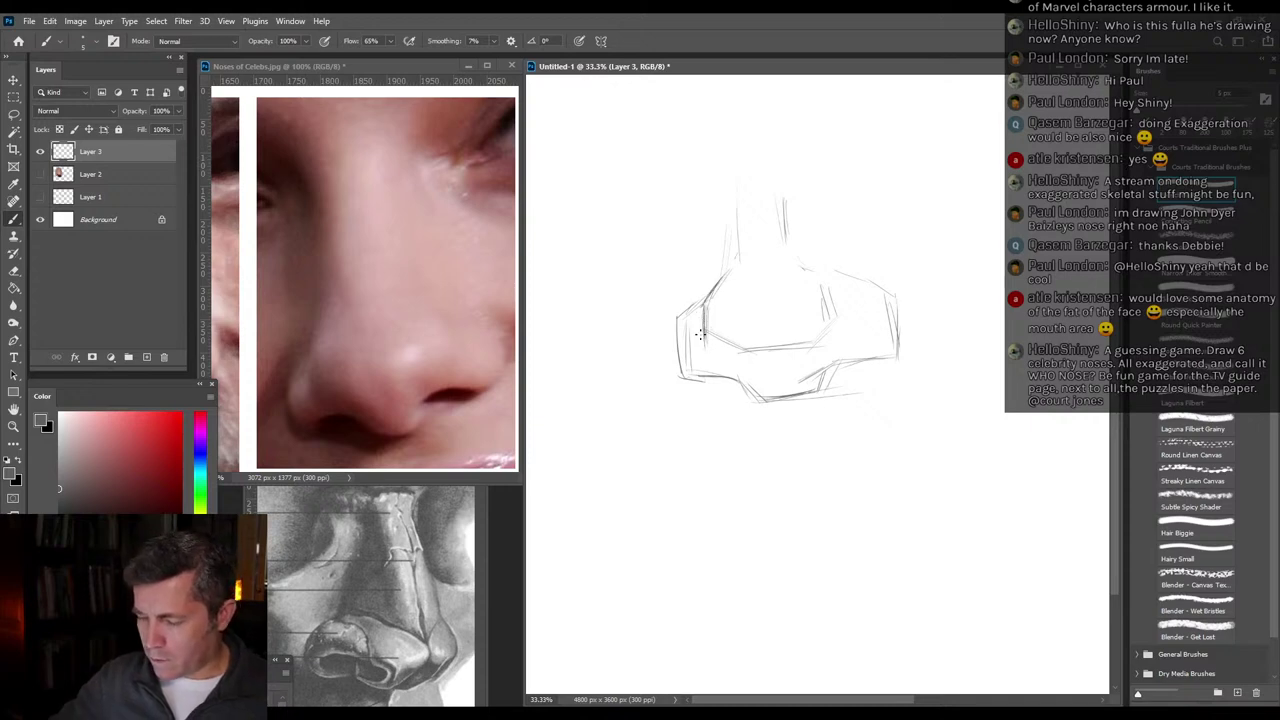
Draw the bridge planes, the notch above the tip and the curved side cartilages up to the nasal bone.
{"action": "mouse_move", "coordinate": [735, 262]}
{"action": "left_mouse_down"}
{"action": "mouse_move", "coordinate": [741, 179]}
{"action": "mouse_move", "coordinate": [736, 253]}
{"action": "mouse_move", "coordinate": [737, 178]}
{"action": "left_mouse_up"}
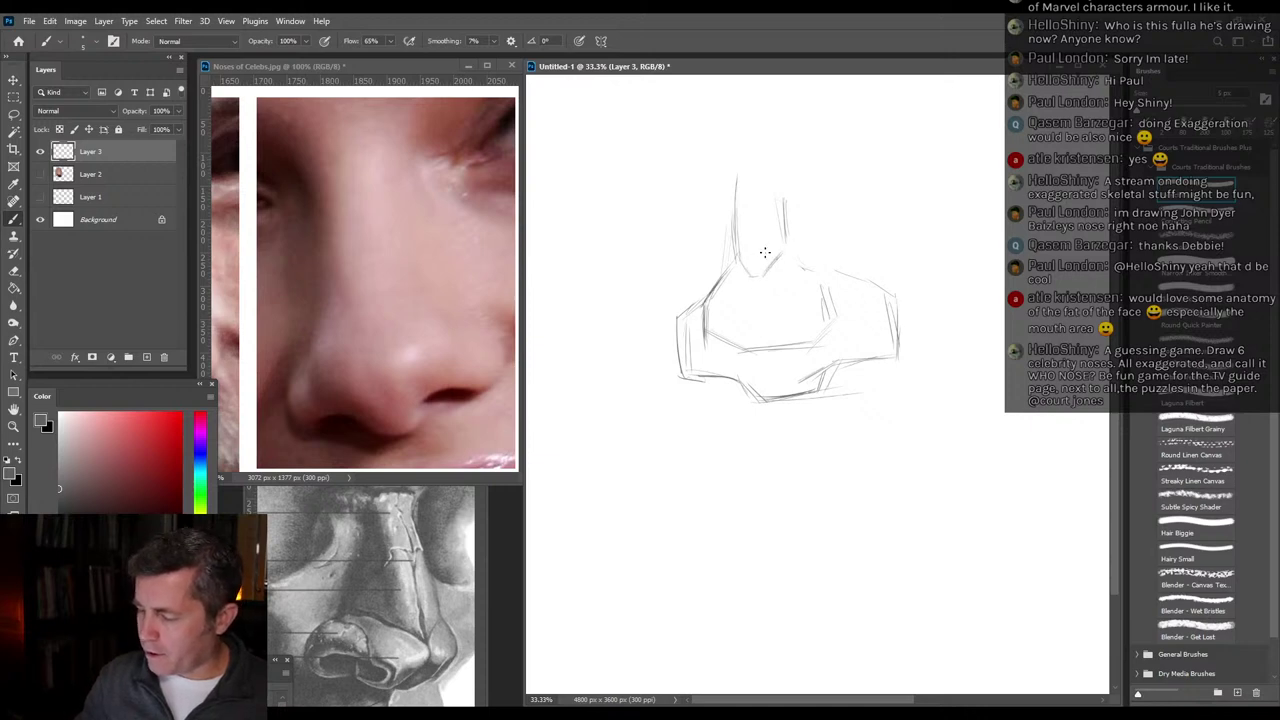
{"action": "mouse_move", "coordinate": [758, 214]}
{"action": "left_mouse_down"}
{"action": "mouse_move", "coordinate": [756, 248]}
{"action": "mouse_move", "coordinate": [752, 184]}
{"action": "mouse_move", "coordinate": [752, 277]}
{"action": "left_mouse_up"}
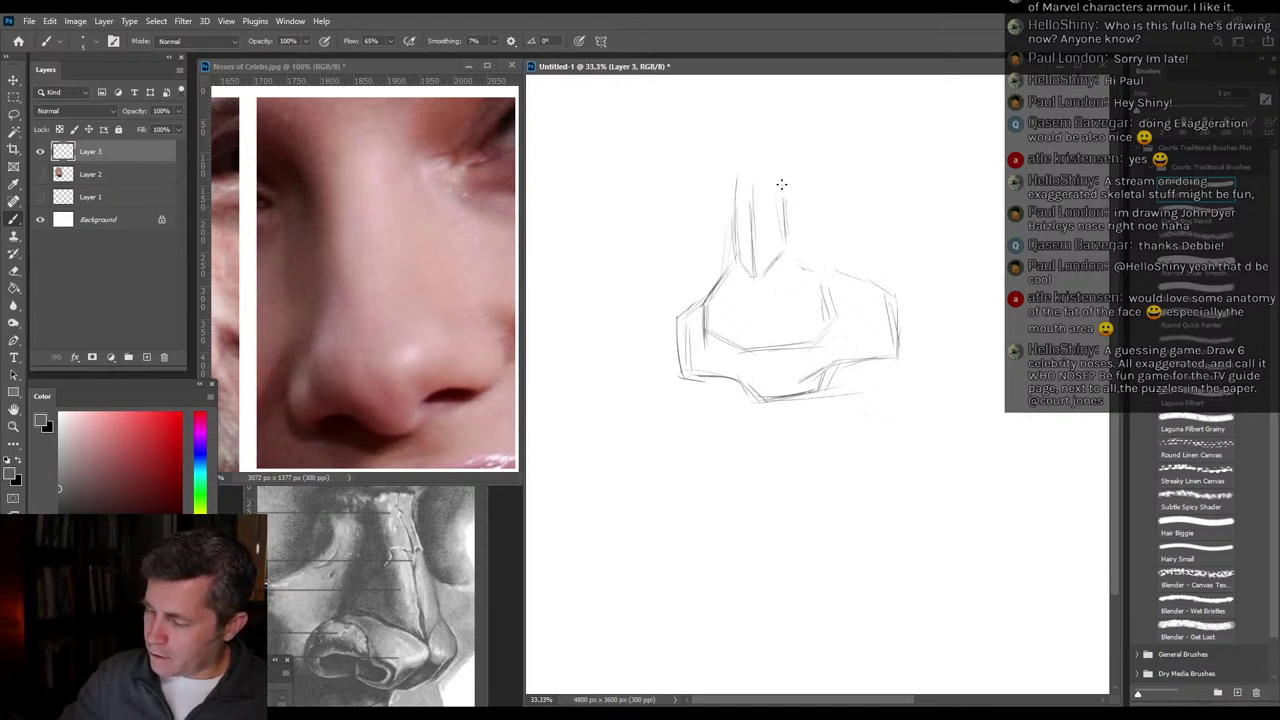
{"action": "mouse_move", "coordinate": [782, 184]}
{"action": "left_mouse_down"}
{"action": "mouse_move", "coordinate": [813, 211]}
{"action": "mouse_move", "coordinate": [843, 274]}
{"action": "mouse_move", "coordinate": [789, 261]}
{"action": "left_mouse_up"}
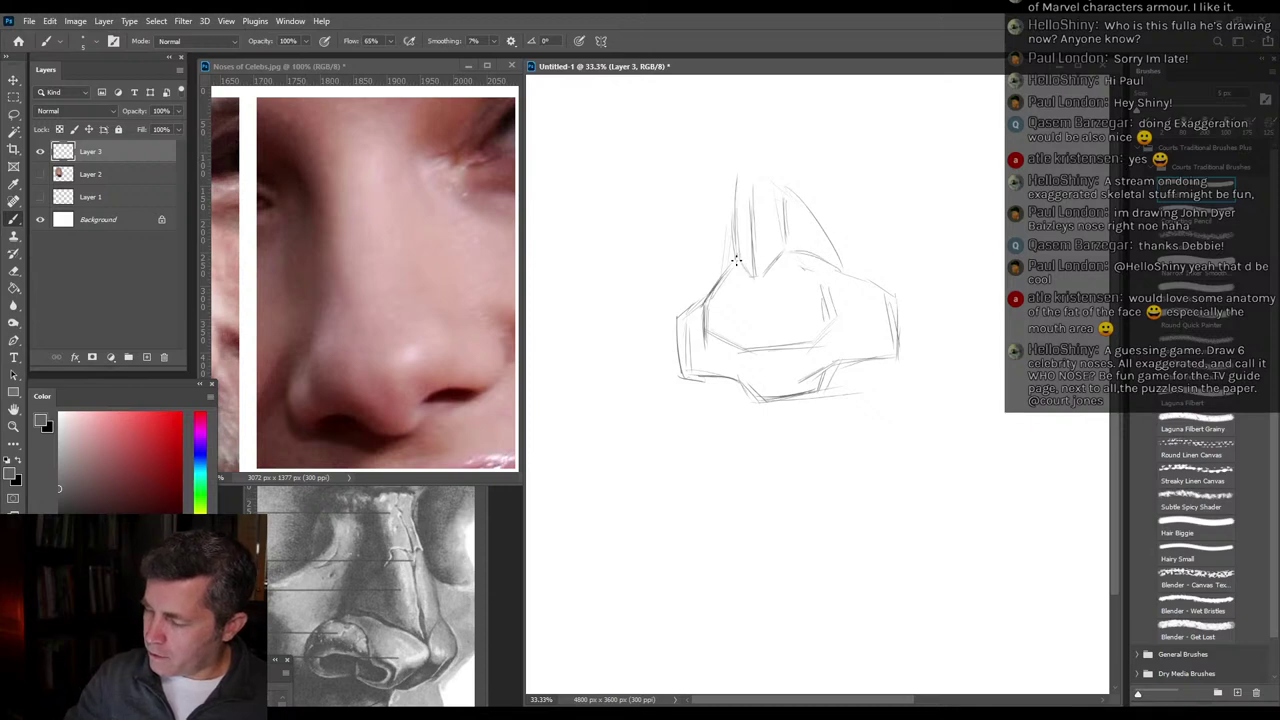
{"action": "left_click_drag", "start_coordinate": [713, 284], "coordinate": [732, 192]}
{"action": "mouse_move", "coordinate": [719, 260]}
{"action": "left_mouse_down"}
{"action": "mouse_move", "coordinate": [739, 189]}
{"action": "mouse_move", "coordinate": [728, 174]}
{"action": "mouse_move", "coordinate": [777, 154]}
{"action": "mouse_move", "coordinate": [725, 155]}
{"action": "left_mouse_up"}
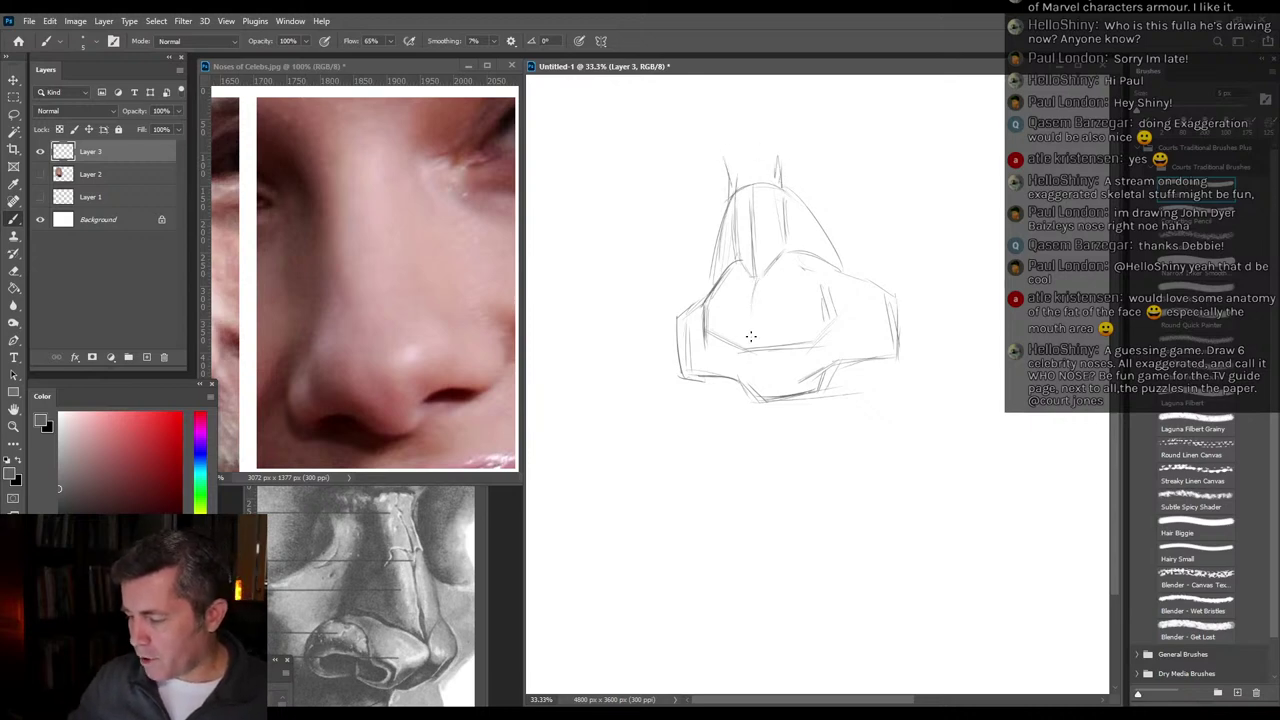
Draw the center line down the nose tip and its underside, and reinforce the tip's outer contour.
{"action": "left_click_drag", "start_coordinate": [754, 289], "coordinate": [751, 346]}
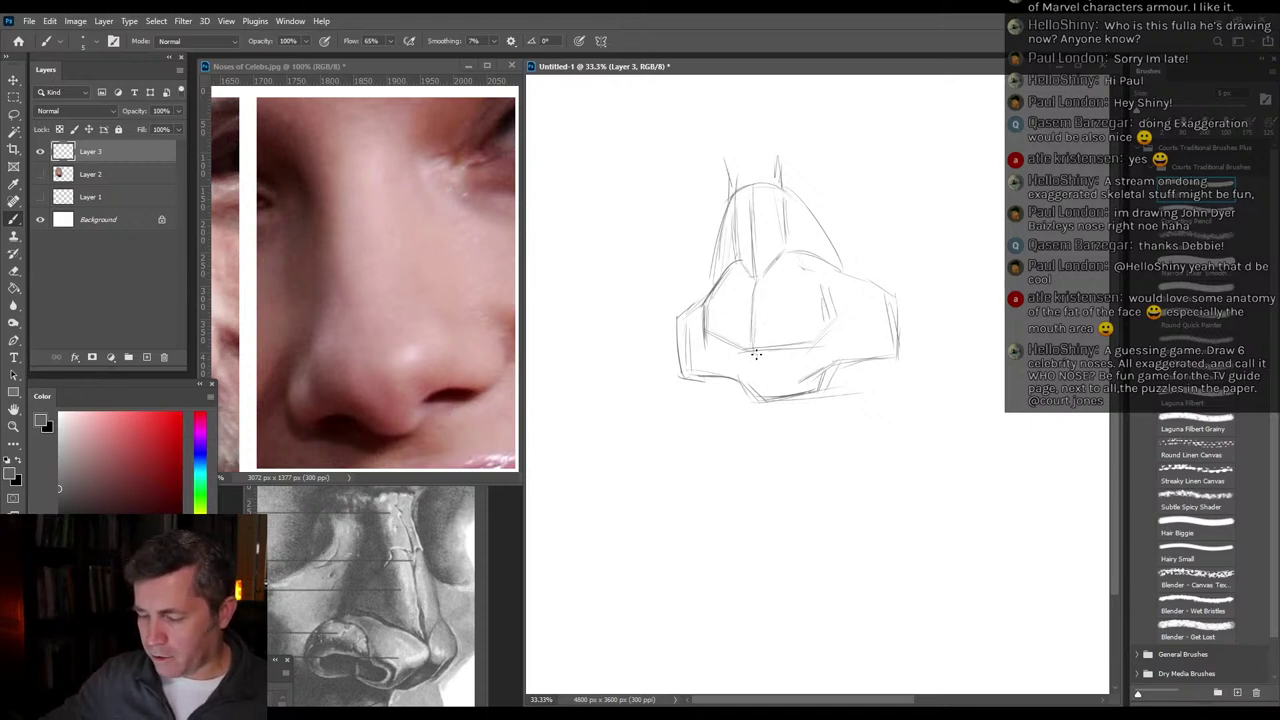
{"action": "left_click_drag", "start_coordinate": [773, 386], "coordinate": [758, 357]}
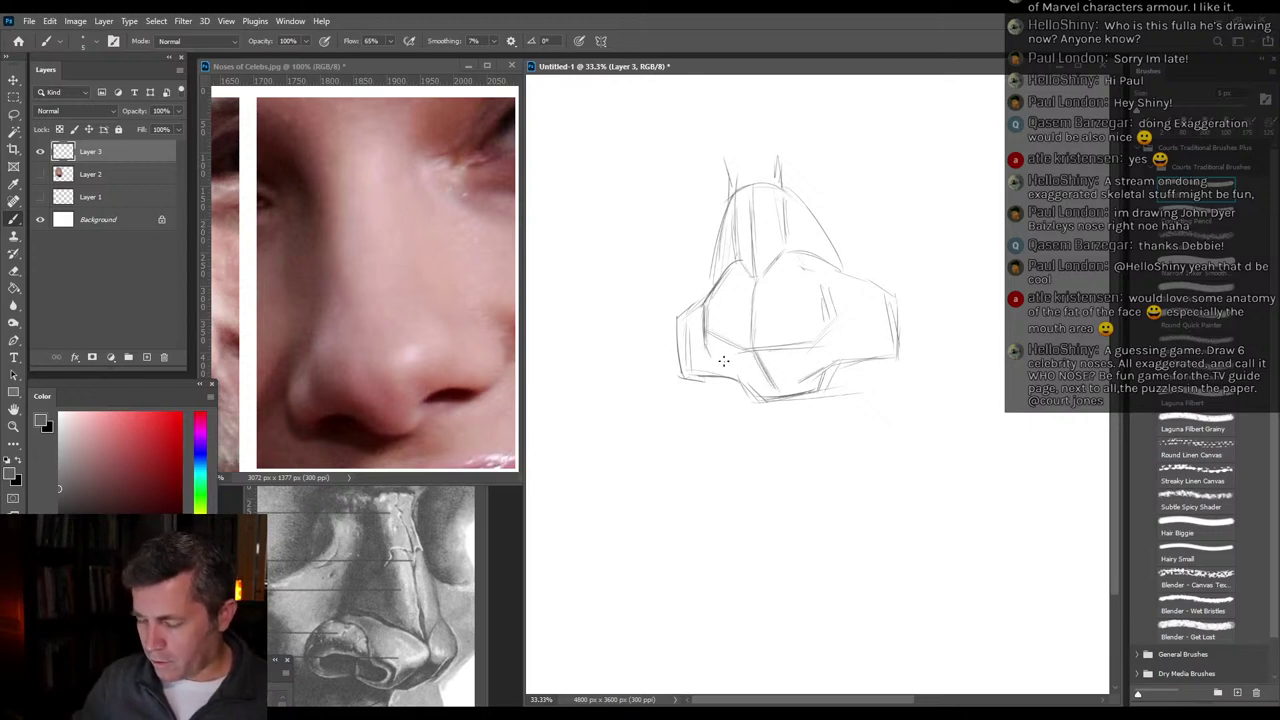
{"action": "mouse_move", "coordinate": [708, 355]}
{"action": "left_mouse_down"}
{"action": "mouse_move", "coordinate": [744, 382]}
{"action": "mouse_move", "coordinate": [808, 397]}
{"action": "mouse_move", "coordinate": [836, 360]}
{"action": "mouse_move", "coordinate": [849, 276]}
{"action": "left_mouse_up"}
{"action": "left_click_drag", "start_coordinate": [752, 284], "coordinate": [772, 262]}
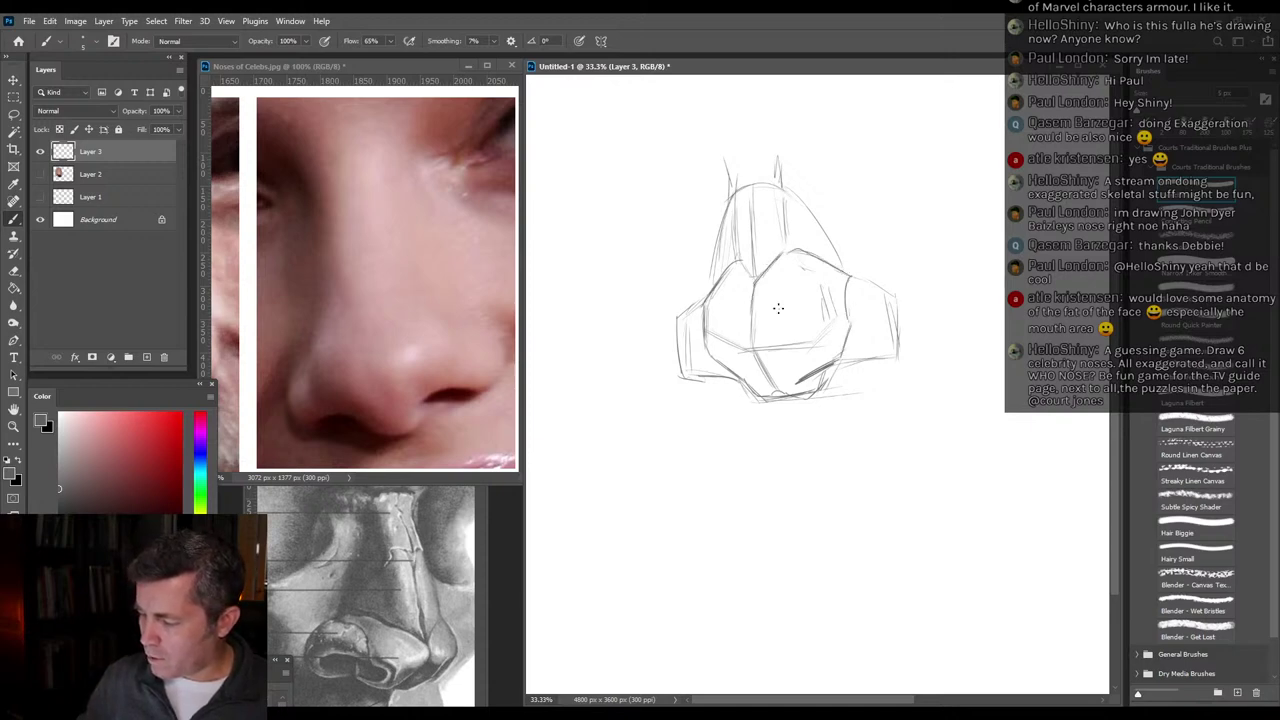
Darken the tip's right edge, the right nostril and the angular outlines of both nostril wings.
{"action": "mouse_move", "coordinate": [849, 274]}
{"action": "left_mouse_down"}
{"action": "mouse_move", "coordinate": [837, 356]}
{"action": "mouse_move", "coordinate": [797, 381]}
{"action": "left_mouse_up"}
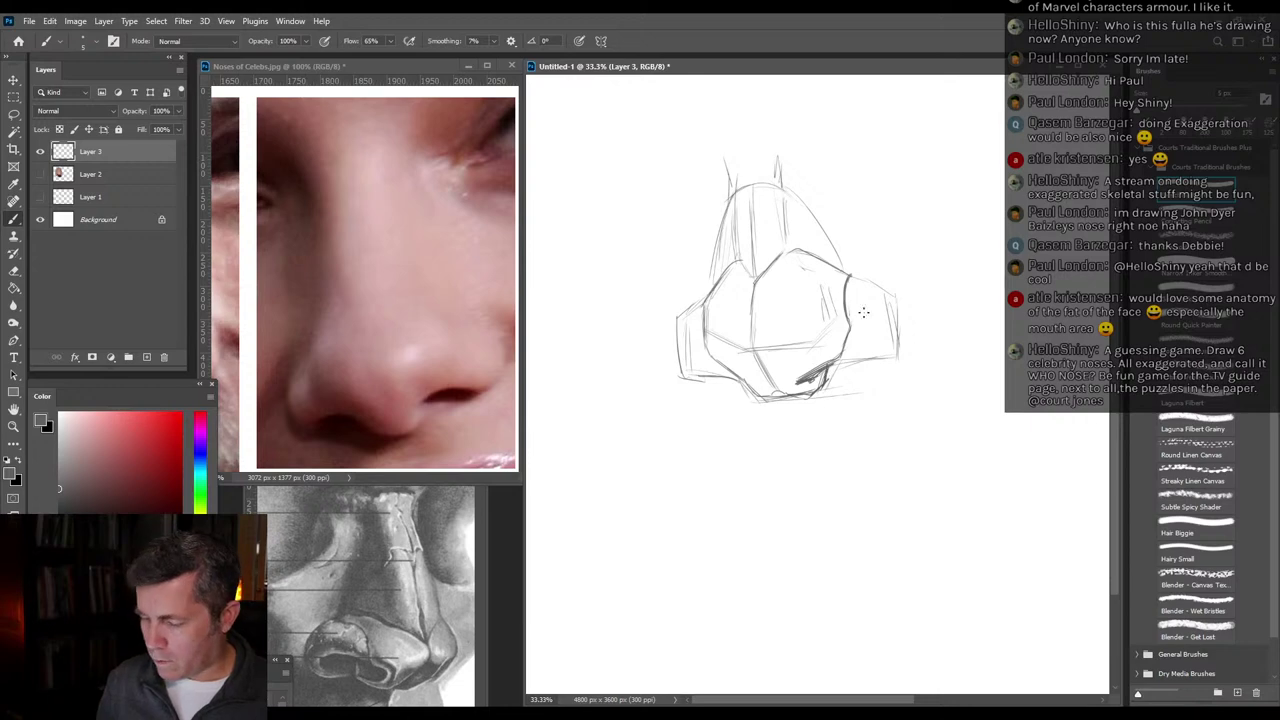
{"action": "mouse_move", "coordinate": [836, 362]}
{"action": "left_mouse_down"}
{"action": "mouse_move", "coordinate": [888, 358]}
{"action": "mouse_move", "coordinate": [900, 326]}
{"action": "mouse_move", "coordinate": [893, 292]}
{"action": "mouse_move", "coordinate": [850, 278]}
{"action": "left_mouse_up"}
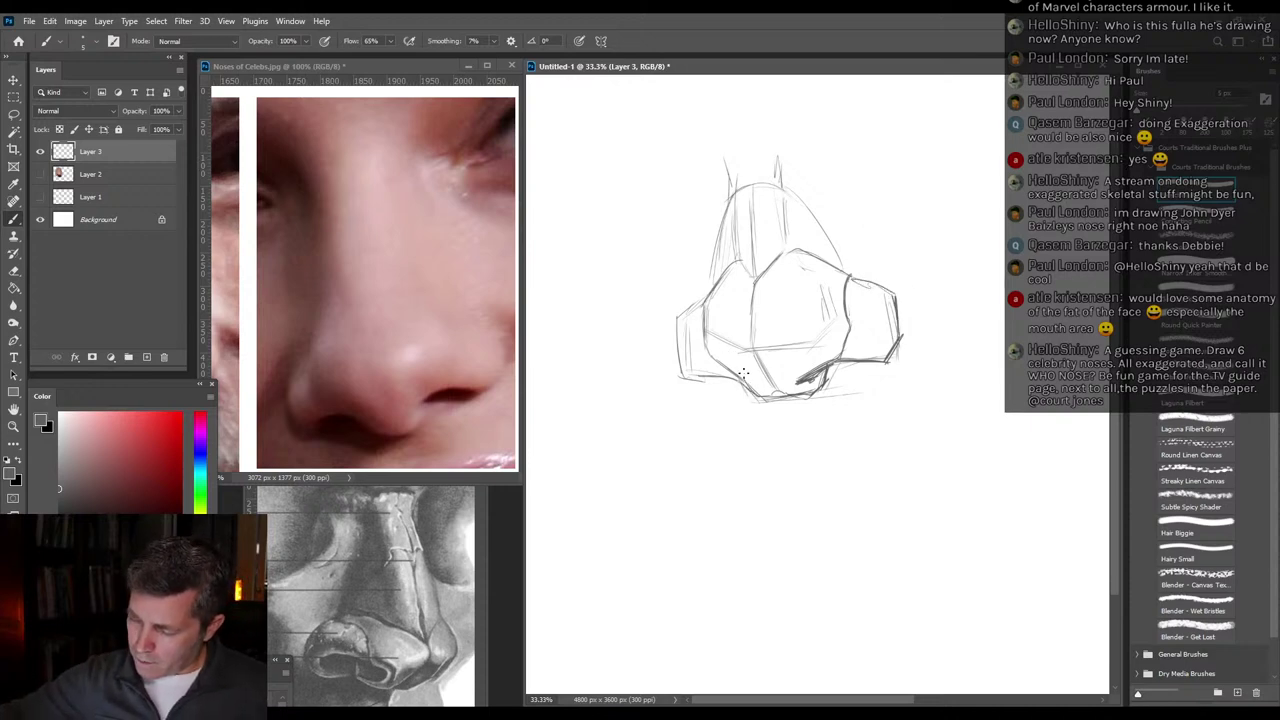
{"action": "left_click_drag", "start_coordinate": [716, 375], "coordinate": [745, 384]}
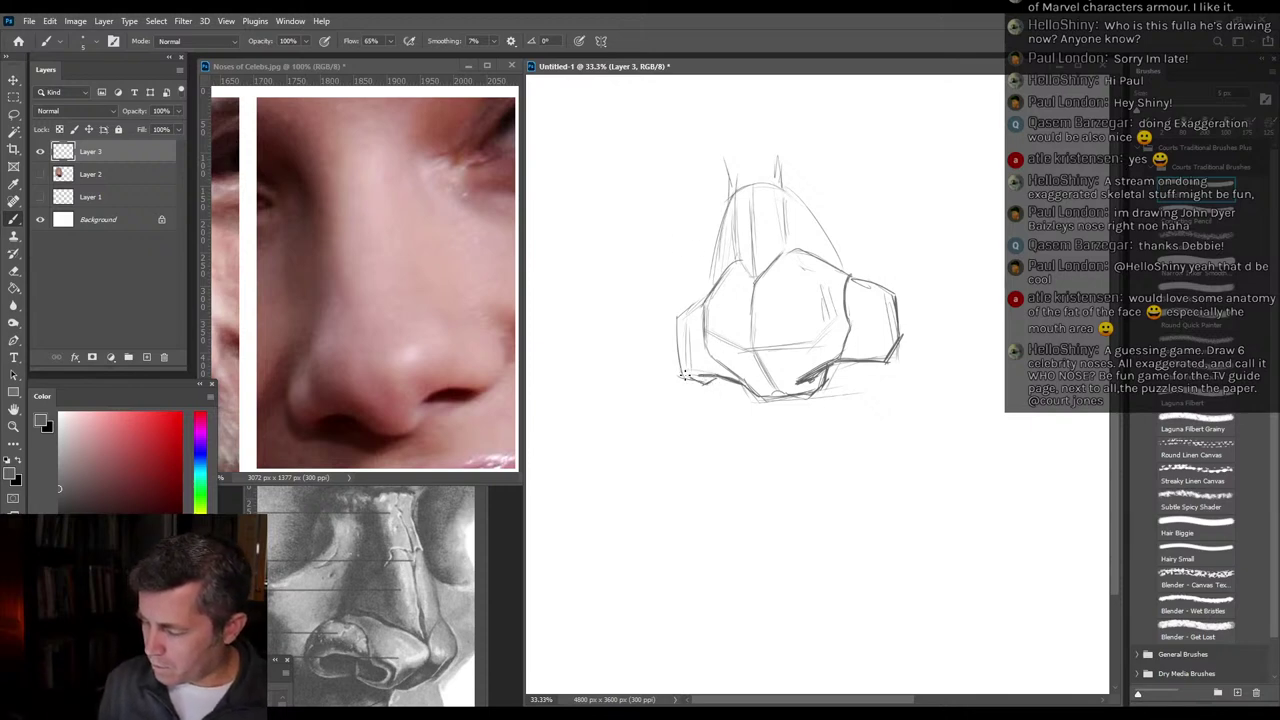
{"action": "mouse_move", "coordinate": [674, 366]}
{"action": "left_mouse_down"}
{"action": "mouse_move", "coordinate": [672, 324]}
{"action": "mouse_move", "coordinate": [708, 292]}
{"action": "left_mouse_up"}
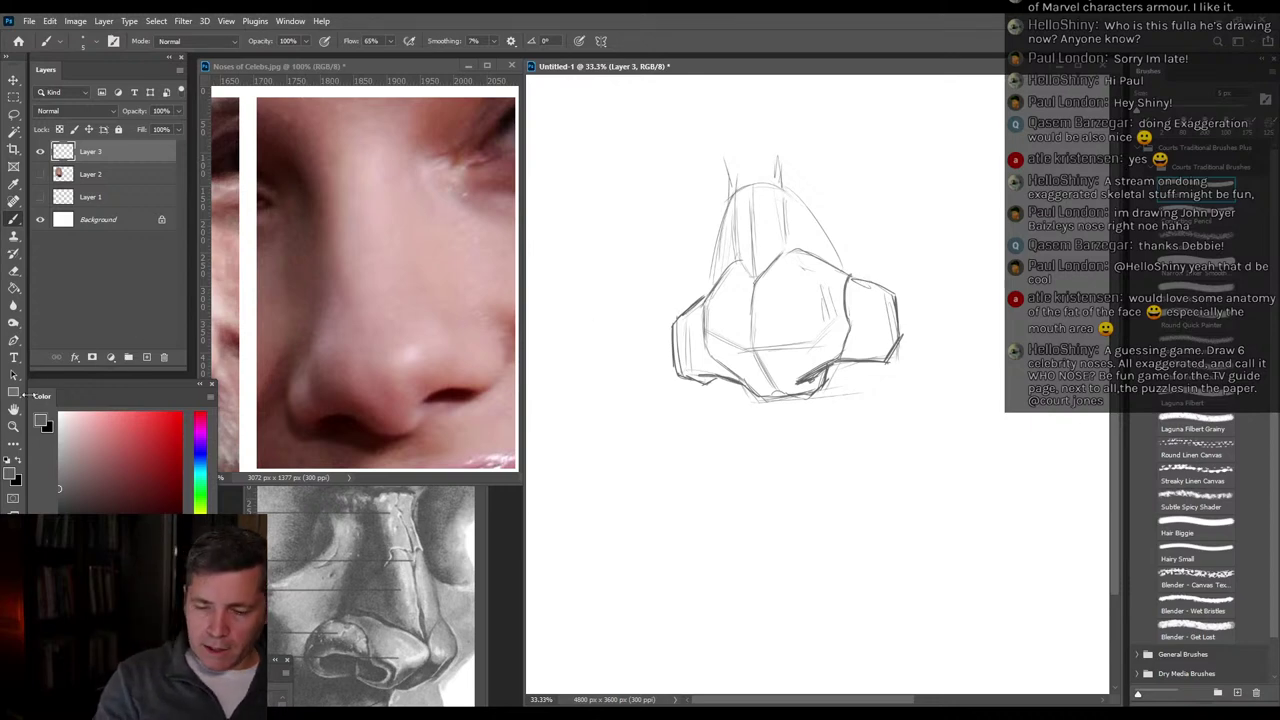
Scale the nose sketch up proportionally to about 135% so it fills more of the canvas.
{"action": "key", "text": "ctrl+t"}
{"action": "mouse_move", "coordinate": [671, 404]}
{"action": "left_mouse_down"}
{"action": "mouse_move", "coordinate": [577, 557]}
{"action": "mouse_move", "coordinate": [606, 508]}
{"action": "left_mouse_up"}
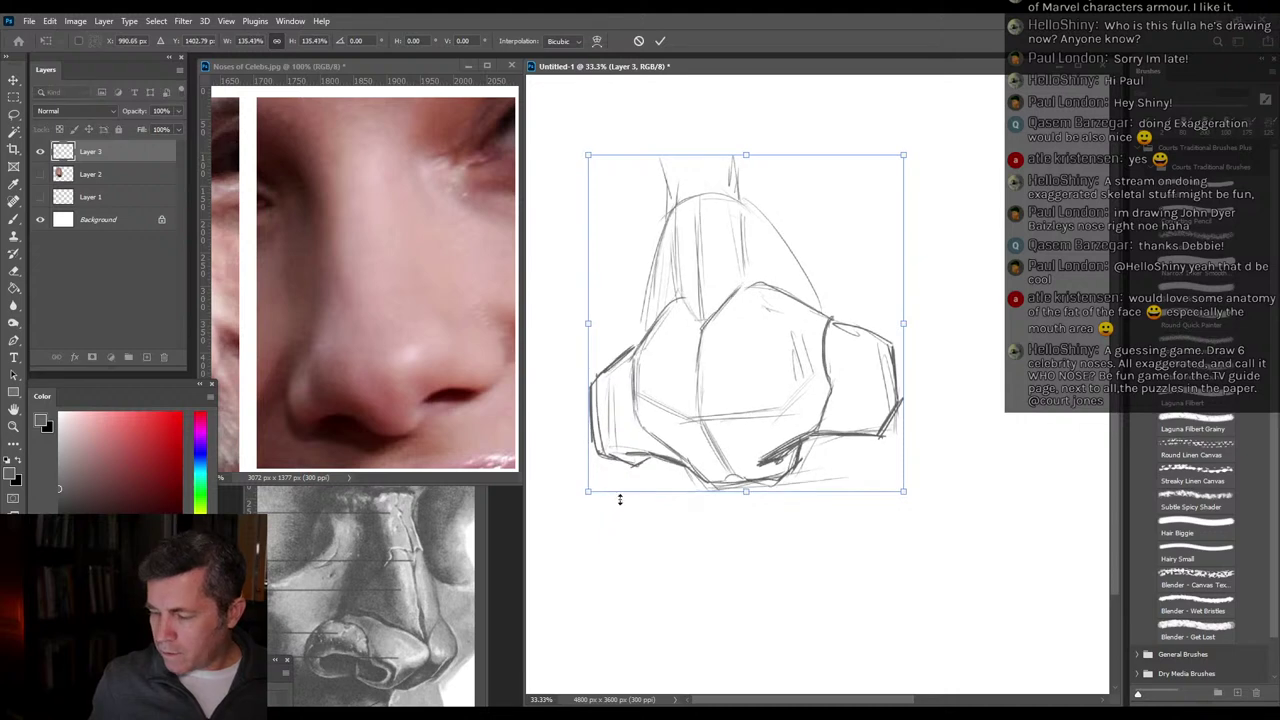
{"action": "key", "text": "Return"}
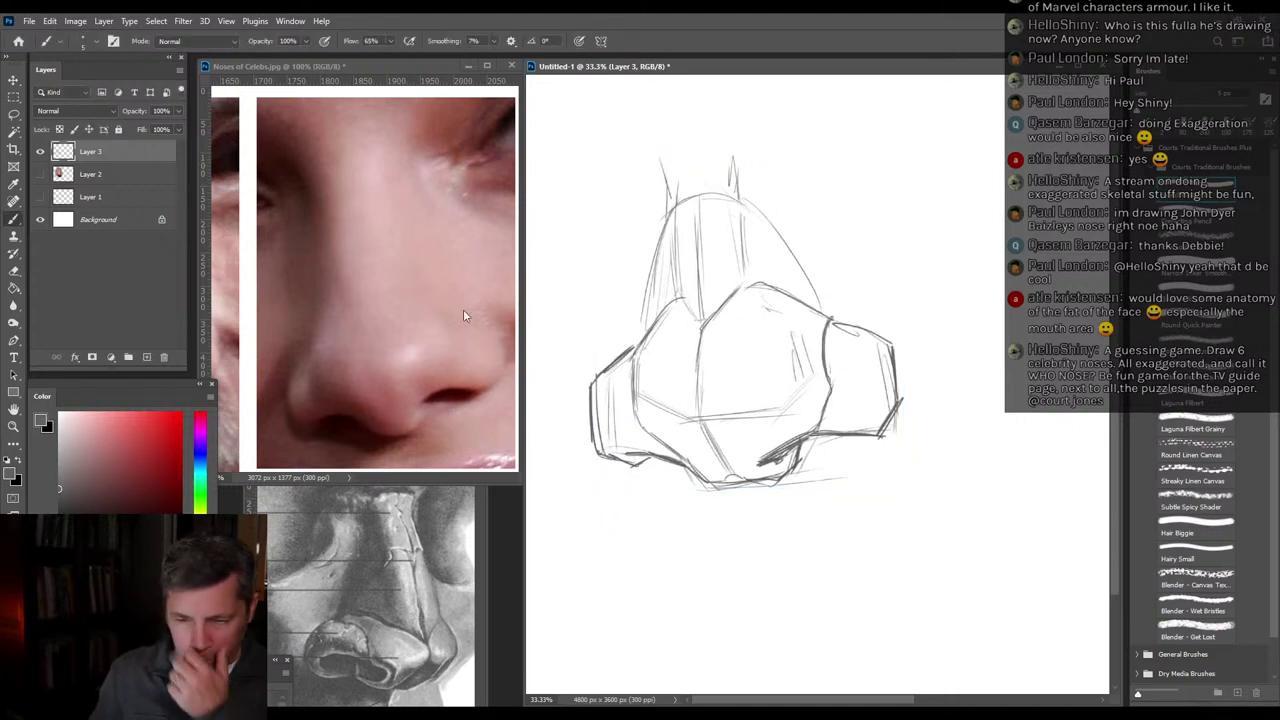
Add a layer beneath the sketch and block in a muted mauve base around the whole nose with the large Round Quick Painter brush.
{"action": "left_click", "coordinate": [146, 176]}
{"action": "left_click", "coordinate": [147, 357]}
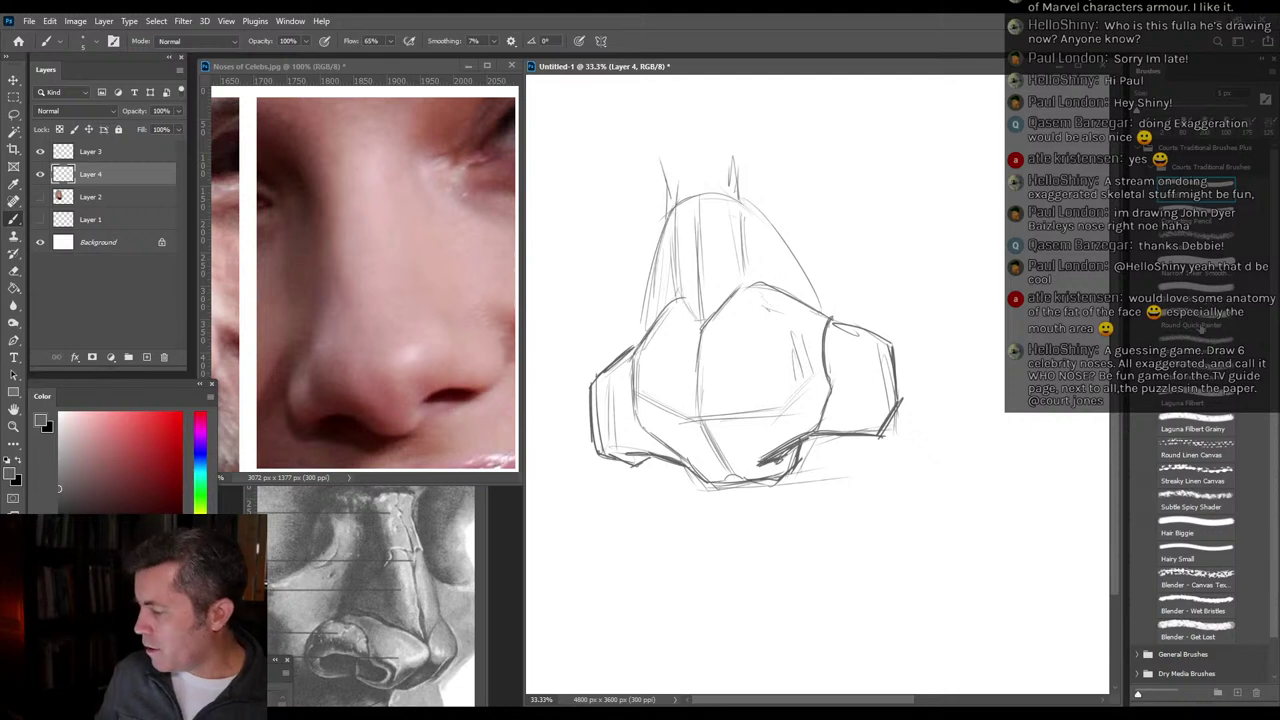
{"action": "left_click", "coordinate": [1212, 321]}
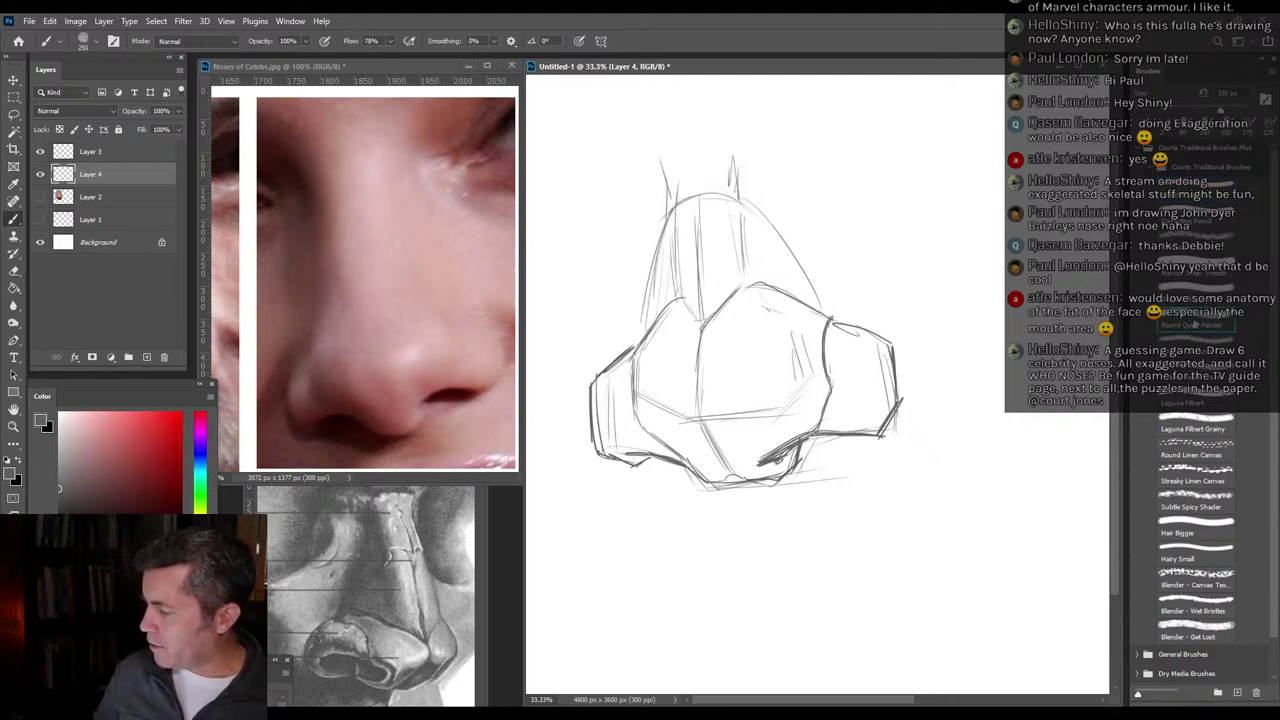
{"action": "left_click", "coordinate": [173, 479]}
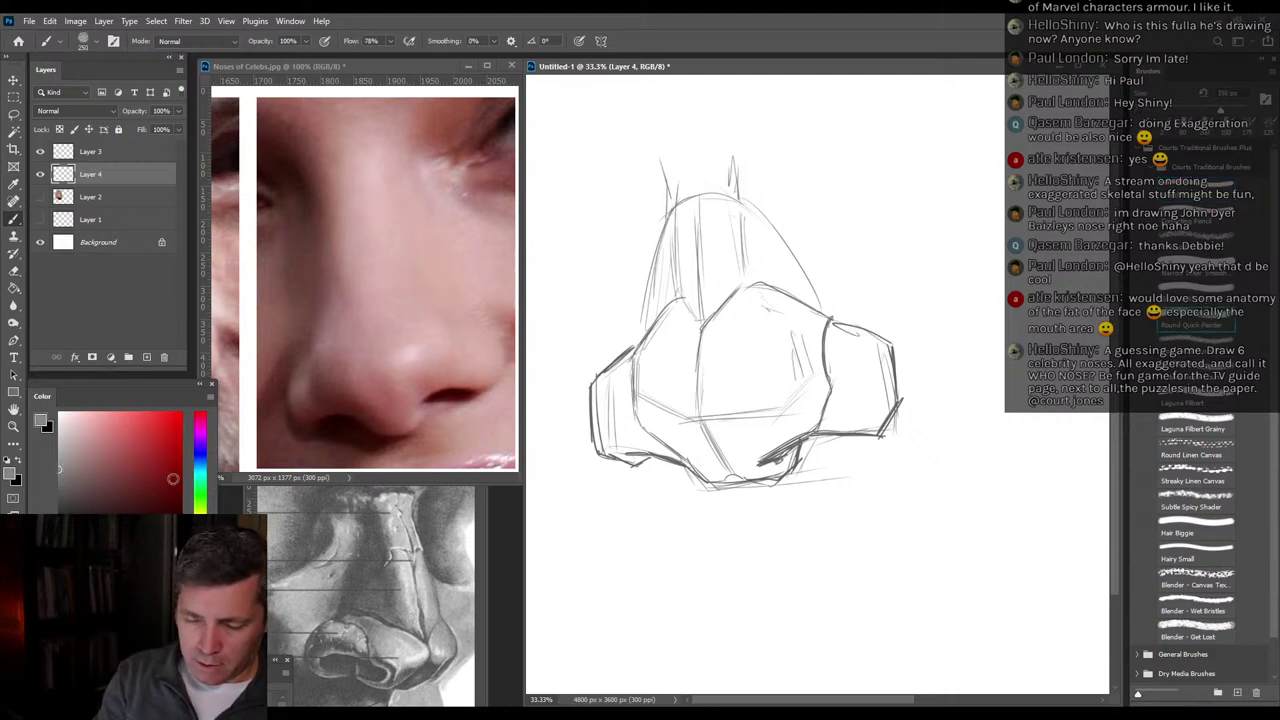
{"action": "left_click_drag", "start_coordinate": [58, 469], "coordinate": [88, 457]}
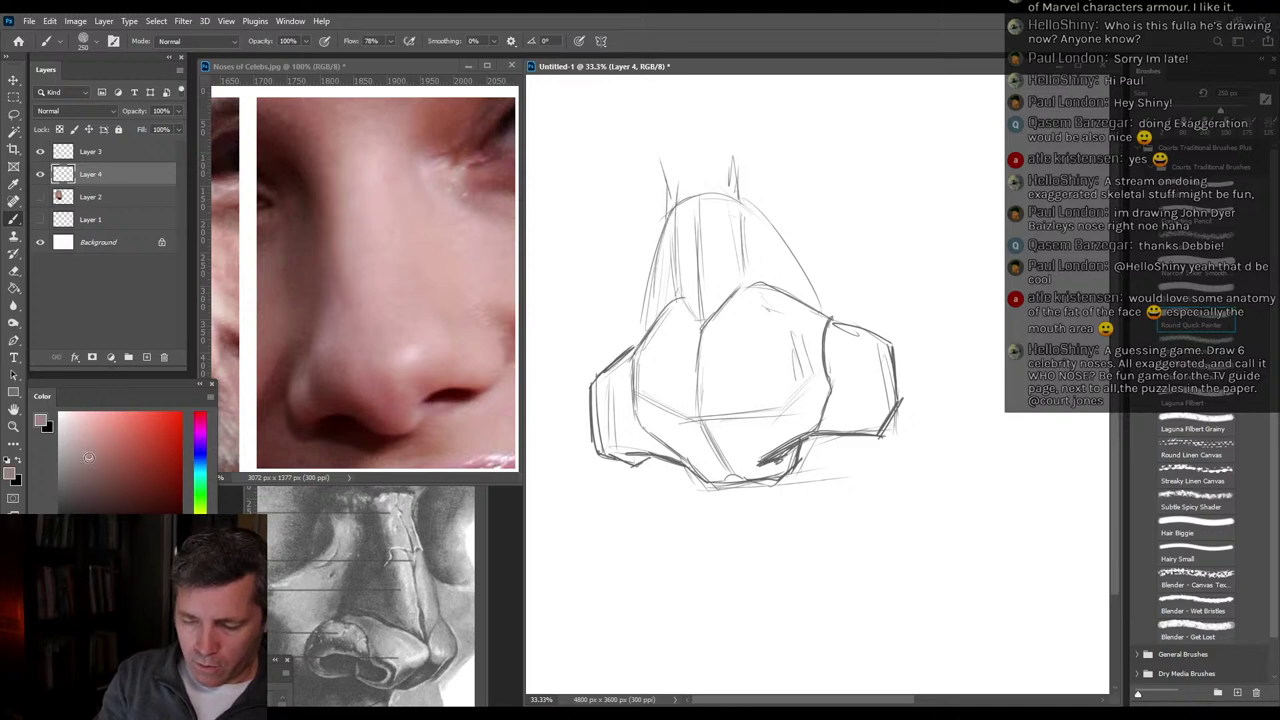
{"action": "mouse_move", "coordinate": [843, 405]}
{"action": "left_mouse_down"}
{"action": "mouse_move", "coordinate": [747, 488]}
{"action": "mouse_move", "coordinate": [697, 507]}
{"action": "mouse_move", "coordinate": [686, 465]}
{"action": "mouse_move", "coordinate": [634, 485]}
{"action": "mouse_move", "coordinate": [626, 438]}
{"action": "mouse_move", "coordinate": [587, 443]}
{"action": "mouse_move", "coordinate": [585, 359]}
{"action": "mouse_move", "coordinate": [690, 152]}
{"action": "left_mouse_up"}
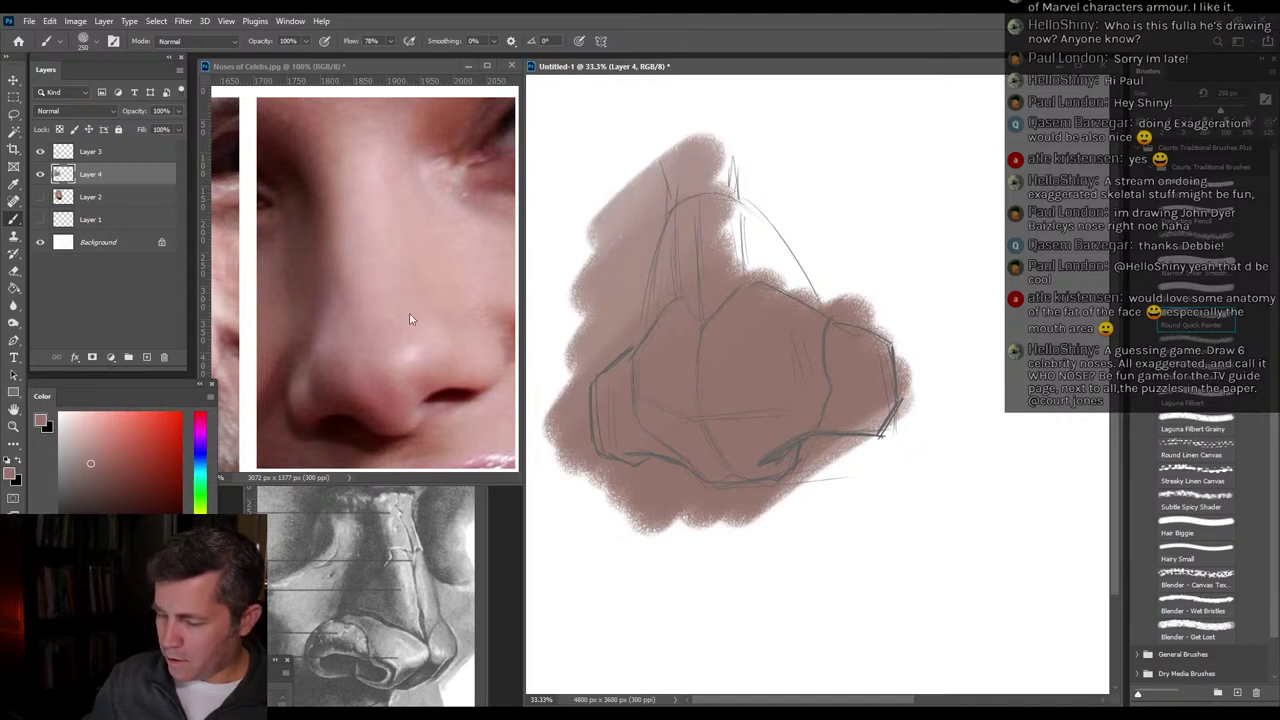
{"action": "left_click_drag", "start_coordinate": [90, 462], "coordinate": [79, 447]}
{"action": "mouse_move", "coordinate": [786, 286]}
{"action": "left_mouse_down"}
{"action": "mouse_move", "coordinate": [742, 257]}
{"action": "mouse_move", "coordinate": [692, 257]}
{"action": "mouse_move", "coordinate": [702, 170]}
{"action": "mouse_move", "coordinate": [689, 138]}
{"action": "mouse_move", "coordinate": [696, 297]}
{"action": "mouse_move", "coordinate": [780, 285]}
{"action": "mouse_move", "coordinate": [849, 316]}
{"action": "mouse_move", "coordinate": [882, 356]}
{"action": "mouse_move", "coordinate": [766, 522]}
{"action": "mouse_move", "coordinate": [702, 523]}
{"action": "mouse_move", "coordinate": [760, 348]}
{"action": "mouse_move", "coordinate": [717, 337]}
{"action": "mouse_move", "coordinate": [577, 463]}
{"action": "mouse_move", "coordinate": [550, 428]}
{"action": "mouse_move", "coordinate": [692, 210]}
{"action": "mouse_move", "coordinate": [599, 352]}
{"action": "mouse_move", "coordinate": [701, 501]}
{"action": "mouse_move", "coordinate": [903, 403]}
{"action": "mouse_move", "coordinate": [947, 403]}
{"action": "mouse_move", "coordinate": [908, 543]}
{"action": "mouse_move", "coordinate": [870, 465]}
{"action": "mouse_move", "coordinate": [604, 465]}
{"action": "mouse_move", "coordinate": [641, 555]}
{"action": "mouse_move", "coordinate": [759, 280]}
{"action": "mouse_move", "coordinate": [754, 183]}
{"action": "mouse_move", "coordinate": [840, 160]}
{"action": "left_mouse_up"}
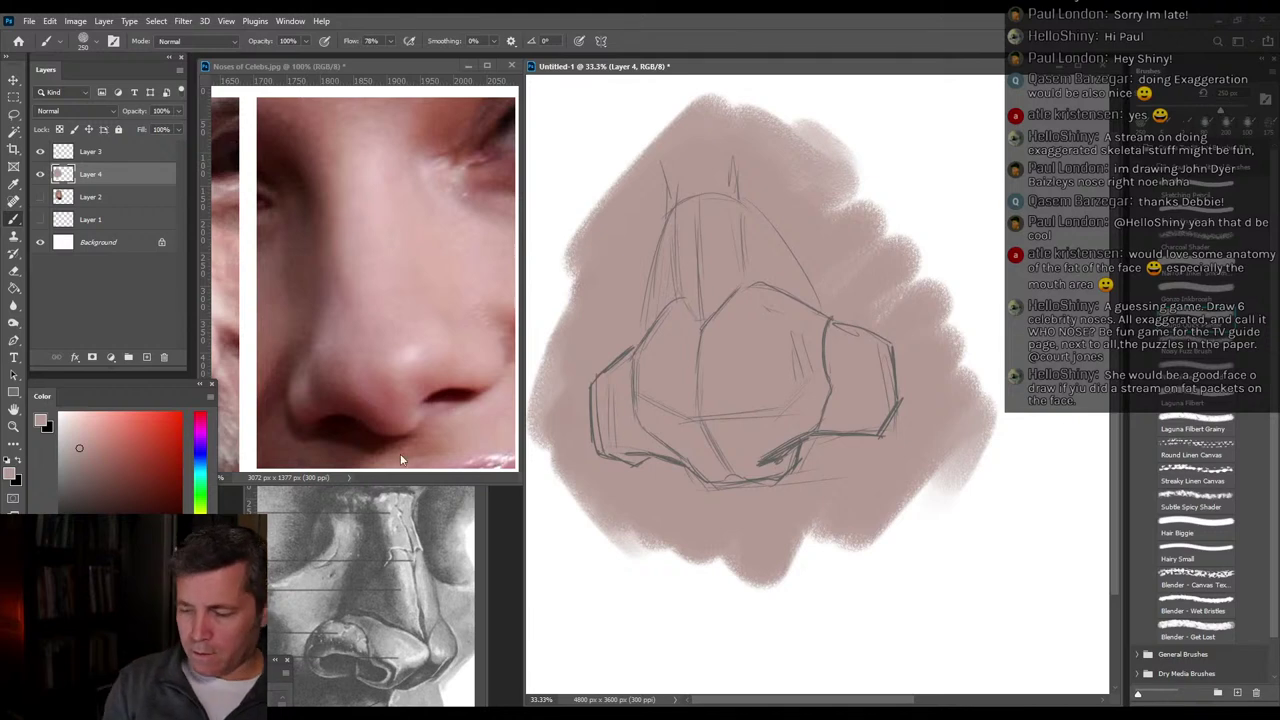
Paint dark reddish-brown shadow on the tip's underside and the base of the left nostril wing with a smaller brush.
{"action": "left_click", "coordinate": [115, 470]}
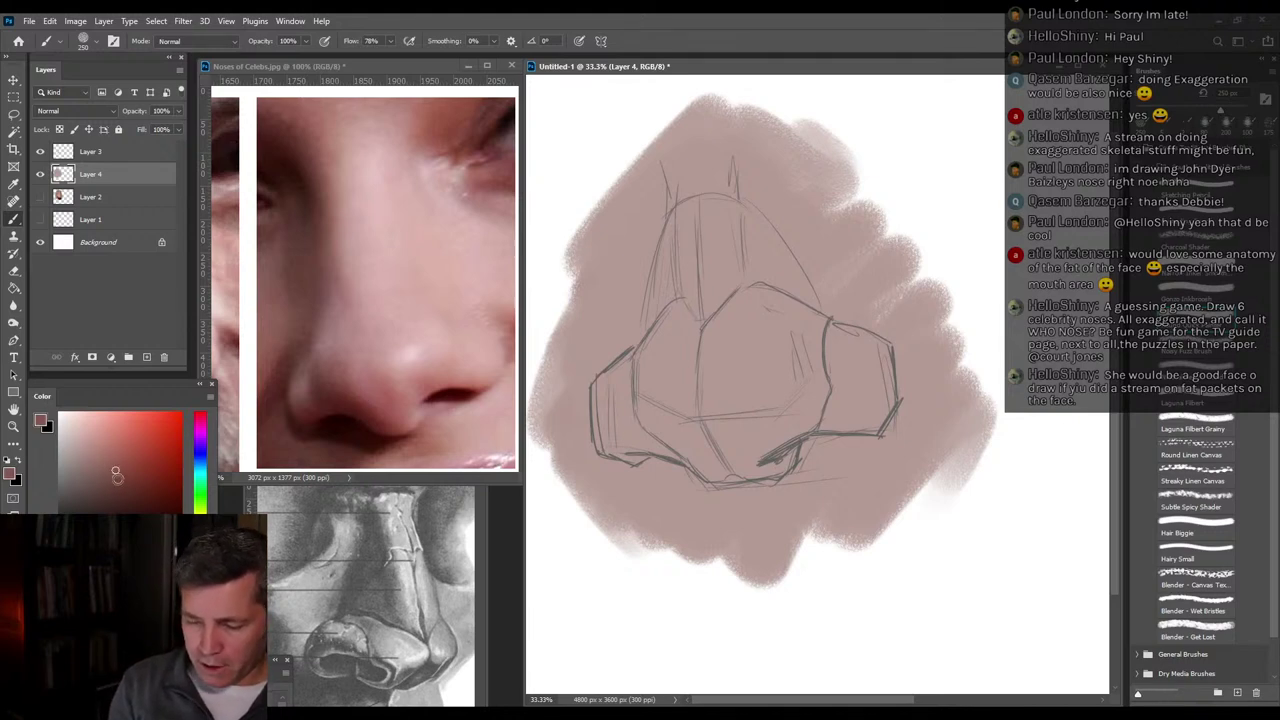
{"action": "left_click", "coordinate": [126, 483]}
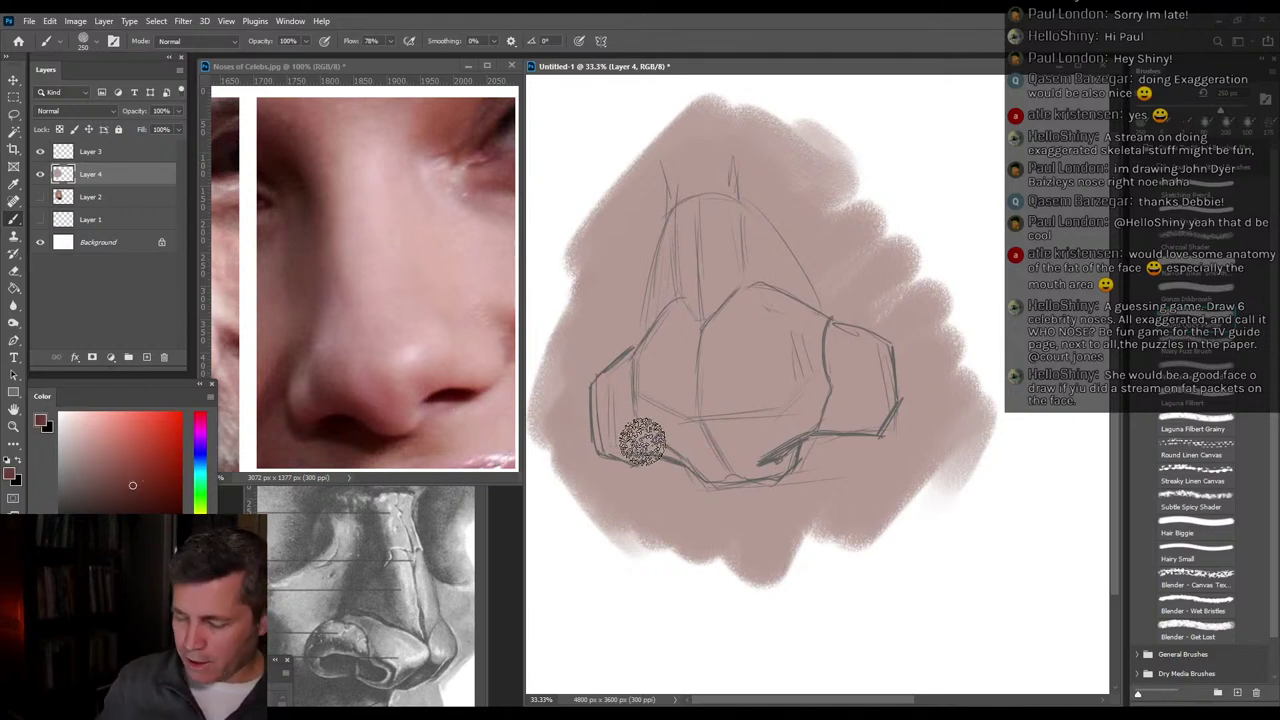
{"action": "key", "text": "bracketleft"}
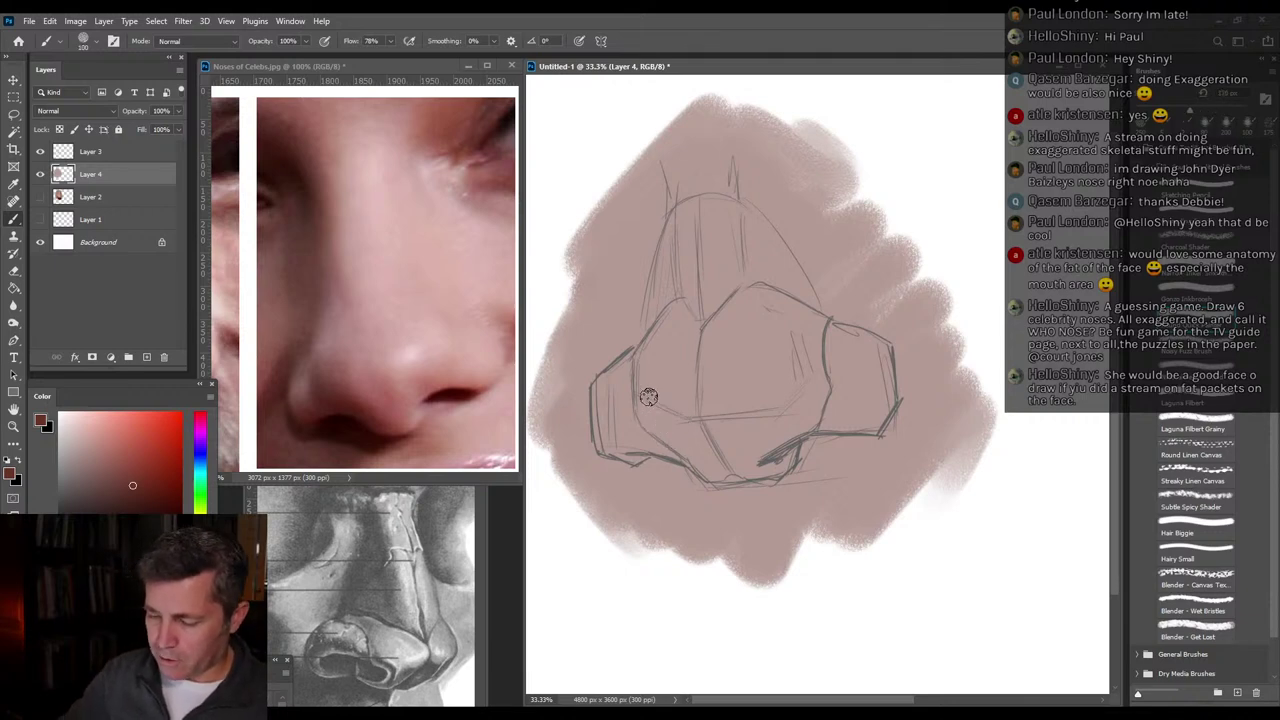
{"action": "mouse_move", "coordinate": [648, 397]}
{"action": "left_mouse_down"}
{"action": "mouse_move", "coordinate": [648, 428]}
{"action": "mouse_move", "coordinate": [700, 455]}
{"action": "left_mouse_up"}
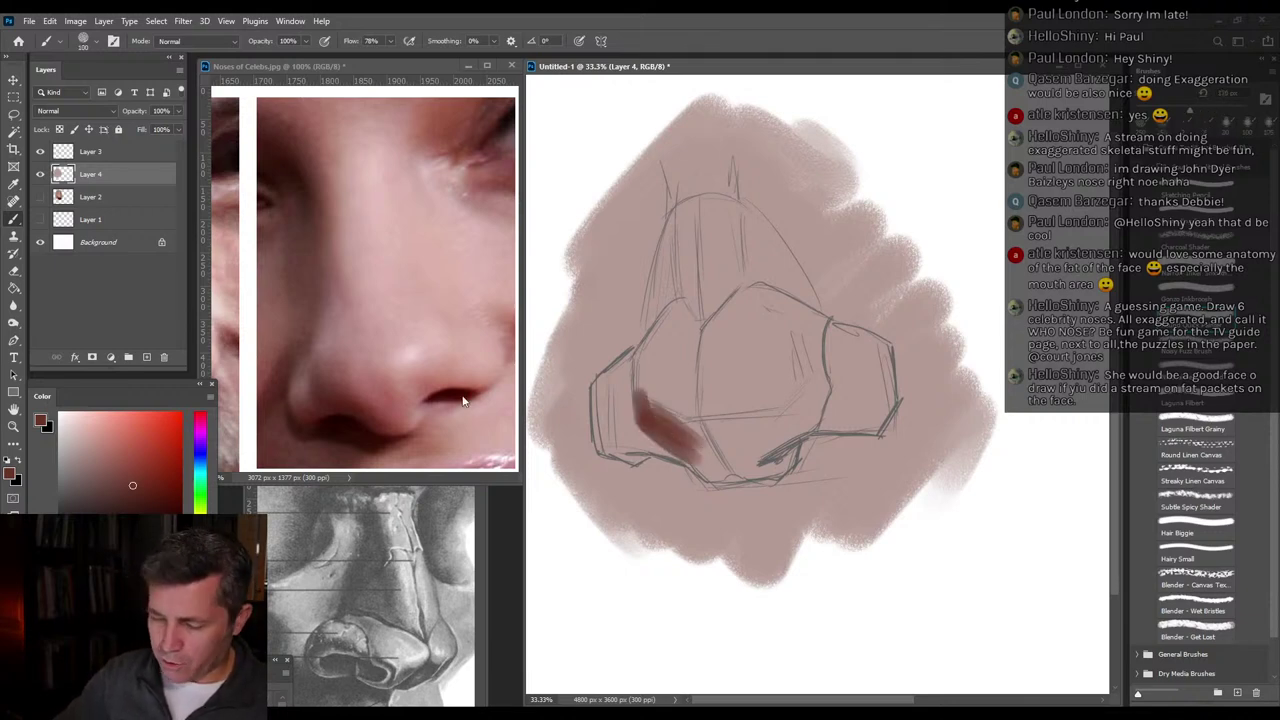
{"action": "left_click", "coordinate": [139, 497]}
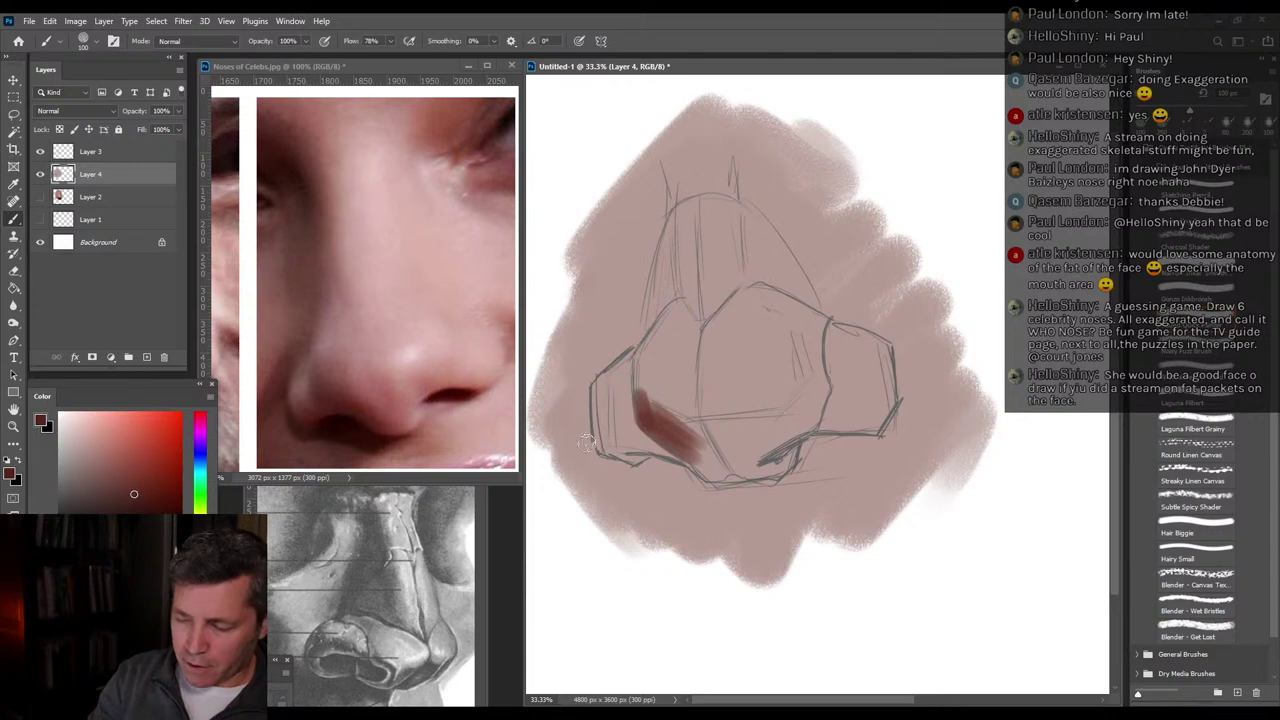
{"action": "mouse_move", "coordinate": [654, 422]}
{"action": "left_mouse_down"}
{"action": "mouse_move", "coordinate": [678, 450]}
{"action": "mouse_move", "coordinate": [664, 416]}
{"action": "mouse_move", "coordinate": [706, 465]}
{"action": "left_mouse_up"}
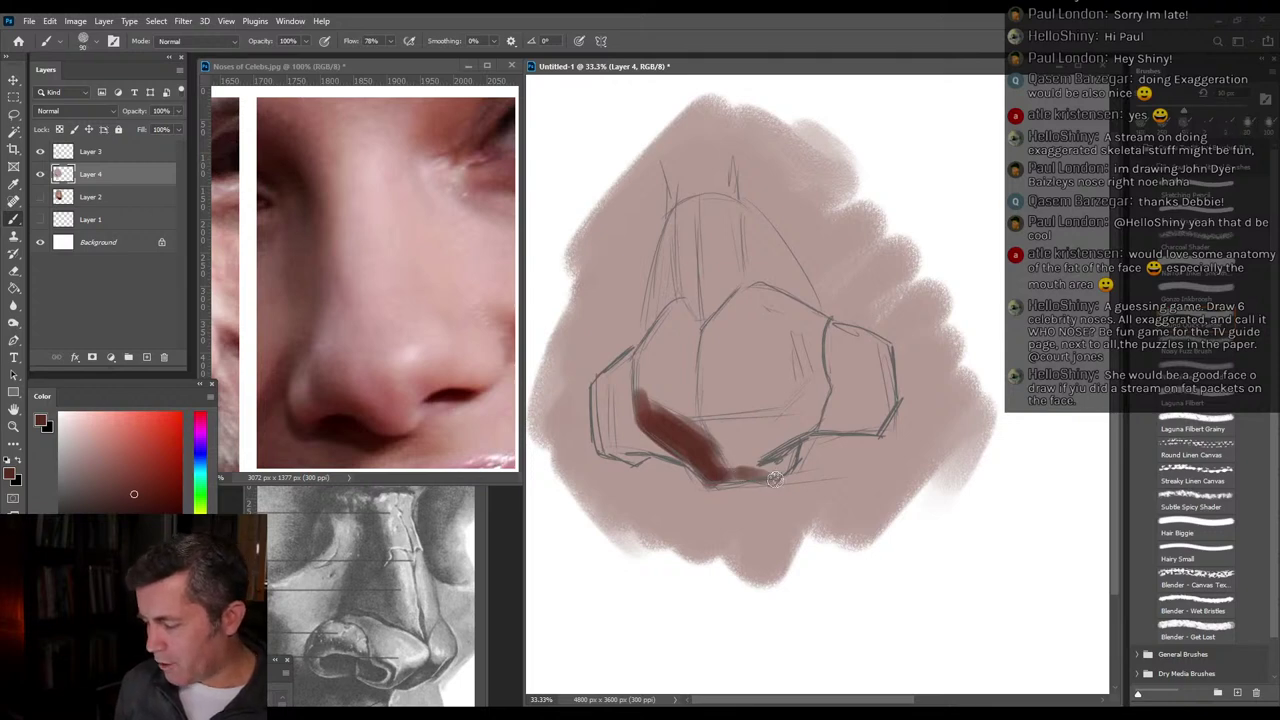
{"action": "mouse_move", "coordinate": [689, 465]}
{"action": "left_mouse_down"}
{"action": "mouse_move", "coordinate": [625, 454]}
{"action": "mouse_move", "coordinate": [651, 446]}
{"action": "mouse_move", "coordinate": [616, 450]}
{"action": "mouse_move", "coordinate": [649, 439]}
{"action": "left_mouse_up"}
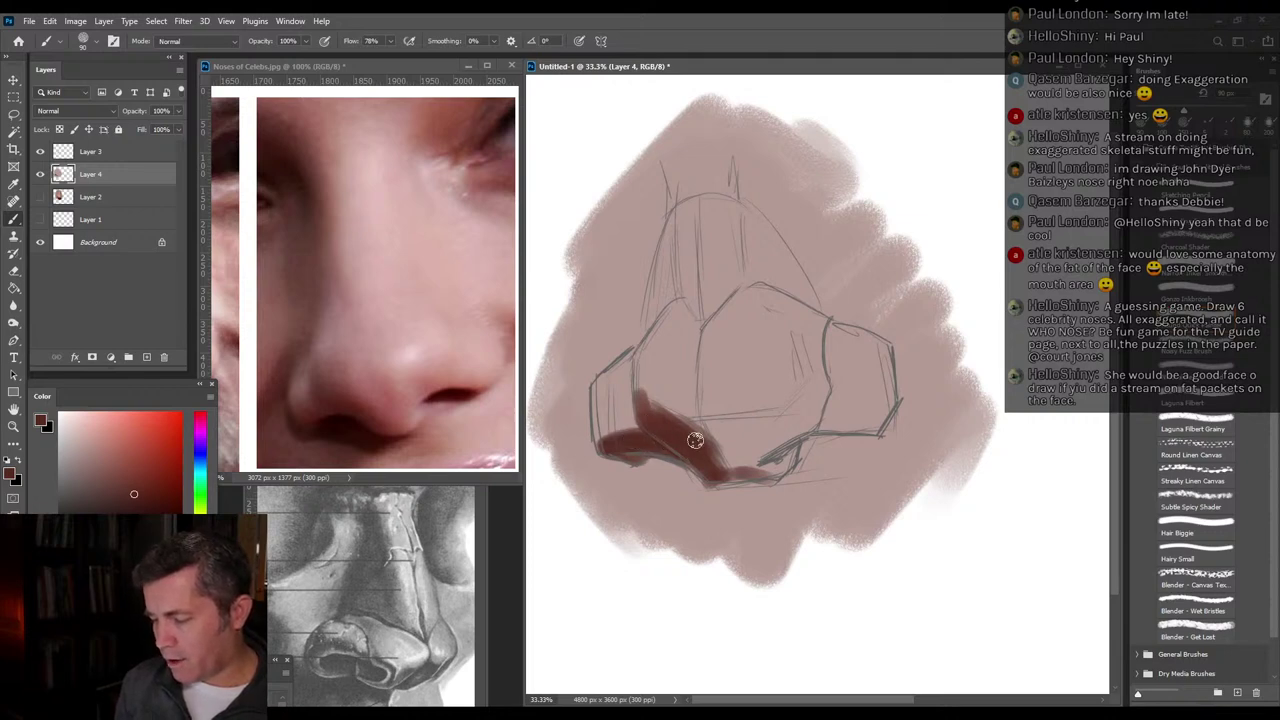
{"action": "left_click_drag", "start_coordinate": [695, 440], "coordinate": [710, 471]}
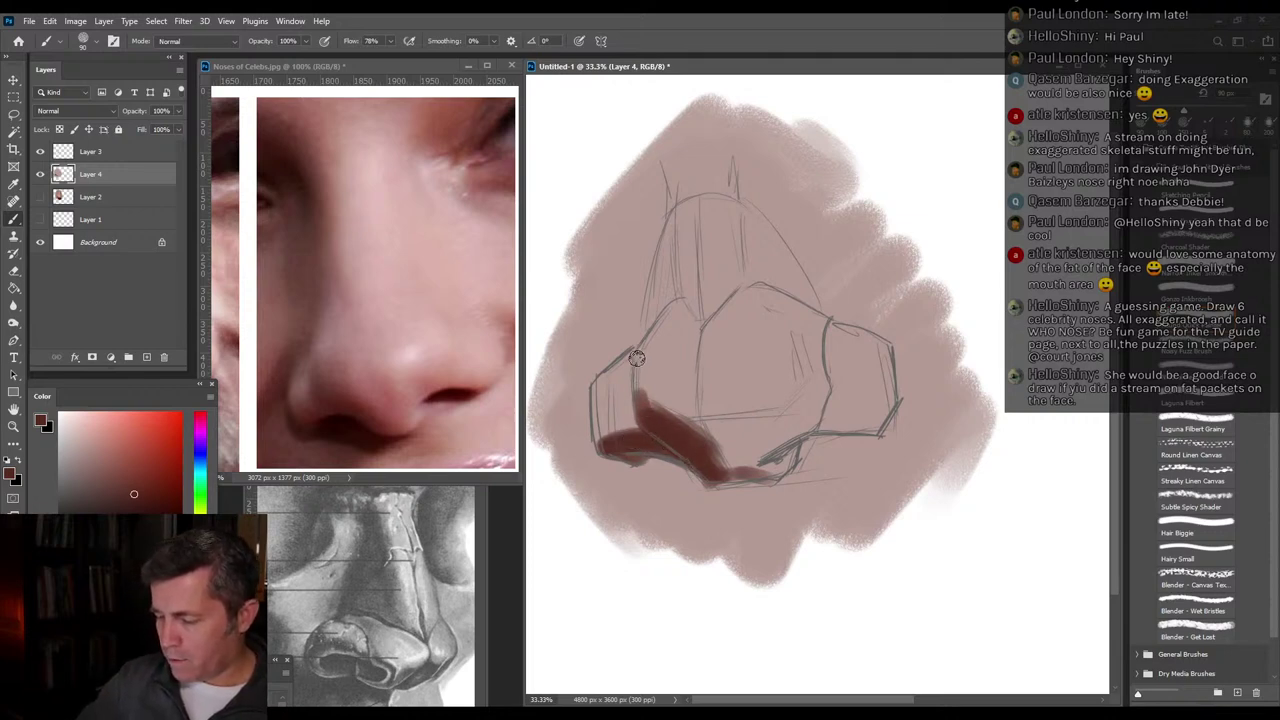
Extend the dark brown shadow along the bridge's left side, under the right nostril, below the nose and around the left wing.
{"action": "mouse_move", "coordinate": [636, 343]}
{"action": "left_mouse_down"}
{"action": "mouse_move", "coordinate": [667, 300]}
{"action": "mouse_move", "coordinate": [669, 230]}
{"action": "mouse_move", "coordinate": [646, 316]}
{"action": "mouse_move", "coordinate": [650, 289]}
{"action": "mouse_move", "coordinate": [619, 352]}
{"action": "mouse_move", "coordinate": [656, 200]}
{"action": "mouse_move", "coordinate": [642, 307]}
{"action": "mouse_move", "coordinate": [659, 182]}
{"action": "left_mouse_up"}
{"action": "left_click_drag", "start_coordinate": [637, 268], "coordinate": [622, 330]}
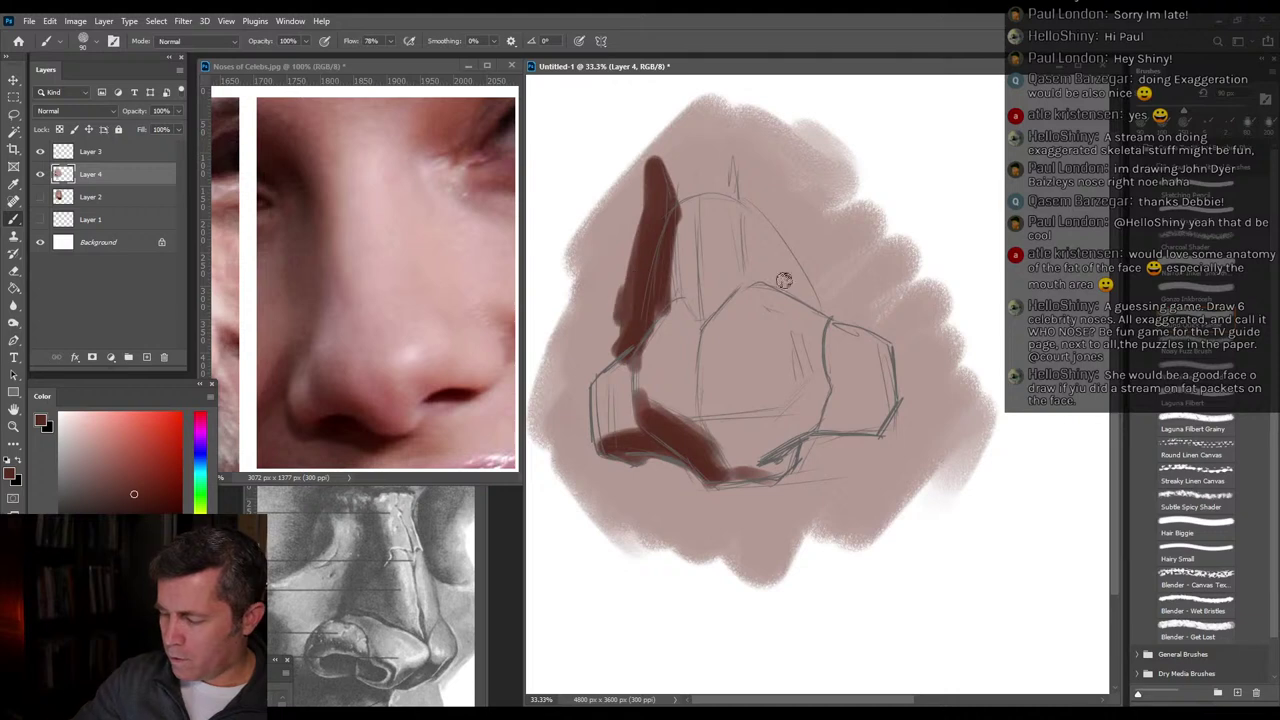
{"action": "left_click_drag", "start_coordinate": [776, 454], "coordinate": [818, 438]}
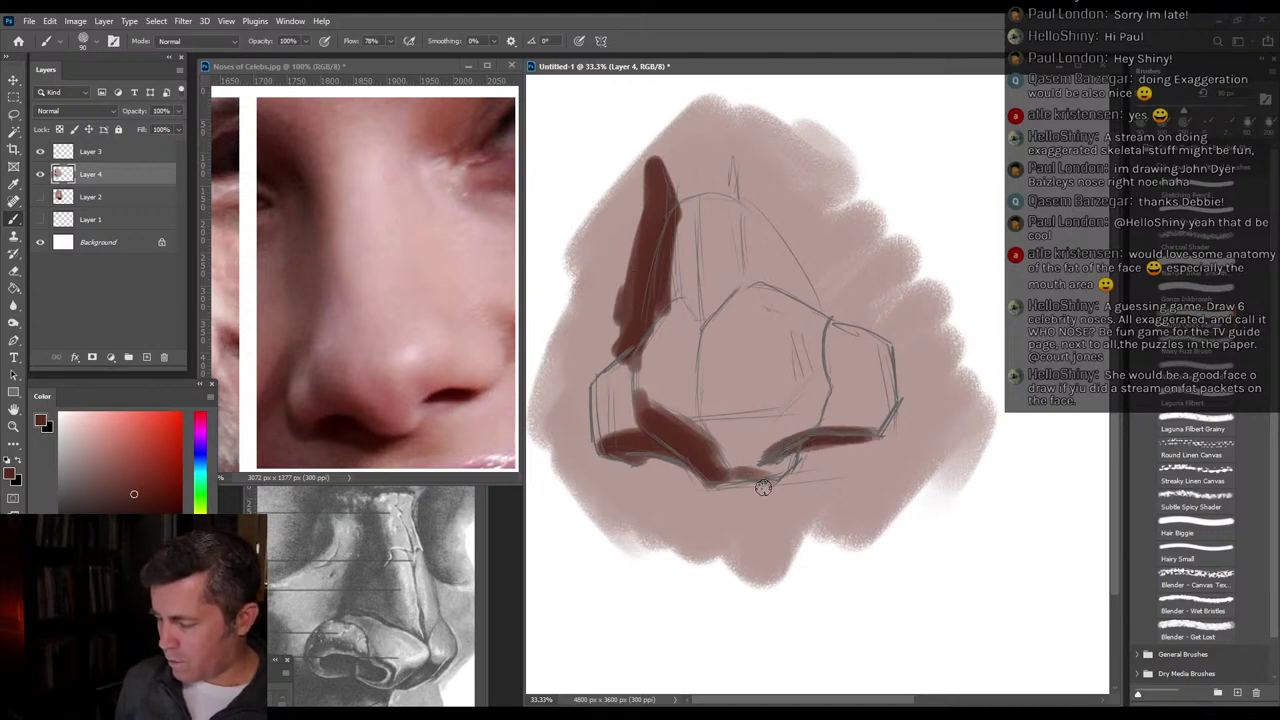
{"action": "mouse_move", "coordinate": [763, 485]}
{"action": "left_mouse_down"}
{"action": "mouse_move", "coordinate": [733, 512]}
{"action": "mouse_move", "coordinate": [650, 492]}
{"action": "mouse_move", "coordinate": [603, 462]}
{"action": "mouse_move", "coordinate": [733, 493]}
{"action": "left_mouse_up"}
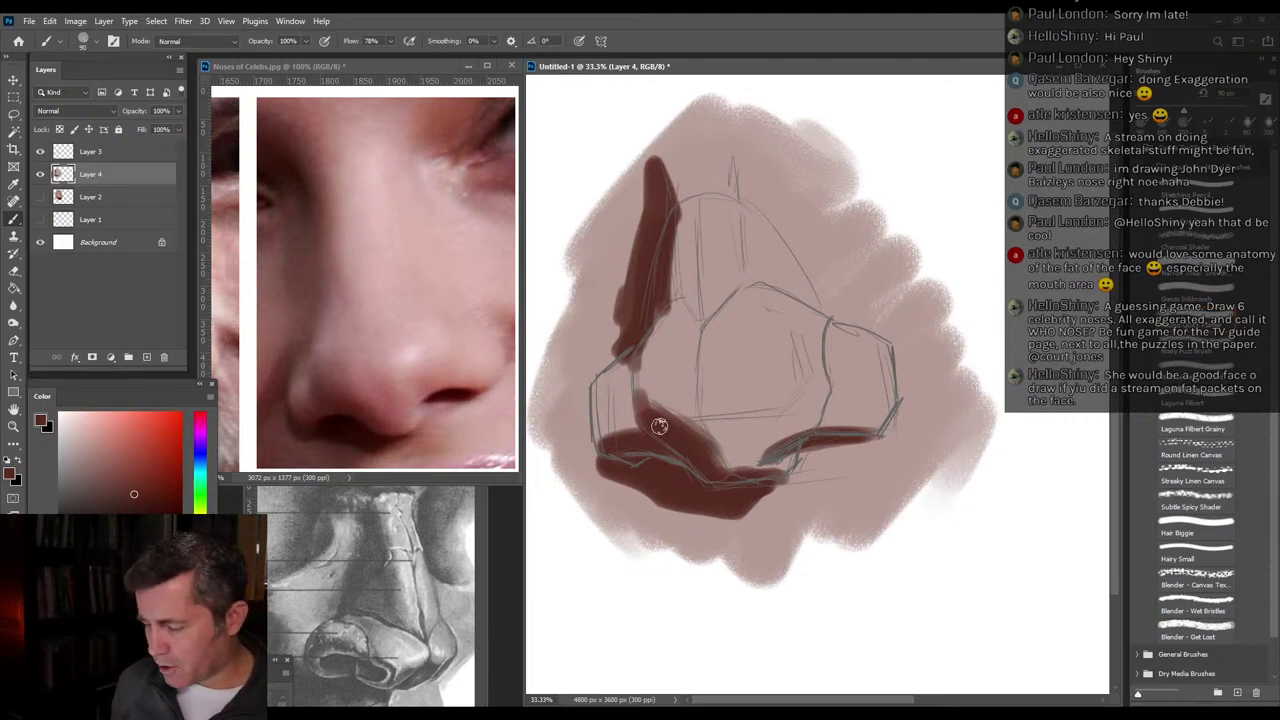
{"action": "left_click_drag", "start_coordinate": [627, 383], "coordinate": [640, 413]}
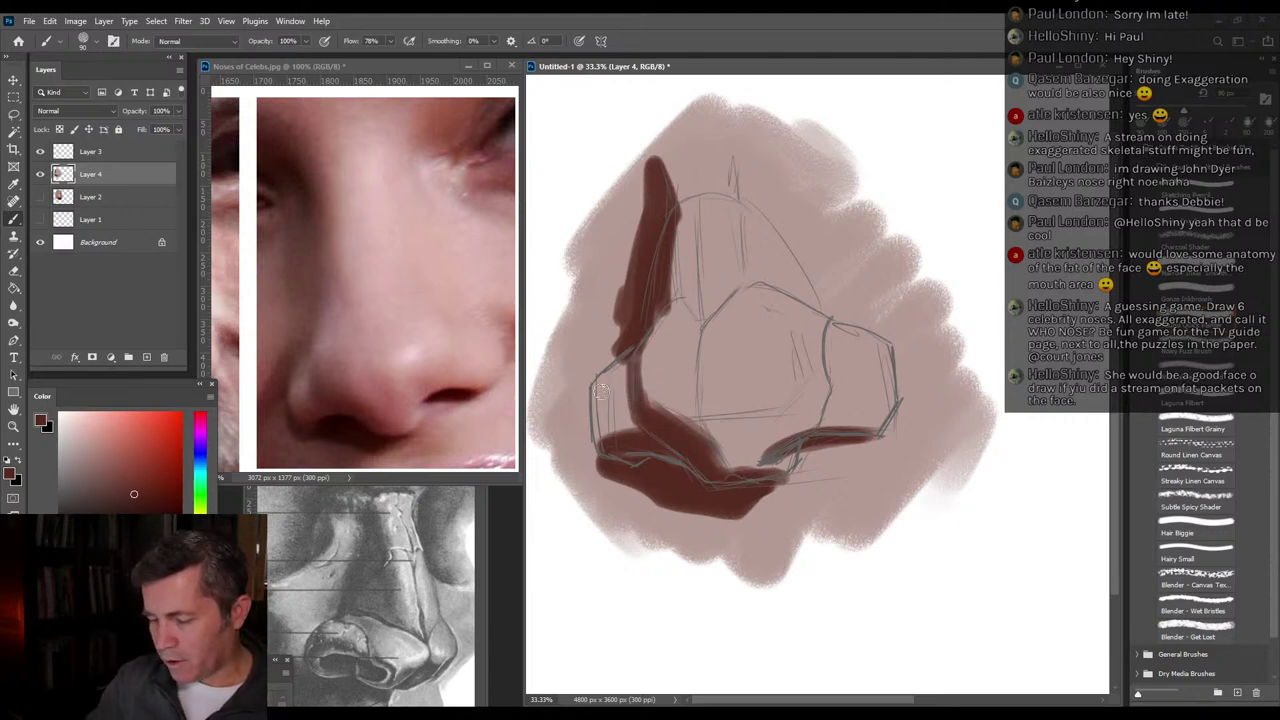
{"action": "mouse_move", "coordinate": [582, 382]}
{"action": "left_mouse_down"}
{"action": "mouse_move", "coordinate": [584, 422]}
{"action": "mouse_move", "coordinate": [588, 373]}
{"action": "mouse_move", "coordinate": [616, 335]}
{"action": "mouse_move", "coordinate": [572, 387]}
{"action": "mouse_move", "coordinate": [560, 465]}
{"action": "left_mouse_up"}
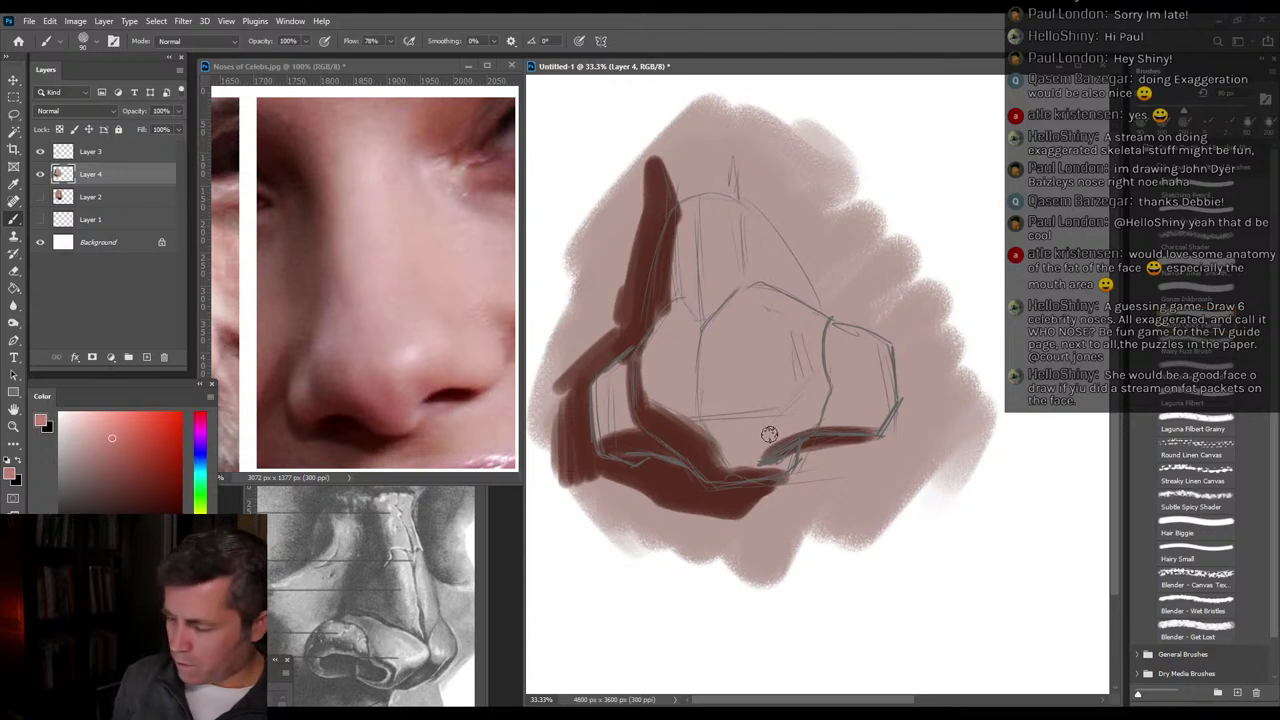
Fill the lit planes of the tip, both nostril wings and the bridge with salmon pink.
{"action": "mouse_move", "coordinate": [768, 432]}
{"action": "left_mouse_down"}
{"action": "mouse_move", "coordinate": [740, 446]}
{"action": "mouse_move", "coordinate": [654, 383]}
{"action": "mouse_move", "coordinate": [665, 398]}
{"action": "mouse_move", "coordinate": [654, 338]}
{"action": "mouse_move", "coordinate": [676, 372]}
{"action": "mouse_move", "coordinate": [758, 341]}
{"action": "mouse_move", "coordinate": [791, 352]}
{"action": "mouse_move", "coordinate": [744, 420]}
{"action": "mouse_move", "coordinate": [871, 409]}
{"action": "mouse_move", "coordinate": [872, 363]}
{"action": "mouse_move", "coordinate": [866, 346]}
{"action": "mouse_move", "coordinate": [817, 343]}
{"action": "mouse_move", "coordinate": [733, 355]}
{"action": "mouse_move", "coordinate": [748, 294]}
{"action": "mouse_move", "coordinate": [720, 279]}
{"action": "mouse_move", "coordinate": [686, 285]}
{"action": "mouse_move", "coordinate": [687, 196]}
{"action": "mouse_move", "coordinate": [729, 215]}
{"action": "mouse_move", "coordinate": [797, 284]}
{"action": "mouse_move", "coordinate": [764, 236]}
{"action": "mouse_move", "coordinate": [723, 226]}
{"action": "mouse_move", "coordinate": [857, 377]}
{"action": "mouse_move", "coordinate": [738, 372]}
{"action": "mouse_move", "coordinate": [620, 387]}
{"action": "left_mouse_up"}
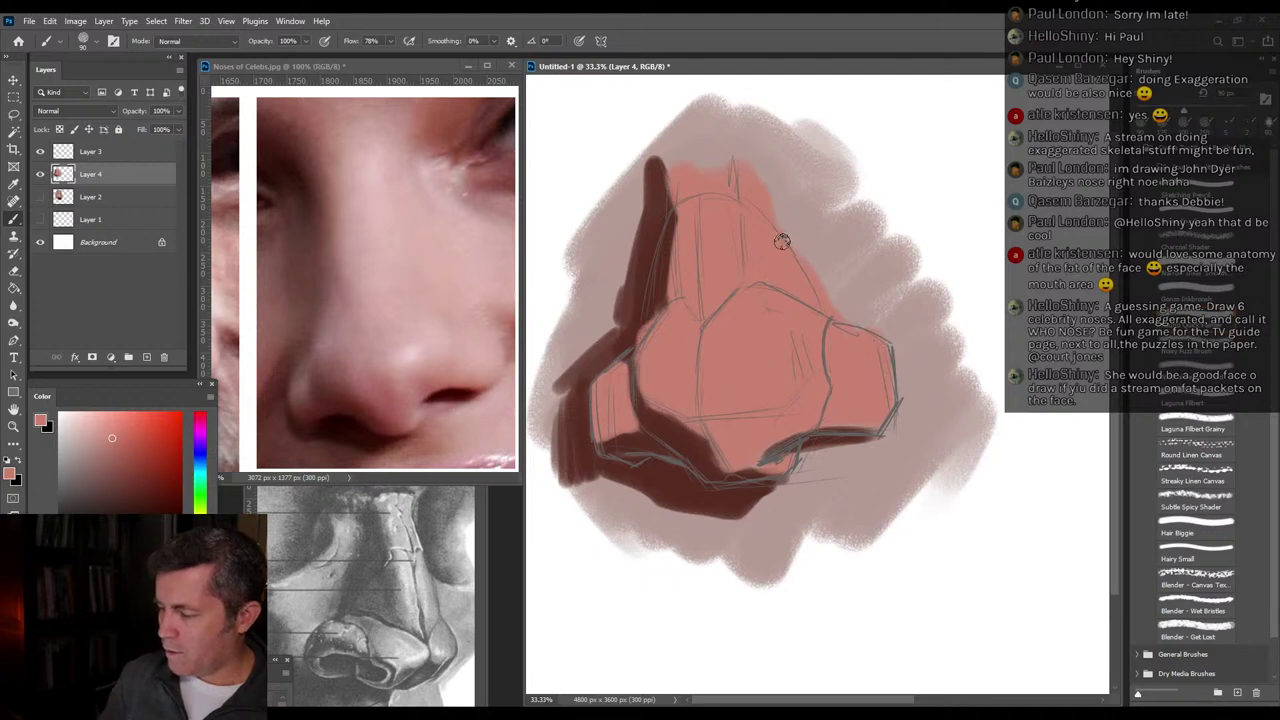
{"action": "left_click_drag", "start_coordinate": [787, 226], "coordinate": [779, 190]}
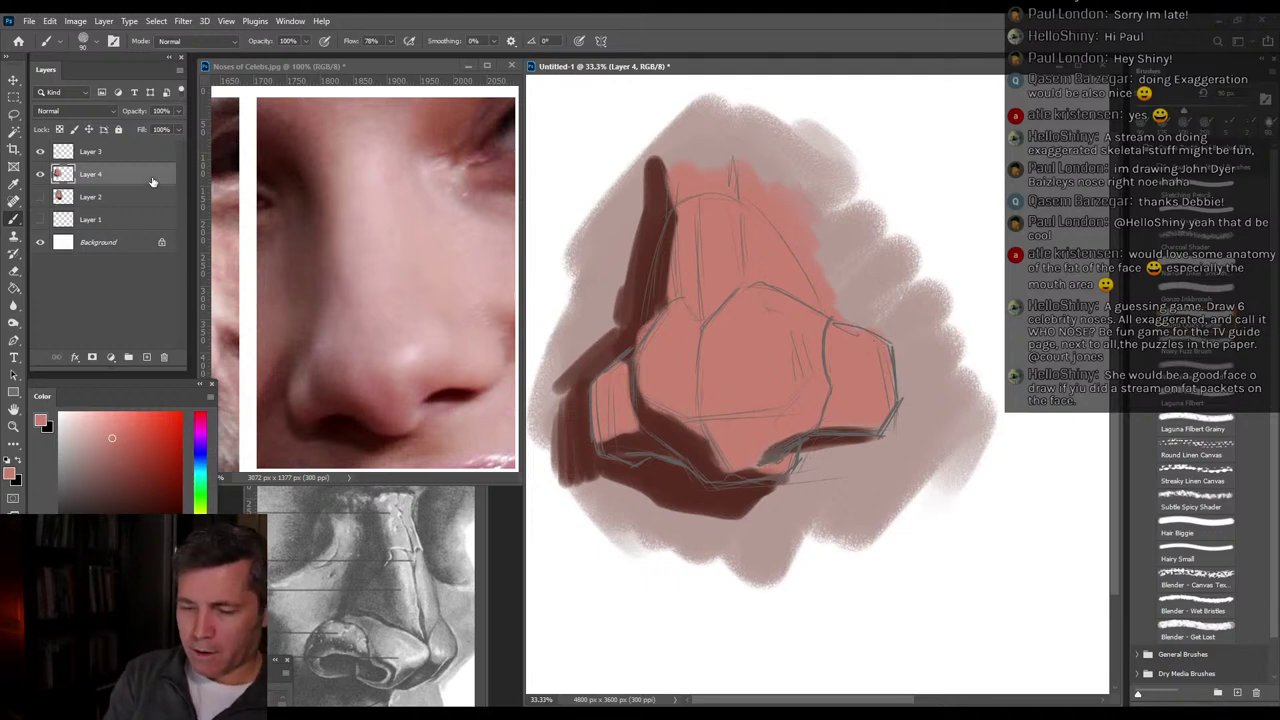
Fade the sketch lines with the eraser, merge the sketch with the color layer and return to the brush.
{"action": "left_click", "coordinate": [128, 155]}
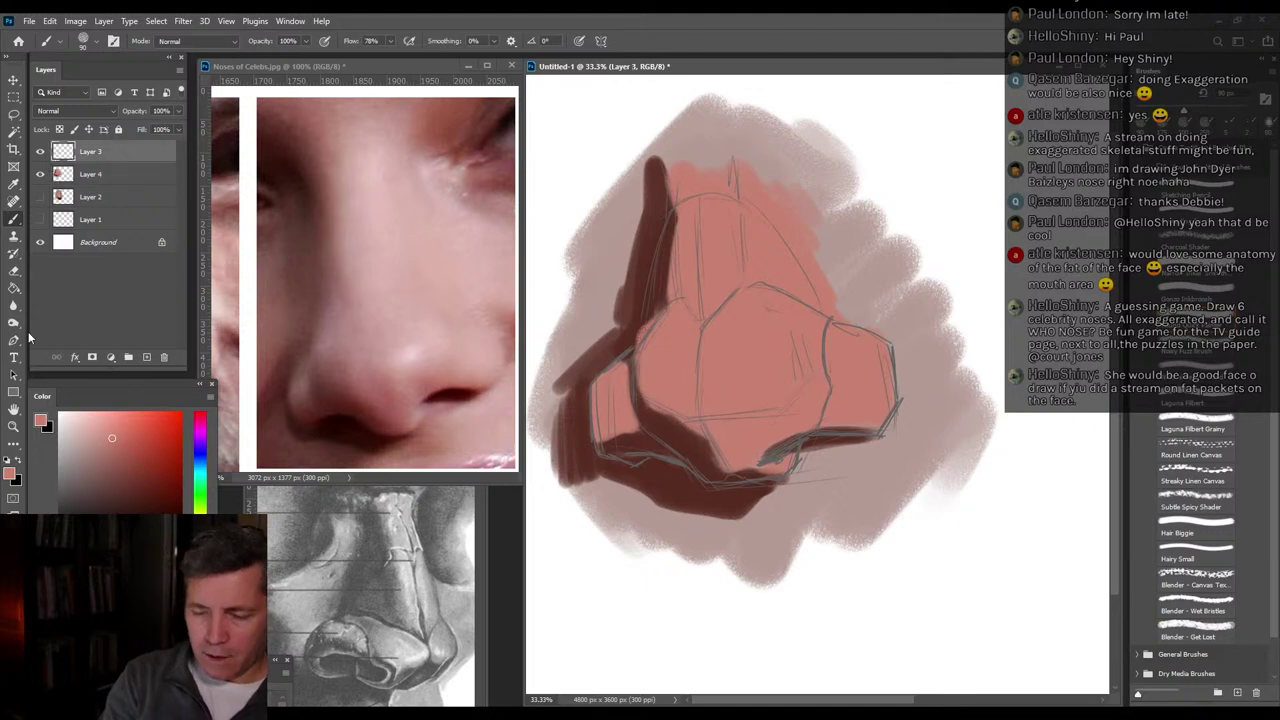
{"action": "left_click", "coordinate": [15, 270]}
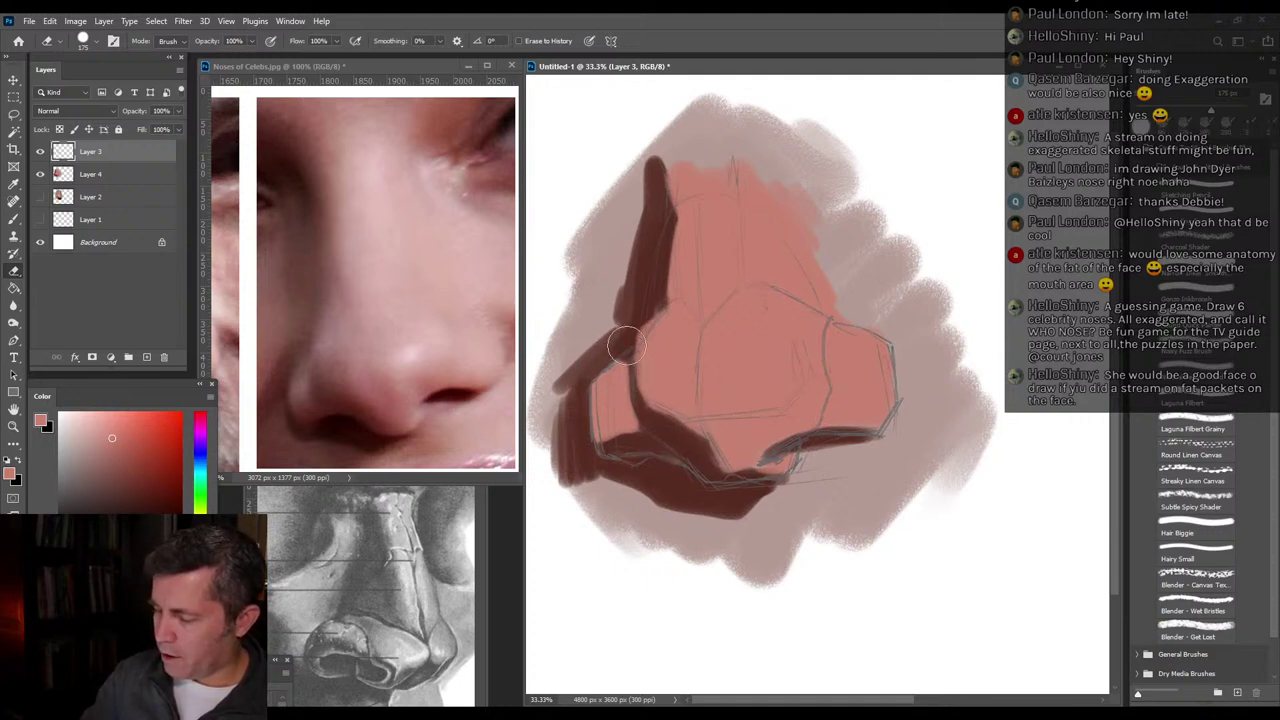
{"action": "left_click", "coordinate": [152, 179], "text": "shift"}
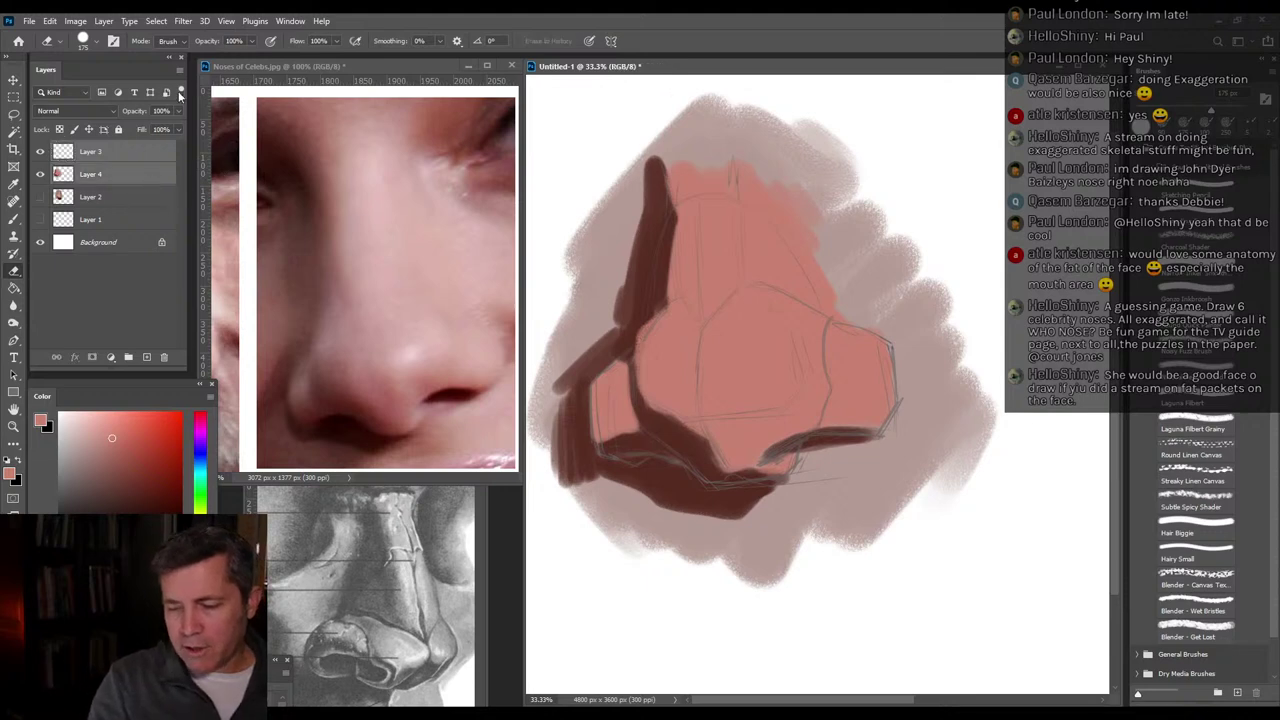
{"action": "left_click", "coordinate": [179, 69]}
{"action": "left_click", "coordinate": [244, 474]}
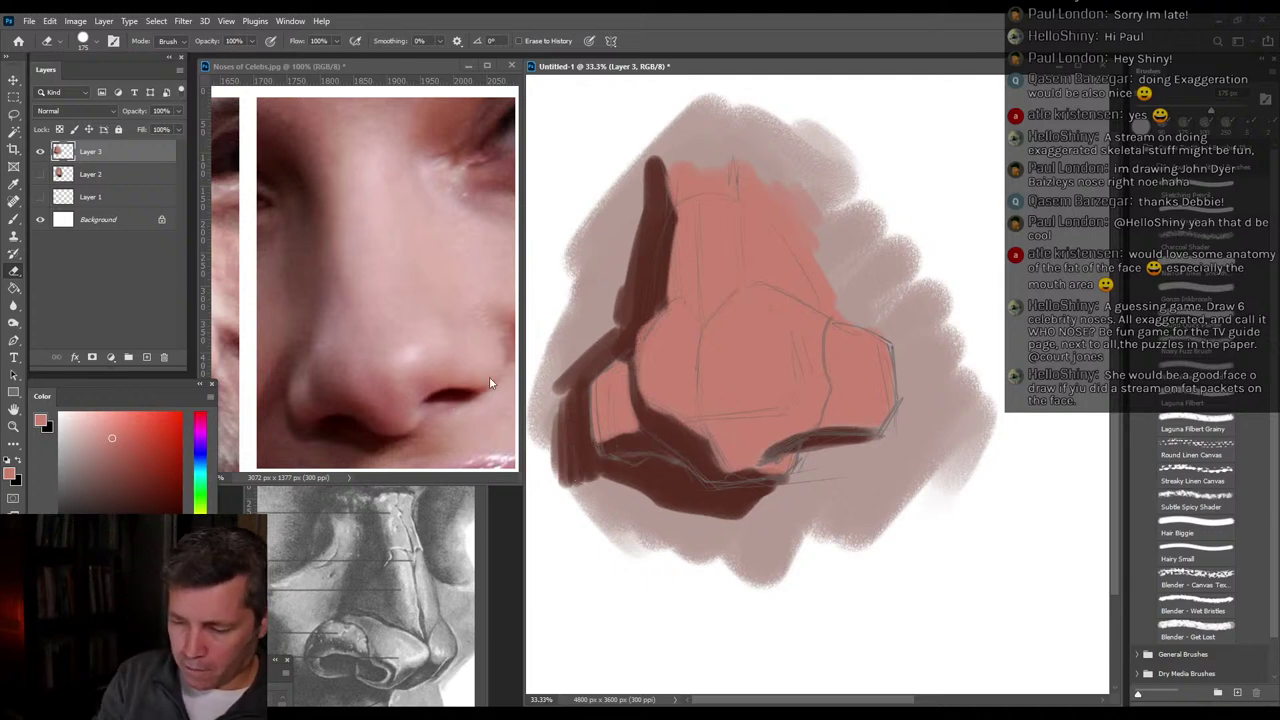
{"action": "key", "text": "b"}
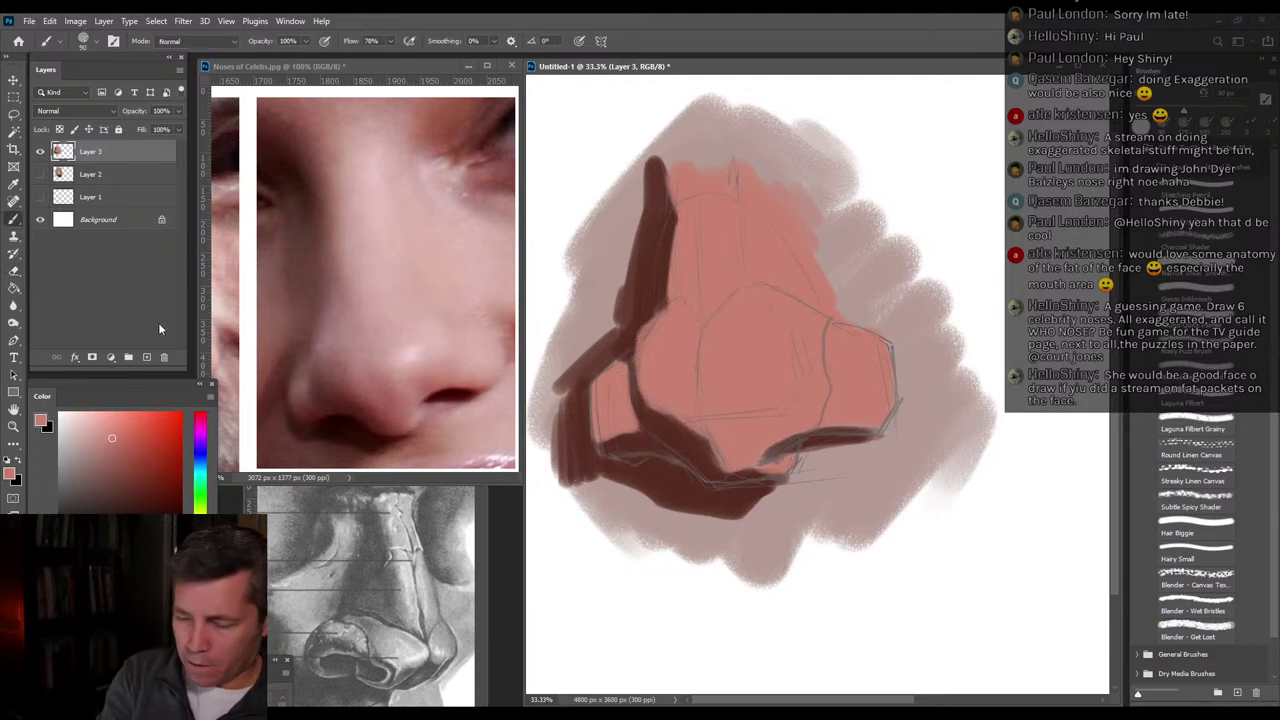
Paint mid reddish-brown halftones under the tip, along the right nostril wing's edge, and up the bridge's left side to its top.
{"action": "left_click", "coordinate": [700, 437], "text": "alt"}
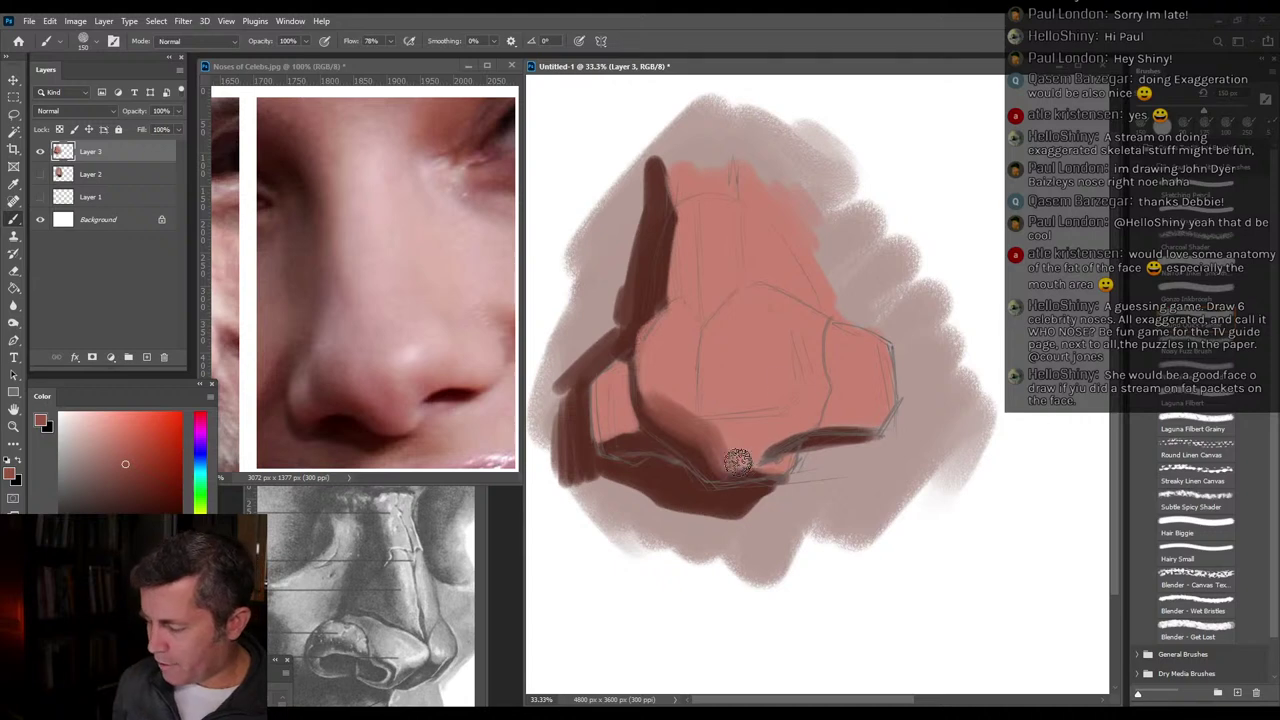
{"action": "mouse_move", "coordinate": [738, 463]}
{"action": "left_mouse_down"}
{"action": "mouse_move", "coordinate": [697, 432]}
{"action": "mouse_move", "coordinate": [760, 424]}
{"action": "mouse_move", "coordinate": [731, 459]}
{"action": "mouse_move", "coordinate": [765, 451]}
{"action": "mouse_move", "coordinate": [793, 418]}
{"action": "mouse_move", "coordinate": [777, 438]}
{"action": "mouse_move", "coordinate": [819, 433]}
{"action": "mouse_move", "coordinate": [782, 440]}
{"action": "mouse_move", "coordinate": [825, 408]}
{"action": "mouse_move", "coordinate": [757, 445]}
{"action": "mouse_move", "coordinate": [808, 421]}
{"action": "mouse_move", "coordinate": [846, 415]}
{"action": "left_mouse_up"}
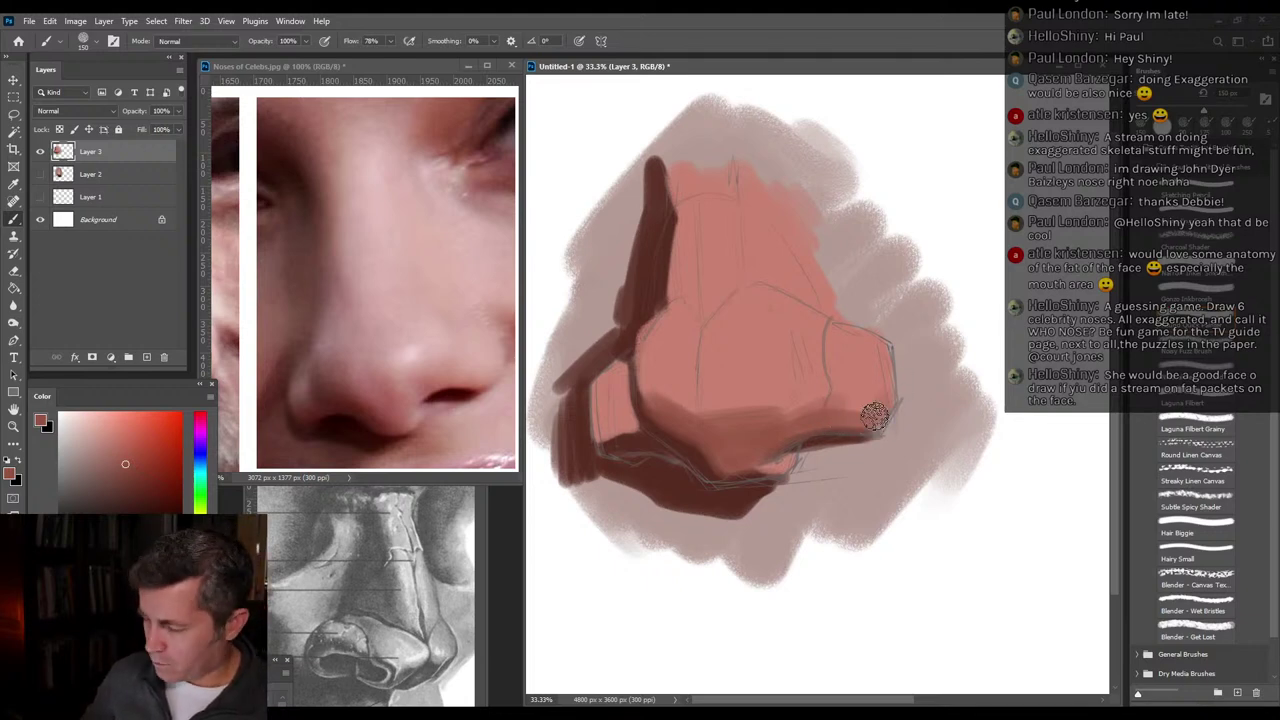
{"action": "left_click_drag", "start_coordinate": [875, 416], "coordinate": [886, 355]}
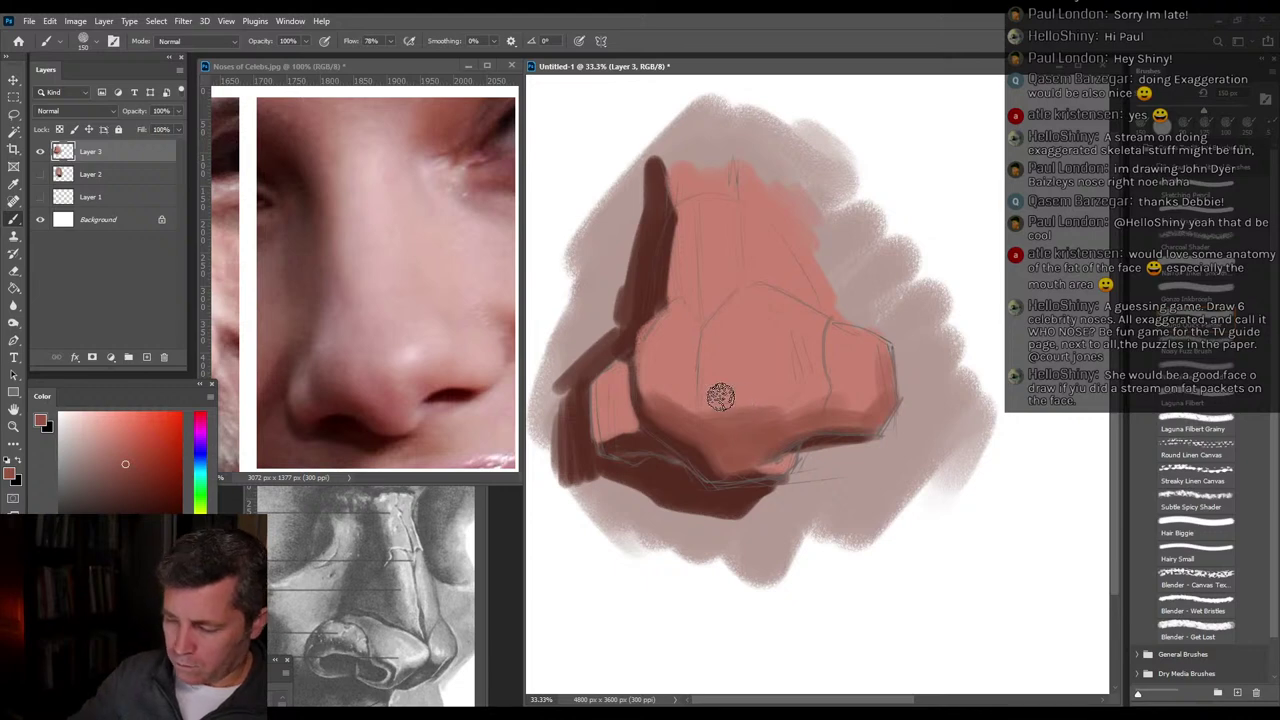
{"action": "mouse_move", "coordinate": [720, 397]}
{"action": "left_mouse_down"}
{"action": "mouse_move", "coordinate": [669, 393]}
{"action": "mouse_move", "coordinate": [641, 356]}
{"action": "mouse_move", "coordinate": [649, 400]}
{"action": "mouse_move", "coordinate": [678, 216]}
{"action": "mouse_move", "coordinate": [703, 334]}
{"action": "mouse_move", "coordinate": [694, 320]}
{"action": "mouse_move", "coordinate": [621, 395]}
{"action": "left_mouse_up"}
{"action": "left_click_drag", "start_coordinate": [791, 406], "coordinate": [880, 386]}
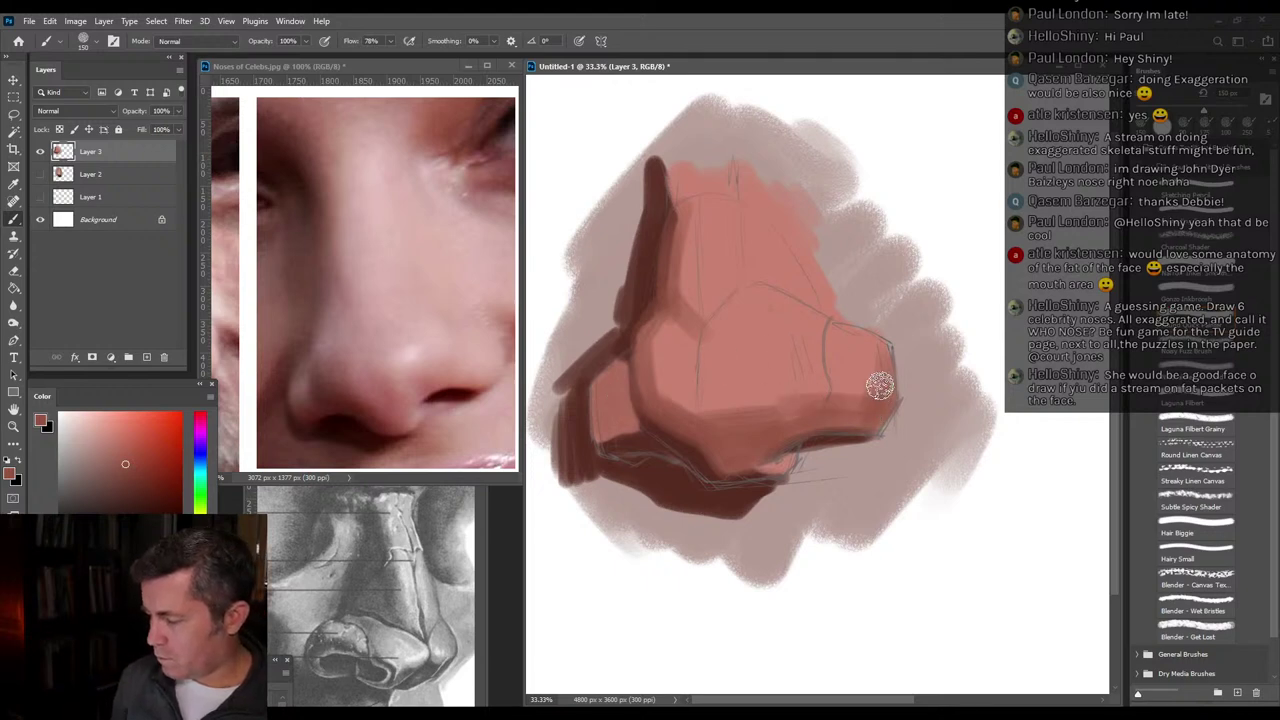
{"action": "left_click_drag", "start_coordinate": [780, 464], "coordinate": [729, 469]}
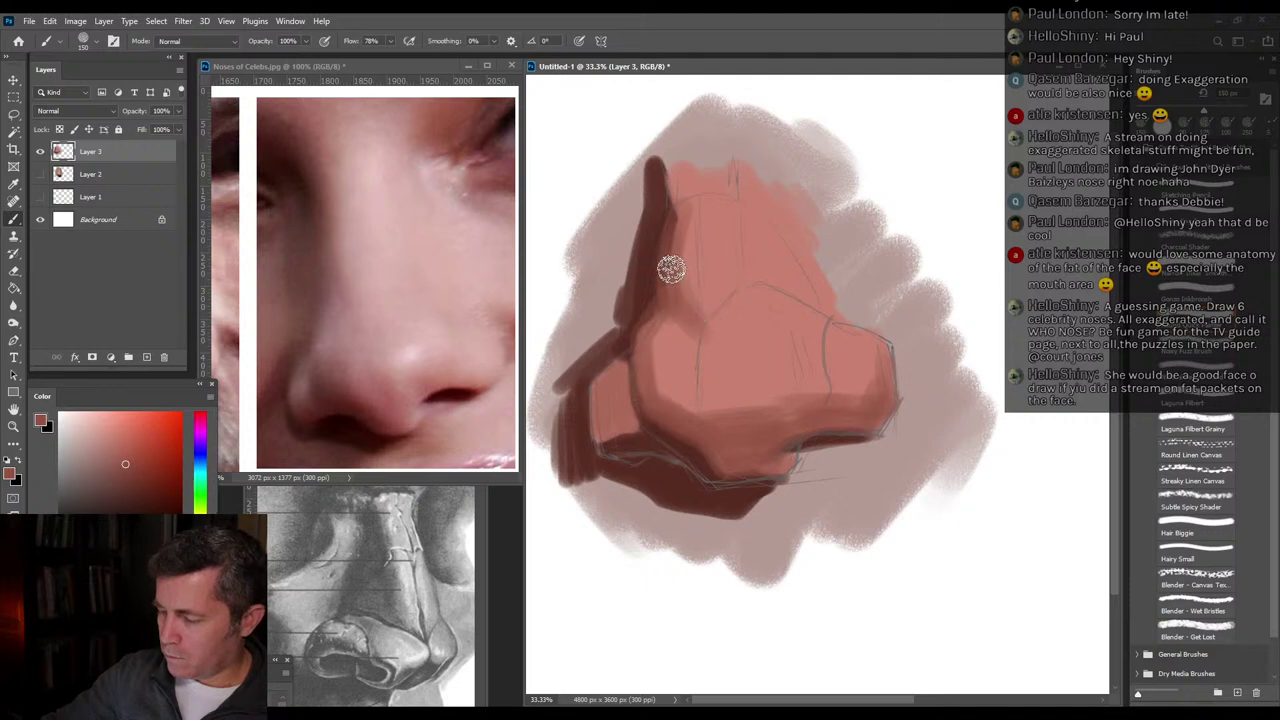
{"action": "mouse_move", "coordinate": [671, 268]}
{"action": "left_mouse_down"}
{"action": "mouse_move", "coordinate": [663, 171]}
{"action": "mouse_move", "coordinate": [703, 186]}
{"action": "mouse_move", "coordinate": [720, 165]}
{"action": "left_mouse_up"}
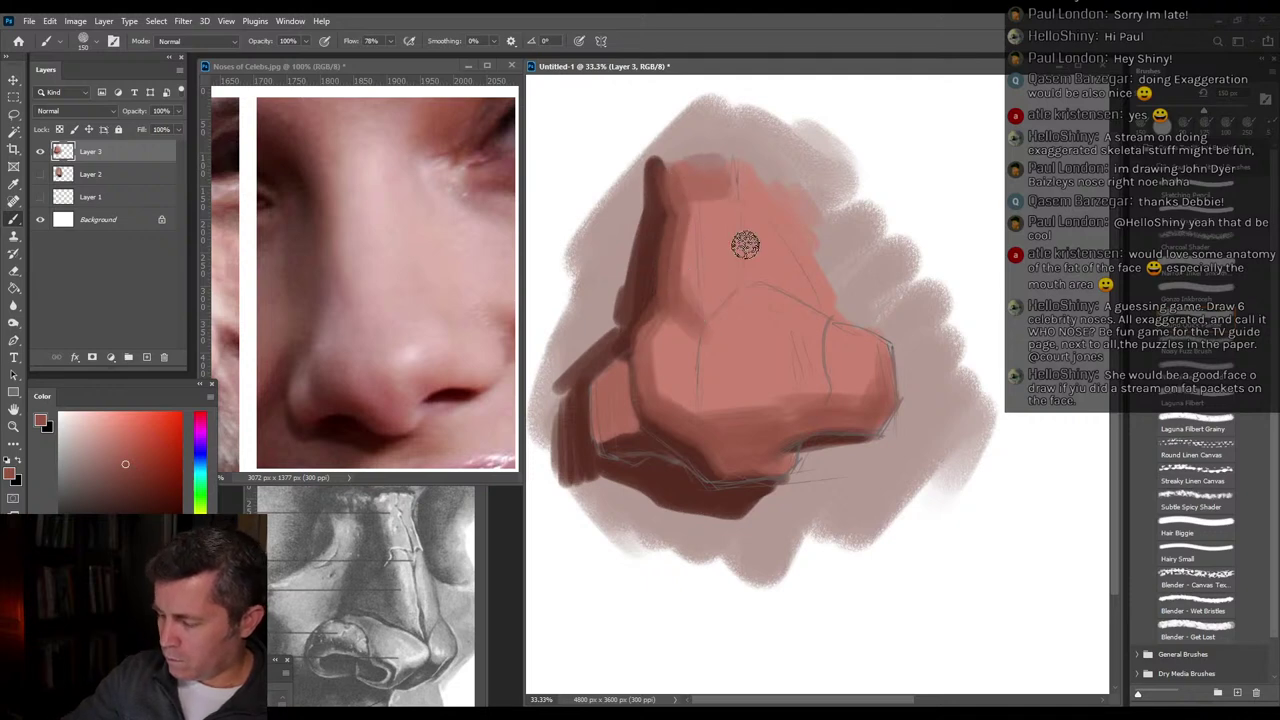
Paint lighter pink over the lit planes of the tip, right nostril wing and bridge, softening the borders between them.
{"action": "left_click", "coordinate": [737, 354], "text": "alt"}
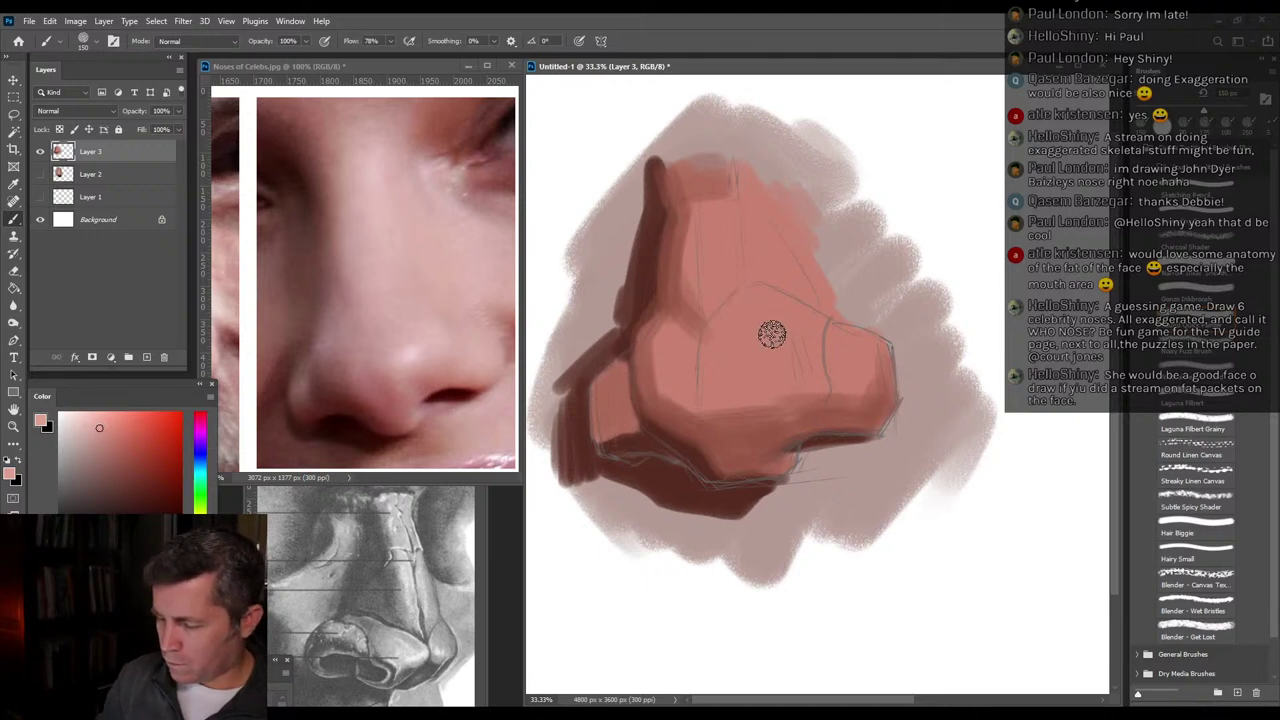
{"action": "mouse_move", "coordinate": [765, 385]}
{"action": "left_mouse_down"}
{"action": "mouse_move", "coordinate": [687, 401]}
{"action": "mouse_move", "coordinate": [763, 378]}
{"action": "mouse_move", "coordinate": [694, 368]}
{"action": "mouse_move", "coordinate": [751, 320]}
{"action": "mouse_move", "coordinate": [711, 338]}
{"action": "mouse_move", "coordinate": [747, 306]}
{"action": "mouse_move", "coordinate": [678, 386]}
{"action": "mouse_move", "coordinate": [671, 375]}
{"action": "mouse_move", "coordinate": [671, 329]}
{"action": "mouse_move", "coordinate": [727, 285]}
{"action": "mouse_move", "coordinate": [814, 356]}
{"action": "mouse_move", "coordinate": [811, 328]}
{"action": "mouse_move", "coordinate": [778, 321]}
{"action": "mouse_move", "coordinate": [798, 345]}
{"action": "mouse_move", "coordinate": [837, 353]}
{"action": "mouse_move", "coordinate": [838, 377]}
{"action": "mouse_move", "coordinate": [858, 346]}
{"action": "mouse_move", "coordinate": [852, 392]}
{"action": "left_mouse_up"}
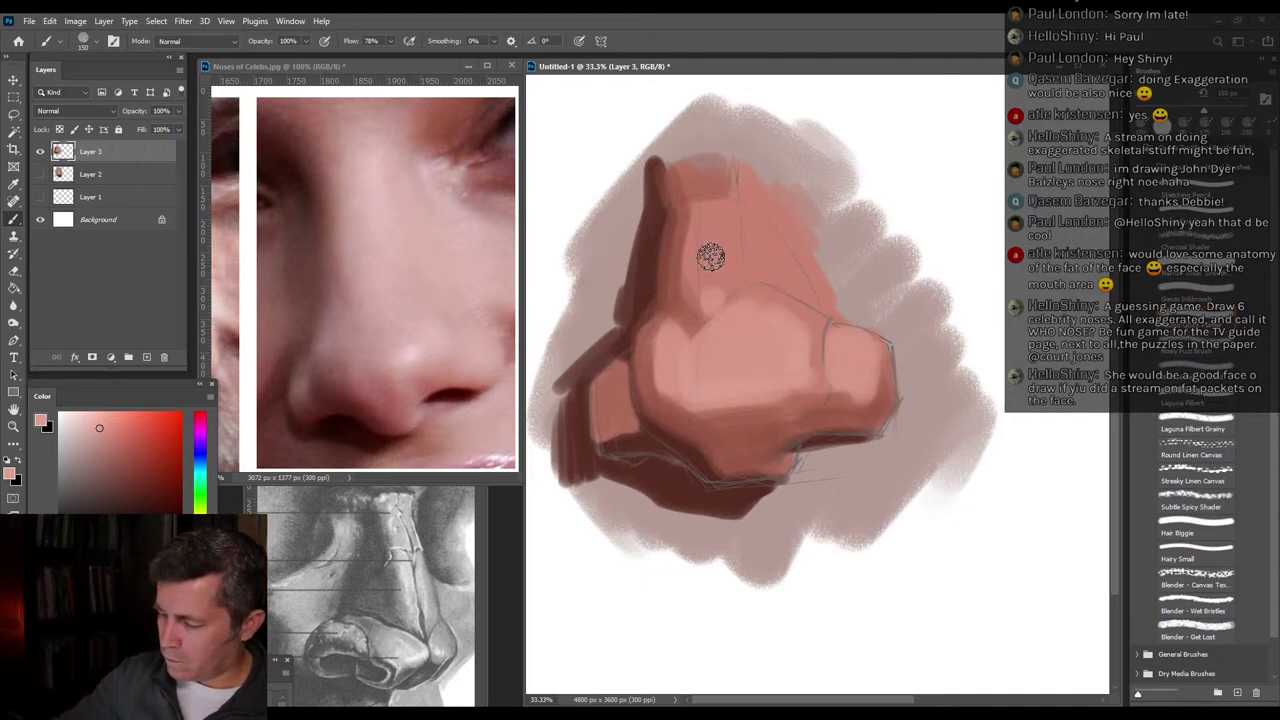
{"action": "mouse_move", "coordinate": [703, 251]}
{"action": "left_mouse_down"}
{"action": "mouse_move", "coordinate": [711, 298]}
{"action": "mouse_move", "coordinate": [697, 274]}
{"action": "mouse_move", "coordinate": [694, 300]}
{"action": "mouse_move", "coordinate": [696, 214]}
{"action": "mouse_move", "coordinate": [709, 263]}
{"action": "mouse_move", "coordinate": [730, 241]}
{"action": "mouse_move", "coordinate": [739, 286]}
{"action": "mouse_move", "coordinate": [747, 246]}
{"action": "mouse_move", "coordinate": [741, 265]}
{"action": "mouse_move", "coordinate": [727, 202]}
{"action": "mouse_move", "coordinate": [725, 283]}
{"action": "mouse_move", "coordinate": [737, 214]}
{"action": "mouse_move", "coordinate": [713, 206]}
{"action": "mouse_move", "coordinate": [730, 206]}
{"action": "mouse_move", "coordinate": [774, 262]}
{"action": "mouse_move", "coordinate": [766, 243]}
{"action": "mouse_move", "coordinate": [756, 237]}
{"action": "mouse_move", "coordinate": [767, 274]}
{"action": "mouse_move", "coordinate": [819, 310]}
{"action": "mouse_move", "coordinate": [768, 290]}
{"action": "mouse_move", "coordinate": [789, 358]}
{"action": "mouse_move", "coordinate": [817, 355]}
{"action": "mouse_move", "coordinate": [794, 327]}
{"action": "mouse_move", "coordinate": [793, 381]}
{"action": "mouse_move", "coordinate": [745, 410]}
{"action": "mouse_move", "coordinate": [760, 433]}
{"action": "mouse_move", "coordinate": [704, 418]}
{"action": "mouse_move", "coordinate": [760, 426]}
{"action": "mouse_move", "coordinate": [811, 394]}
{"action": "left_mouse_up"}
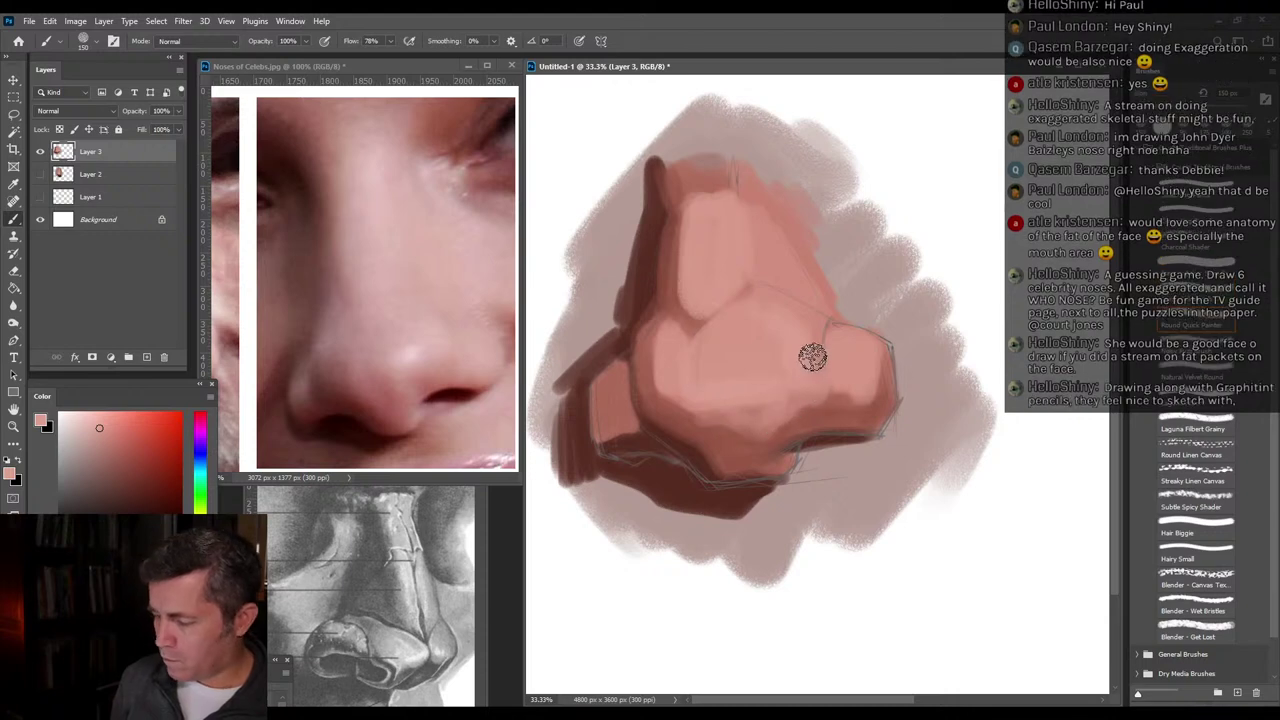
{"action": "mouse_move", "coordinate": [804, 328]}
{"action": "left_mouse_down"}
{"action": "mouse_move", "coordinate": [774, 304]}
{"action": "mouse_move", "coordinate": [743, 306]}
{"action": "mouse_move", "coordinate": [722, 374]}
{"action": "mouse_move", "coordinate": [705, 339]}
{"action": "mouse_move", "coordinate": [675, 327]}
{"action": "mouse_move", "coordinate": [653, 362]}
{"action": "mouse_move", "coordinate": [662, 354]}
{"action": "mouse_move", "coordinate": [649, 349]}
{"action": "mouse_move", "coordinate": [656, 406]}
{"action": "mouse_move", "coordinate": [656, 335]}
{"action": "mouse_move", "coordinate": [621, 345]}
{"action": "mouse_move", "coordinate": [617, 370]}
{"action": "mouse_move", "coordinate": [669, 383]}
{"action": "mouse_move", "coordinate": [667, 395]}
{"action": "mouse_move", "coordinate": [653, 388]}
{"action": "mouse_move", "coordinate": [708, 420]}
{"action": "mouse_move", "coordinate": [671, 403]}
{"action": "mouse_move", "coordinate": [671, 381]}
{"action": "mouse_move", "coordinate": [650, 382]}
{"action": "mouse_move", "coordinate": [669, 386]}
{"action": "mouse_move", "coordinate": [652, 342]}
{"action": "mouse_move", "coordinate": [662, 347]}
{"action": "mouse_move", "coordinate": [669, 323]}
{"action": "mouse_move", "coordinate": [647, 365]}
{"action": "mouse_move", "coordinate": [674, 300]}
{"action": "mouse_move", "coordinate": [655, 310]}
{"action": "mouse_move", "coordinate": [696, 331]}
{"action": "left_mouse_up"}
Darken the tip's left edge and underside and the left nostril wing with sampled browns.
{"action": "left_click", "coordinate": [663, 314], "text": "alt"}
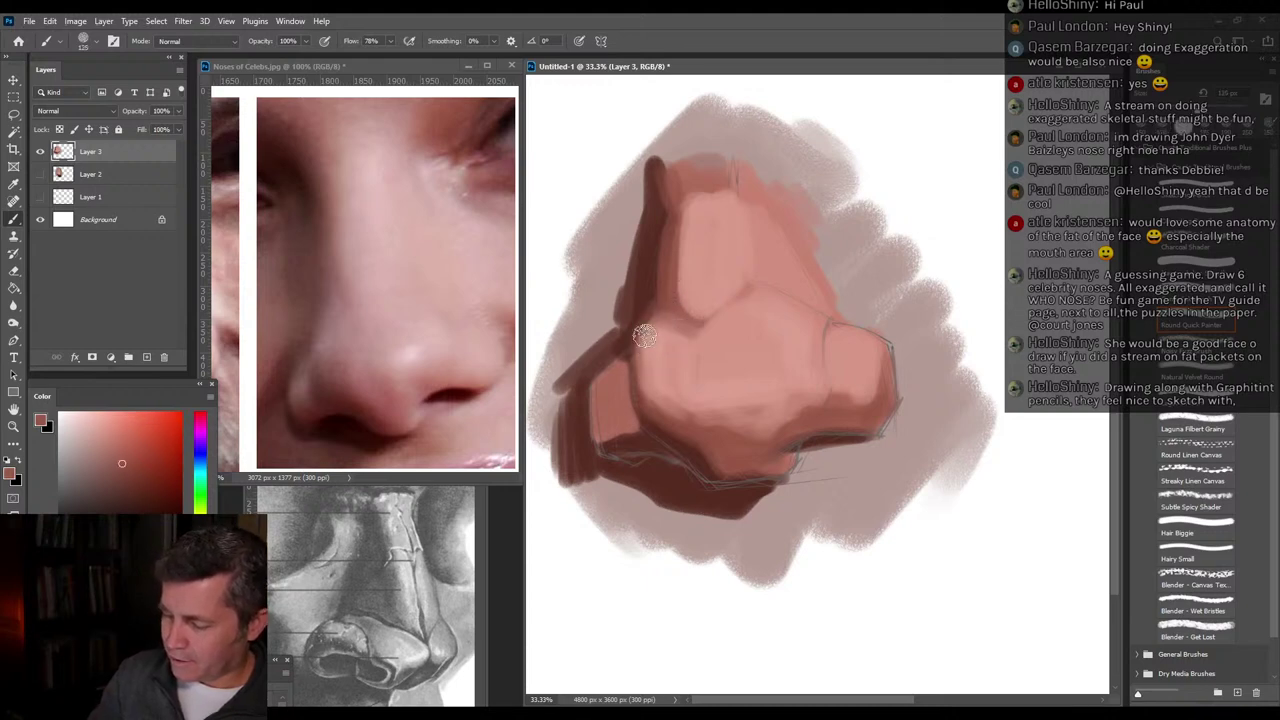
{"action": "left_click_drag", "start_coordinate": [643, 391], "coordinate": [707, 457]}
{"action": "left_click", "coordinate": [691, 449], "text": "alt"}
{"action": "left_click_drag", "start_coordinate": [653, 421], "coordinate": [714, 458]}
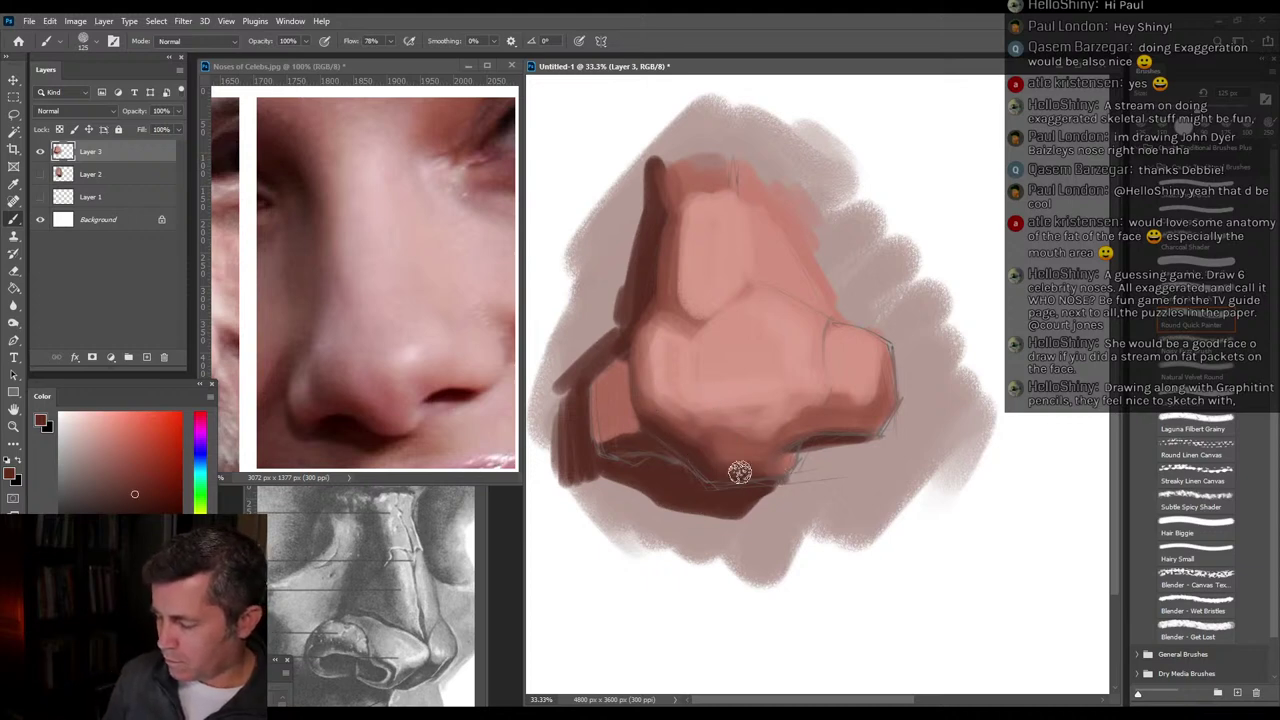
{"action": "left_click_drag", "start_coordinate": [646, 422], "coordinate": [611, 439]}
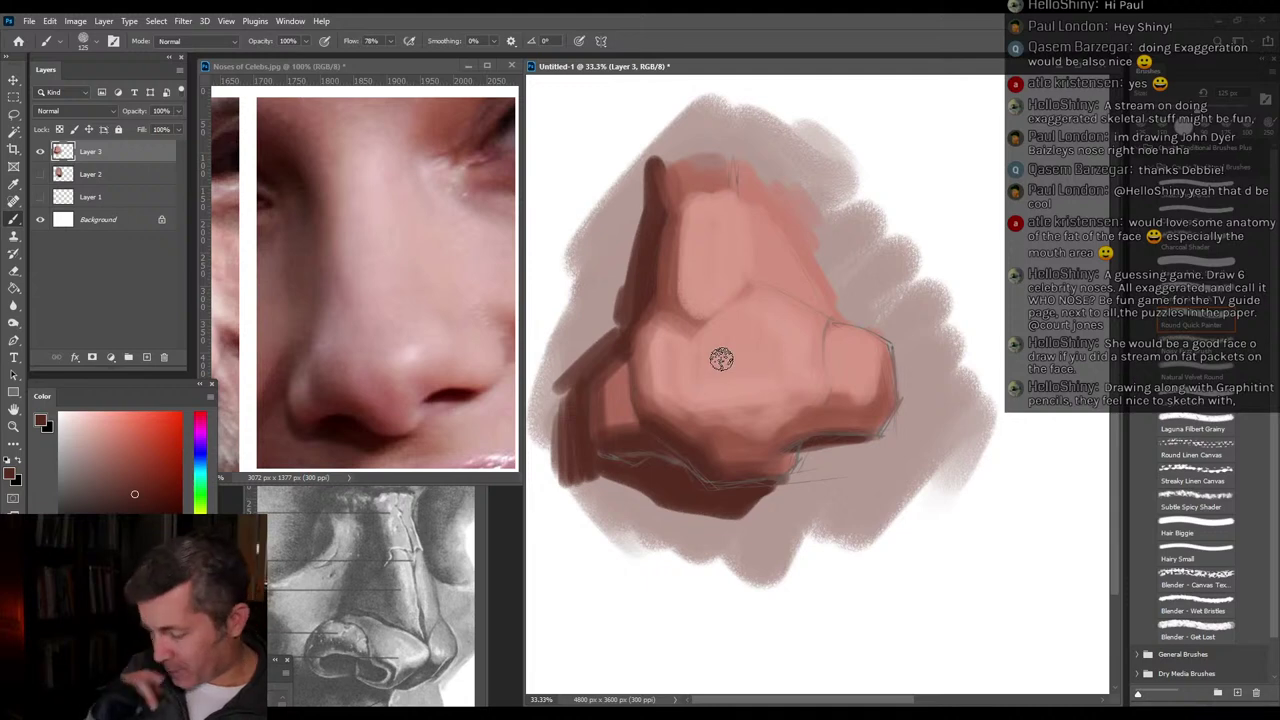
Blend the bridge into the tip with sampled light pinks, covering the dark seam and remaining sketch lines.
{"action": "left_click", "coordinate": [670, 380], "text": "alt"}
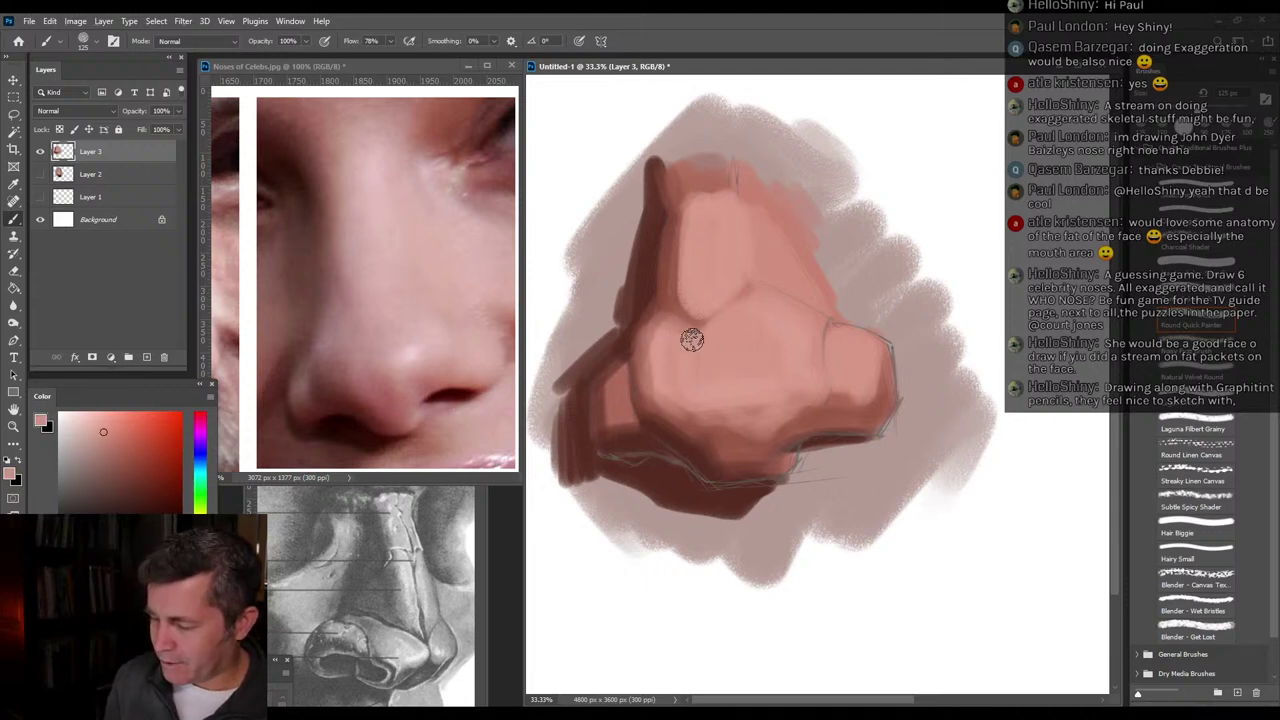
{"action": "left_click", "coordinate": [706, 304], "text": "alt"}
{"action": "mouse_move", "coordinate": [706, 318]}
{"action": "left_mouse_down"}
{"action": "mouse_move", "coordinate": [734, 292]}
{"action": "mouse_move", "coordinate": [721, 311]}
{"action": "left_mouse_up"}
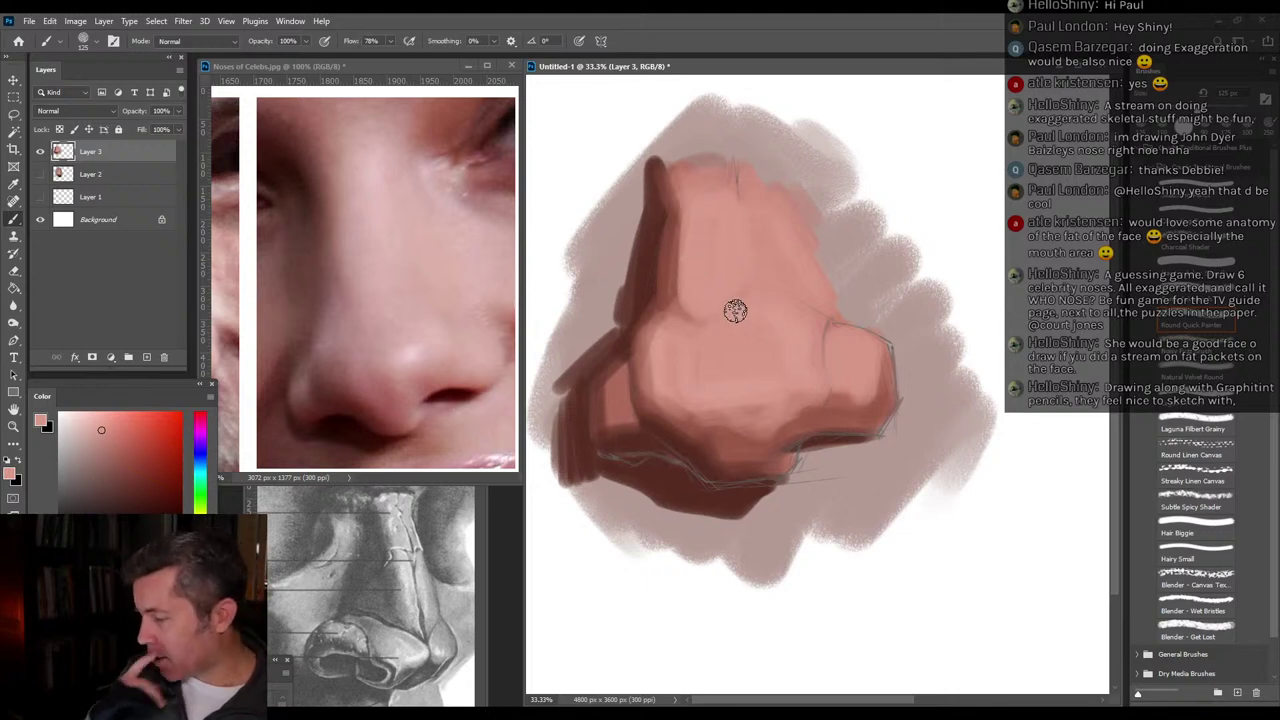
{"action": "key", "text": "alt"}
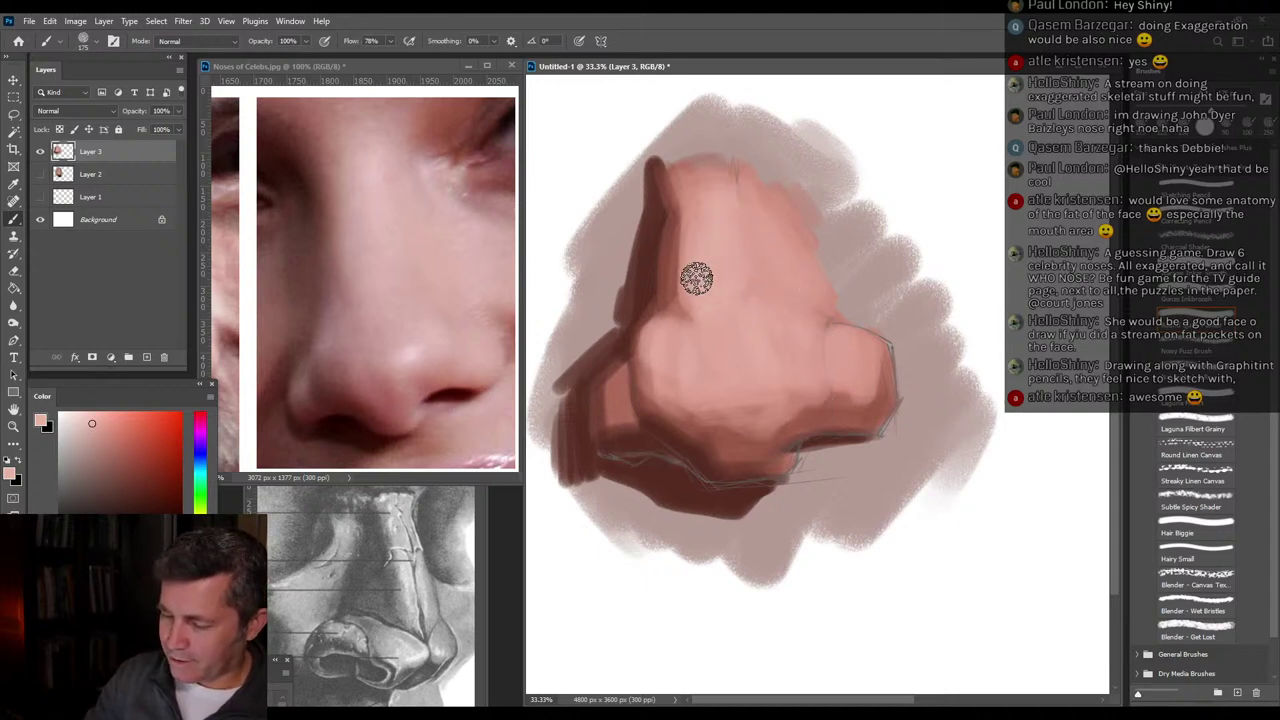
{"action": "key", "text": "alt"}
Add saturated reddish pink along the underside of the tip and right nostril wing, and deepen the left wing's shadow.
{"action": "left_click", "coordinate": [686, 276], "text": "alt"}
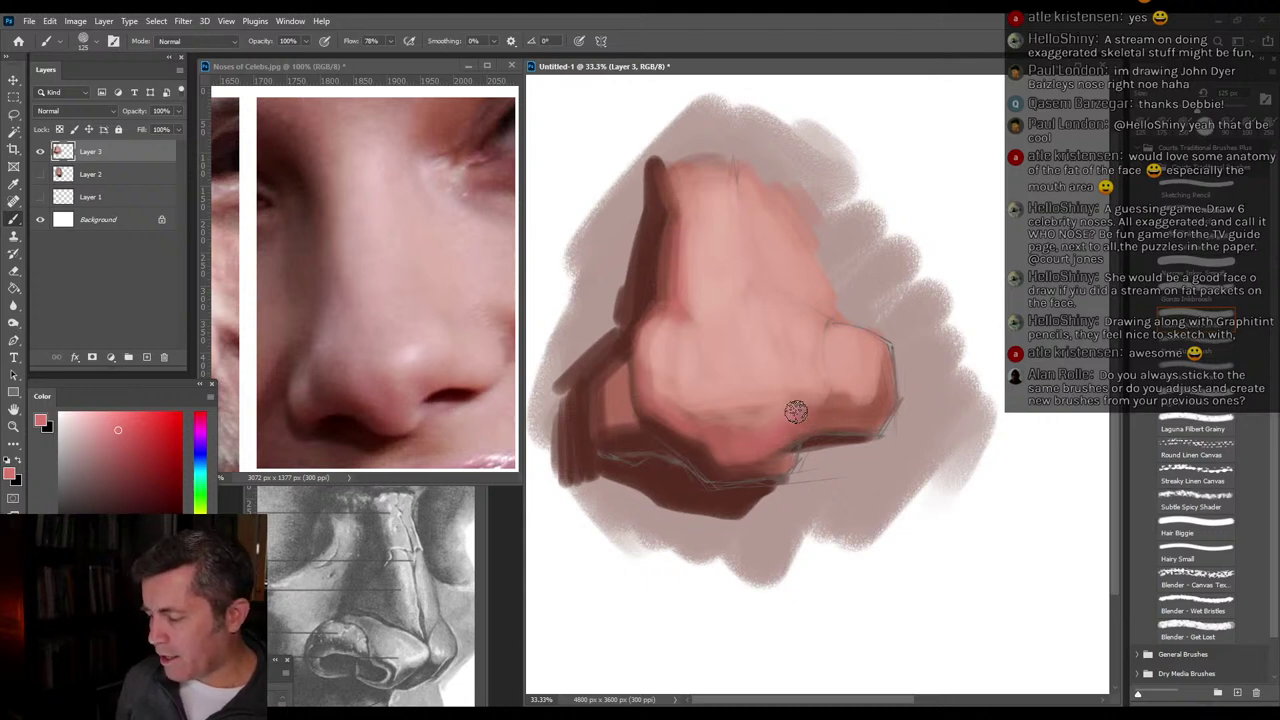
{"action": "left_click", "coordinate": [878, 365], "text": "alt"}
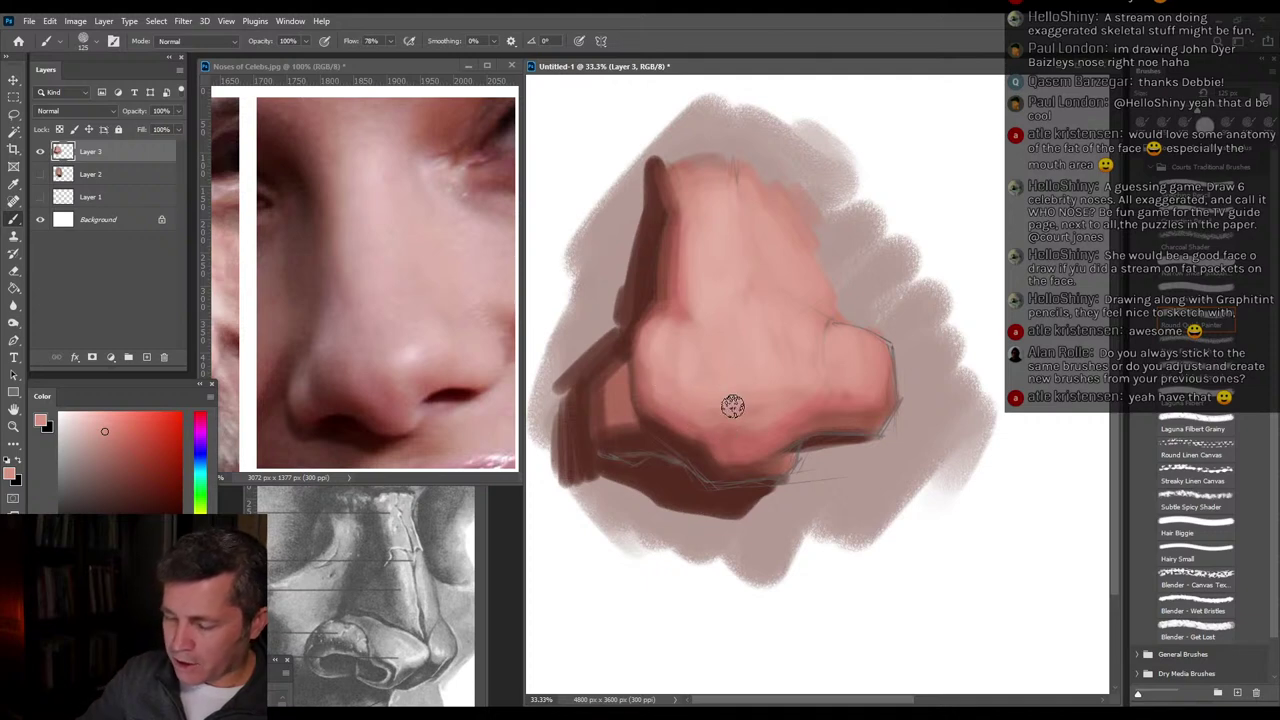
{"action": "left_click", "coordinate": [721, 437], "text": "alt"}
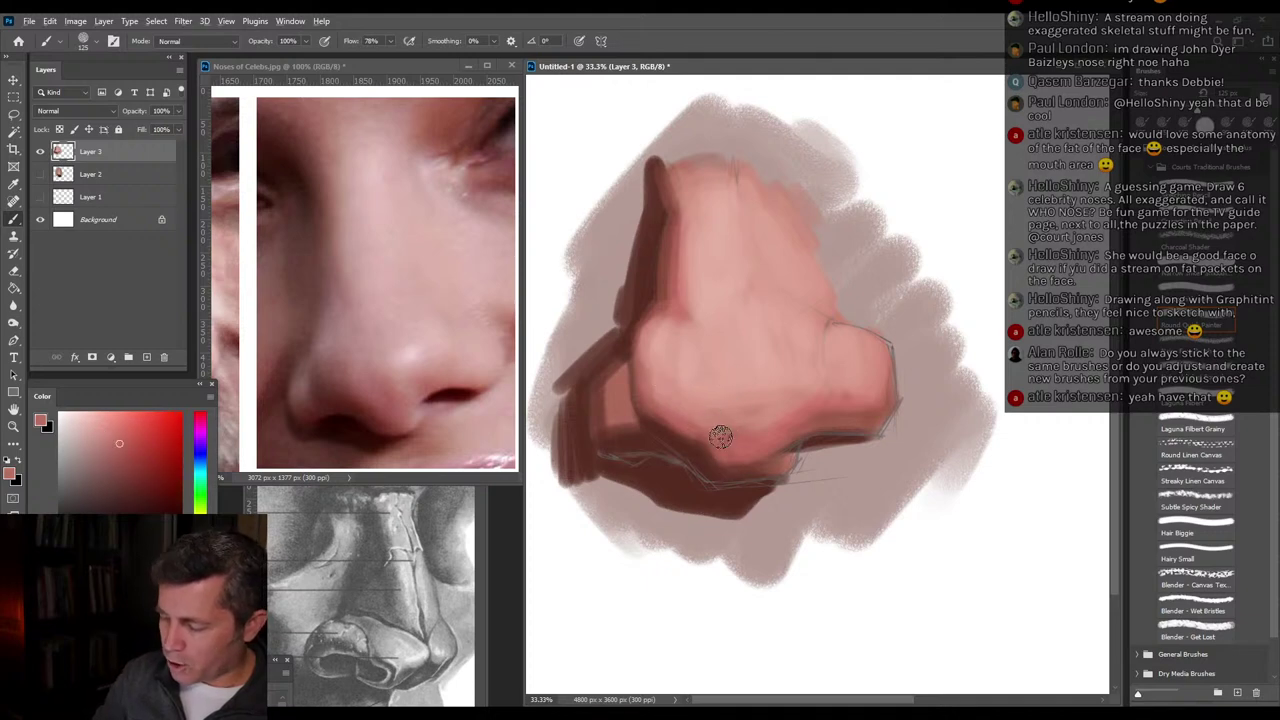
{"action": "left_click", "coordinate": [634, 418], "text": "alt"}
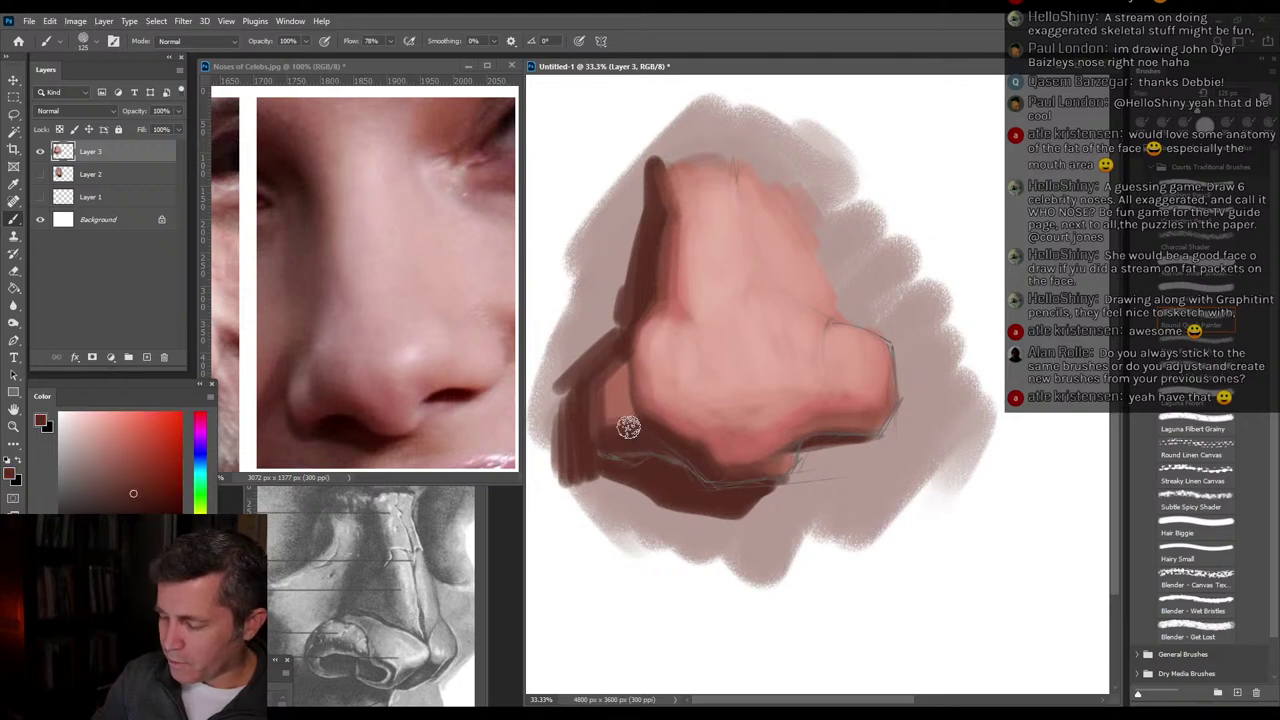
{"action": "left_click", "coordinate": [615, 401], "text": "alt"}
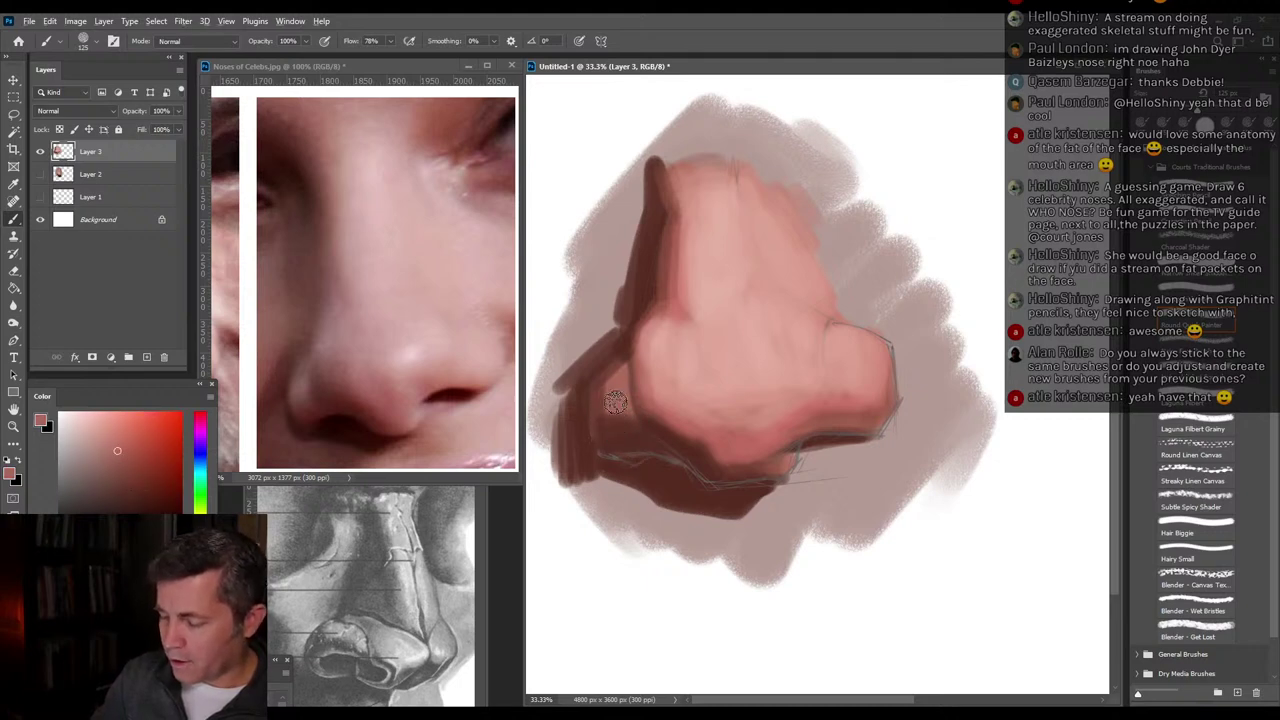
Smooth the transitions across the tip and lower bridge with a larger brush in sampled pinks.
{"action": "left_click", "coordinate": [710, 426], "text": "alt"}
{"action": "mouse_move", "coordinate": [795, 413]}
{"action": "left_mouse_down"}
{"action": "mouse_move", "coordinate": [738, 432]}
{"action": "mouse_move", "coordinate": [771, 378]}
{"action": "mouse_move", "coordinate": [726, 351]}
{"action": "mouse_move", "coordinate": [658, 344]}
{"action": "mouse_move", "coordinate": [735, 319]}
{"action": "mouse_move", "coordinate": [804, 324]}
{"action": "mouse_move", "coordinate": [822, 381]}
{"action": "mouse_move", "coordinate": [833, 394]}
{"action": "mouse_move", "coordinate": [859, 389]}
{"action": "mouse_move", "coordinate": [840, 338]}
{"action": "mouse_move", "coordinate": [794, 343]}
{"action": "mouse_move", "coordinate": [757, 292]}
{"action": "mouse_move", "coordinate": [740, 263]}
{"action": "left_mouse_up"}
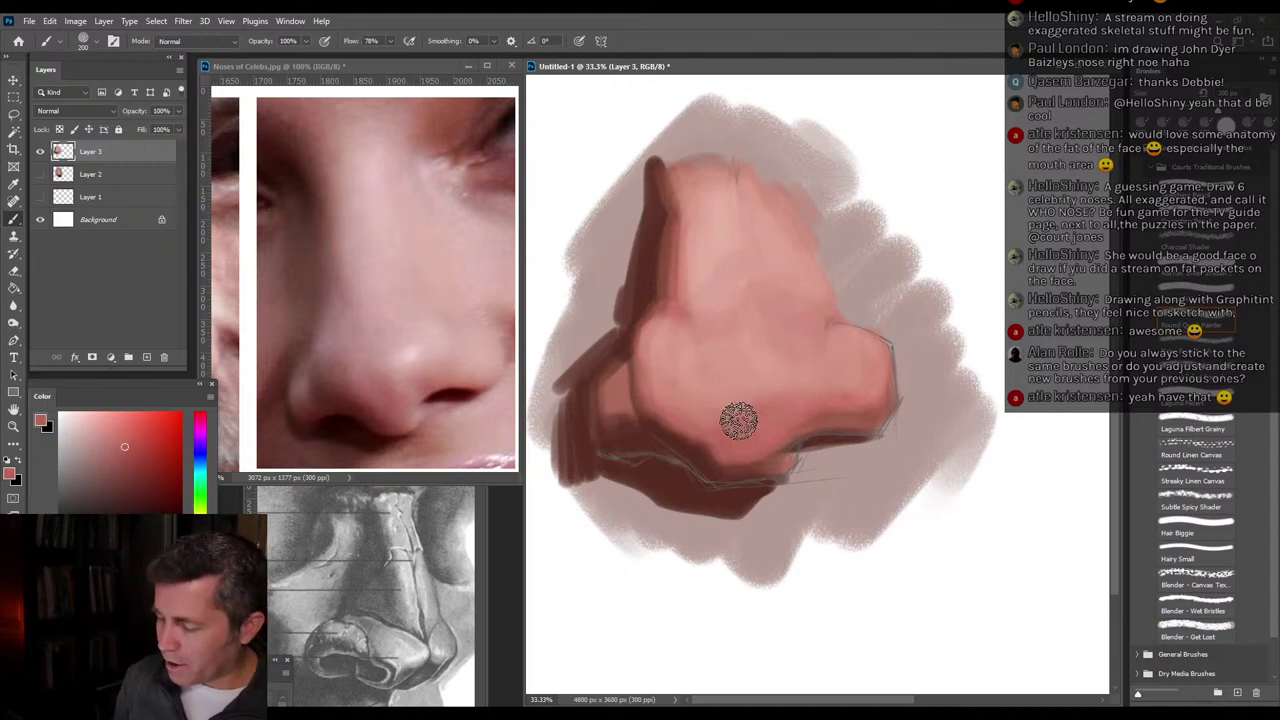
{"action": "mouse_move", "coordinate": [773, 410]}
{"action": "left_mouse_down"}
{"action": "mouse_move", "coordinate": [815, 390]}
{"action": "mouse_move", "coordinate": [781, 379]}
{"action": "mouse_move", "coordinate": [729, 403]}
{"action": "mouse_move", "coordinate": [806, 367]}
{"action": "mouse_move", "coordinate": [733, 408]}
{"action": "mouse_move", "coordinate": [810, 383]}
{"action": "mouse_move", "coordinate": [727, 419]}
{"action": "mouse_move", "coordinate": [663, 388]}
{"action": "mouse_move", "coordinate": [717, 394]}
{"action": "mouse_move", "coordinate": [777, 351]}
{"action": "mouse_move", "coordinate": [715, 318]}
{"action": "mouse_move", "coordinate": [661, 341]}
{"action": "mouse_move", "coordinate": [705, 357]}
{"action": "mouse_move", "coordinate": [685, 329]}
{"action": "left_mouse_up"}
Paint pale pink highlights down the bridge and onto the tip with a smaller brush.
{"action": "left_click", "coordinate": [775, 398], "text": "alt"}
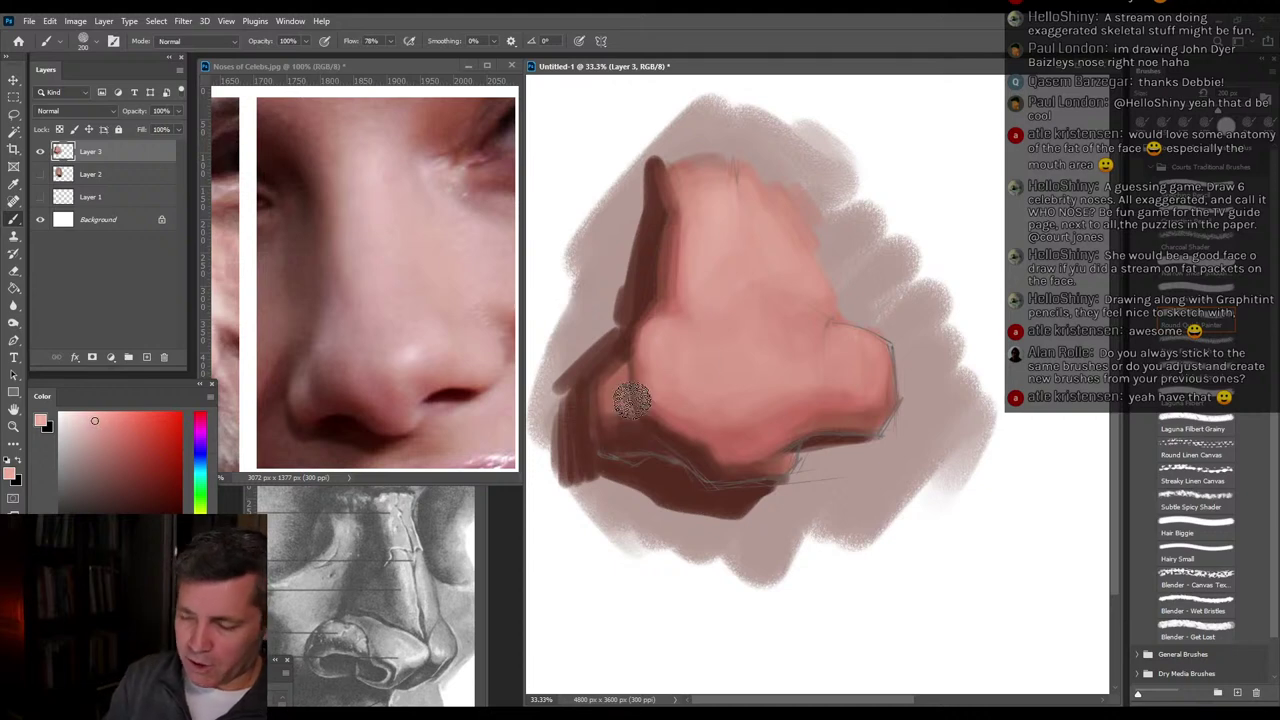
{"action": "key", "text": "["}
{"action": "key", "text": "["}
{"action": "key", "text": "["}
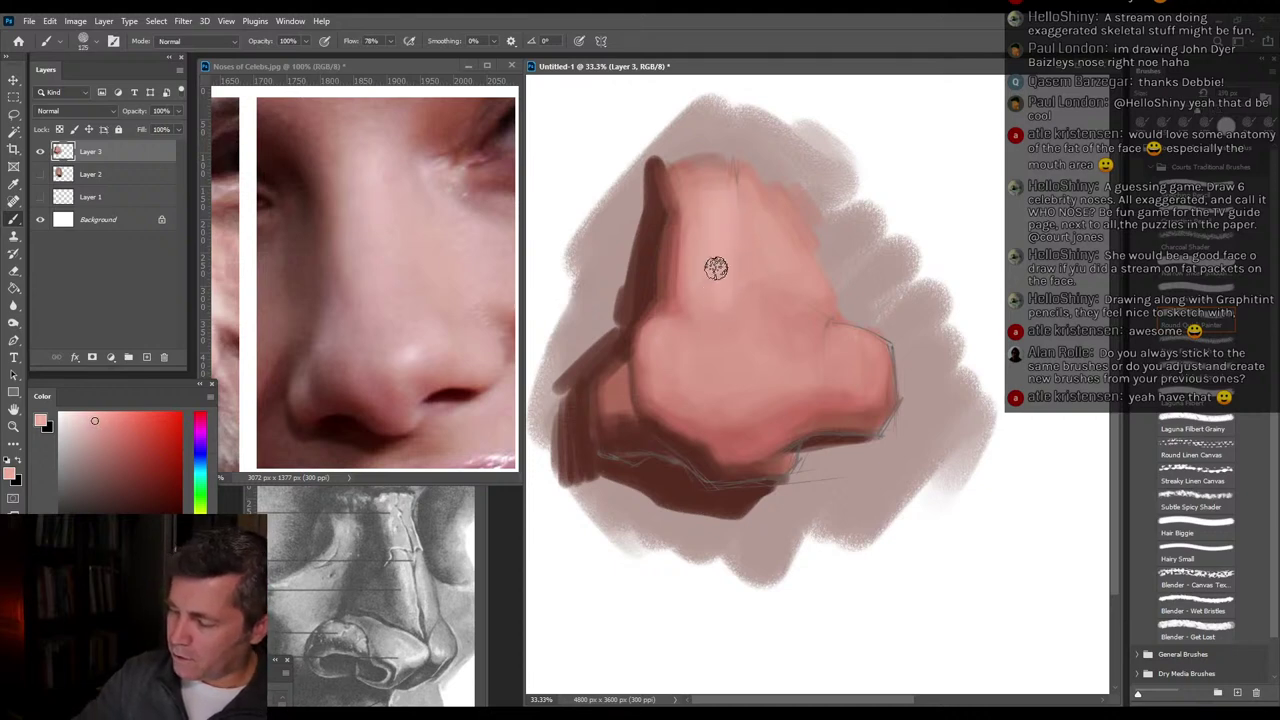
{"action": "mouse_move", "coordinate": [716, 268]}
{"action": "left_mouse_down"}
{"action": "mouse_move", "coordinate": [703, 226]}
{"action": "mouse_move", "coordinate": [726, 334]}
{"action": "mouse_move", "coordinate": [789, 309]}
{"action": "mouse_move", "coordinate": [745, 344]}
{"action": "mouse_move", "coordinate": [706, 350]}
{"action": "mouse_move", "coordinate": [769, 386]}
{"action": "left_mouse_up"}
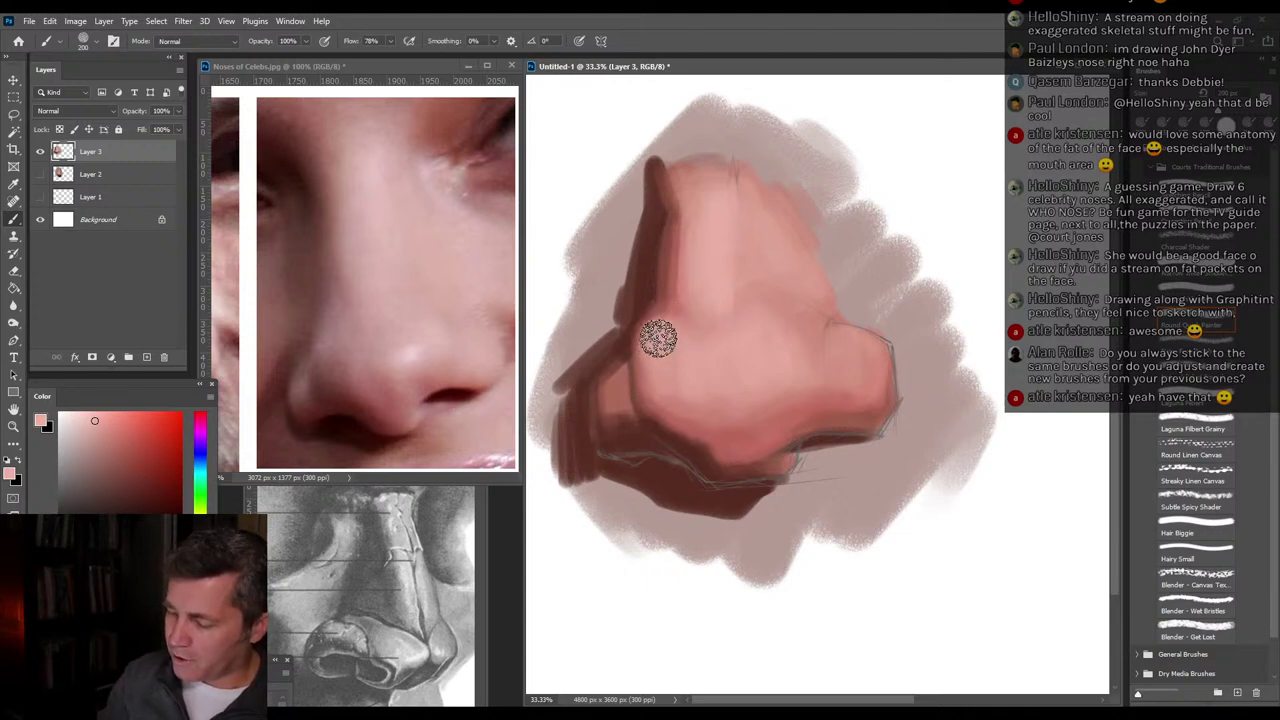
Soften the shadow edge along the bridge's left side and top with sampled brown and pink tones.
{"action": "key", "text": "bracketleft"}
{"action": "key", "text": "bracketleft"}
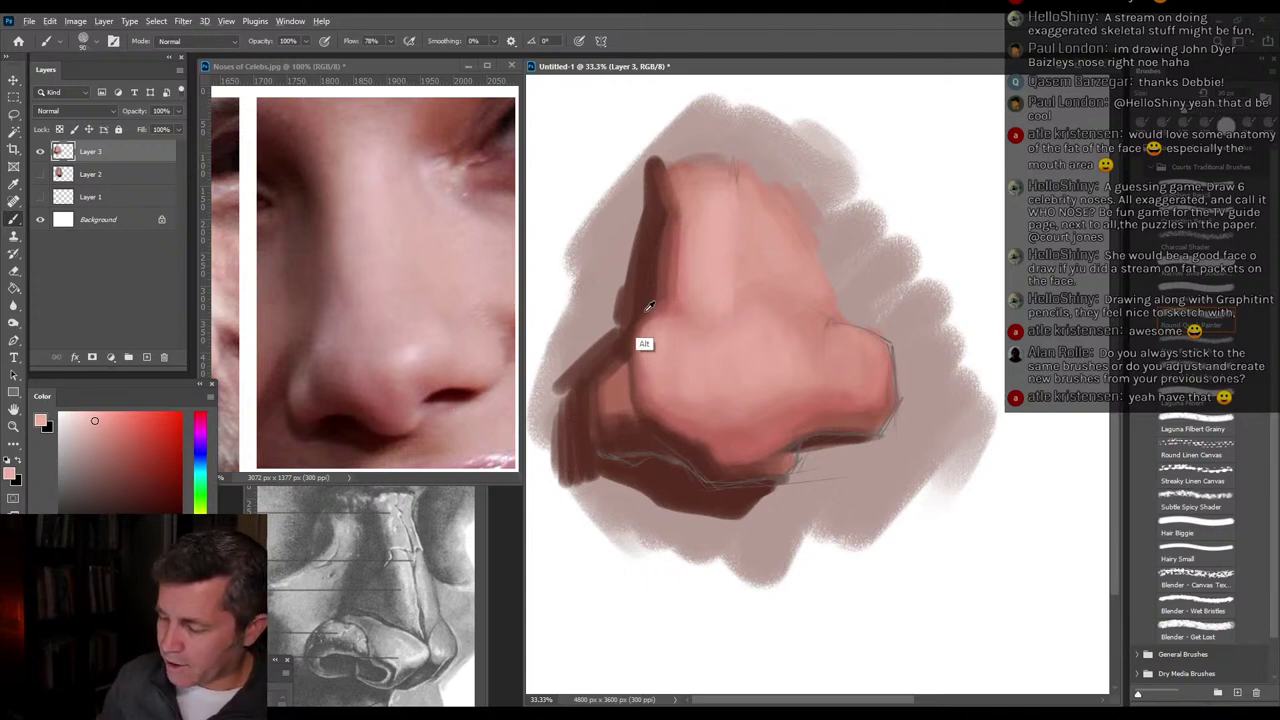
{"action": "left_click", "coordinate": [648, 305], "text": "alt"}
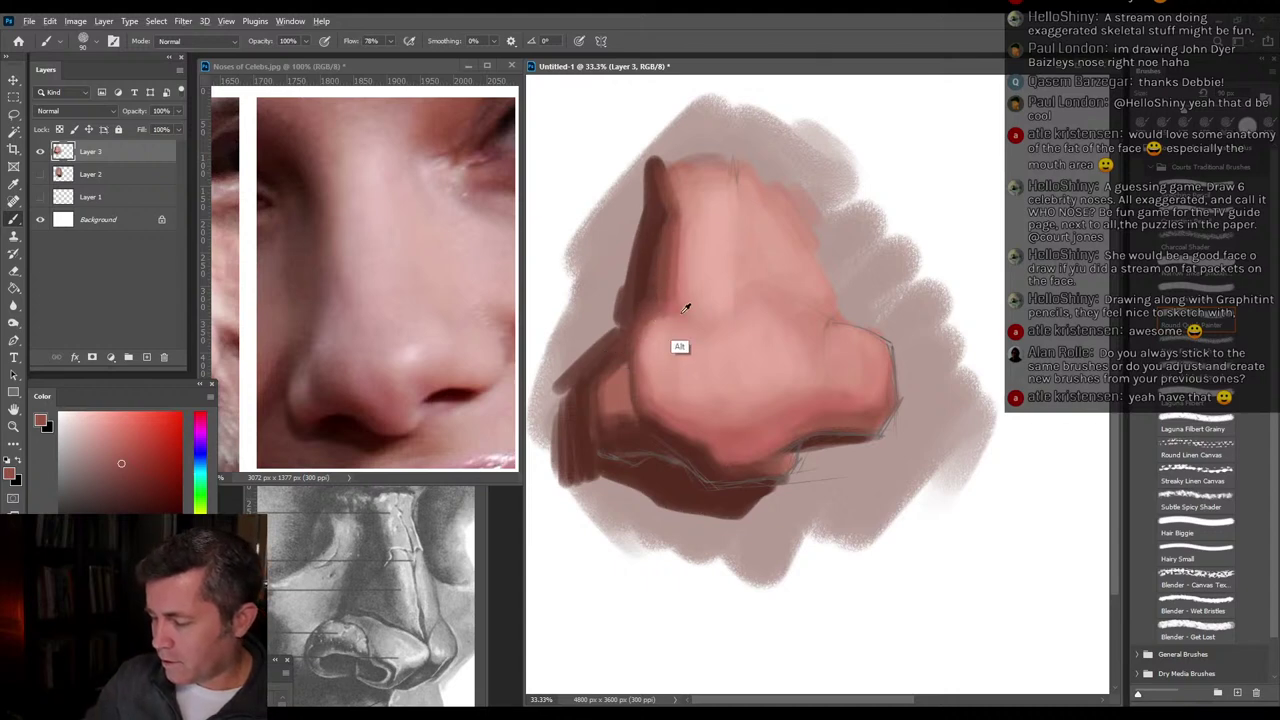
{"action": "left_click", "coordinate": [686, 307], "text": "alt"}
{"action": "left_click", "coordinate": [677, 298], "text": "alt"}
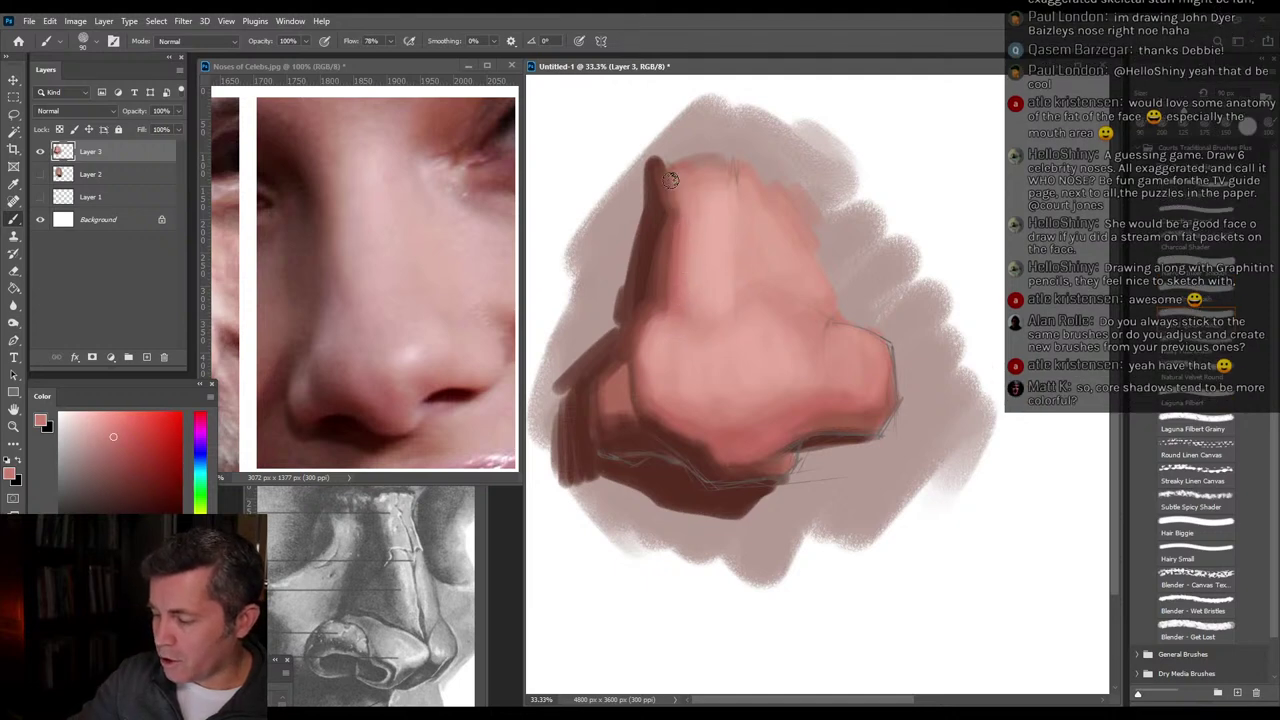
{"action": "left_click", "coordinate": [701, 206], "text": "alt"}
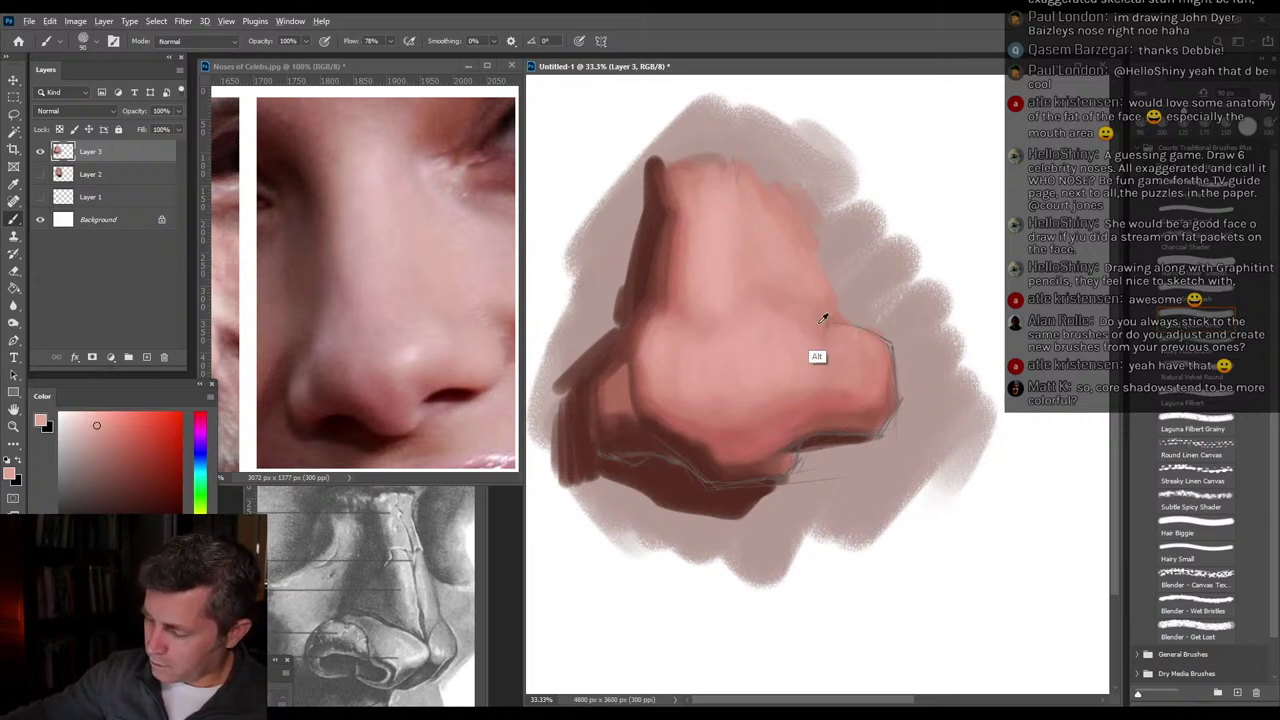
Blend the right nostril wing into the tip and bridge, covering its sketch outline with sampled pinks.
{"action": "left_click", "coordinate": [822, 375], "text": "alt"}
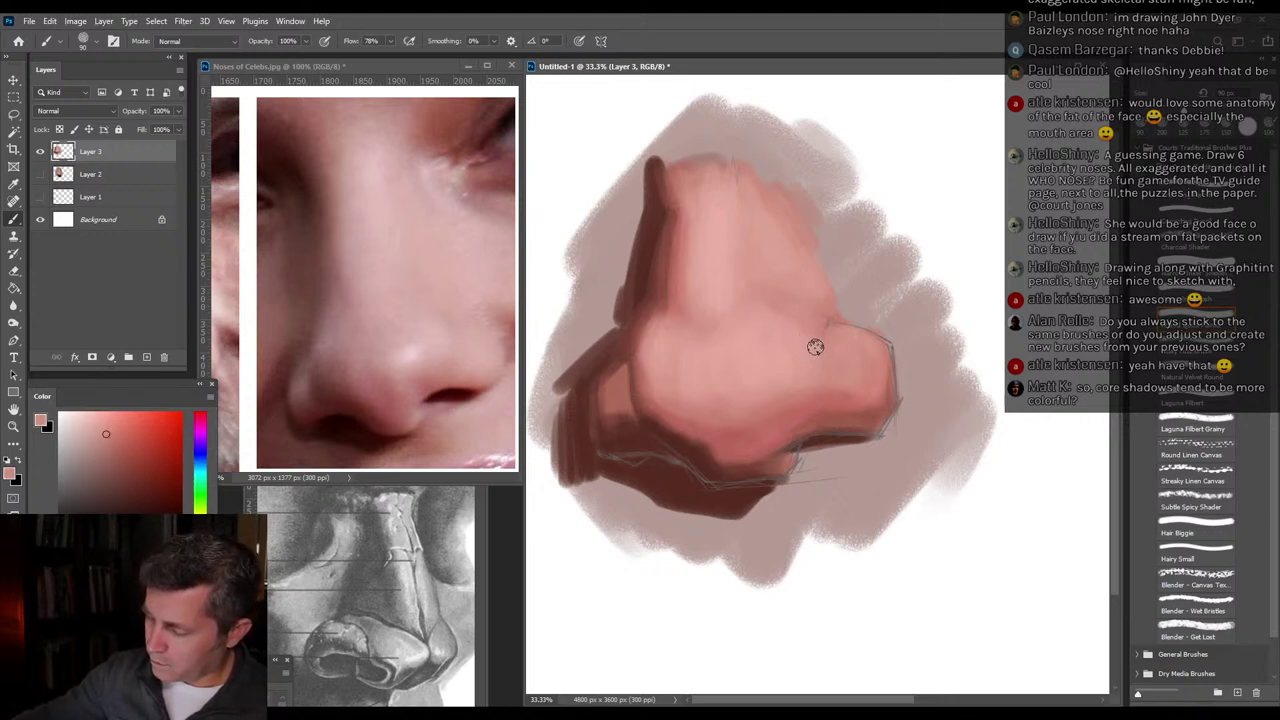
{"action": "left_click", "coordinate": [850, 400], "text": "alt"}
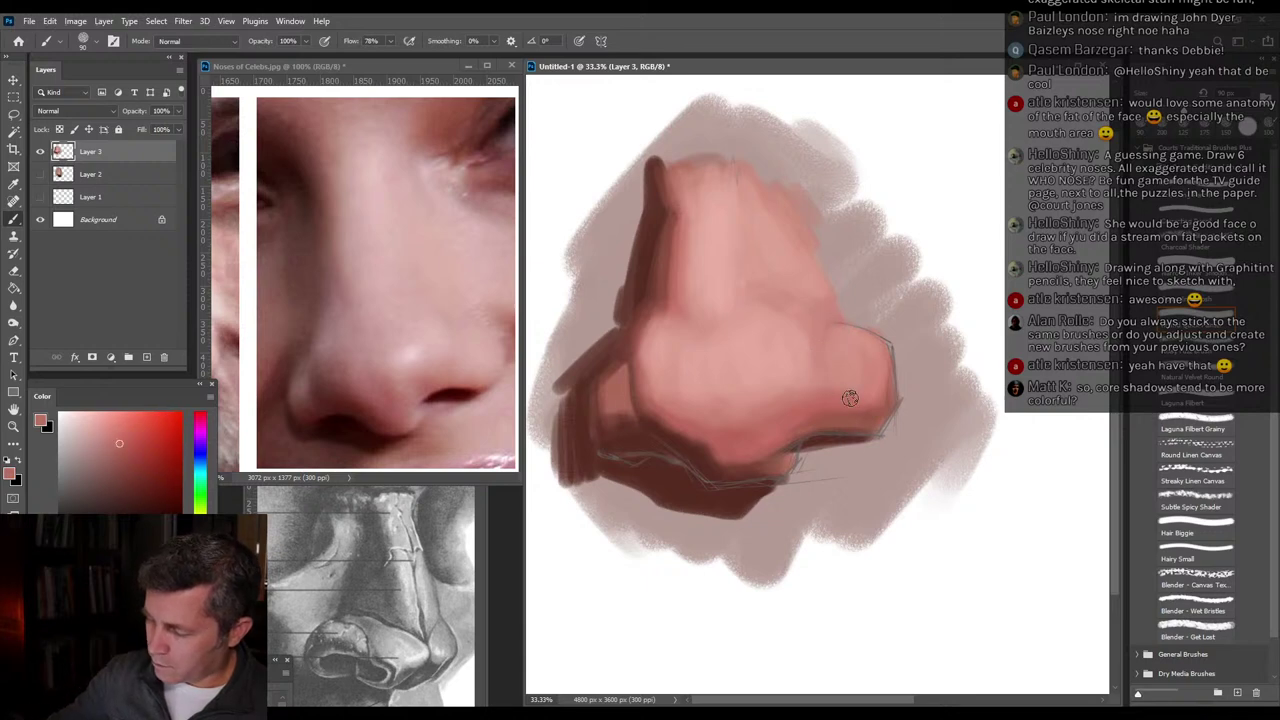
{"action": "left_click_drag", "start_coordinate": [873, 339], "coordinate": [852, 323]}
{"action": "left_click", "coordinate": [821, 358], "text": "alt"}
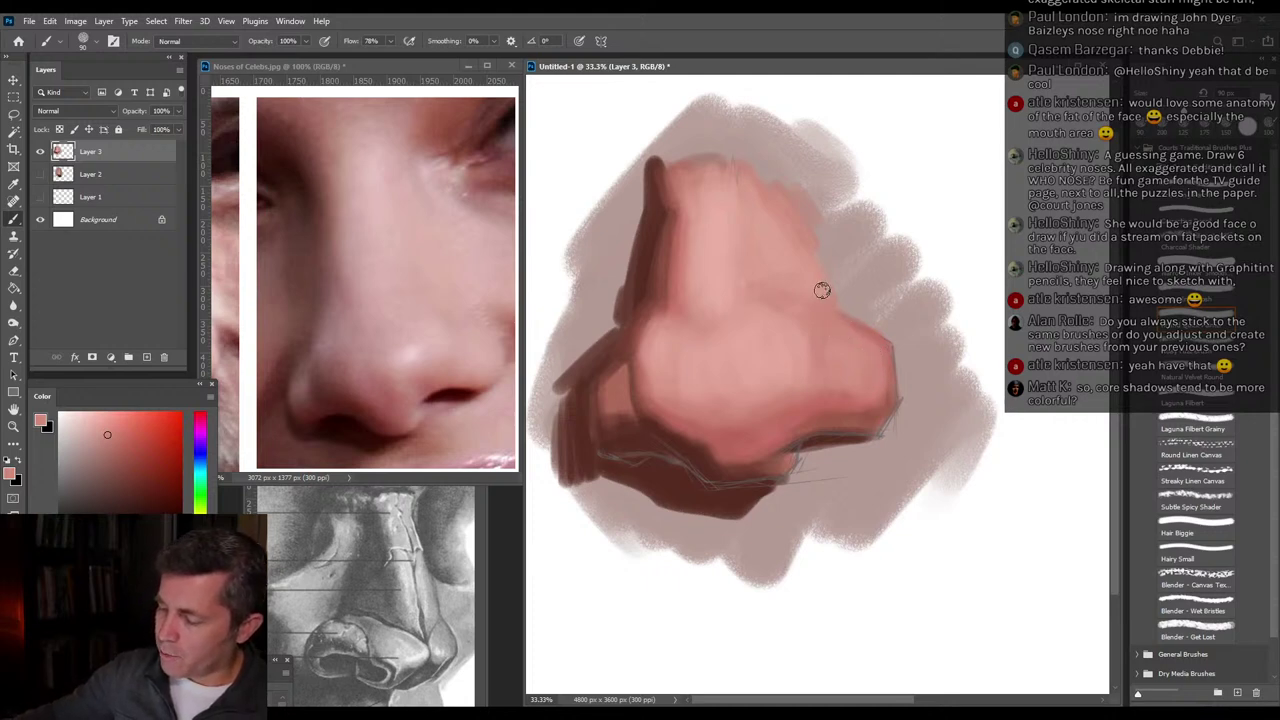
{"action": "left_click", "coordinate": [688, 448], "text": "alt"}
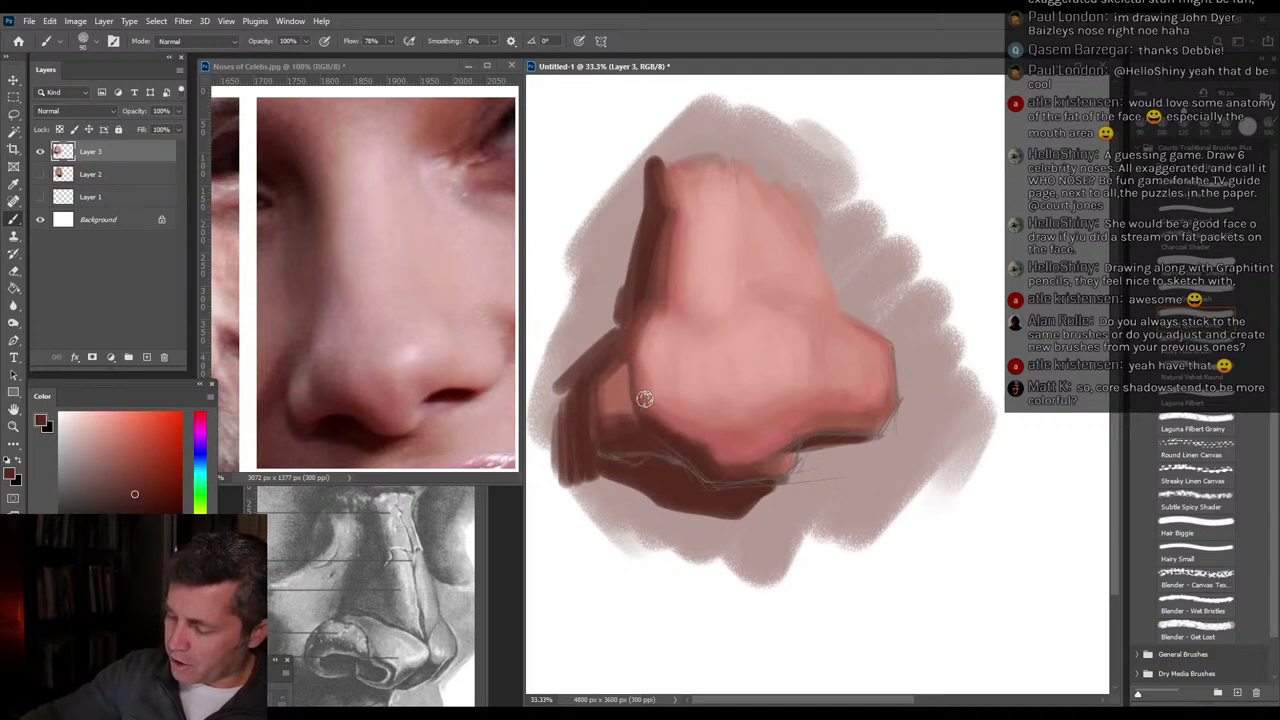
{"action": "left_click_drag", "start_coordinate": [638, 391], "coordinate": [700, 443]}
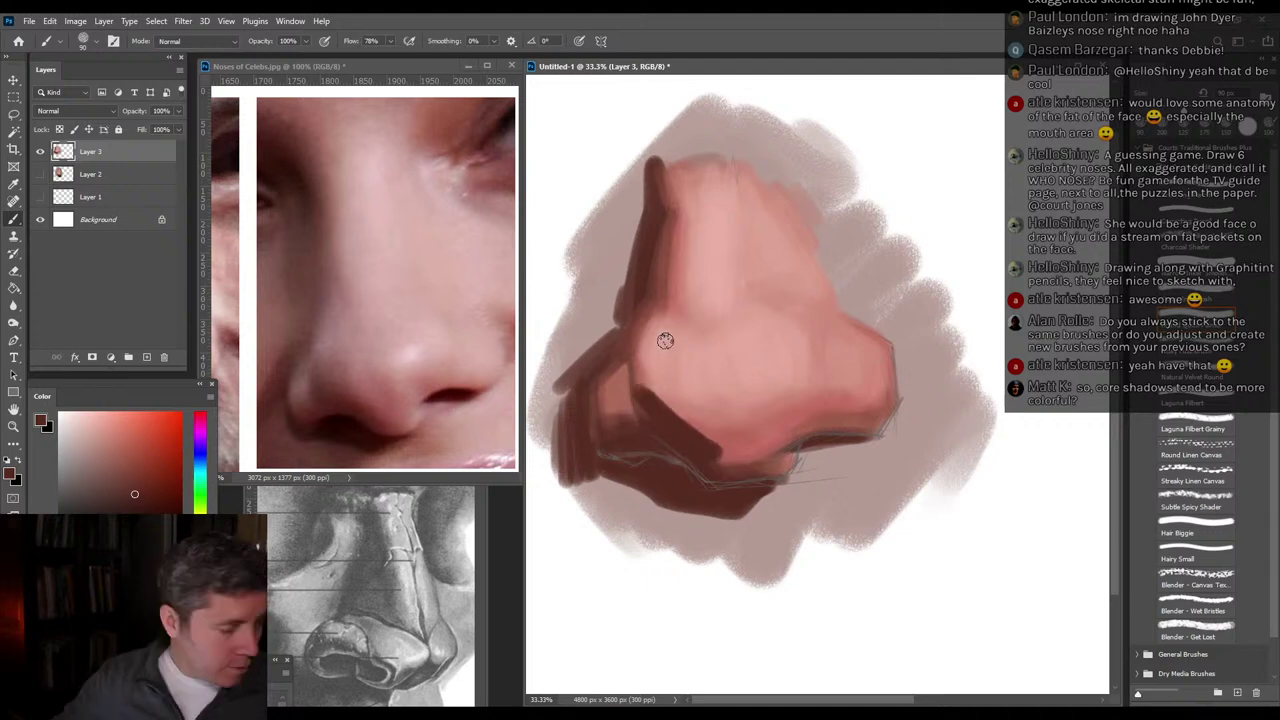
{"action": "key", "text": "ctrl+z"}
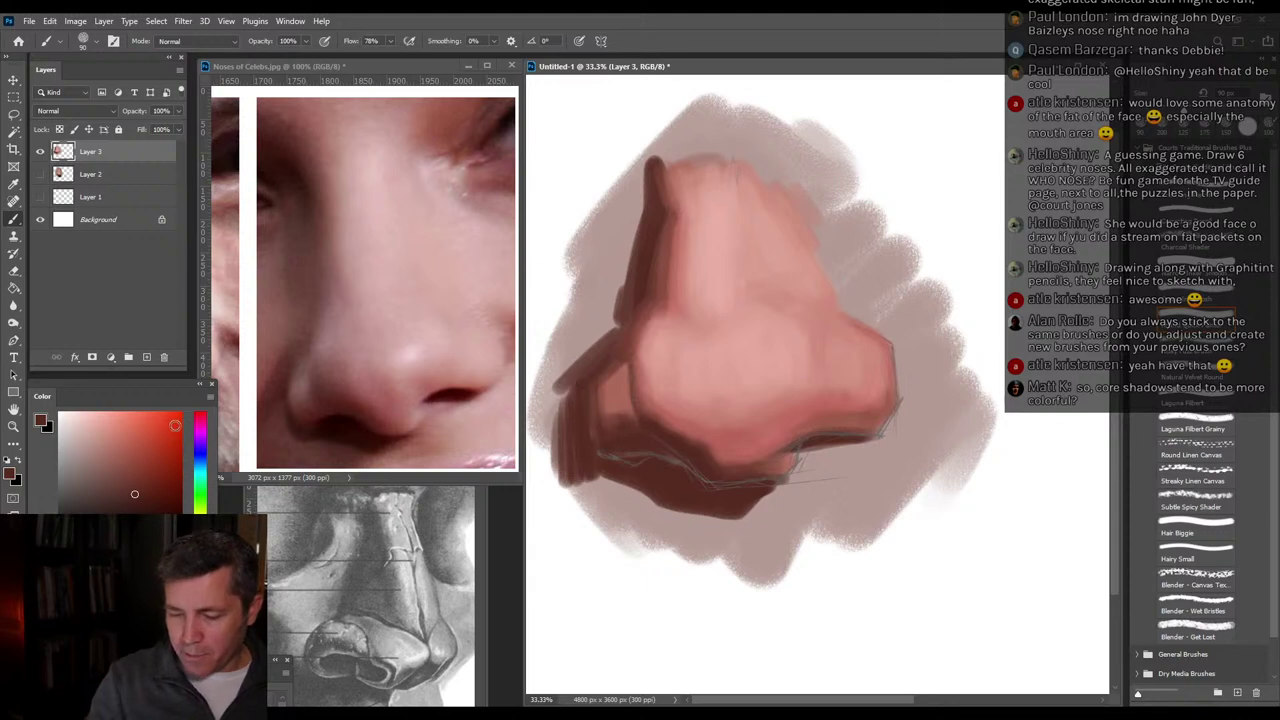
Mark the core shadow in bright magenta from the bridge's left side around the tip to the right nostril wing.
{"action": "left_click_drag", "start_coordinate": [205, 418], "coordinate": [204, 414]}
{"action": "mouse_move", "coordinate": [648, 402]}
{"action": "left_mouse_down"}
{"action": "mouse_move", "coordinate": [726, 462]}
{"action": "mouse_move", "coordinate": [774, 459]}
{"action": "mouse_move", "coordinate": [784, 432]}
{"action": "mouse_move", "coordinate": [849, 411]}
{"action": "left_mouse_up"}
{"action": "mouse_move", "coordinate": [650, 403]}
{"action": "left_mouse_down"}
{"action": "mouse_move", "coordinate": [634, 357]}
{"action": "mouse_move", "coordinate": [663, 319]}
{"action": "mouse_move", "coordinate": [672, 228]}
{"action": "left_mouse_up"}
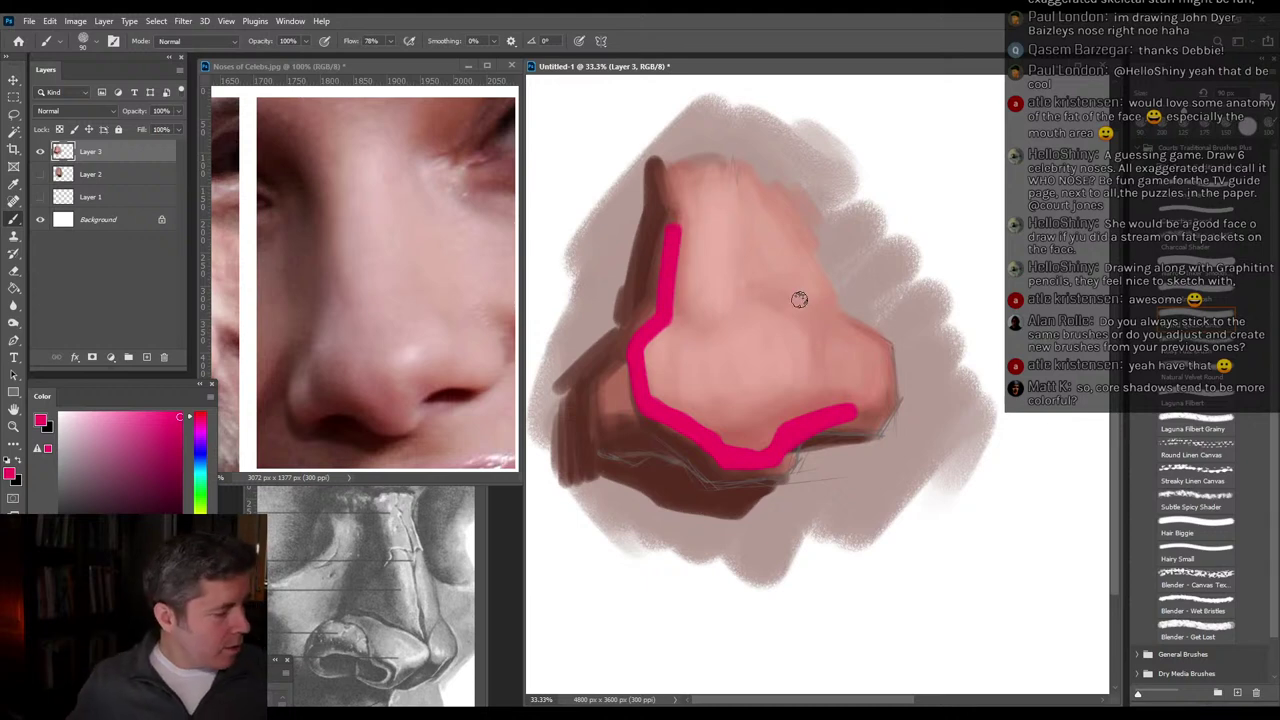
Undo the magenta core shadow line and paint the shadow beneath the nose and the right nostril opening in very dark brown.
{"action": "key", "text": "ctrl+z"}
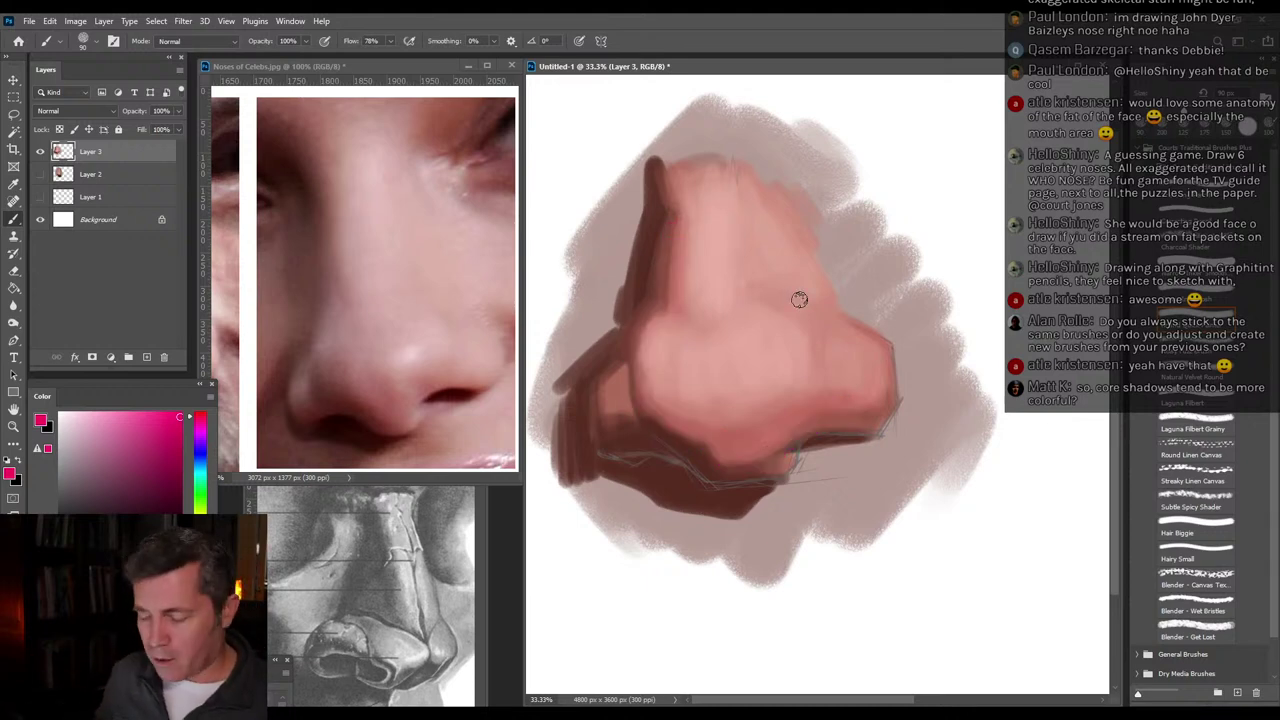
{"action": "left_click", "coordinate": [683, 447], "text": "alt"}
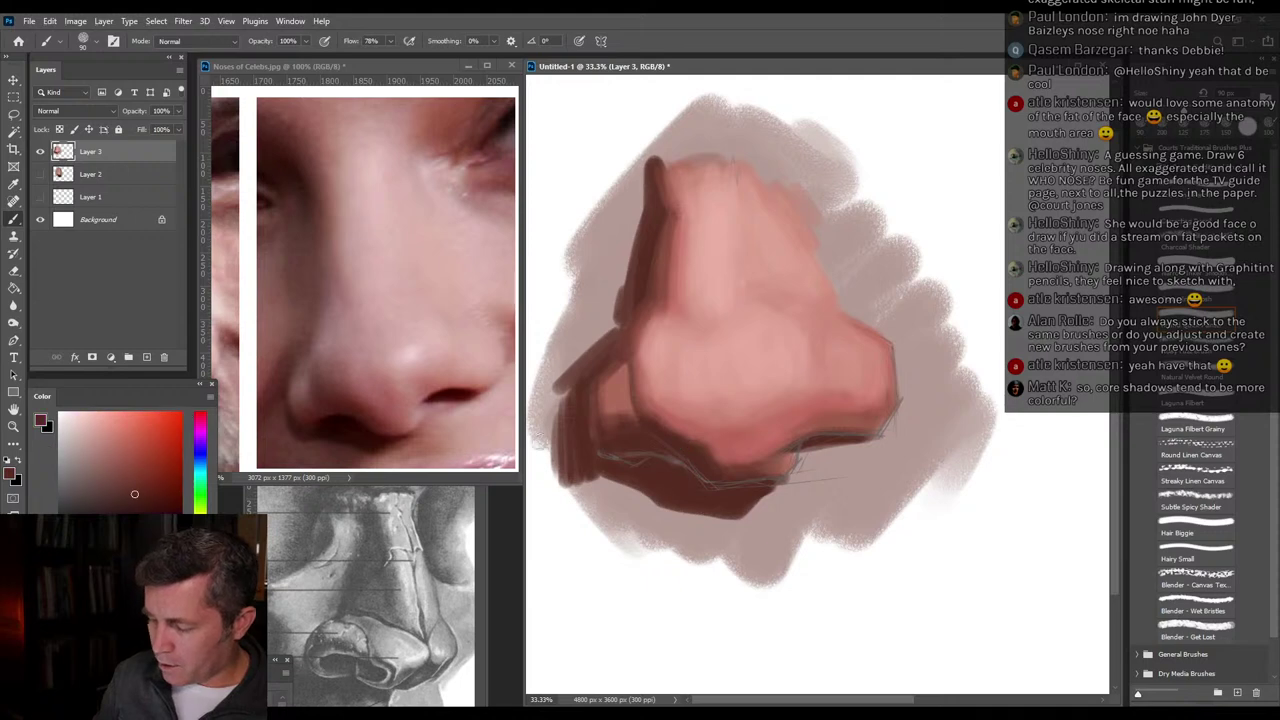
{"action": "left_click_drag", "start_coordinate": [663, 469], "coordinate": [696, 485]}
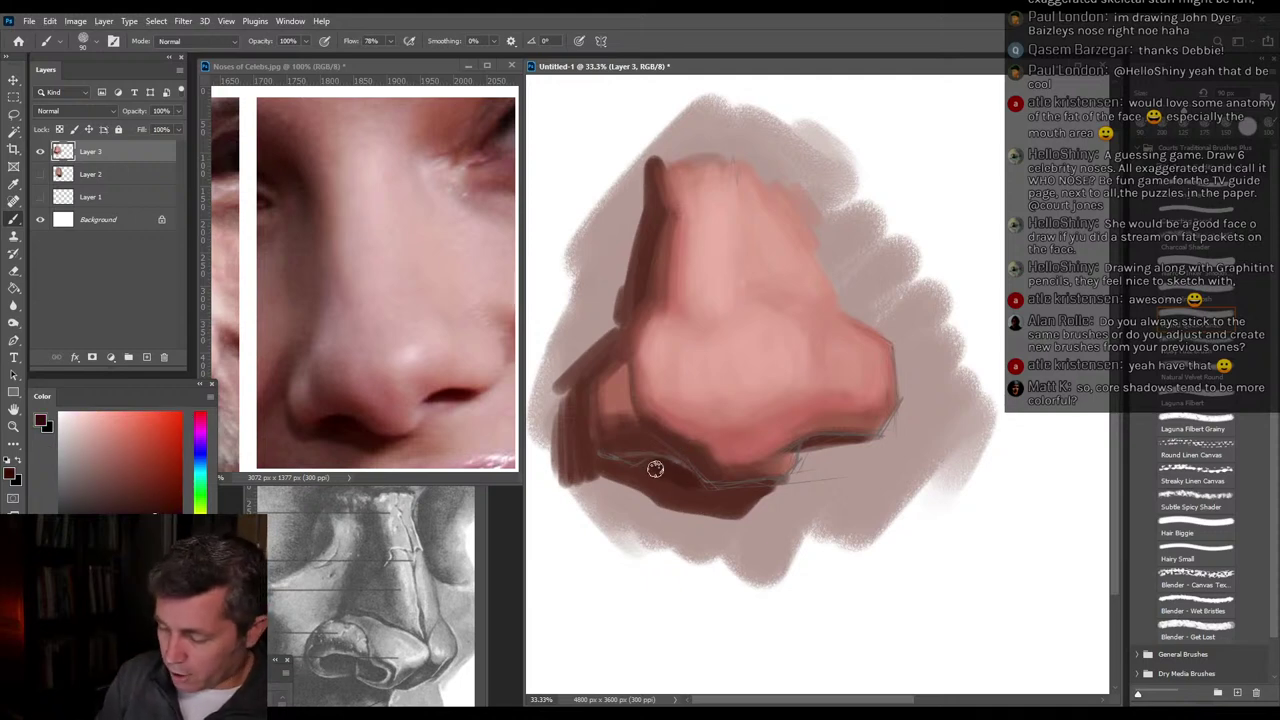
{"action": "mouse_move", "coordinate": [678, 473]}
{"action": "left_mouse_down"}
{"action": "mouse_move", "coordinate": [750, 490]}
{"action": "mouse_move", "coordinate": [713, 493]}
{"action": "mouse_move", "coordinate": [754, 481]}
{"action": "mouse_move", "coordinate": [765, 456]}
{"action": "mouse_move", "coordinate": [754, 490]}
{"action": "mouse_move", "coordinate": [679, 504]}
{"action": "mouse_move", "coordinate": [687, 484]}
{"action": "mouse_move", "coordinate": [658, 486]}
{"action": "mouse_move", "coordinate": [642, 467]}
{"action": "mouse_move", "coordinate": [581, 476]}
{"action": "mouse_move", "coordinate": [635, 469]}
{"action": "mouse_move", "coordinate": [590, 468]}
{"action": "left_mouse_up"}
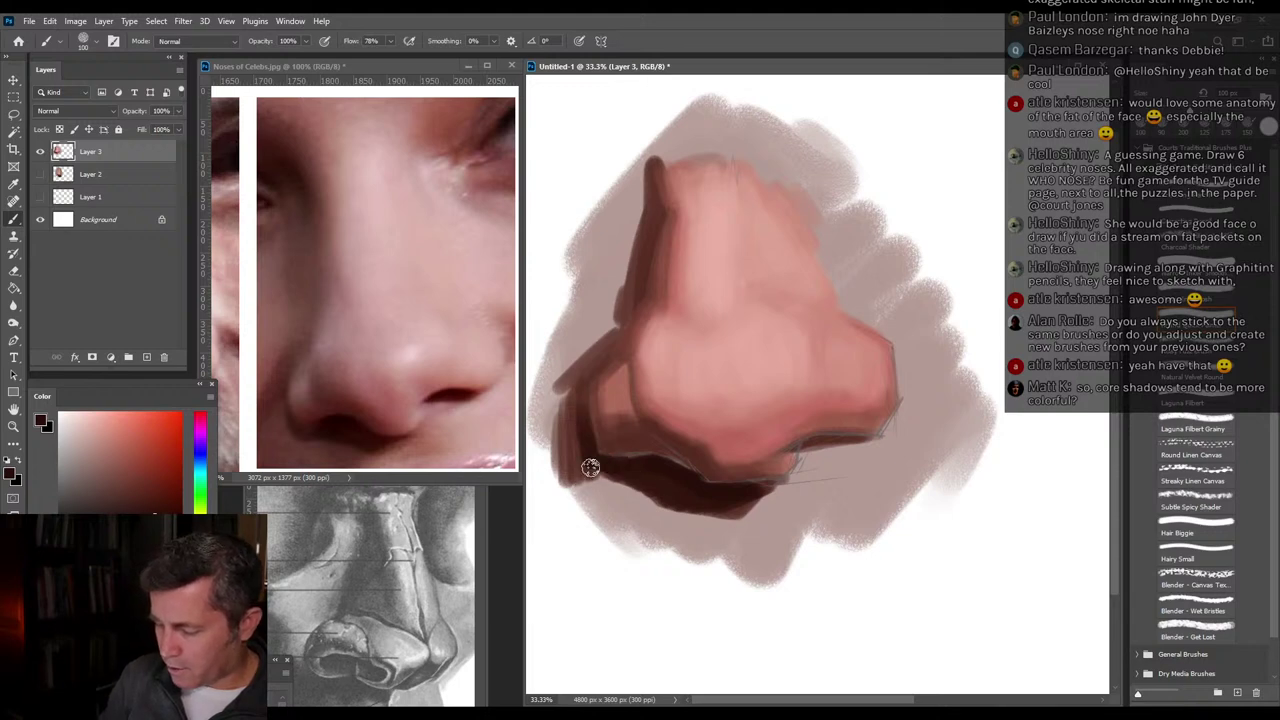
{"action": "left_click", "coordinate": [785, 432], "text": "alt"}
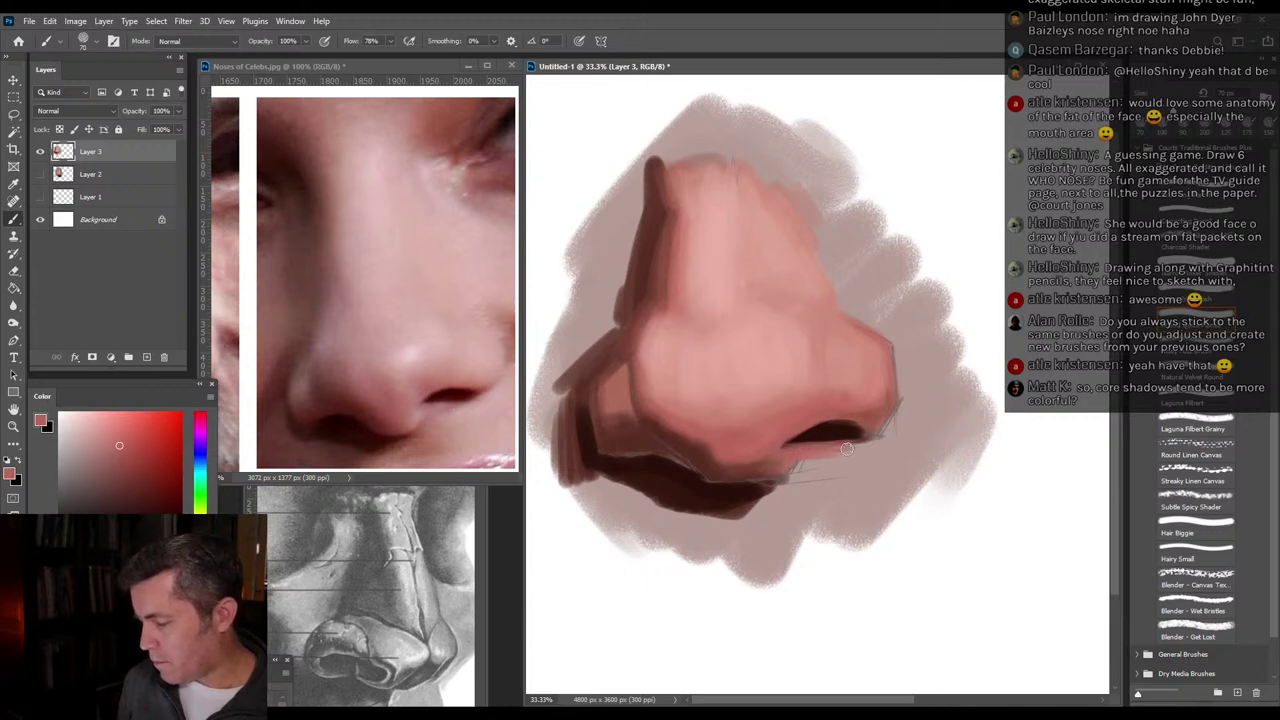
Cover the background beside the right nostril wing and below the nose with sampled mid-pink skin tone using a larger brush.
{"action": "left_click", "coordinate": [846, 371], "text": "alt"}
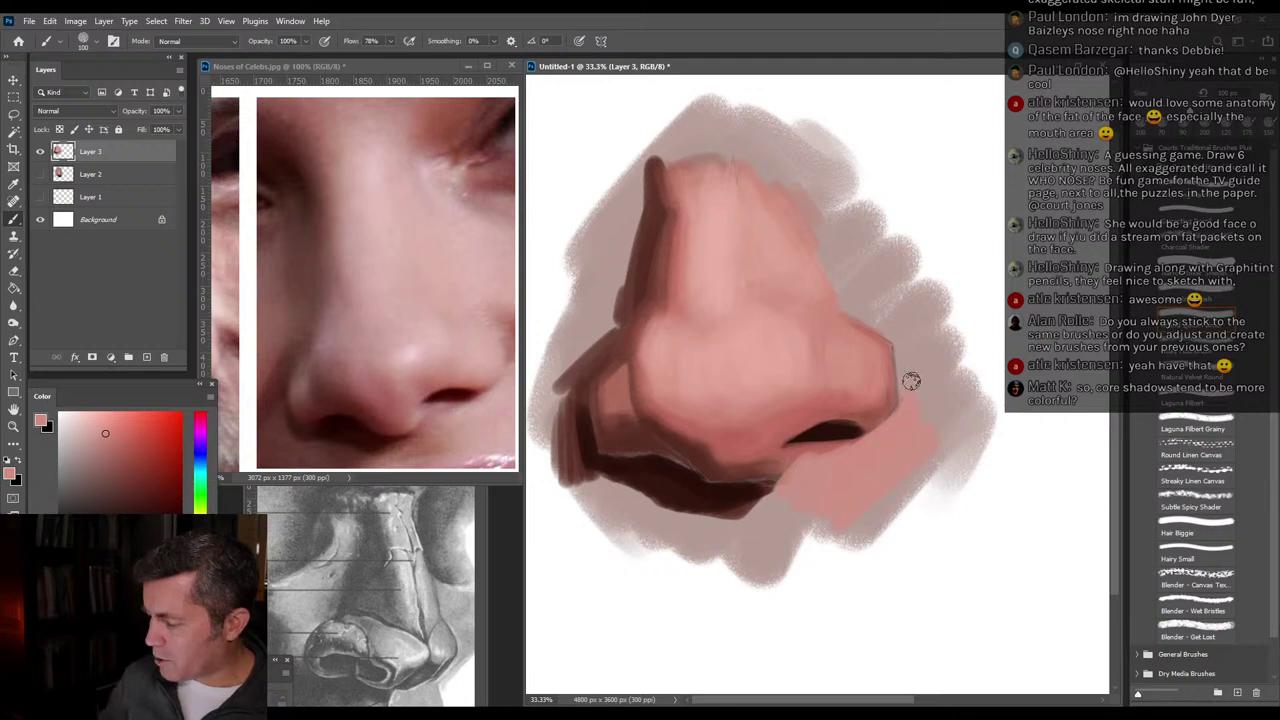
{"action": "mouse_move", "coordinate": [950, 410]}
{"action": "left_mouse_down"}
{"action": "mouse_move", "coordinate": [926, 354]}
{"action": "mouse_move", "coordinate": [957, 371]}
{"action": "mouse_move", "coordinate": [913, 361]}
{"action": "mouse_move", "coordinate": [881, 310]}
{"action": "mouse_move", "coordinate": [890, 321]}
{"action": "mouse_move", "coordinate": [853, 308]}
{"action": "mouse_move", "coordinate": [908, 257]}
{"action": "left_mouse_up"}
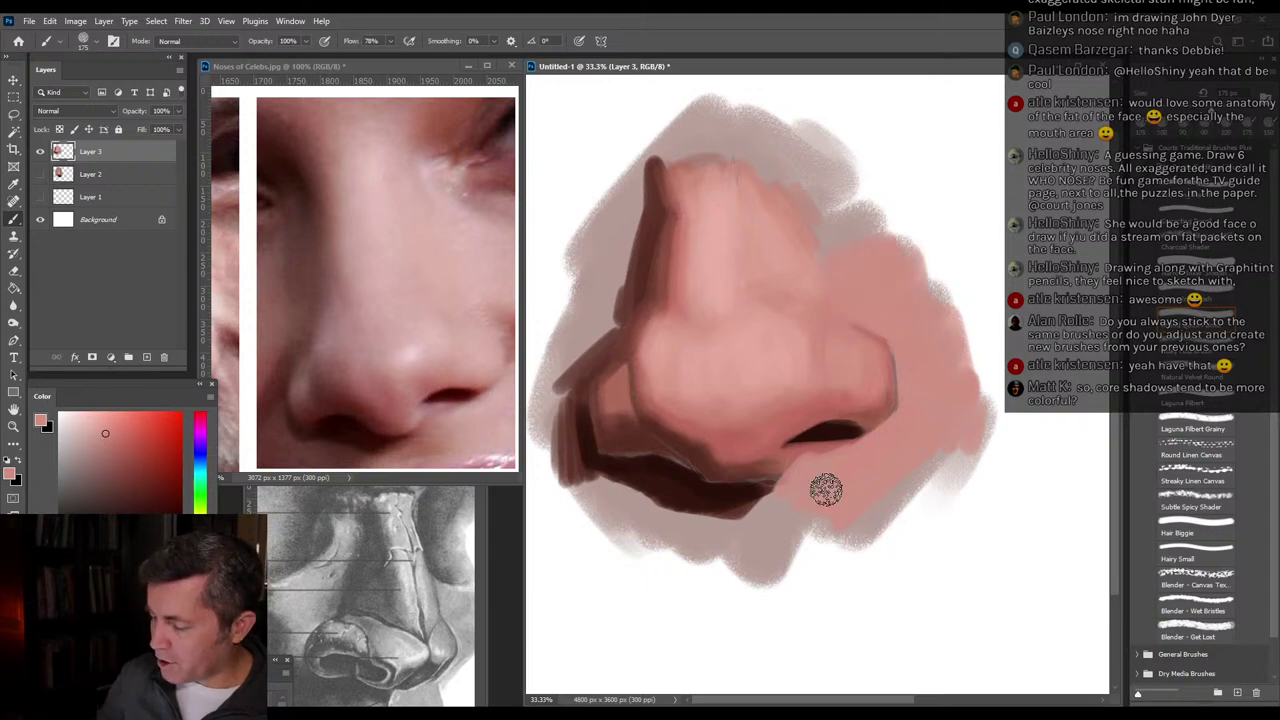
{"action": "mouse_move", "coordinate": [829, 491]}
{"action": "left_mouse_down"}
{"action": "mouse_move", "coordinate": [785, 500]}
{"action": "mouse_move", "coordinate": [751, 538]}
{"action": "mouse_move", "coordinate": [802, 535]}
{"action": "mouse_move", "coordinate": [821, 520]}
{"action": "mouse_move", "coordinate": [783, 512]}
{"action": "mouse_move", "coordinate": [742, 525]}
{"action": "mouse_move", "coordinate": [787, 496]}
{"action": "mouse_move", "coordinate": [742, 535]}
{"action": "left_mouse_up"}
Blend the top of the nose tip into the bridge and right side plane with sampled light pinks.
{"action": "left_click", "coordinate": [767, 402], "text": "alt"}
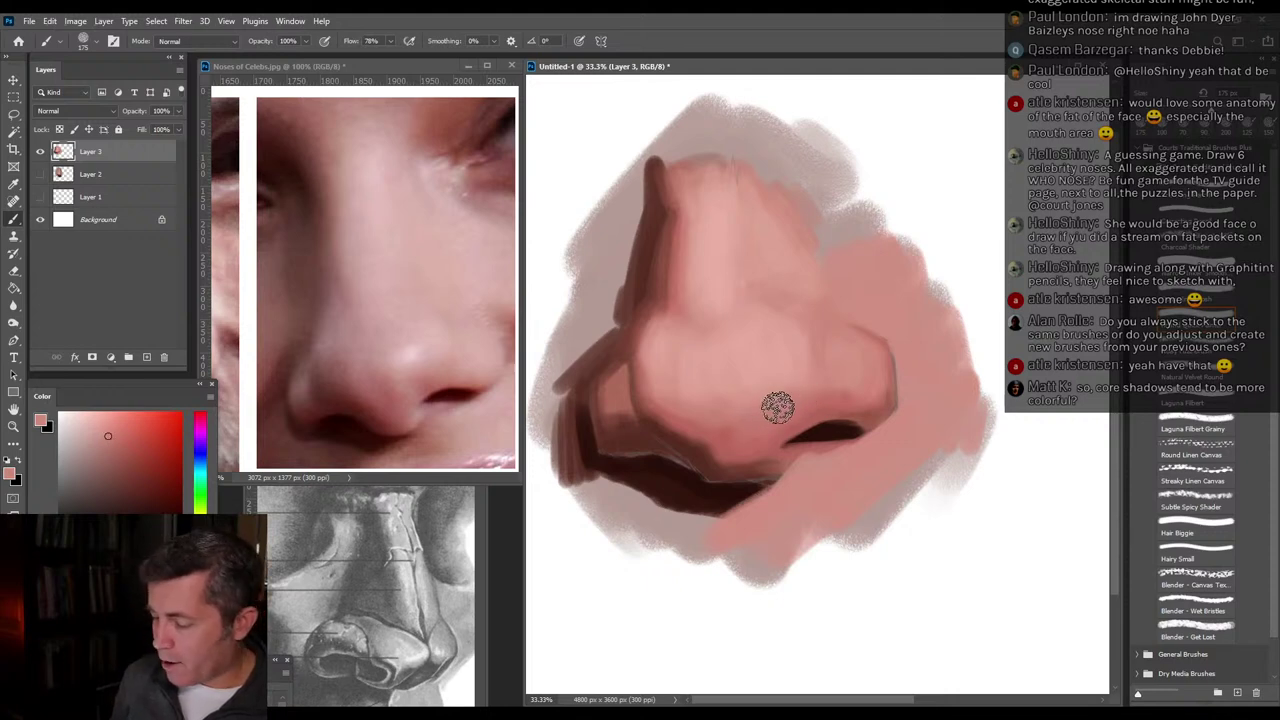
{"action": "left_click", "coordinate": [783, 374], "text": "alt"}
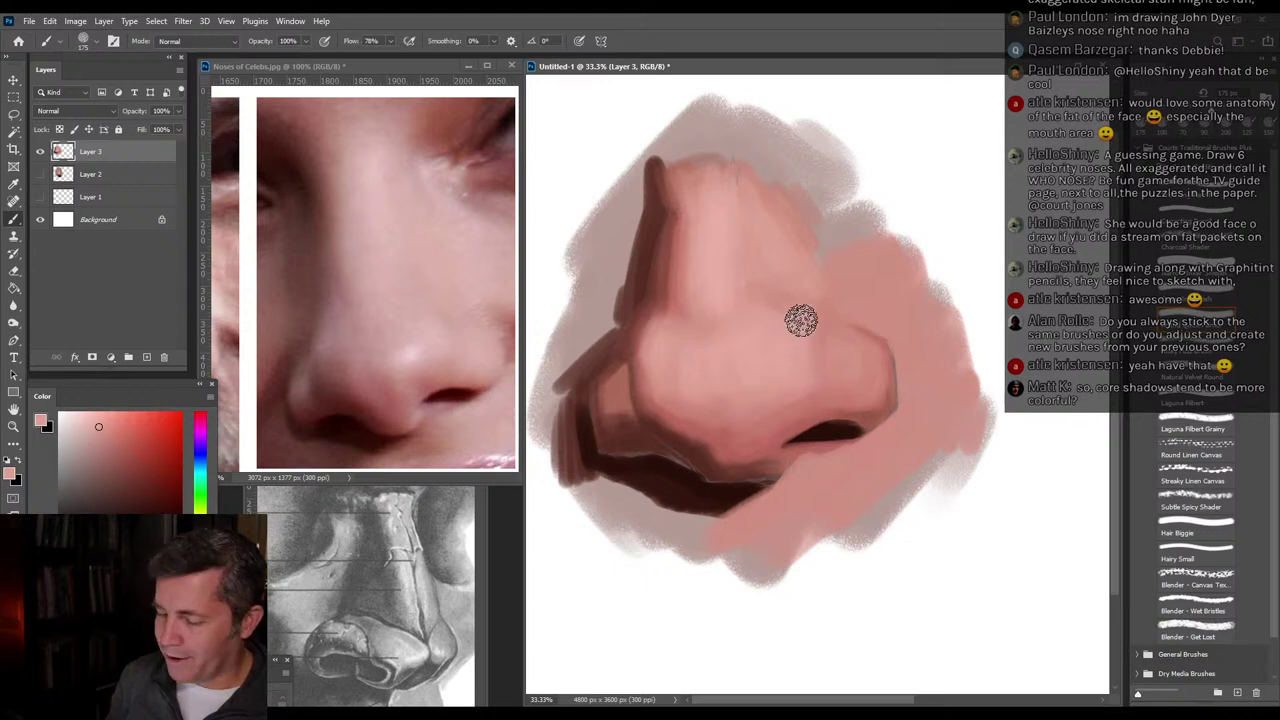
{"action": "left_click", "coordinate": [806, 316], "text": "alt"}
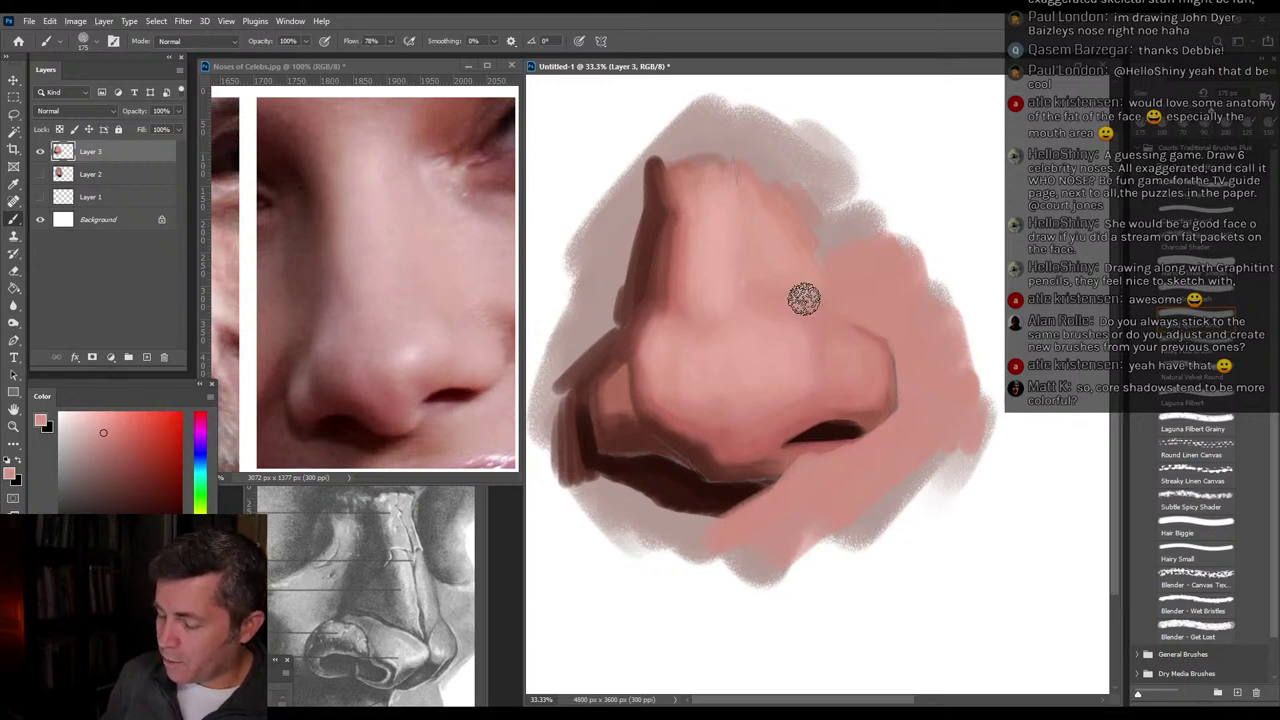
{"action": "left_click", "coordinate": [762, 358], "text": "alt"}
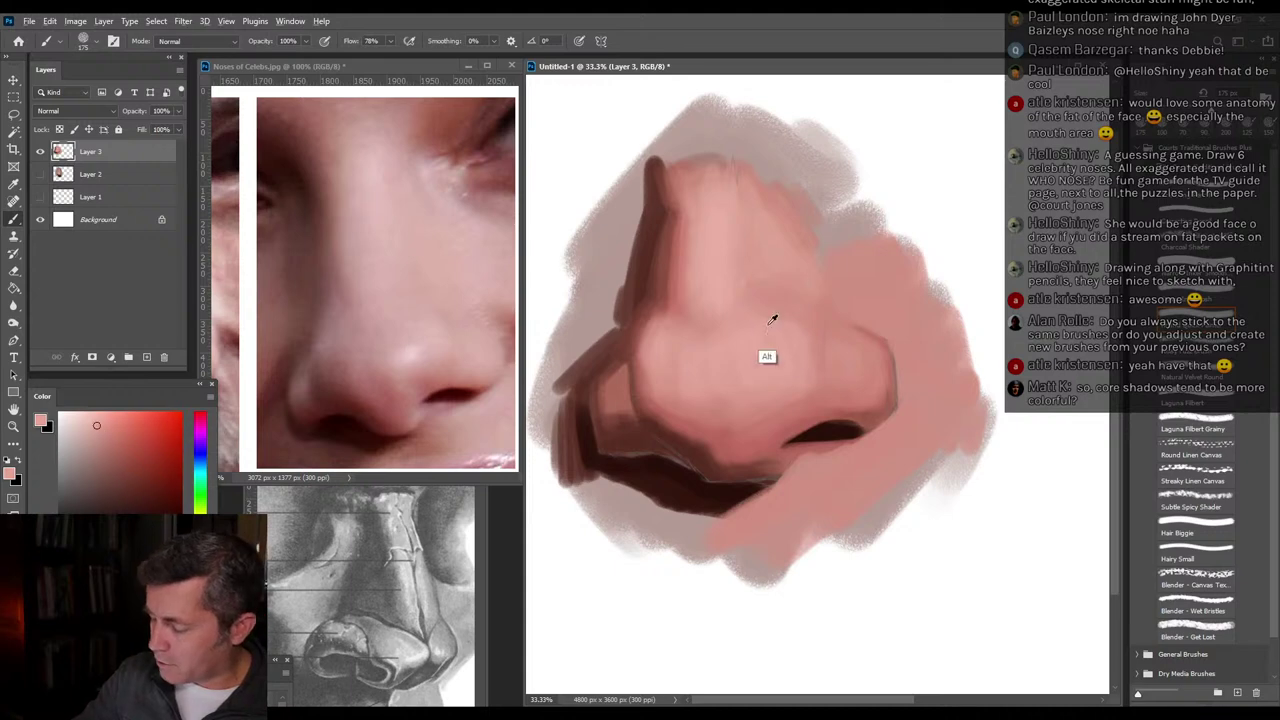
{"action": "left_click", "coordinate": [748, 336], "text": "alt"}
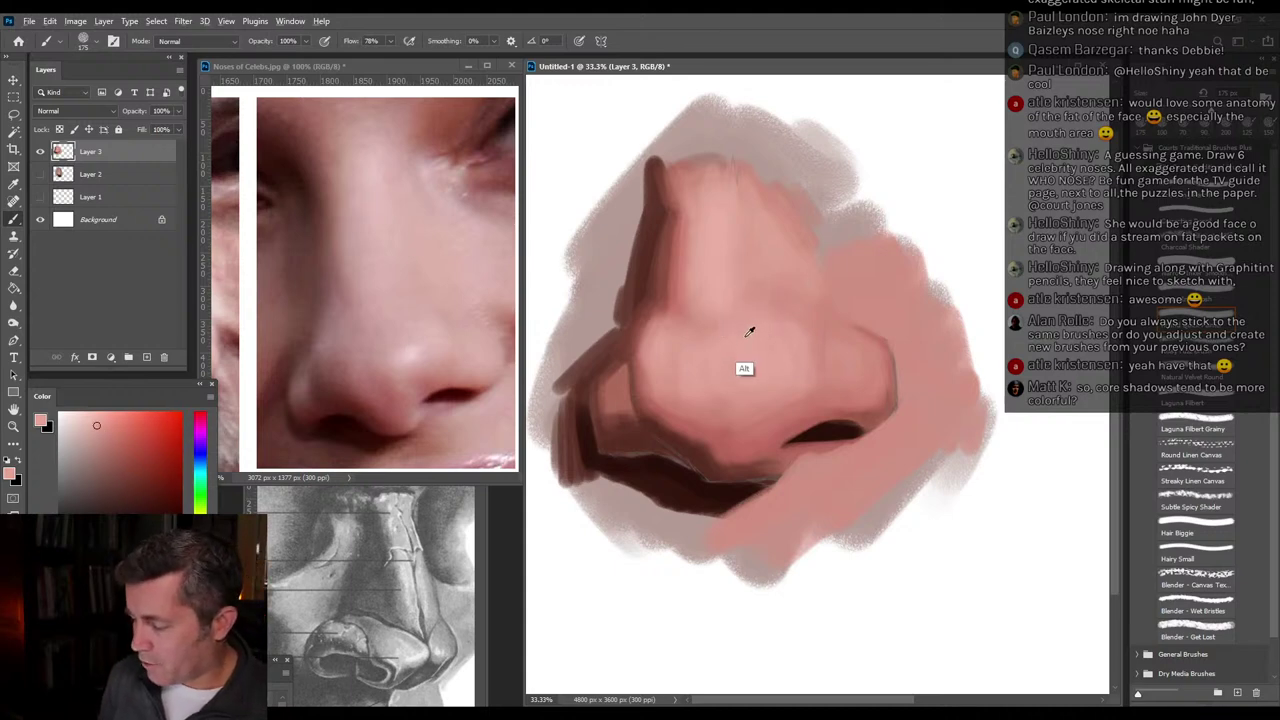
{"action": "left_click", "coordinate": [736, 390], "text": "alt"}
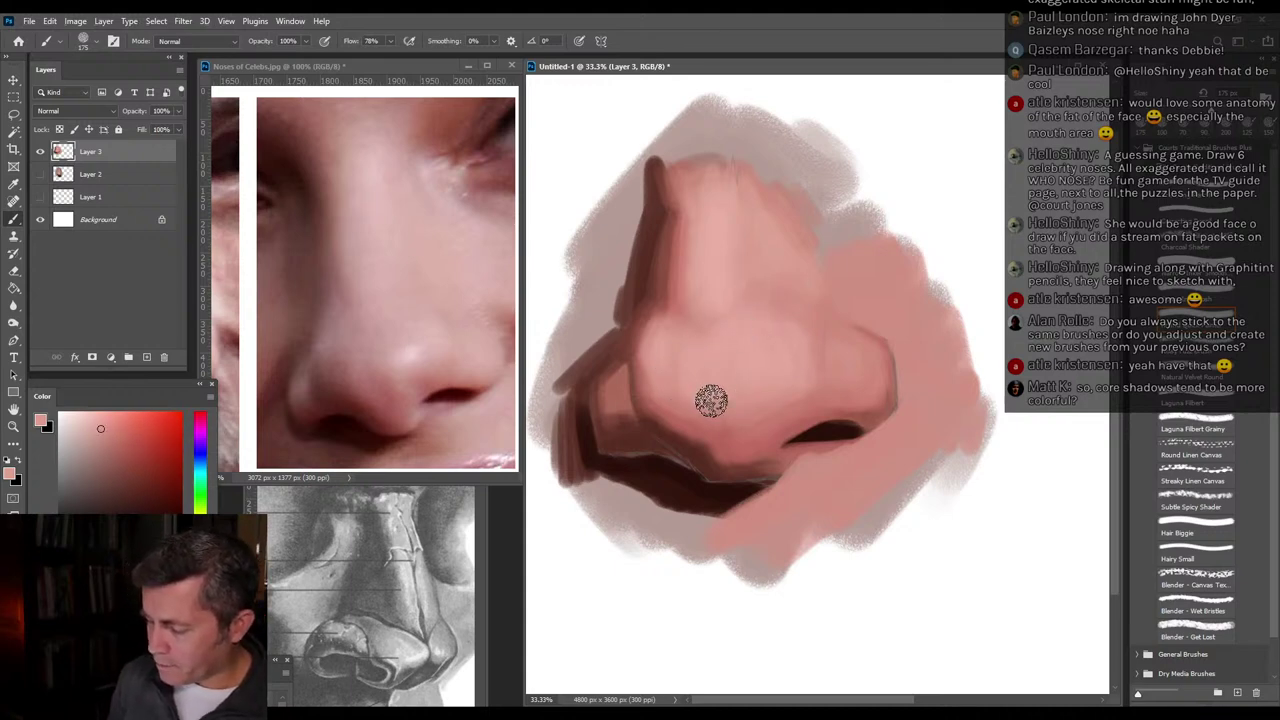
Soften the lower front of the nose tip with a brush reduced to 100 px and sampled pinks.
{"action": "key", "text": "["}
{"action": "key", "text": "["}
{"action": "key", "text": "["}
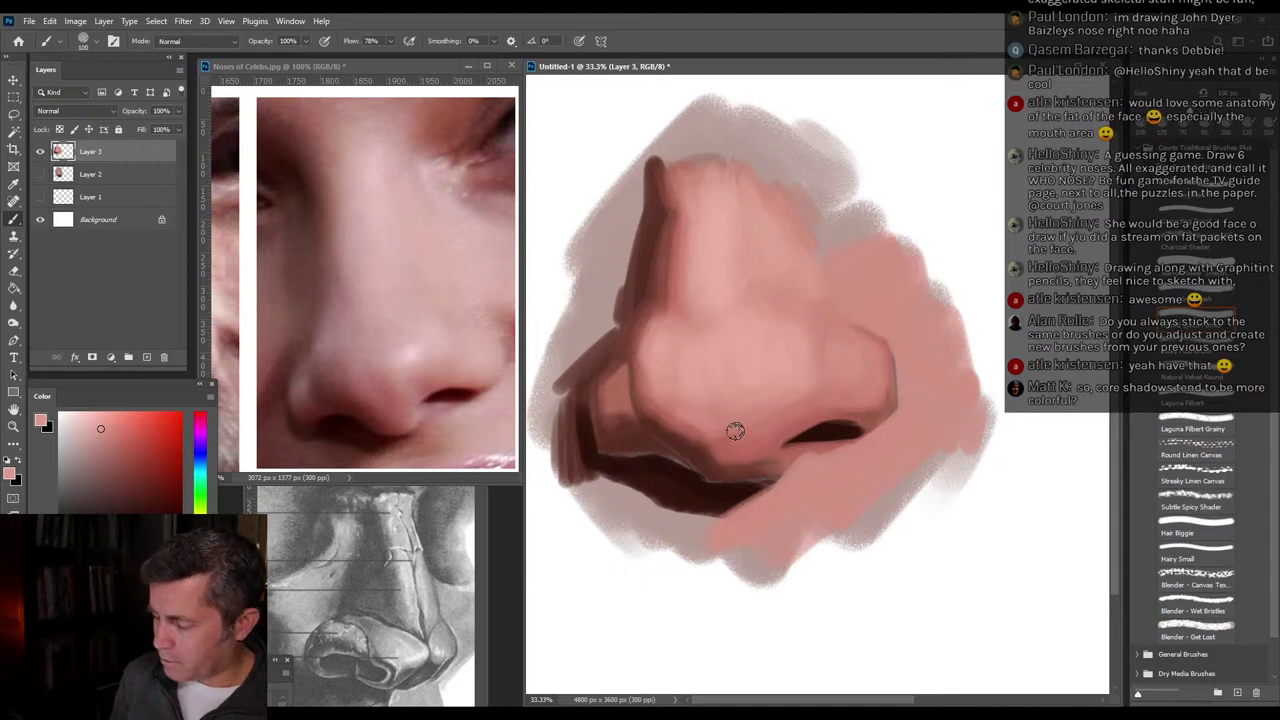
{"action": "left_click", "coordinate": [706, 411], "text": "alt"}
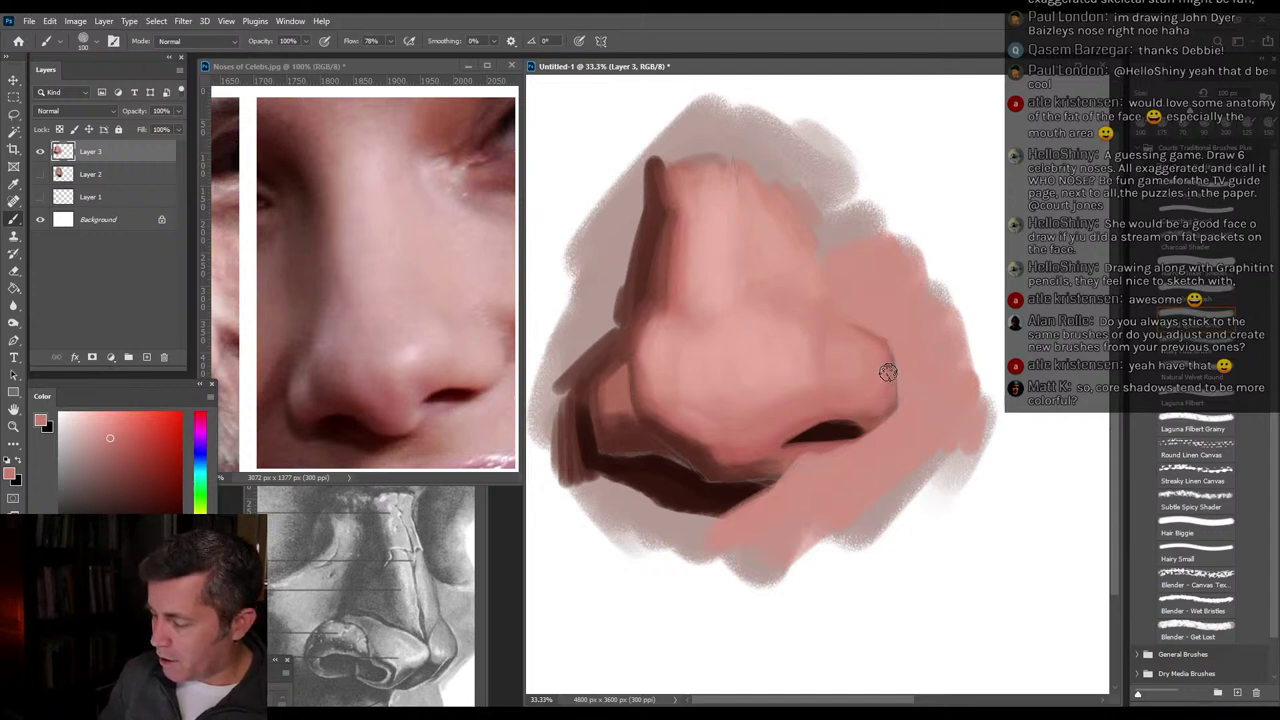
Lighten the right nostril wing with sampled pale pink using a 175 px brush, softening its upper outline.
{"action": "left_click", "coordinate": [783, 407], "text": "alt"}
{"action": "key", "text": "]"}
{"action": "key", "text": "]"}
{"action": "key", "text": "]"}
{"action": "mouse_move", "coordinate": [837, 360]}
{"action": "left_mouse_down"}
{"action": "mouse_move", "coordinate": [840, 340]}
{"action": "mouse_move", "coordinate": [856, 380]}
{"action": "mouse_move", "coordinate": [880, 394]}
{"action": "mouse_move", "coordinate": [883, 354]}
{"action": "mouse_move", "coordinate": [862, 378]}
{"action": "left_mouse_up"}
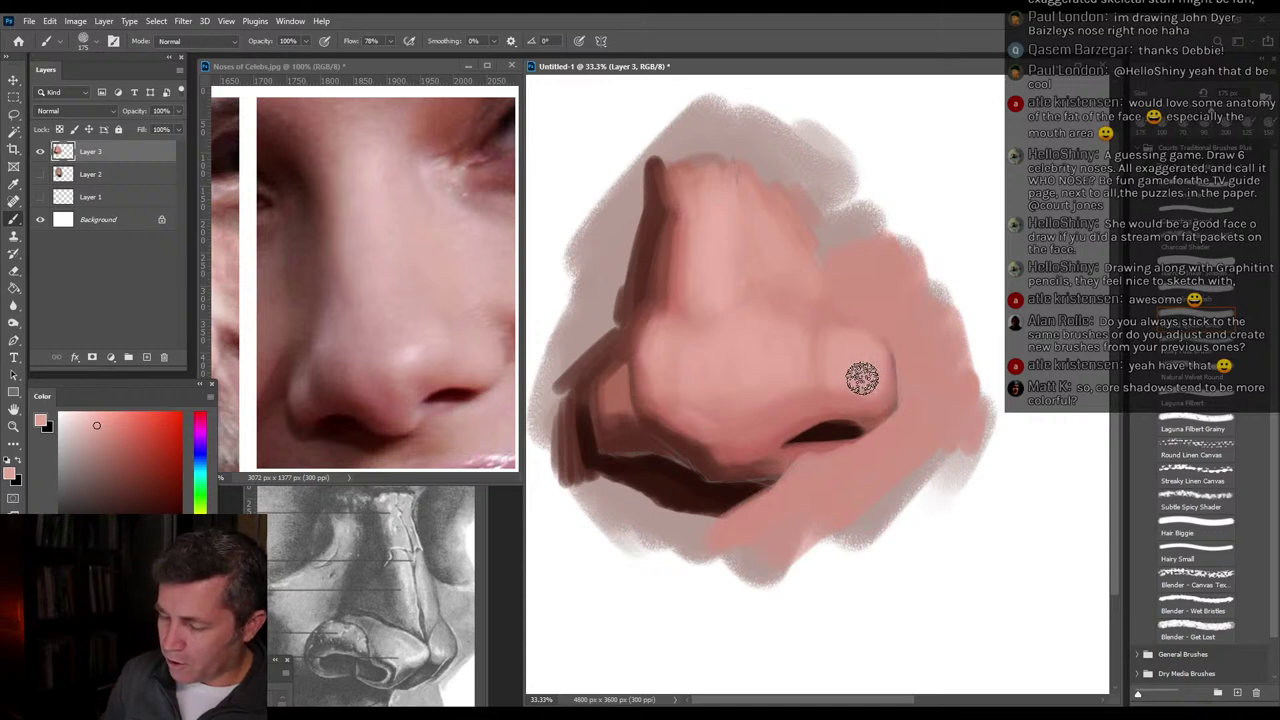
Smooth the shading across the lower tip and toward its left side with sampled mid-pinks.
{"action": "left_click", "coordinate": [800, 400], "text": "alt"}
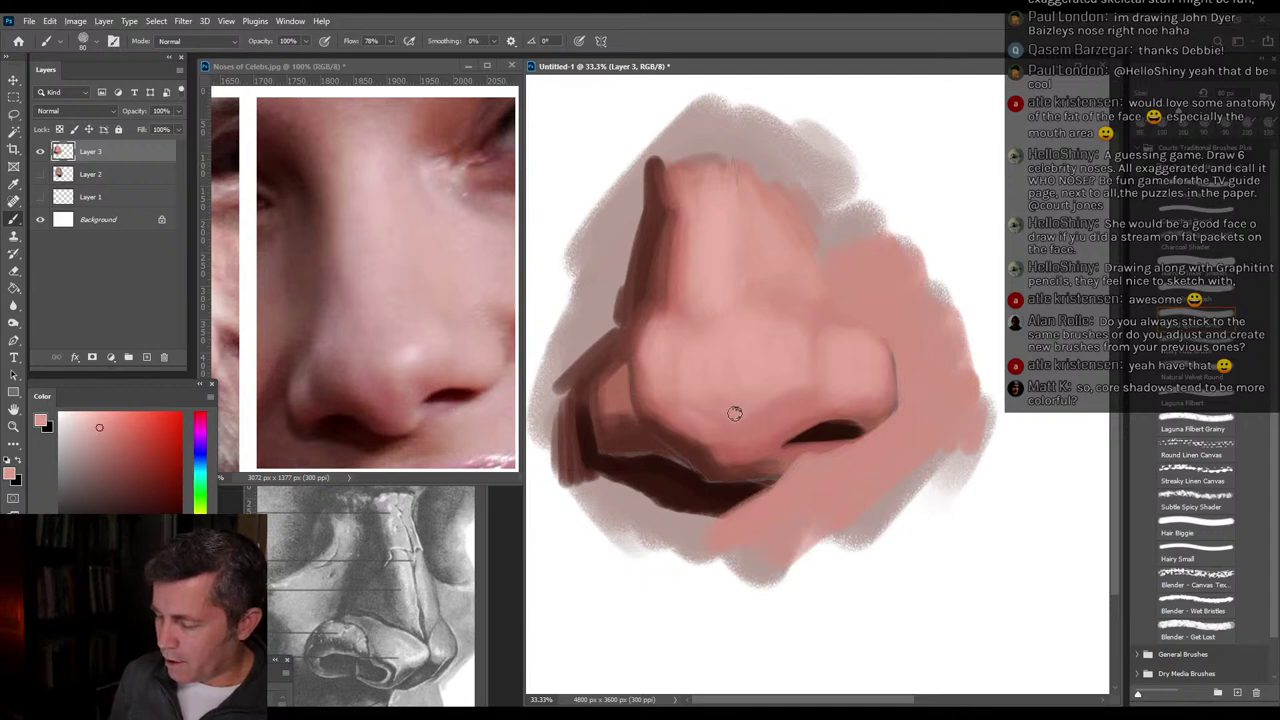
{"action": "left_click", "coordinate": [751, 403], "text": "alt"}
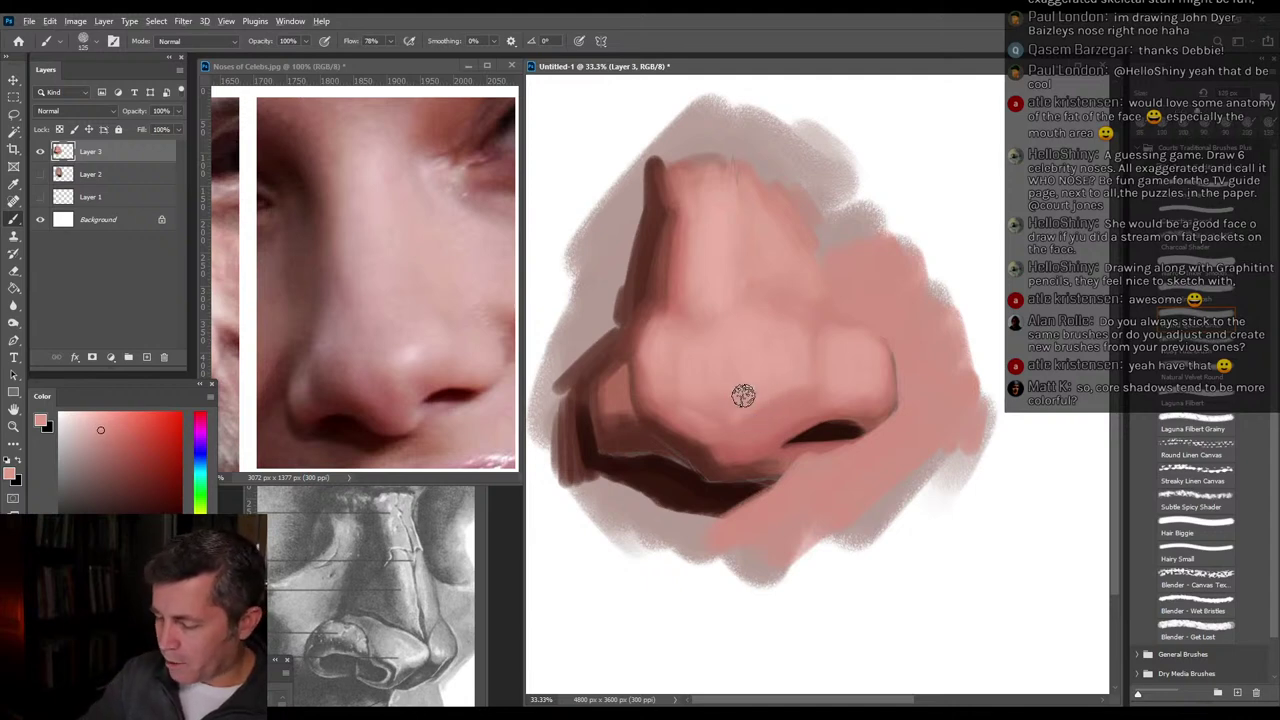
{"action": "left_click", "coordinate": [676, 401], "text": "alt"}
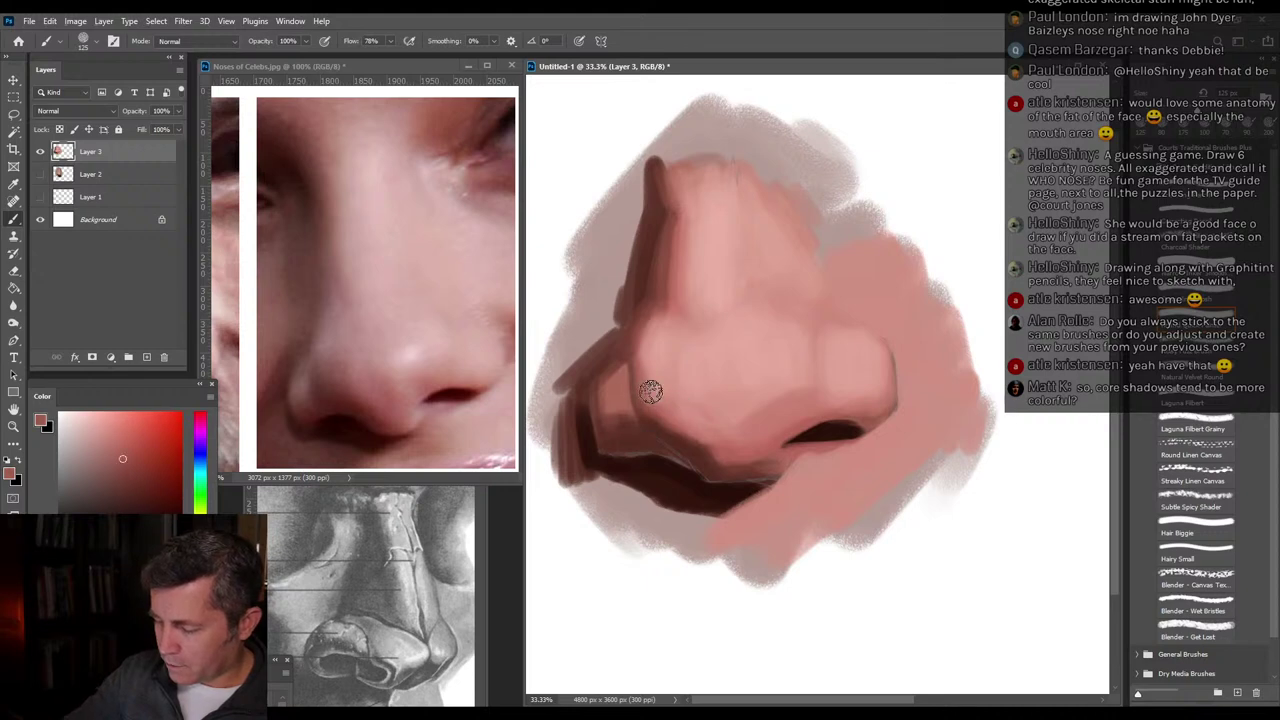
Refine the underside of the tip and its edge against the upper lip with sampled dark red and pink tones.
{"action": "left_click", "coordinate": [697, 452], "text": "alt"}
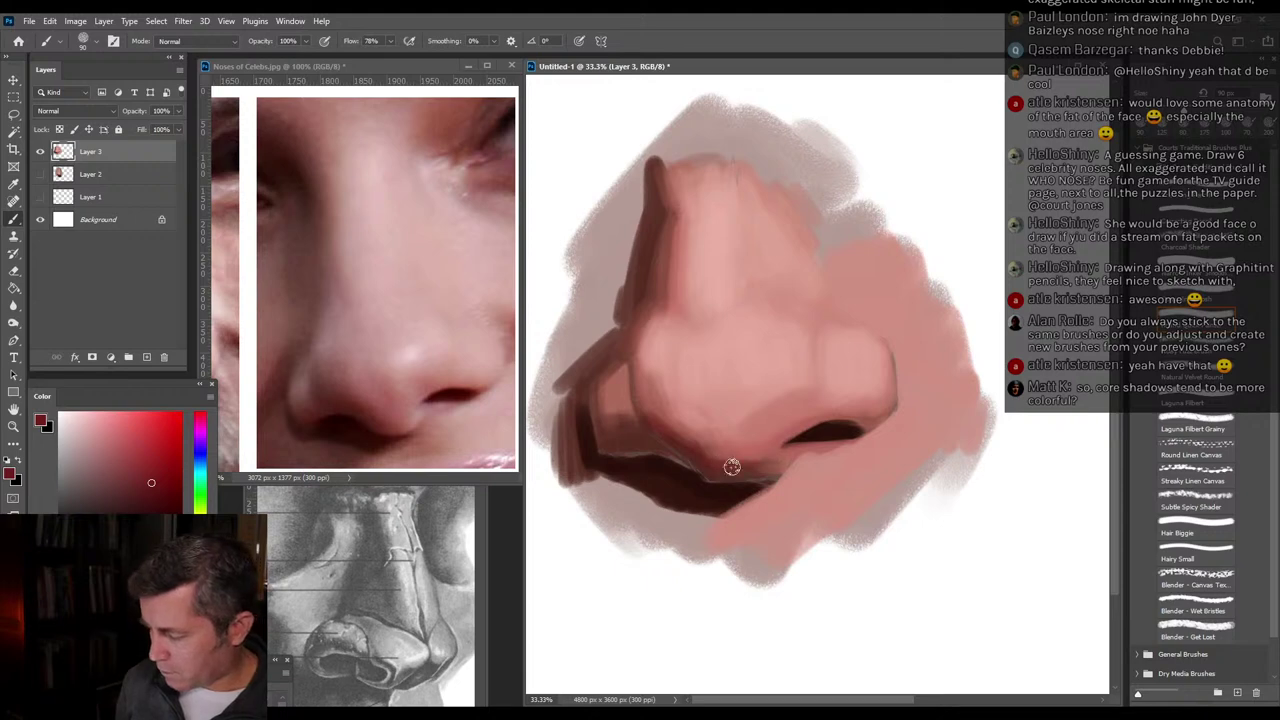
{"action": "left_click", "coordinate": [766, 456], "text": "alt"}
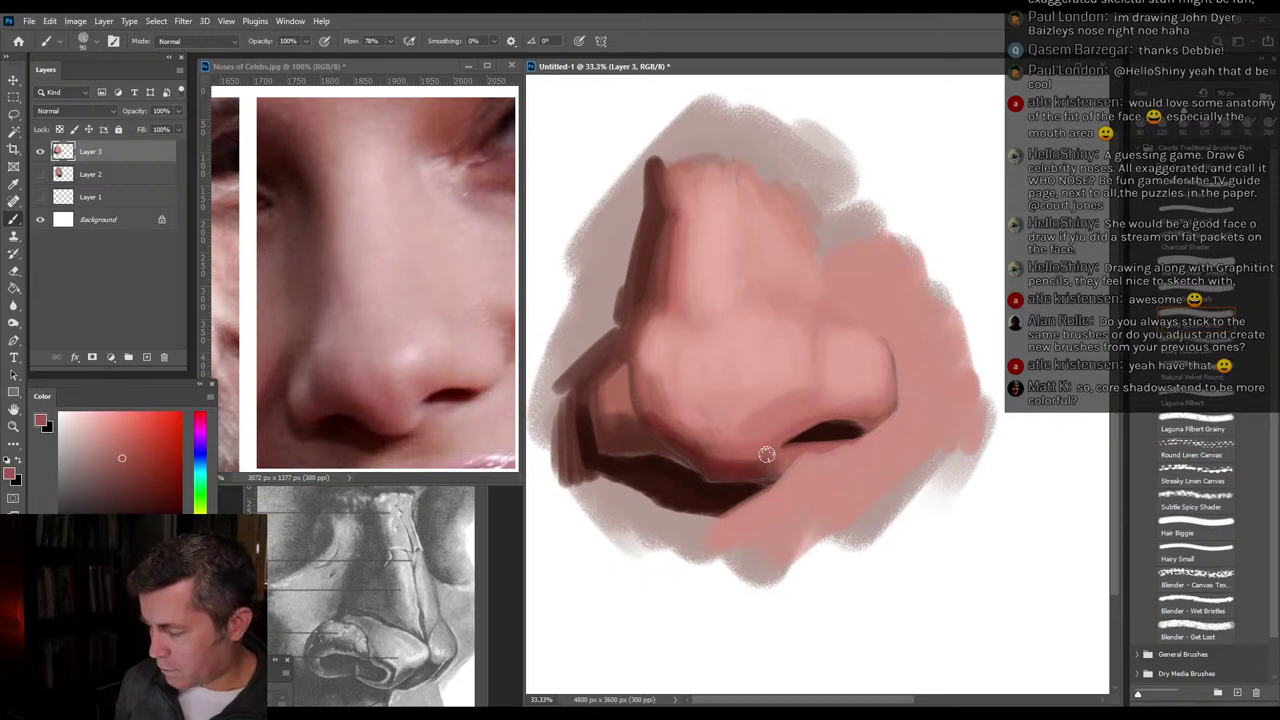
{"action": "left_click", "coordinate": [778, 484], "text": "alt"}
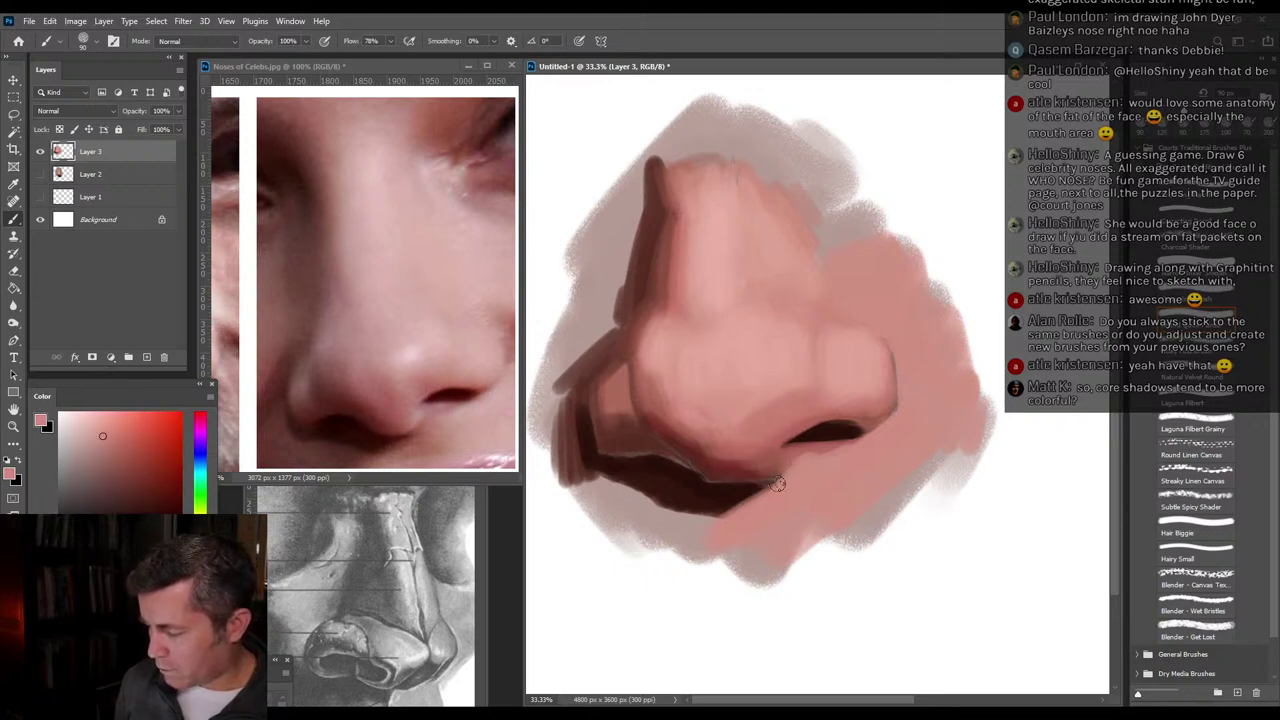
{"action": "left_click", "coordinate": [778, 452], "text": "alt"}
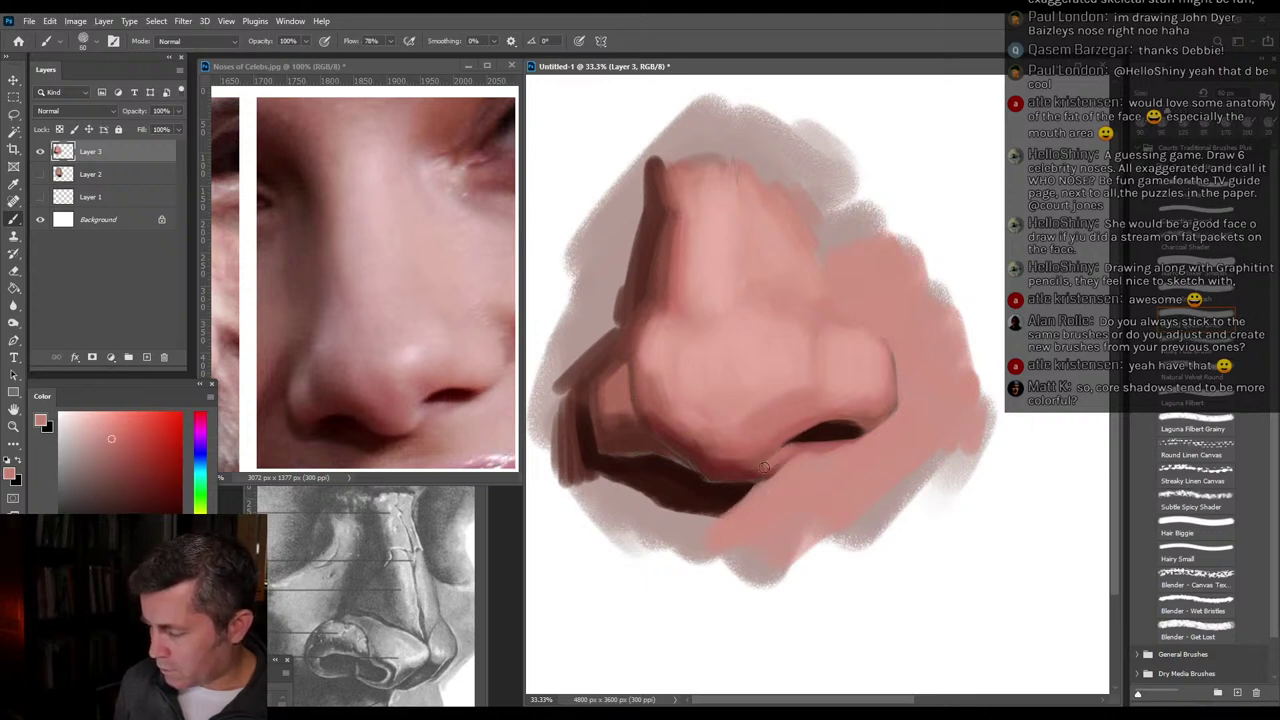
Soften the left edge of the nose tip beside the left nostril wing with sampled light and reddish pinks.
{"action": "left_click", "coordinate": [666, 356], "text": "alt"}
{"action": "key", "text": "bracketright"}
{"action": "key", "text": "bracketright"}
{"action": "key", "text": "bracketright"}
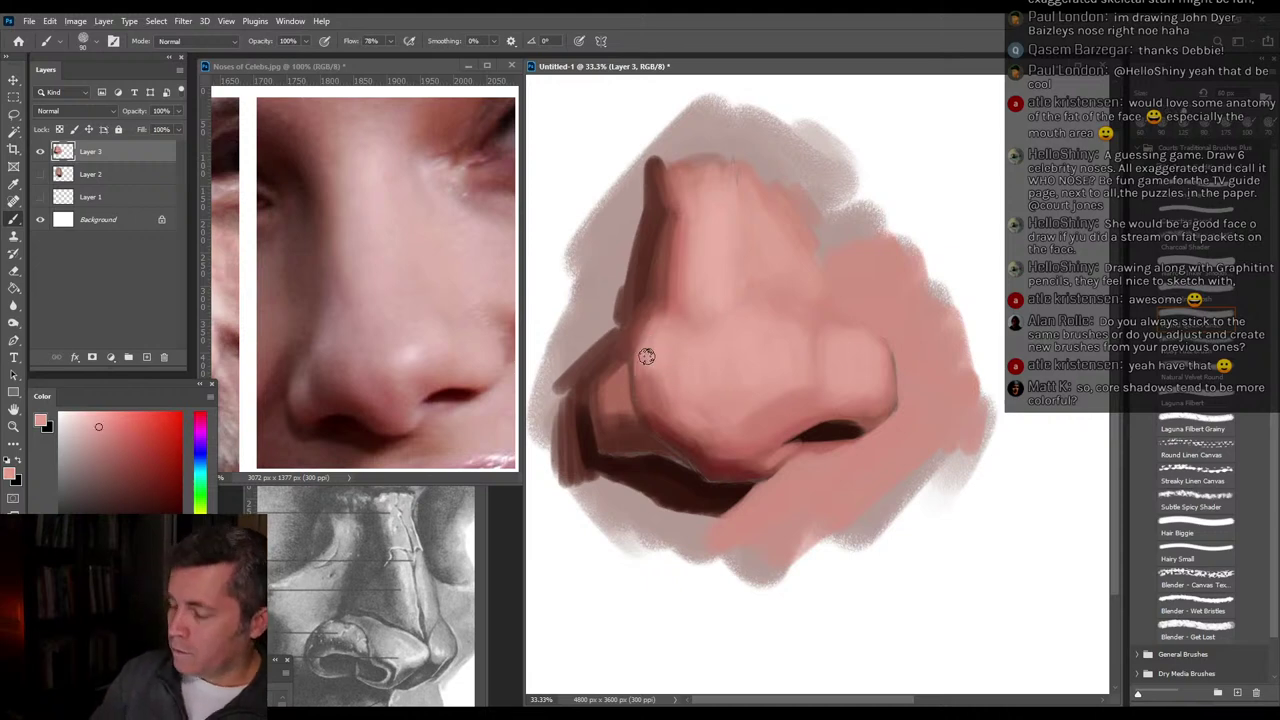
{"action": "left_click_drag", "start_coordinate": [639, 398], "coordinate": [644, 348]}
{"action": "left_click", "coordinate": [658, 393], "text": "alt"}
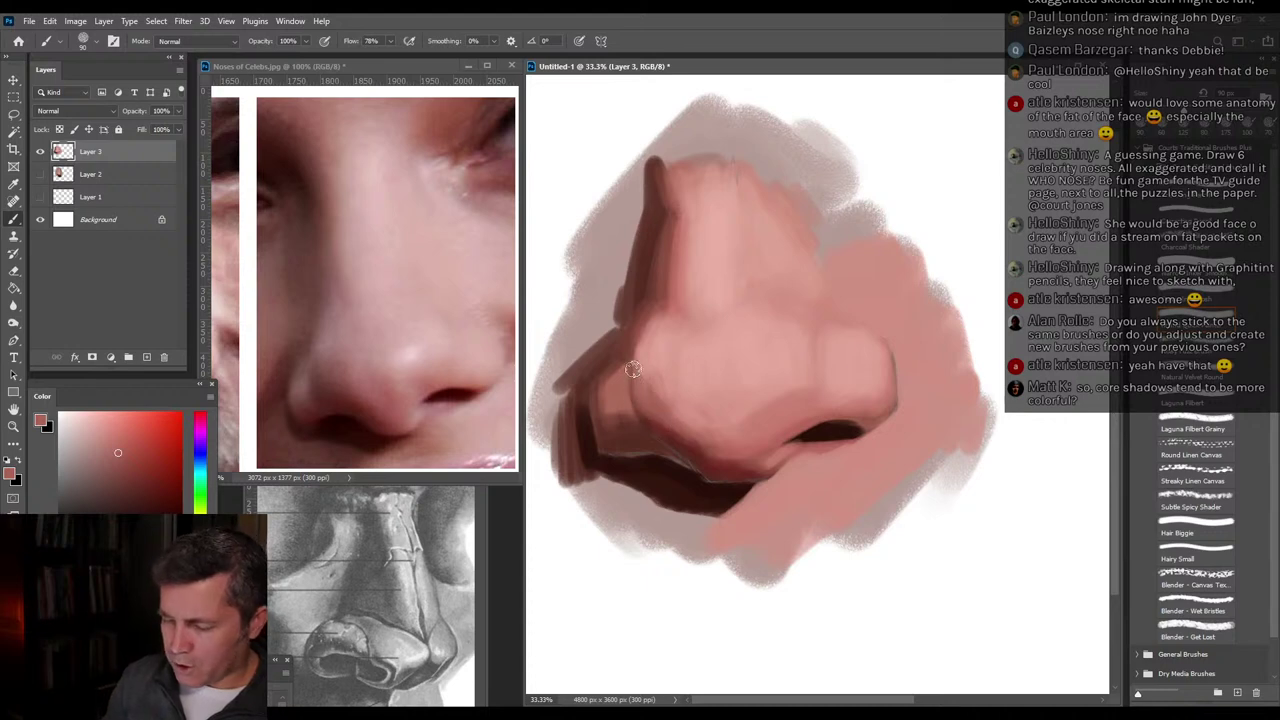
{"action": "left_click", "coordinate": [636, 364], "text": "alt"}
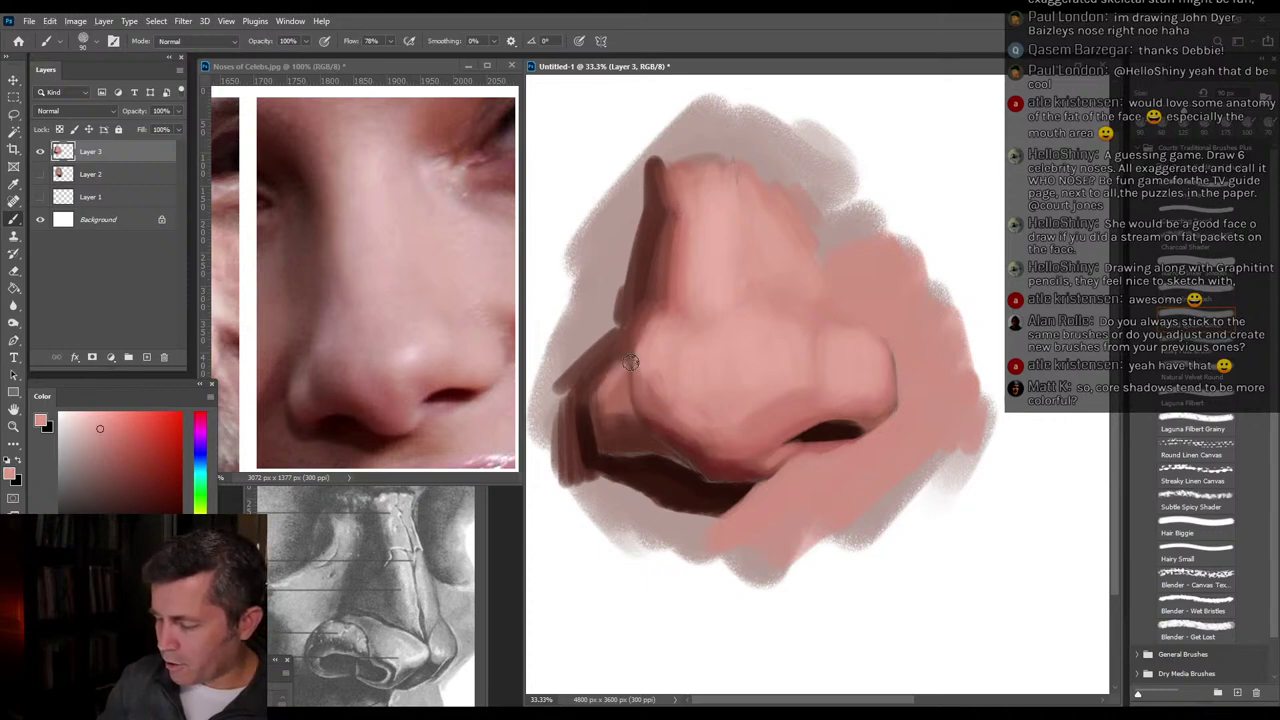
Model the left nostril wing with sampled browns and darken the nostril opening below it with a smaller brush.
{"action": "left_click", "coordinate": [616, 360], "text": "alt"}
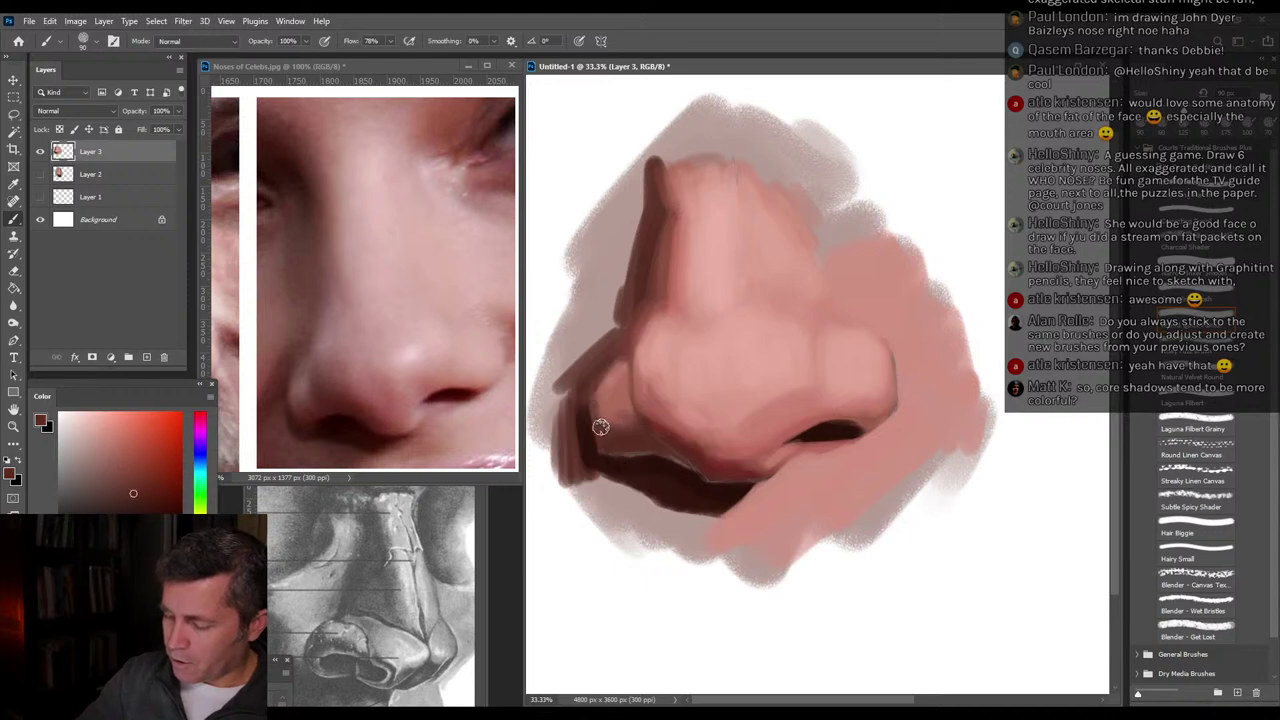
{"action": "left_click", "coordinate": [645, 399], "text": "alt"}
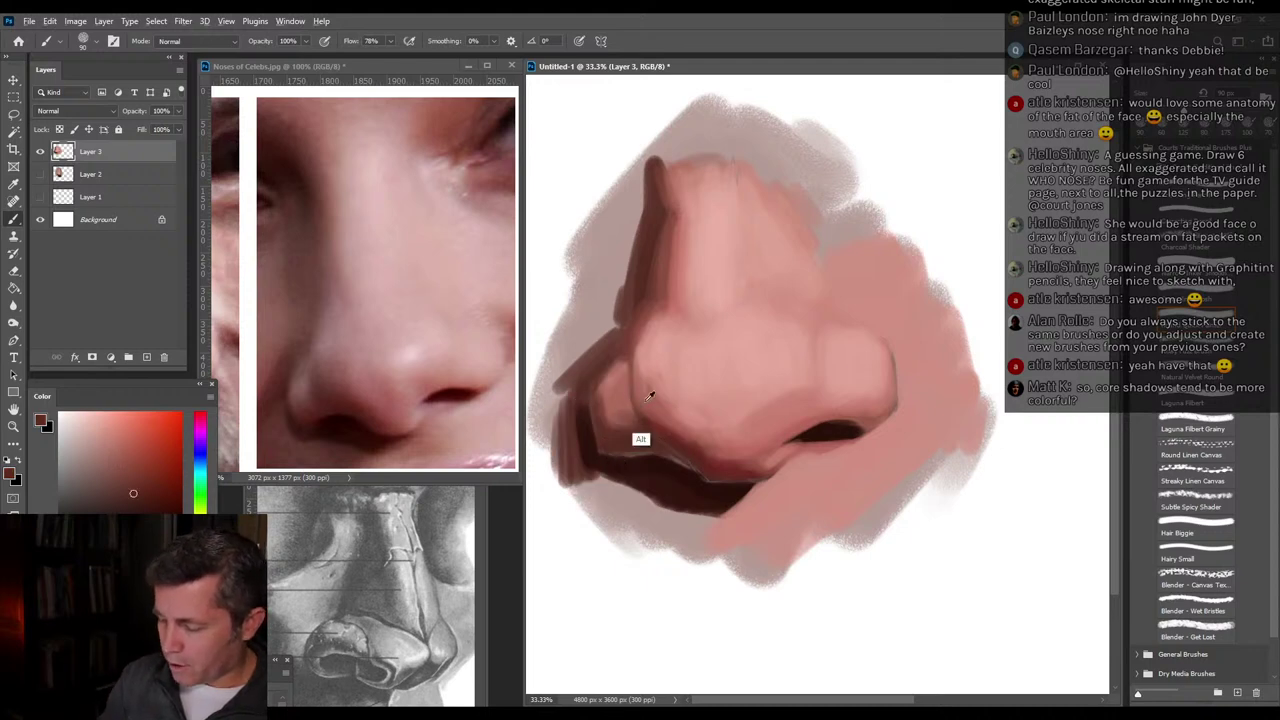
{"action": "left_click", "coordinate": [661, 471], "text": "alt"}
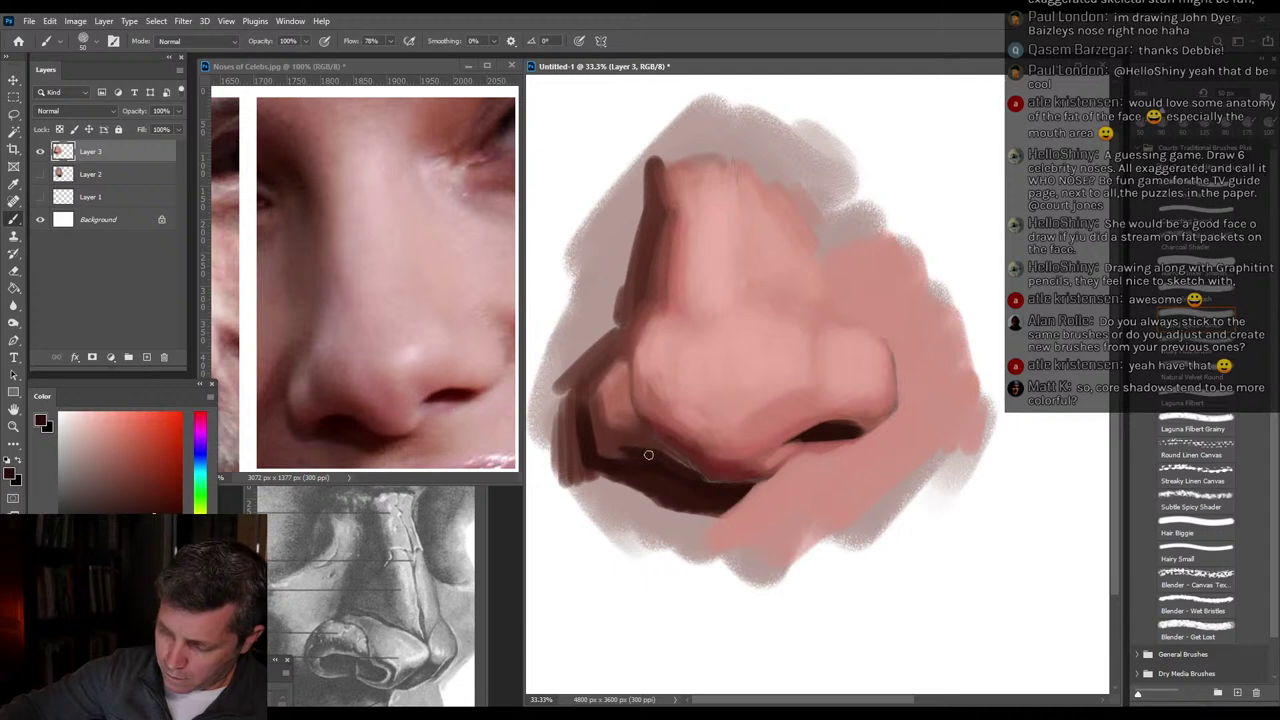
{"action": "left_click", "coordinate": [688, 452], "text": "alt"}
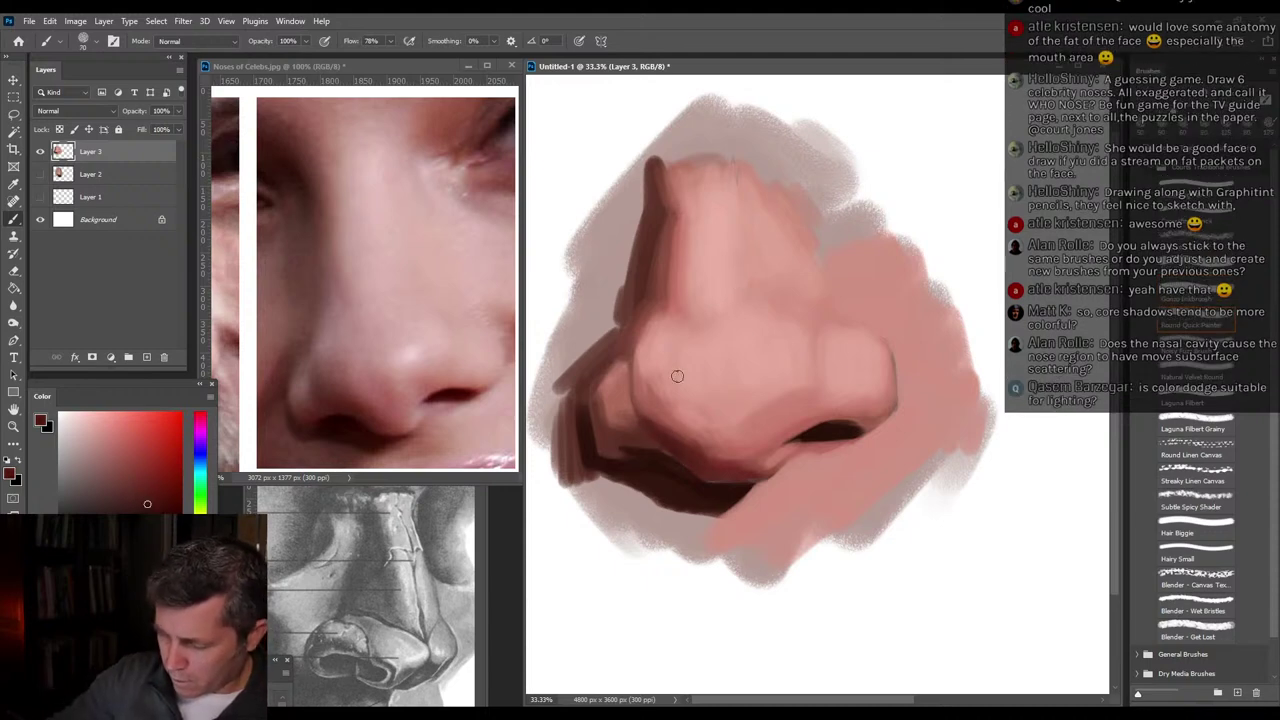
Deepen the crease between the nose tip and left nostril wing with sampled brown, and soften its upper end with reddish pink.
{"action": "left_click", "coordinate": [656, 421], "text": "alt"}
{"action": "left_click_drag", "start_coordinate": [635, 430], "coordinate": [630, 360]}
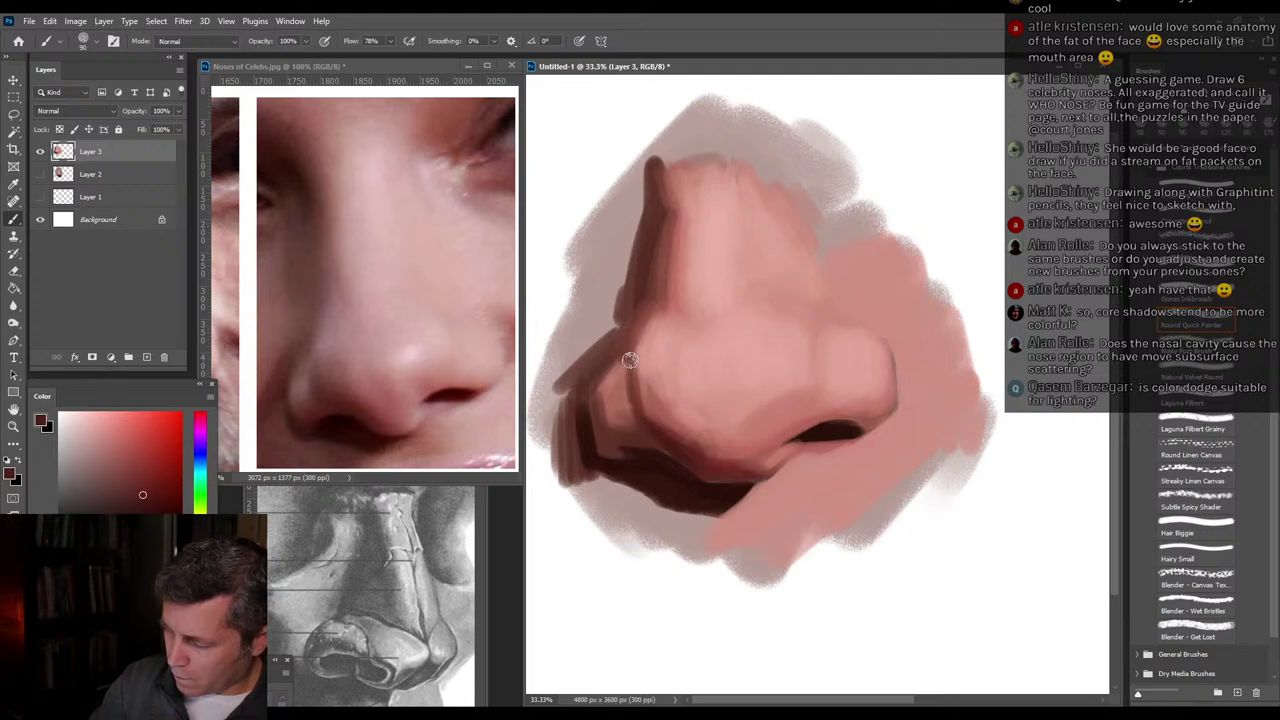
{"action": "left_click", "coordinate": [657, 393], "text": "alt"}
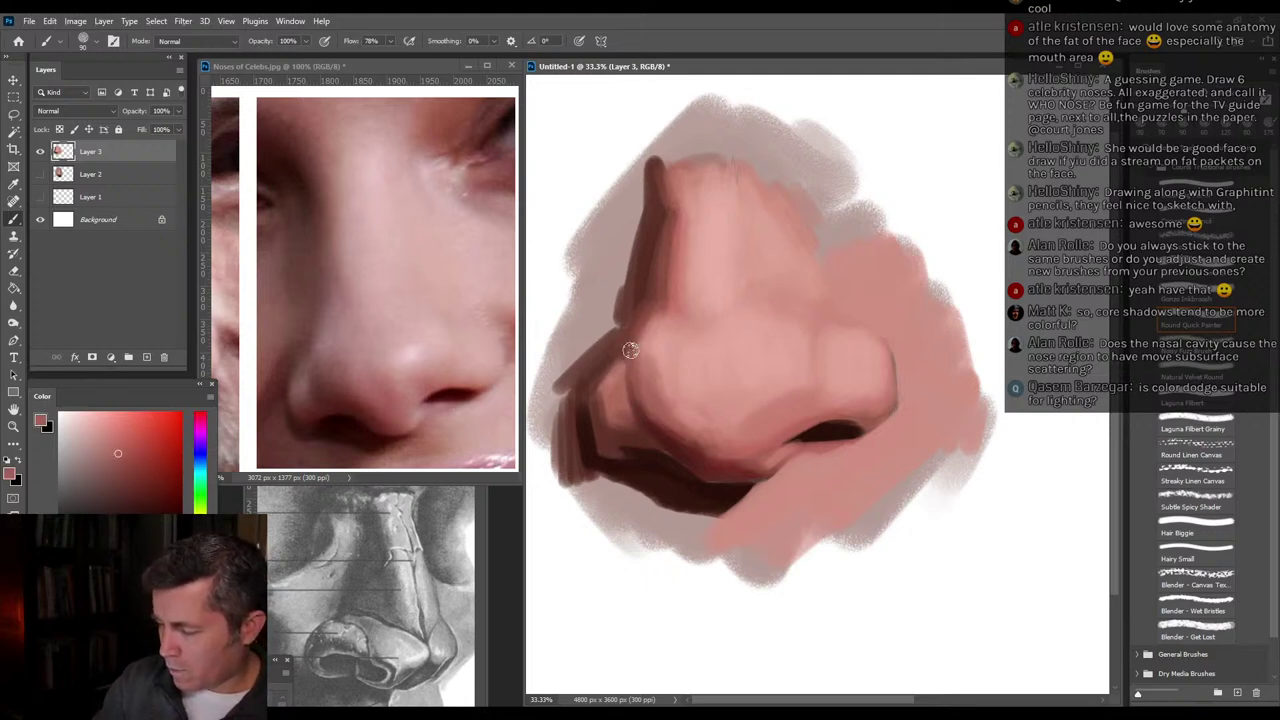
Blend the core shadow under the tip into the lit front plane with sampled reddish brown and pinks, enlarging the brush to 150 px.
{"action": "left_click", "coordinate": [703, 450], "text": "alt"}
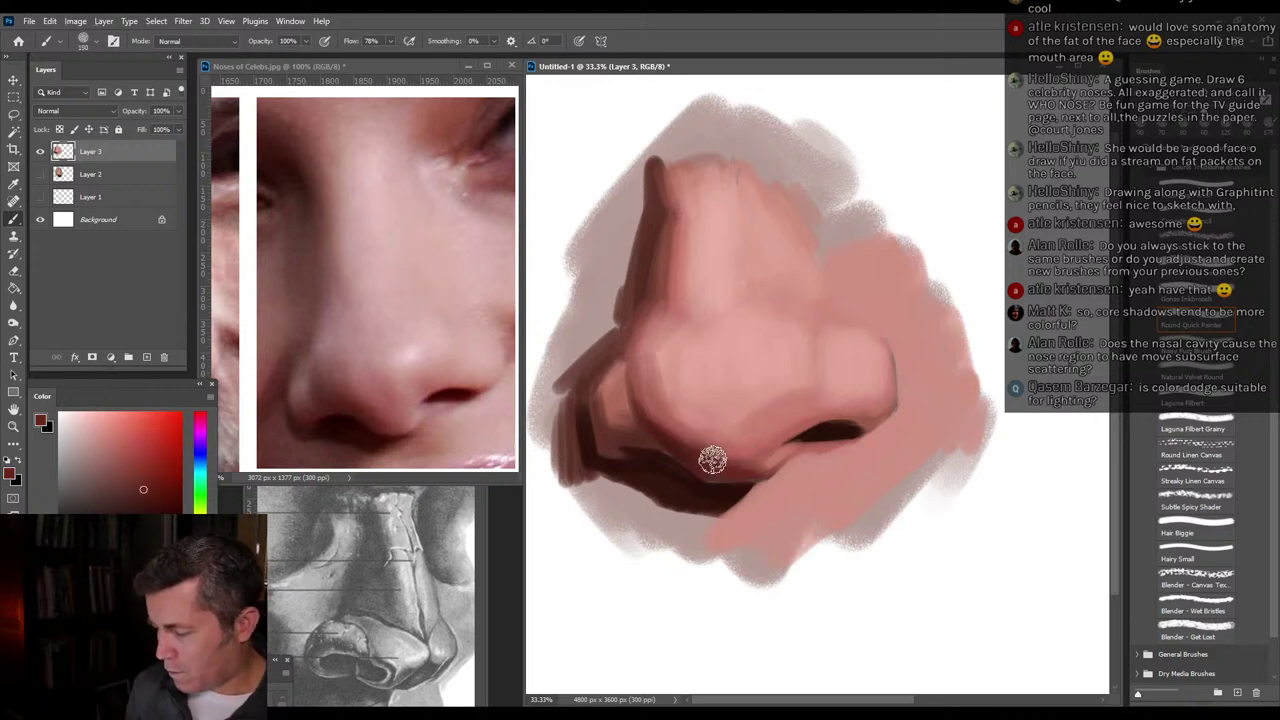
{"action": "left_click", "coordinate": [770, 430], "text": "alt"}
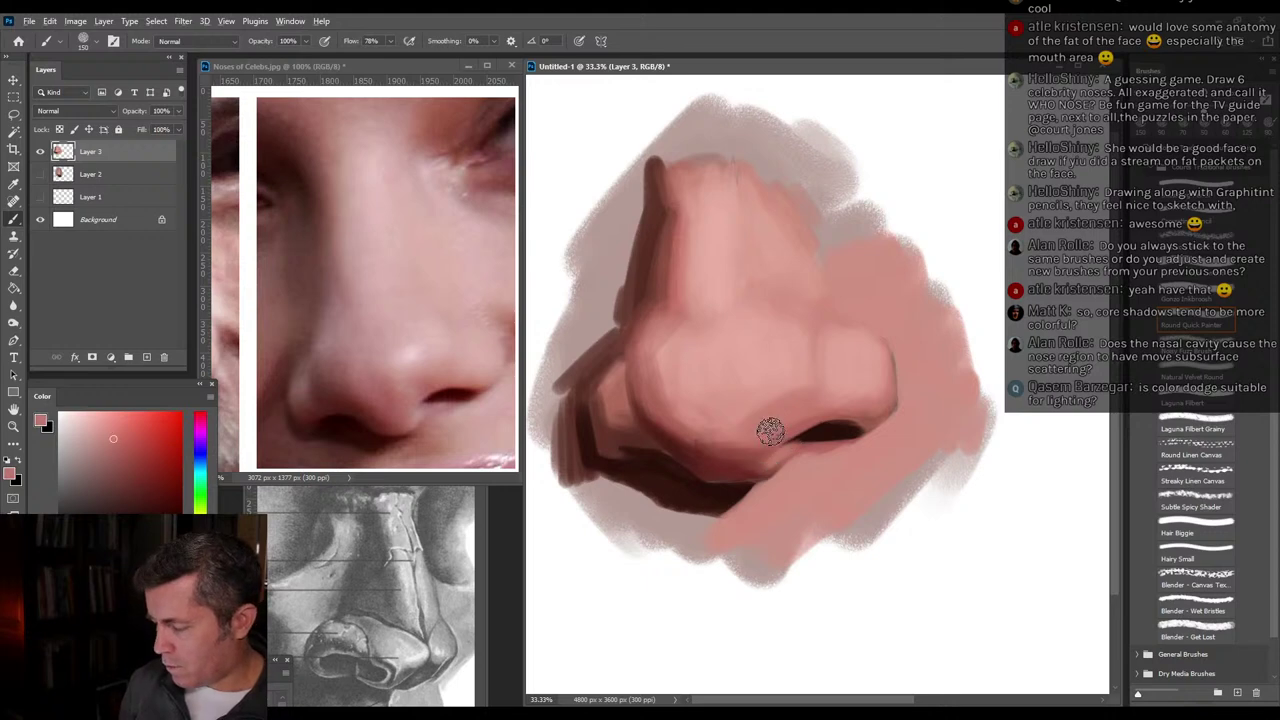
{"action": "left_click", "coordinate": [766, 415], "text": "alt"}
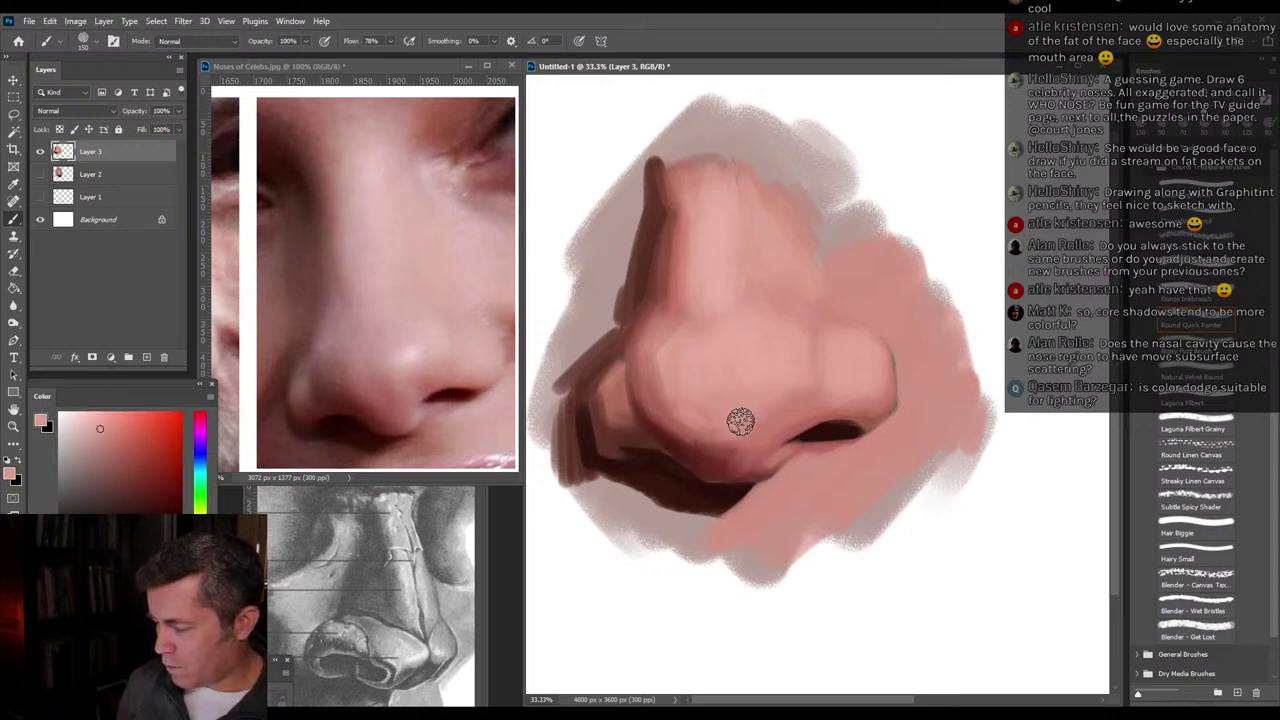
Lighten the front of the nose tip with pale pink and soften its edge toward the right nostril wing with sampled pinks.
{"action": "left_click", "coordinate": [749, 372], "text": "alt"}
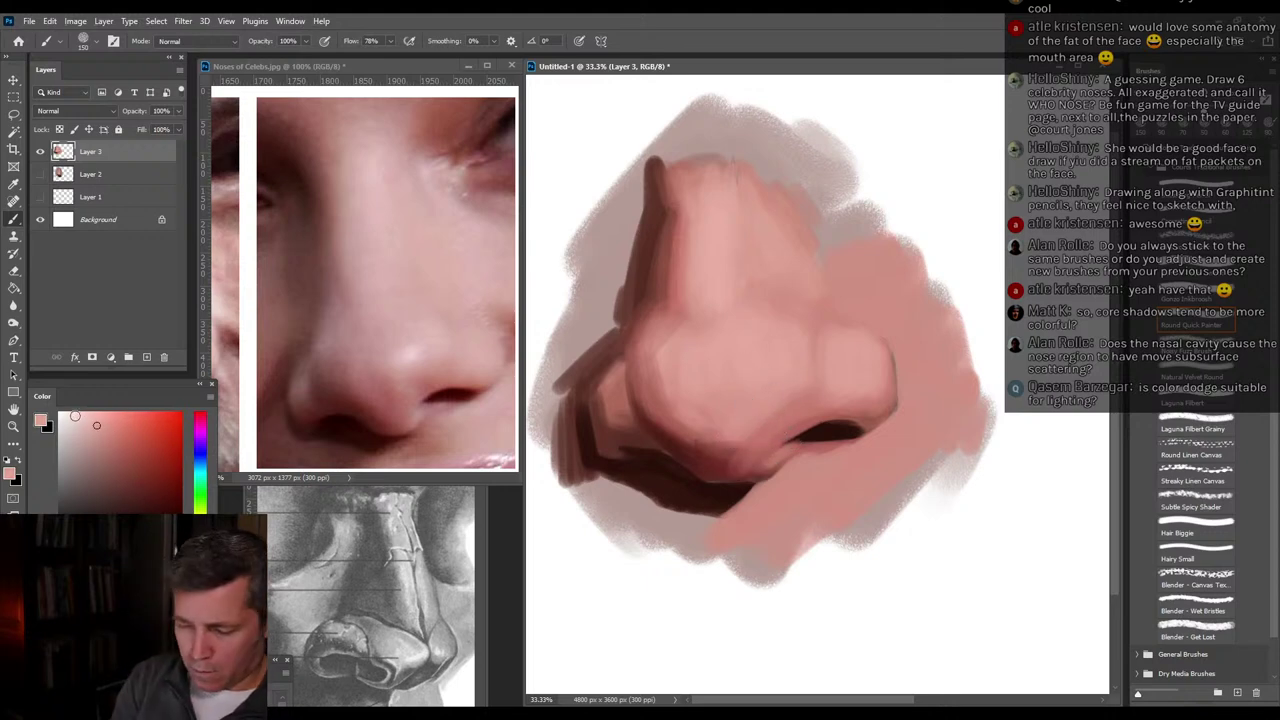
{"action": "mouse_move", "coordinate": [763, 394]}
{"action": "left_mouse_down"}
{"action": "mouse_move", "coordinate": [716, 394]}
{"action": "mouse_move", "coordinate": [755, 350]}
{"action": "left_mouse_up"}
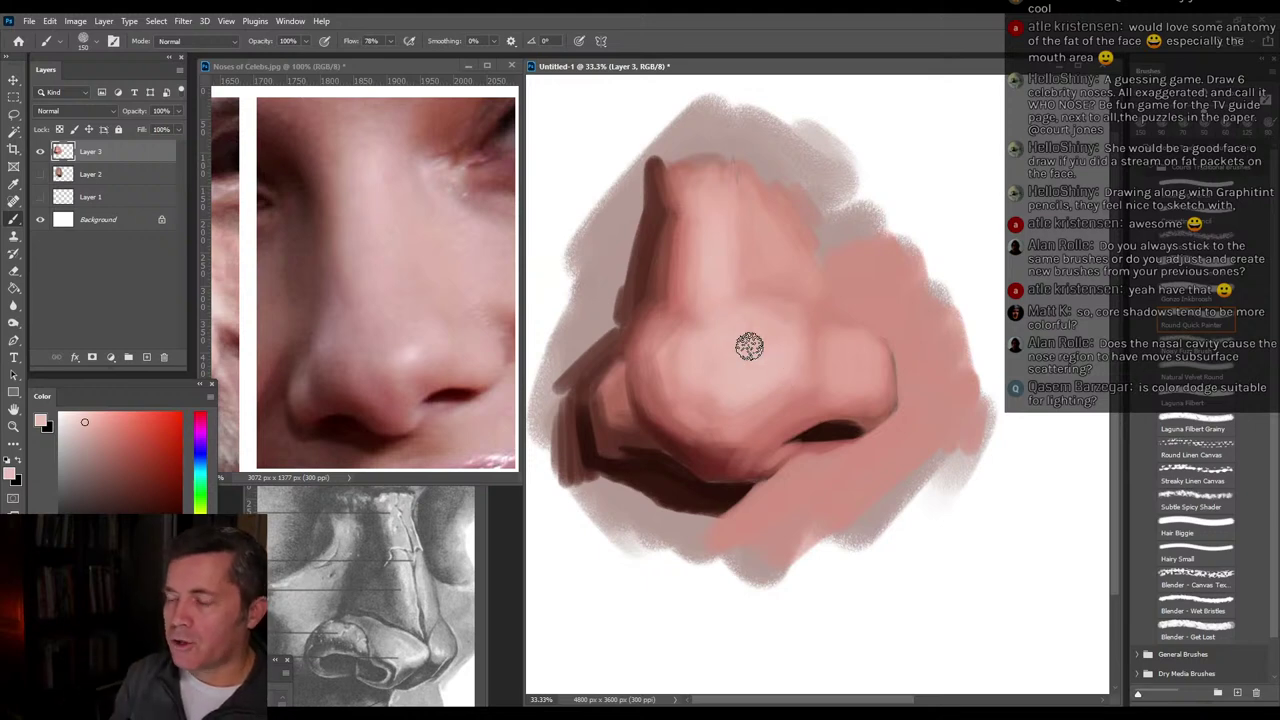
{"action": "left_click", "coordinate": [806, 366], "text": "alt"}
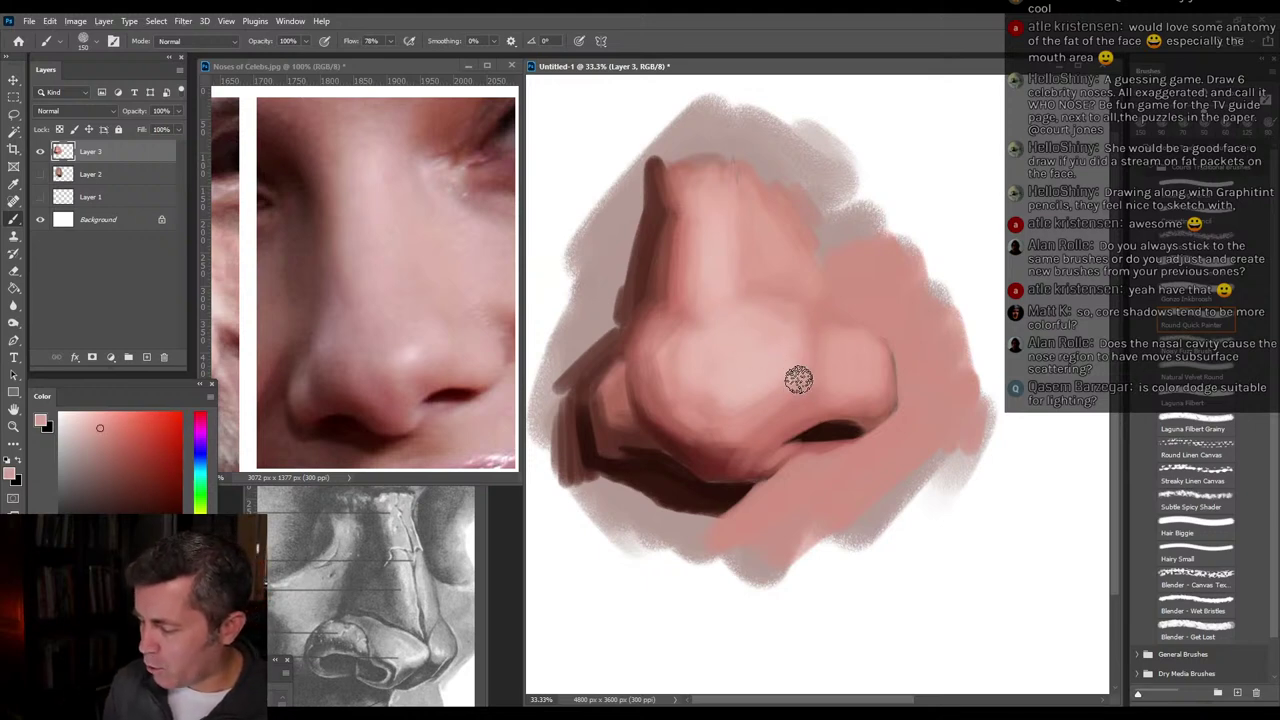
{"action": "left_click", "coordinate": [766, 358], "text": "alt"}
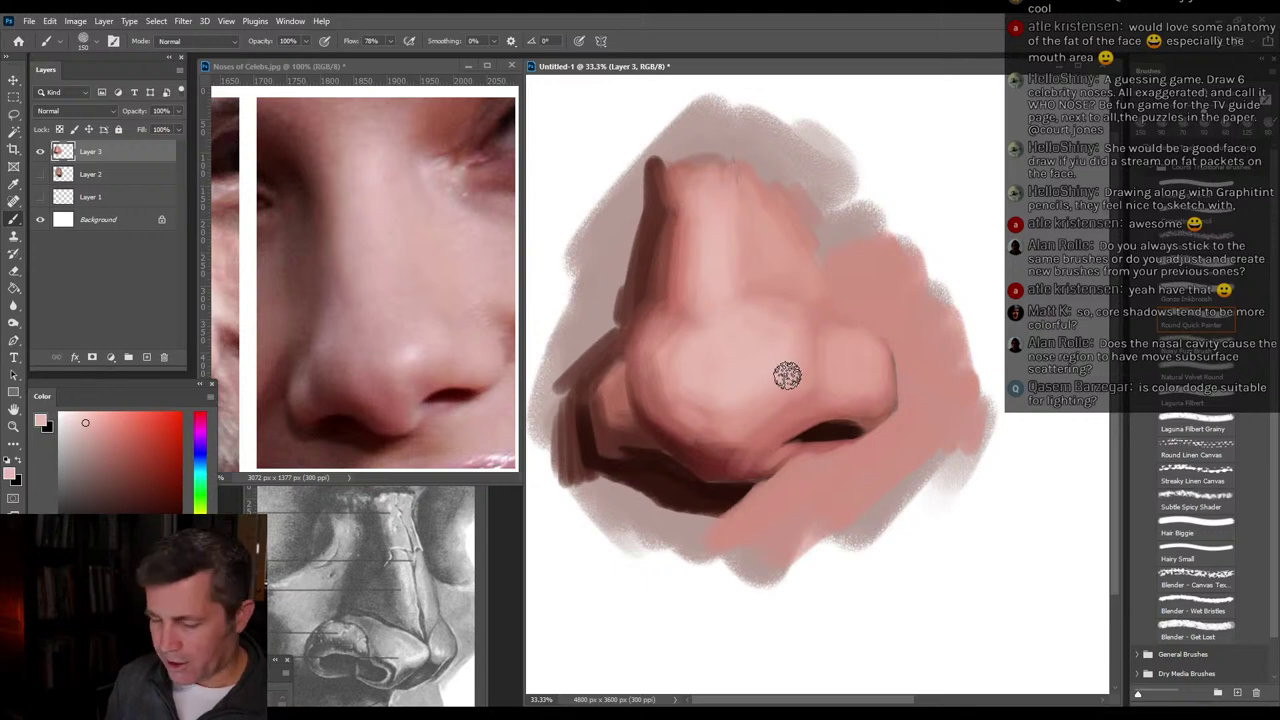
{"action": "left_click", "coordinate": [820, 386], "text": "alt"}
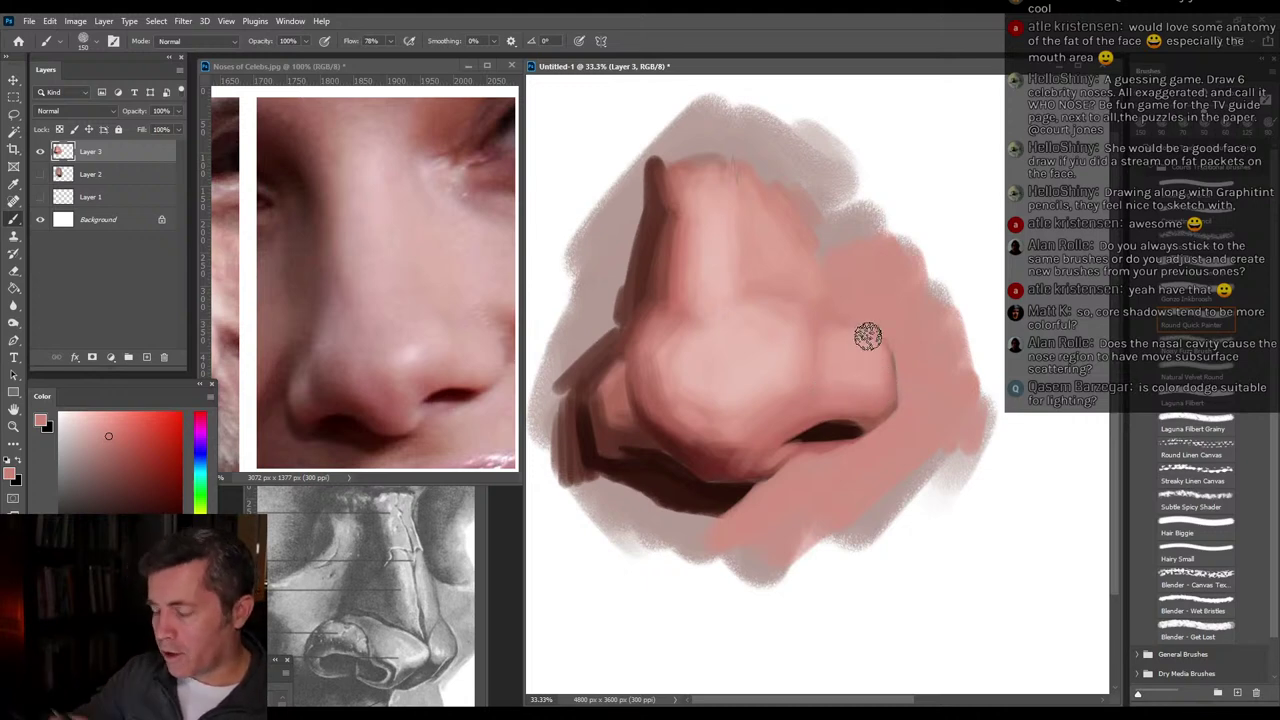
{"action": "left_click", "coordinate": [842, 360], "text": "alt"}
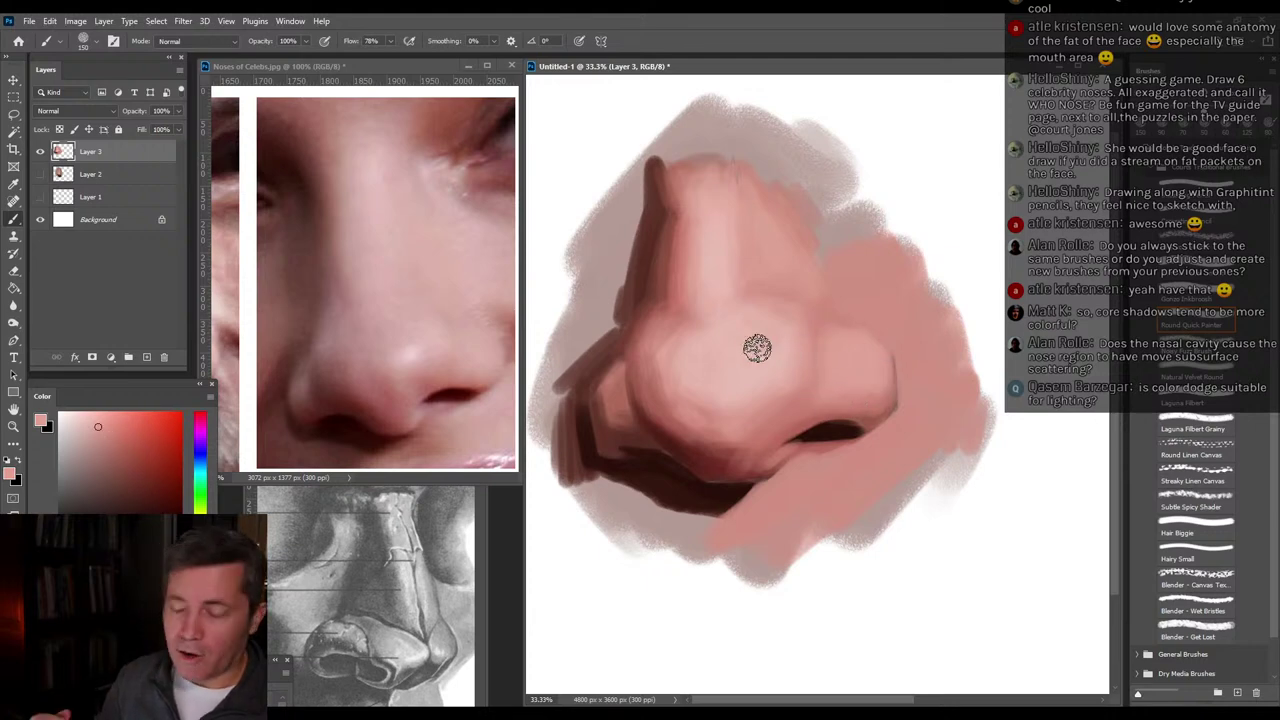
Reshape the upper right edge of the nose tip beside the right nostril wing with sampled light and reddish pinks.
{"action": "left_click", "coordinate": [822, 345], "text": "alt"}
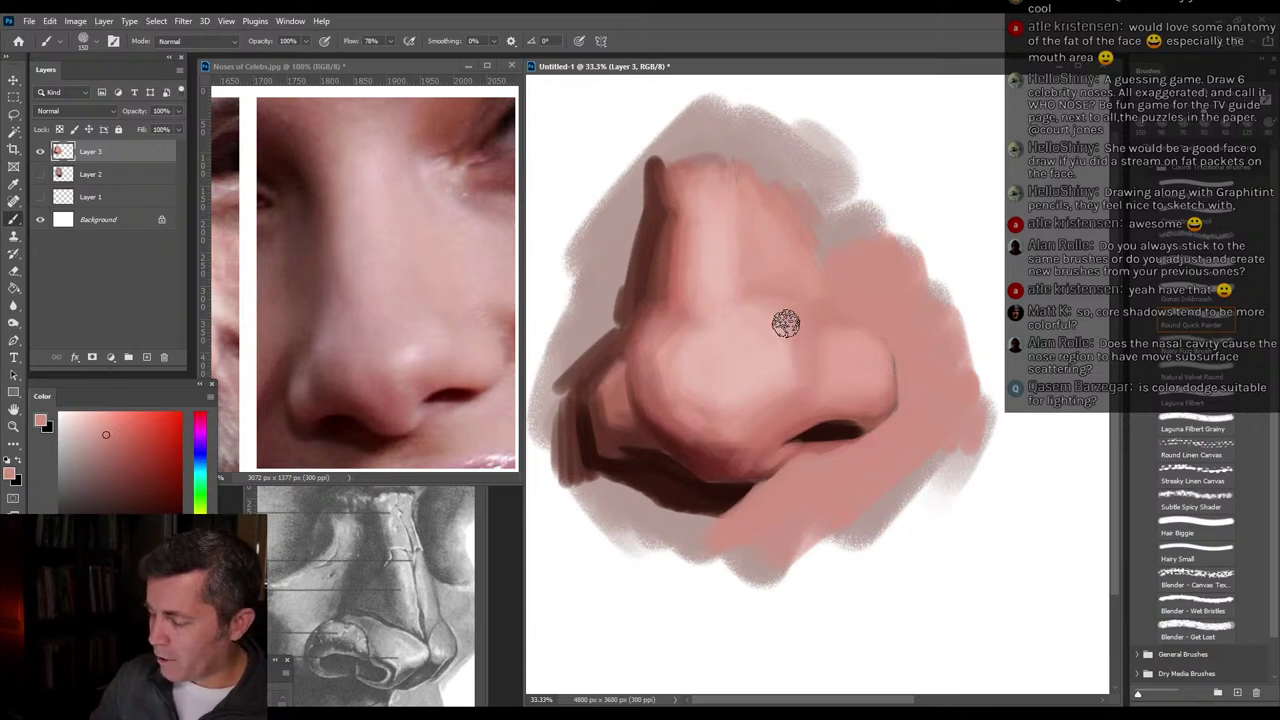
{"action": "left_click", "coordinate": [768, 384], "text": "alt"}
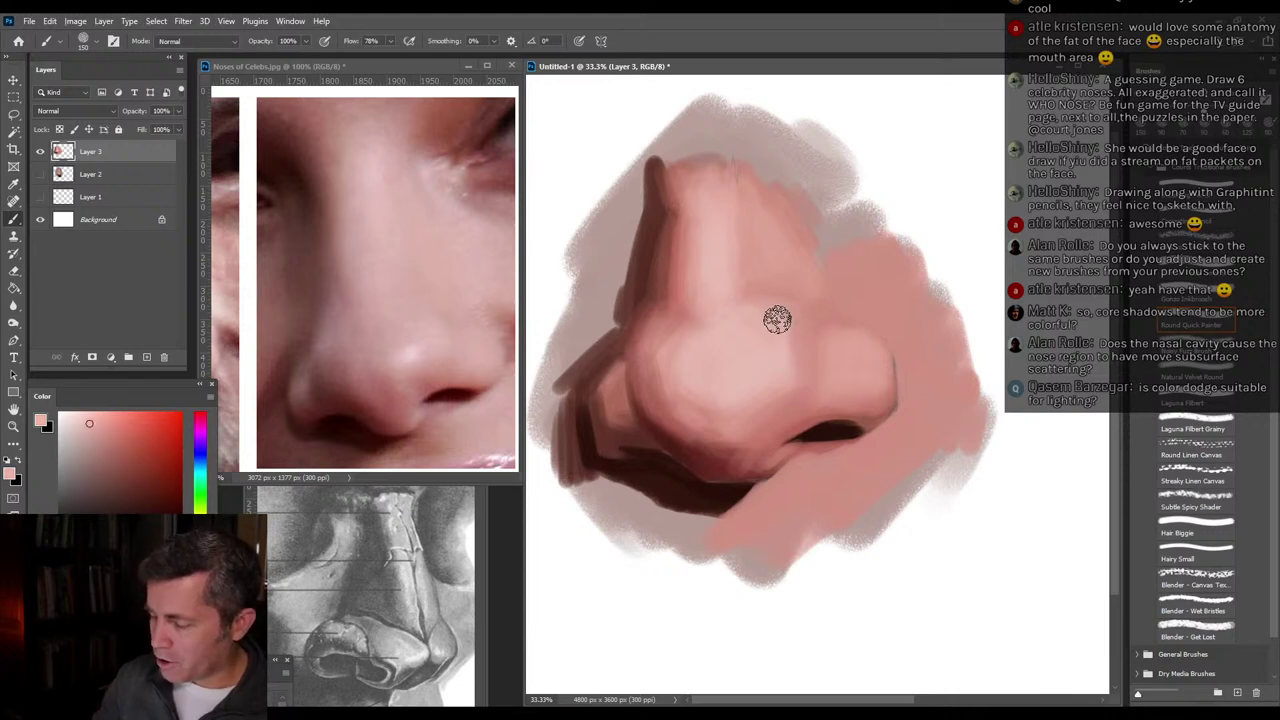
{"action": "left_click", "coordinate": [829, 314], "text": "alt"}
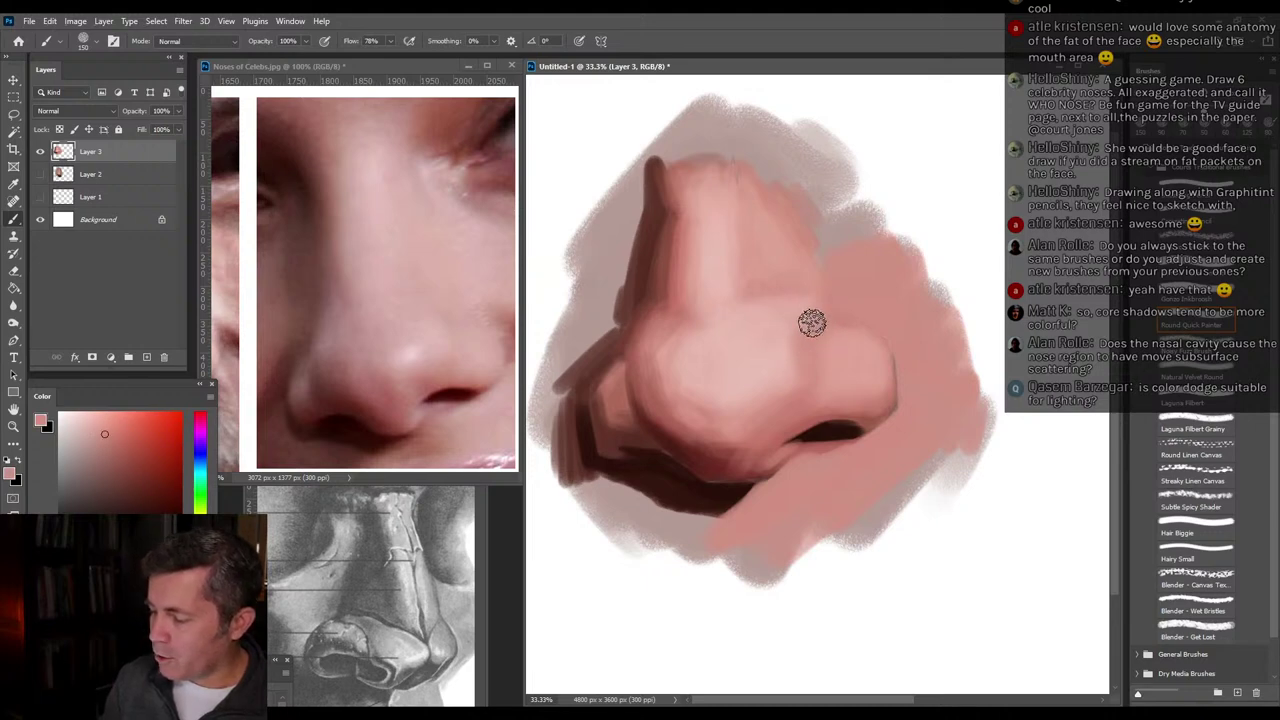
{"action": "left_click", "coordinate": [782, 309], "text": "alt"}
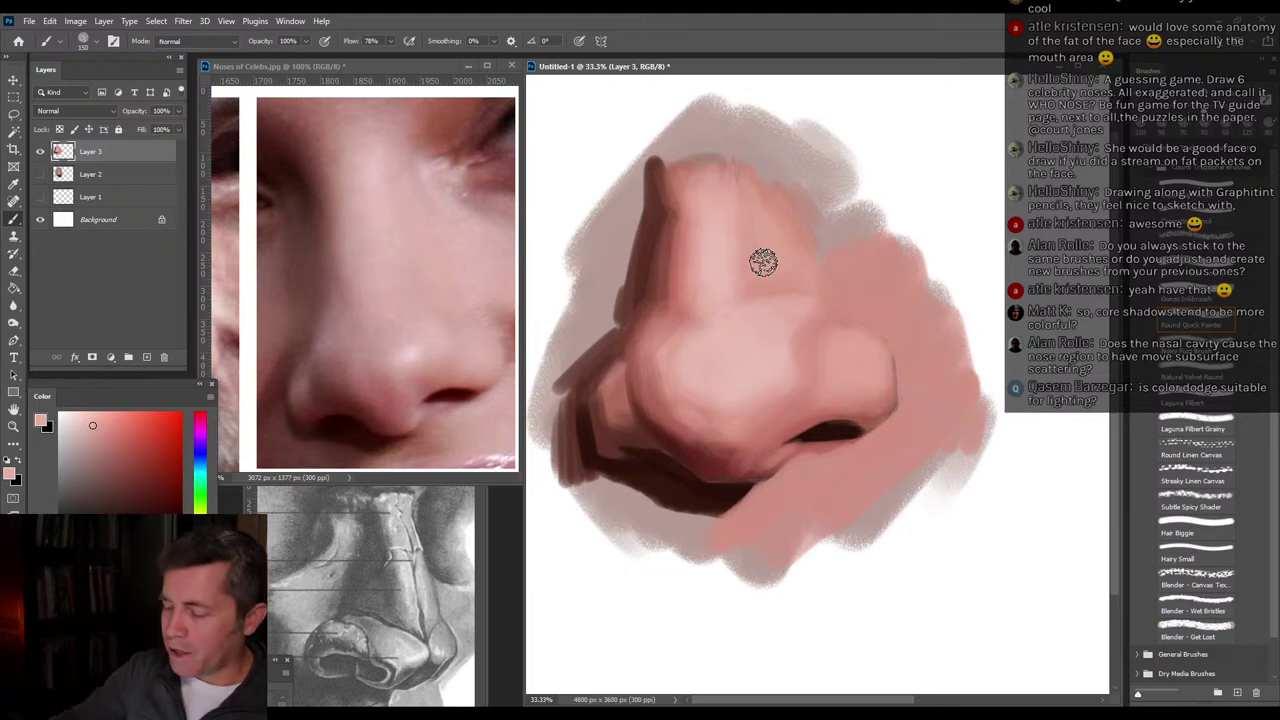
Blend the top of the nose tip into the bridge and smooth the bridge's right side plane with sampled pinks.
{"action": "left_click", "coordinate": [760, 312], "text": "alt"}
{"action": "mouse_move", "coordinate": [747, 286]}
{"action": "left_mouse_down"}
{"action": "mouse_move", "coordinate": [751, 300]}
{"action": "mouse_move", "coordinate": [760, 292]}
{"action": "left_mouse_up"}
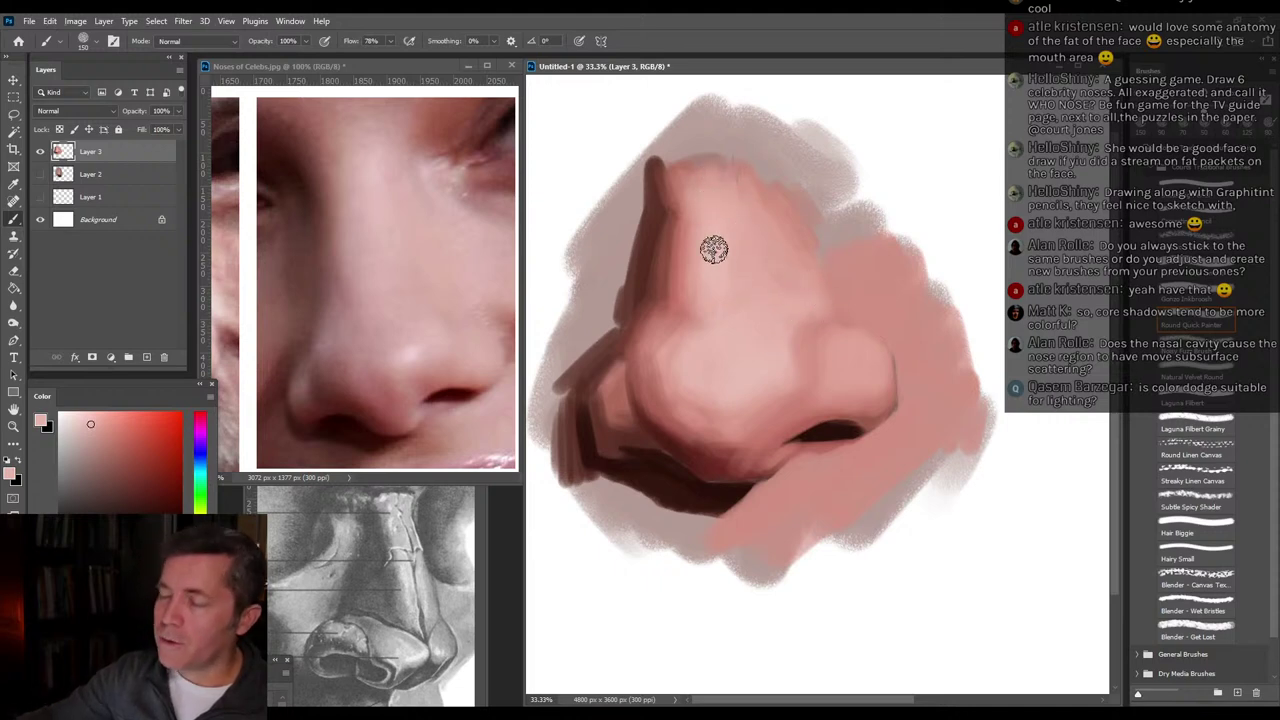
{"action": "left_click", "coordinate": [785, 209], "text": "alt"}
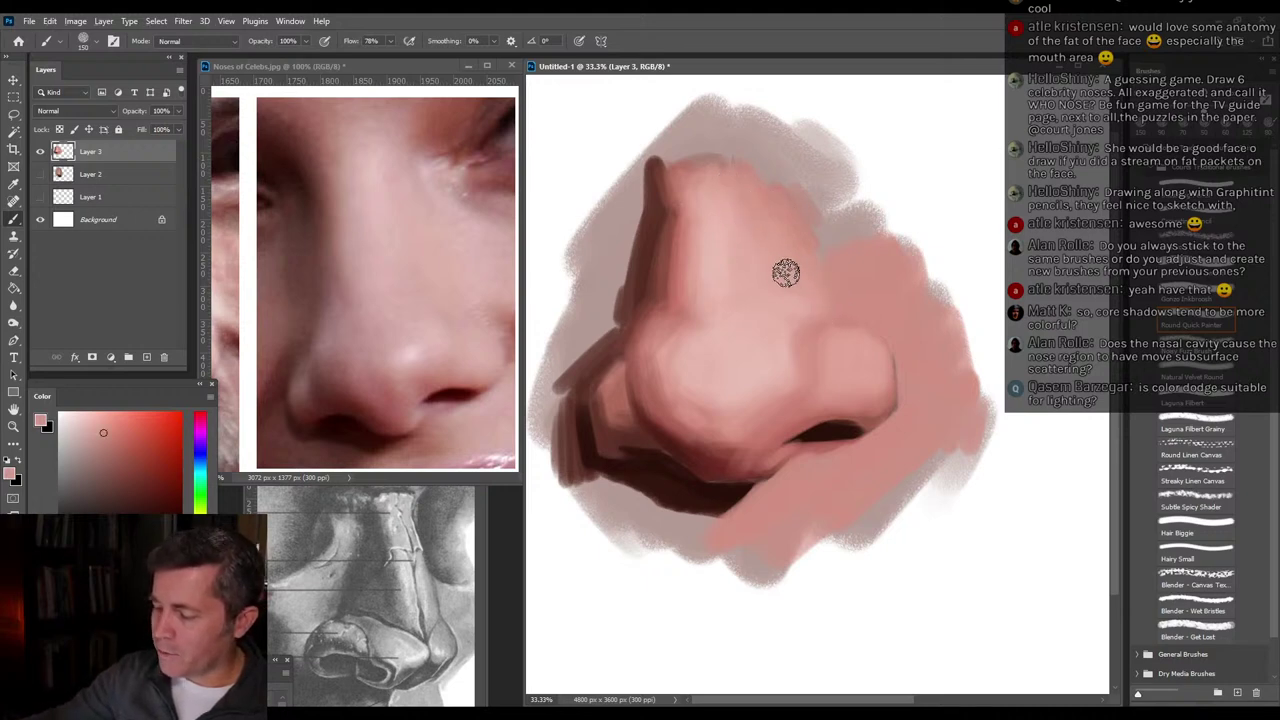
{"action": "left_click", "coordinate": [787, 309], "text": "alt"}
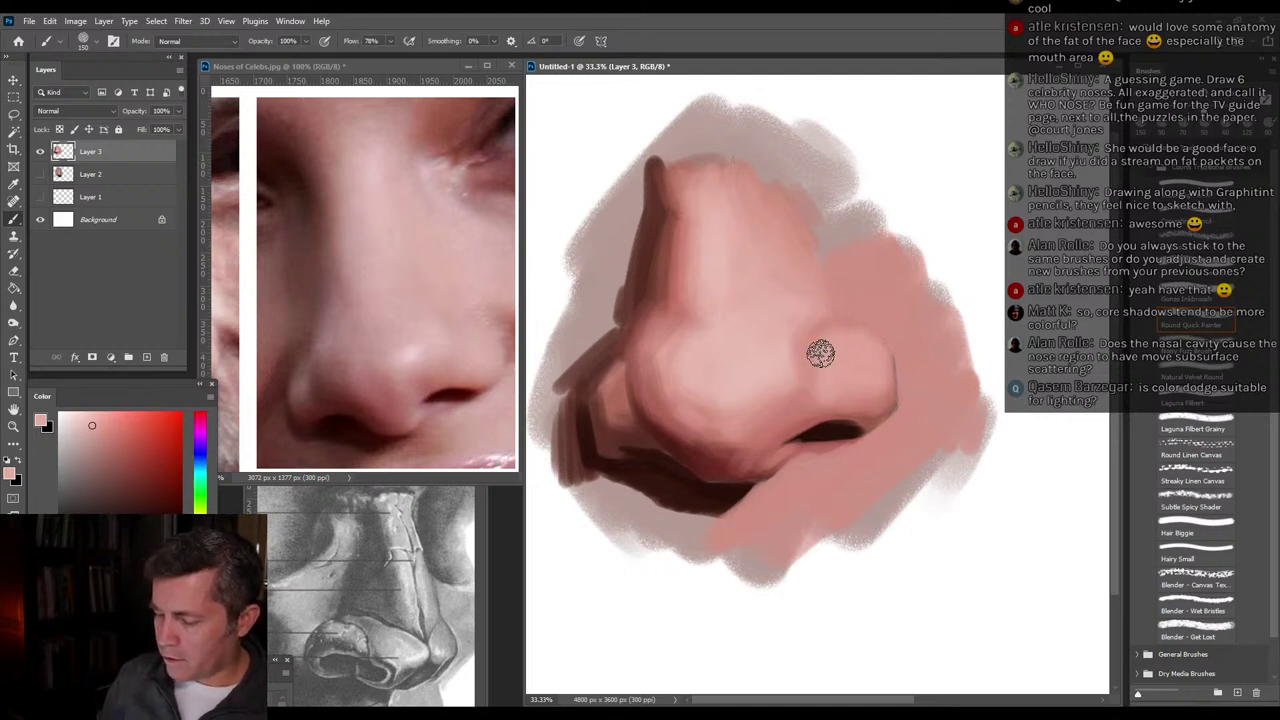
Shade the underside of the nose tip with sampled reddish brown, adding a darker central dent and blending around it with pinks.
{"action": "left_click", "coordinate": [787, 399], "text": "alt"}
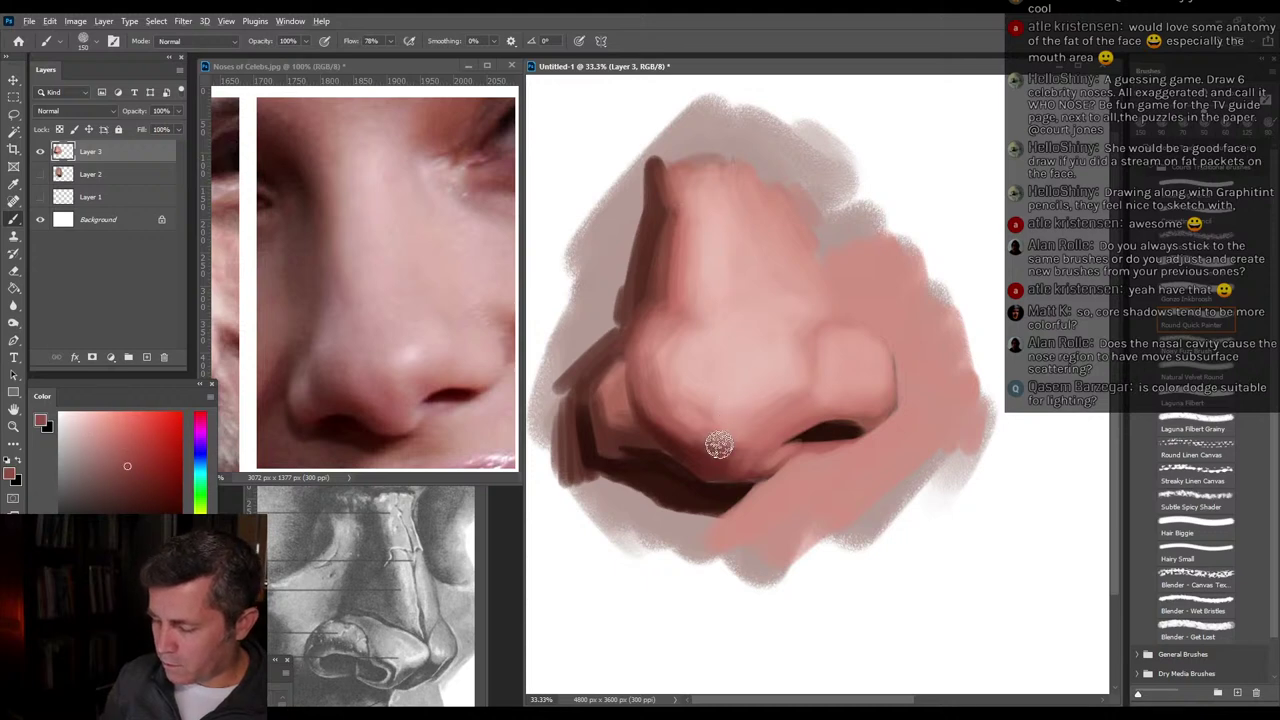
{"action": "left_click", "coordinate": [720, 445], "text": "alt"}
{"action": "left_click", "coordinate": [740, 428], "text": "alt"}
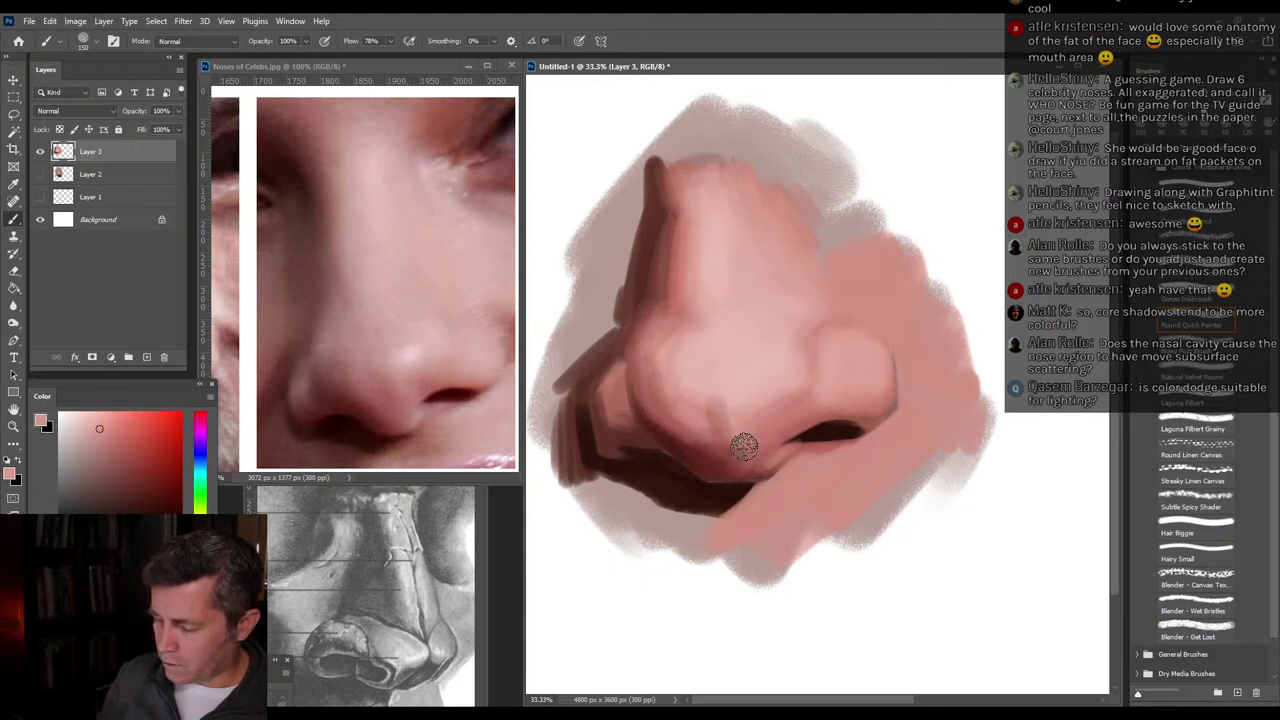
{"action": "left_click", "coordinate": [673, 400], "text": "alt"}
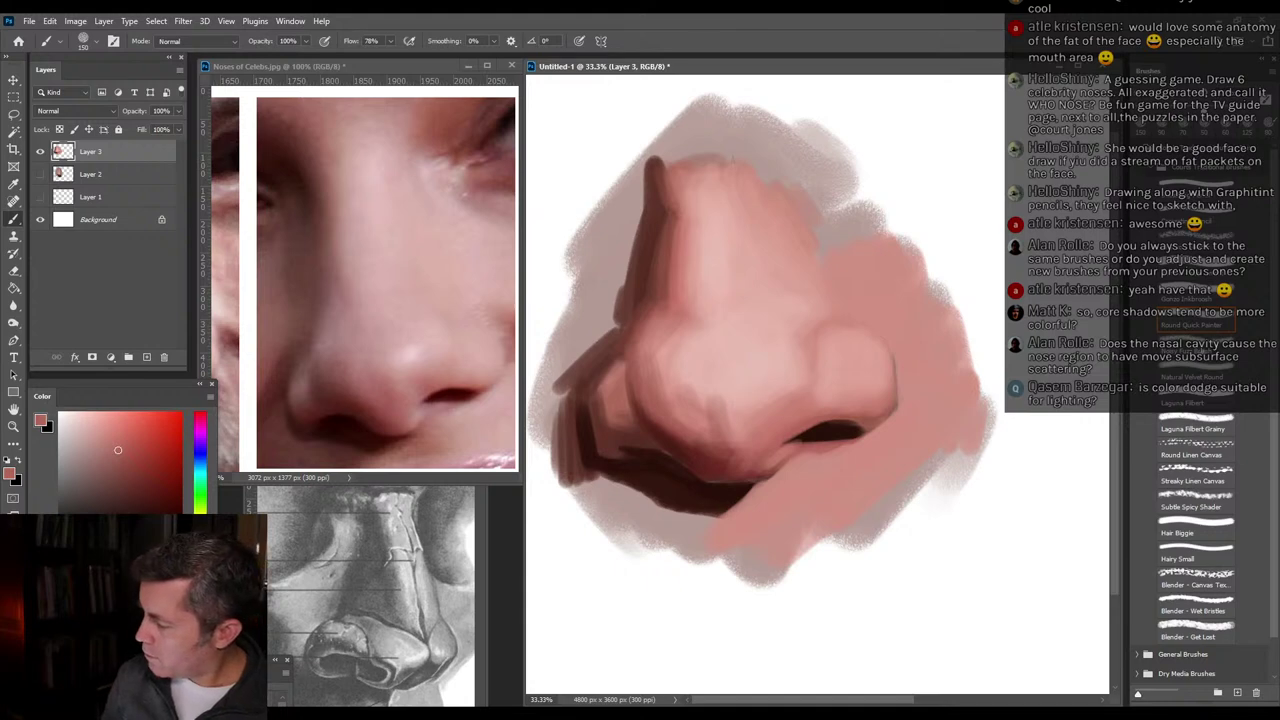
Switch to the Natural Velvet Round brush at 20% flow and 125 px, and soften the tip's left and lower shading with sampled reds.
{"action": "key", "text": "shift+2"}
{"action": "left_click", "coordinate": [698, 388], "text": "alt"}
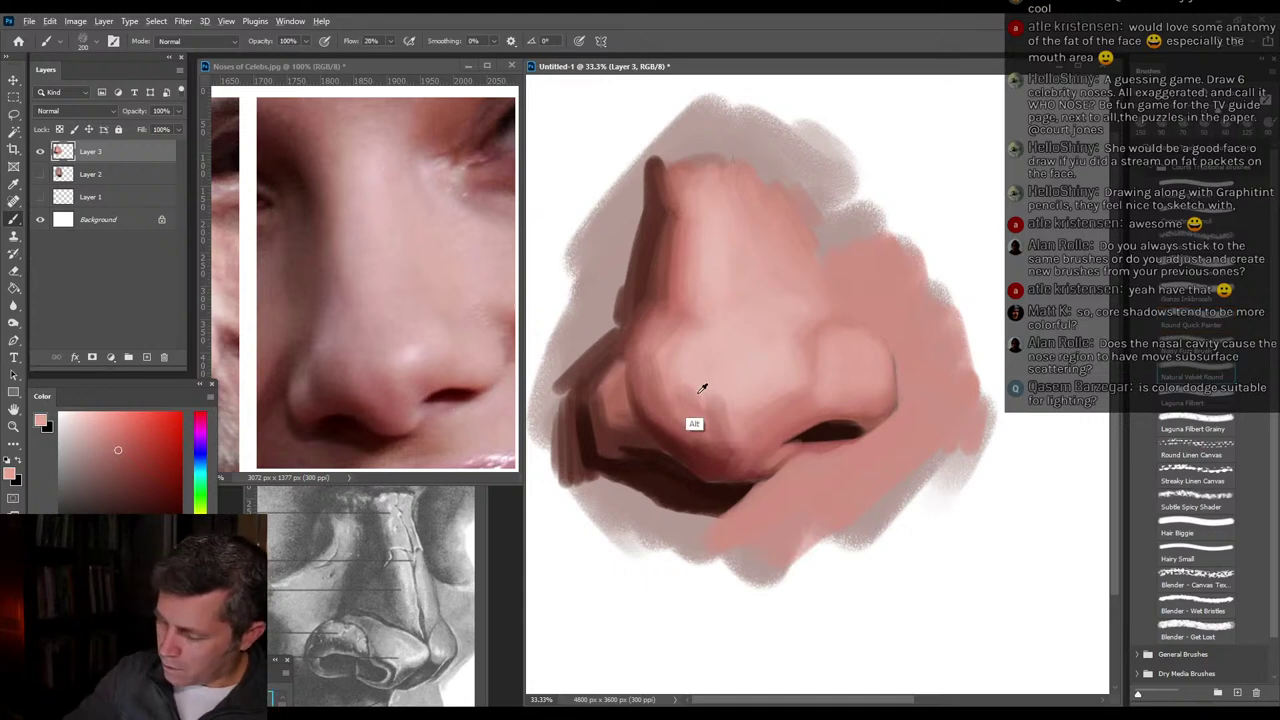
{"action": "left_click", "coordinate": [677, 303], "text": "alt"}
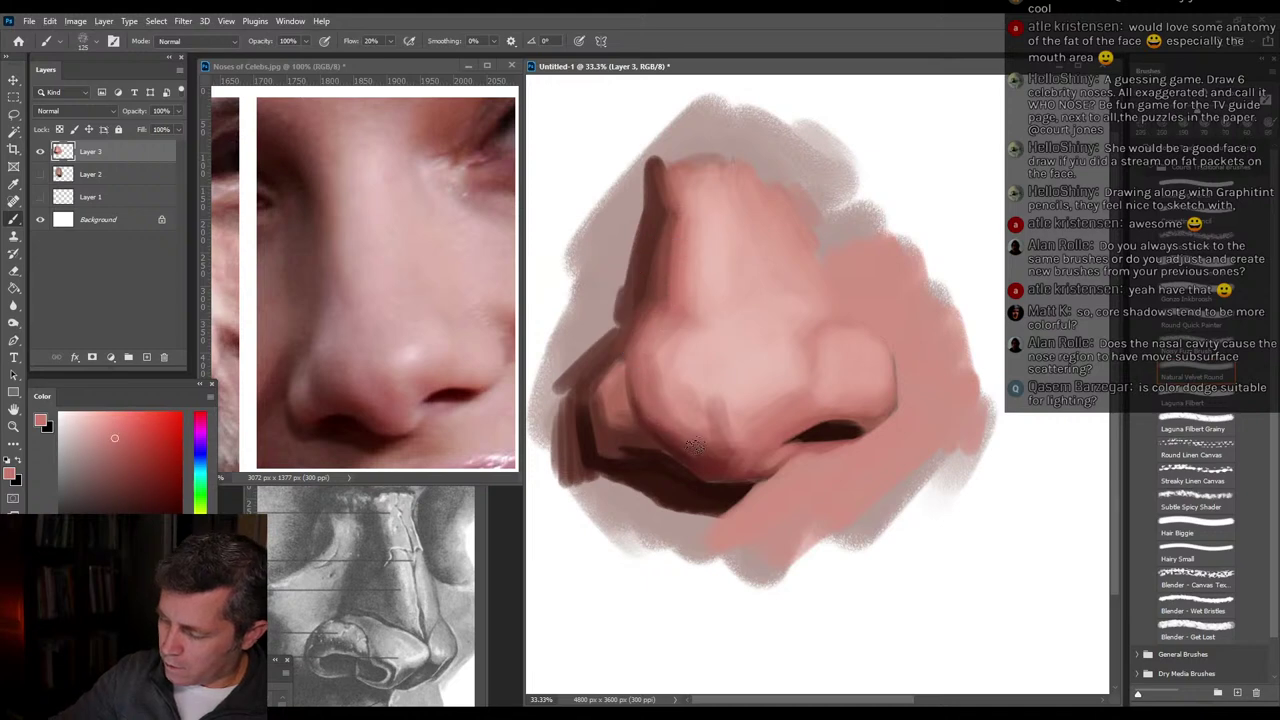
{"action": "left_click", "coordinate": [723, 468], "text": "alt"}
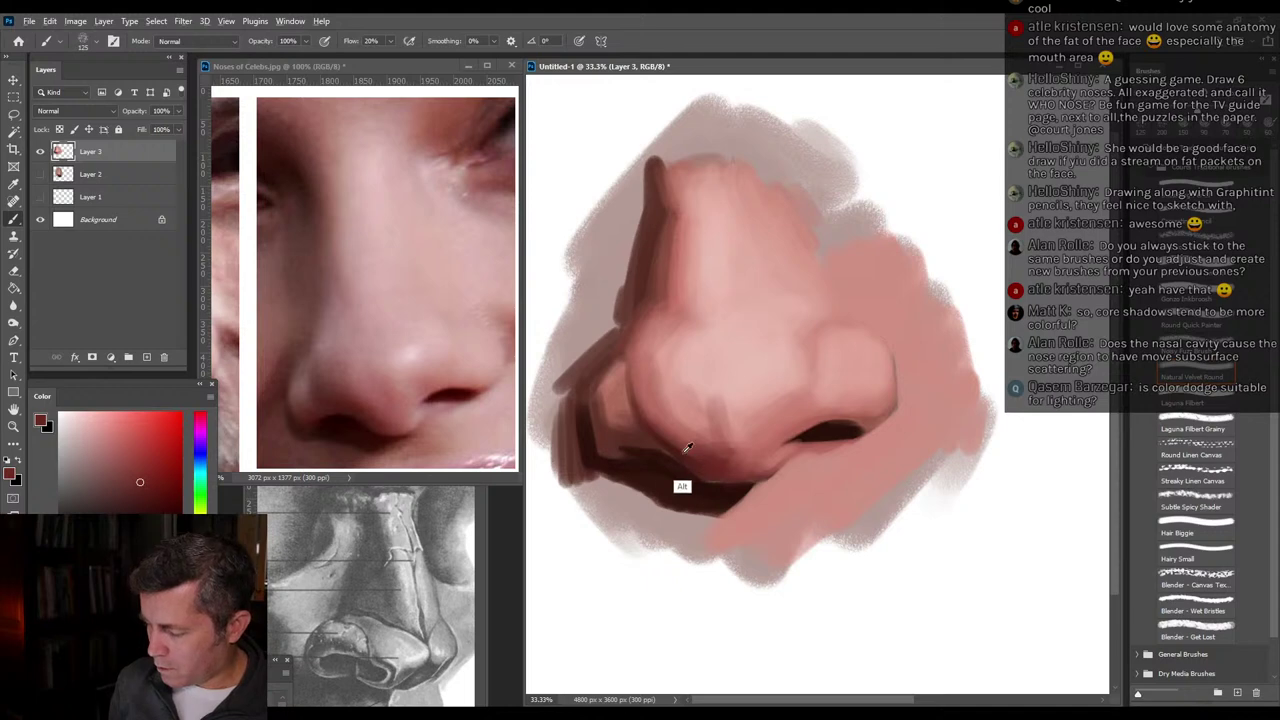
Darken the outer left nostril wing with sampled browns and blend its top into the shadowed side of the bridge.
{"action": "left_click", "coordinate": [607, 352], "text": "alt"}
{"action": "mouse_move", "coordinate": [583, 418]}
{"action": "left_mouse_down"}
{"action": "mouse_move", "coordinate": [591, 462]}
{"action": "mouse_move", "coordinate": [596, 374]}
{"action": "left_mouse_up"}
{"action": "left_click", "coordinate": [598, 460], "text": "alt"}
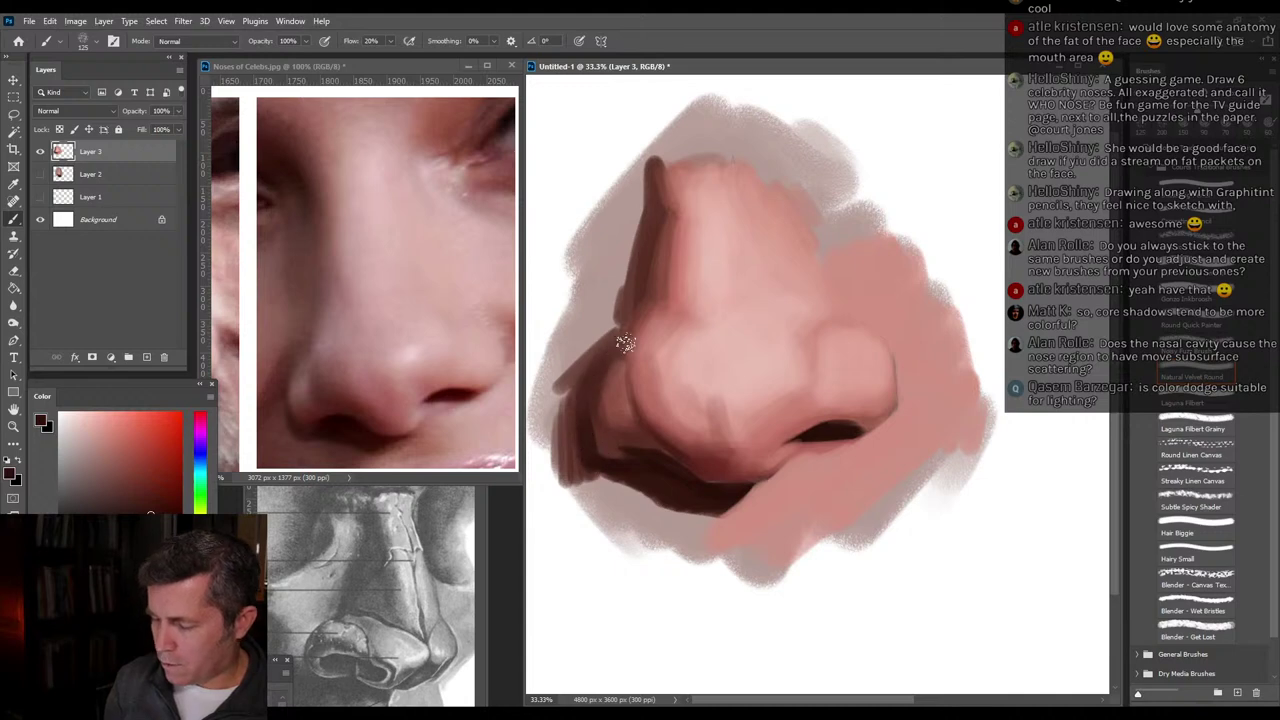
{"action": "left_click", "coordinate": [642, 302], "text": "alt"}
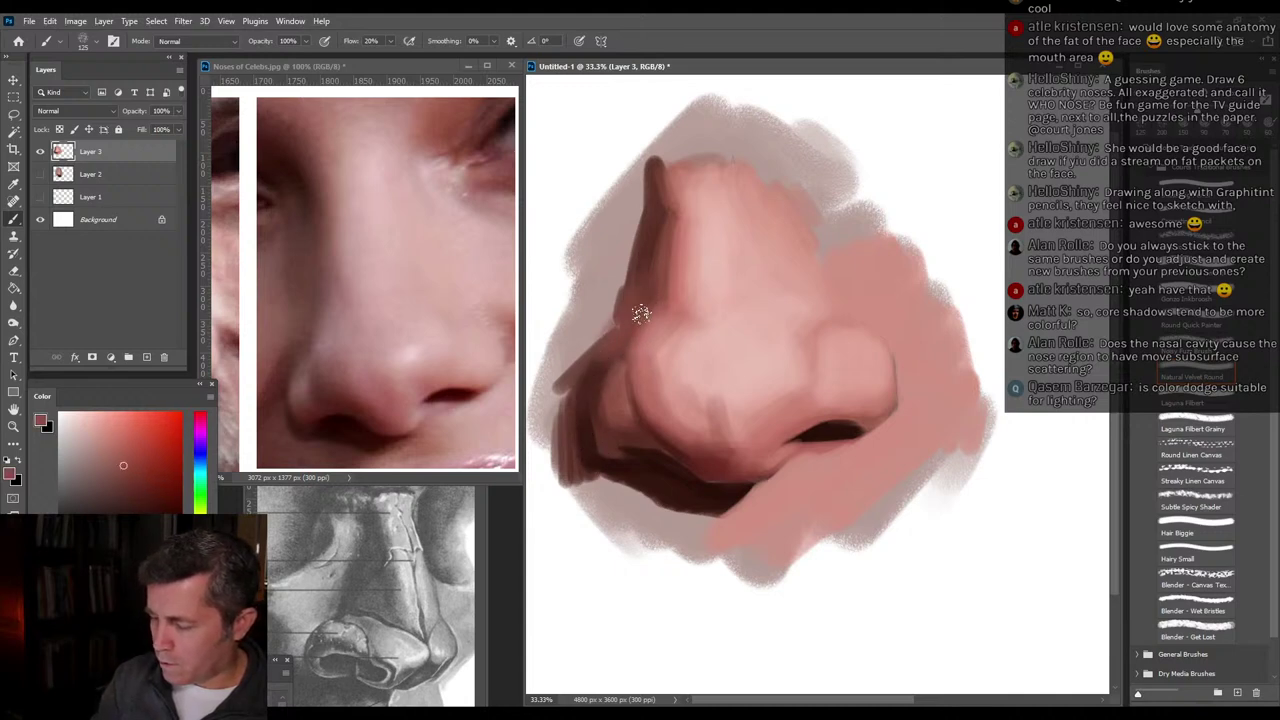
Paint near-white pink highlights on the nose tip and upper bridge, and soften the bridge highlight with sampled pinks at 150 px.
{"action": "left_click", "coordinate": [757, 358], "text": "alt"}
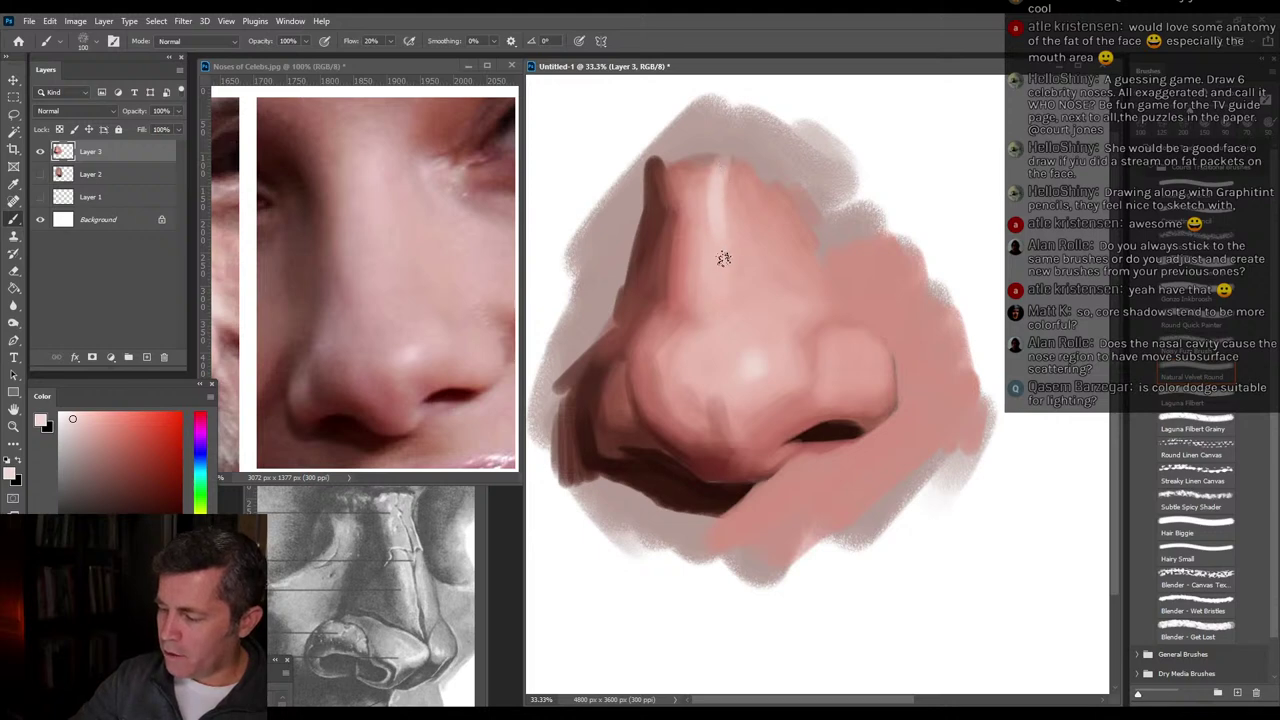
{"action": "left_click", "coordinate": [731, 216], "text": "alt"}
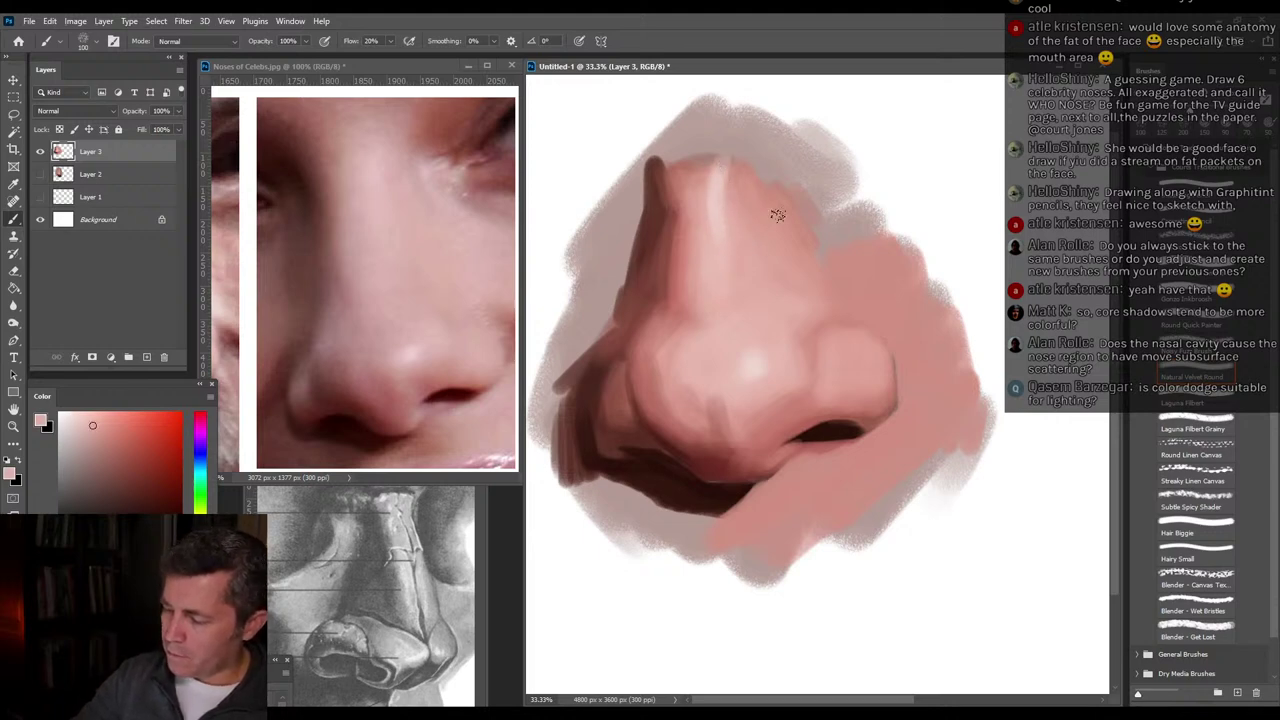
{"action": "left_click", "coordinate": [777, 355], "text": "alt"}
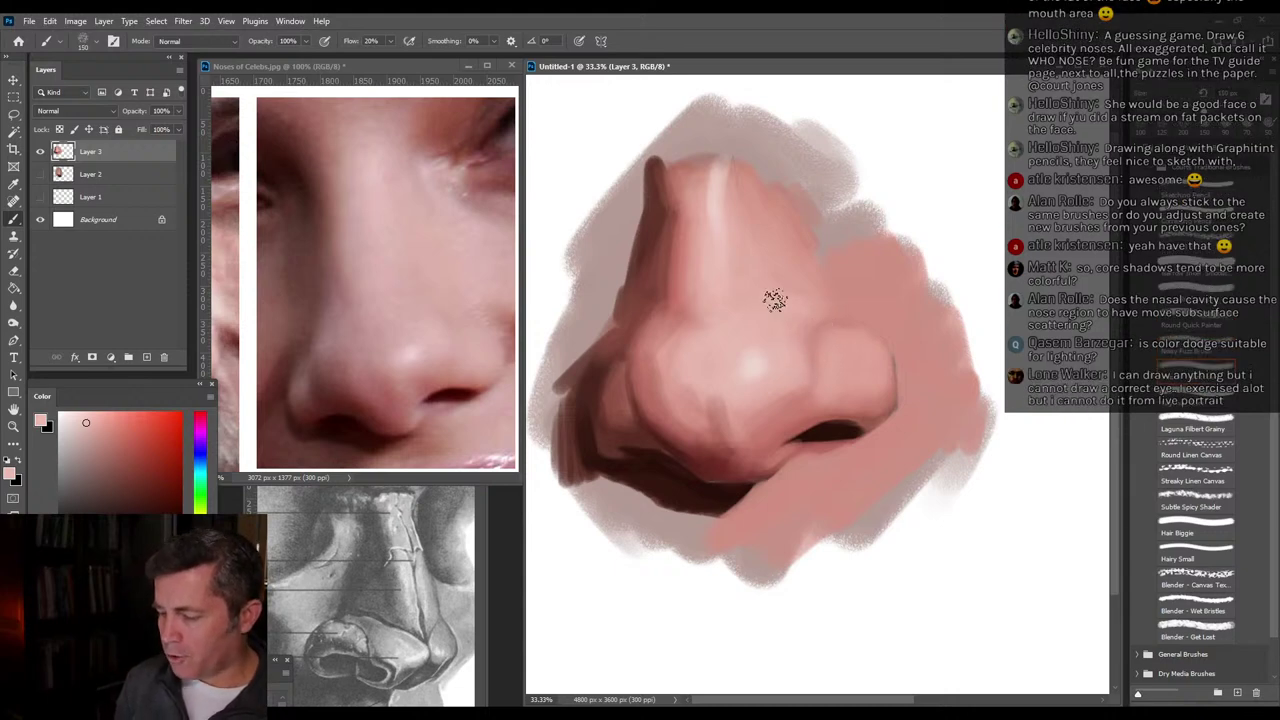
{"action": "left_click", "coordinate": [724, 252], "text": "alt"}
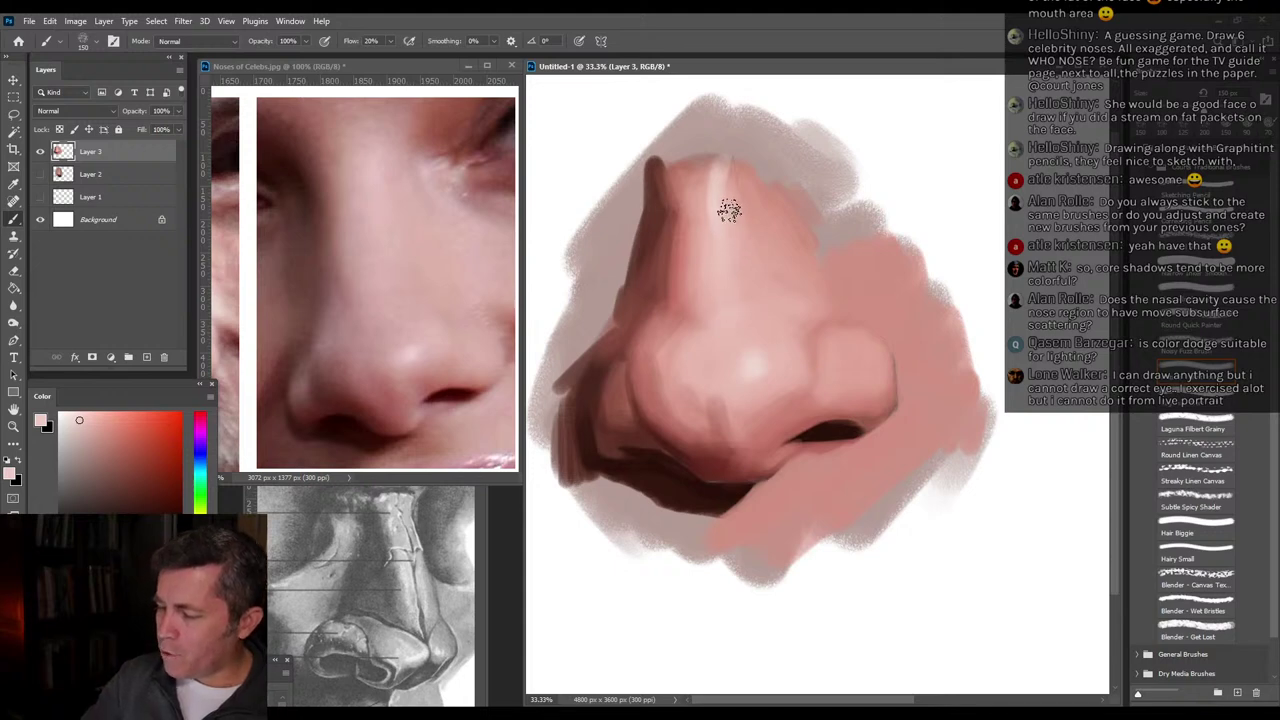
{"action": "left_click", "coordinate": [714, 198], "text": "alt"}
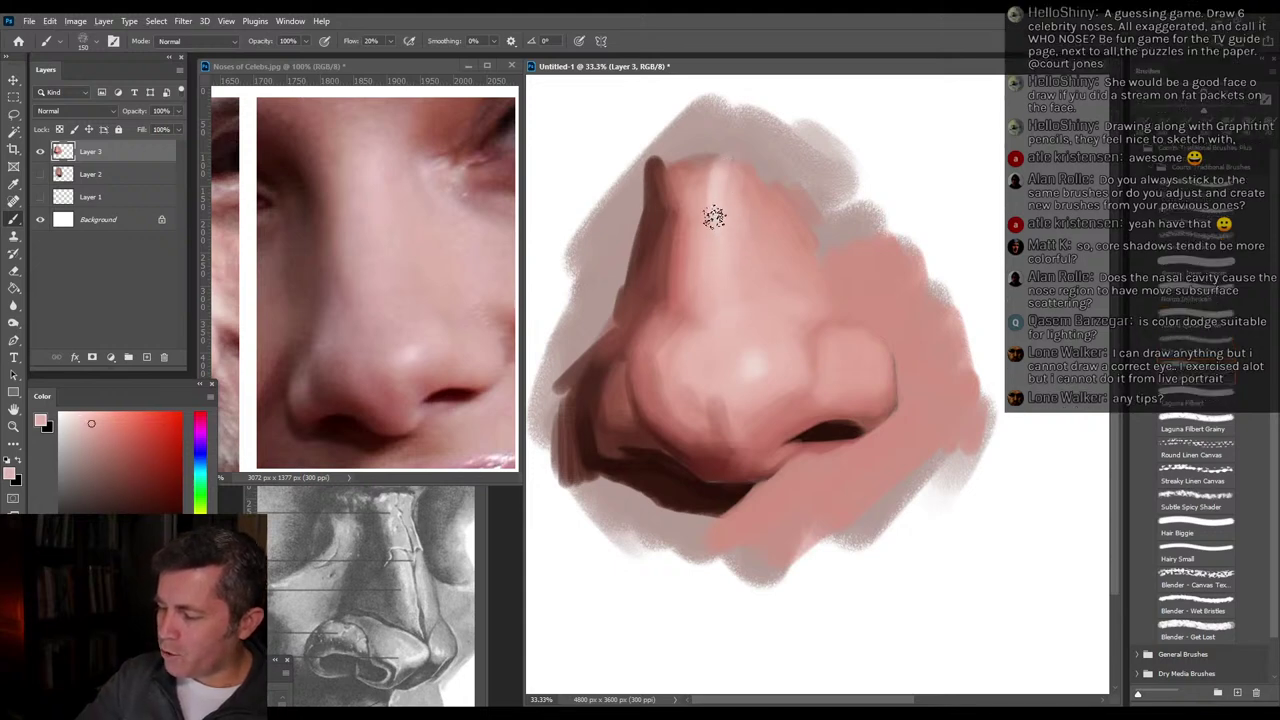
Narrow the bridge highlight from its left edge and smooth the lower bridge and right side plane with sampled pinks.
{"action": "left_click_drag", "start_coordinate": [714, 217], "coordinate": [703, 240]}
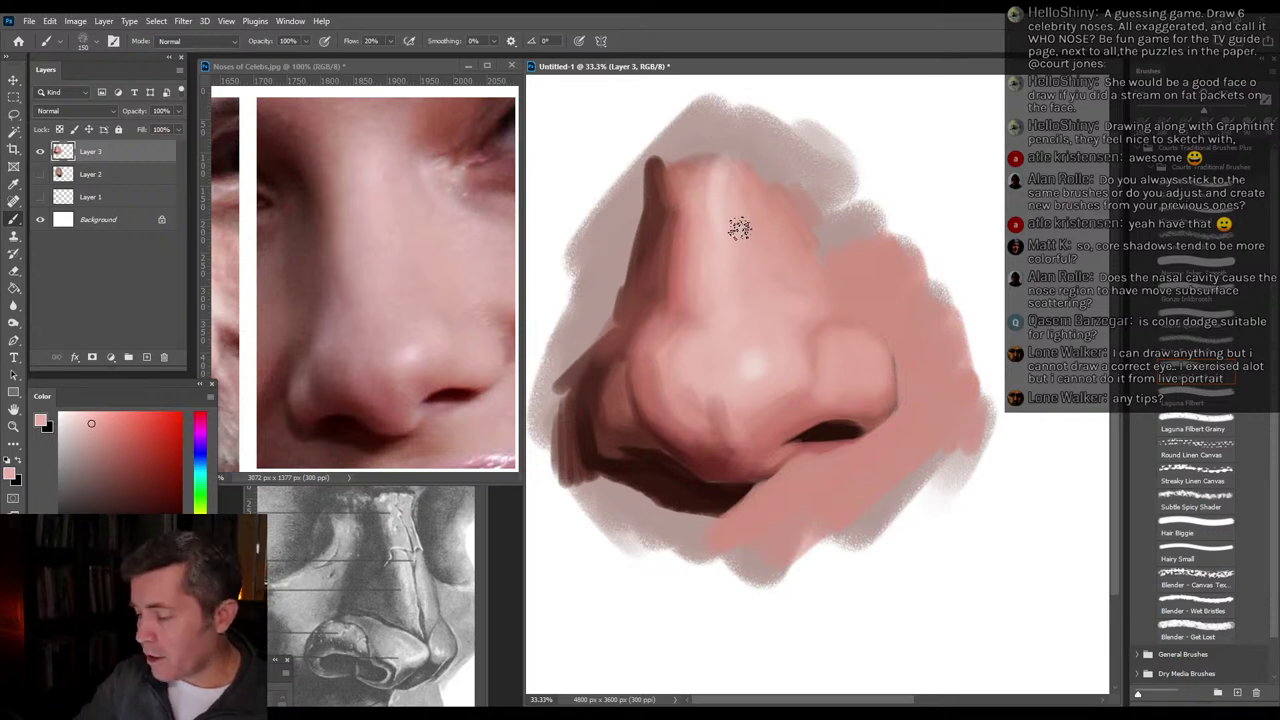
{"action": "left_click", "coordinate": [711, 258], "text": "alt"}
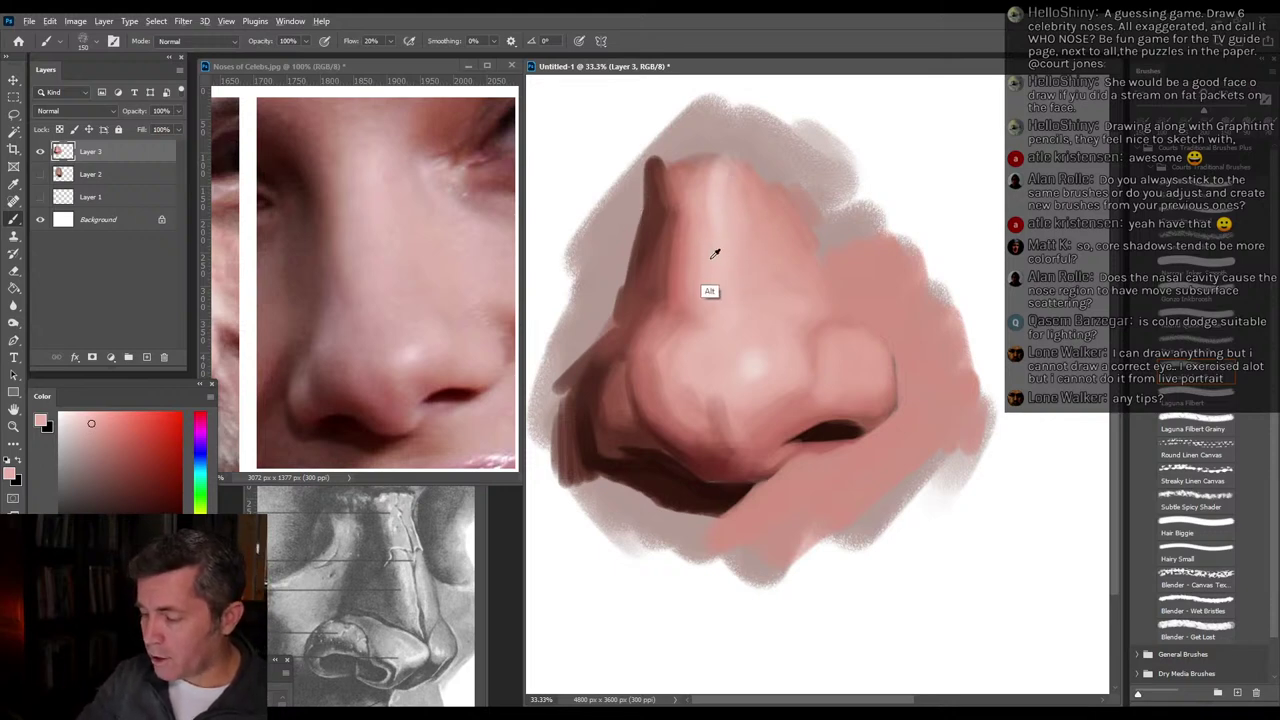
{"action": "left_click_drag", "start_coordinate": [704, 265], "coordinate": [703, 327]}
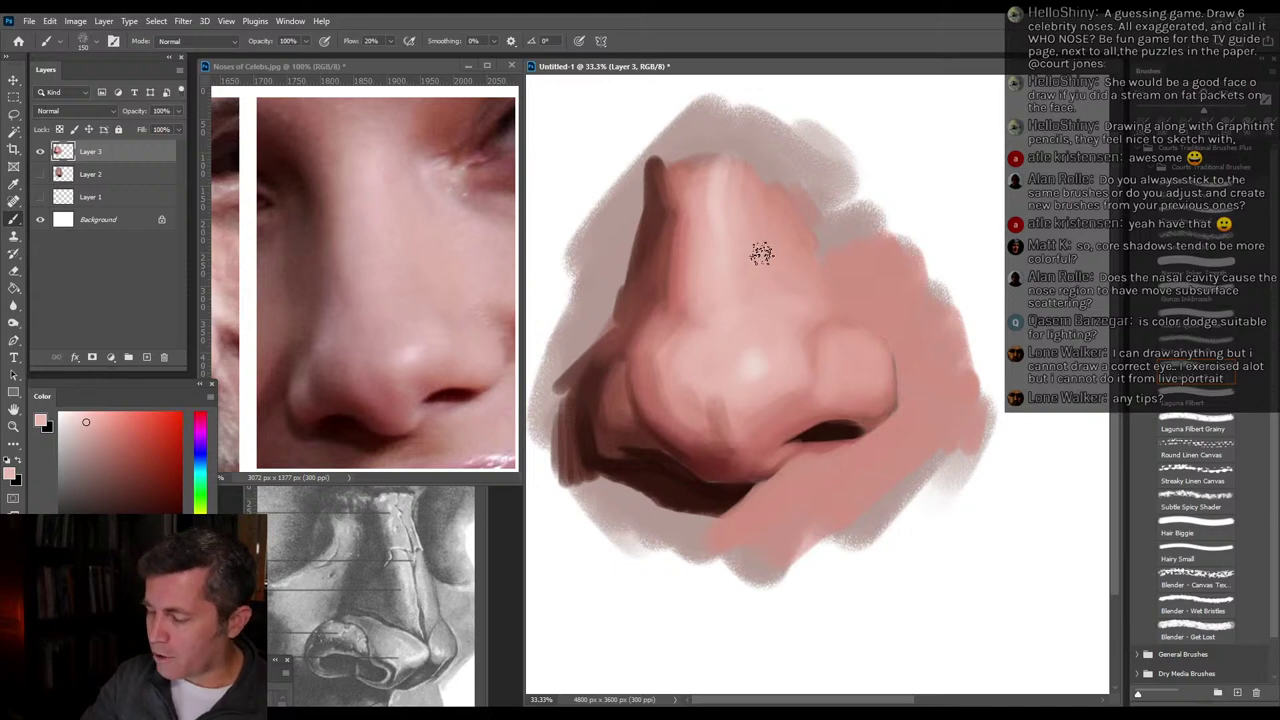
{"action": "left_click", "coordinate": [733, 276], "text": "alt"}
{"action": "left_click", "coordinate": [760, 248], "text": "alt"}
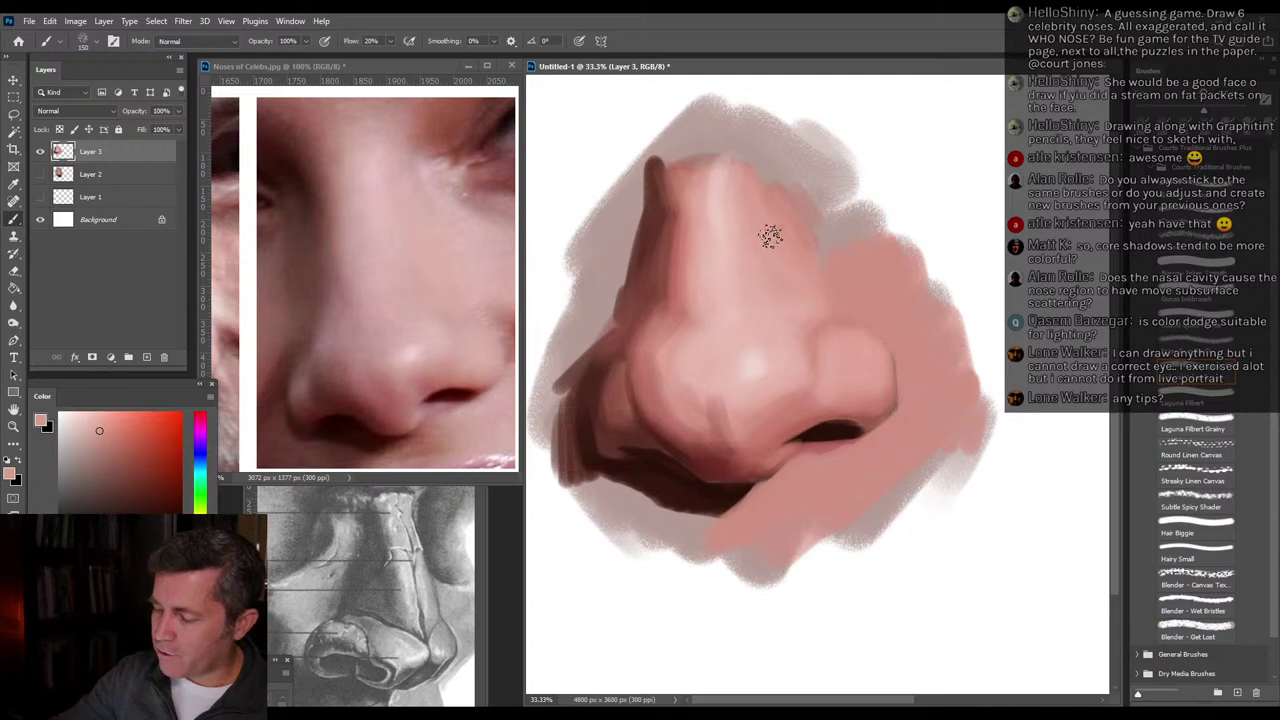
Blend the left side of the bridge into the shadow above the left nostril wing with sampled reddish browns, reducing the brush to 90 px.
{"action": "left_click", "coordinate": [703, 314], "text": "alt"}
{"action": "left_click", "coordinate": [678, 291], "text": "alt"}
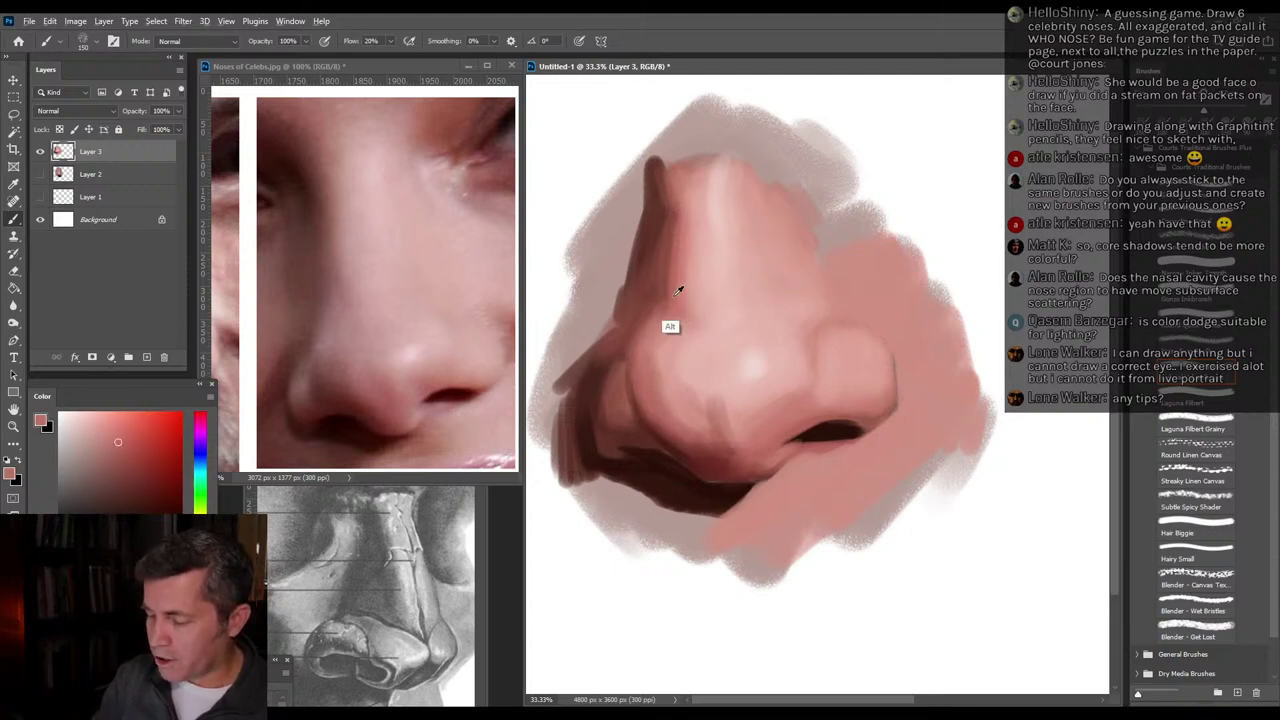
{"action": "left_click", "coordinate": [638, 334], "text": "alt"}
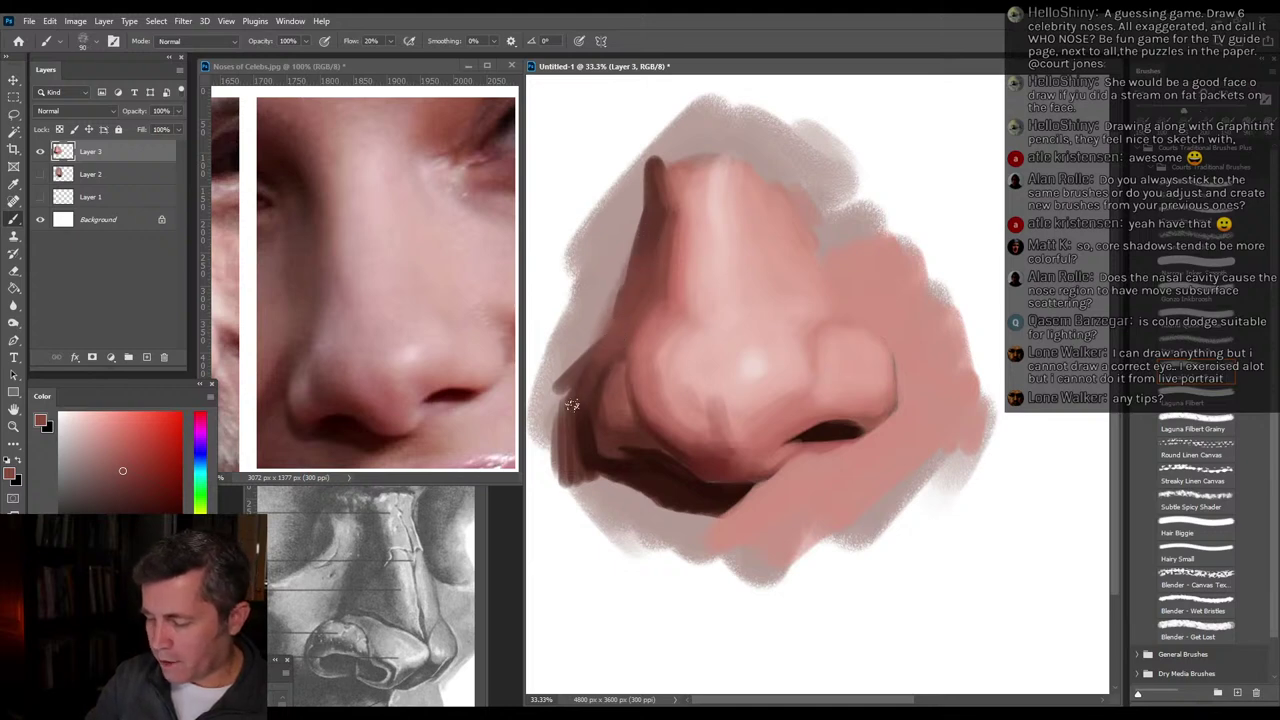
Lighten the left side of the nose tip with sampled pinks and shade the tip's right edge beside the right nostril wing.
{"action": "left_click", "coordinate": [679, 380], "text": "alt"}
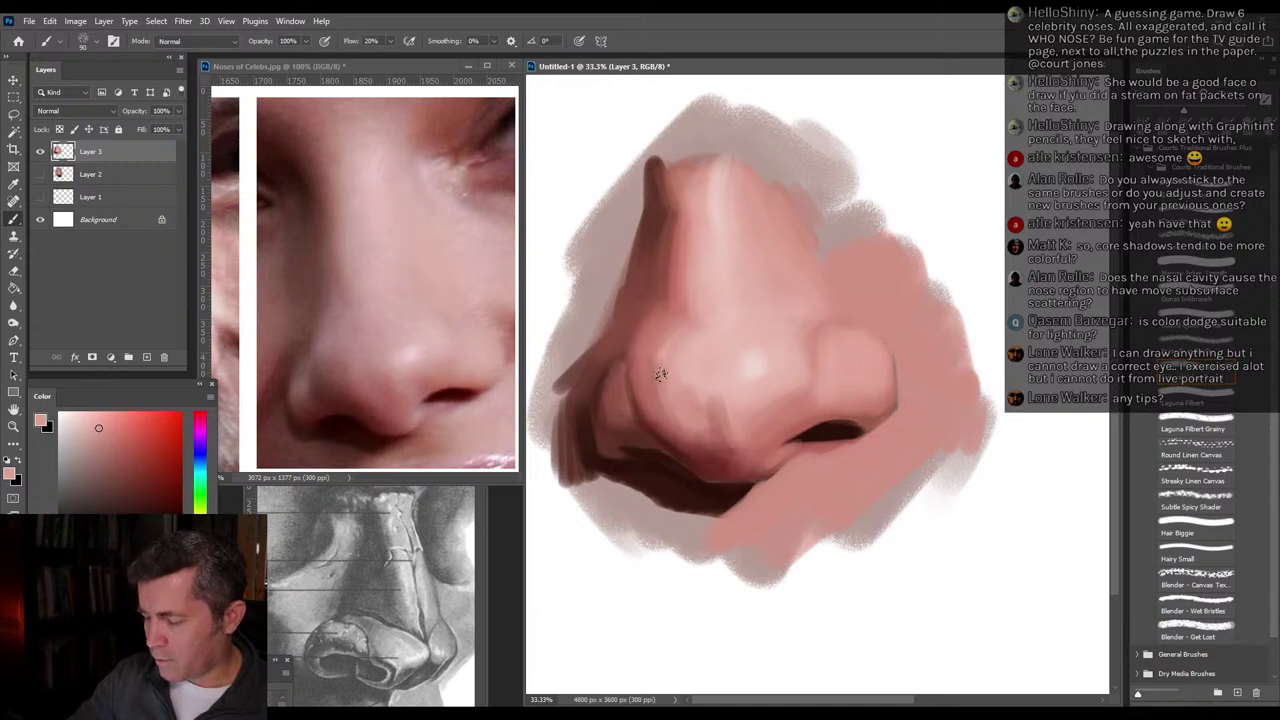
{"action": "left_click", "coordinate": [687, 409], "text": "alt"}
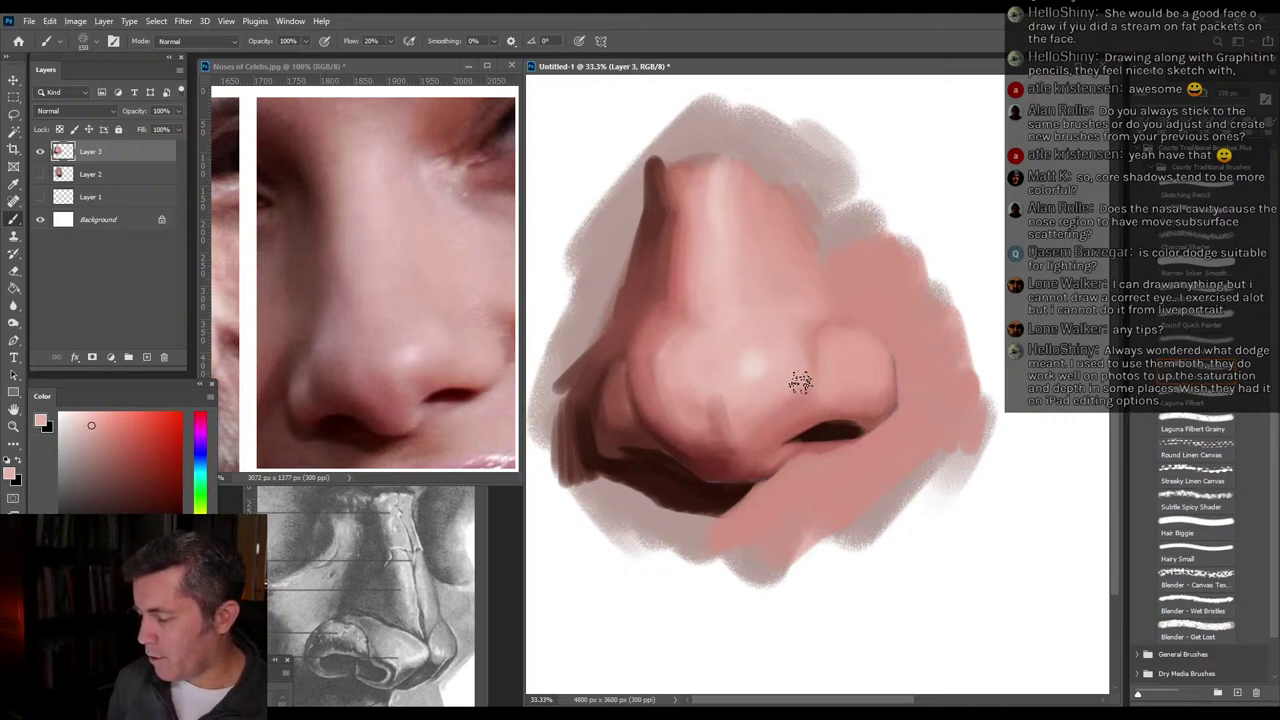
{"action": "left_click", "coordinate": [800, 346], "text": "alt"}
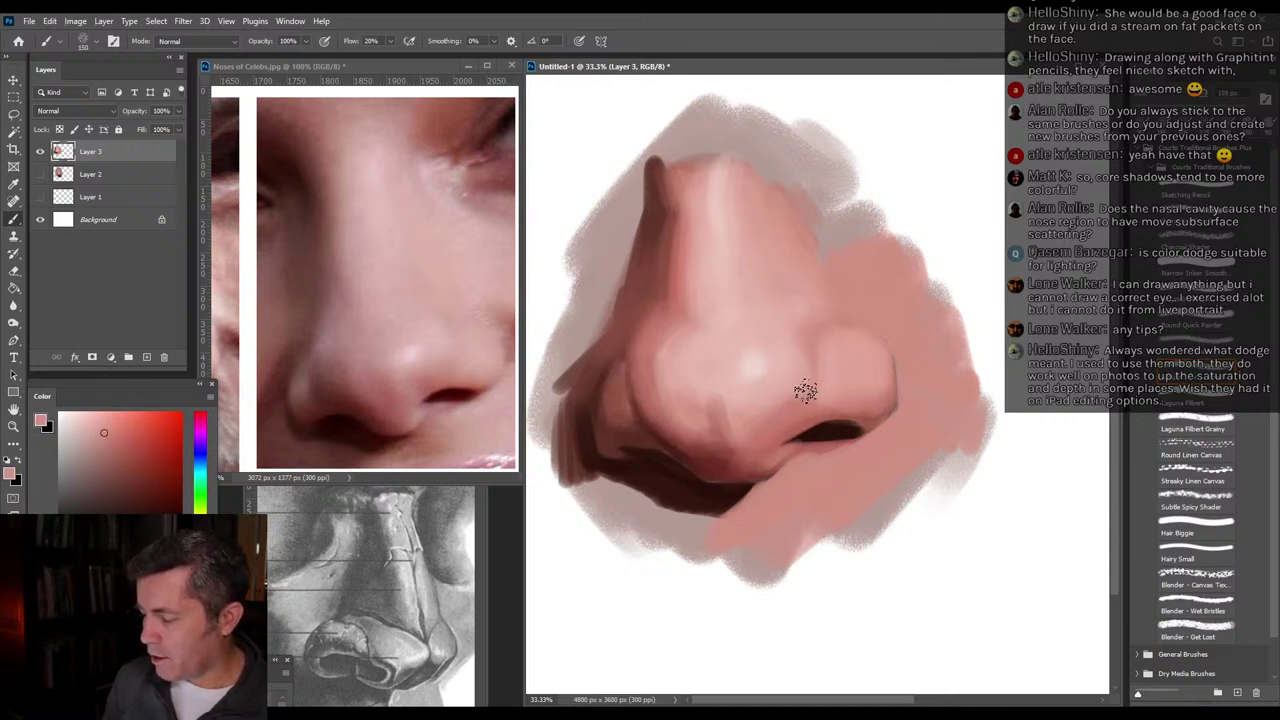
Blend the right side of the bridge into the cheek above the right nostril wing with sampled pinks.
{"action": "left_click", "coordinate": [877, 370], "text": "alt"}
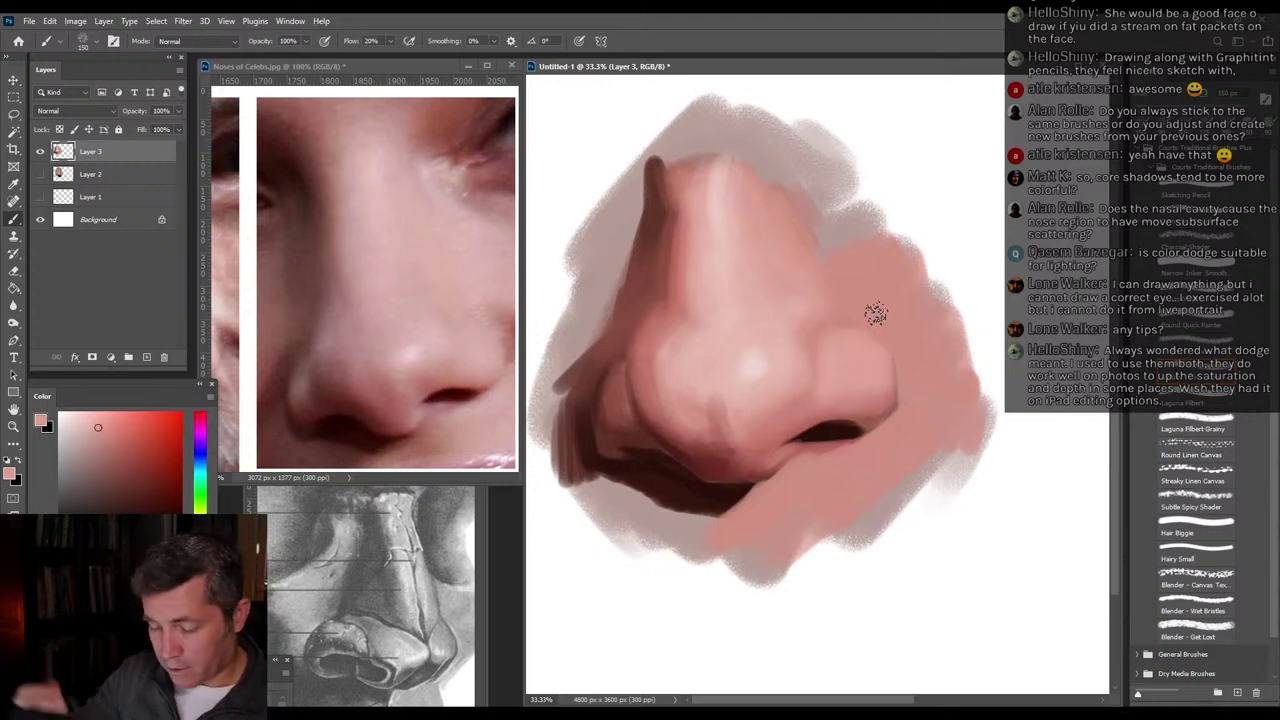
{"action": "left_click", "coordinate": [900, 372], "text": "alt"}
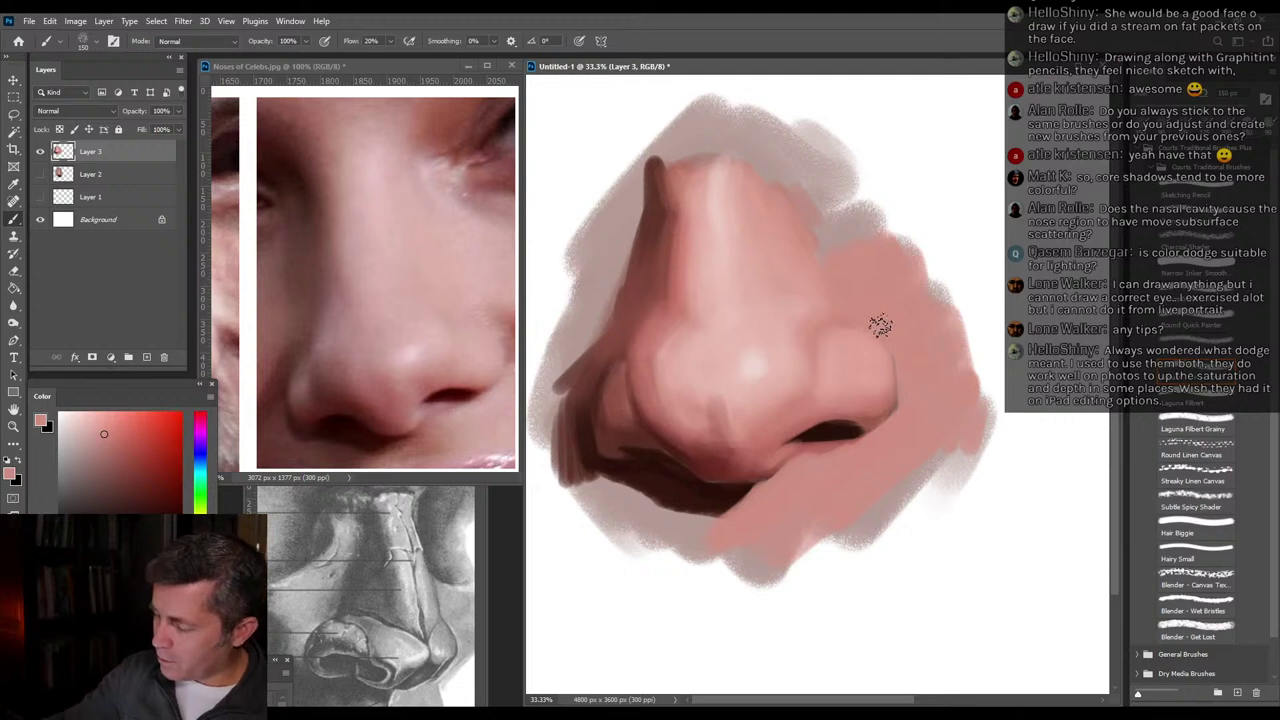
{"action": "left_click", "coordinate": [857, 347], "text": "alt"}
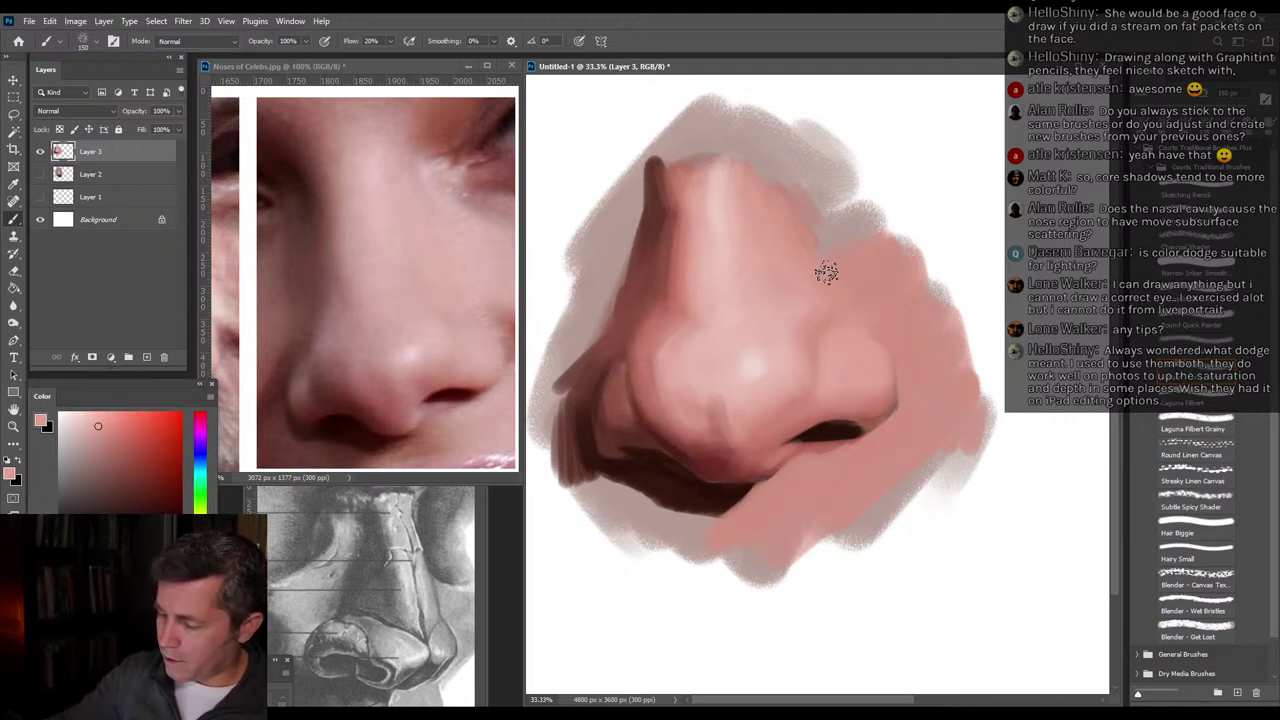
{"action": "mouse_move", "coordinate": [817, 248]}
{"action": "left_mouse_down"}
{"action": "mouse_move", "coordinate": [829, 237]}
{"action": "mouse_move", "coordinate": [850, 251]}
{"action": "left_mouse_up"}
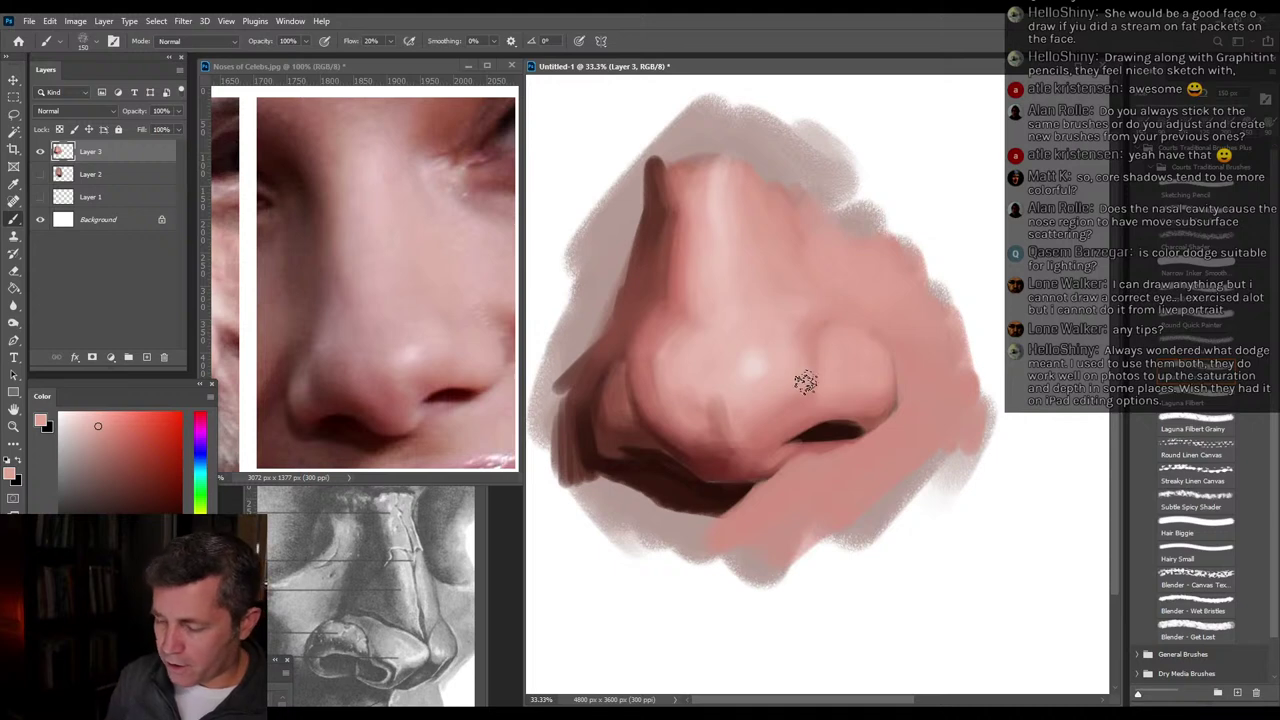
Soften the dark mark low on the nose tip and deepen the shadow along the tip's left underside and left nostril wing with sampled tones.
{"action": "left_click", "coordinate": [770, 425], "text": "alt"}
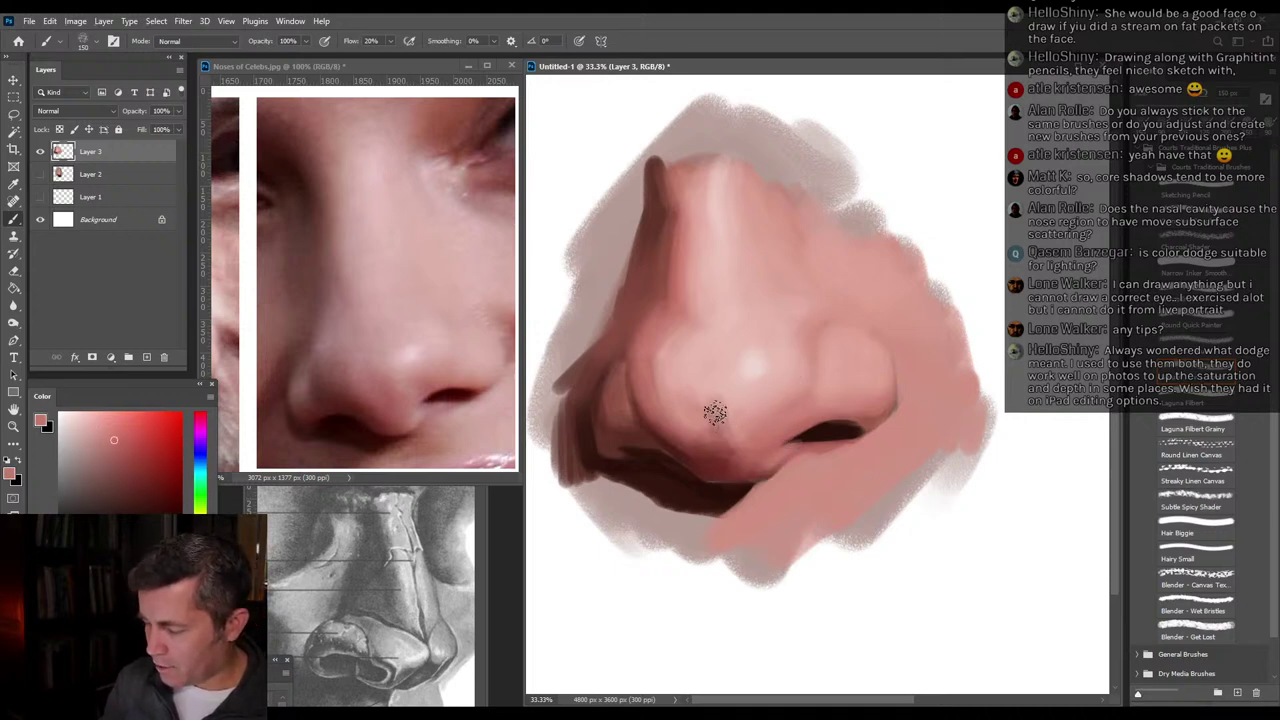
{"action": "left_click", "coordinate": [739, 403], "text": "alt"}
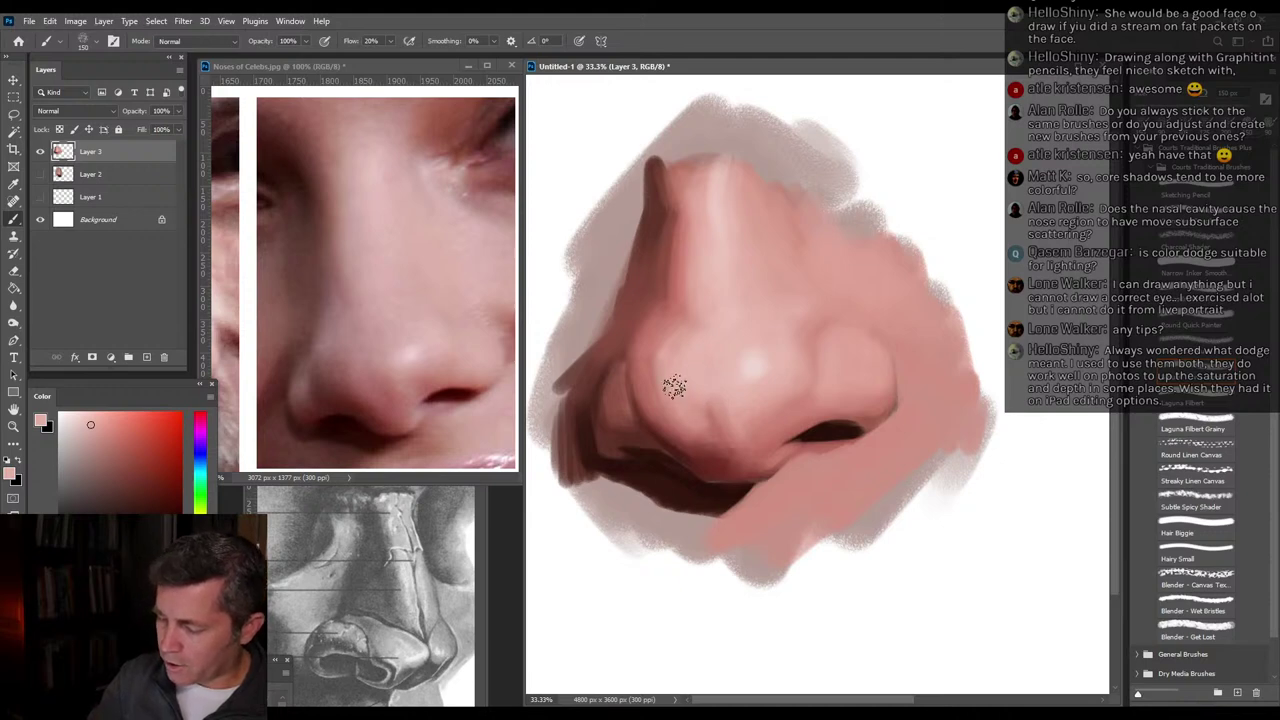
{"action": "left_click", "coordinate": [666, 438], "text": "alt"}
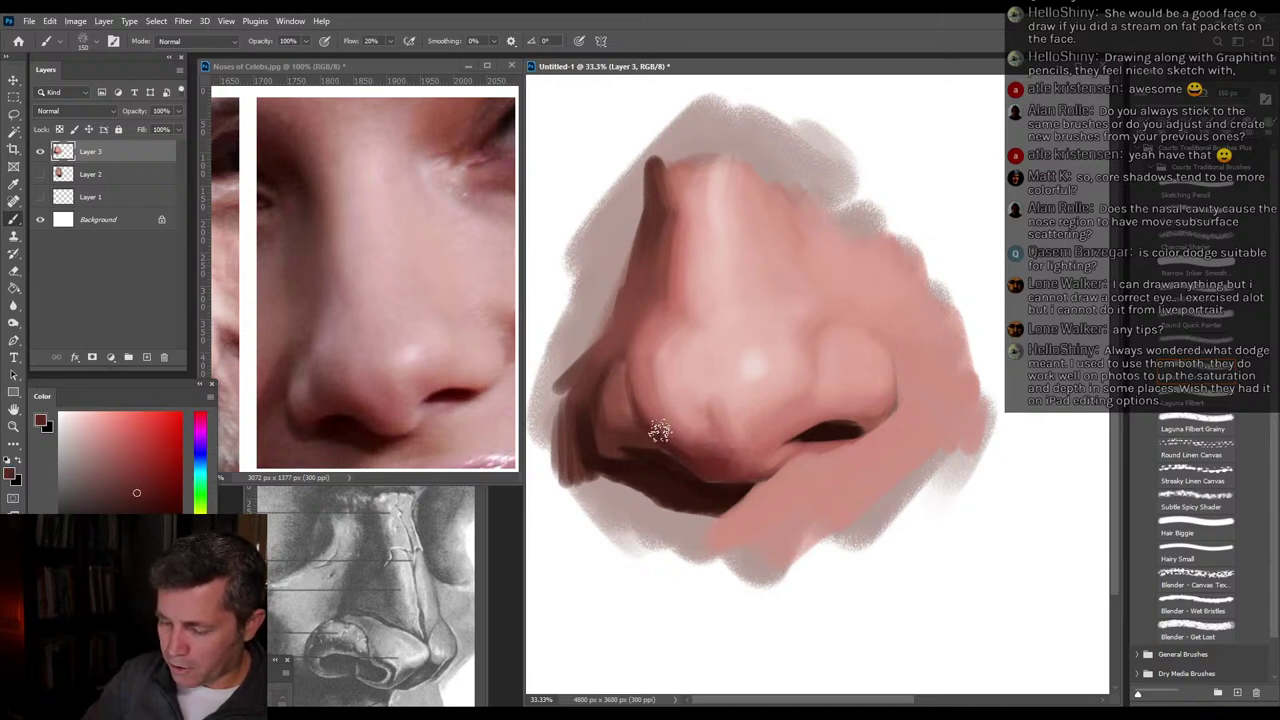
{"action": "left_click_drag", "start_coordinate": [643, 411], "coordinate": [683, 443]}
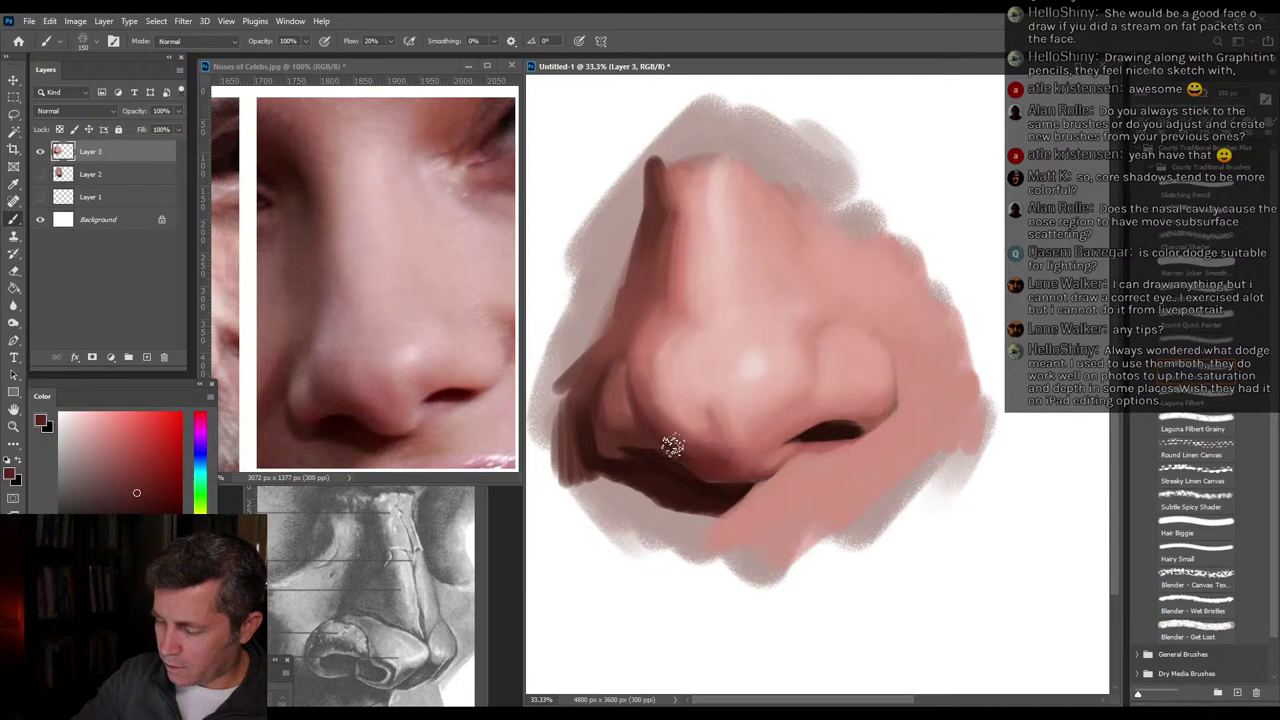
{"action": "left_click", "coordinate": [640, 382], "text": "alt"}
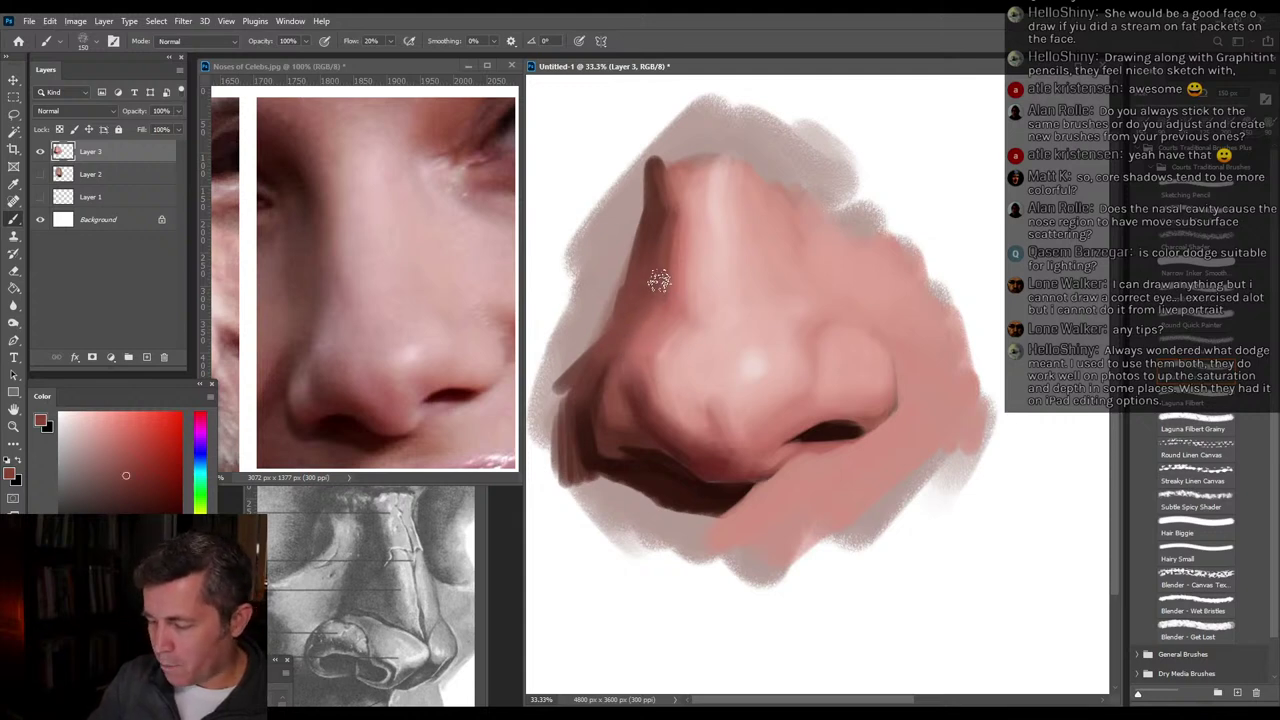
{"action": "left_click", "coordinate": [643, 325], "text": "alt"}
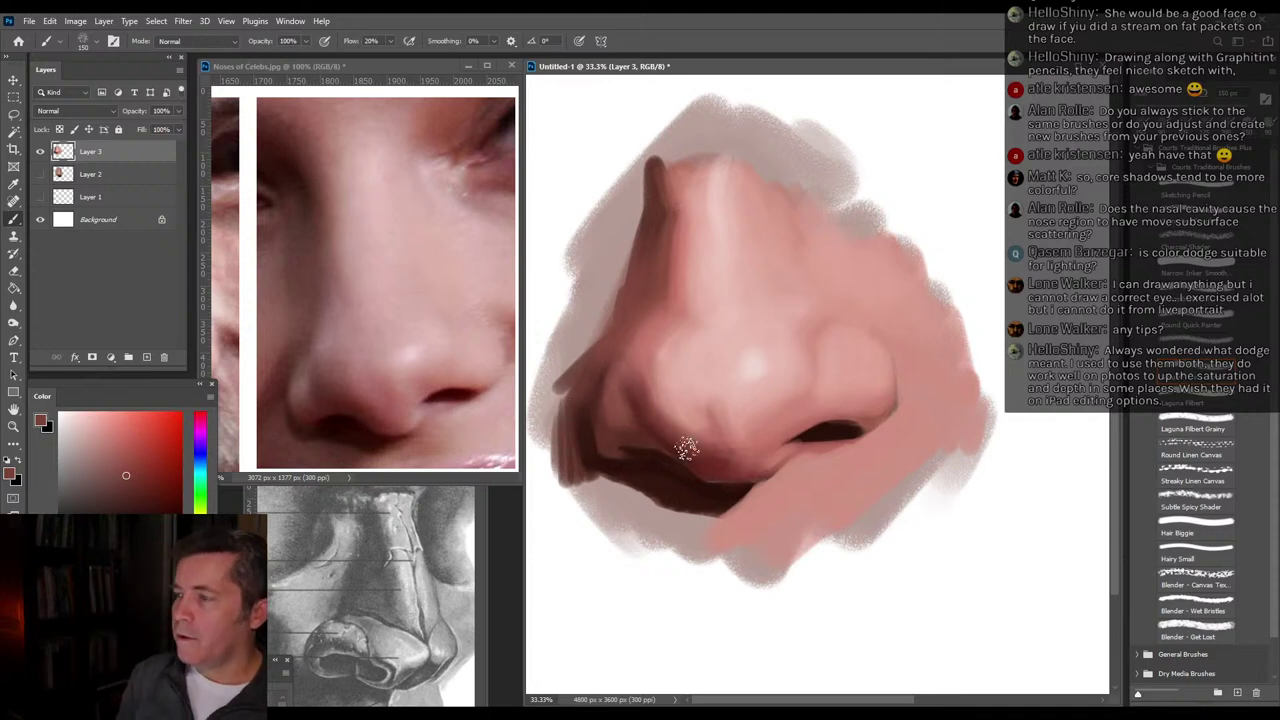
Blend the dark shadow under the nose and trim its lower edge with a skin pink sampled from the upper lip.
{"action": "left_click", "coordinate": [640, 466], "text": "alt"}
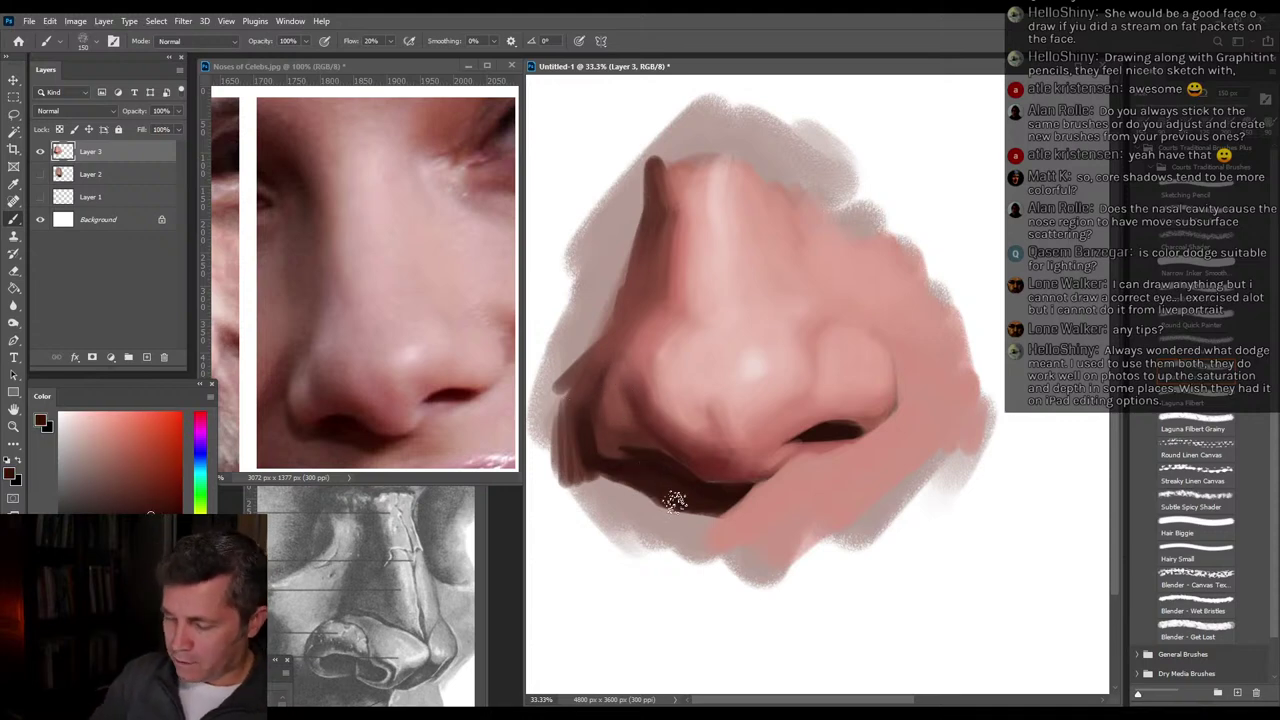
{"action": "left_click", "coordinate": [785, 494], "text": "alt"}
{"action": "mouse_move", "coordinate": [626, 500]}
{"action": "left_mouse_down"}
{"action": "mouse_move", "coordinate": [689, 526]}
{"action": "mouse_move", "coordinate": [753, 527]}
{"action": "mouse_move", "coordinate": [673, 526]}
{"action": "mouse_move", "coordinate": [769, 486]}
{"action": "left_mouse_up"}
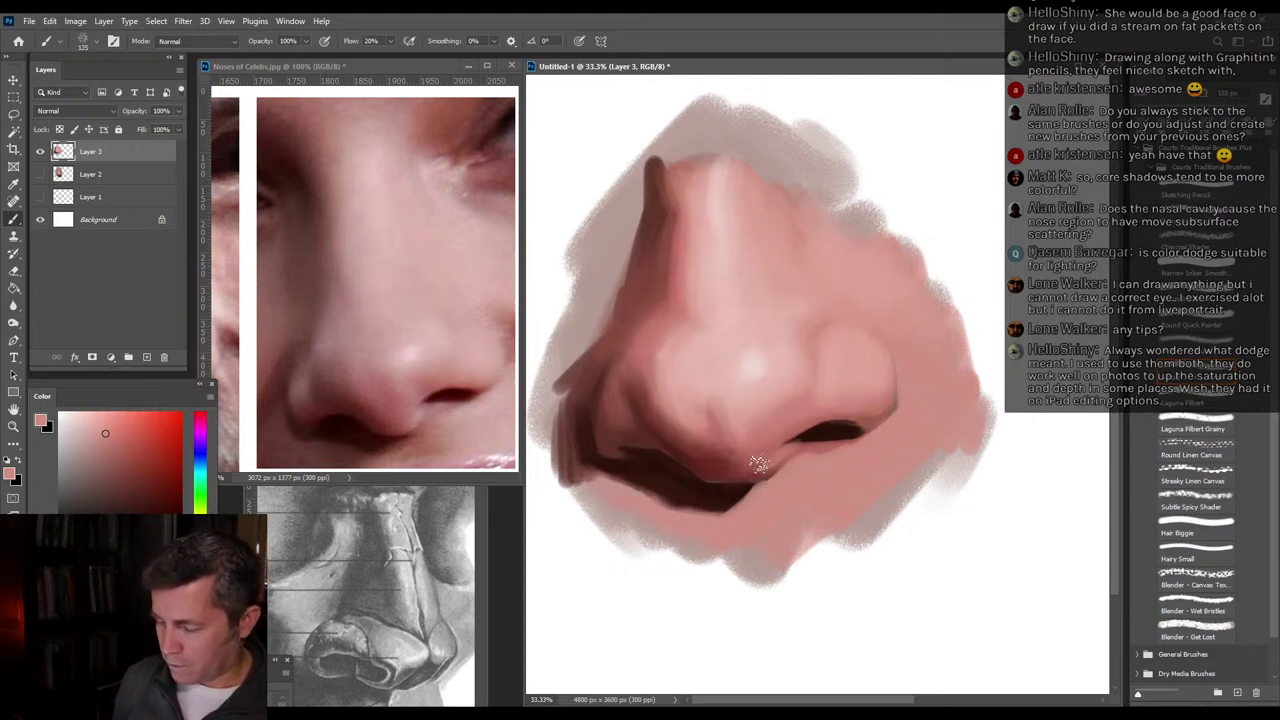
Refine the right nostril with a smaller brush, trimming its lower edge with pink, extending its dark toward the tip and softening its upper rim.
{"action": "left_click", "coordinate": [781, 454], "text": "alt"}
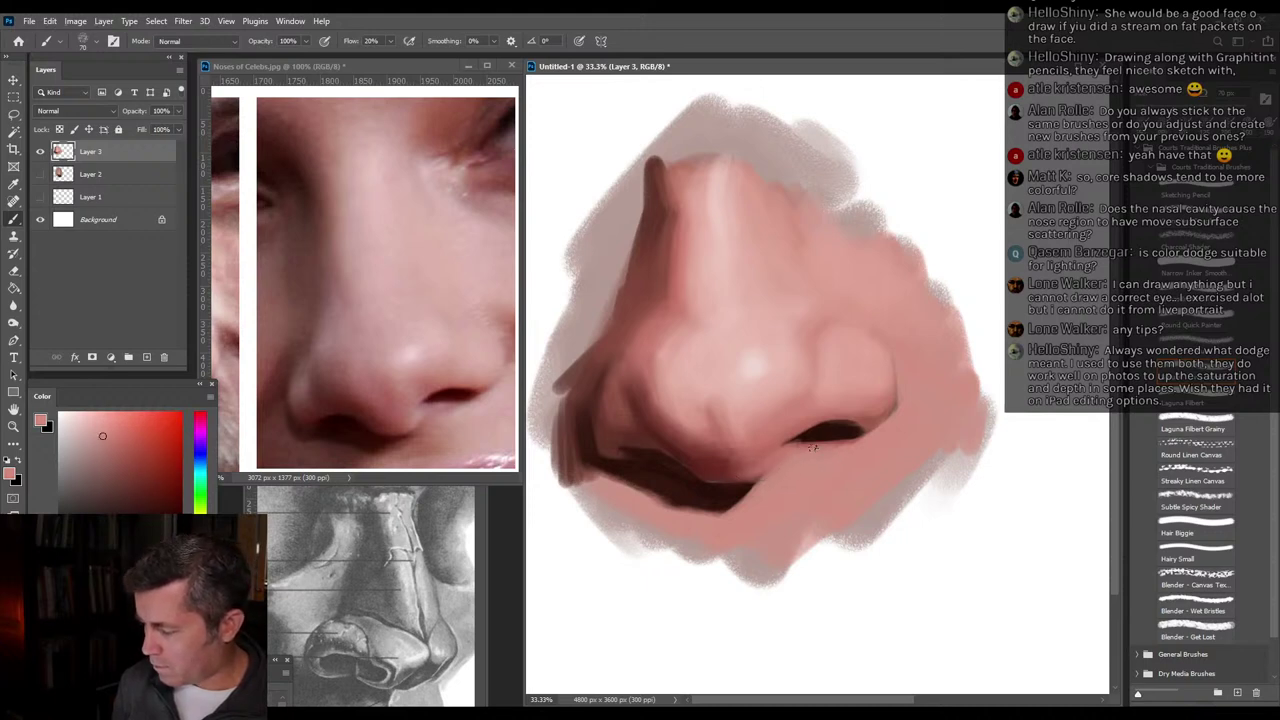
{"action": "left_click", "coordinate": [809, 435], "text": "alt"}
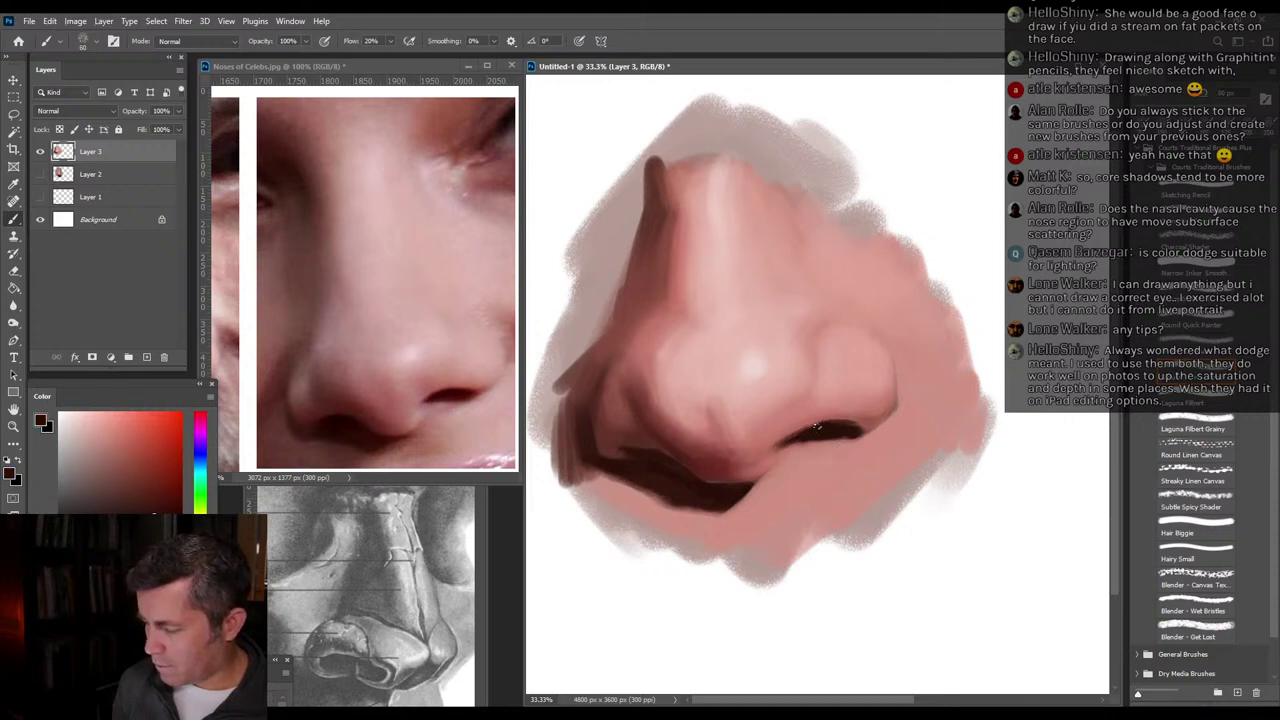
{"action": "left_click", "coordinate": [726, 453], "text": "alt"}
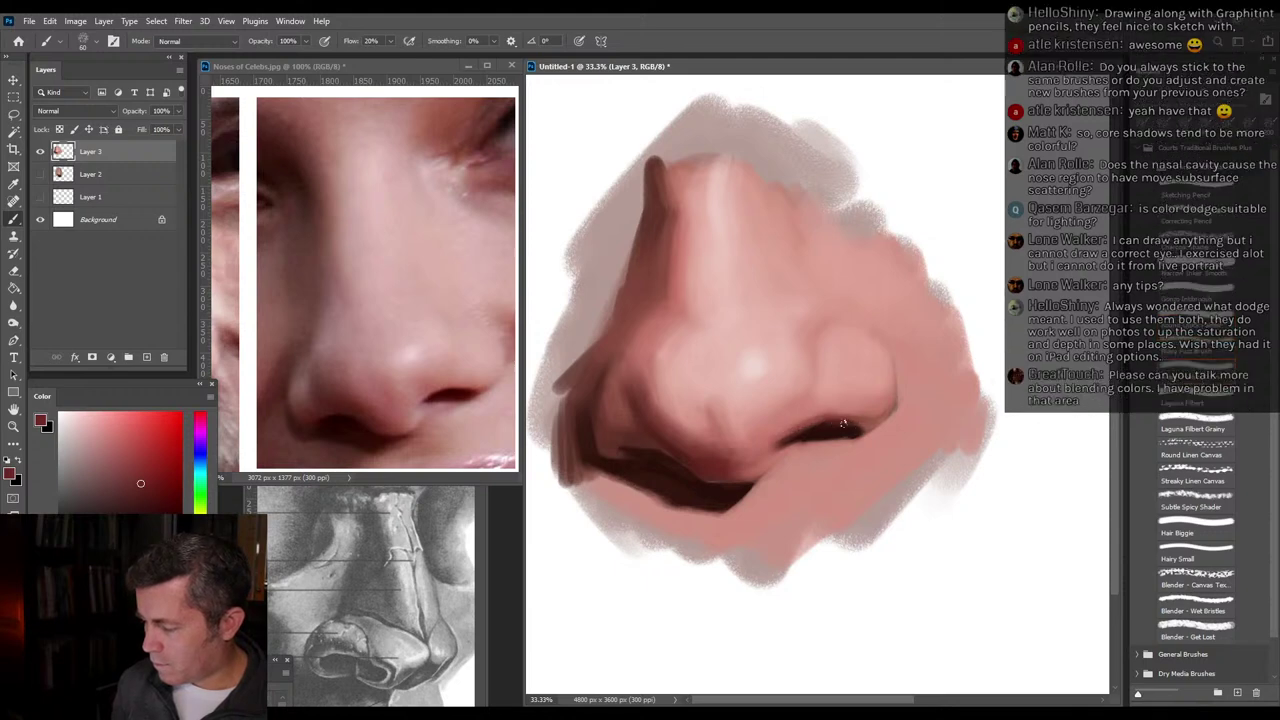
{"action": "left_click", "coordinate": [841, 411], "text": "alt"}
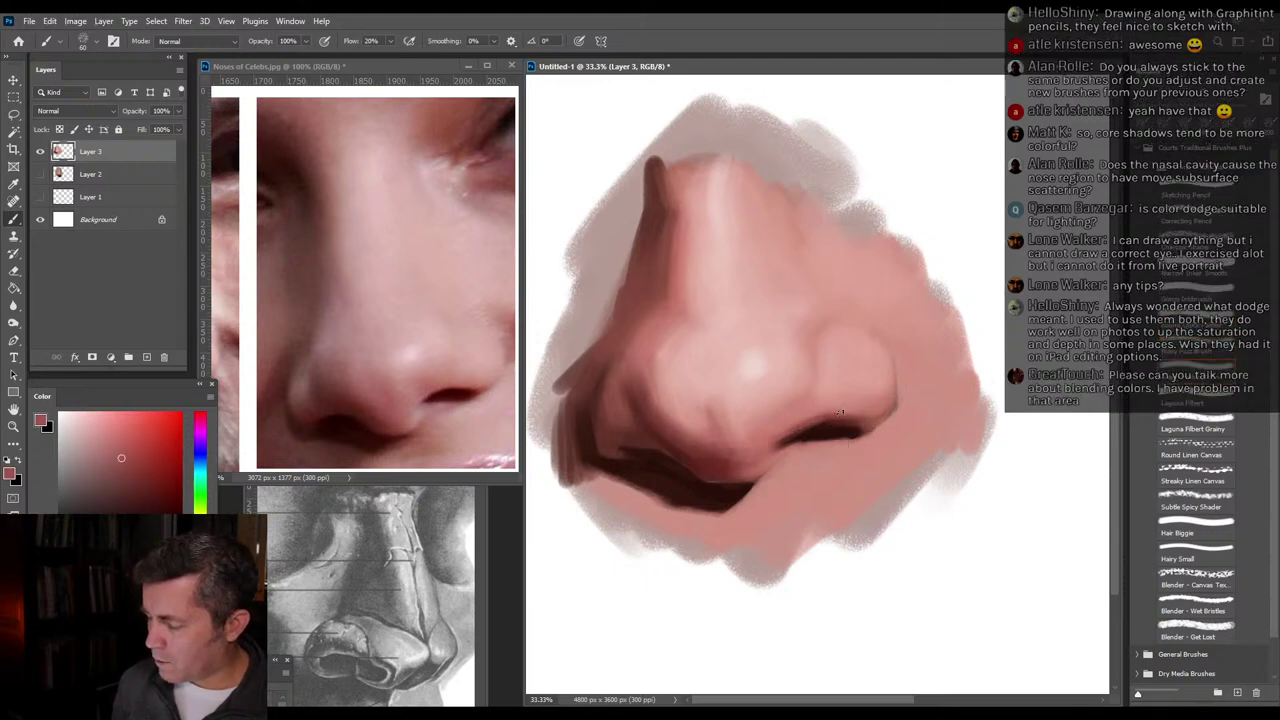
{"action": "left_click", "coordinate": [856, 404], "text": "alt"}
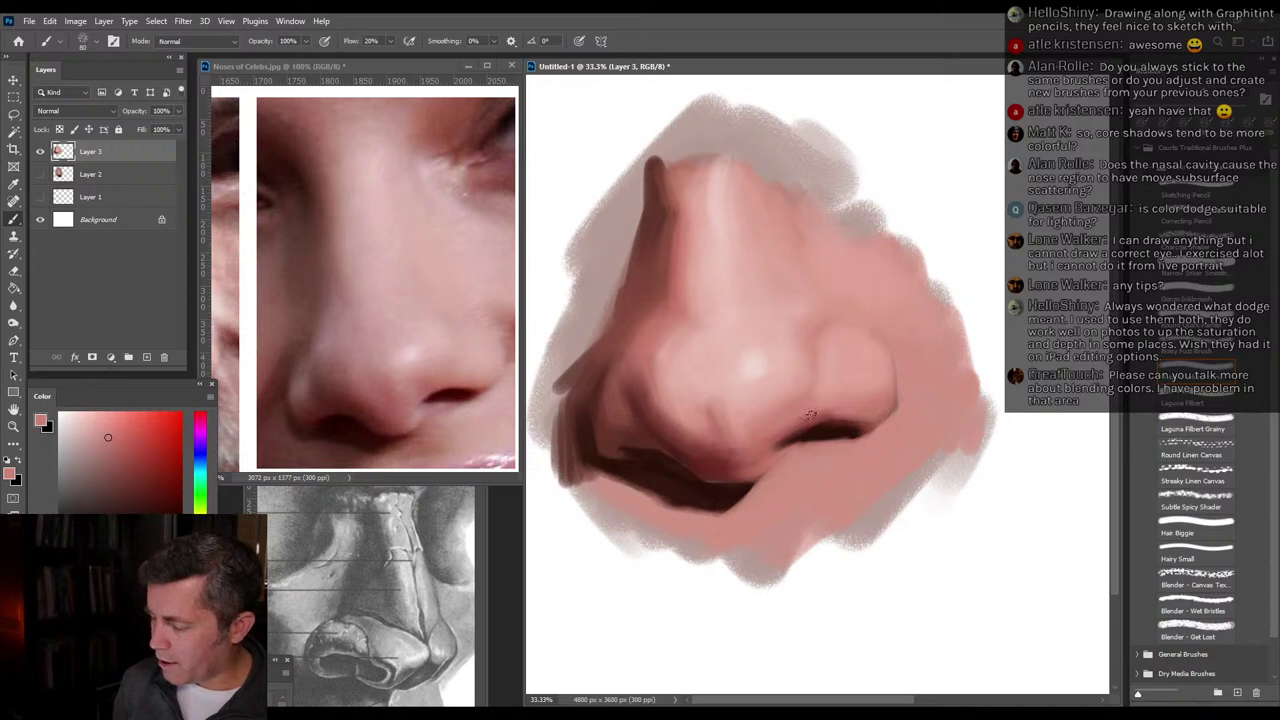
{"action": "left_click", "coordinate": [835, 409], "text": "alt"}
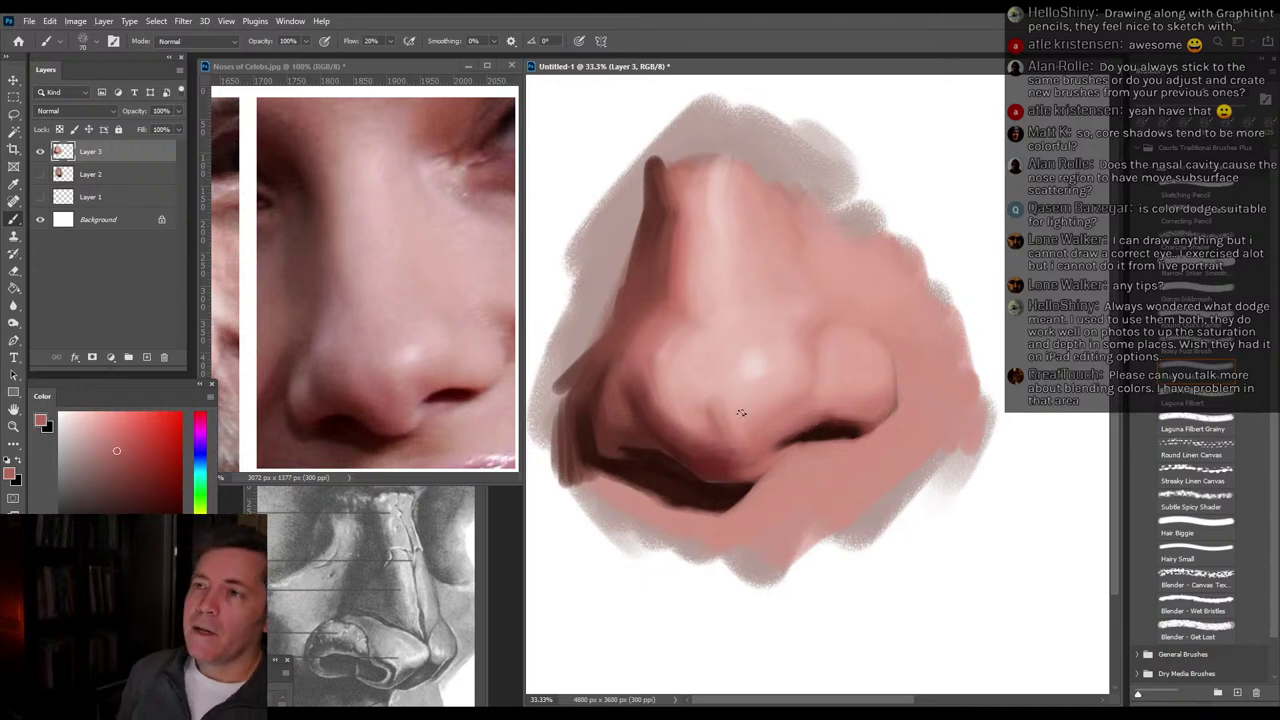
{"action": "left_click", "coordinate": [801, 405], "text": "alt"}
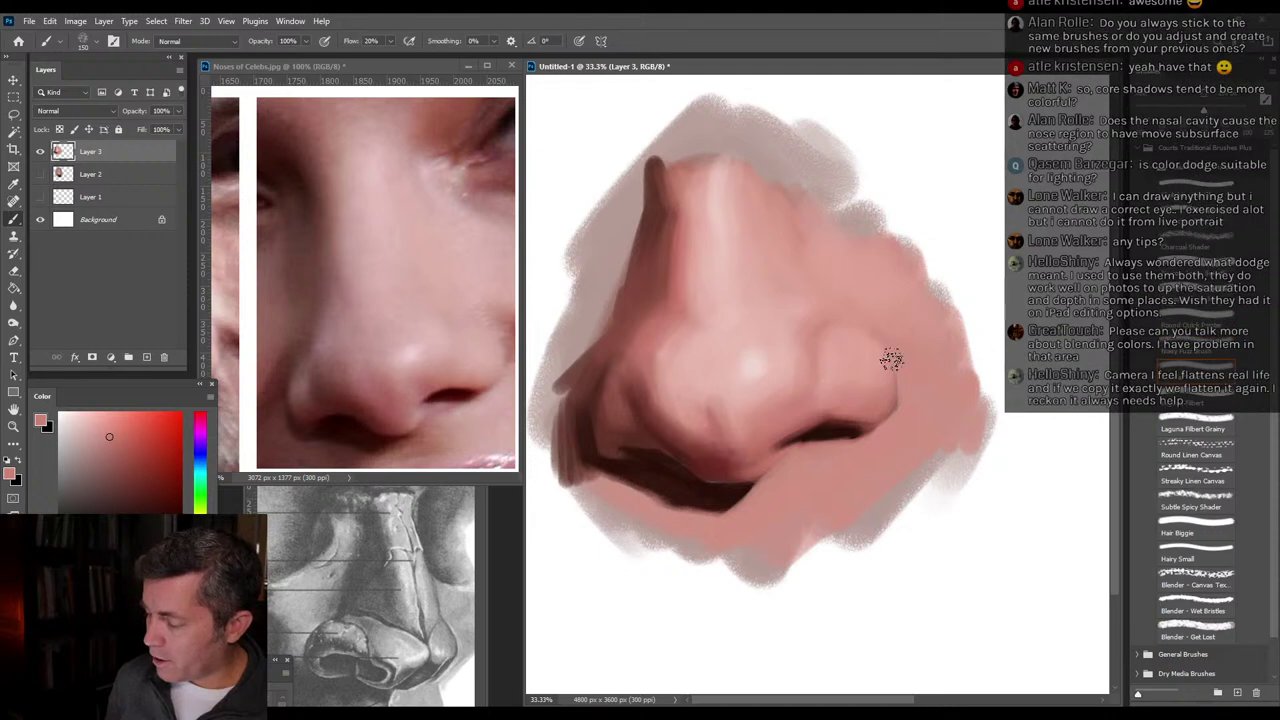
Smooth the nose tip around its highlight and blend the tip's left side into the lower bridge with sampled pinks at 150 px.
{"action": "left_click", "coordinate": [788, 368], "text": "alt"}
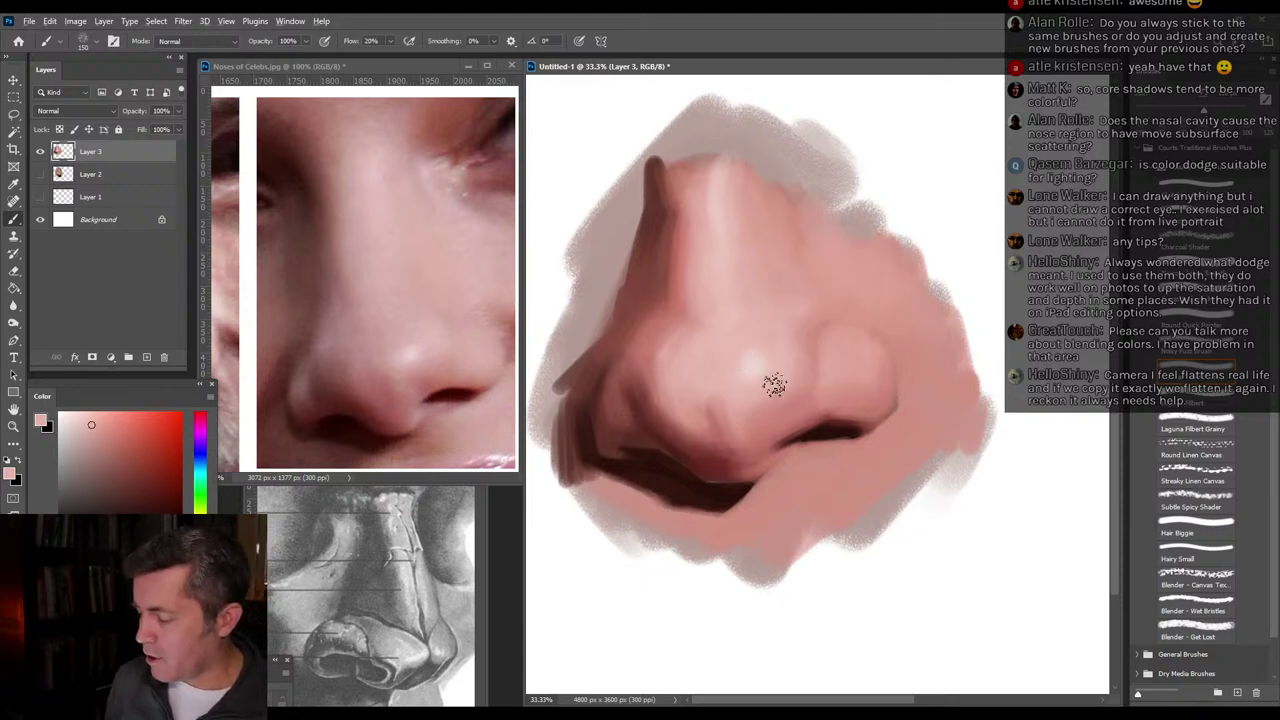
{"action": "left_click", "coordinate": [806, 388], "text": "alt"}
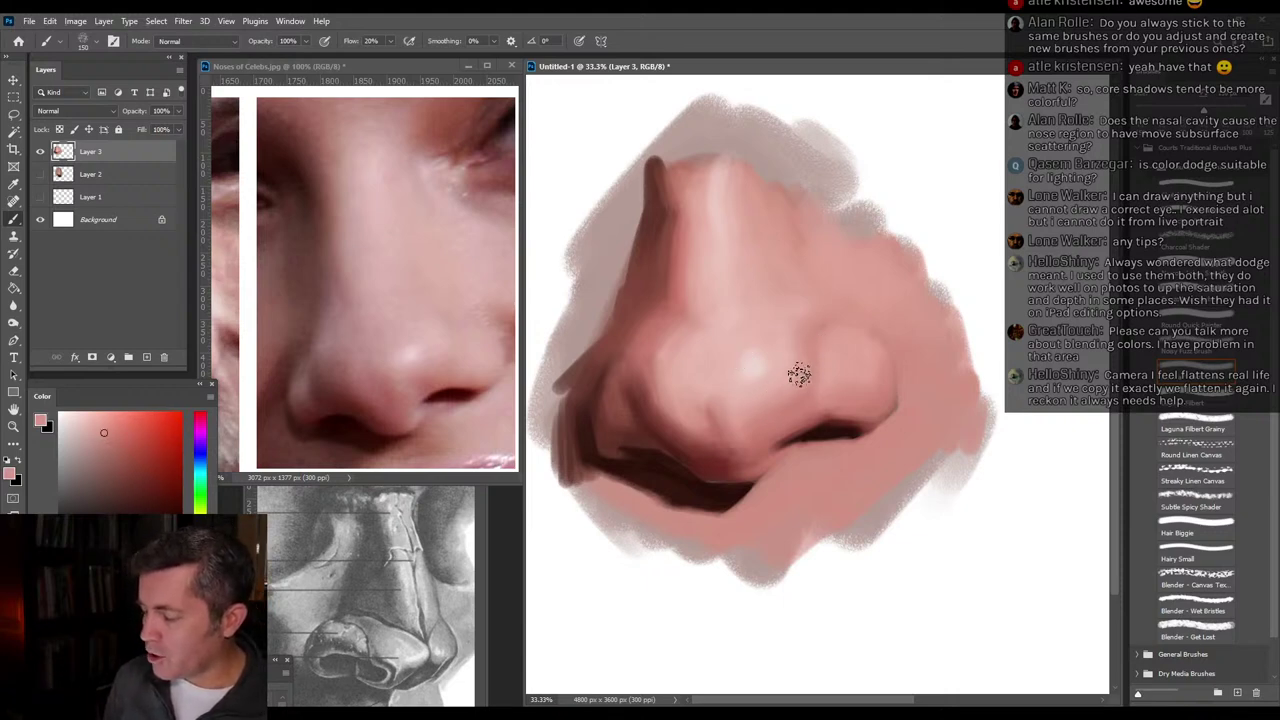
{"action": "left_click", "coordinate": [676, 341], "text": "alt"}
{"action": "mouse_move", "coordinate": [675, 330]}
{"action": "left_mouse_down"}
{"action": "mouse_move", "coordinate": [671, 346]}
{"action": "mouse_move", "coordinate": [666, 331]}
{"action": "left_mouse_up"}
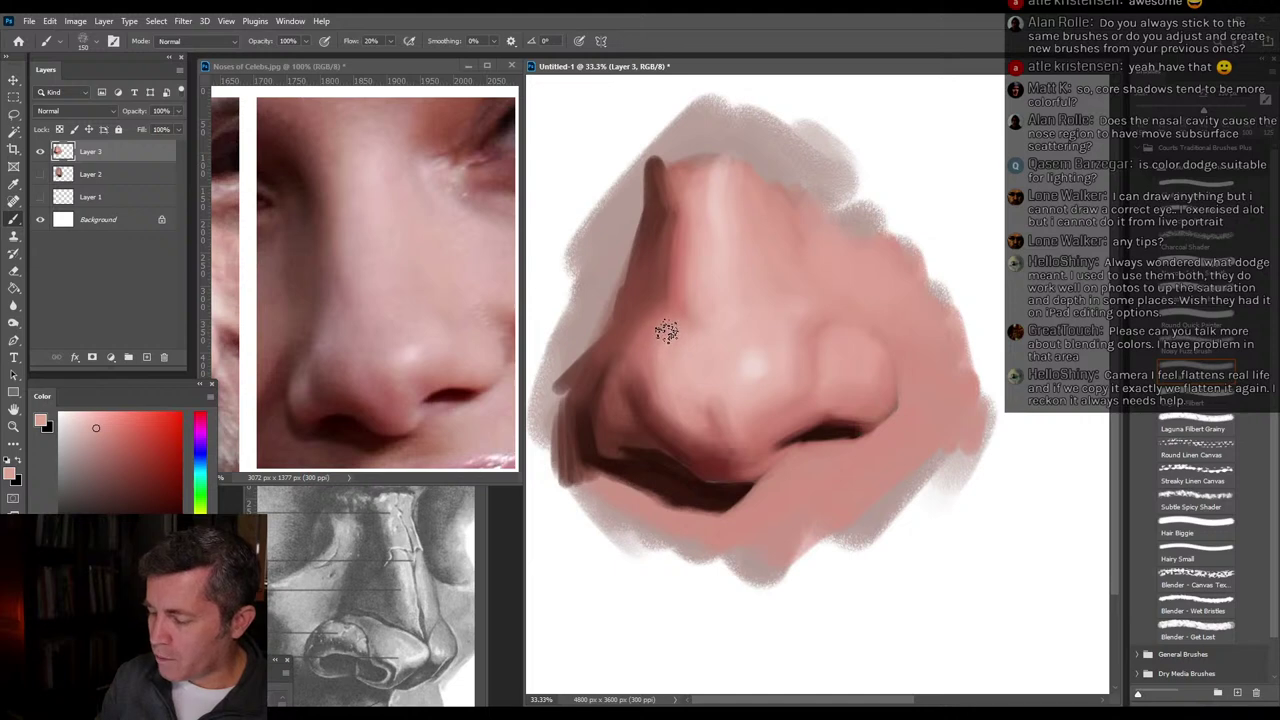
{"action": "left_click", "coordinate": [649, 379], "text": "alt"}
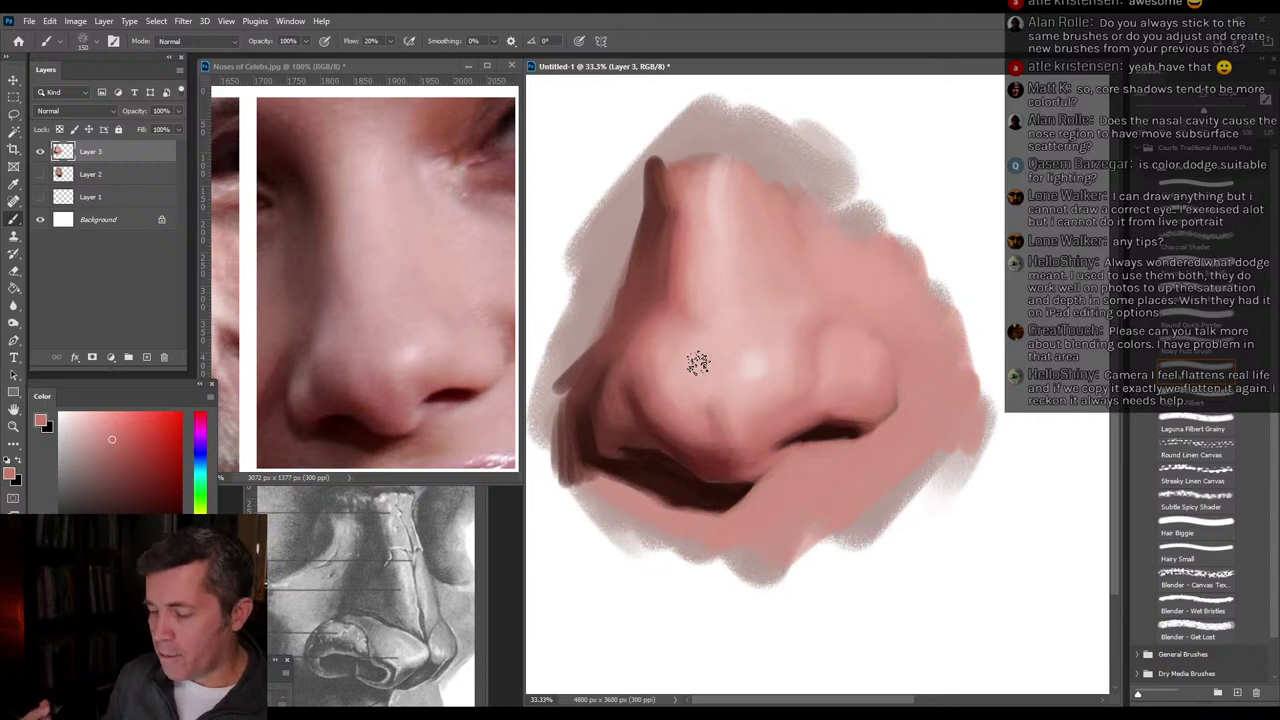
{"action": "left_click", "coordinate": [672, 306], "text": "alt"}
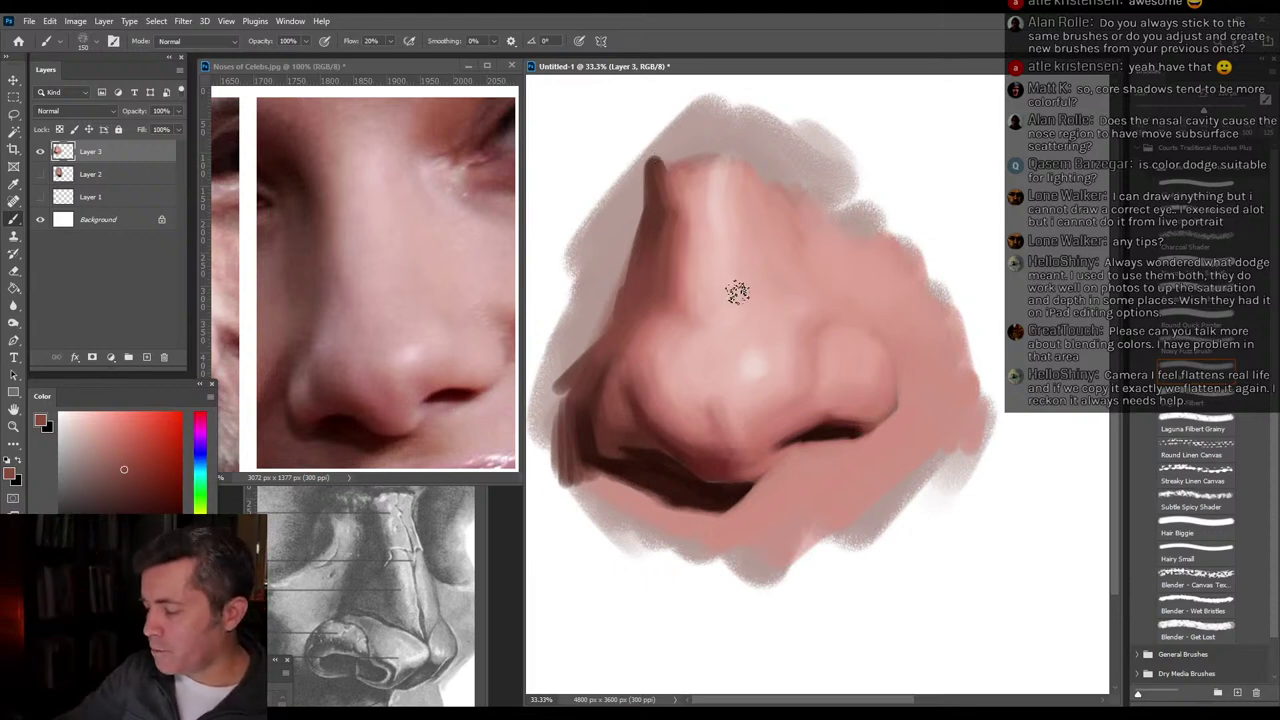
{"action": "left_click", "coordinate": [758, 372], "text": "alt"}
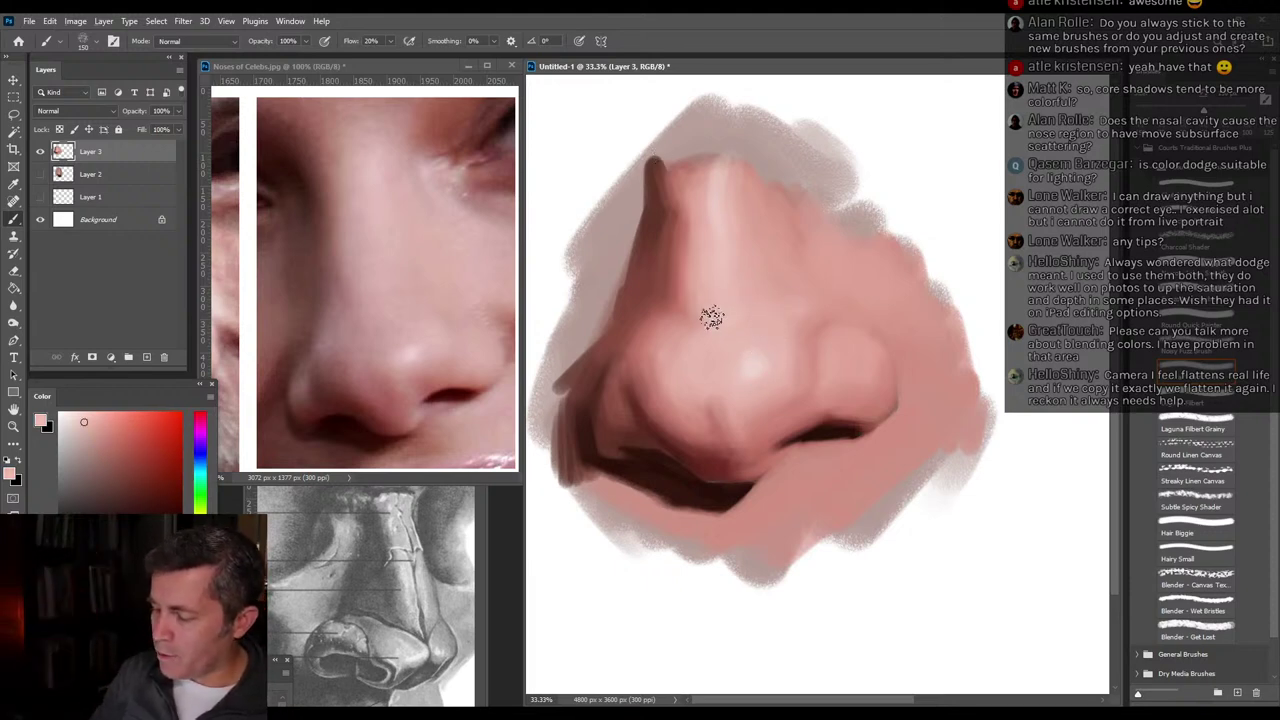
{"action": "left_click", "coordinate": [716, 328], "text": "alt"}
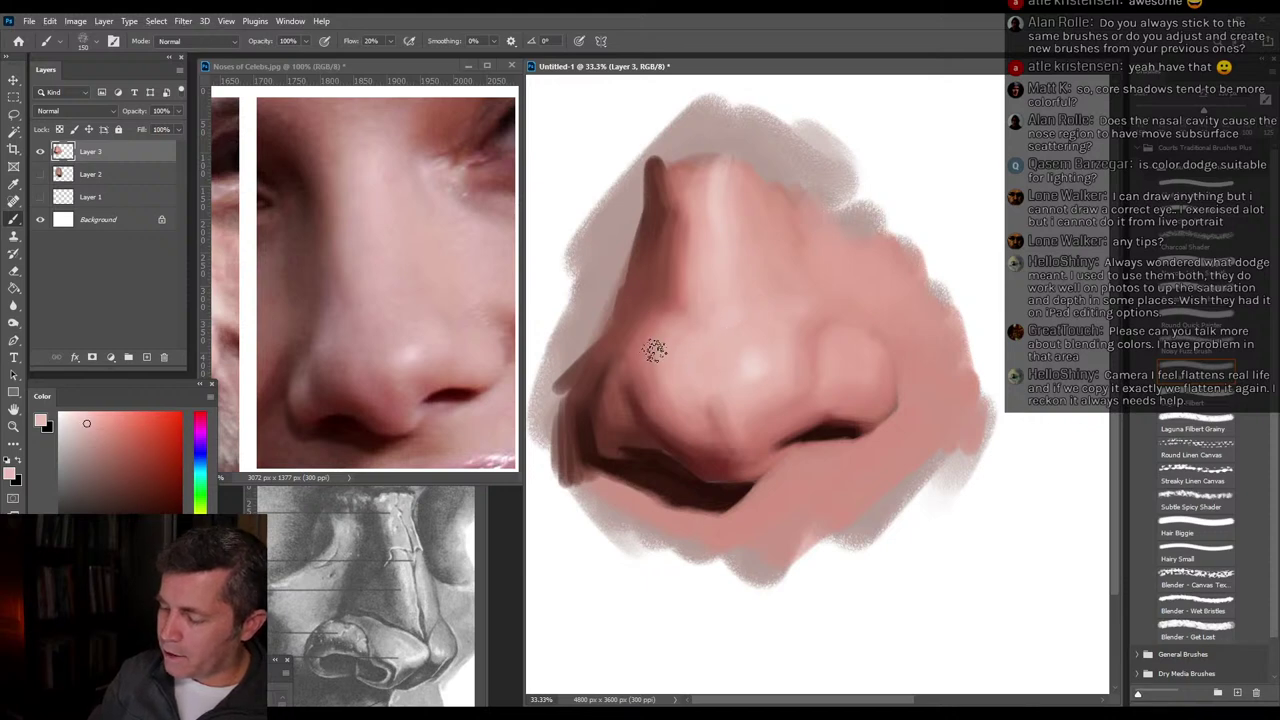
Enlarge the Noses of Celebs reference window and examine the black-and-white front and side nose photos.
{"action": "left_click", "coordinate": [427, 68]}
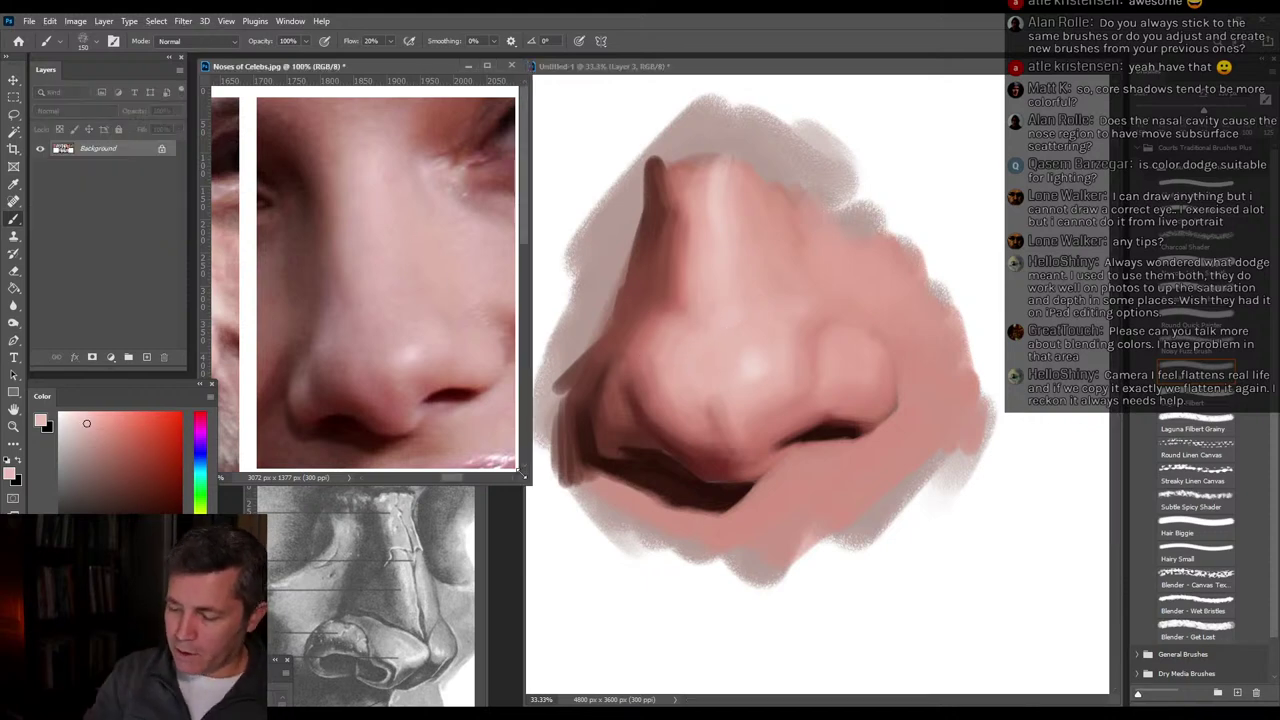
{"action": "left_click_drag", "start_coordinate": [520, 478], "coordinate": [952, 594]}
{"action": "left_click_drag", "start_coordinate": [626, 480], "coordinate": [786, 286]}
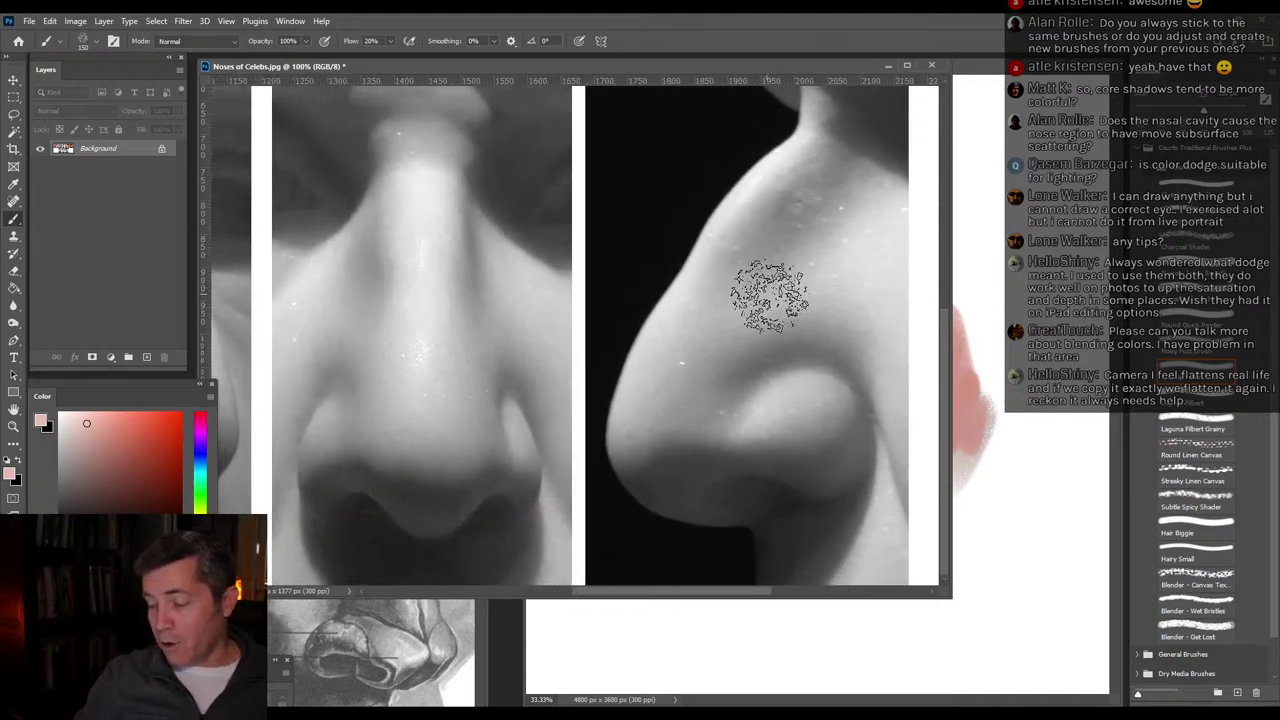
Move the Noses of Celebs reference off the painting, then shift the painting's window left and enlarge it.
{"action": "mouse_move", "coordinate": [840, 68]}
{"action": "left_mouse_down"}
{"action": "mouse_move", "coordinate": [592, 295]}
{"action": "mouse_move", "coordinate": [423, 219]}
{"action": "mouse_move", "coordinate": [361, 304]}
{"action": "left_mouse_up"}
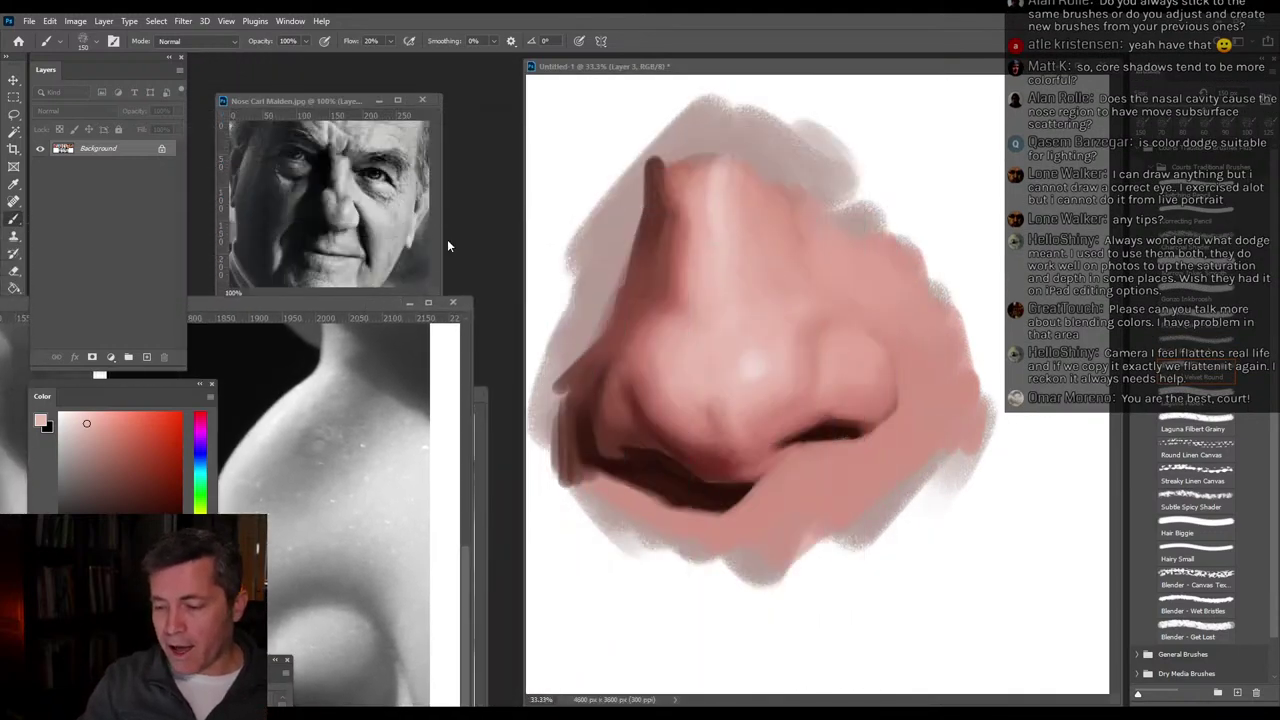
{"action": "mouse_move", "coordinate": [683, 72]}
{"action": "left_mouse_down"}
{"action": "mouse_move", "coordinate": [614, 86]}
{"action": "mouse_move", "coordinate": [671, 68]}
{"action": "mouse_move", "coordinate": [656, 73]}
{"action": "left_mouse_up"}
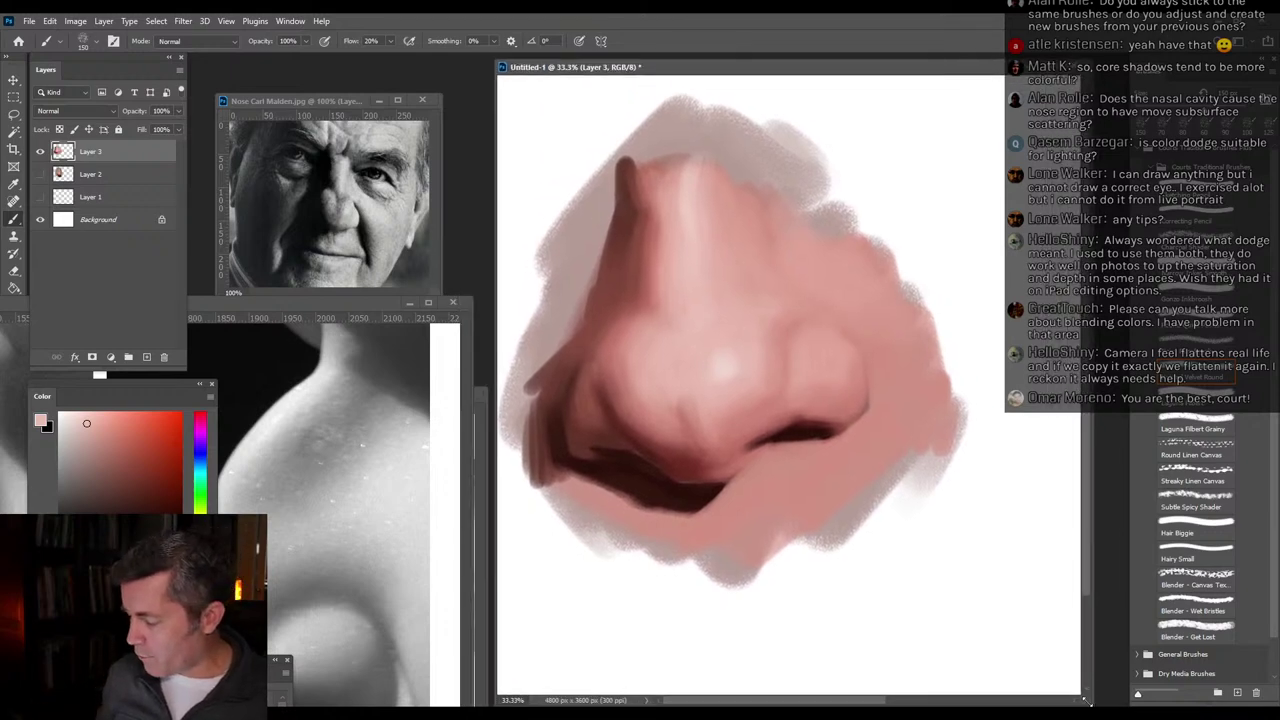
{"action": "left_click_drag", "start_coordinate": [1086, 701], "coordinate": [1120, 702]}
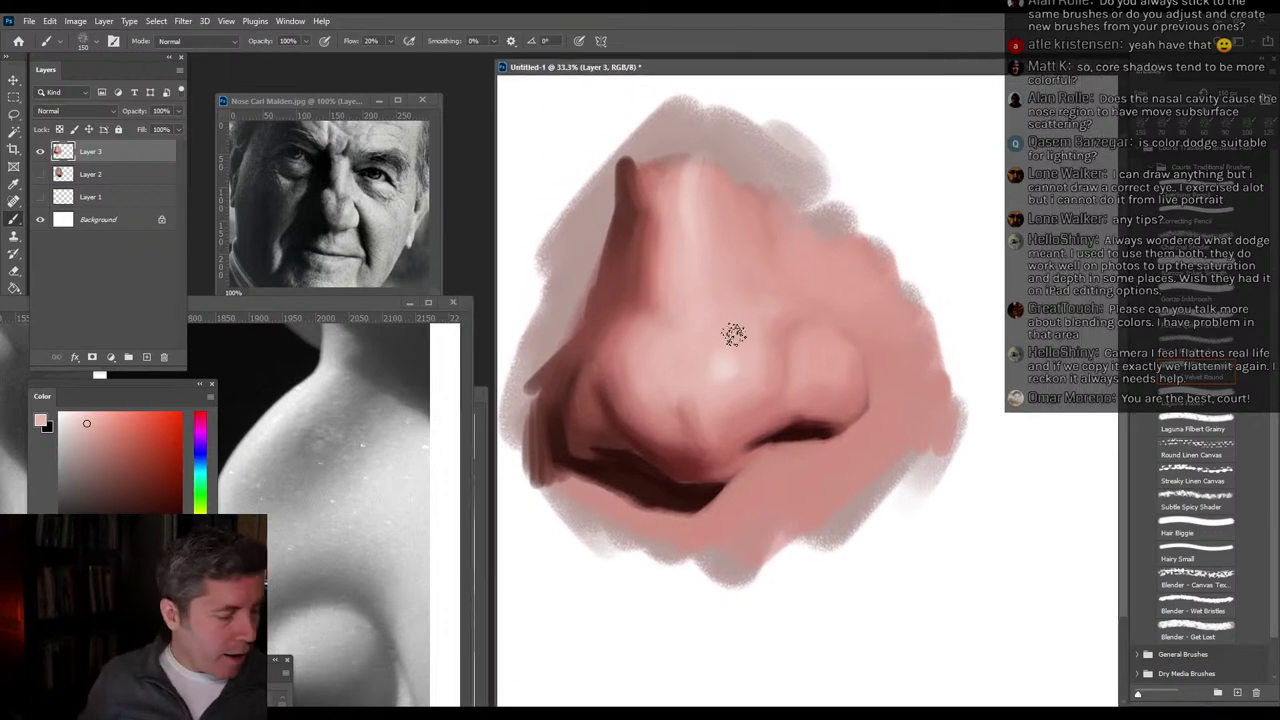
Move the nose anatomy reference up, and shrink and reposition the Noses of Celebs window with the pink nose photo in view.
{"action": "left_click_drag", "start_coordinate": [480, 450], "coordinate": [465, 406]}
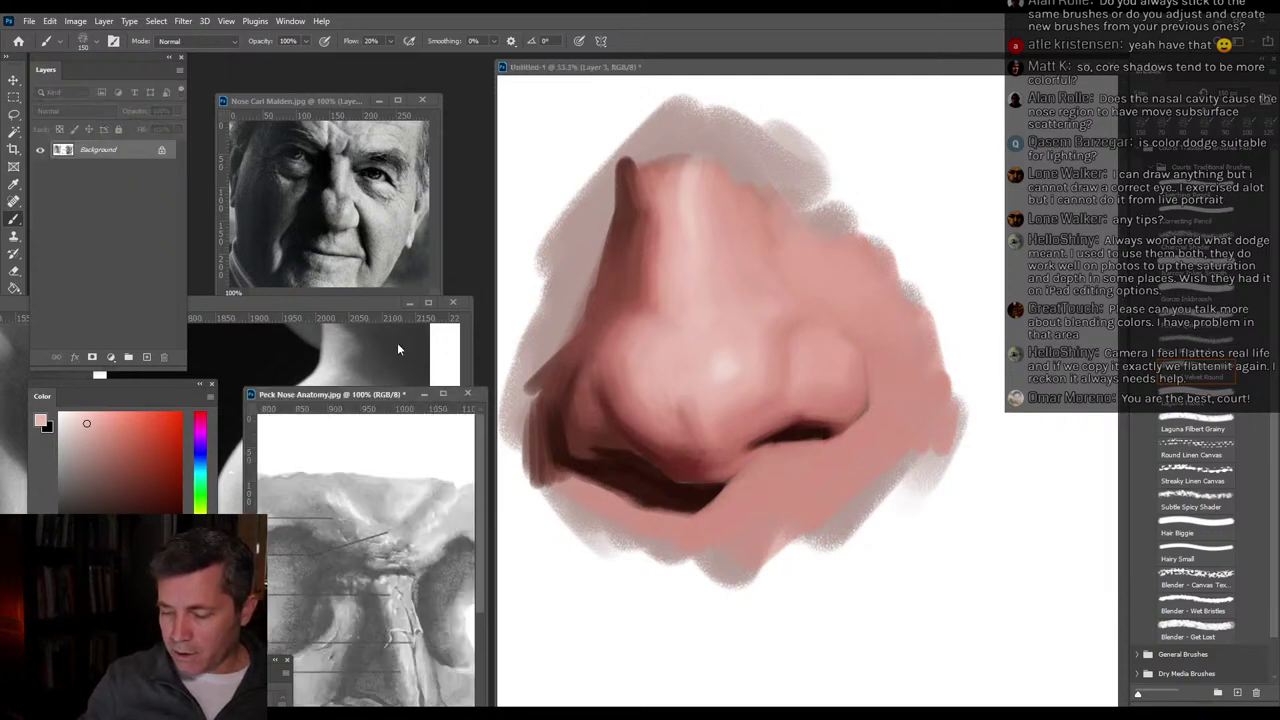
{"action": "left_click", "coordinate": [381, 309]}
{"action": "mouse_move", "coordinate": [381, 313]}
{"action": "left_mouse_down"}
{"action": "mouse_move", "coordinate": [494, 75]}
{"action": "mouse_move", "coordinate": [559, 96]}
{"action": "left_mouse_up"}
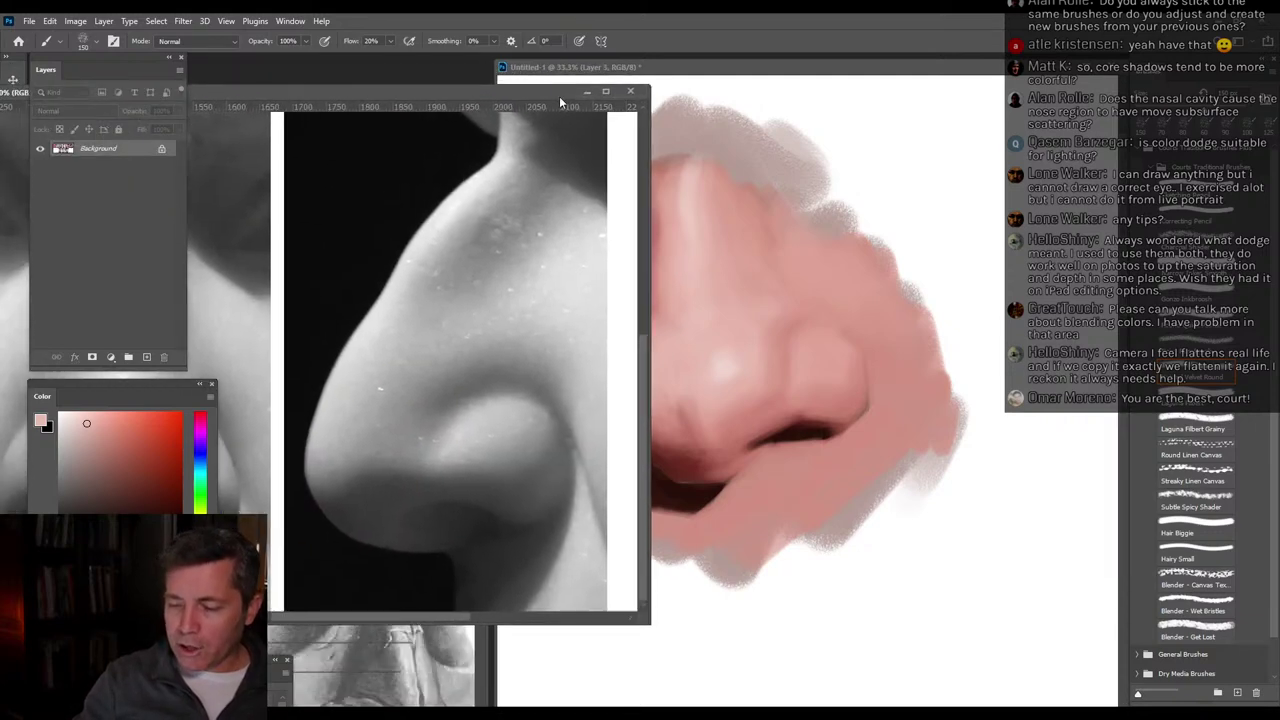
{"action": "left_click_drag", "start_coordinate": [495, 267], "coordinate": [456, 658]}
{"action": "mouse_move", "coordinate": [644, 622]}
{"action": "left_mouse_down"}
{"action": "mouse_move", "coordinate": [592, 612]}
{"action": "mouse_move", "coordinate": [531, 532]}
{"action": "left_mouse_up"}
{"action": "left_click_drag", "start_coordinate": [428, 96], "coordinate": [366, 73]}
{"action": "left_click", "coordinate": [654, 73]}
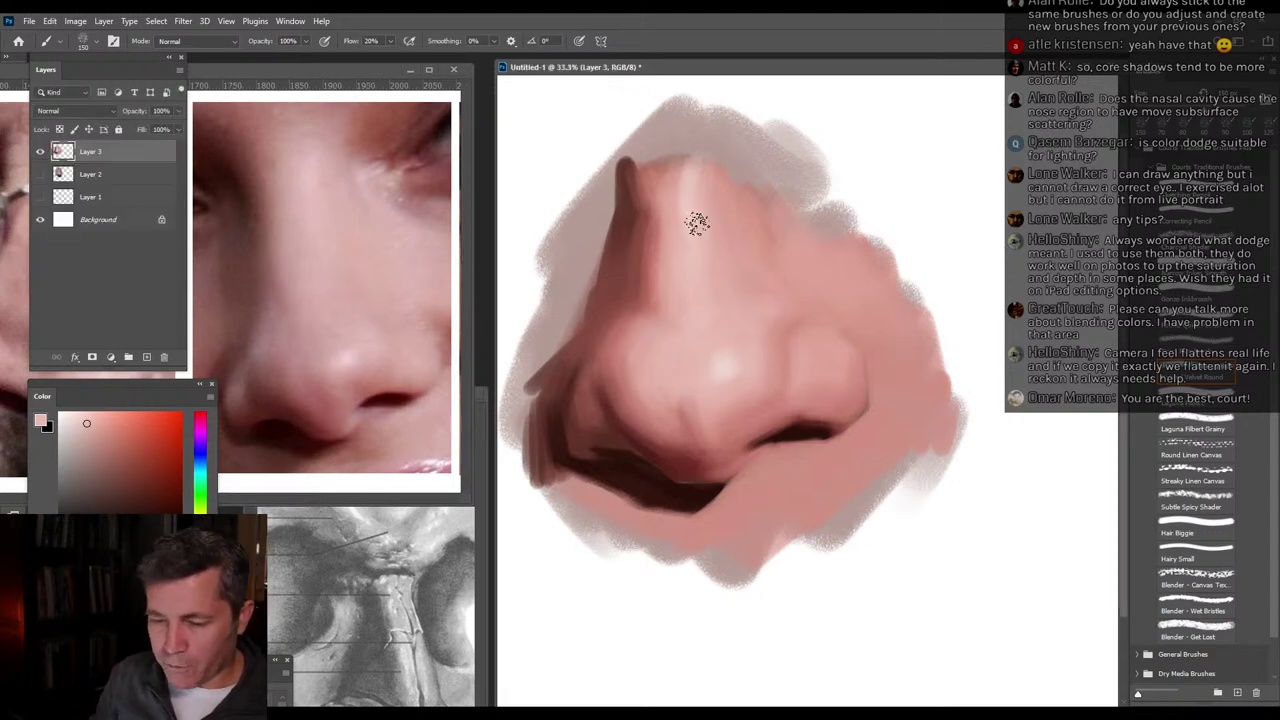
Move and resize the Noses of Celebs reference window beside the painting, keeping the pink nose photo in view.
{"action": "left_click_drag", "start_coordinate": [231, 74], "coordinate": [594, 92]}
{"action": "left_click_drag", "start_coordinate": [815, 516], "coordinate": [546, 493]}
{"action": "left_click_drag", "start_coordinate": [459, 345], "coordinate": [250, 322]}
{"action": "left_click_drag", "start_coordinate": [428, 390], "coordinate": [470, 414]}
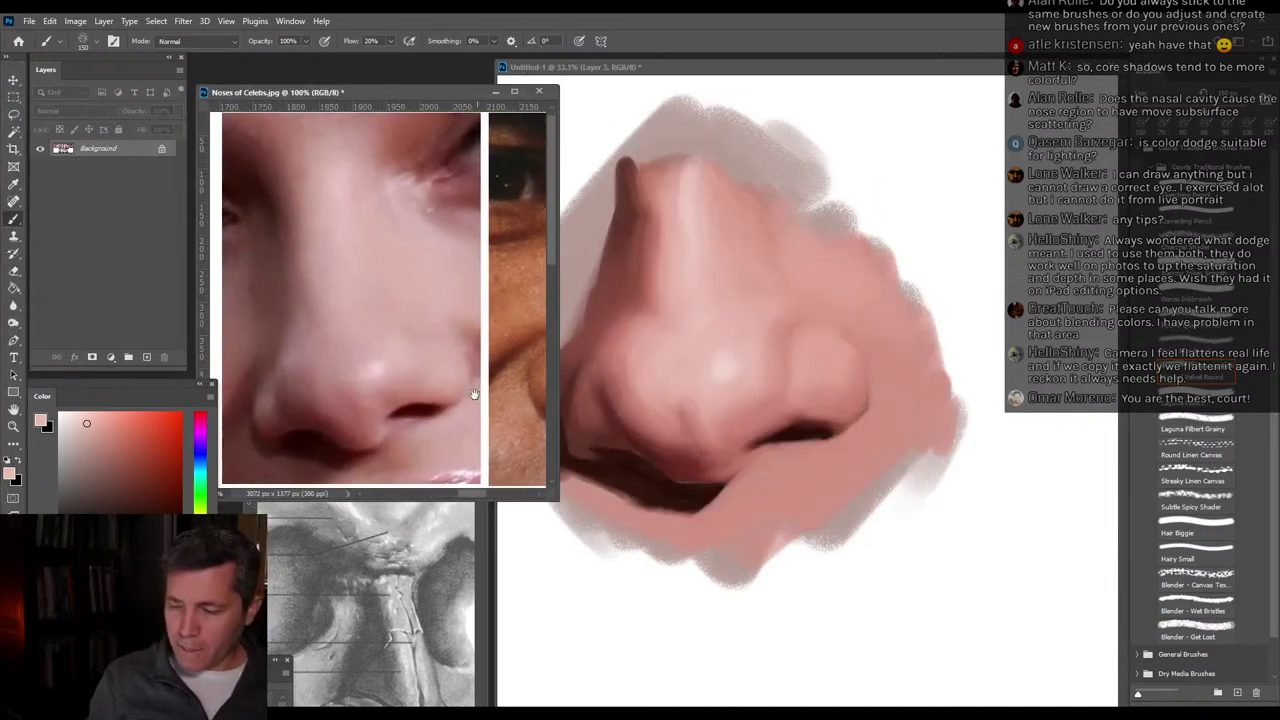
{"action": "left_click_drag", "start_coordinate": [402, 93], "coordinate": [414, 68]}
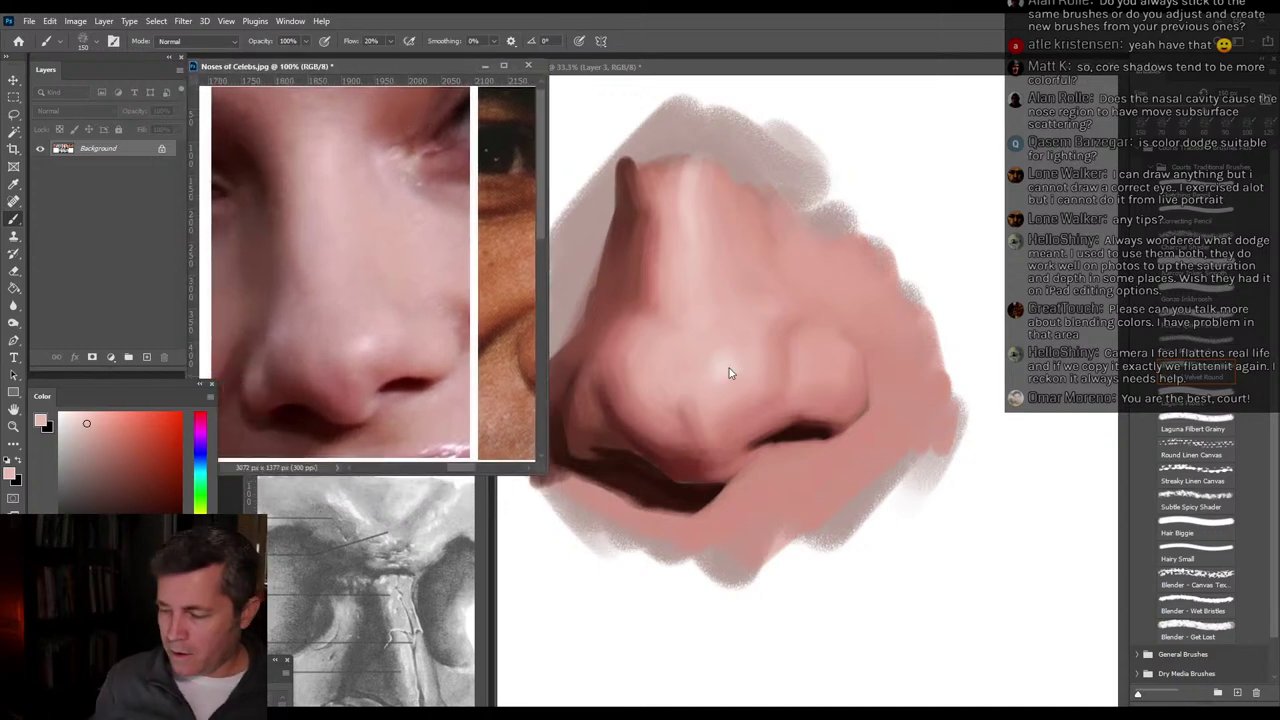
Blend the pink nose's bridge and its shadowed left side with sampled pinks and muted reds at 150 px.
{"action": "left_click", "coordinate": [718, 318]}
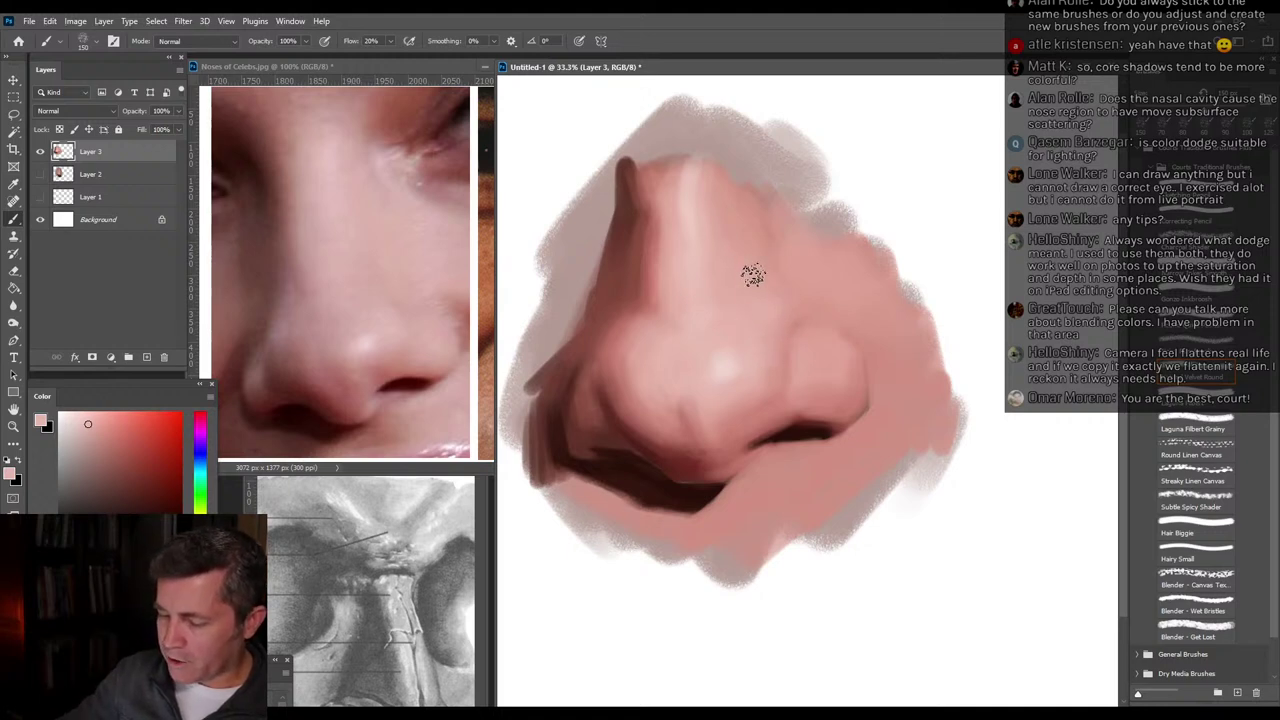
{"action": "left_click", "coordinate": [783, 279], "text": "alt"}
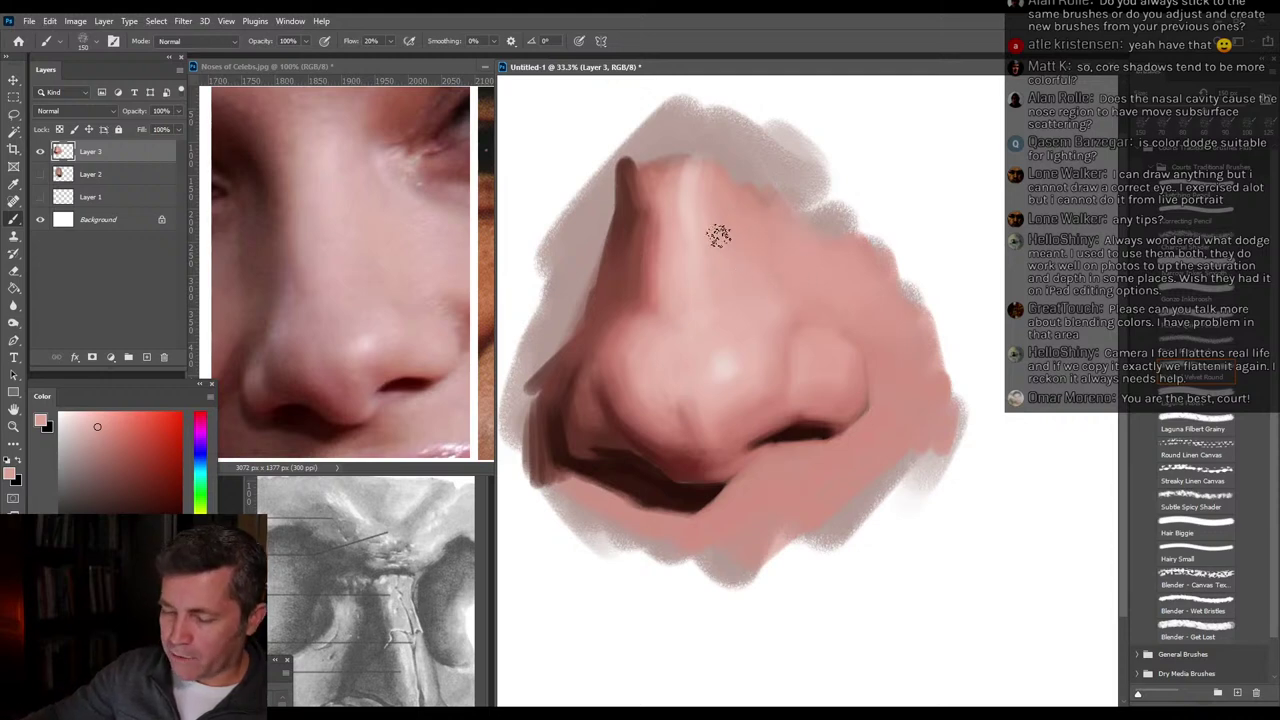
{"action": "left_click", "coordinate": [666, 257], "text": "alt"}
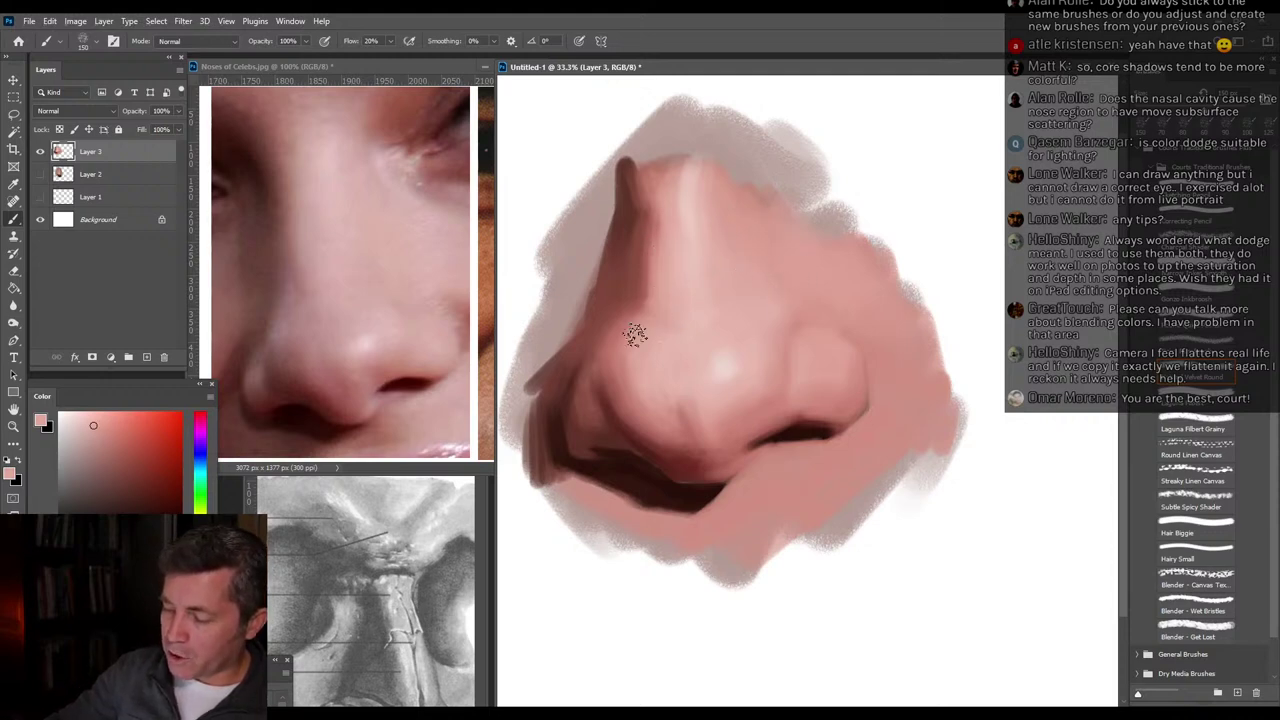
{"action": "left_click", "coordinate": [645, 286], "text": "alt"}
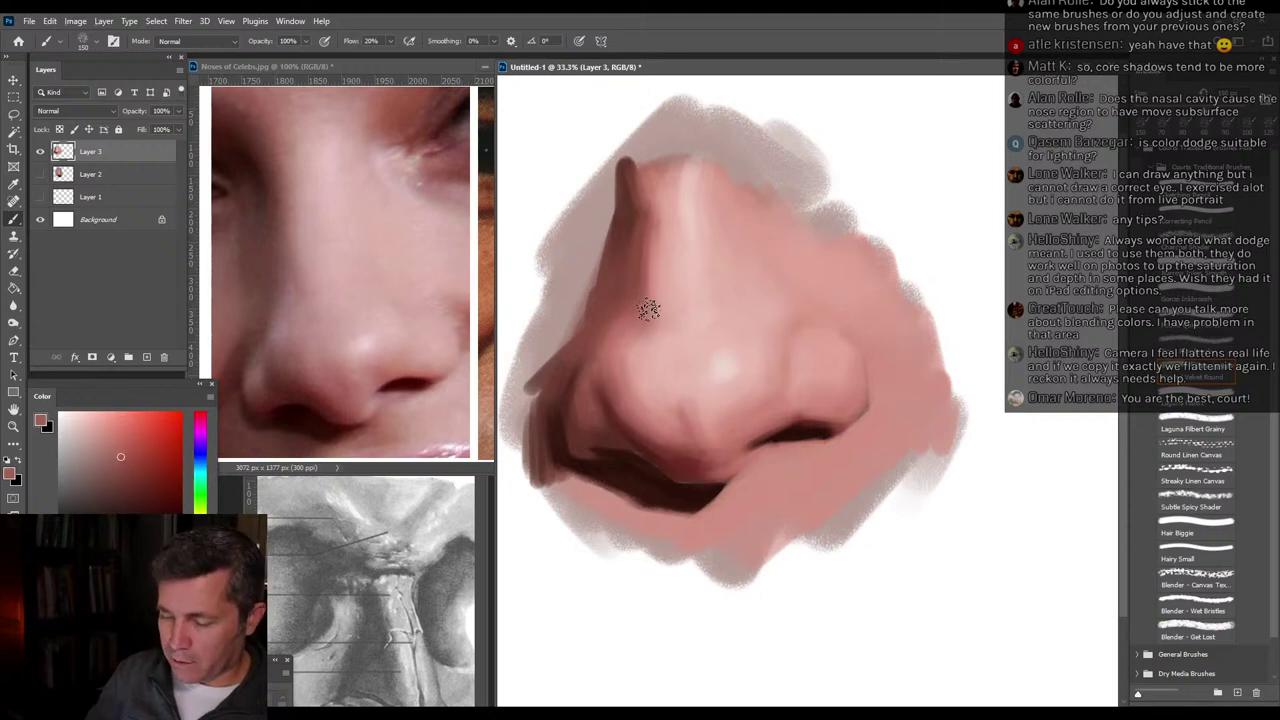
{"action": "left_click", "coordinate": [607, 303], "text": "alt"}
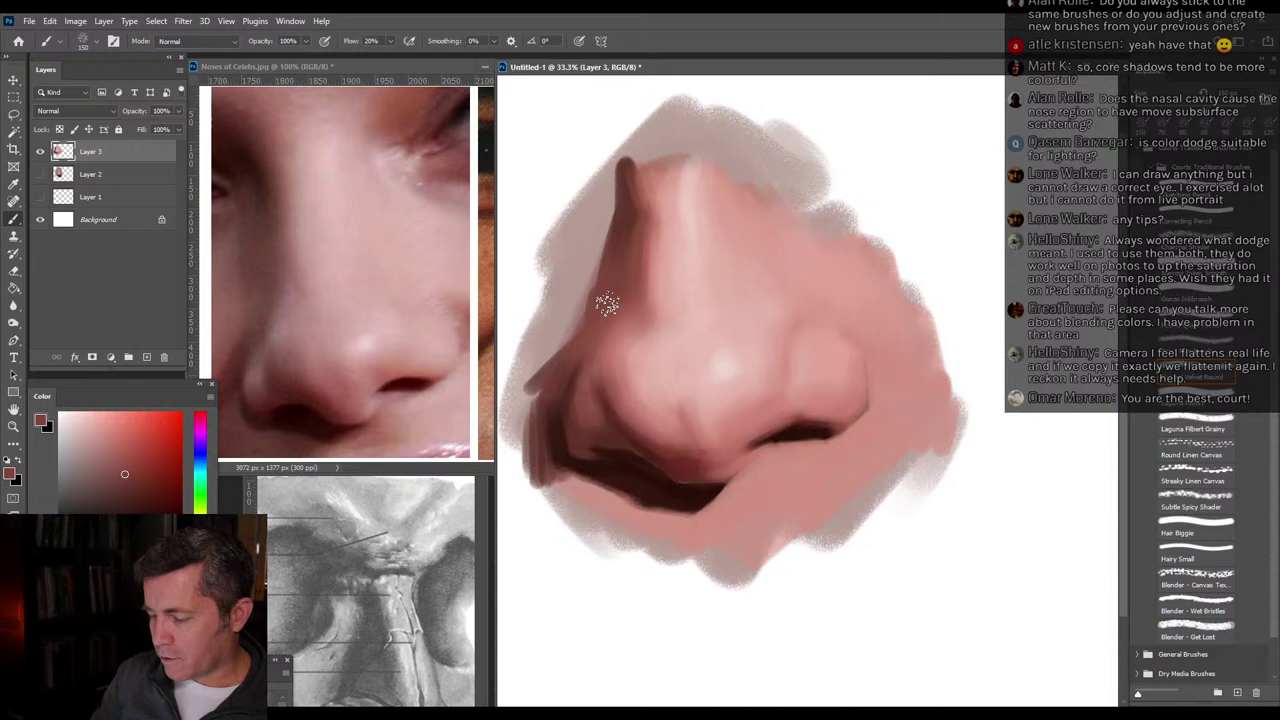
Soften the shadows around the pink nose's left wing at 100 px with sampled reds and browns, and sample light pink from its right wing.
{"action": "left_click", "coordinate": [608, 414], "text": "alt"}
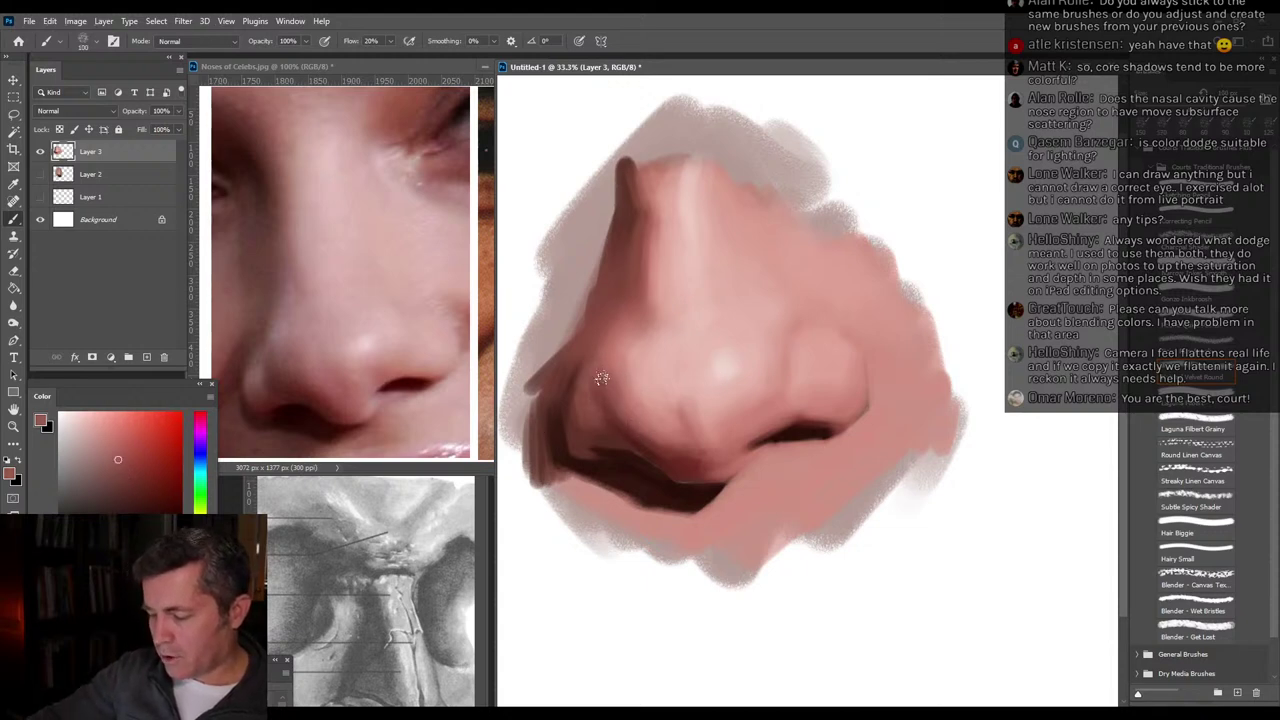
{"action": "left_click", "coordinate": [603, 395], "text": "alt"}
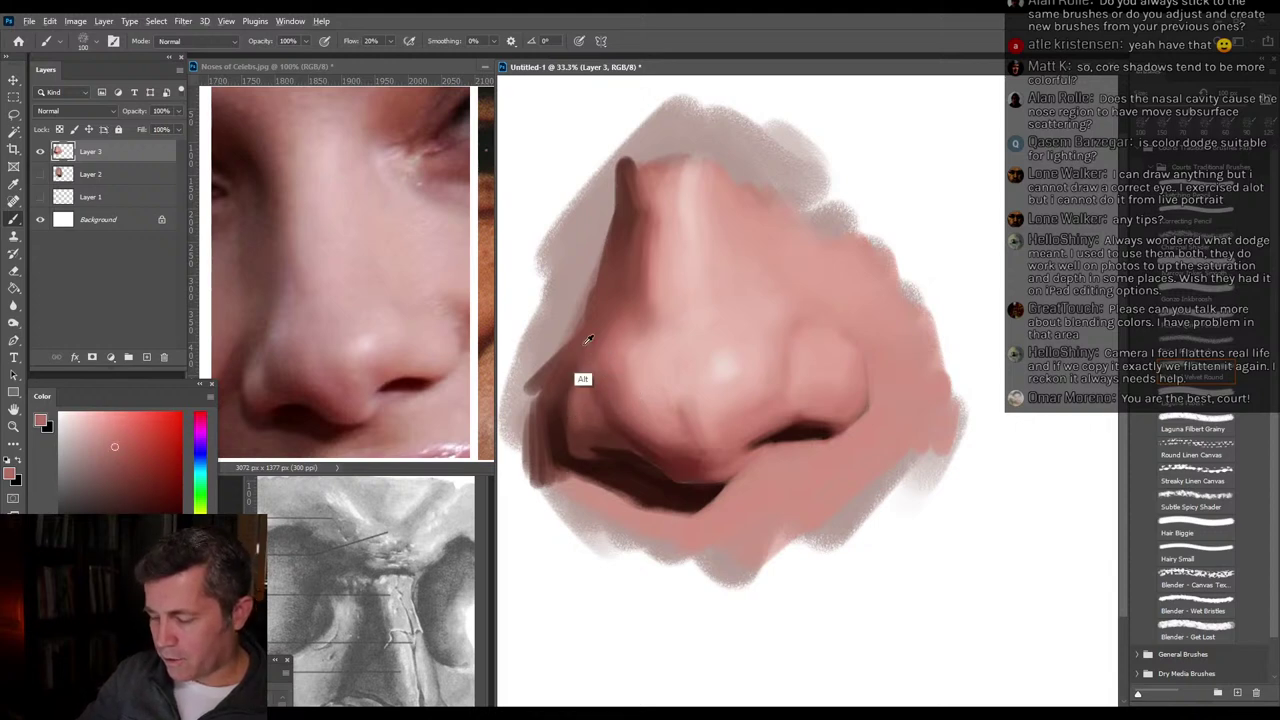
{"action": "left_click", "coordinate": [569, 386], "text": "alt"}
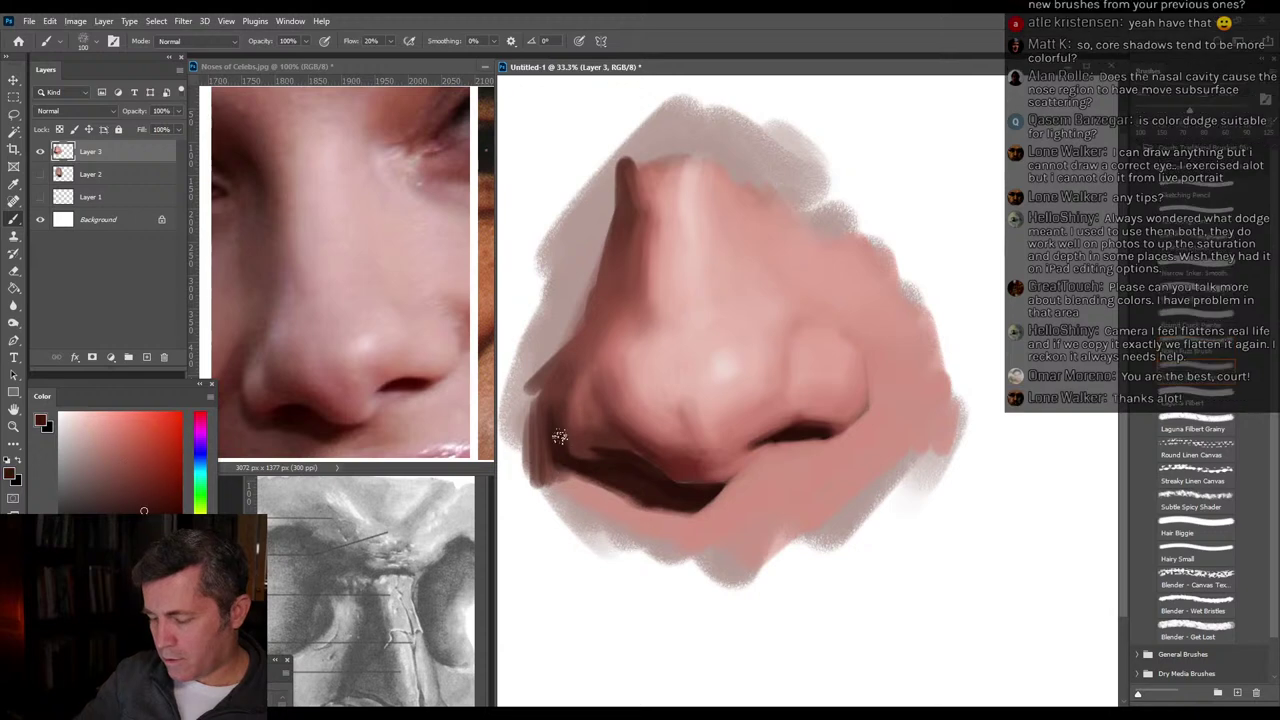
{"action": "left_click", "coordinate": [556, 396], "text": "alt"}
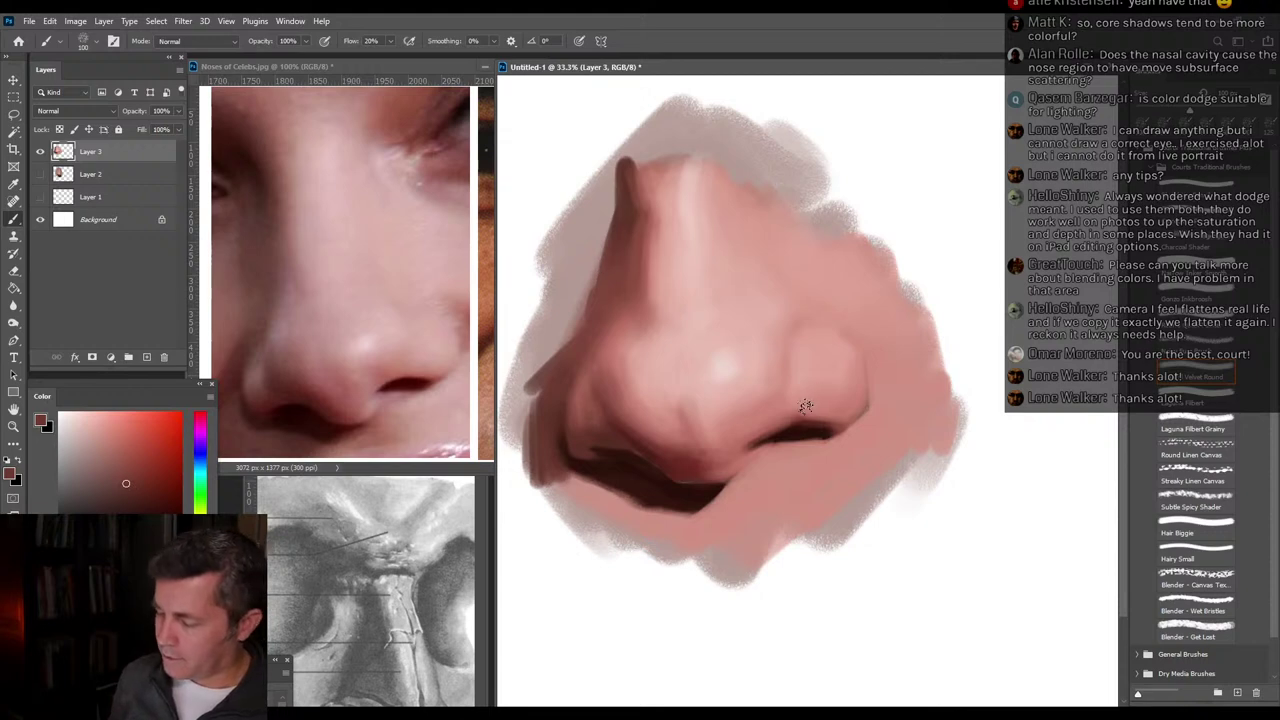
{"action": "left_click", "coordinate": [814, 378], "text": "alt"}
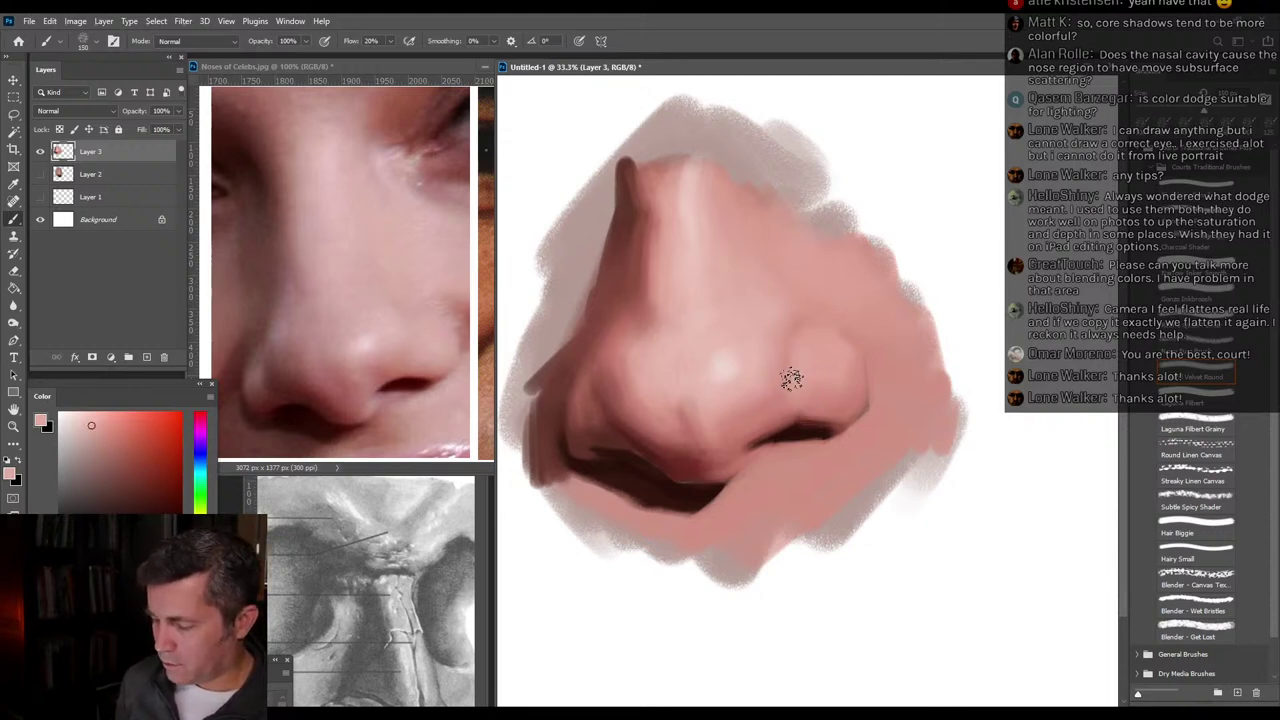
Show Layer 2 and move the pink nose on Layer 3 to the lower right of the first nose.
{"action": "left_click", "coordinate": [13, 426]}
{"action": "left_click", "coordinate": [732, 378], "text": "alt"}
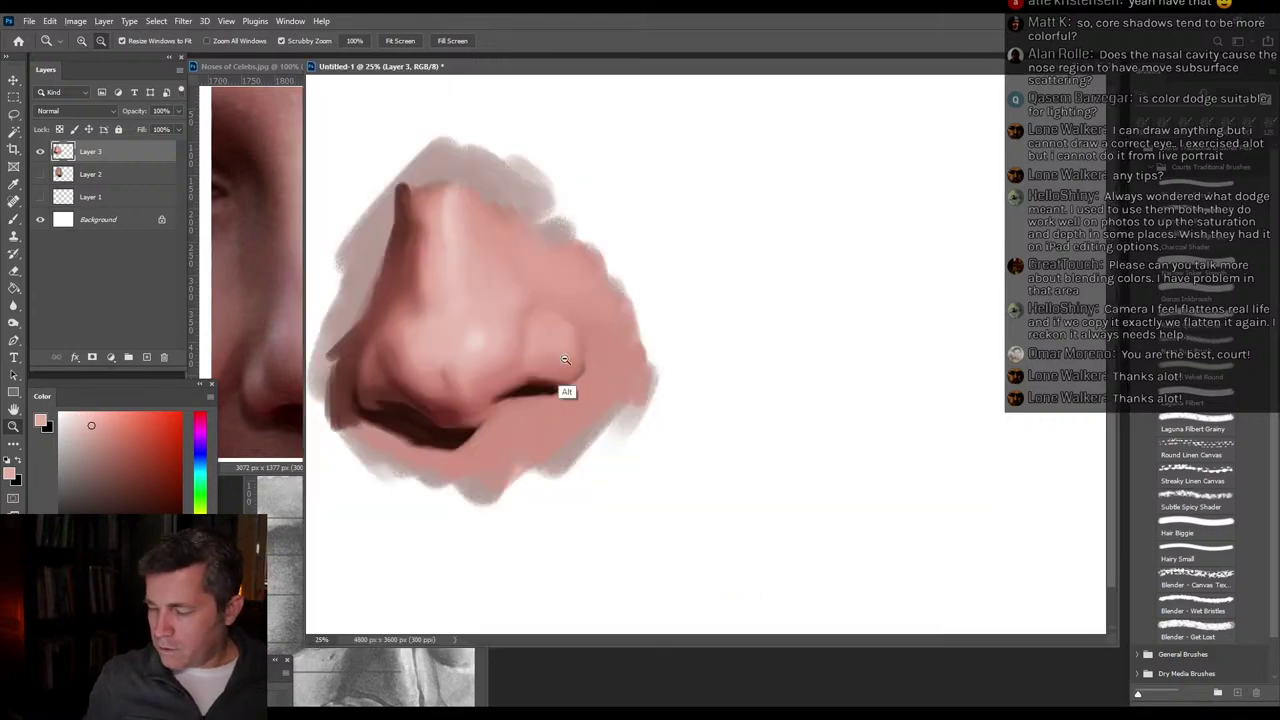
{"action": "left_click", "coordinate": [508, 397], "text": "alt"}
{"action": "left_click_drag", "start_coordinate": [544, 73], "coordinate": [721, 104]}
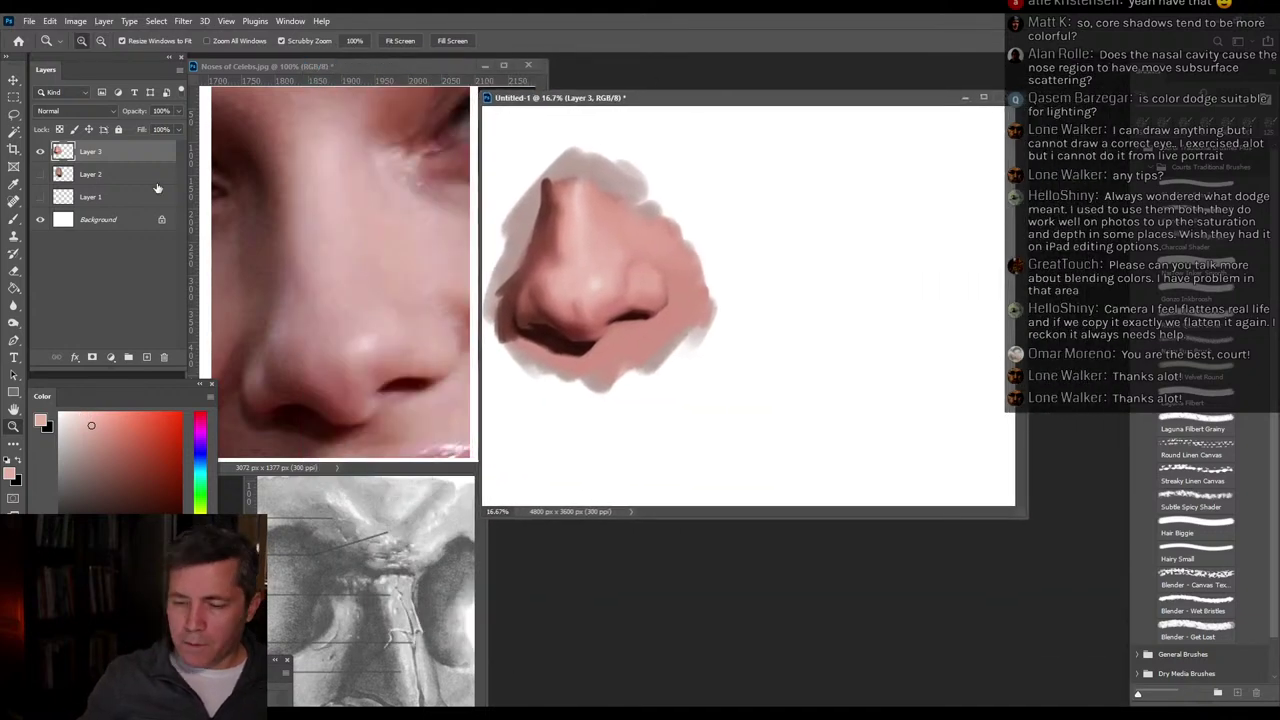
{"action": "left_click", "coordinate": [40, 175]}
{"action": "left_click", "coordinate": [13, 79]}
{"action": "left_click_drag", "start_coordinate": [646, 279], "coordinate": [890, 368]}
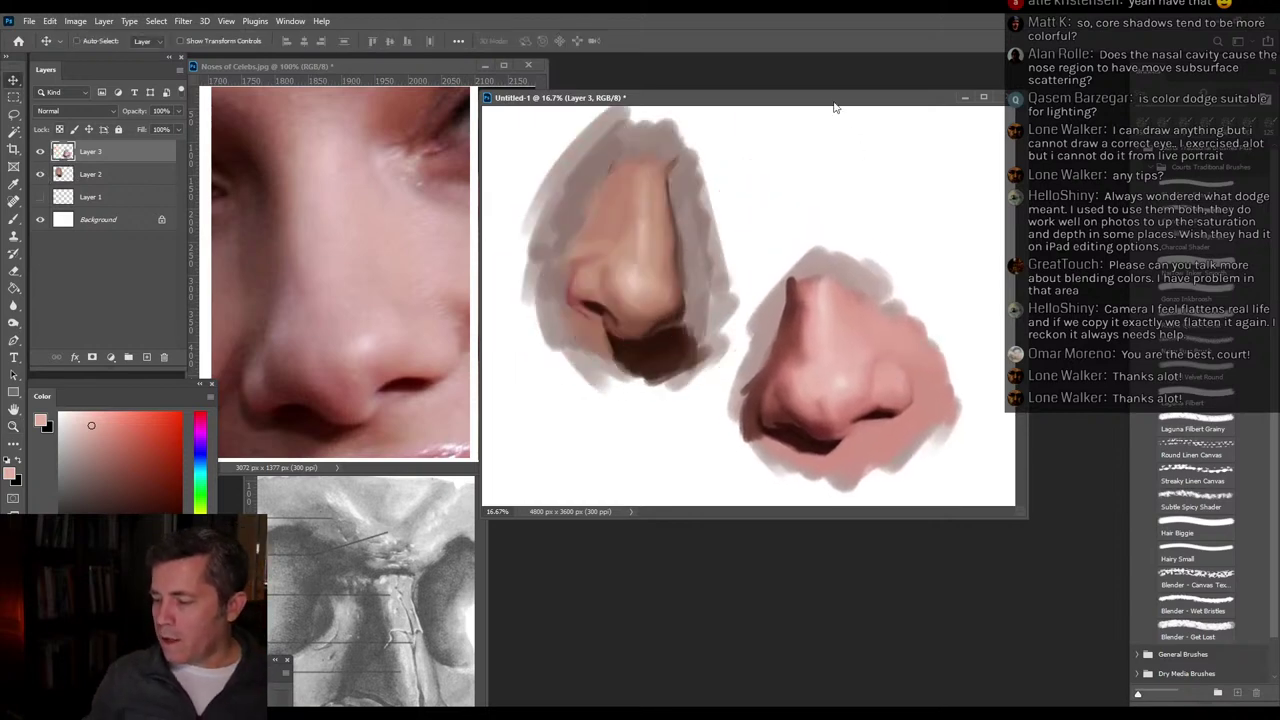
Position the painting window beside the Noses of Celebs reference and switch back to the Brush tool.
{"action": "left_click_drag", "start_coordinate": [834, 103], "coordinate": [870, 96]}
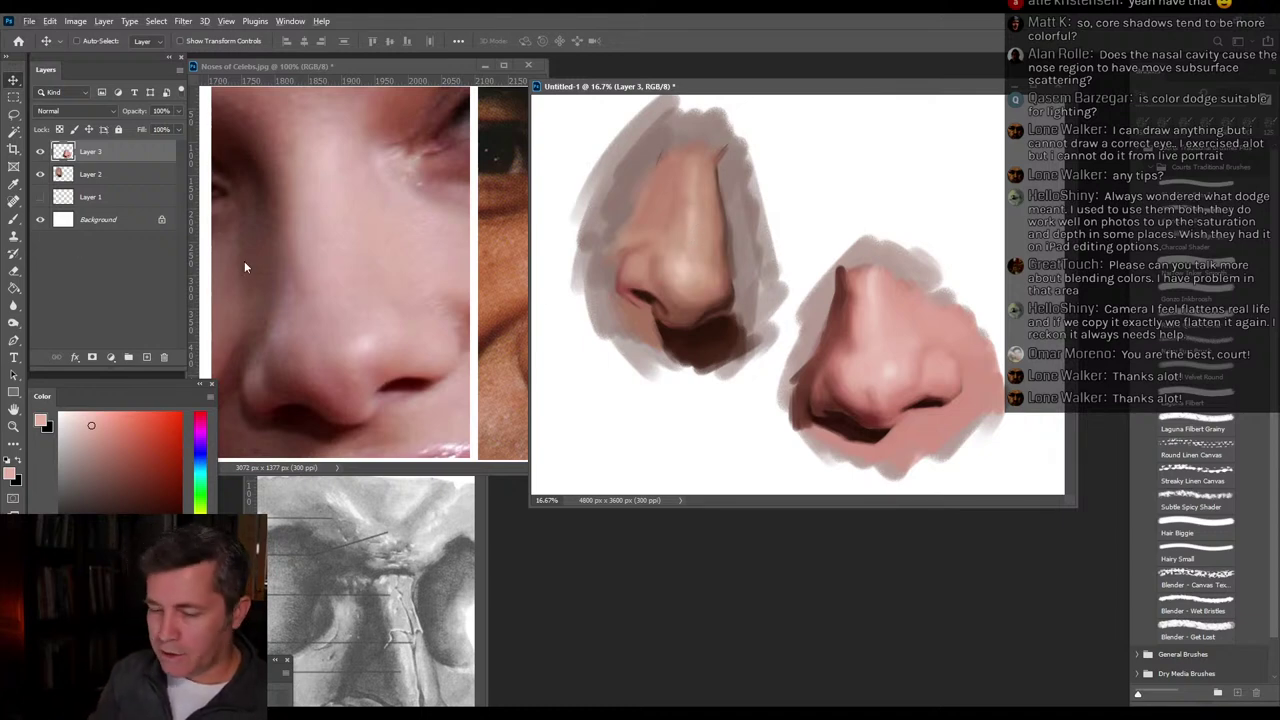
{"action": "left_click", "coordinate": [15, 224]}
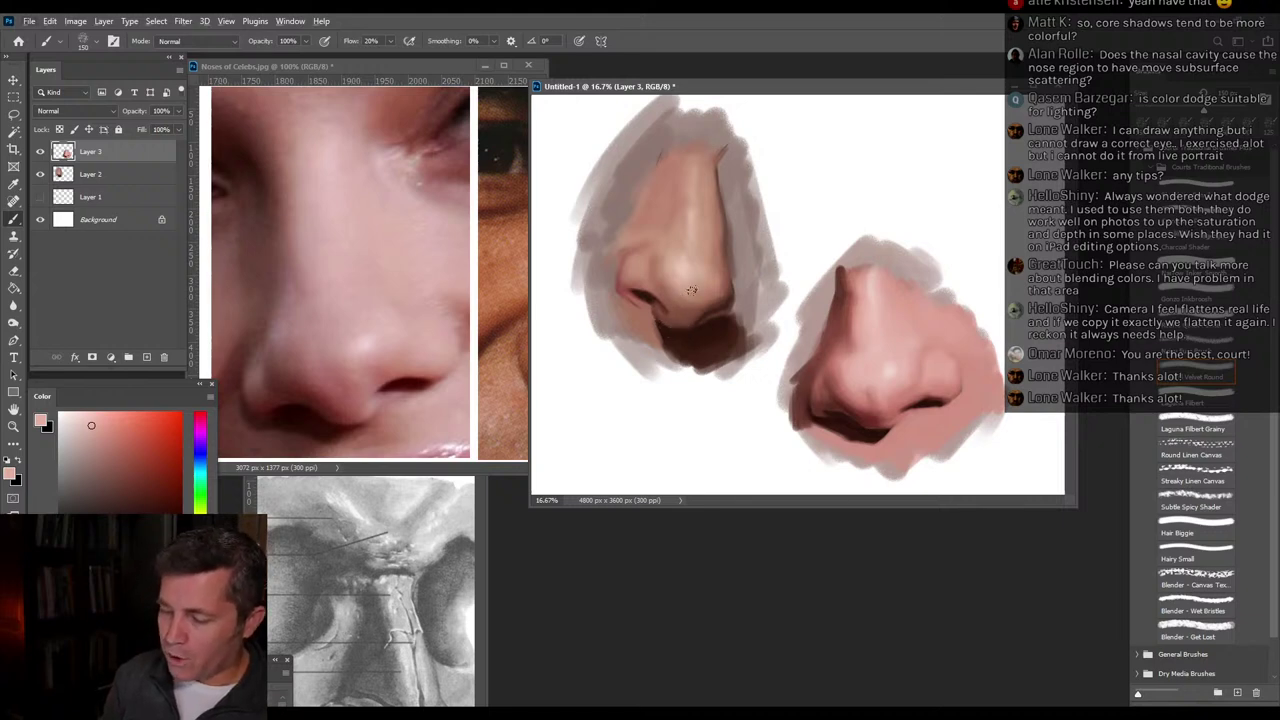
{"action": "mouse_move", "coordinate": [140, 384]}
{"action": "left_mouse_down"}
{"action": "mouse_move", "coordinate": [577, 190]}
{"action": "mouse_move", "coordinate": [584, 202]}
{"action": "mouse_move", "coordinate": [572, 231]}
{"action": "mouse_move", "coordinate": [204, 384]}
{"action": "mouse_move", "coordinate": [142, 376]}
{"action": "left_mouse_up"}
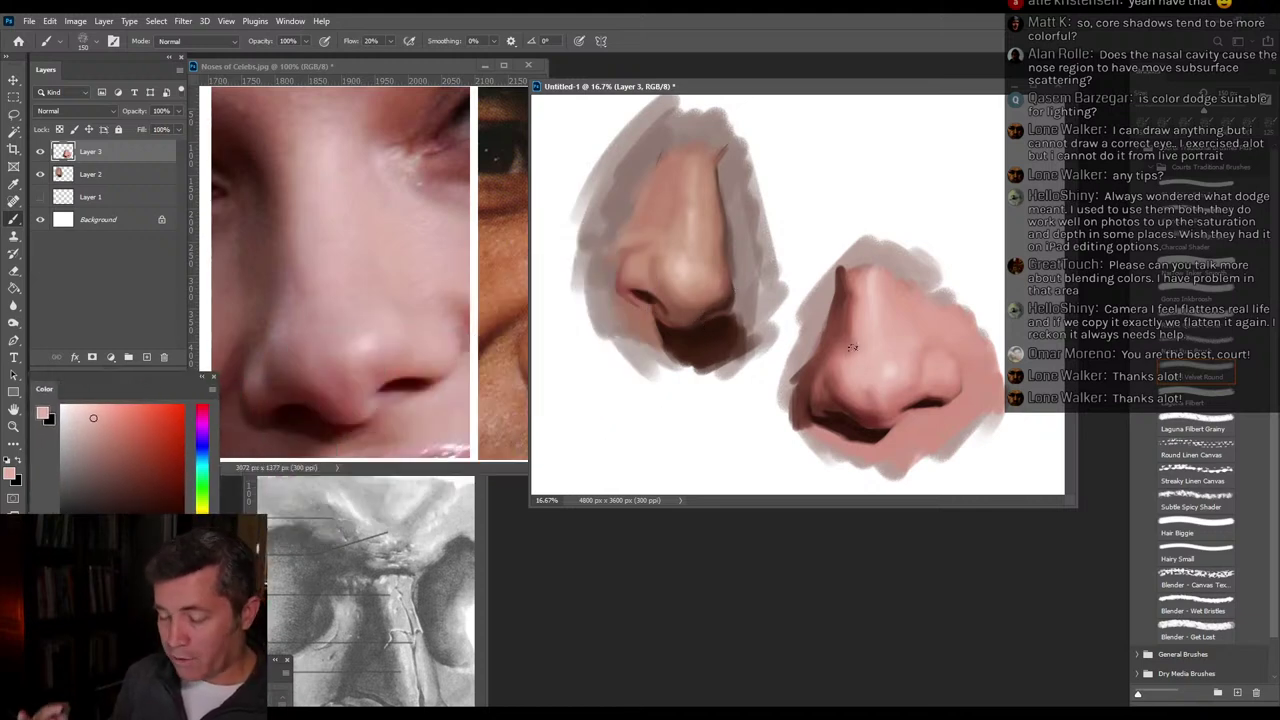
{"action": "left_click_drag", "start_coordinate": [824, 88], "coordinate": [760, 82]}
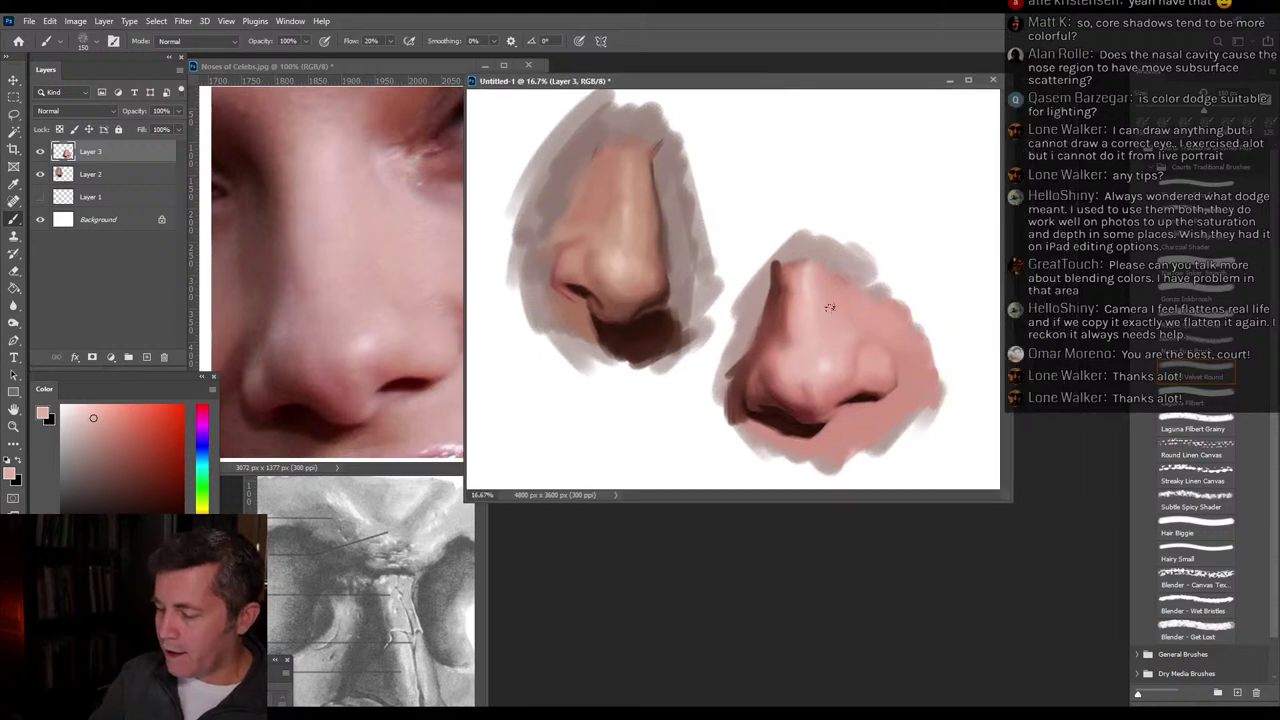
Paint adjoining dark brown and light pink swatches above the pink nose, using colors sampled from its shadow and skin.
{"action": "left_click", "coordinate": [774, 326], "text": "alt"}
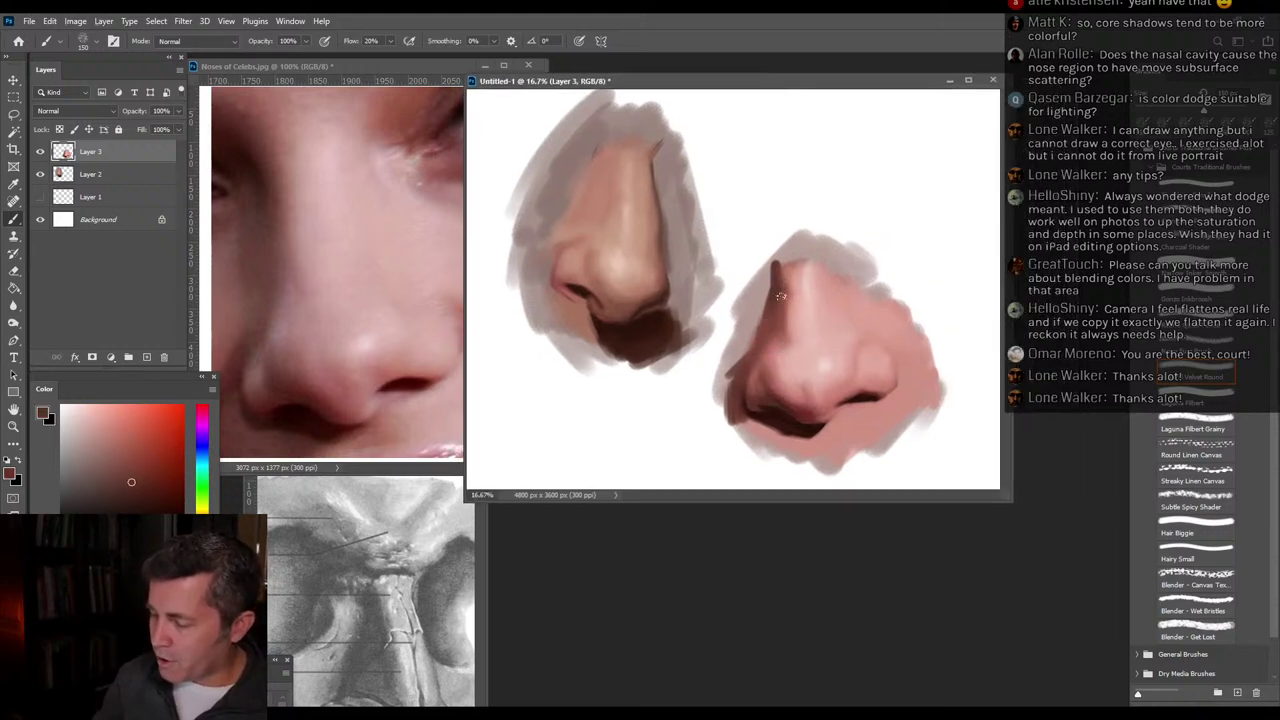
{"action": "left_click", "coordinate": [802, 402], "text": "alt"}
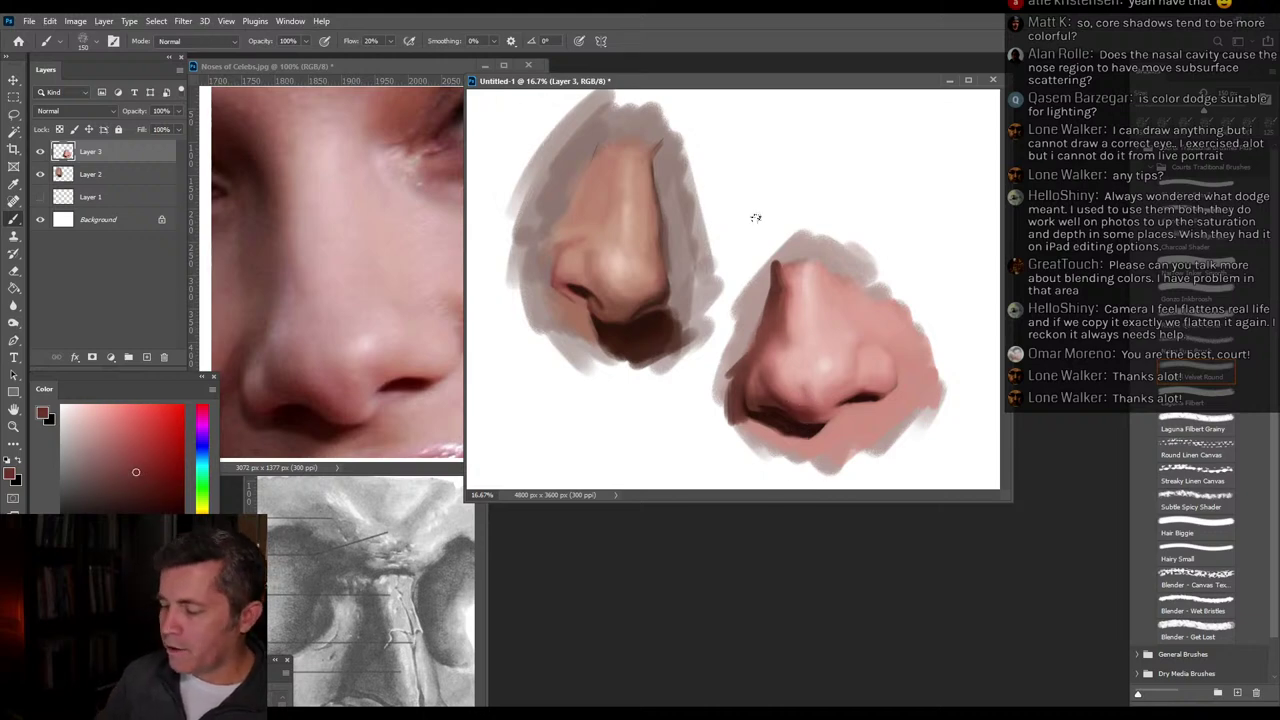
{"action": "left_click", "coordinate": [777, 434], "text": "alt"}
{"action": "left_click_drag", "start_coordinate": [723, 137], "coordinate": [757, 212]}
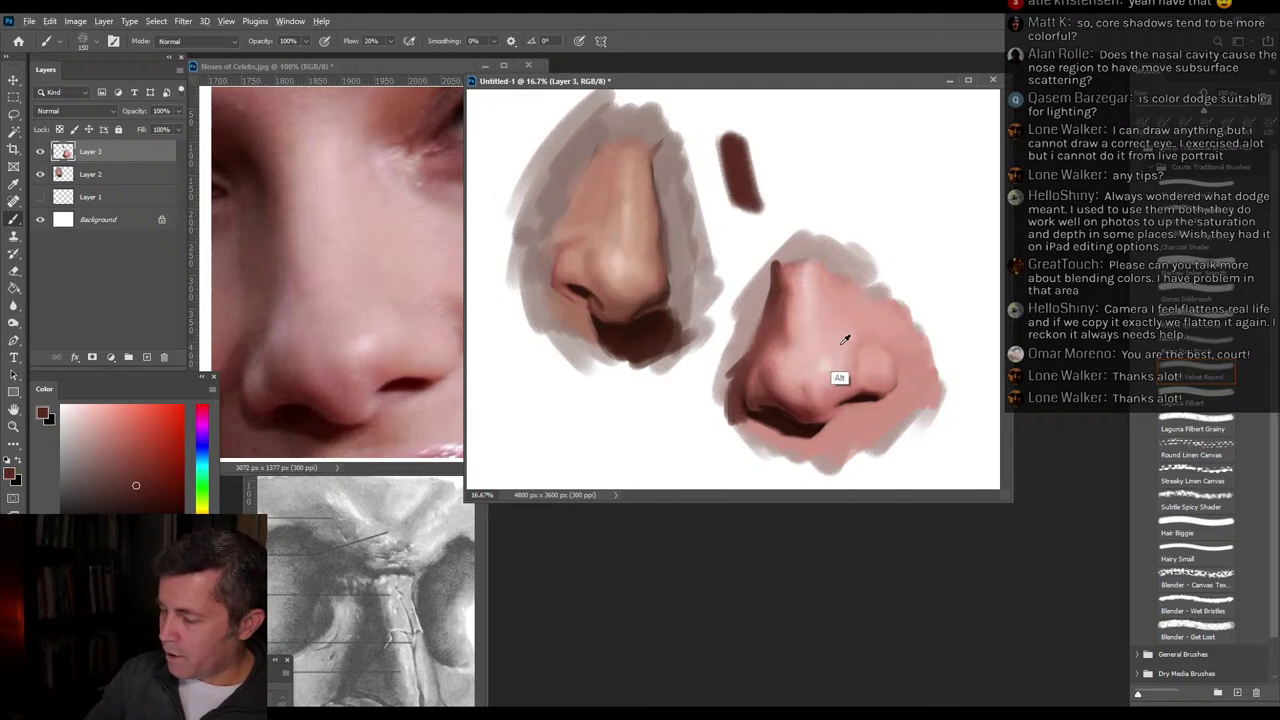
{"action": "left_click", "coordinate": [845, 340], "text": "alt"}
{"action": "mouse_move", "coordinate": [766, 134]}
{"action": "left_mouse_down"}
{"action": "mouse_move", "coordinate": [778, 200]}
{"action": "mouse_move", "coordinate": [755, 205]}
{"action": "mouse_move", "coordinate": [759, 143]}
{"action": "left_mouse_up"}
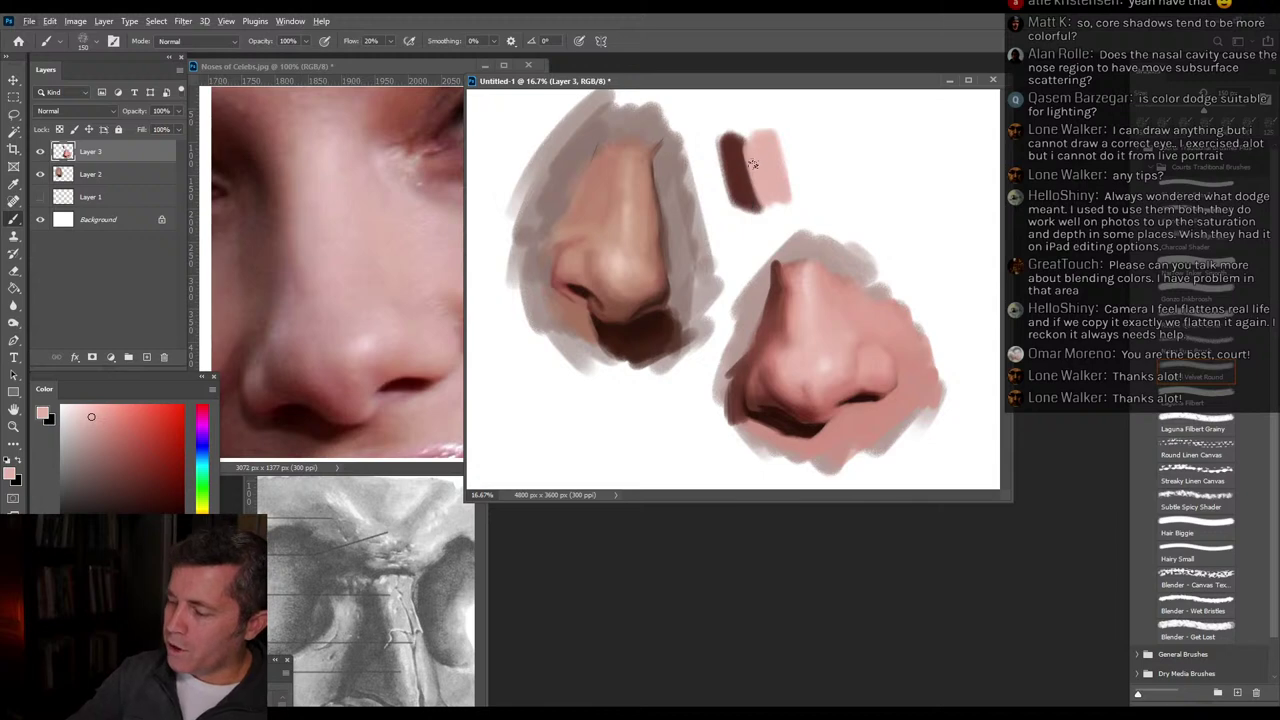
Blend the boundary between the brown and pink swatches with intermediate tones sampled from their overlap.
{"action": "left_click_drag", "start_coordinate": [740, 160], "coordinate": [765, 197]}
{"action": "left_click", "coordinate": [737, 165], "text": "alt"}
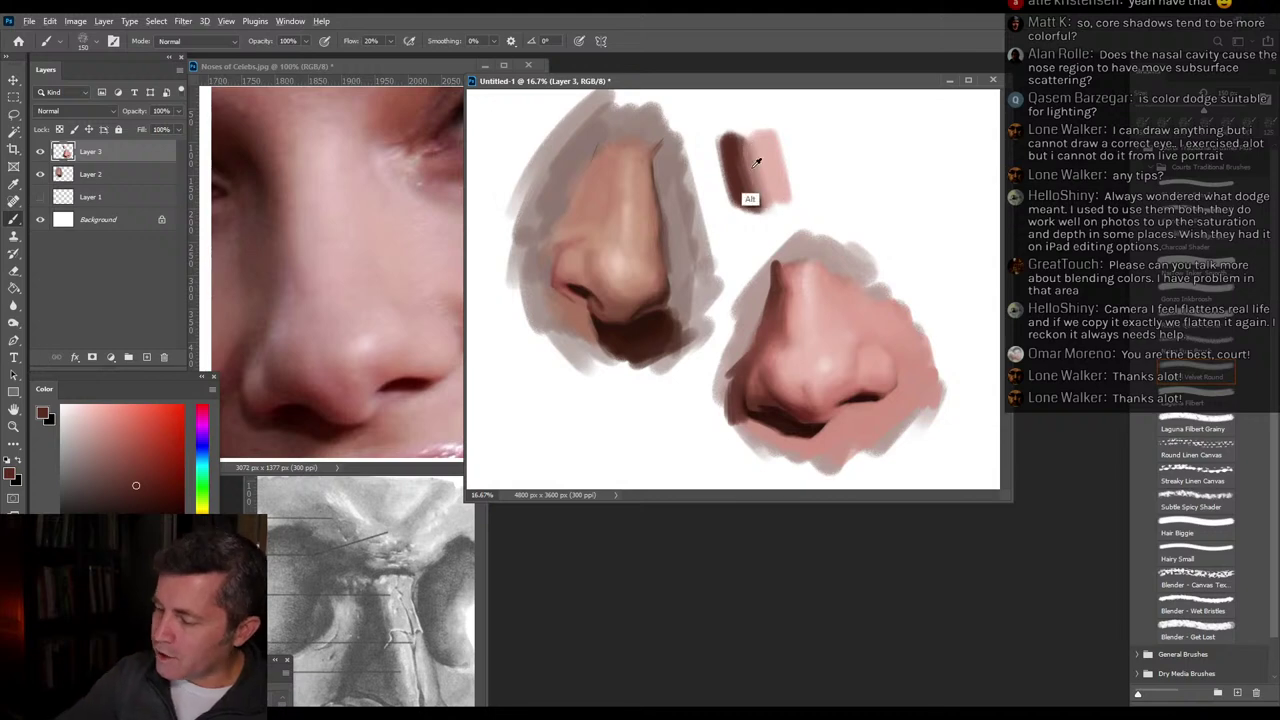
{"action": "left_click", "coordinate": [755, 166], "text": "alt"}
{"action": "left_click_drag", "start_coordinate": [740, 142], "coordinate": [753, 181]}
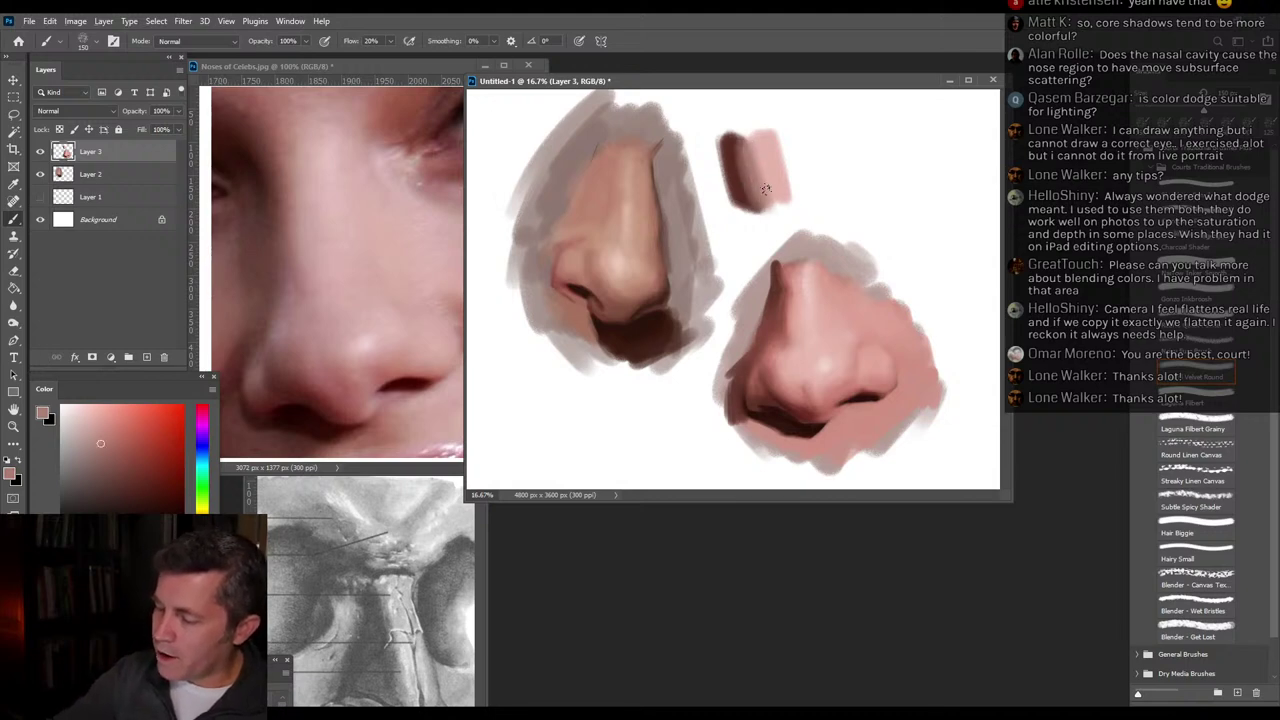
{"action": "left_click_drag", "start_coordinate": [747, 198], "coordinate": [778, 195]}
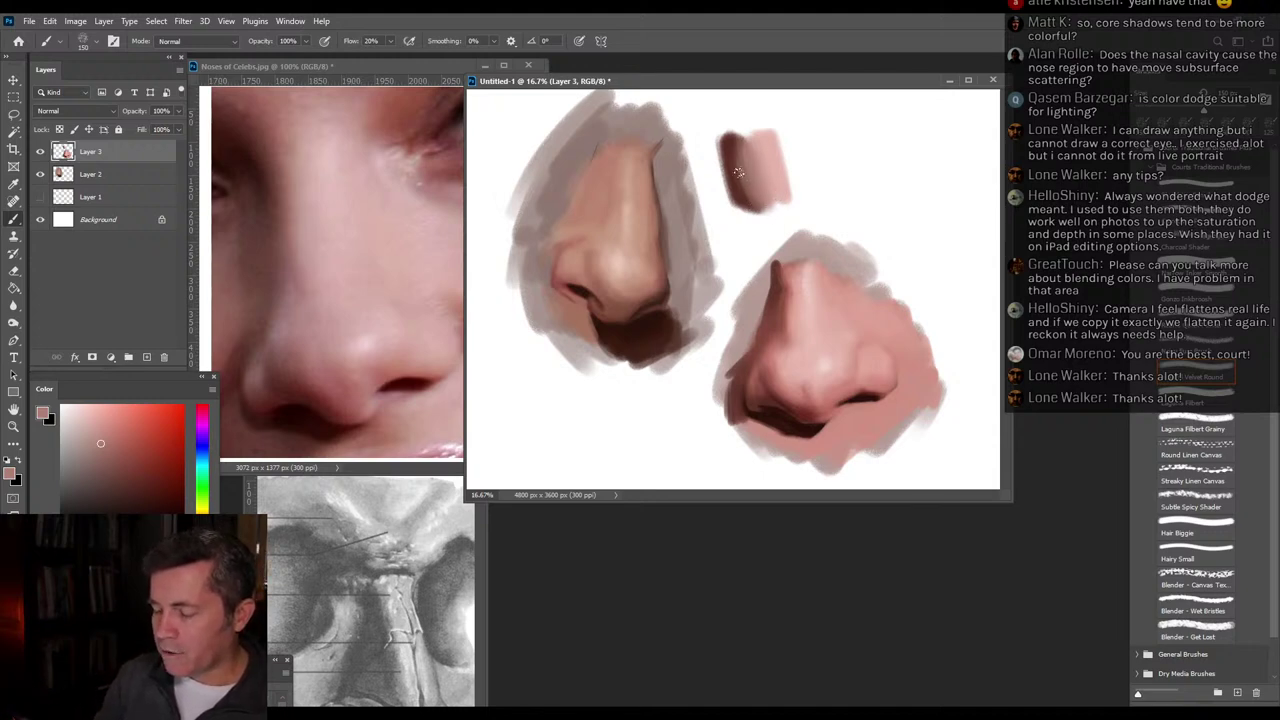
Bring the color picker next to the swatches and work a more saturated red into the transition between brown and pink.
{"action": "left_click_drag", "start_coordinate": [168, 375], "coordinate": [616, 241]}
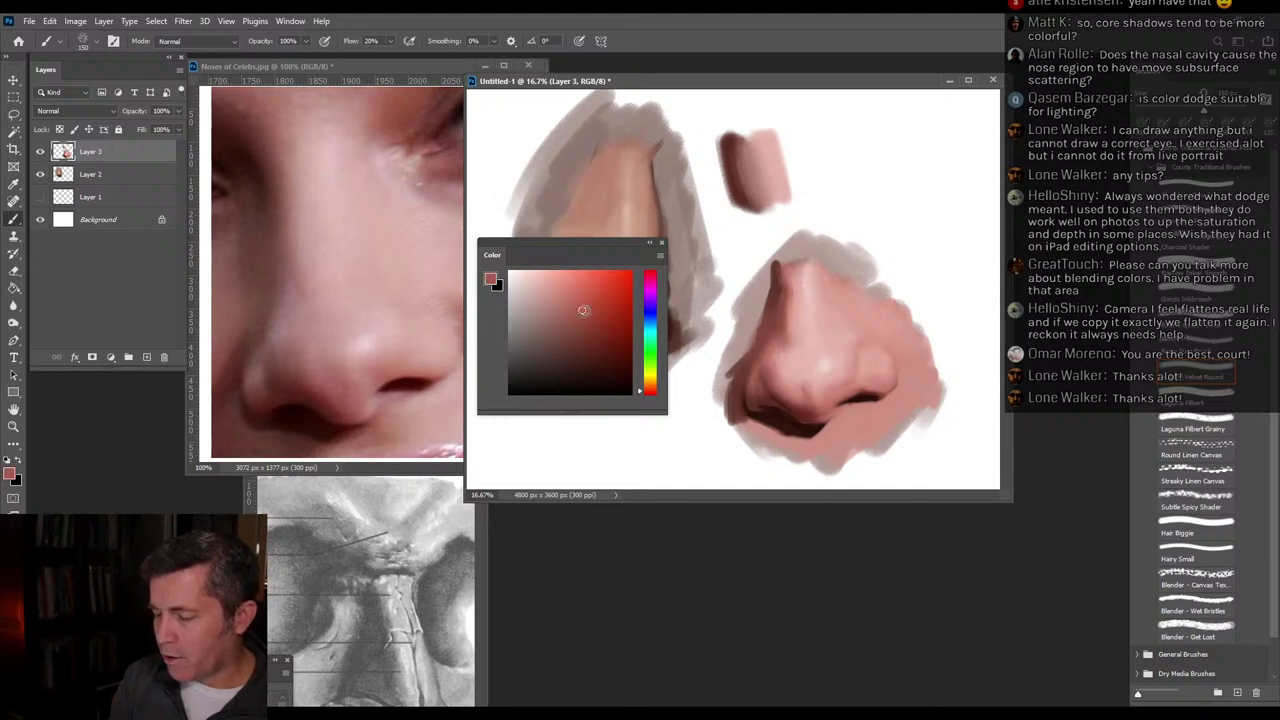
{"action": "left_click", "coordinate": [773, 183], "text": "alt"}
{"action": "left_click", "coordinate": [729, 152], "text": "alt"}
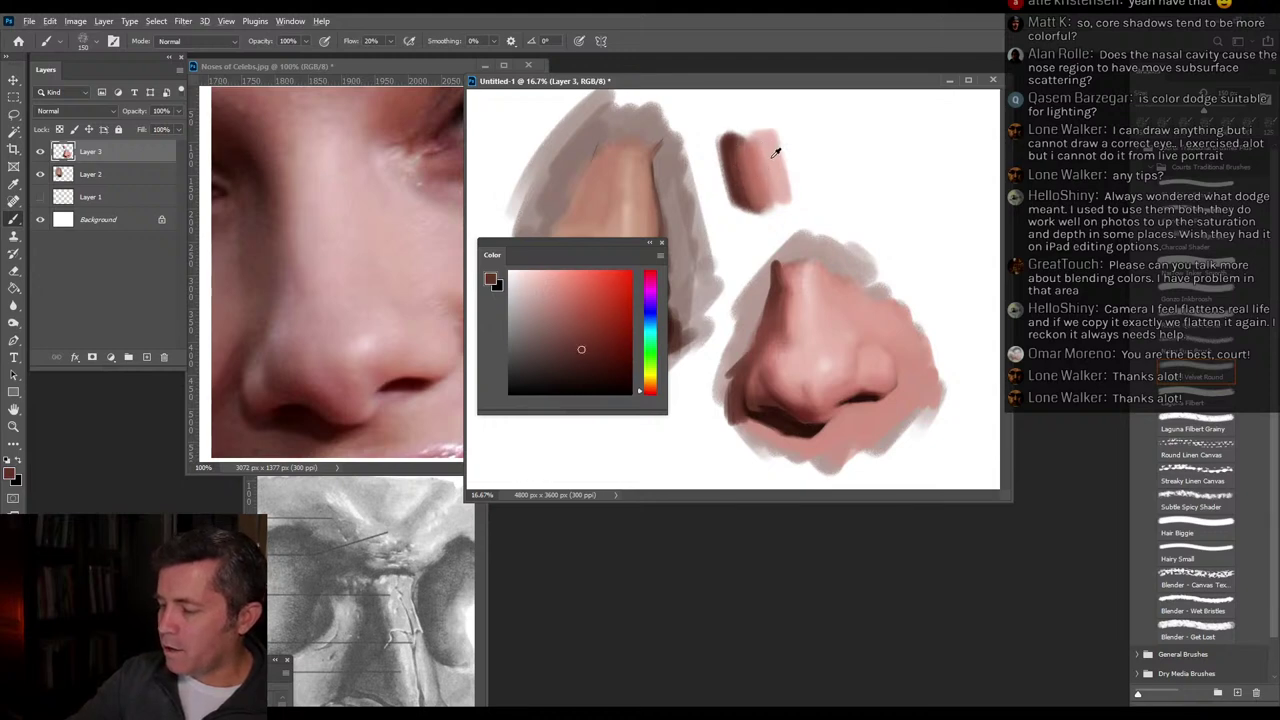
{"action": "left_click", "coordinate": [770, 190], "text": "alt"}
{"action": "left_click", "coordinate": [733, 147], "text": "alt"}
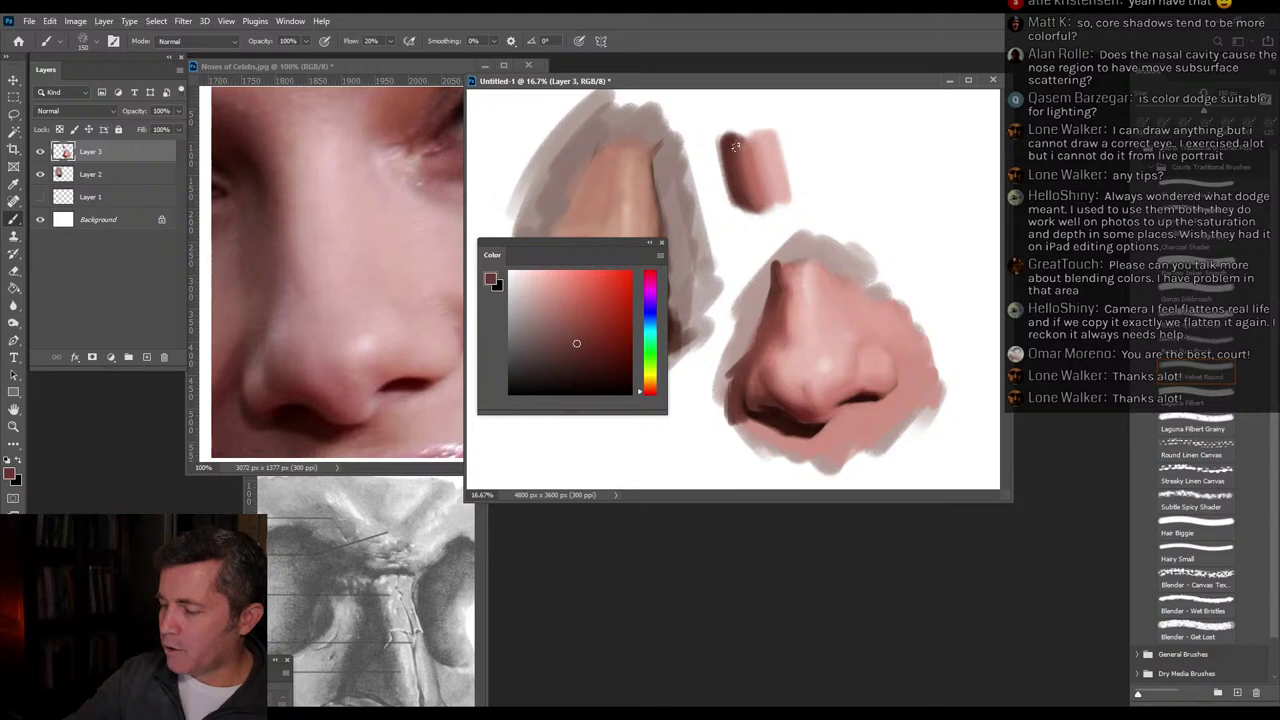
Return the color picker beneath the layers and reinforce the dark side of the blended swatch with sampled brown.
{"action": "key", "text": "z"}
{"action": "left_click", "coordinate": [752, 192]}
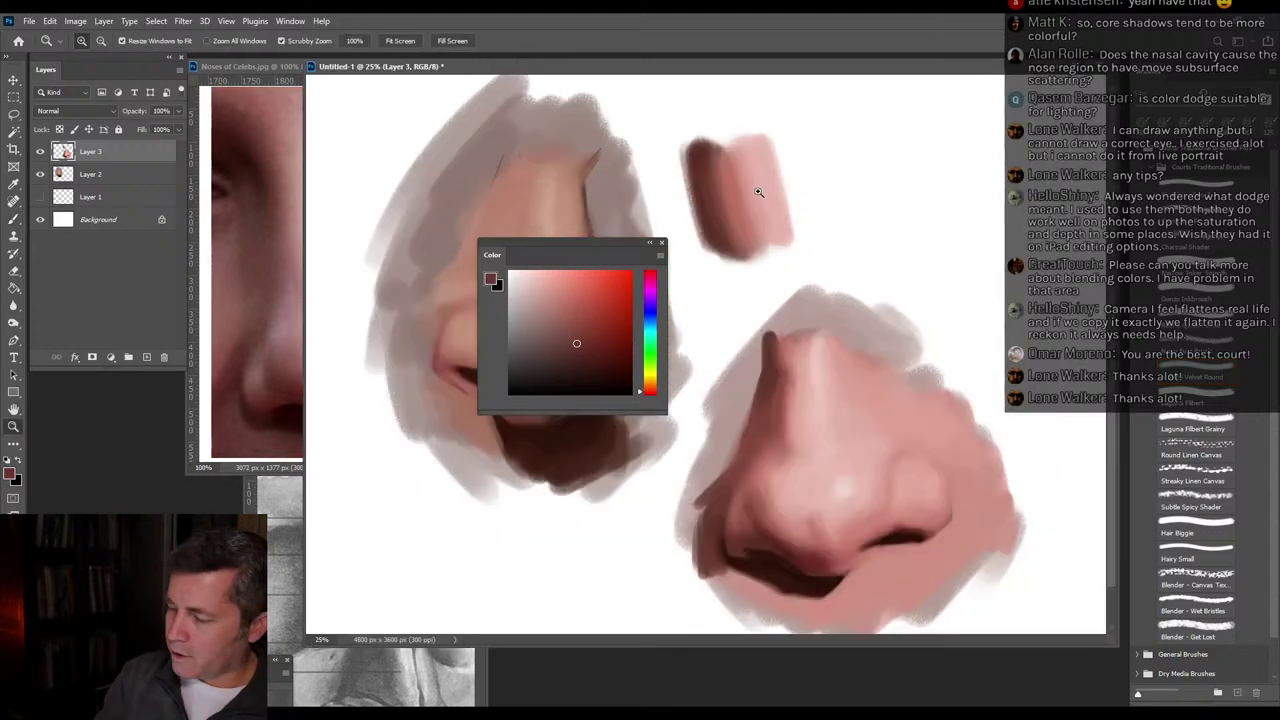
{"action": "left_click", "coordinate": [752, 197]}
{"action": "left_click_drag", "start_coordinate": [590, 244], "coordinate": [142, 395]}
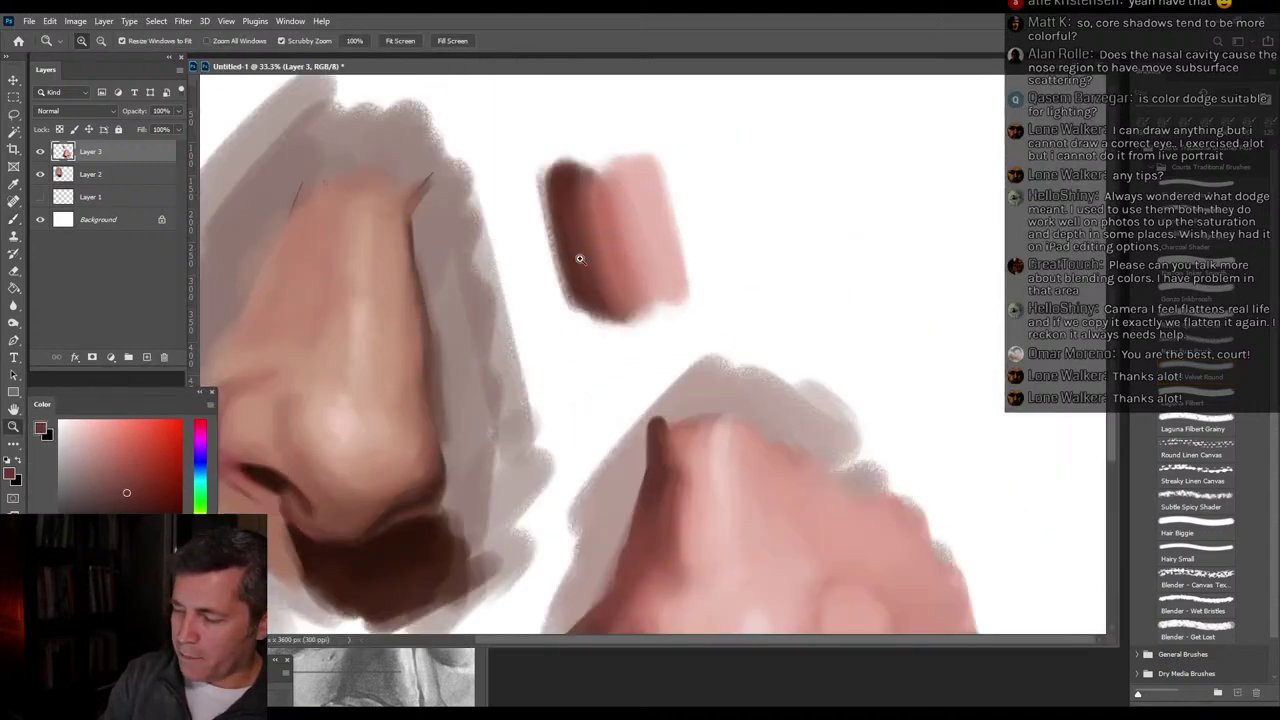
{"action": "left_click", "coordinate": [24, 214]}
{"action": "left_click", "coordinate": [563, 210], "text": "alt"}
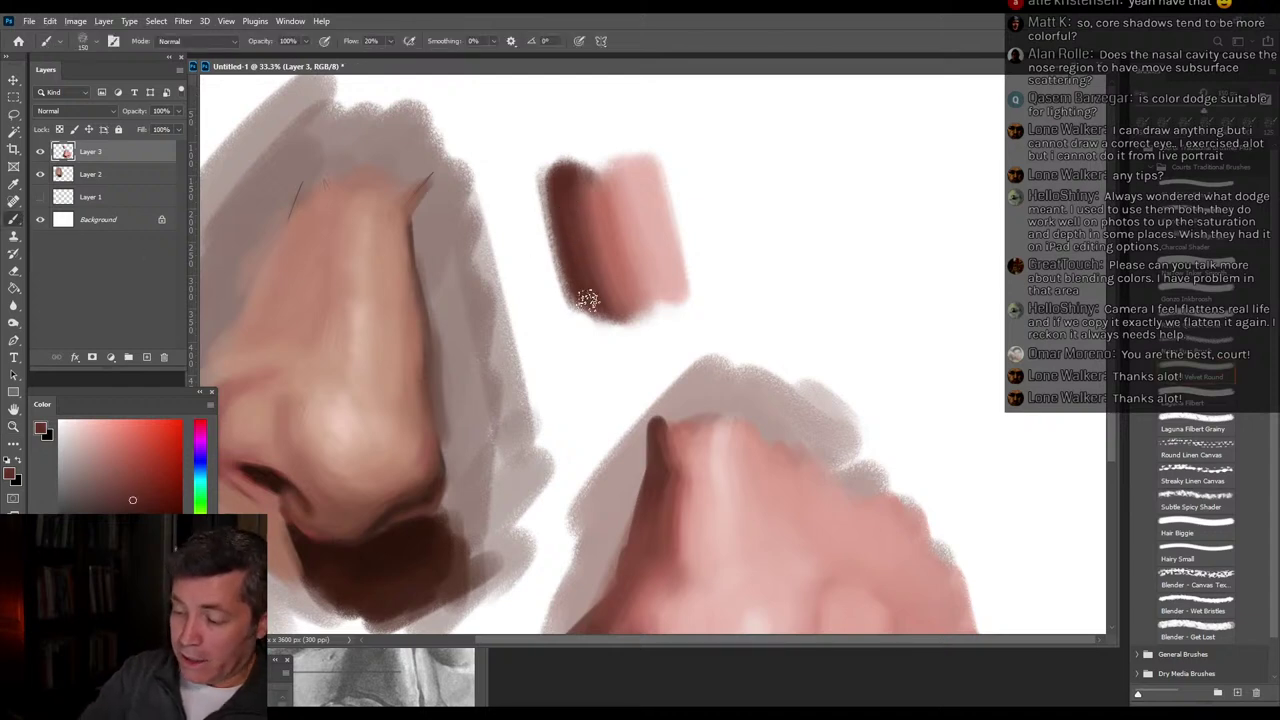
{"action": "mouse_move", "coordinate": [591, 286]}
{"action": "left_mouse_down"}
{"action": "mouse_move", "coordinate": [558, 188]}
{"action": "mouse_move", "coordinate": [612, 316]}
{"action": "mouse_move", "coordinate": [558, 188]}
{"action": "mouse_move", "coordinate": [569, 286]}
{"action": "mouse_move", "coordinate": [558, 258]}
{"action": "left_mouse_up"}
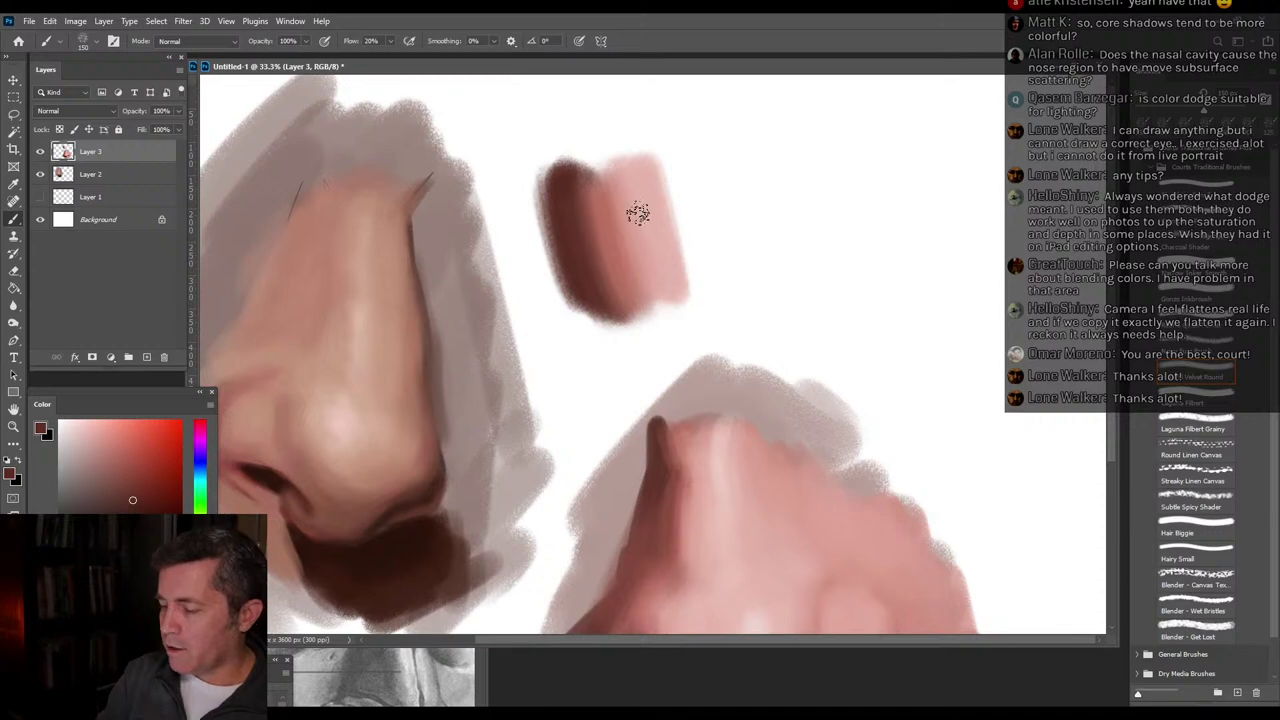
Paint separate light pink and dark brown swatches beside the blended one, using its sampled colors, and fill their gap with thin brown strokes.
{"action": "left_click", "coordinate": [646, 222], "text": "alt"}
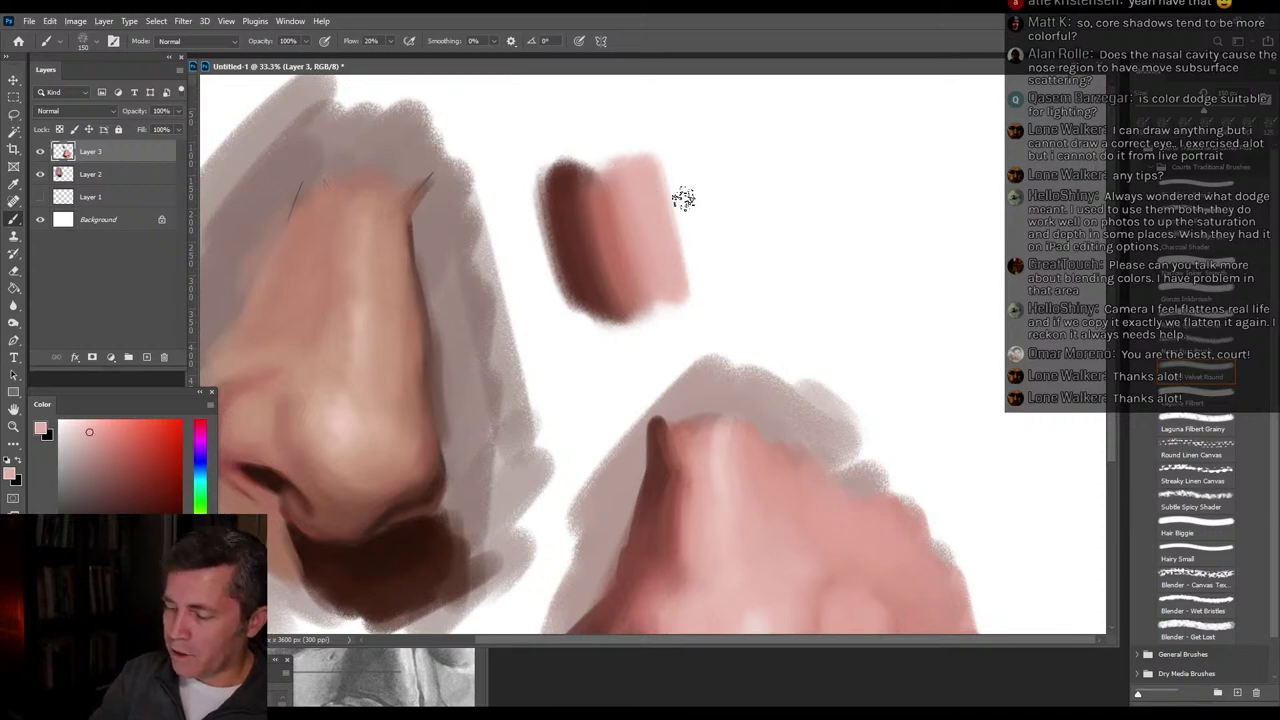
{"action": "mouse_move", "coordinate": [801, 149]}
{"action": "left_mouse_down"}
{"action": "mouse_move", "coordinate": [820, 214]}
{"action": "mouse_move", "coordinate": [786, 134]}
{"action": "mouse_move", "coordinate": [783, 230]}
{"action": "left_mouse_up"}
{"action": "left_click", "coordinate": [551, 222], "text": "alt"}
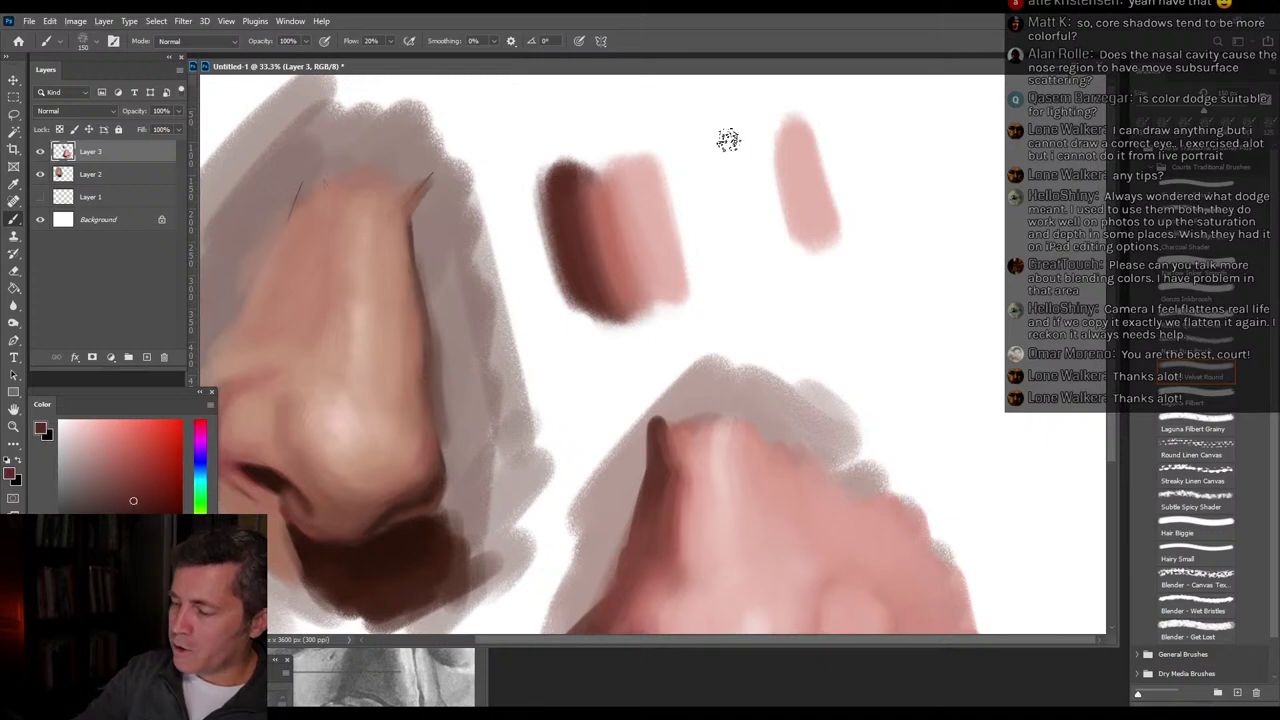
{"action": "mouse_move", "coordinate": [712, 110]}
{"action": "left_mouse_down"}
{"action": "mouse_move", "coordinate": [722, 240]}
{"action": "mouse_move", "coordinate": [738, 125]}
{"action": "mouse_move", "coordinate": [706, 215]}
{"action": "left_mouse_up"}
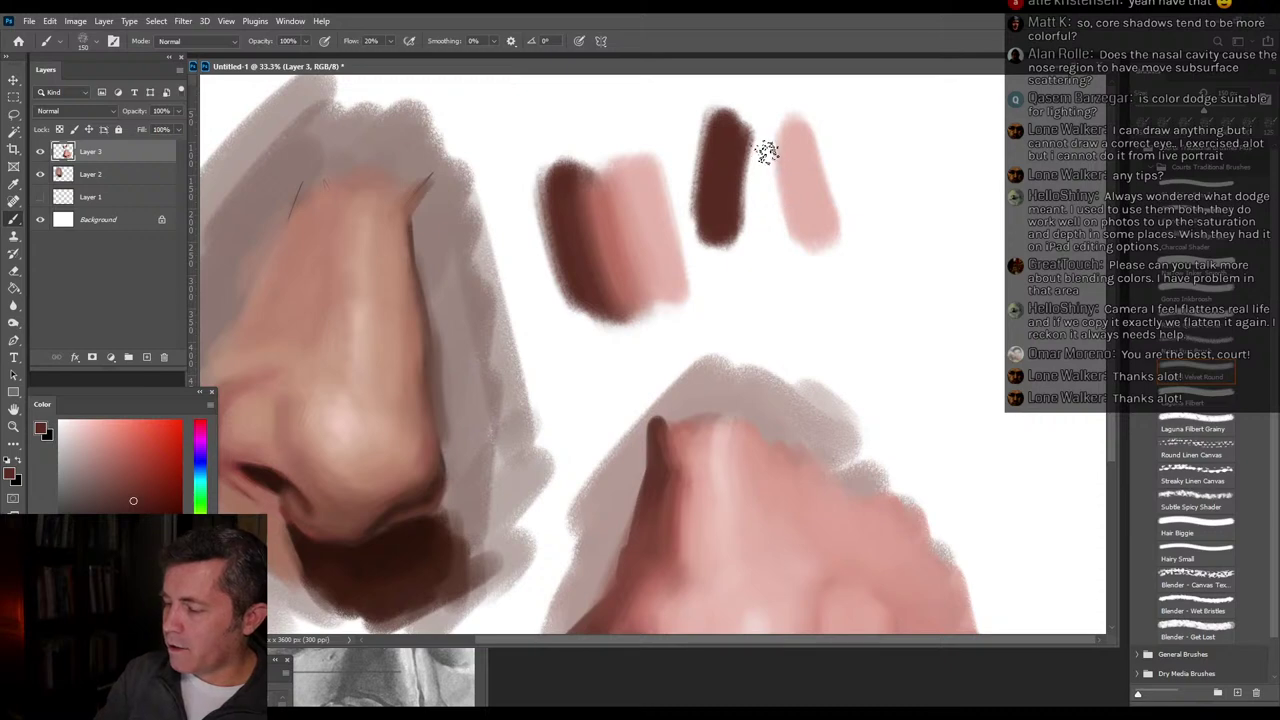
{"action": "mouse_move", "coordinate": [768, 151]}
{"action": "left_mouse_down"}
{"action": "mouse_move", "coordinate": [739, 180]}
{"action": "mouse_move", "coordinate": [773, 191]}
{"action": "mouse_move", "coordinate": [749, 239]}
{"action": "mouse_move", "coordinate": [794, 223]}
{"action": "left_mouse_up"}
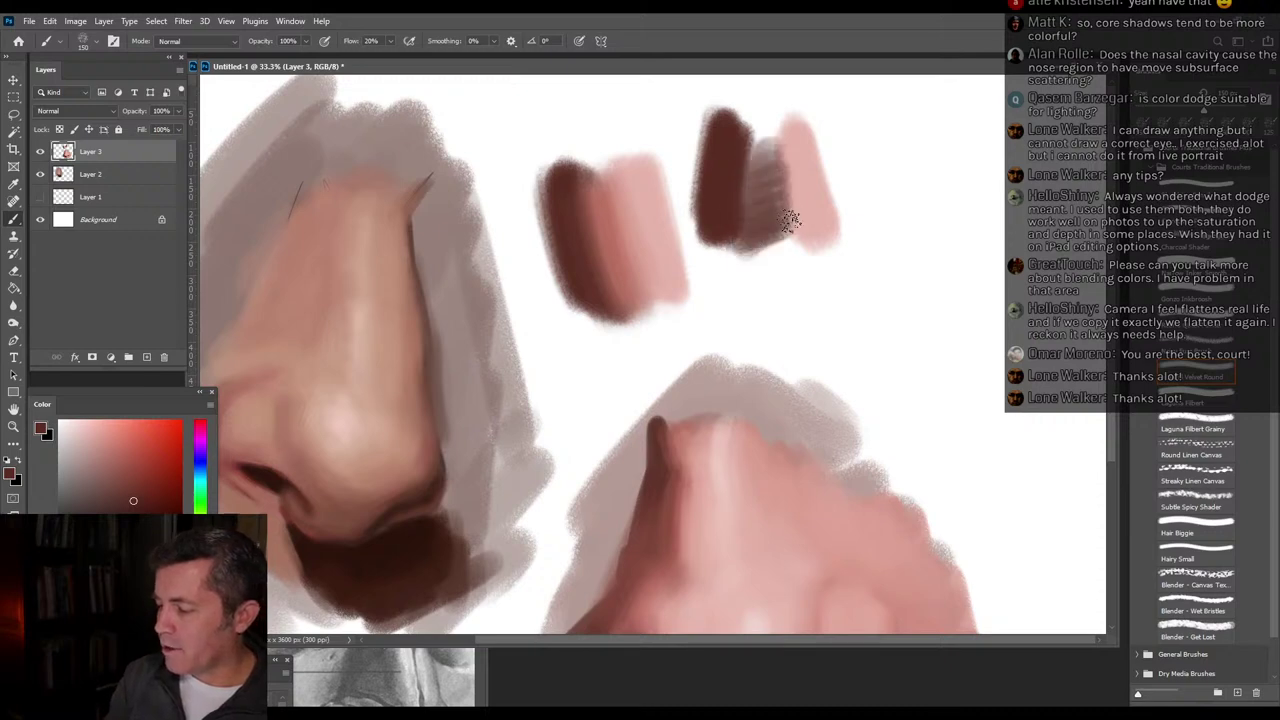
{"action": "mouse_move", "coordinate": [769, 152]}
{"action": "left_mouse_down"}
{"action": "mouse_move", "coordinate": [756, 232]}
{"action": "mouse_move", "coordinate": [764, 215]}
{"action": "mouse_move", "coordinate": [775, 225]}
{"action": "mouse_move", "coordinate": [768, 192]}
{"action": "mouse_move", "coordinate": [788, 167]}
{"action": "mouse_move", "coordinate": [788, 223]}
{"action": "mouse_move", "coordinate": [745, 214]}
{"action": "left_mouse_up"}
Sample the light pink, shift it to a more saturated red in the color picker, and paint it over the dull middle of the new swatch.
{"action": "left_click", "coordinate": [808, 163], "text": "alt"}
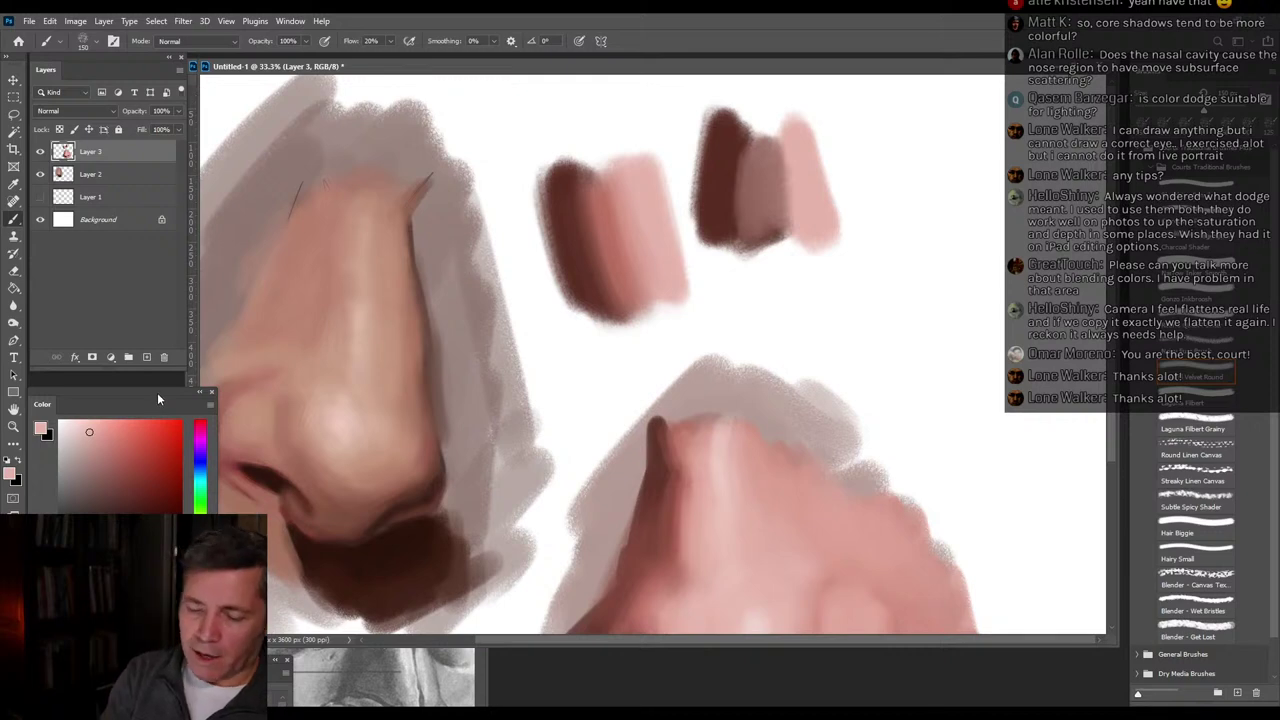
{"action": "mouse_move", "coordinate": [158, 399]}
{"action": "left_mouse_down"}
{"action": "mouse_move", "coordinate": [832, 186]}
{"action": "mouse_move", "coordinate": [787, 176]}
{"action": "mouse_move", "coordinate": [736, 242]}
{"action": "mouse_move", "coordinate": [654, 200]}
{"action": "mouse_move", "coordinate": [690, 215]}
{"action": "left_mouse_up"}
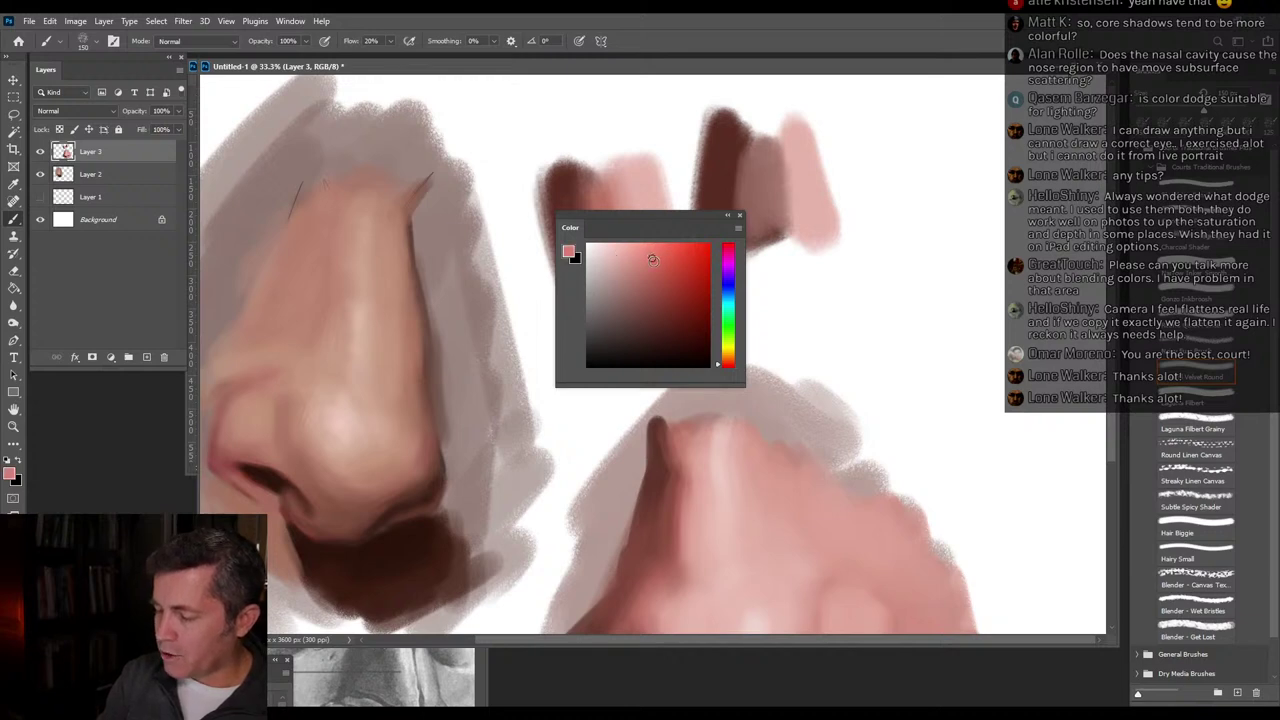
{"action": "left_click_drag", "start_coordinate": [704, 220], "coordinate": [356, 260]}
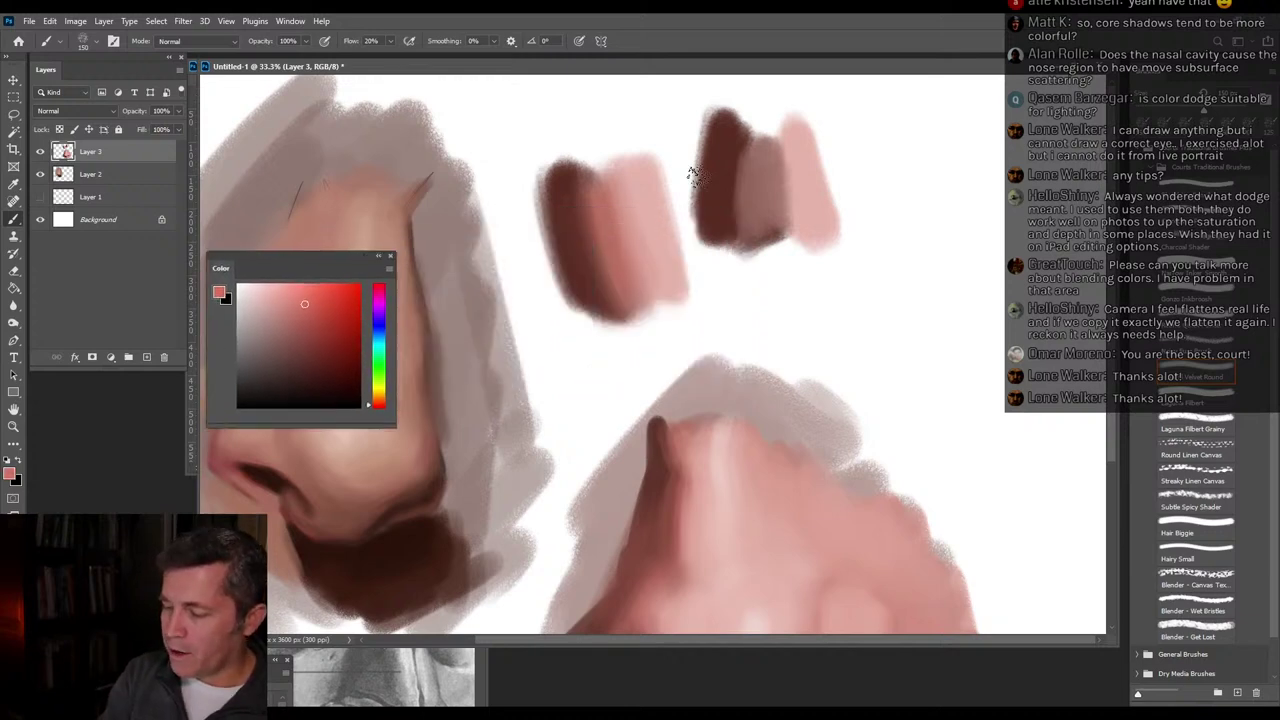
{"action": "mouse_move", "coordinate": [780, 233]}
{"action": "left_mouse_down"}
{"action": "mouse_move", "coordinate": [778, 197]}
{"action": "mouse_move", "coordinate": [740, 210]}
{"action": "left_mouse_up"}
Blend the new swatch's brown-to-red and red-to-pink boundaries with sampled intermediate tones, and return the color picker beneath the layers.
{"action": "left_click", "coordinate": [734, 157], "text": "alt"}
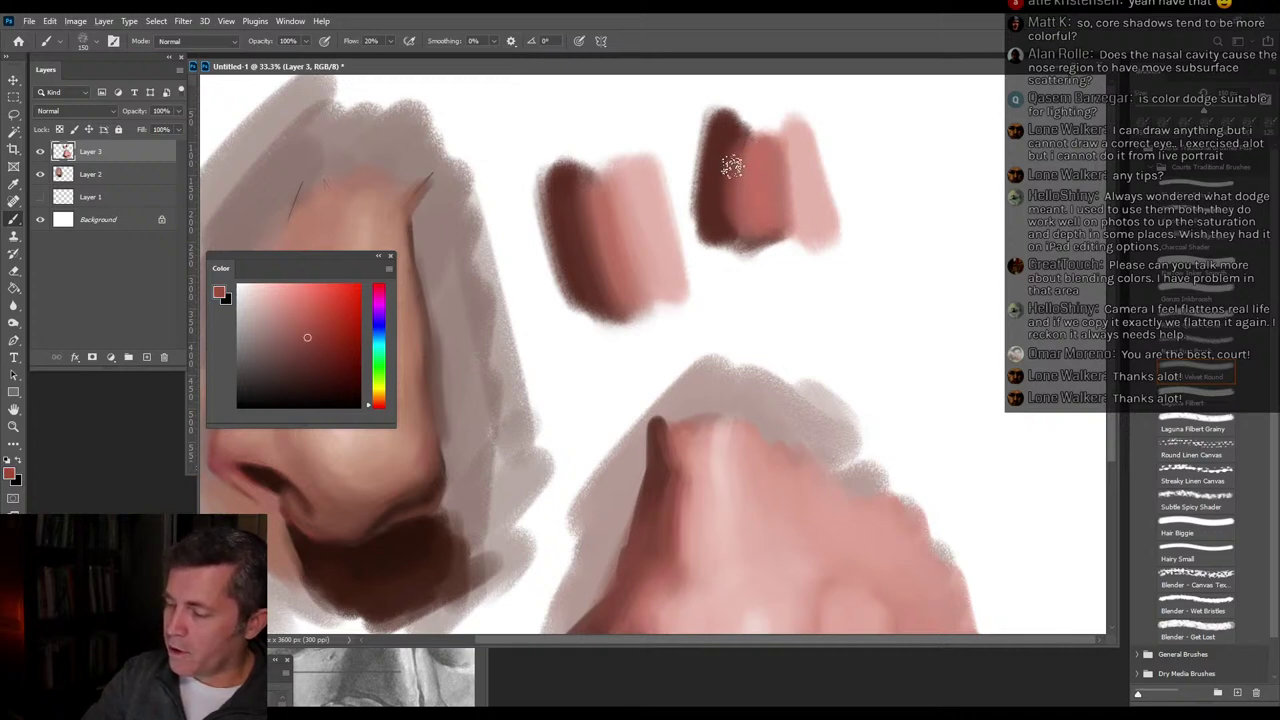
{"action": "mouse_move", "coordinate": [738, 147]}
{"action": "left_mouse_down"}
{"action": "mouse_move", "coordinate": [735, 191]}
{"action": "mouse_move", "coordinate": [747, 194]}
{"action": "left_mouse_up"}
{"action": "left_click", "coordinate": [763, 169], "text": "alt"}
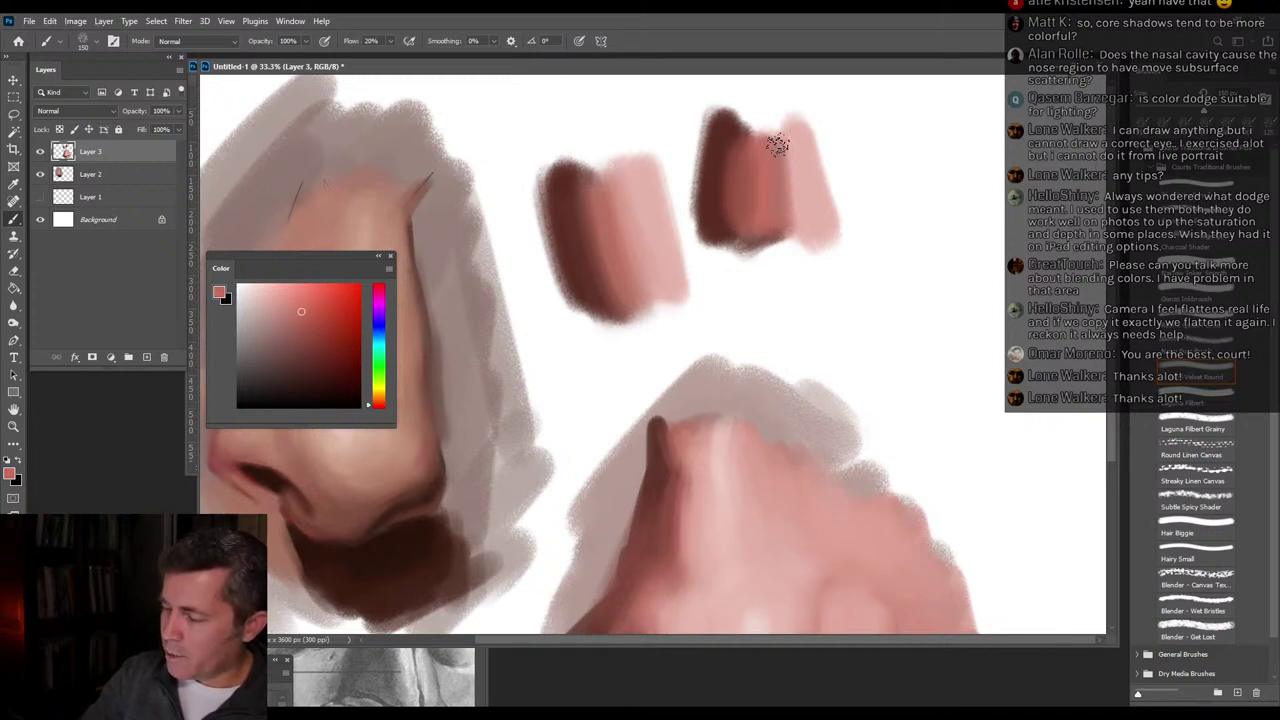
{"action": "left_click_drag", "start_coordinate": [778, 146], "coordinate": [798, 220]}
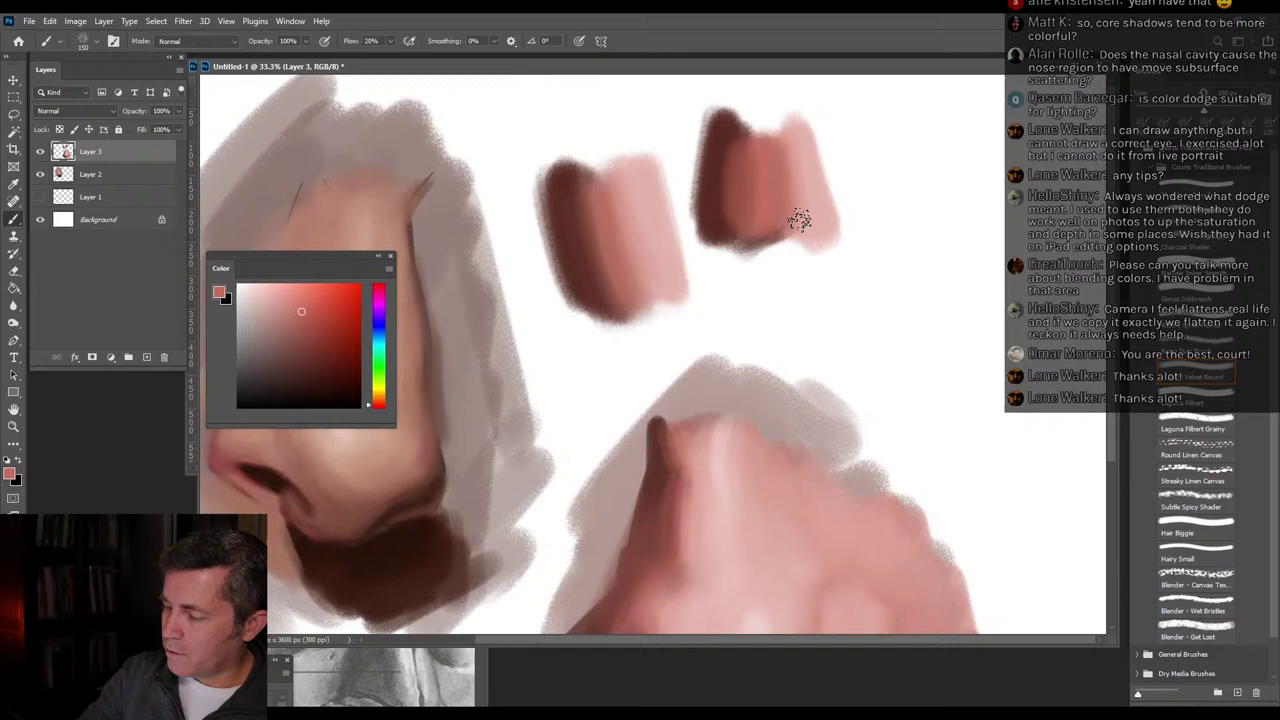
{"action": "left_click", "coordinate": [726, 132], "text": "alt"}
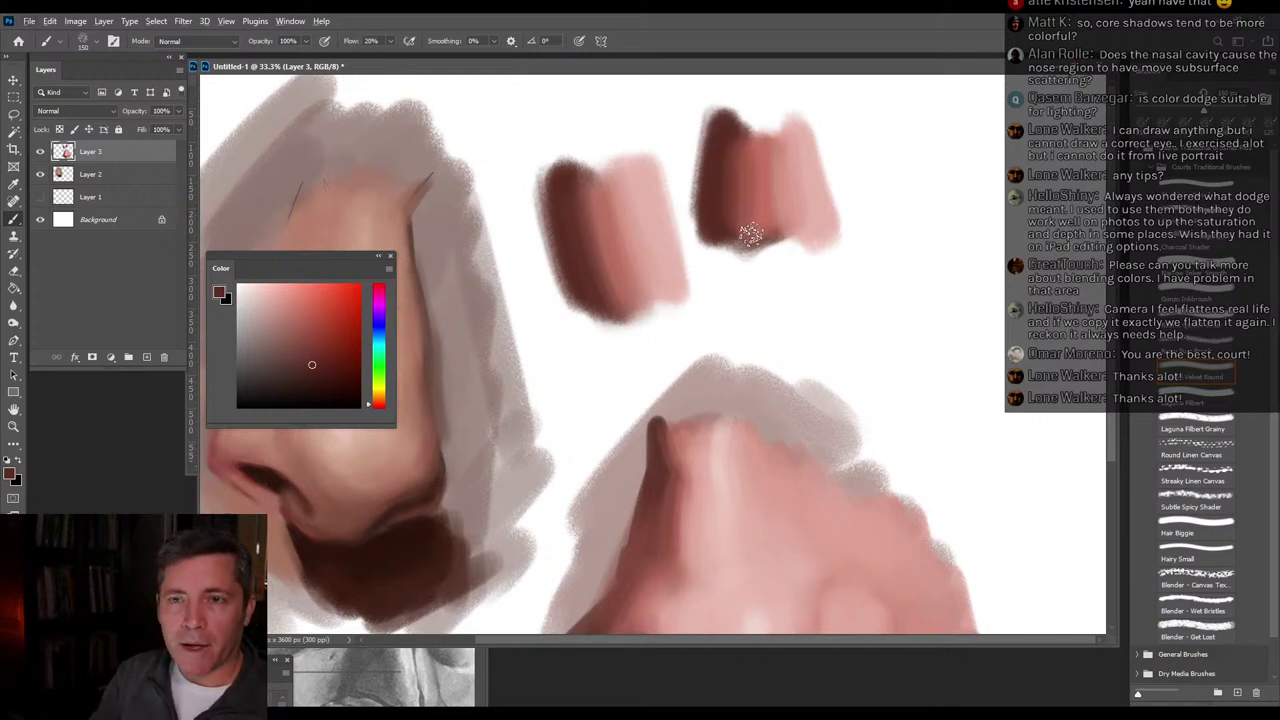
{"action": "double_click", "coordinate": [321, 263]}
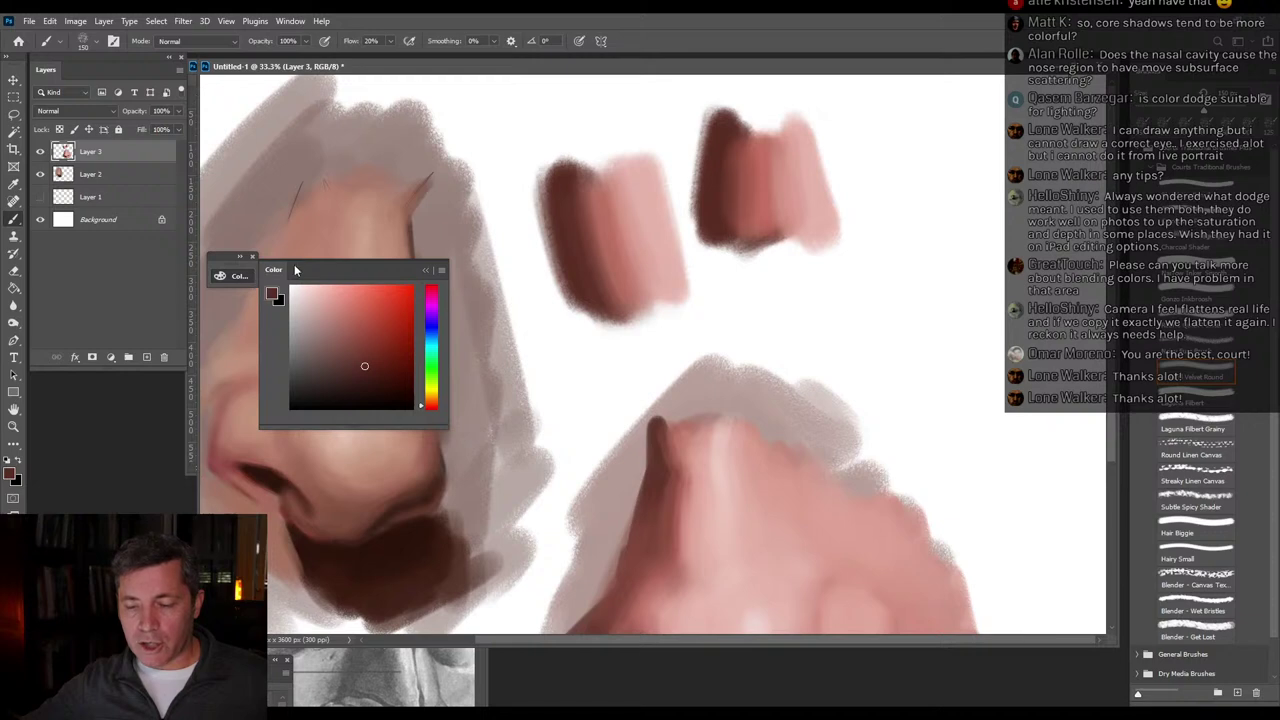
{"action": "left_click_drag", "start_coordinate": [279, 268], "coordinate": [95, 384]}
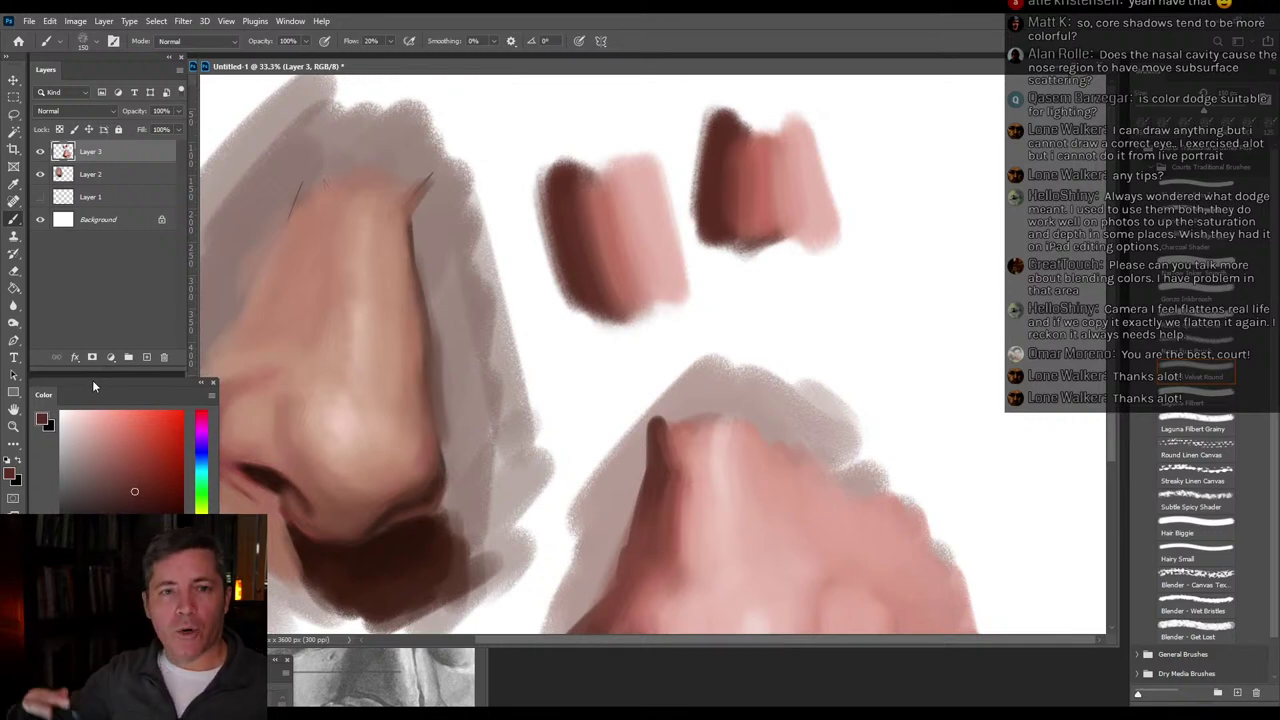
Shrink the nose painting's view to 25% and move its window down to uncover the celebrity photo and skull references.
{"action": "left_click", "coordinate": [14, 426]}
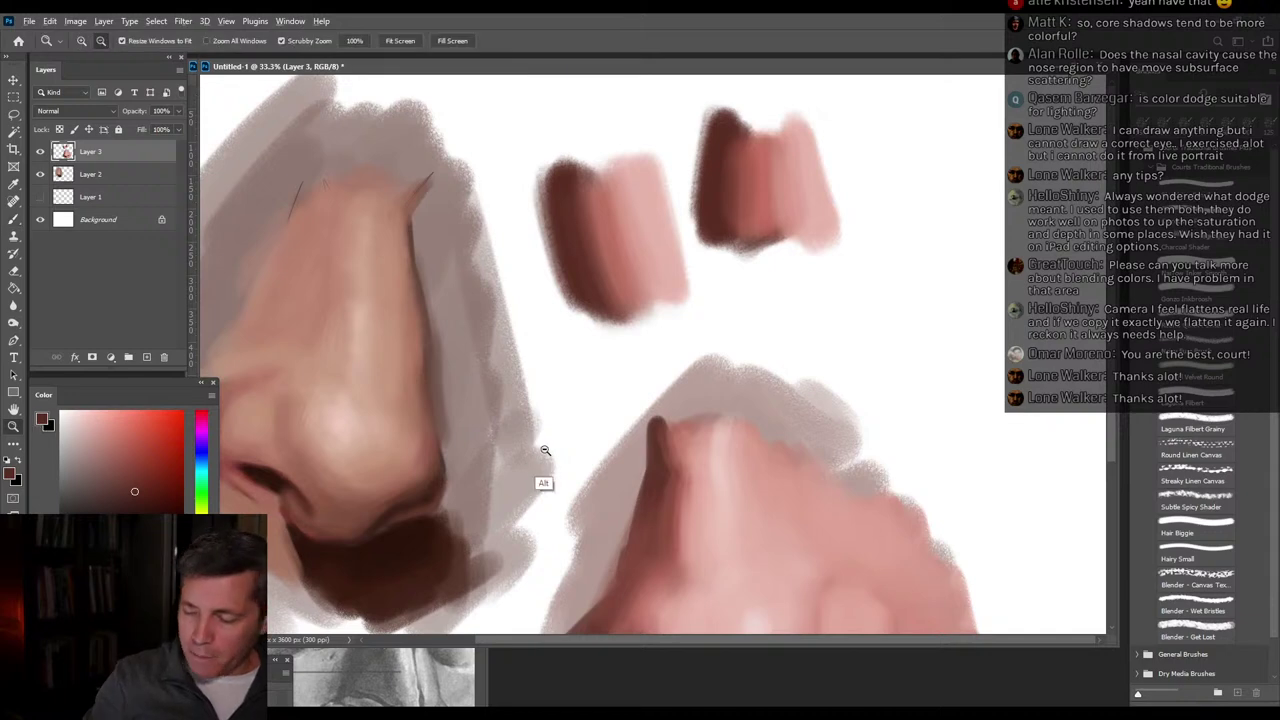
{"action": "left_click", "coordinate": [537, 423], "text": "alt"}
{"action": "left_click_drag", "start_coordinate": [627, 76], "coordinate": [695, 116]}
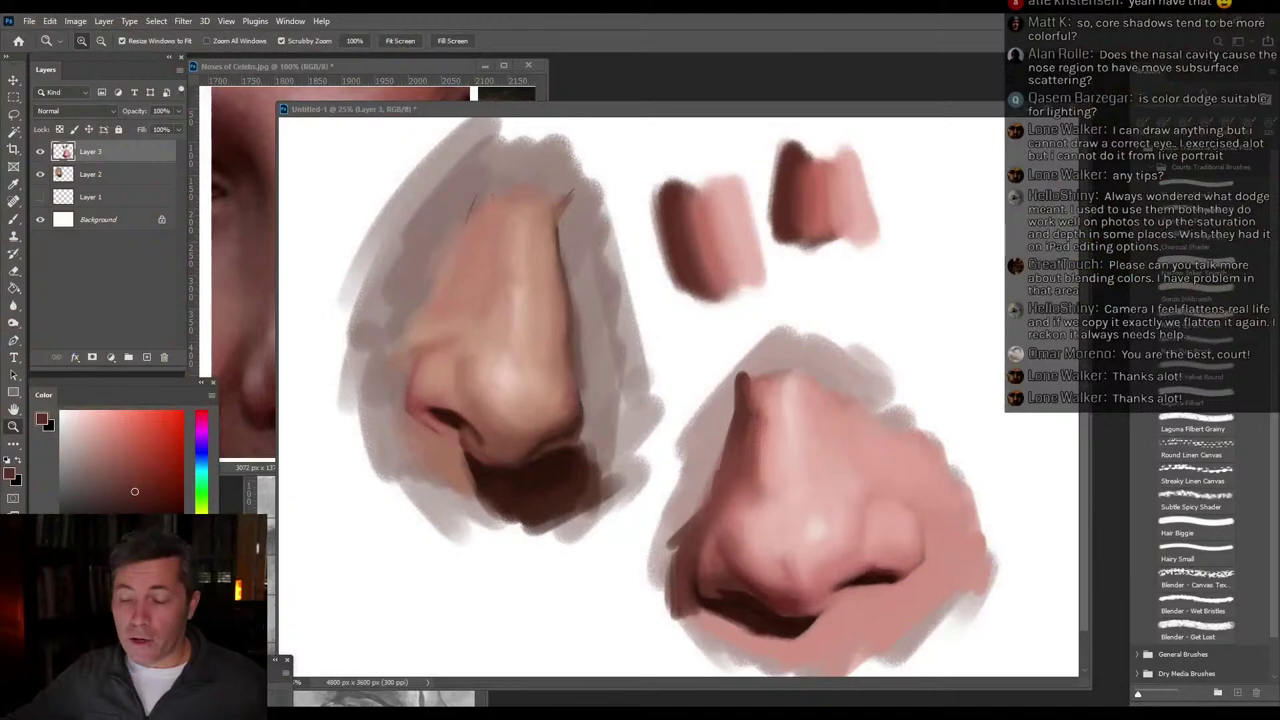
{"action": "left_click_drag", "start_coordinate": [571, 112], "coordinate": [575, 687]}
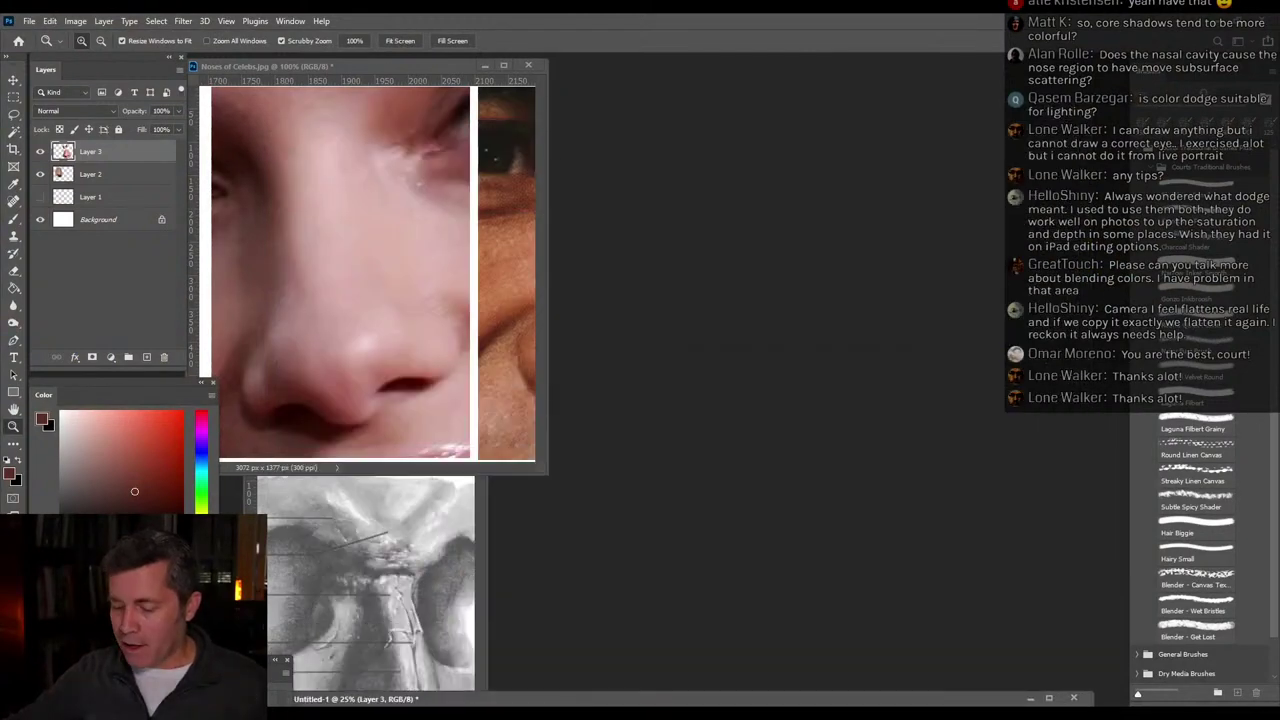